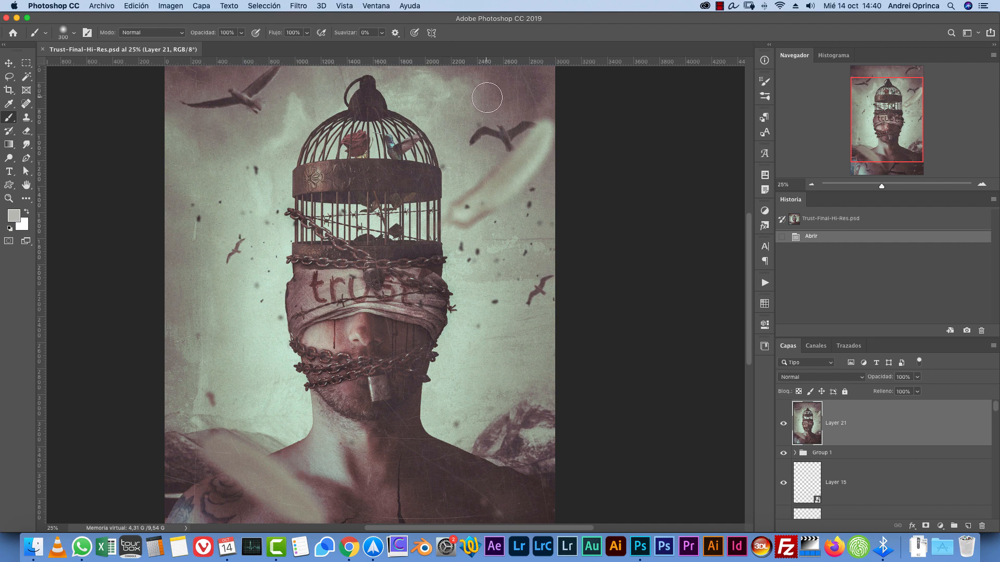
left_click(9, 63)
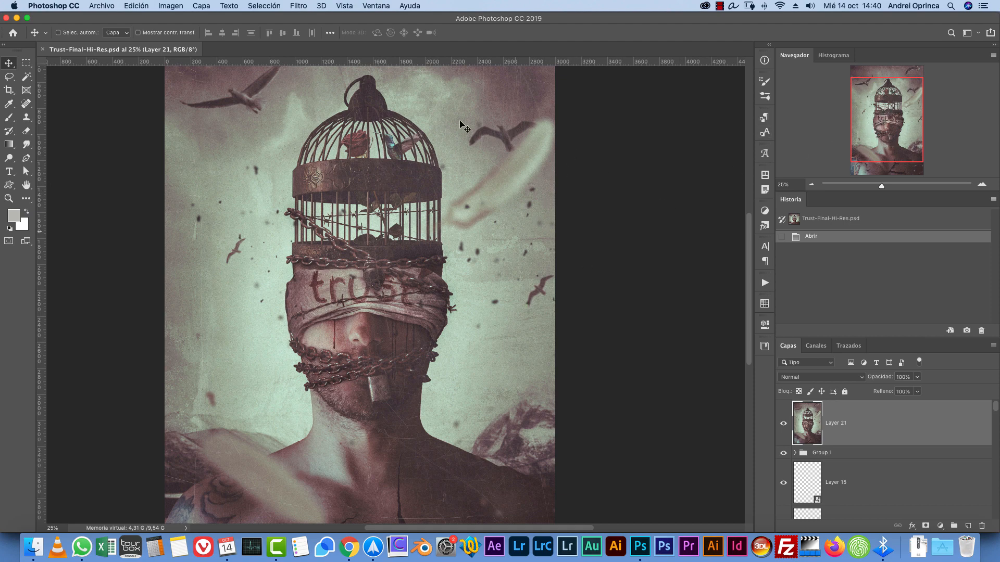
left_click_drag(896, 144, 894, 134)
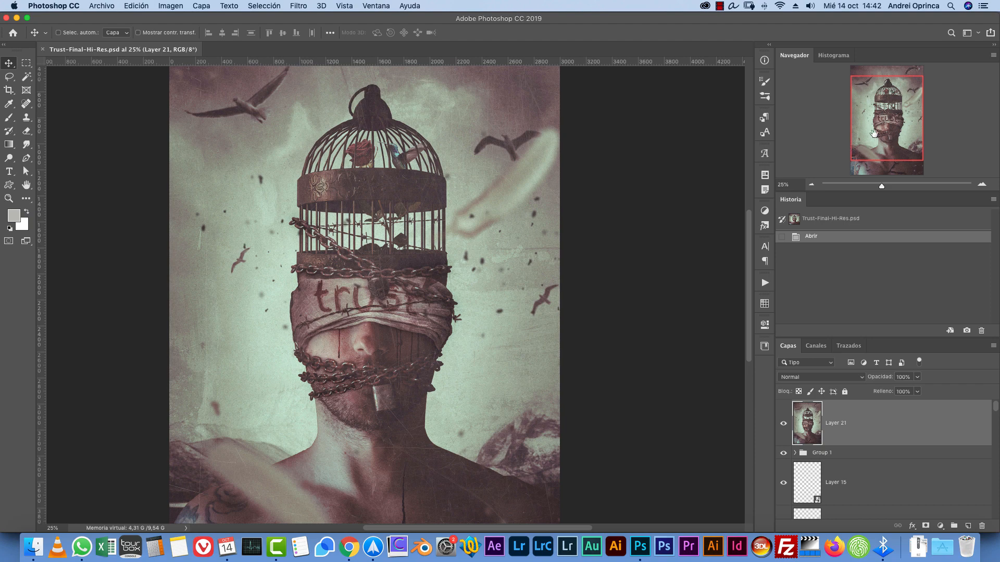
mouse_move(884, 127)
left_mouse_down()
mouse_move(860, 119)
mouse_move(868, 137)
left_mouse_up()
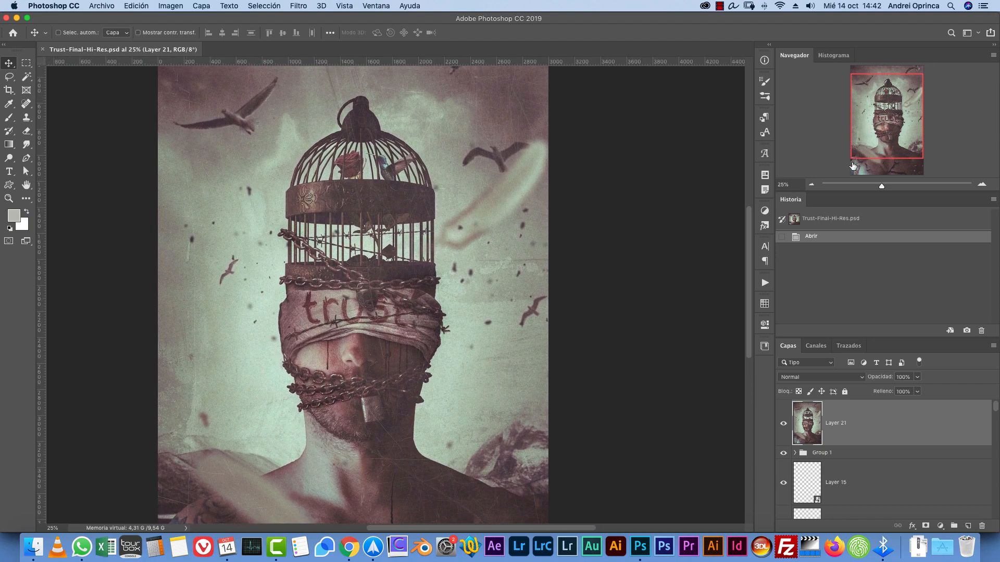
- Create a new document 2000 px wide and 3000 px high at a resolution of 72 pixels per inch
key("super+a")
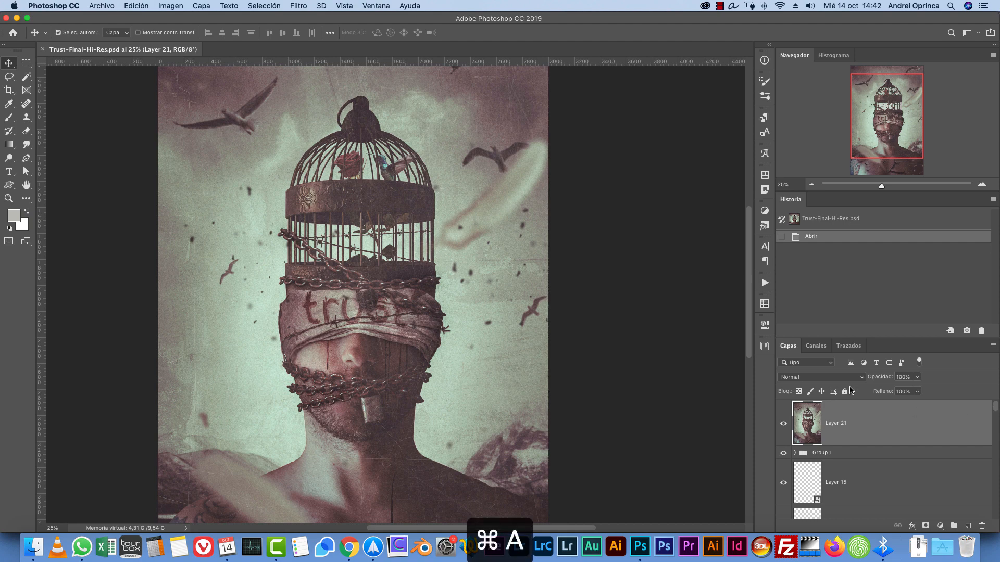
key("super+n")
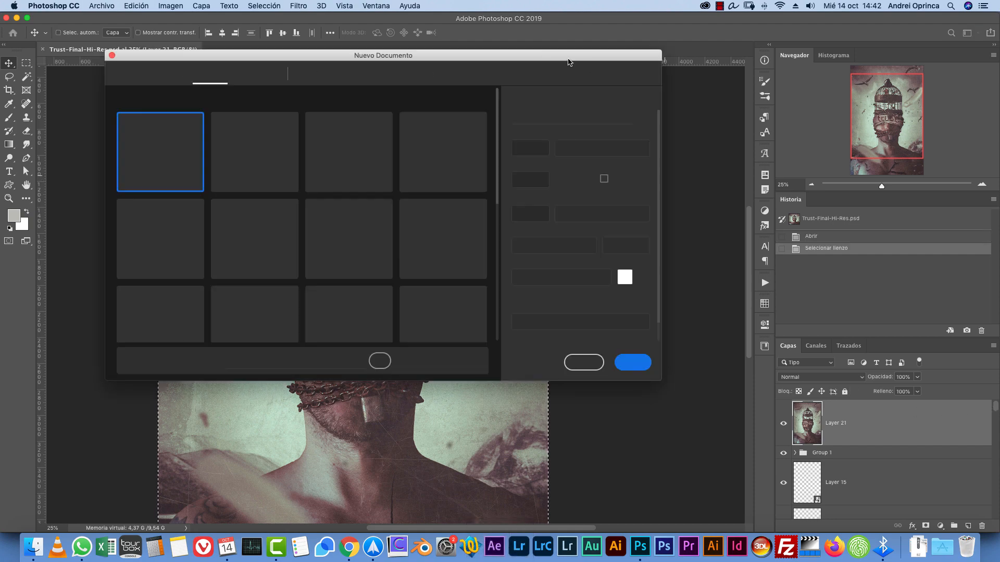
left_click(618, 177)
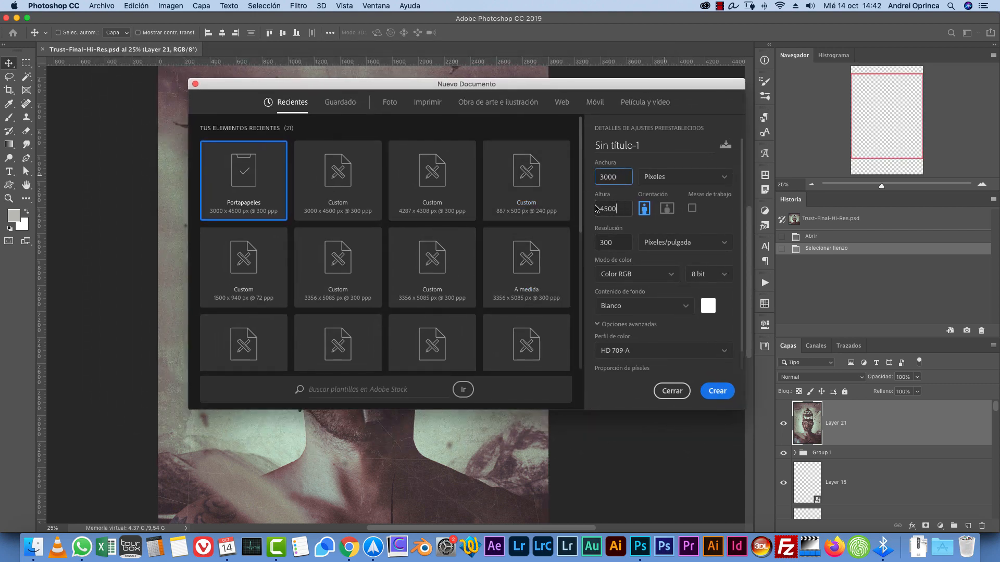
double_click(612, 240)
type("72")
left_click(627, 180)
double_click(608, 177)
type("200")
key("Tab")
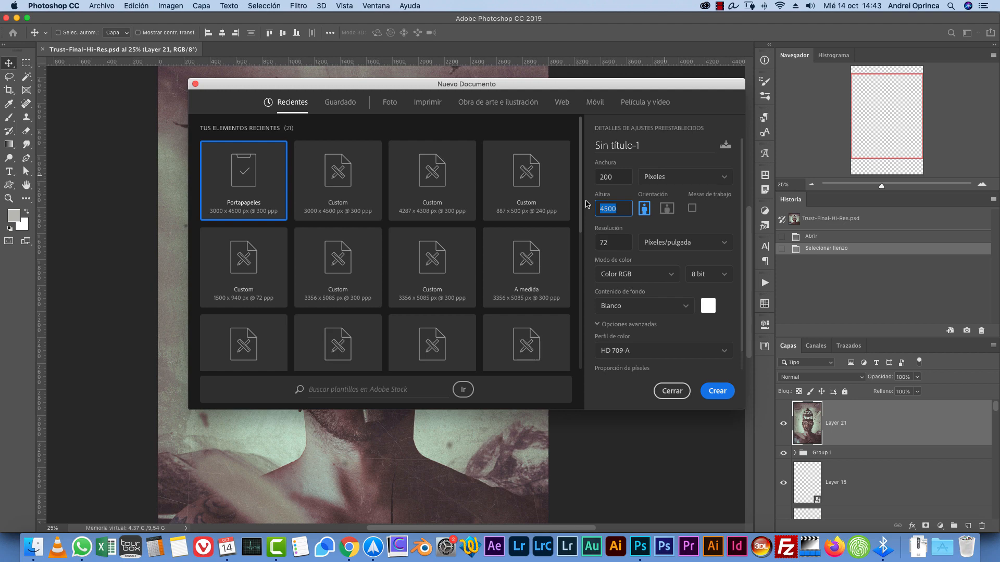
type("3000")
key("Return")
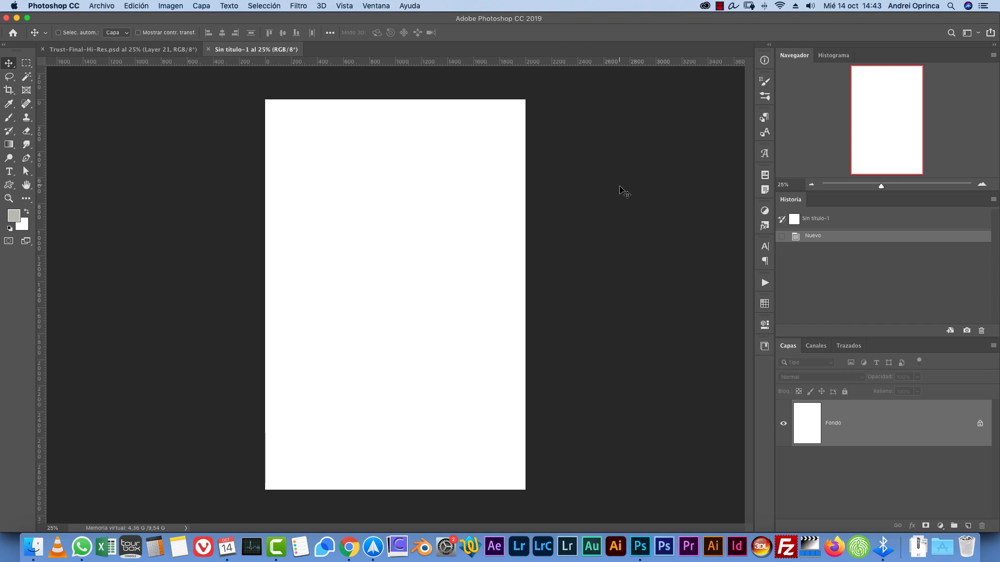
- Place the mountain lake photo pexels-sujus-2450855 from the Stock folder into the new document as an embedded smart object
key("shift+super+d")
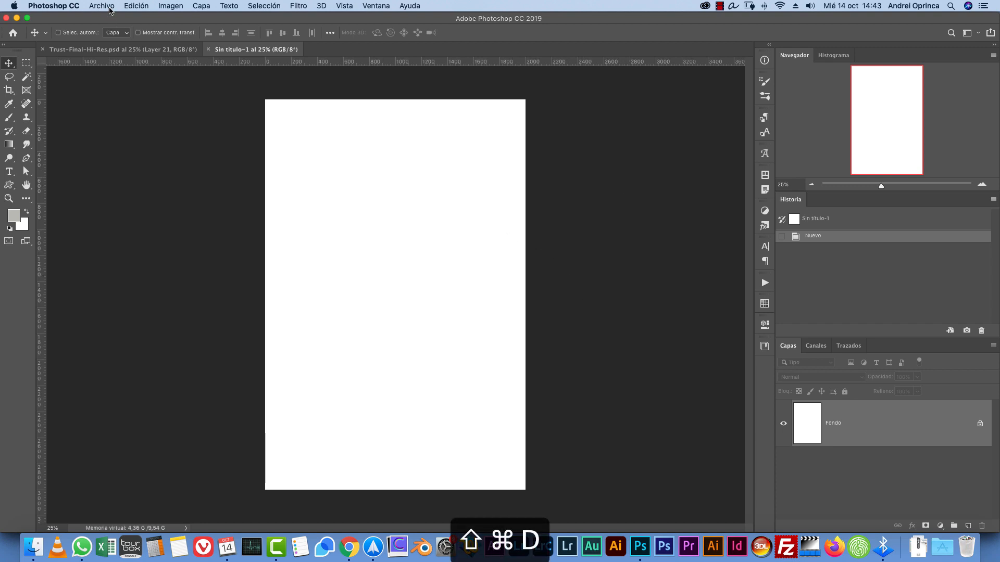
left_click(102, 6)
left_click(159, 176)
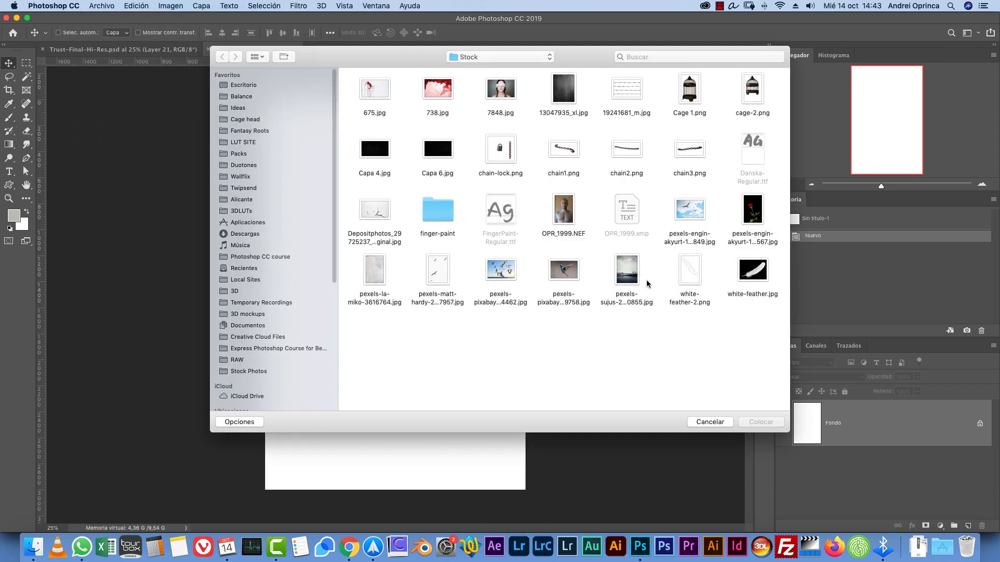
left_click(634, 279)
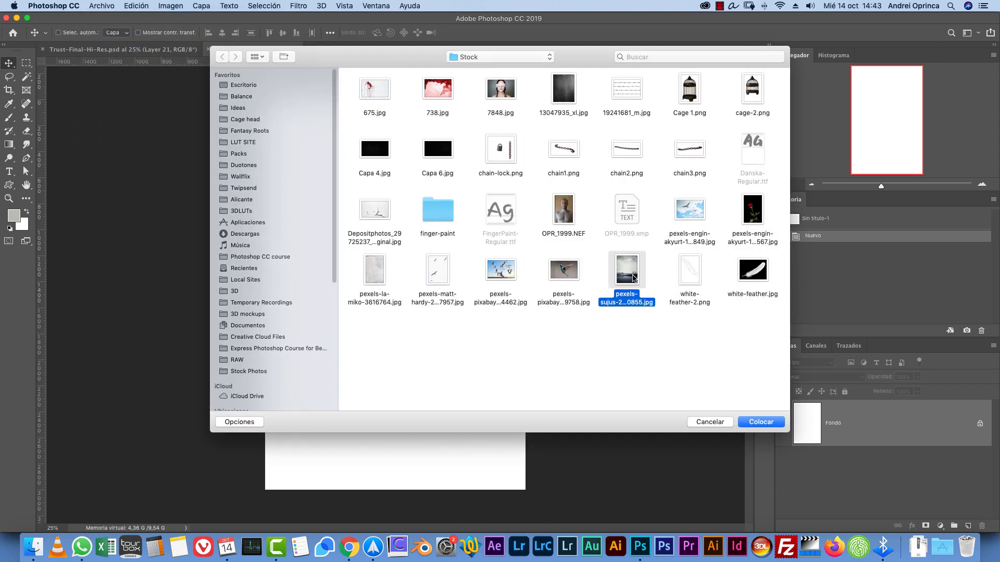
key("space")
key("space")
left_click(758, 422)
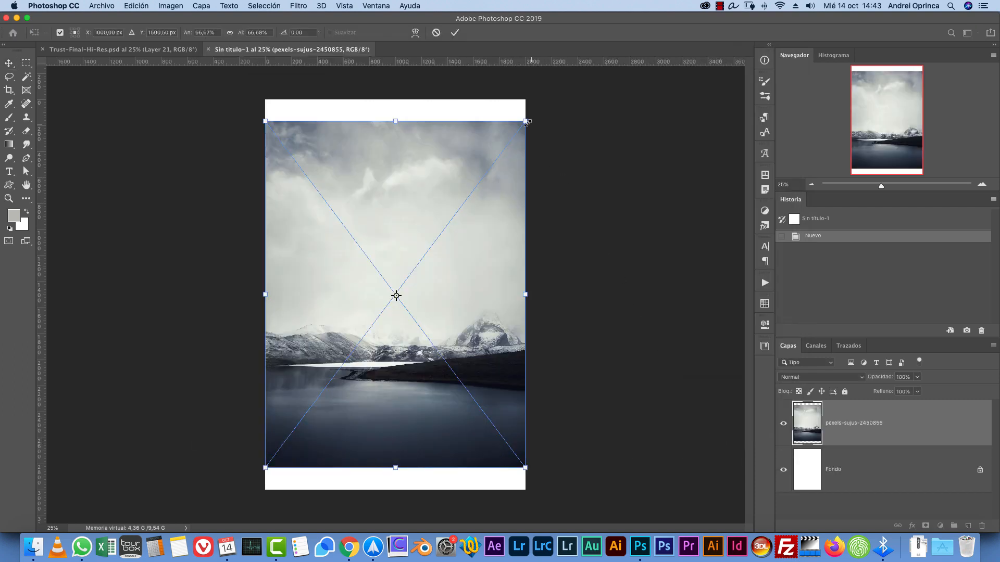
- Scale the placed landscape to about 83.4% and align its upper edge with the canvas so it fills the page
left_click_drag(527, 122, 645, 72)
left_click_drag(503, 214, 484, 273)
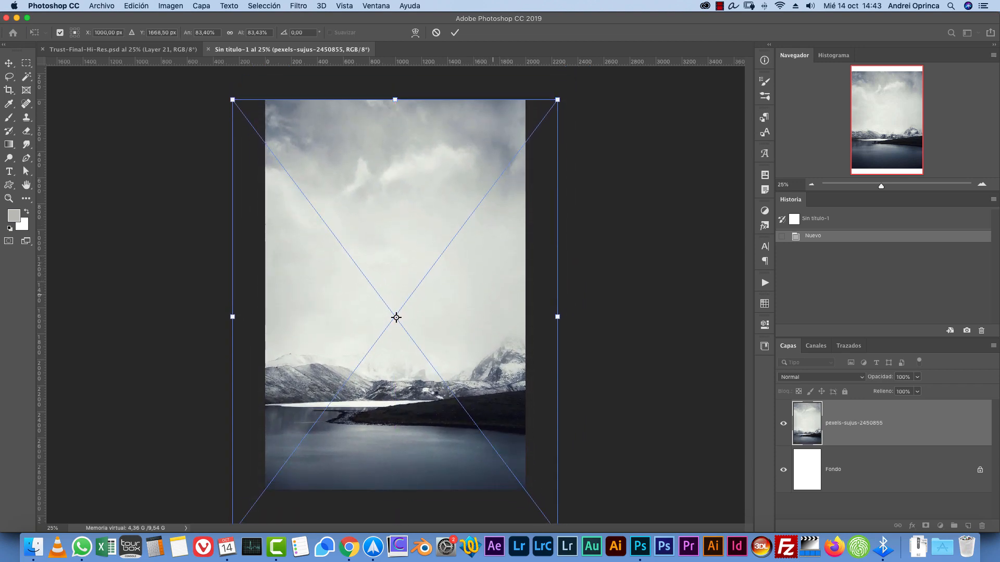
key("Return")
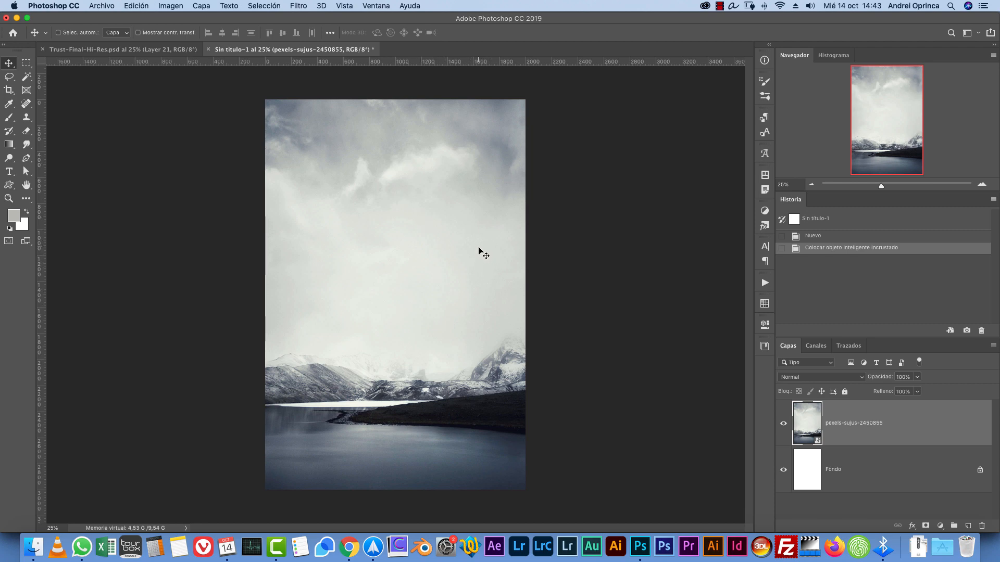
- Preview the portrait OPR_1999.NEF from the Stock folder and open it through Camera Raw with its existing settings
key("super+o")
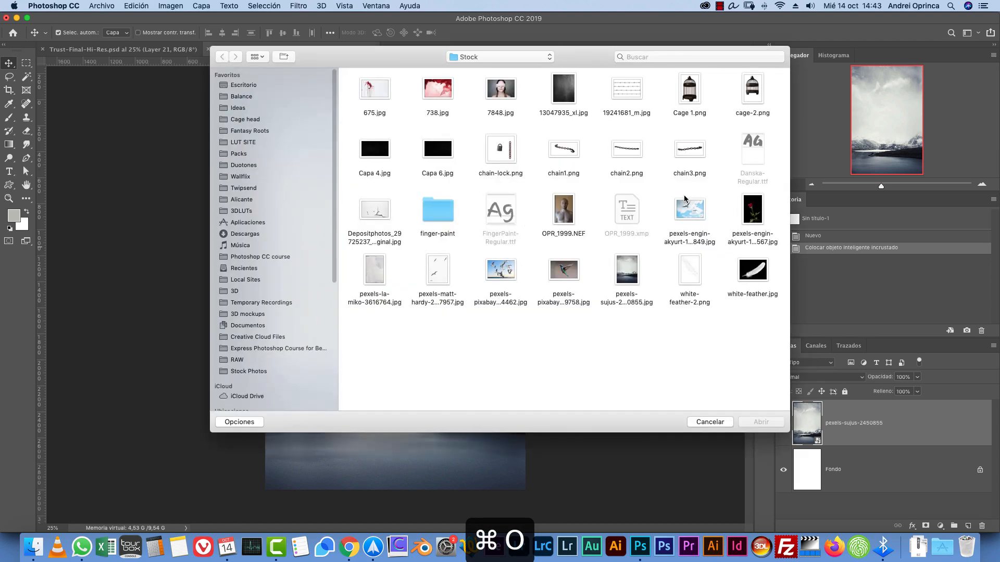
left_click(571, 214)
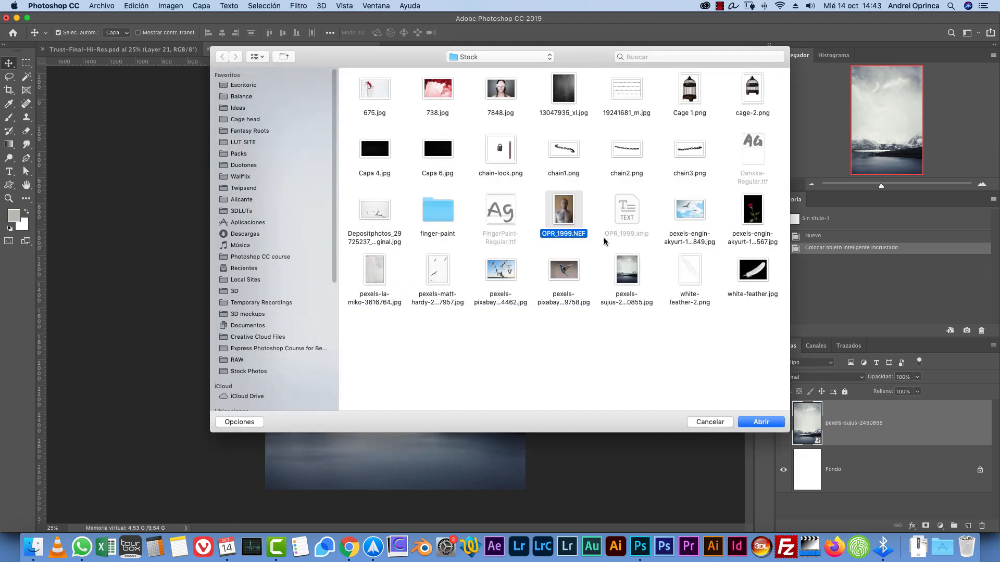
key("space")
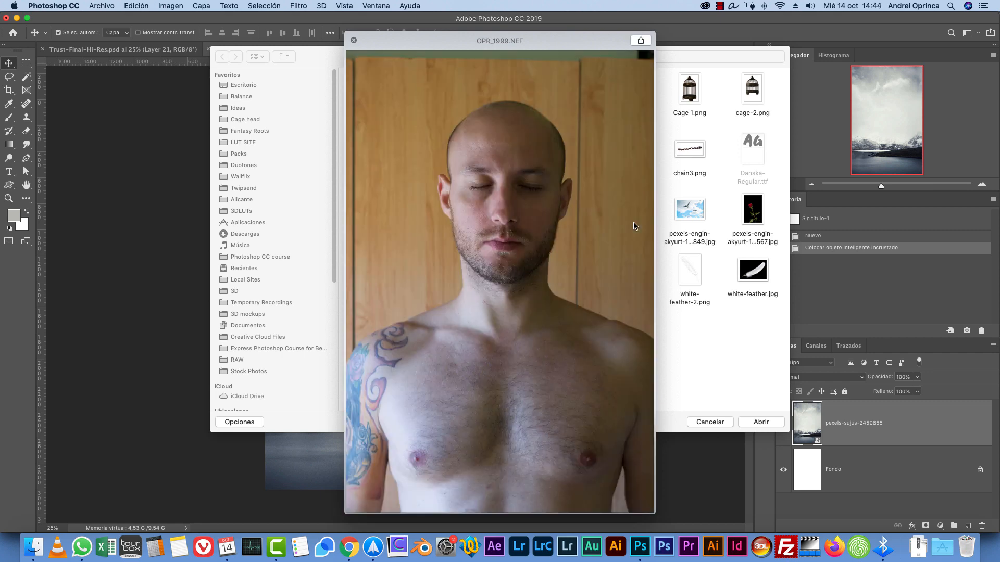
key("space")
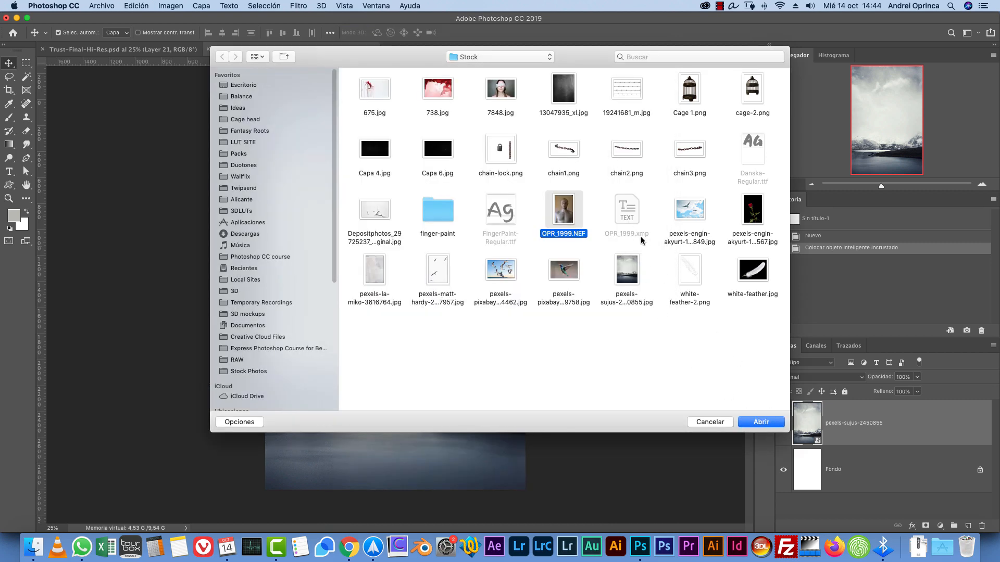
left_click(764, 430)
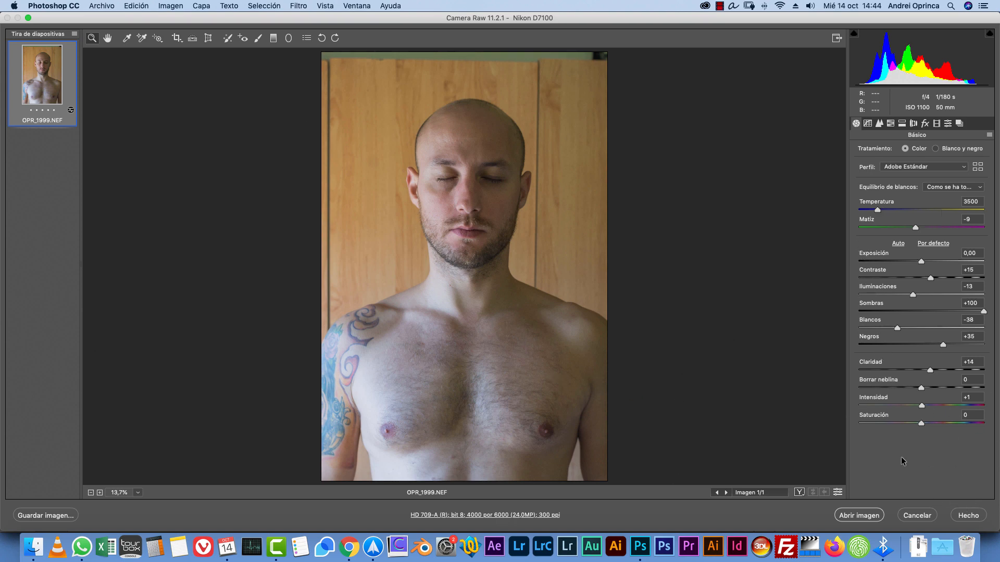
left_click(860, 515)
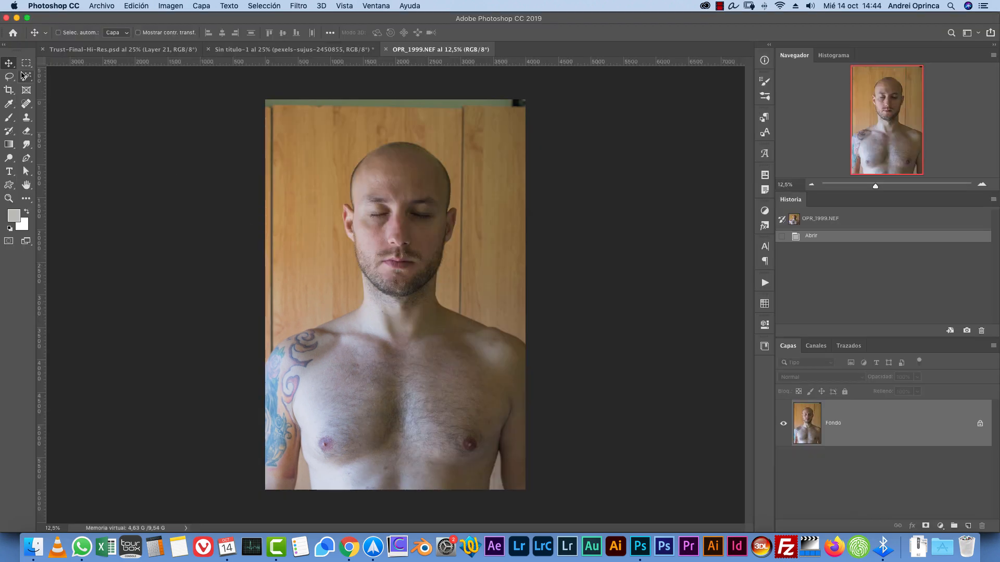
- Select the man with the Quick Selection tool, adding the ear and temple on the image's left side
left_click_drag(26, 76, 58, 76)
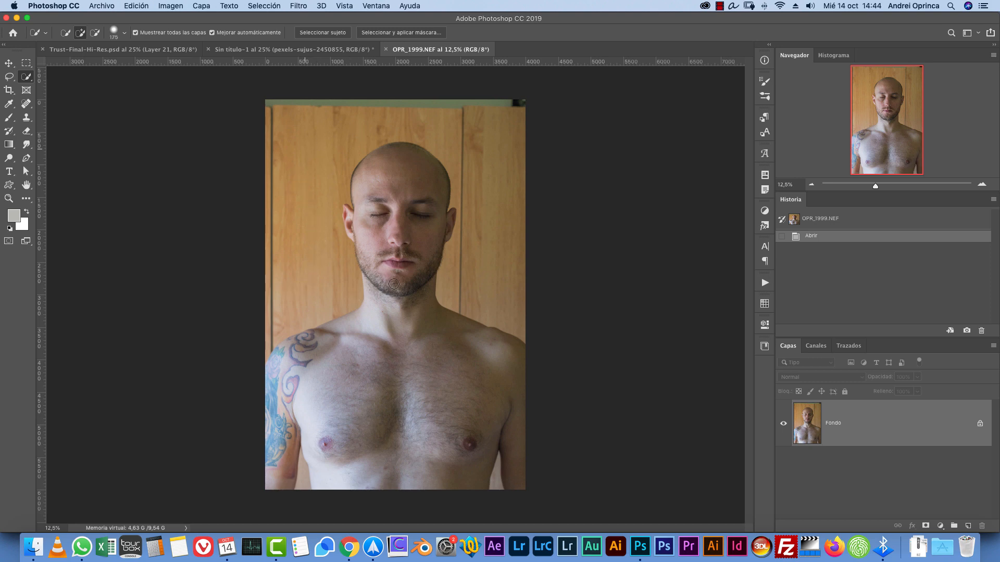
left_click(377, 280)
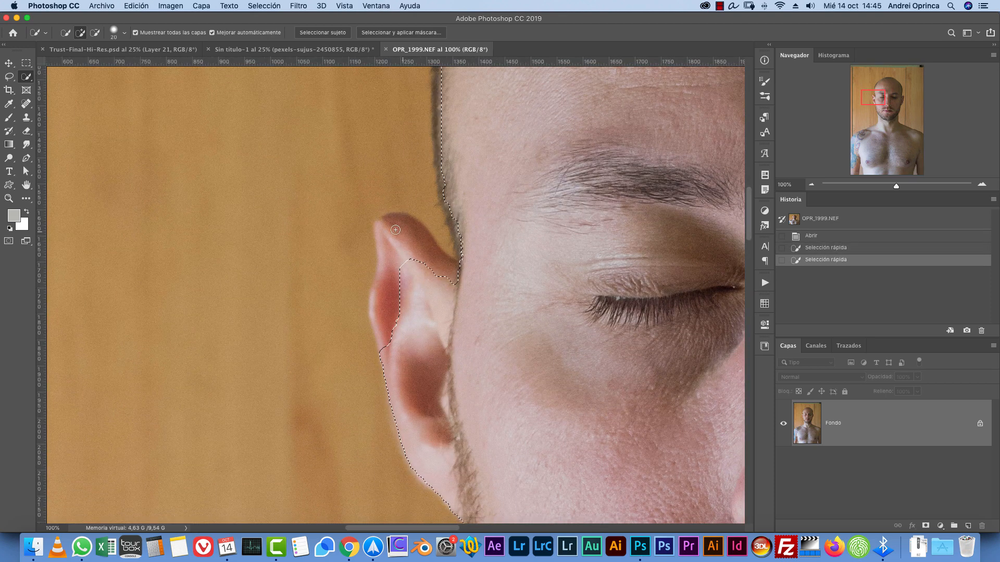
left_click_drag(396, 230, 404, 234)
key("bracketleft")
key("bracketleft")
key("bracketleft")
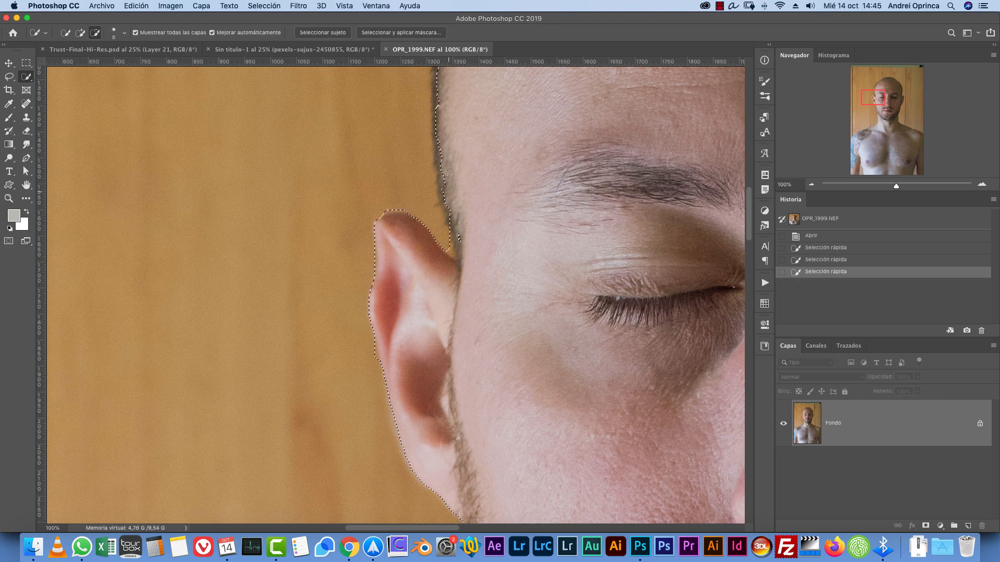
mouse_move(441, 131)
left_mouse_down()
mouse_move(498, 91)
mouse_move(436, 224)
left_mouse_up()
- Extend the quick selection along the remaining edges of the man's head and the ear on the image's right side
left_click(406, 379)
scroll(429, 346, "right", 10)
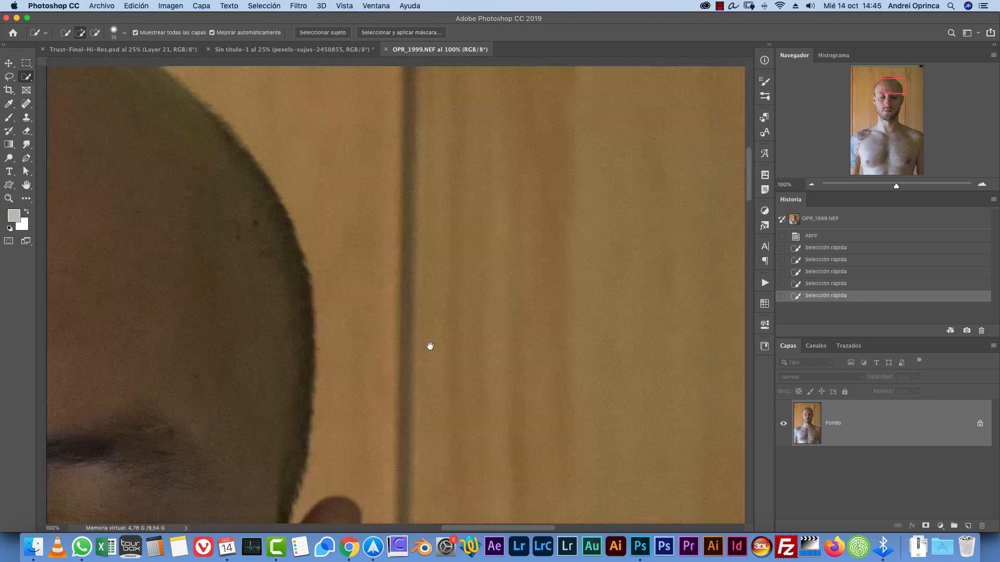
scroll(557, 141, "down", 10)
key("bracketright")
key("bracketright")
left_click_drag(557, 141, 583, 83)
scroll(556, 141, "up", 10)
scroll(556, 141, "right", 3)
- Enter Quick Mask mode and brush out the background gap between the head and the ear on the image's right side
key("q")
key("b")
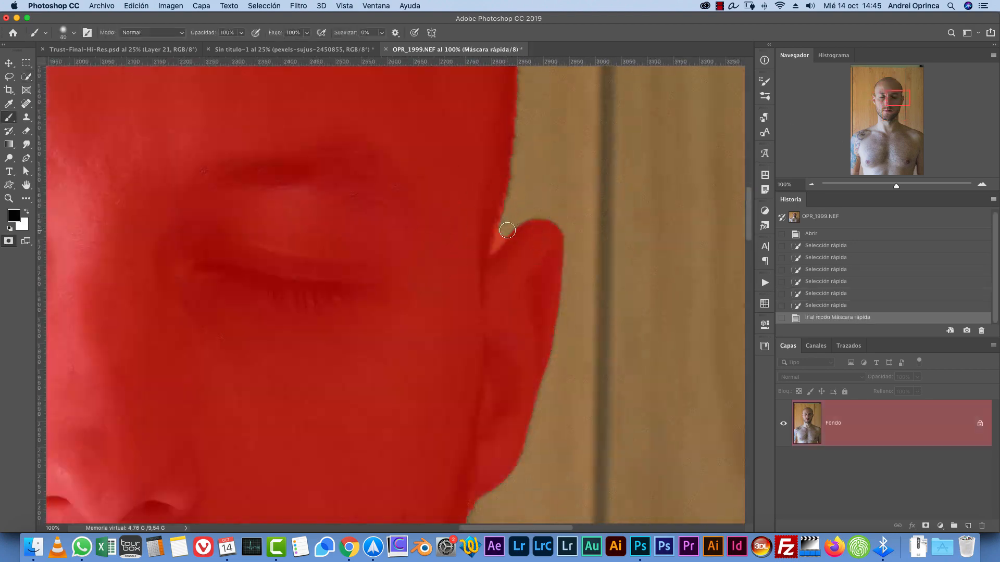
right_click(660, 186)
key("Return")
key("x")
key("bracketright")
left_click_drag(507, 219, 482, 270)
key("x")
scroll(618, 268, "down", 10)
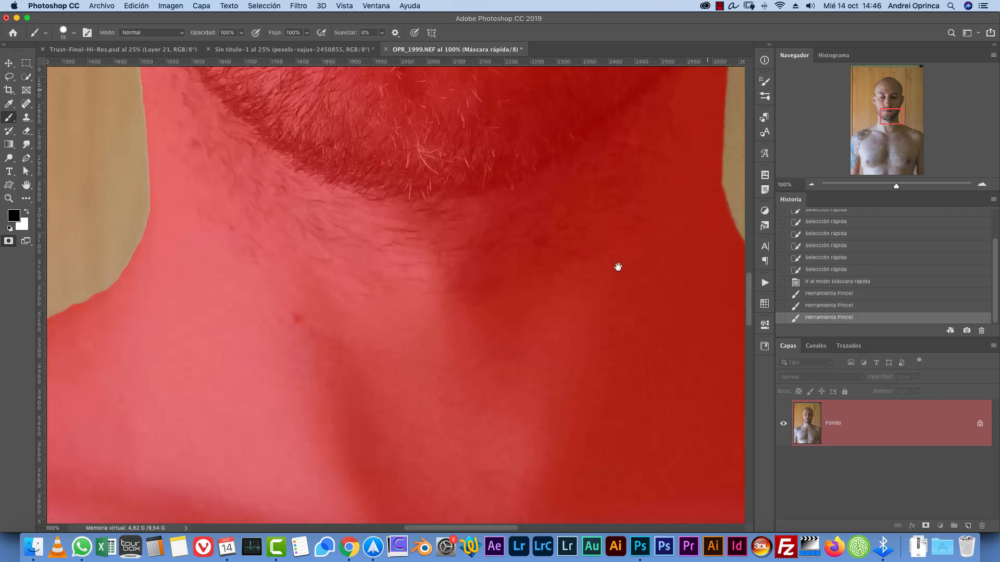
- Correct the quick mask along the bearded jaw on the image's left side, undoing the stray stroke, and convert it to a selection
scroll(156, 403, "left", 10)
key("x")
scroll(155, 404, "up", 10)
scroll(498, 324, "right", 10)
right_click(486, 244)
key("Return")
left_click_drag(396, 219, 432, 396)
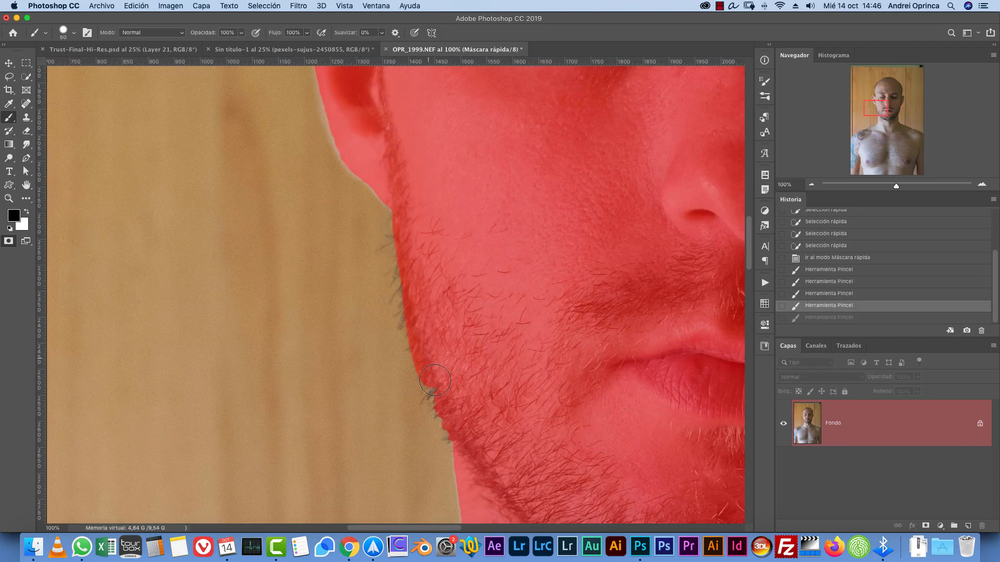
left_click_drag(399, 249, 441, 442)
key("super+z")
key("x")
left_click_drag(363, 268, 430, 404)
key("q")
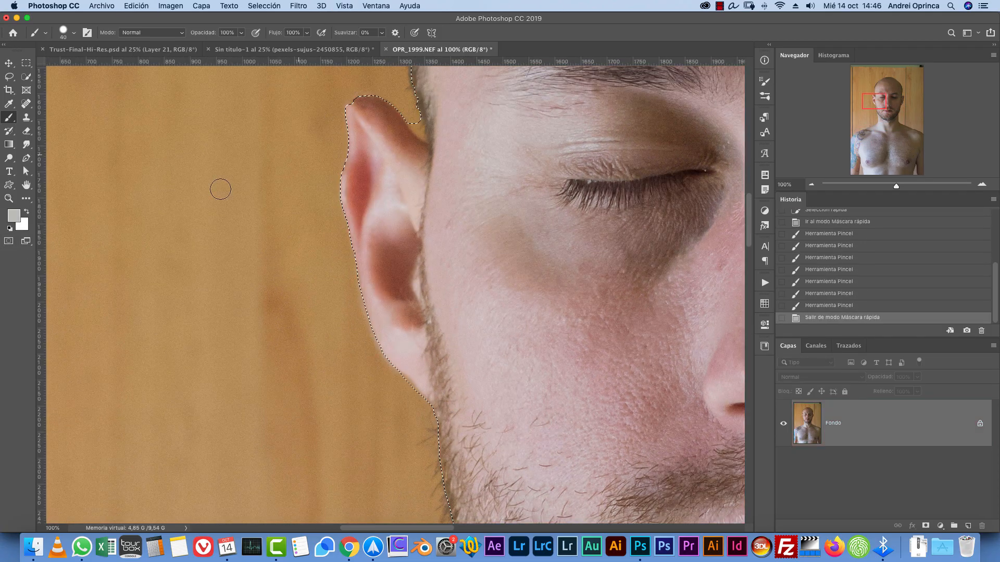
- Reenter Quick Mask mode and touch up the mask between the temple and the ear on the image's left side with a small brush
key("q")
key("bracketleft")
key("bracketleft")
key("bracketleft")
key("bracketleft")
key("bracketleft")
key("bracketleft")
key("bracketleft")
key("bracketleft")
key("x")
key("x")
mouse_move(428, 138)
left_mouse_down()
mouse_move(359, 103)
mouse_move(410, 117)
mouse_move(428, 142)
left_mouse_up()
key("x")
key("x")
scroll(431, 156, "up", 10)
right_click(423, 227)
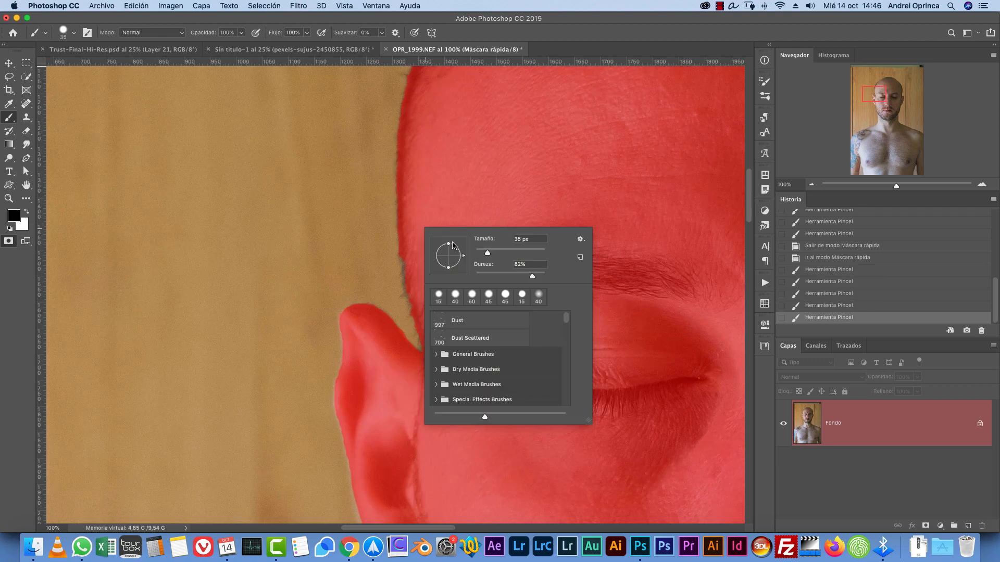
key("Return")
- Convert the finished quick mask to a selection and add it as a layer mask that hides the wooden background
key("super+minus")
key("super+minus")
key("super+minus")
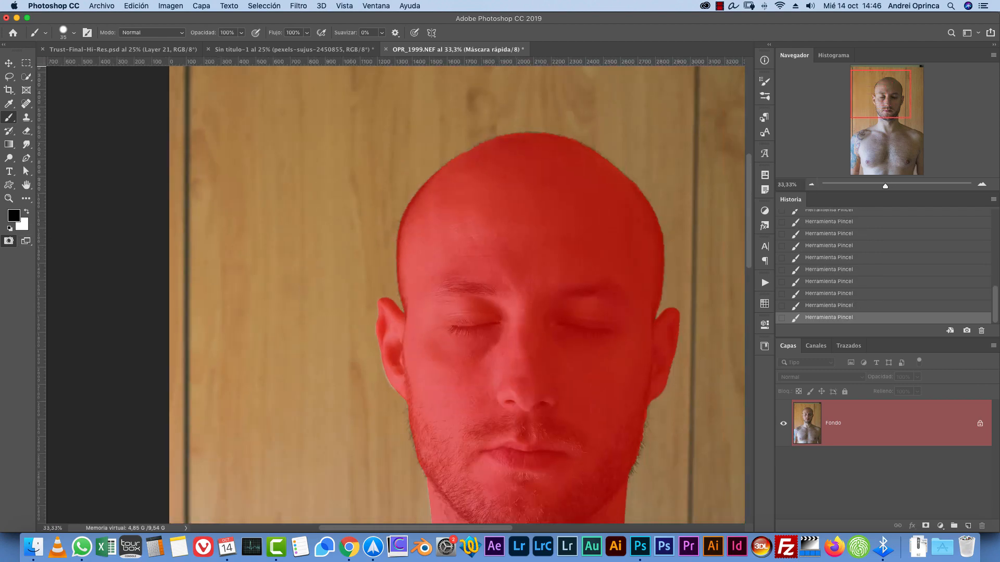
key("q")
left_click(926, 526)
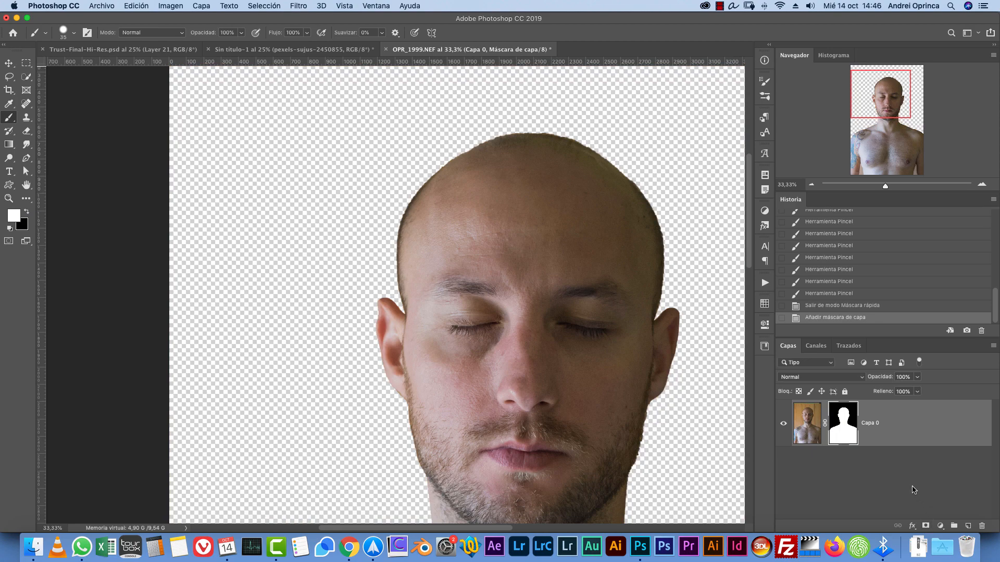
- Refine the man's layer mask in Select and Mask with the edge shifted to -13%, feather 4.3 px and contrast 48%
right_click(855, 429)
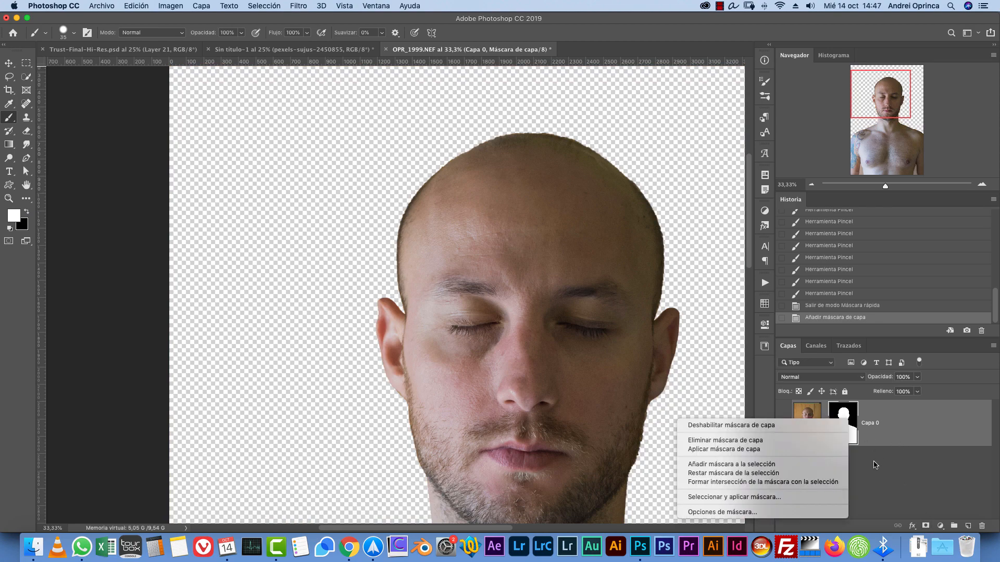
left_click(757, 479)
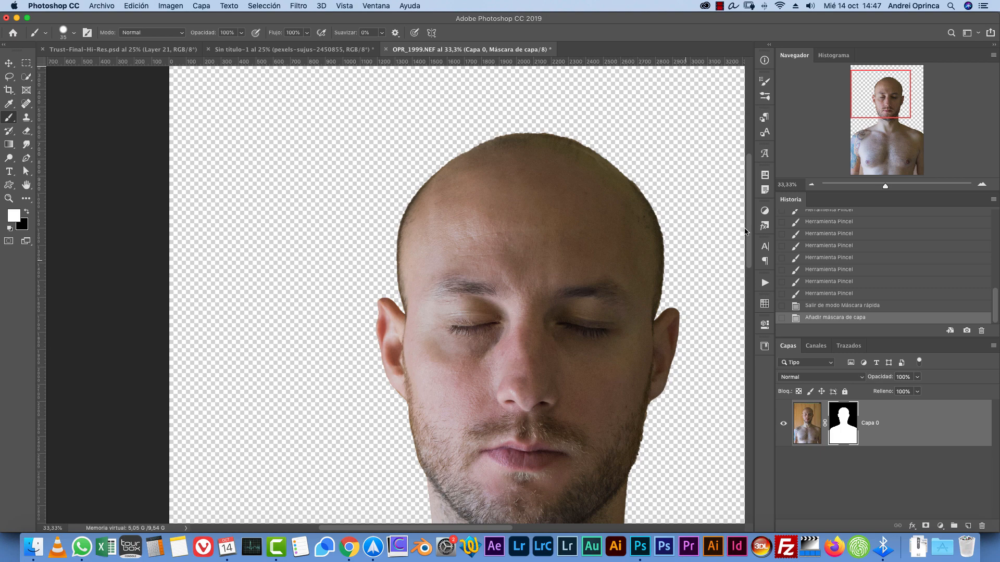
left_click_drag(611, 394, 478, 266)
right_click(843, 418)
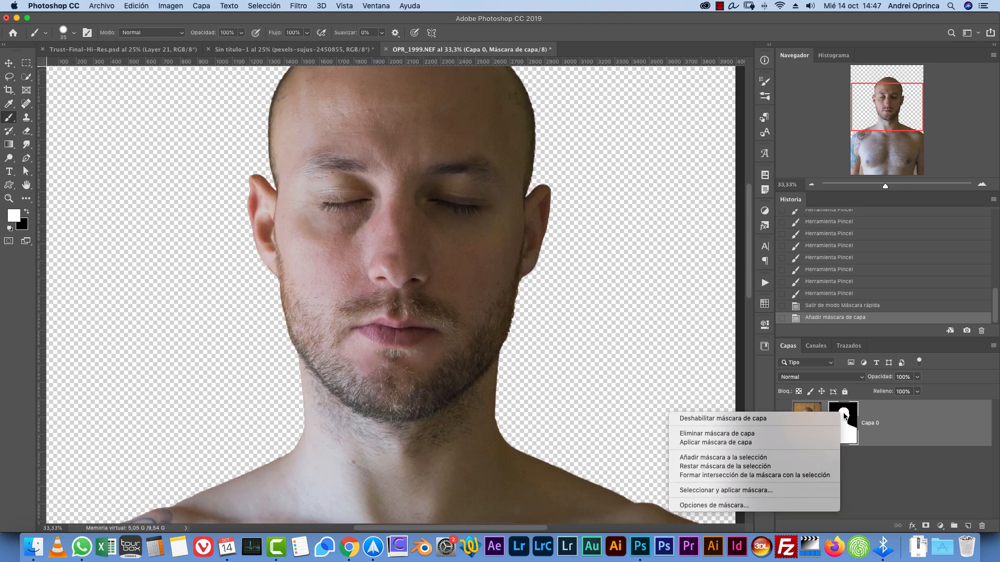
left_click(758, 490)
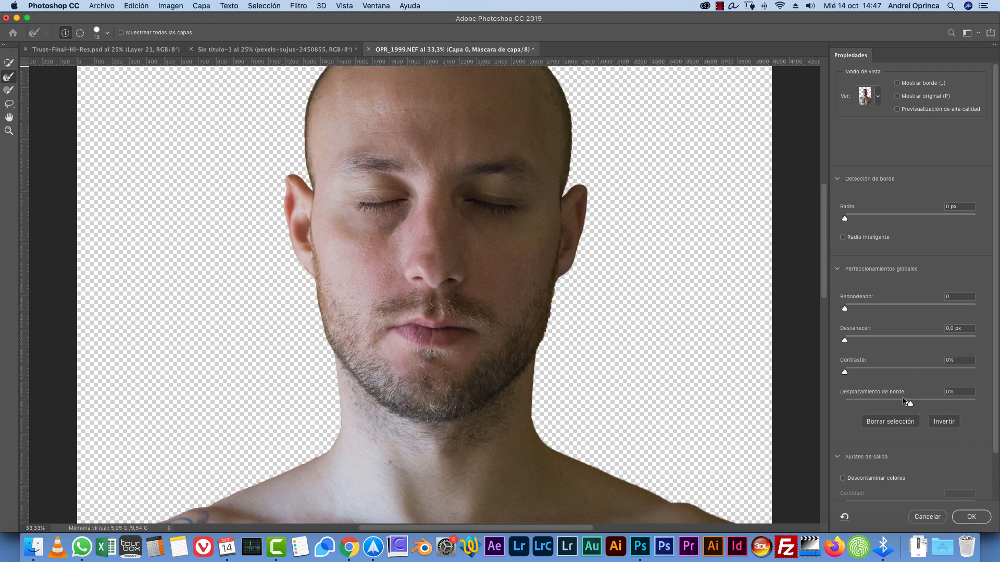
left_click(902, 404)
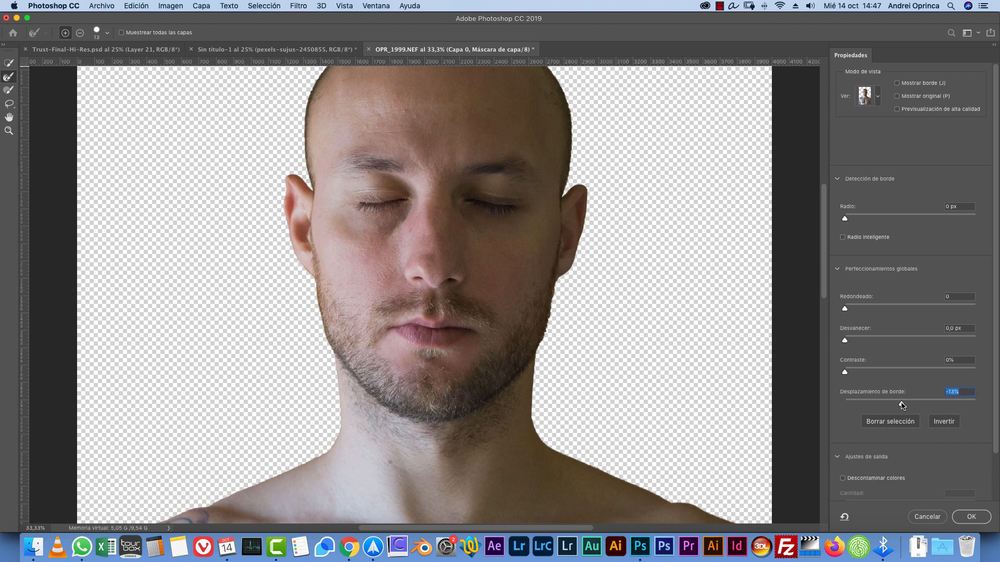
left_click(875, 338)
left_click(894, 370)
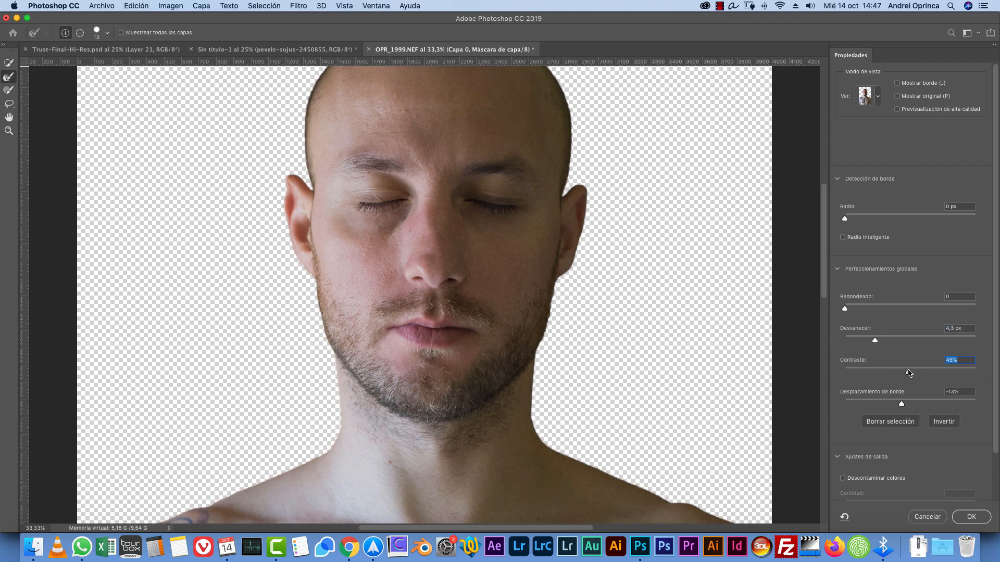
left_click(968, 515)
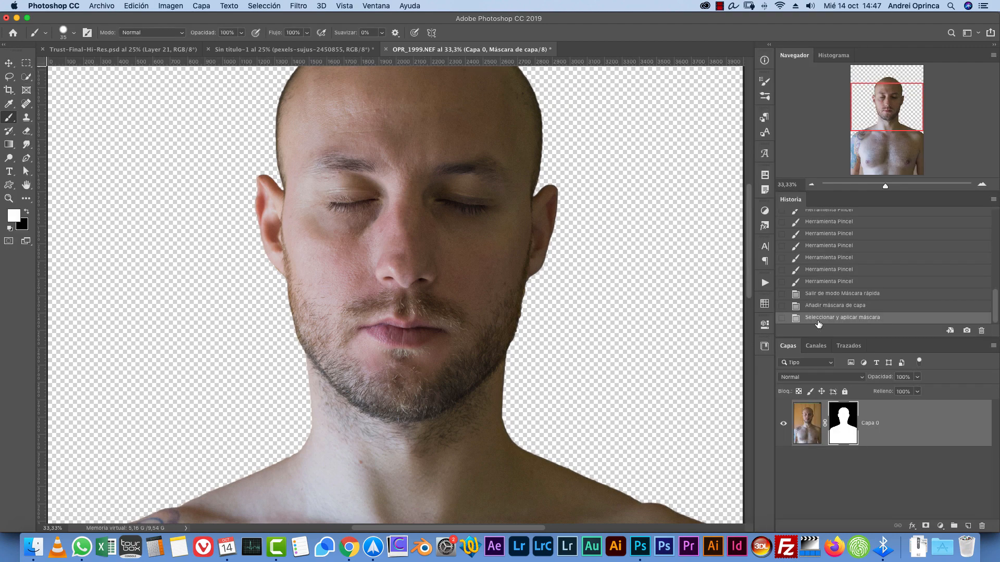
- Apply the refined layer mask permanently to the man's photo layer
right_click(851, 406)
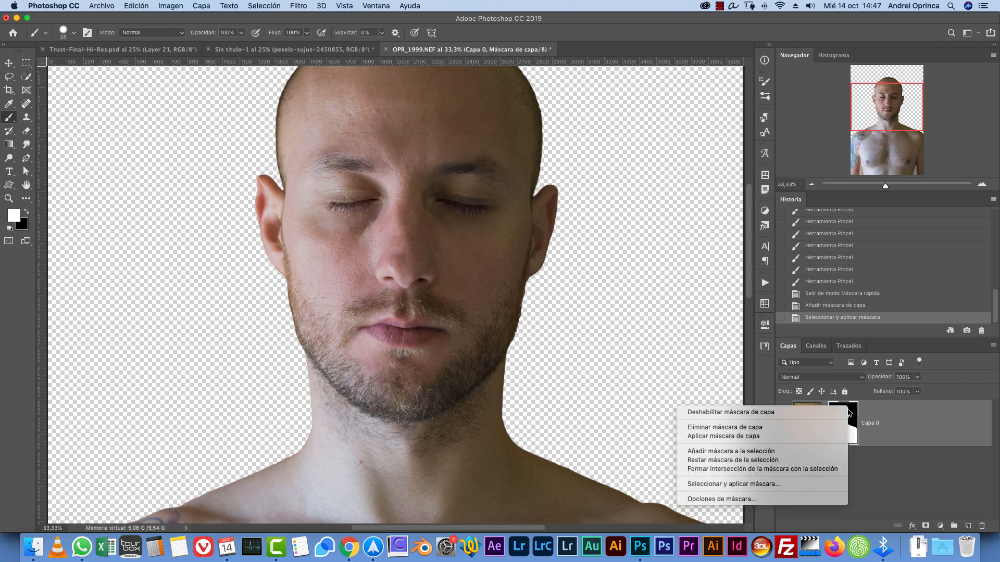
left_click(805, 437)
left_click(811, 184)
left_click(811, 185)
left_click(811, 185)
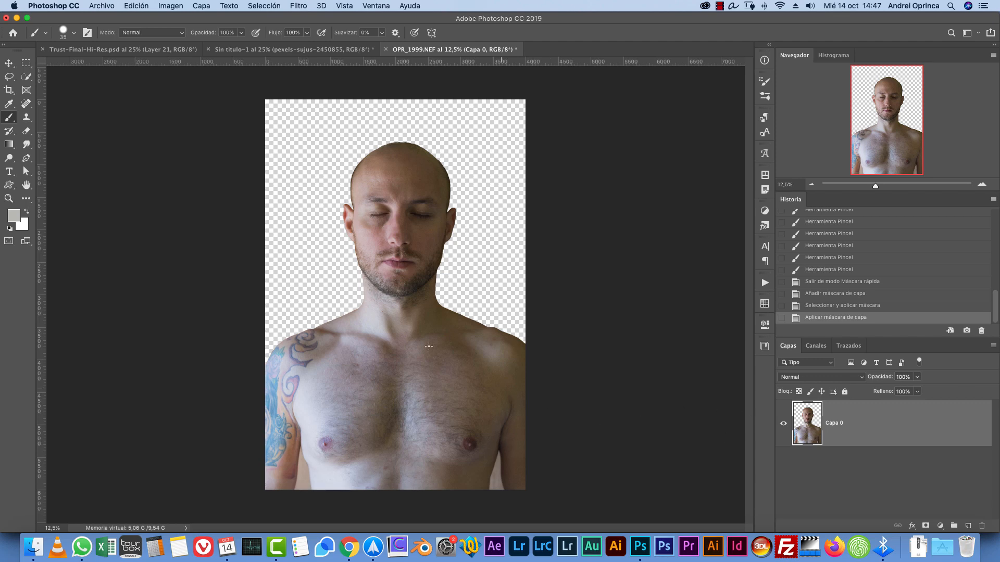
- Cut the whole man cutout, close OPR_1999.NEF without saving, and paste the cutout into the landscape document
key("super+a")
key("super+x")
key("super+w")
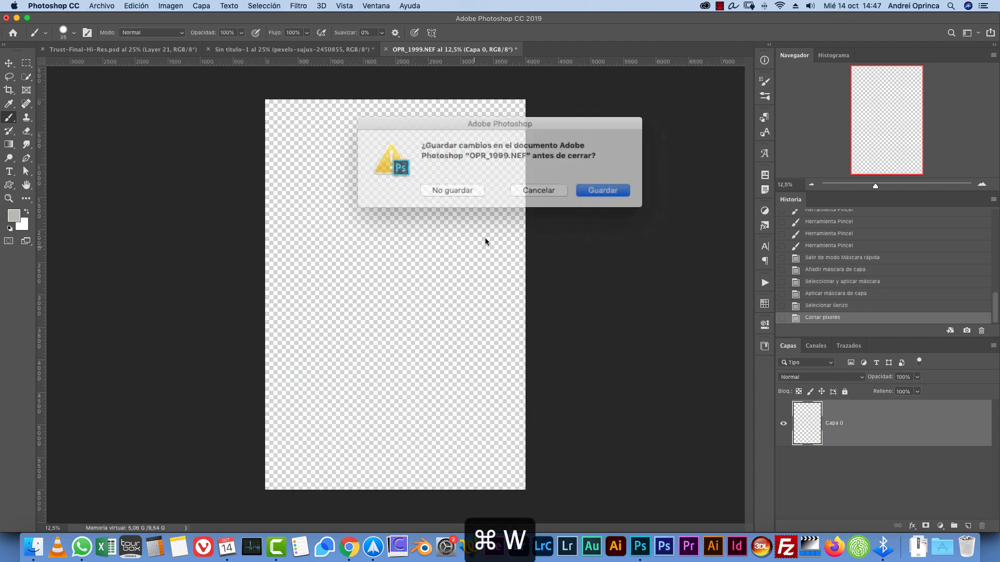
left_click(467, 190)
key("super+v")
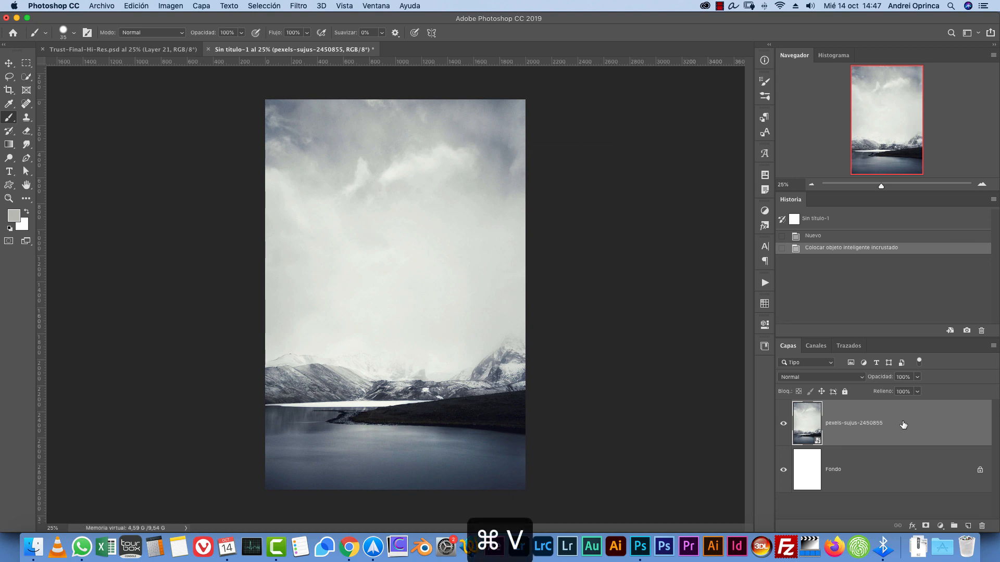
- Convert the pasted man layer to a smart object and scale it down, centred with the chest filling the bottom of the canvas
right_click(922, 414)
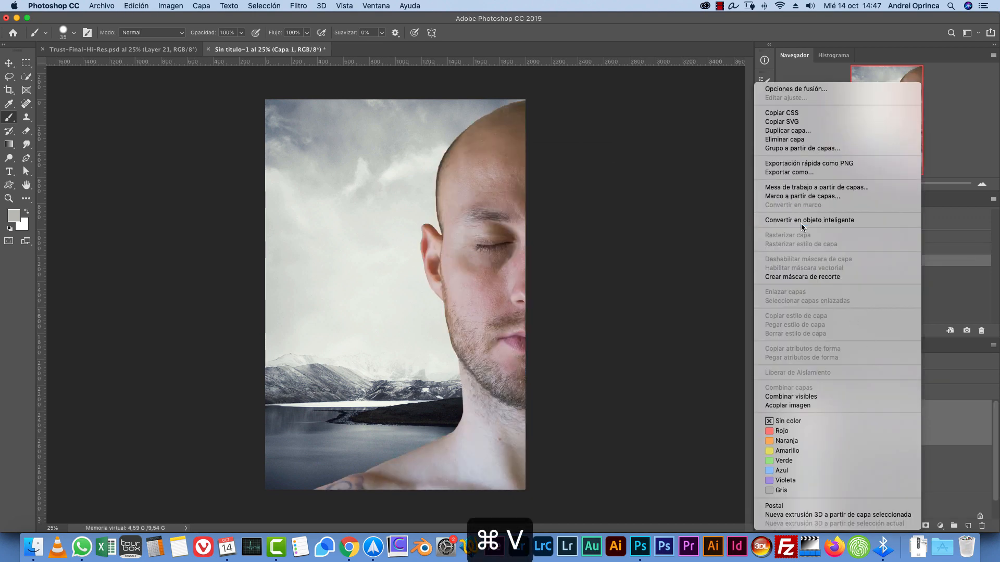
left_click(804, 220)
key("super+t")
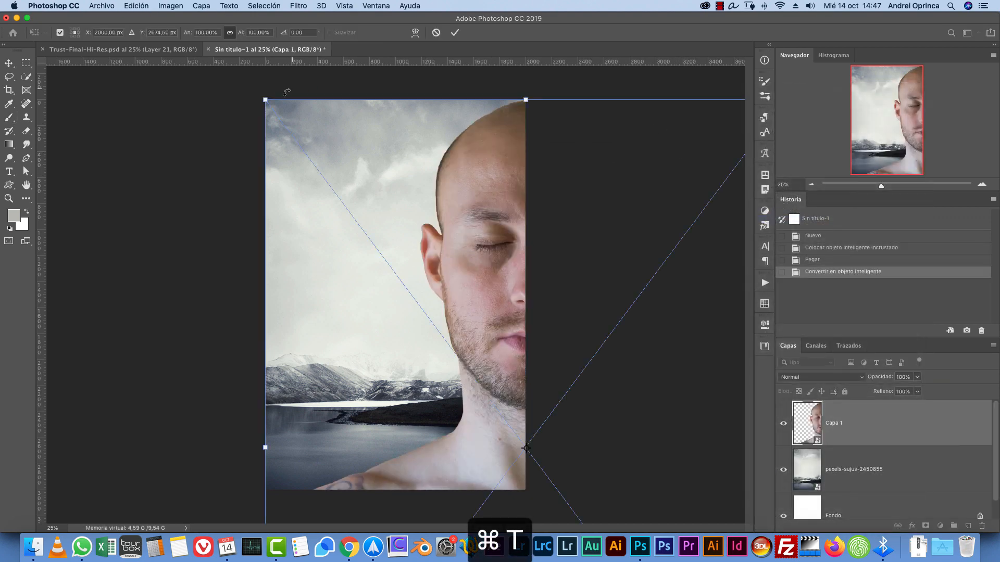
left_click_drag(525, 103, 548, 386)
left_click_drag(551, 469, 419, 229)
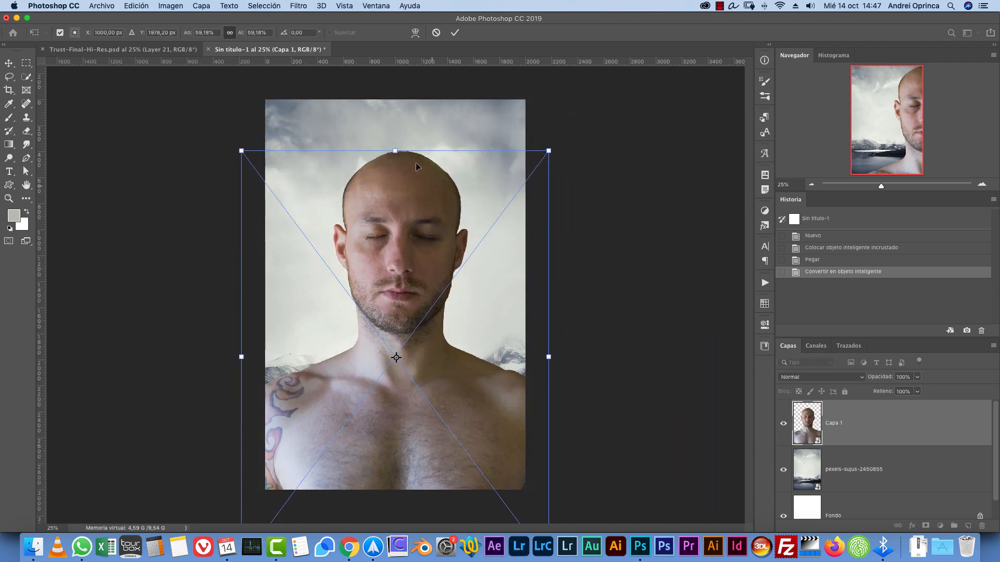
left_click_drag(395, 147, 396, 239)
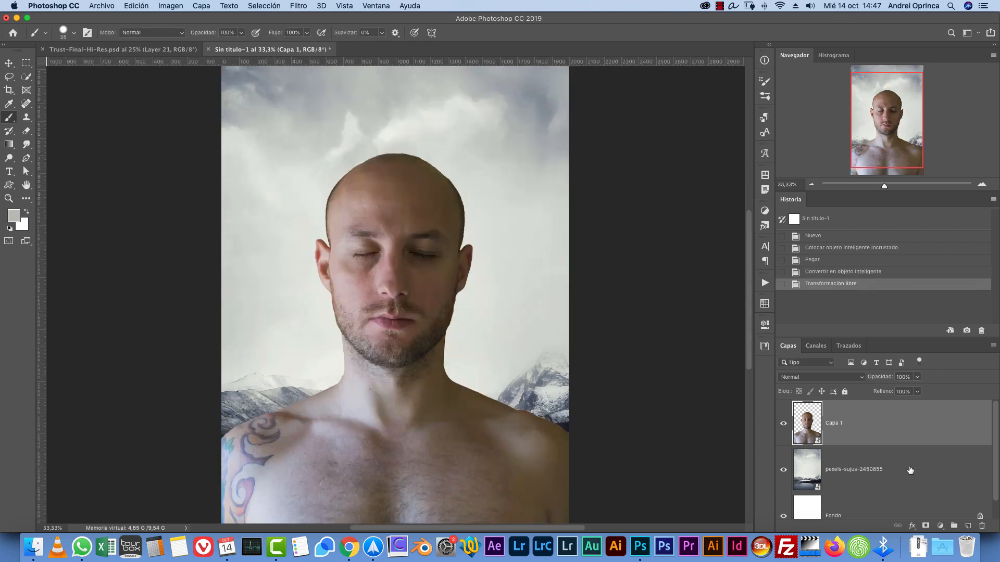
- Scale and reposition the landscape layer so its mountains sit just above the man's shoulders and the sky fills the rest
left_click(910, 472)
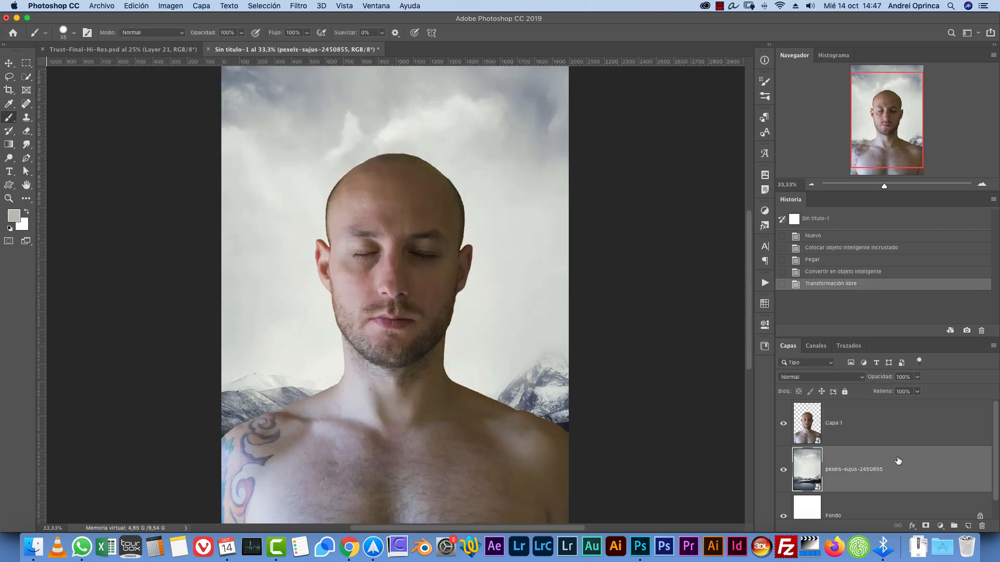
key("super+t")
left_click_drag(612, 263, 632, 263)
left_click_drag(582, 284, 558, 281)
left_click_drag(540, 369, 533, 294)
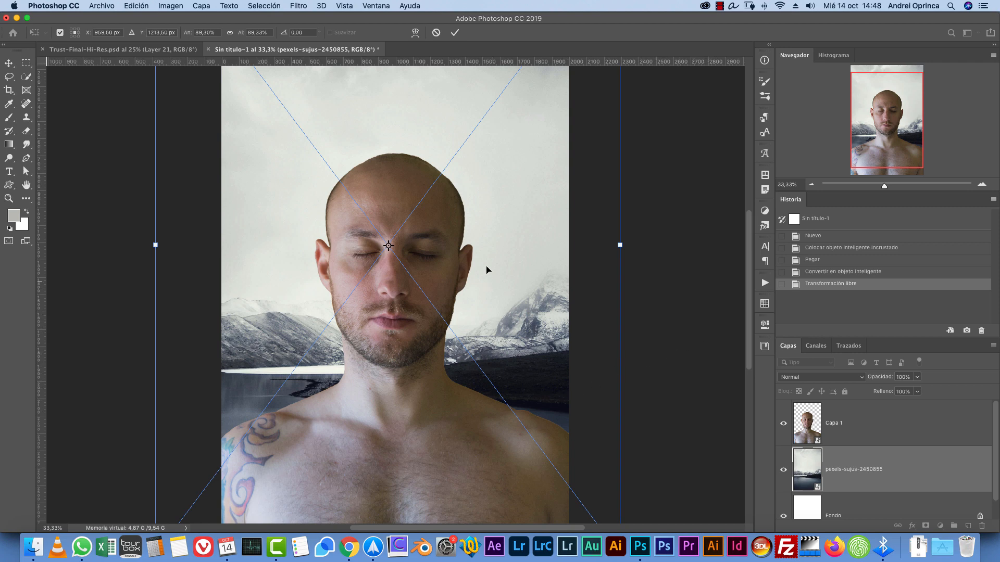
left_click_drag(486, 270, 504, 292)
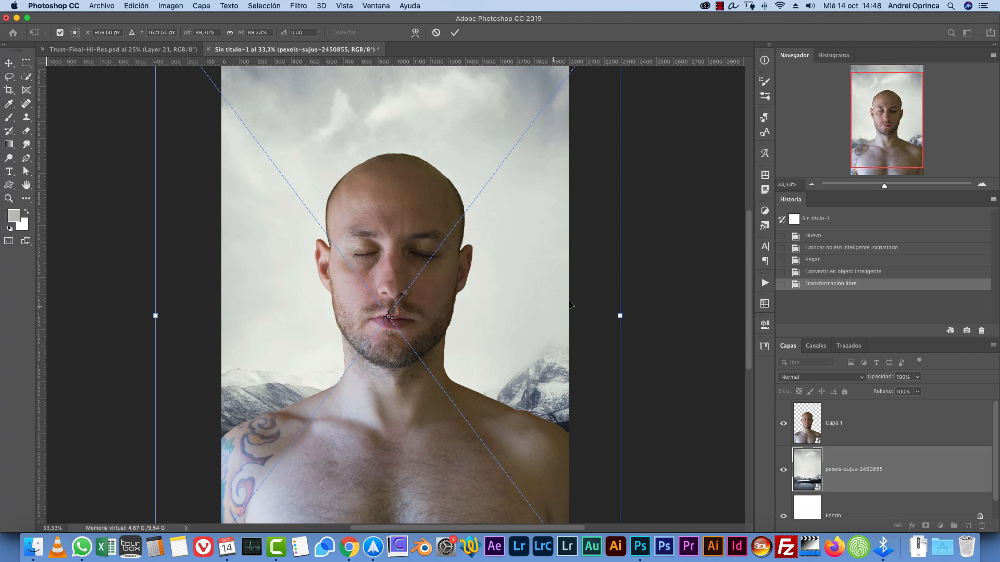
mouse_move(620, 316)
left_mouse_down()
mouse_move(631, 312)
mouse_move(608, 311)
left_mouse_up()
left_click_drag(540, 311, 516, 309)
key("Return")
key("b")
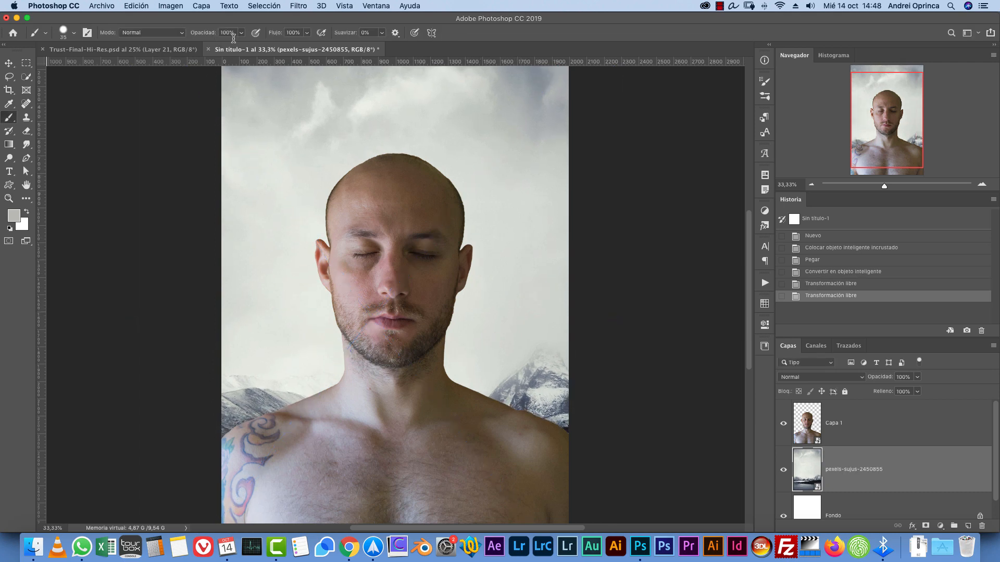
- Apply a 6 px Field Blur to the landscape layer as a smart filter
left_click(296, 6)
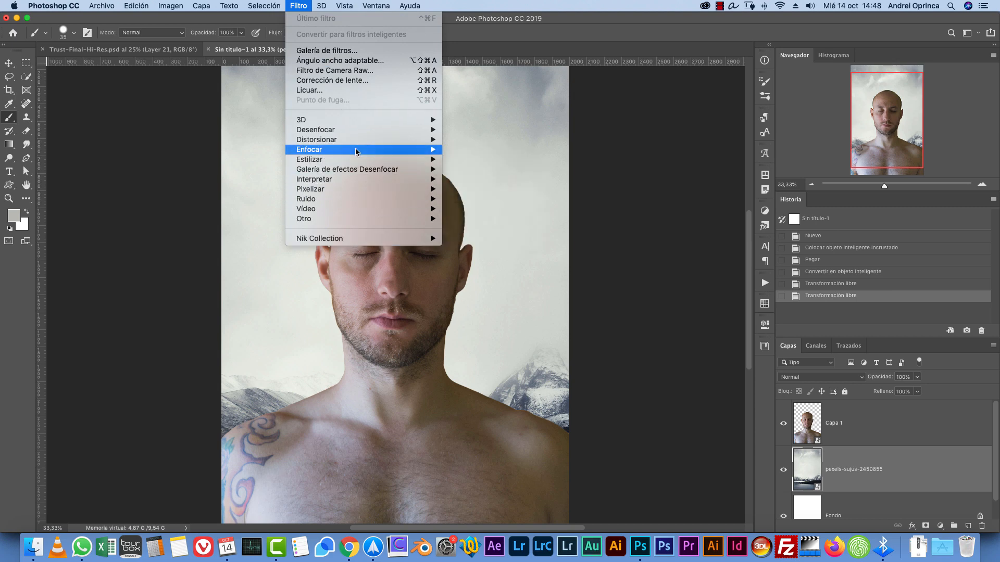
left_click(469, 170)
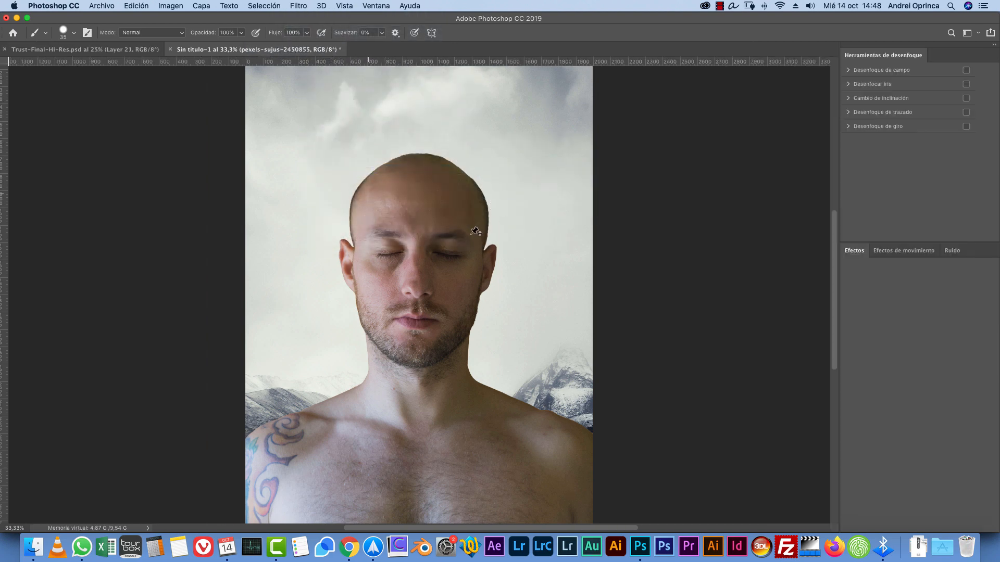
key("super+1")
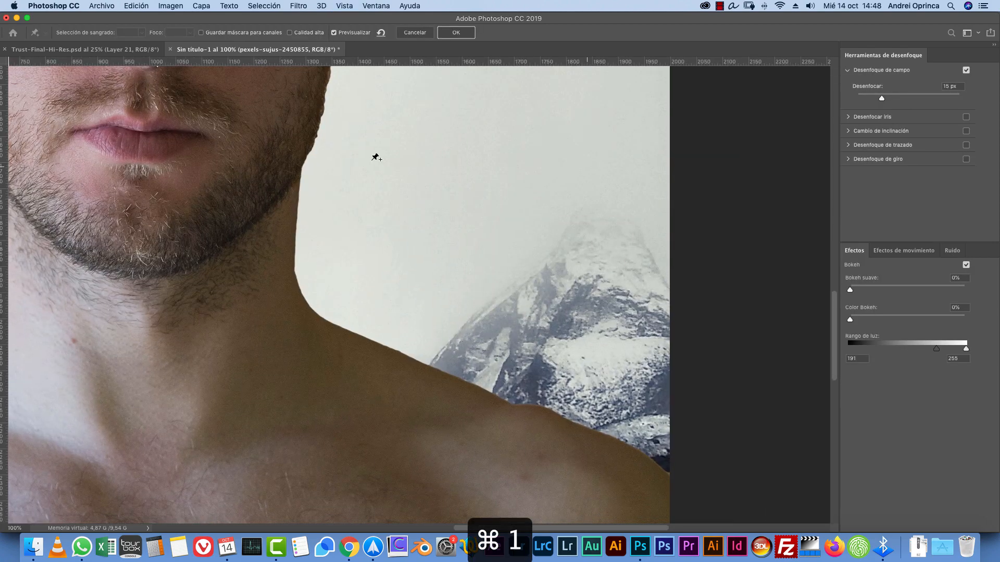
left_click_drag(956, 87, 919, 95)
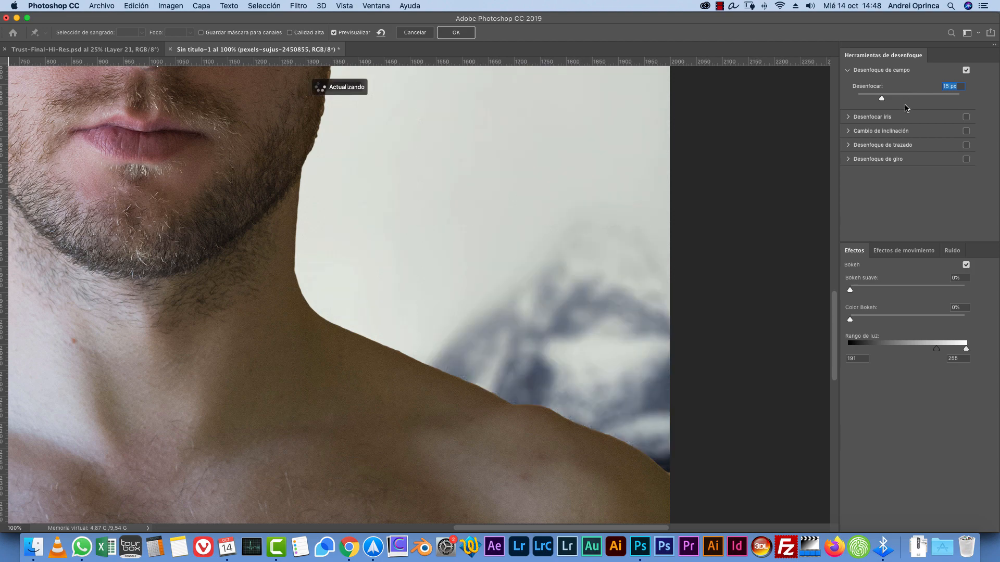
type("7")
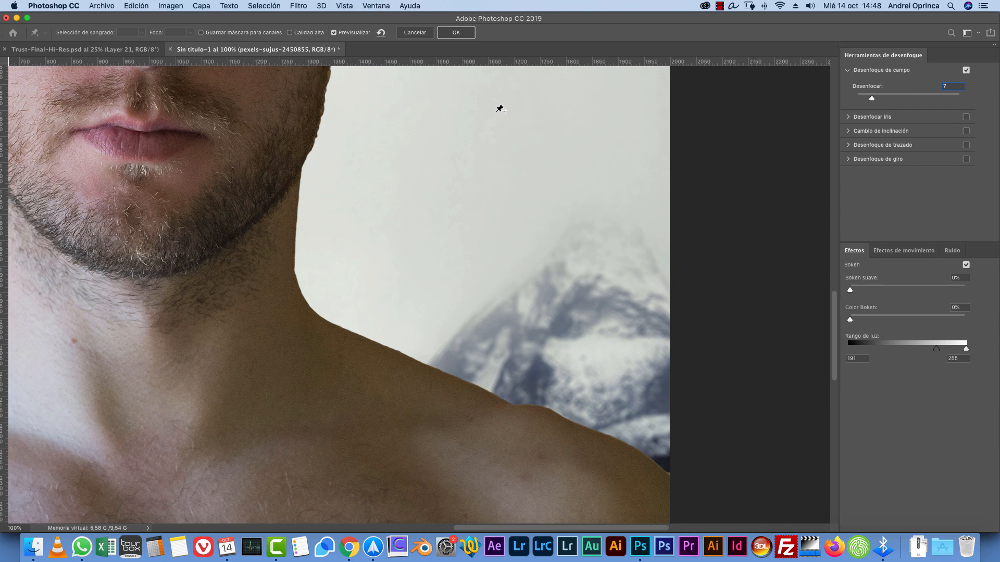
type("6")
left_click(462, 35)
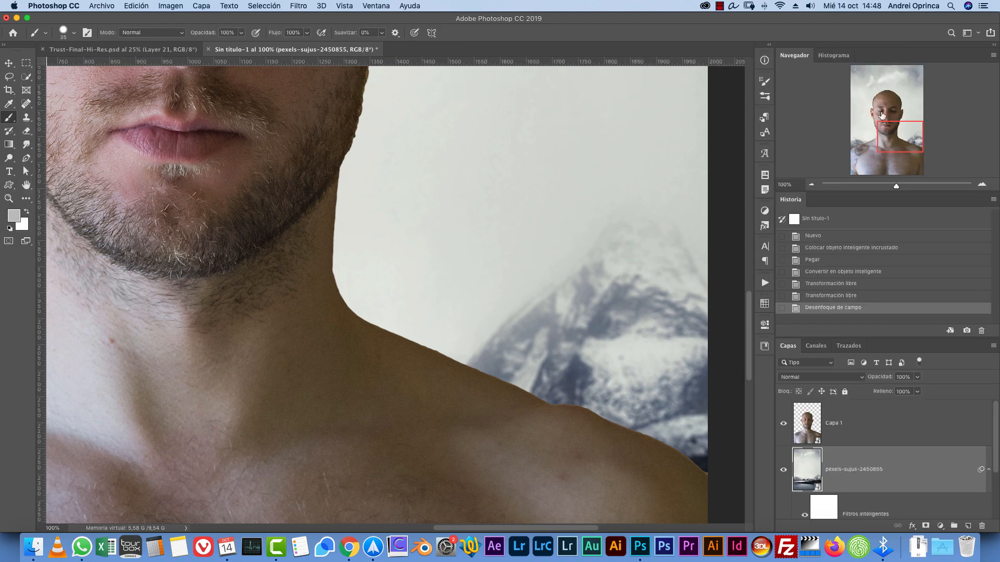
left_click_drag(882, 115, 871, 85)
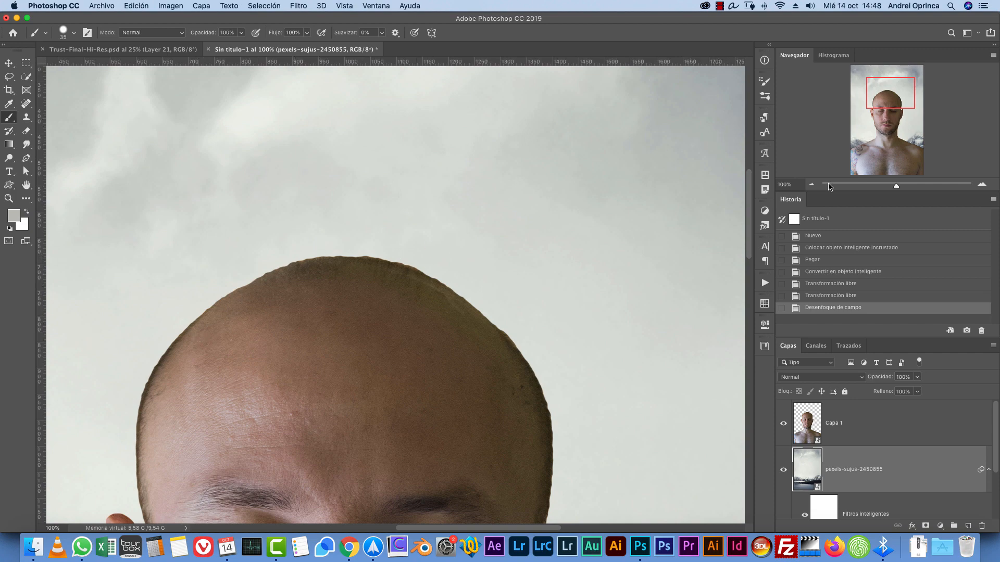
left_click(811, 185)
left_click(811, 184)
left_click(811, 185)
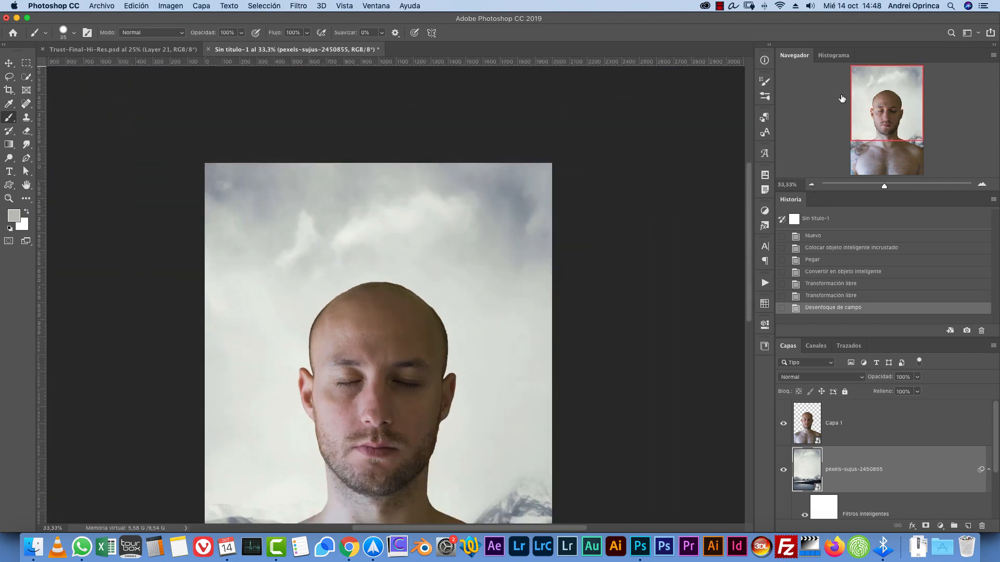
left_click_drag(862, 93, 868, 113)
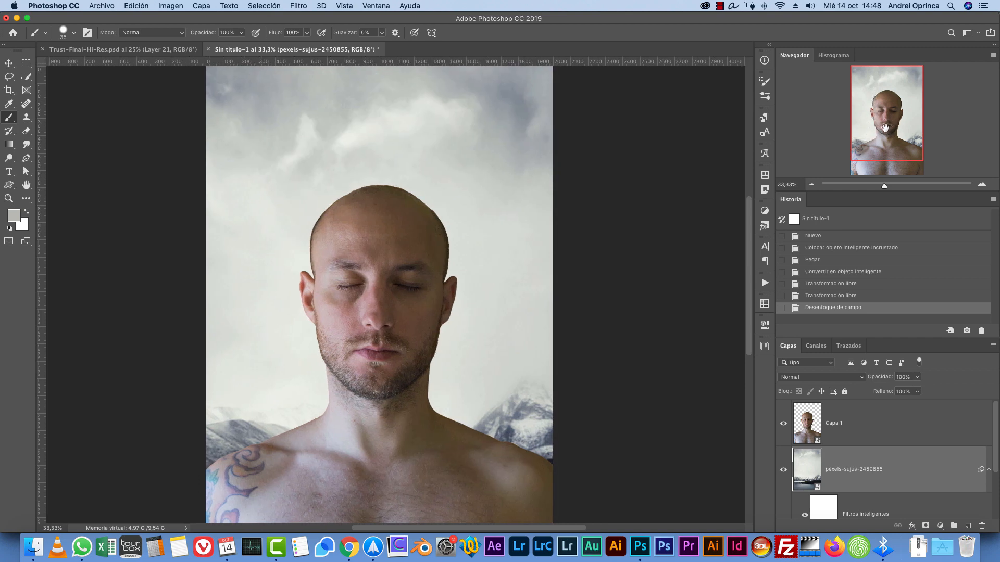
left_click_drag(903, 110, 860, 160)
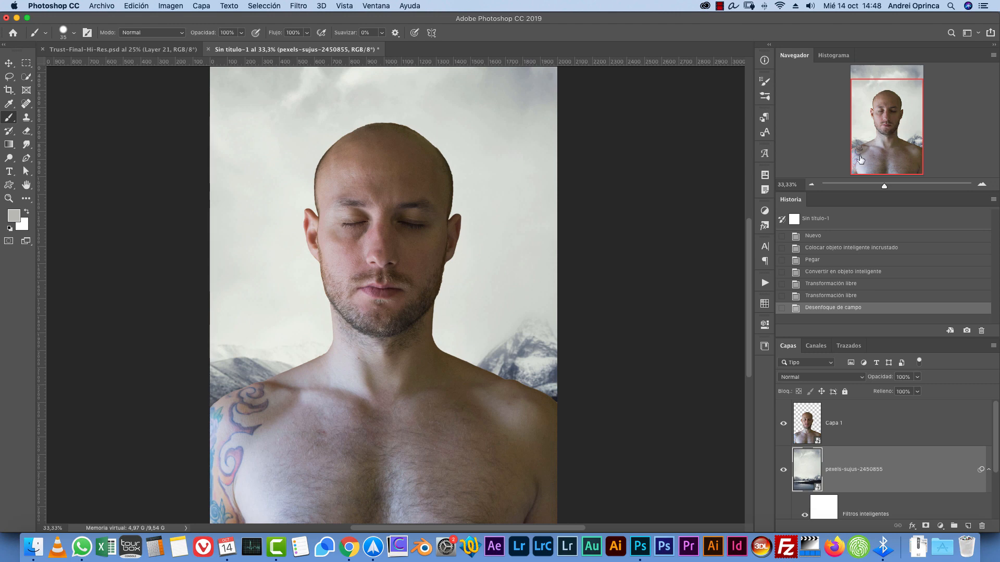
- Rename the man's layer "modelo" and the landscape layer "cielo", and collapse the landscape layer's smart filter list
double_click(833, 424)
type("modelo")
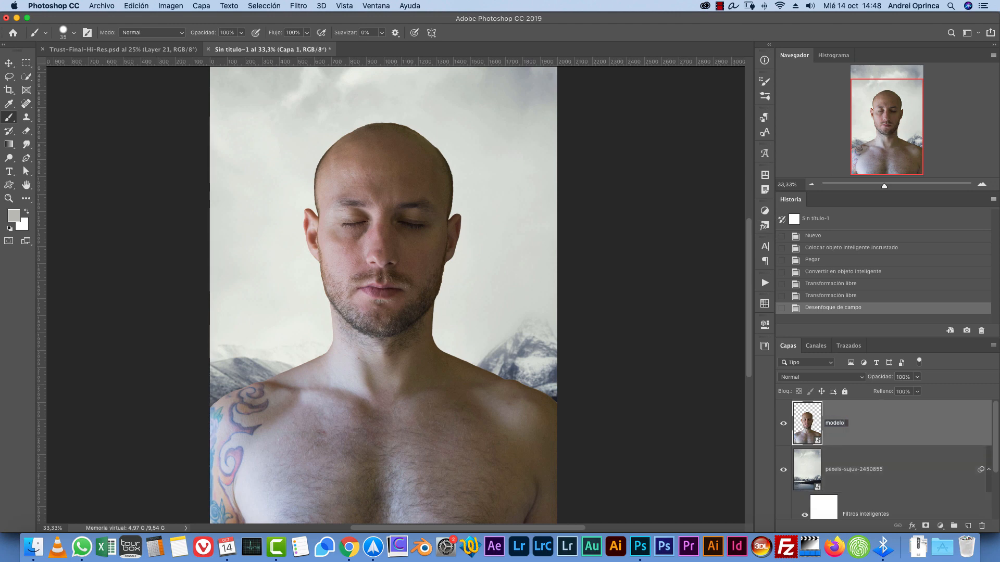
key("Return")
double_click(849, 471)
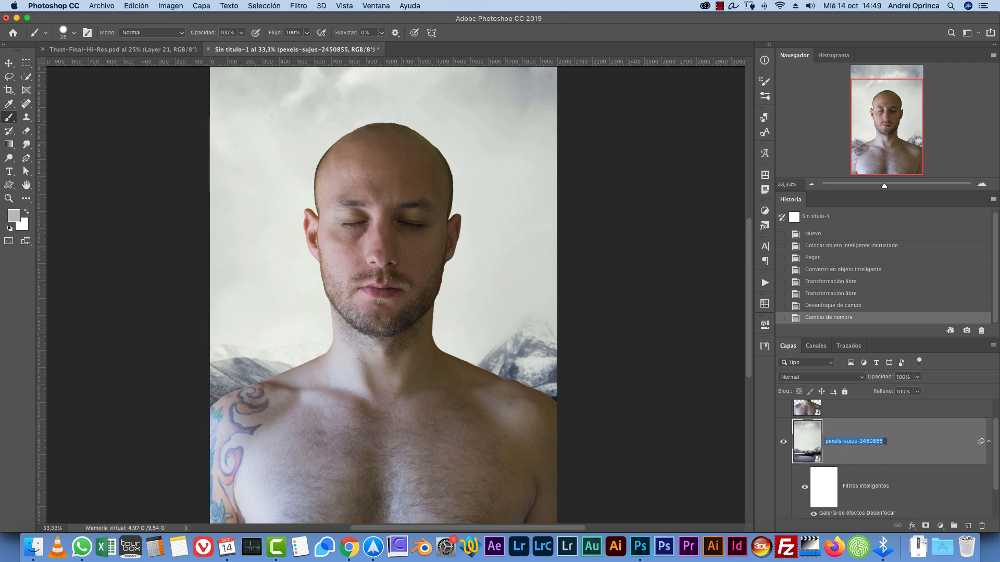
type("cielo")
key("Return")
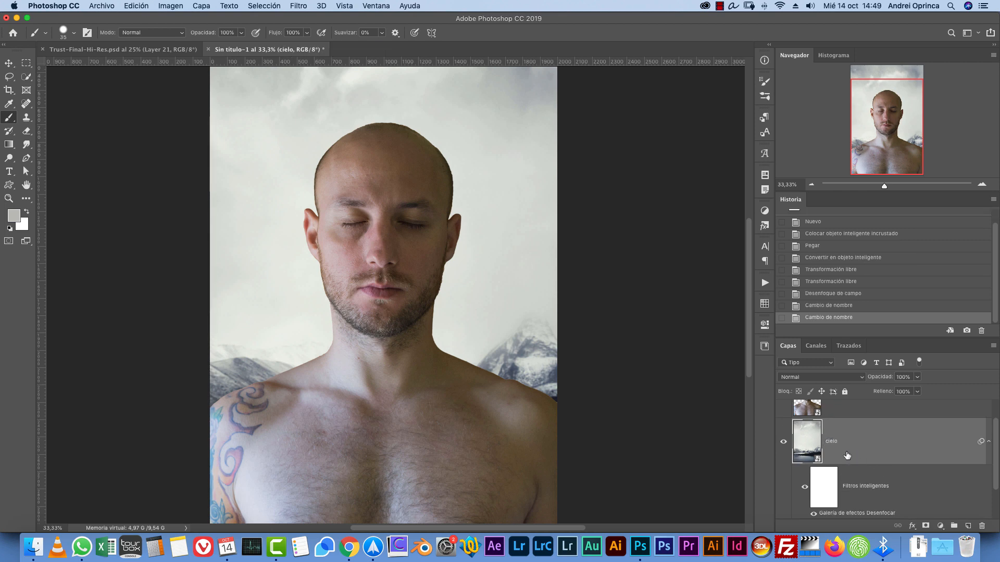
left_click(989, 442)
key("super+r")
left_click_drag(544, 306, 544, 372)
key("super+r")
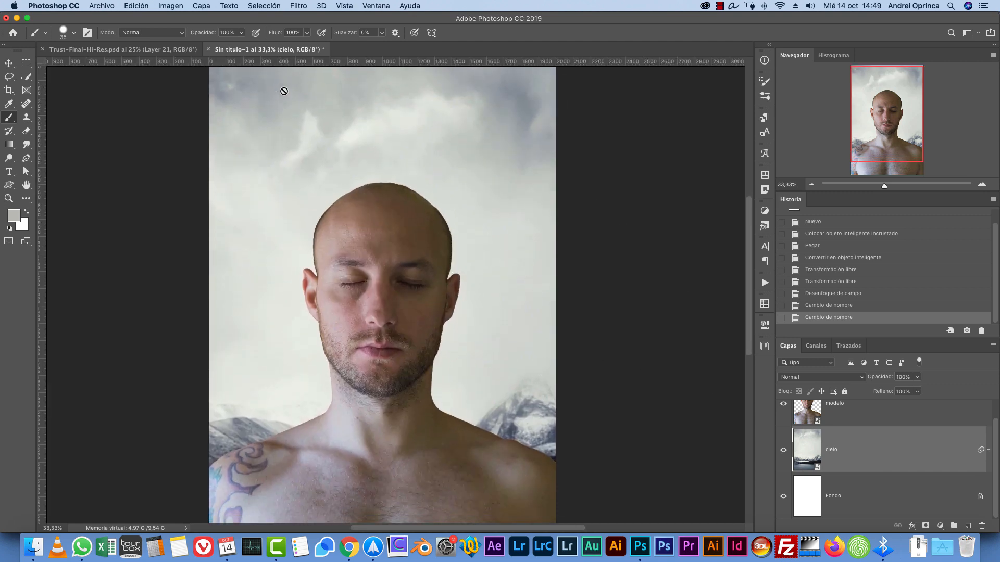
- Preview the seagull photos in the Stock folder and open pexels-matt-hardy-2567957.jpg
key("super+o")
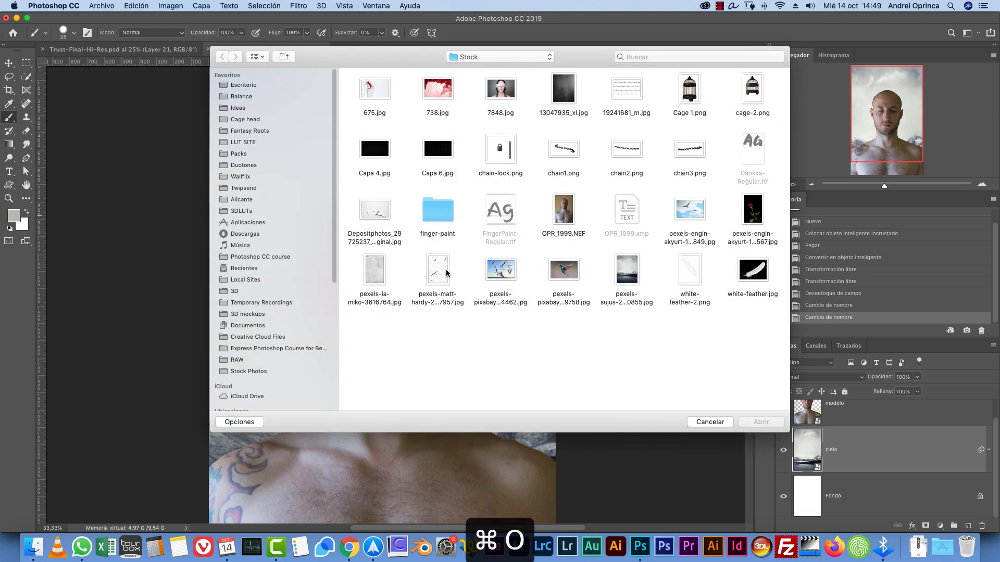
left_click(446, 273)
left_click(502, 271)
key("space")
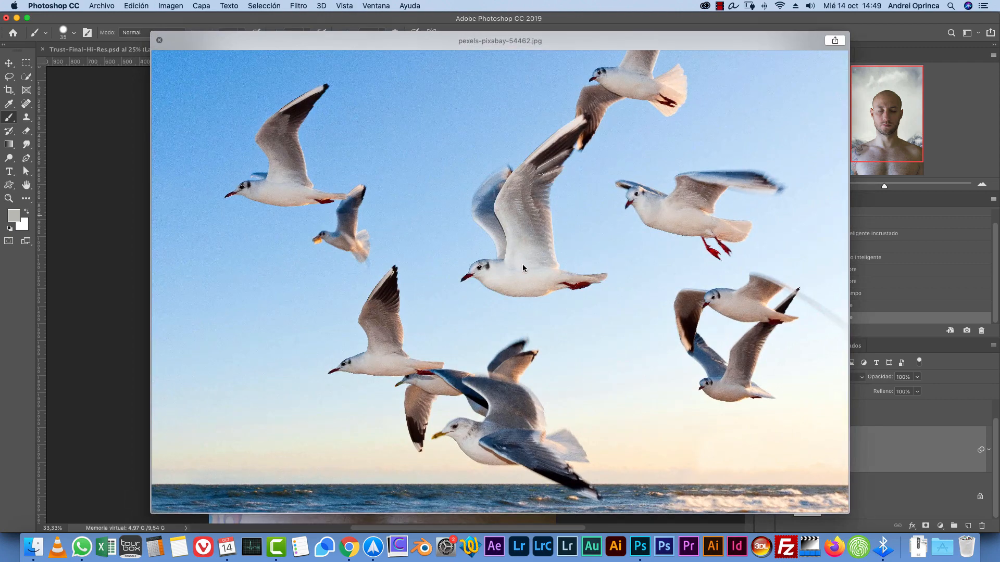
key("Left")
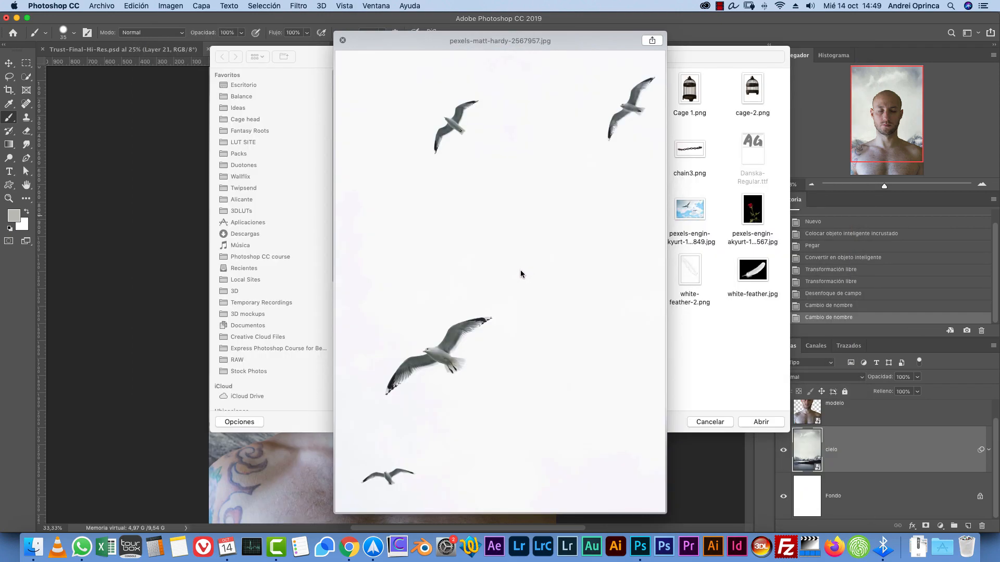
key("space")
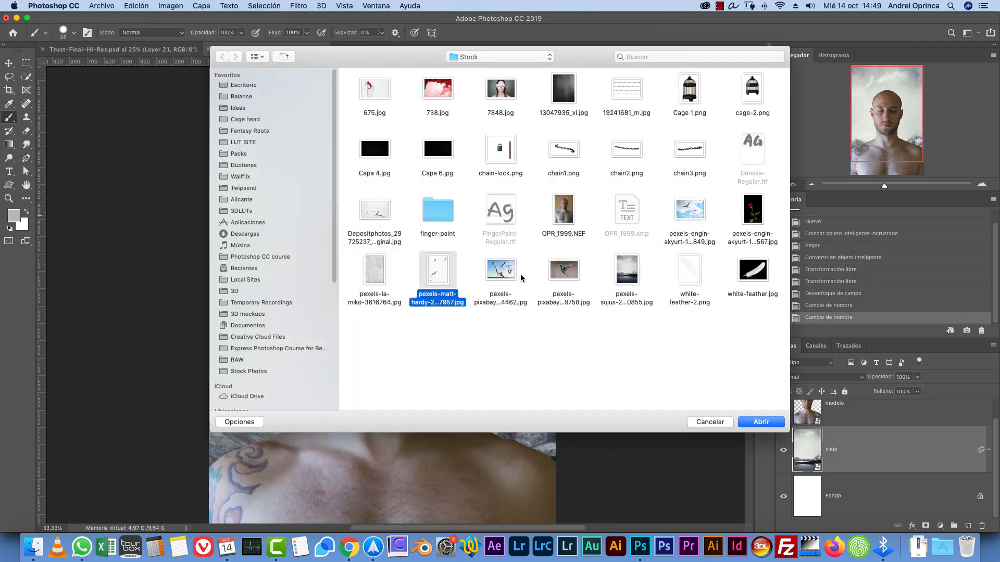
left_click(687, 219)
key("space")
key("space")
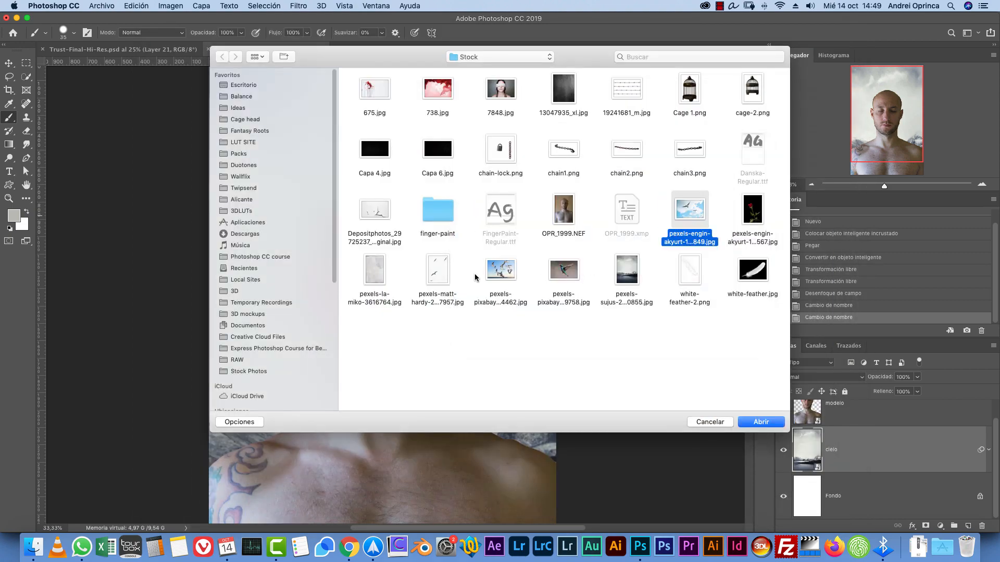
left_click(450, 281)
left_click(761, 424)
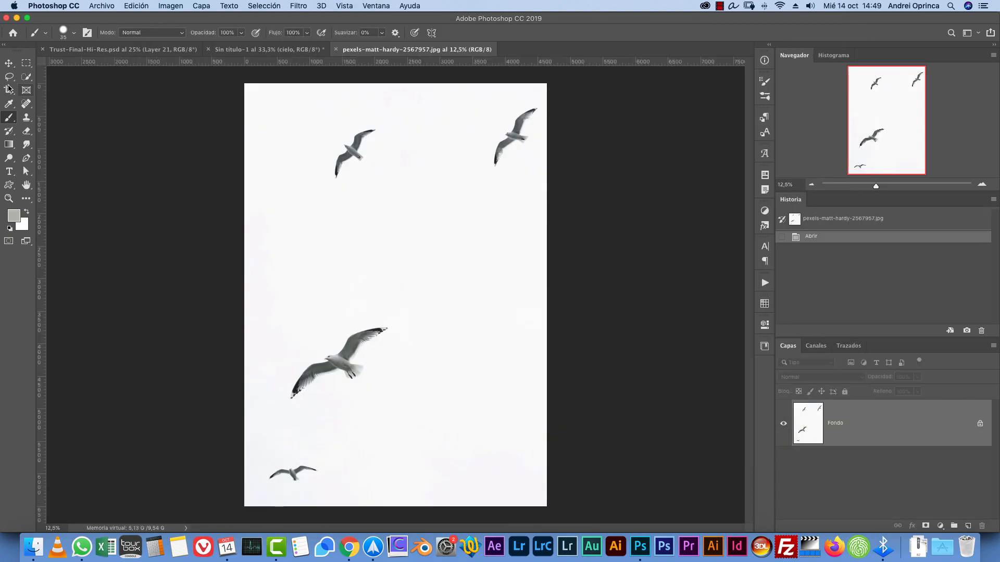
- Select the gull photo's white background with the Magic Wand at a tolerance of 16, non-contiguous
right_click(26, 78)
left_click(65, 87)
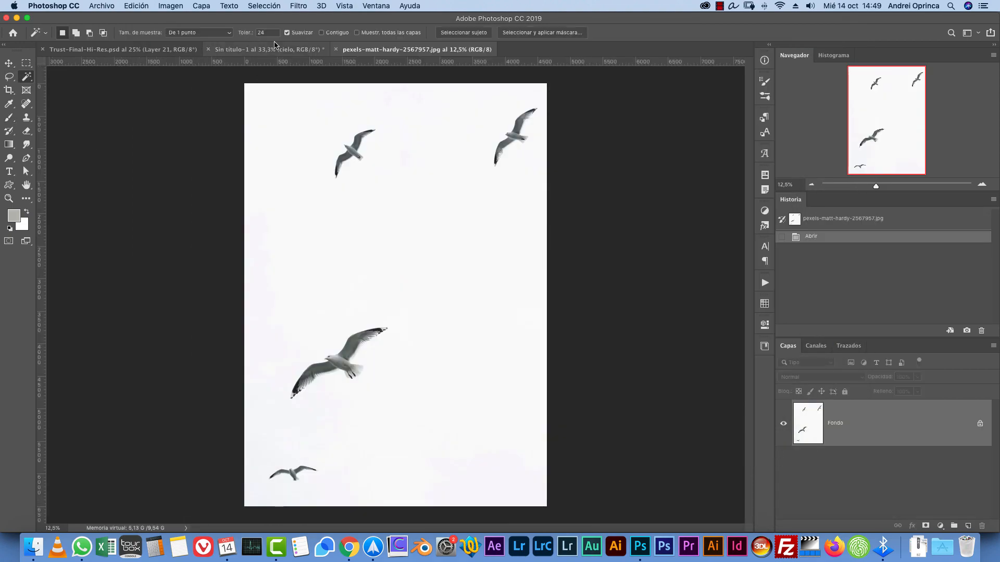
left_click_drag(252, 33, 247, 34)
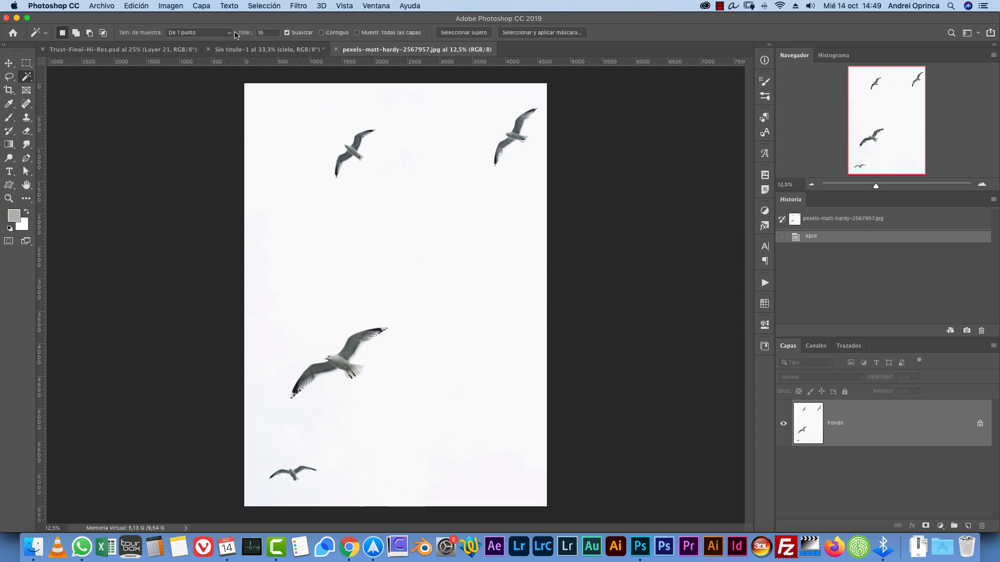
left_click(438, 287)
- Refine the background selection around the largest gull's wings, tail and legs with the Quick Selection tool
key("super+1")
mouse_move(868, 72)
left_mouse_down()
mouse_move(914, 80)
mouse_move(879, 134)
left_mouse_up()
key("shift+w")
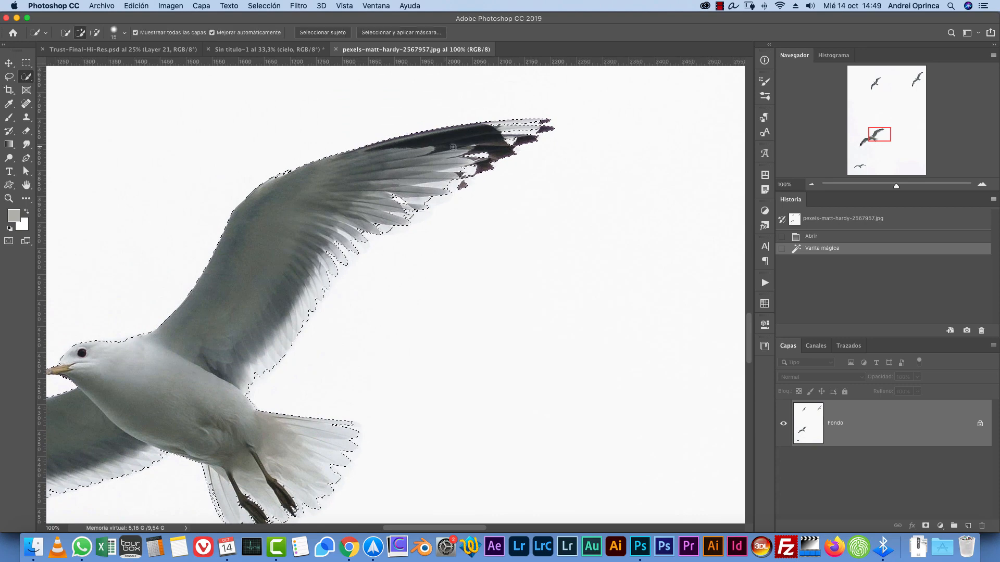
key("alt")
left_click_drag(324, 270, 337, 263)
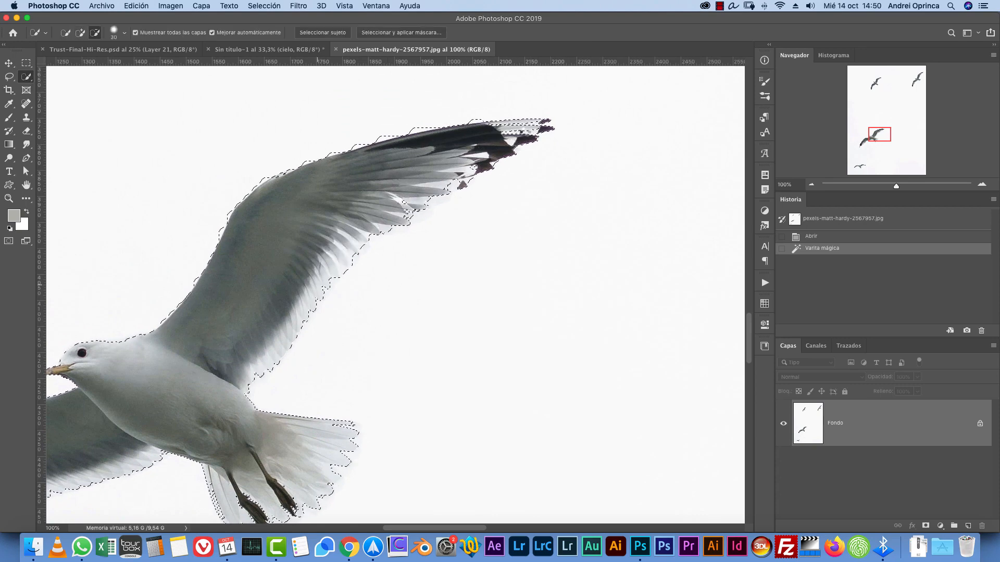
mouse_move(522, 132)
left_mouse_down()
mouse_move(510, 136)
mouse_move(515, 158)
left_mouse_up()
left_click_drag(473, 241, 616, 41)
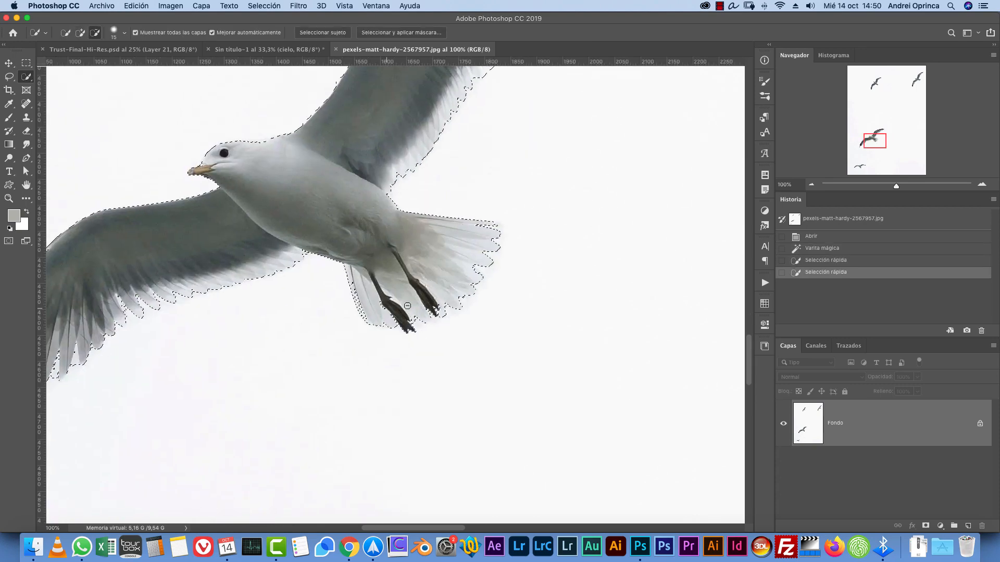
left_click_drag(379, 319, 418, 318)
left_click_drag(316, 335, 513, 260)
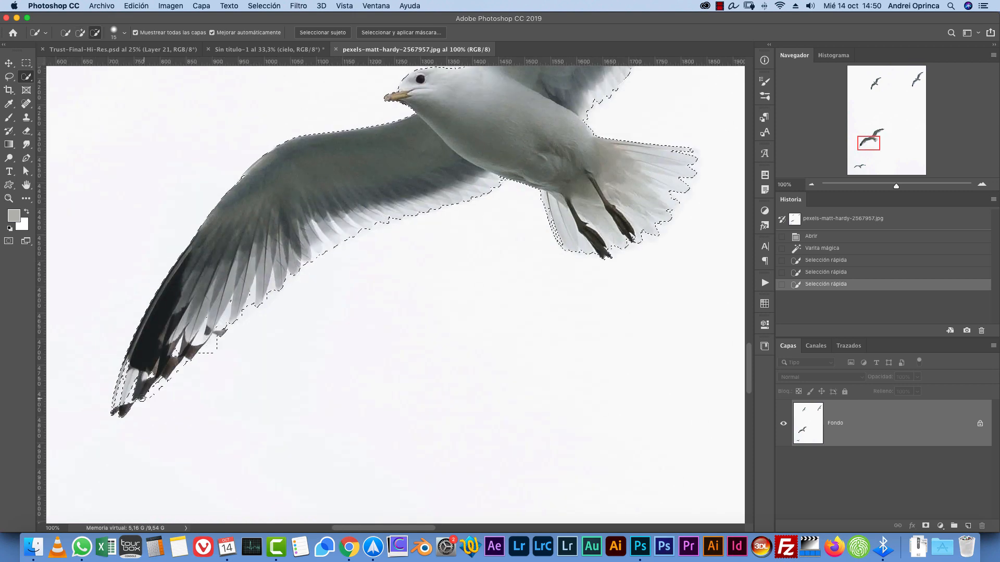
mouse_move(142, 398)
left_mouse_down()
mouse_move(203, 316)
mouse_move(324, 273)
left_mouse_up()
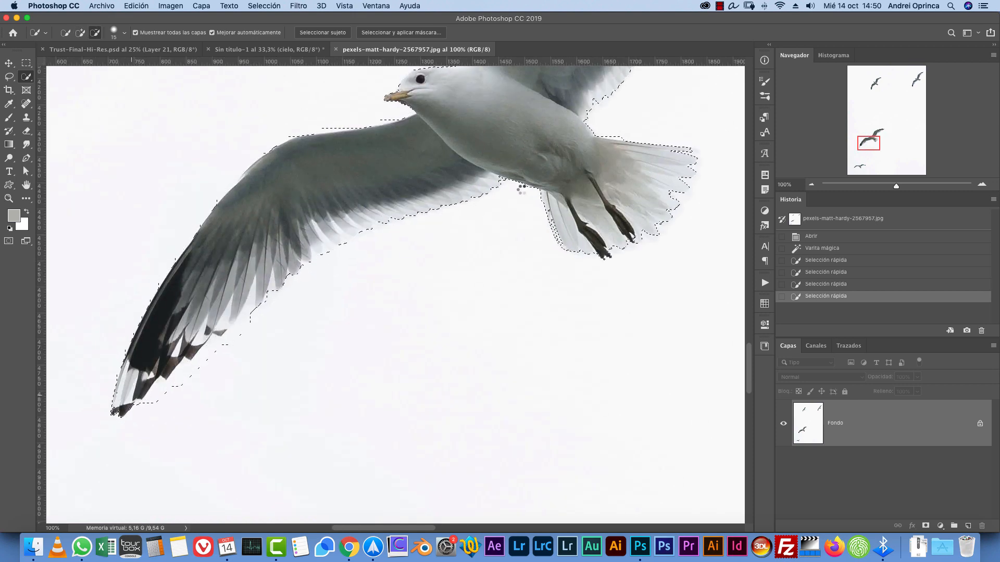
left_click_drag(521, 188, 545, 211)
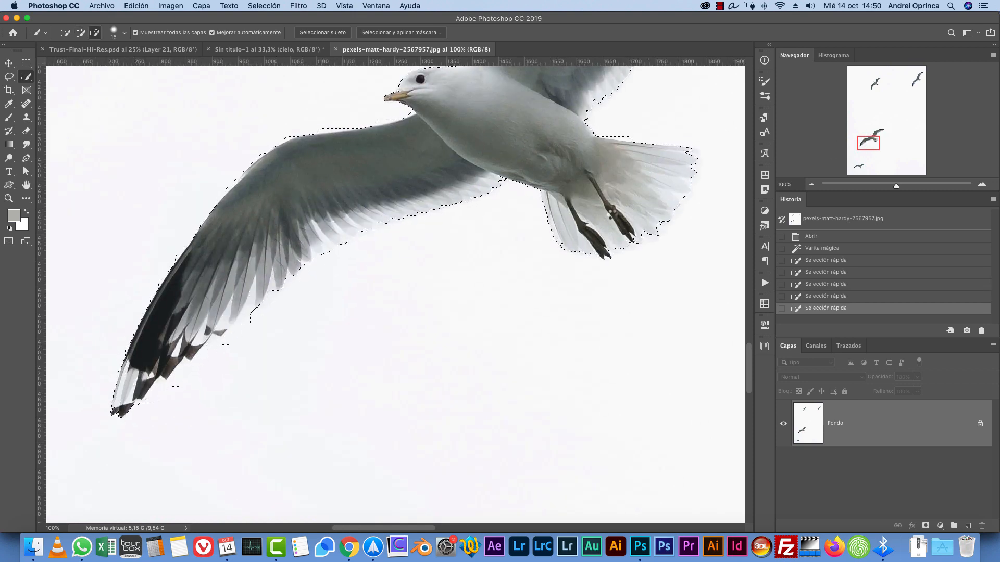
left_click_drag(611, 214, 554, 411)
left_click(730, 176)
- Hide the selected white background with a layer mask and apply the mask so only the gulls remain
key("super+minus")
key("super+minus")
key("super+minus")
key("super+minus")
key("super+minus")
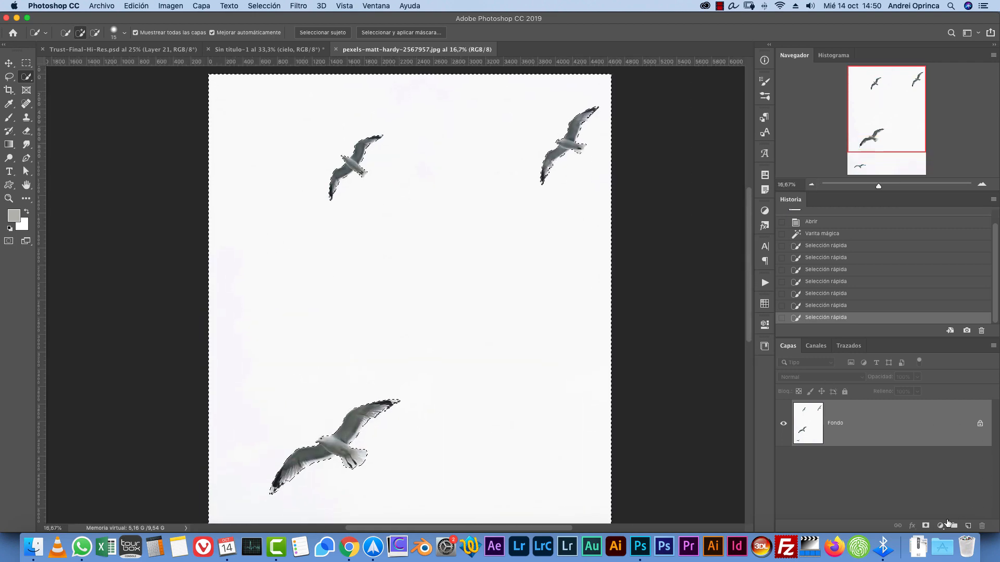
left_click(927, 526)
right_click(849, 419)
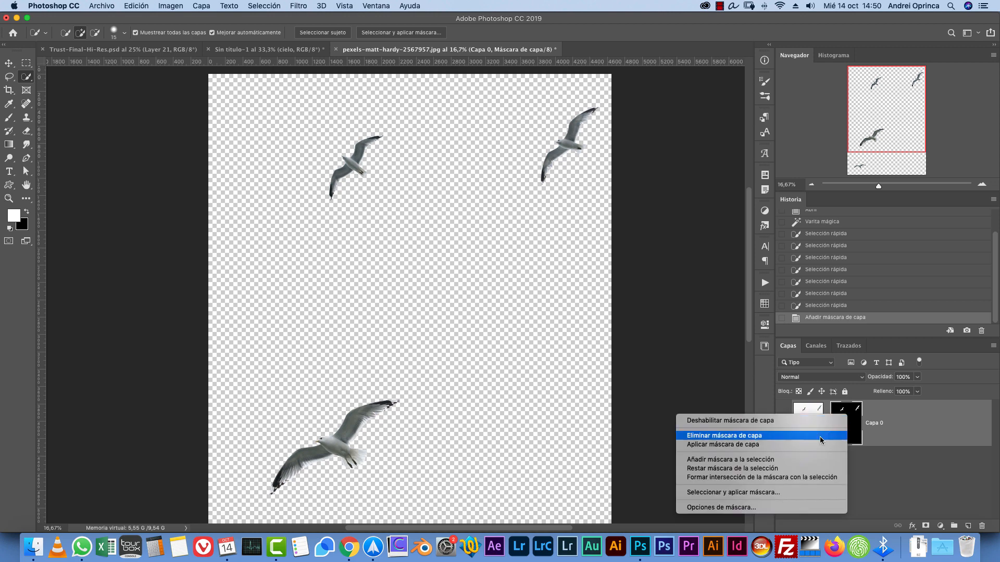
left_click(818, 442)
left_click(9, 78)
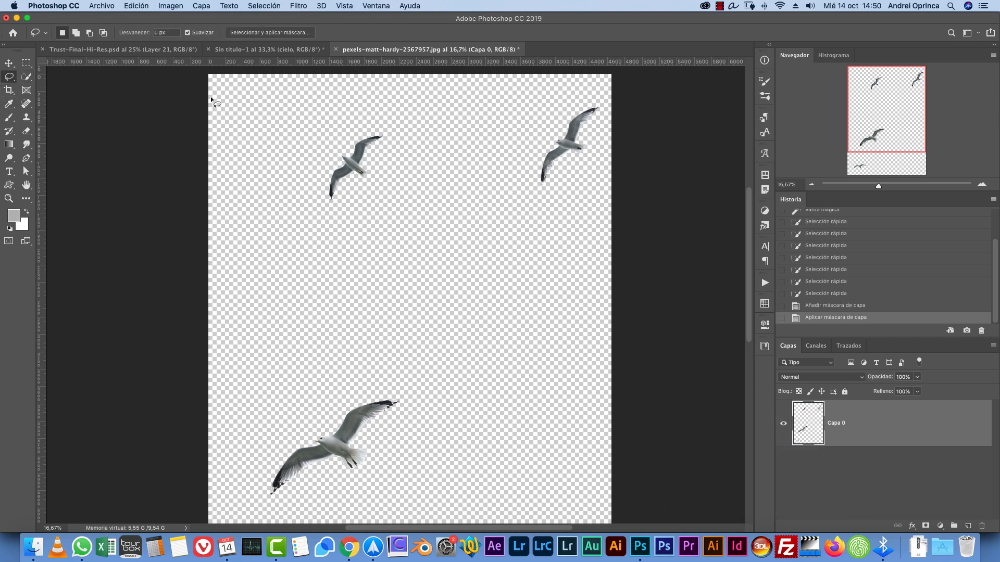
mouse_move(563, 98)
left_mouse_down()
mouse_move(645, 74)
mouse_move(603, 108)
left_mouse_up()
key("super+c")
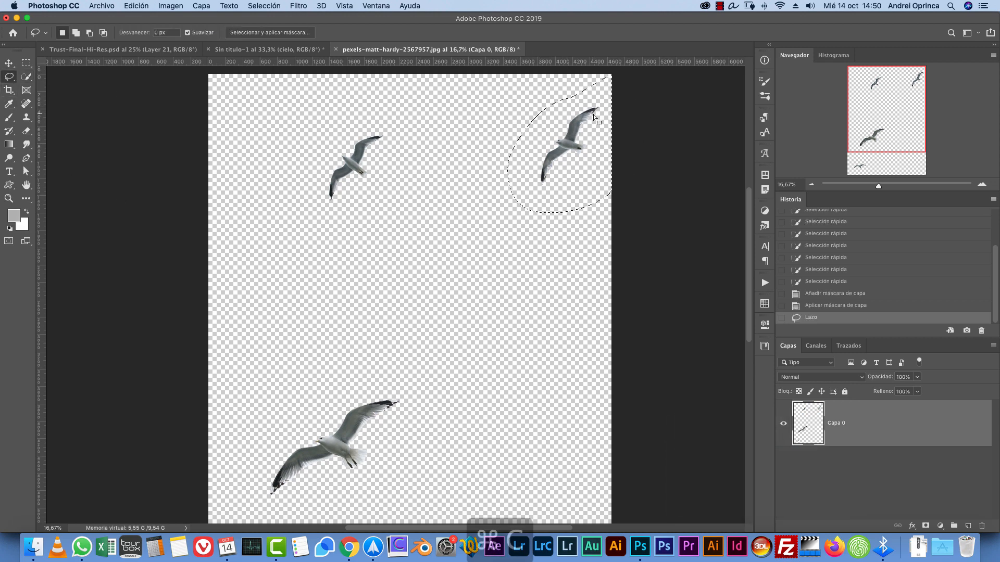
key("super+d")
- Copy the whole gull layer and paste it into the Sin título-1 portrait above the cielo layer
key("super+a")
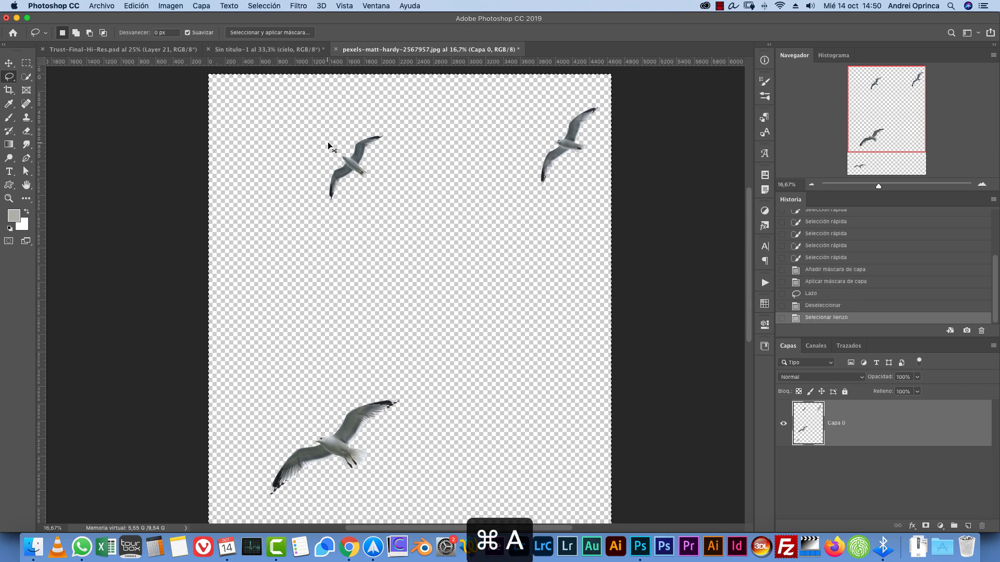
key("super+c")
left_click(264, 50)
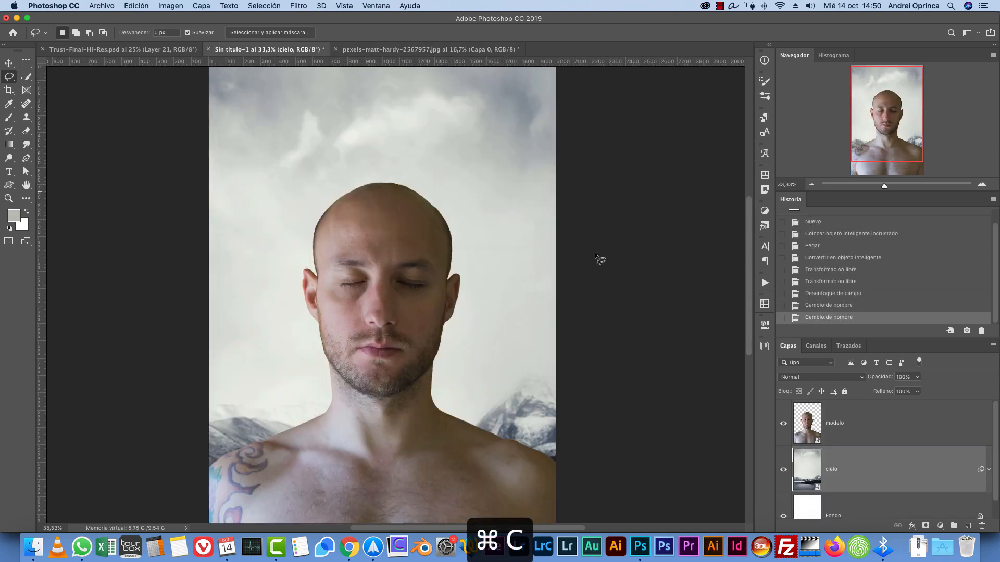
key("super+v")
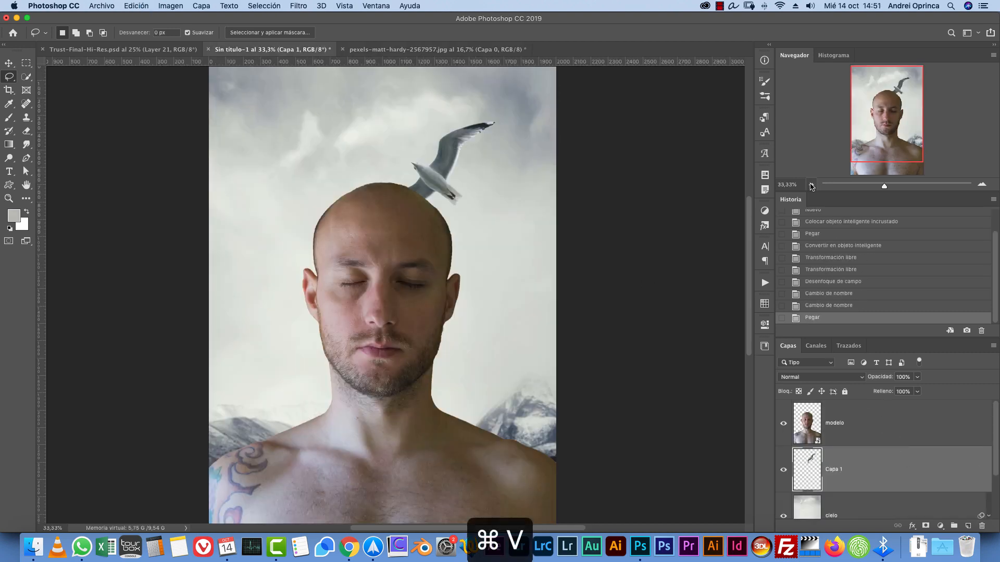
- Scale the pasted gulls down to about 47% and position them so they fit the portrait canvas
left_click(812, 185)
left_click(812, 185)
key("super+minus")
key("super+t")
mouse_move(598, 384)
left_mouse_down()
mouse_move(486, 384)
mouse_move(430, 261)
mouse_move(458, 195)
left_mouse_up()
key("Return")
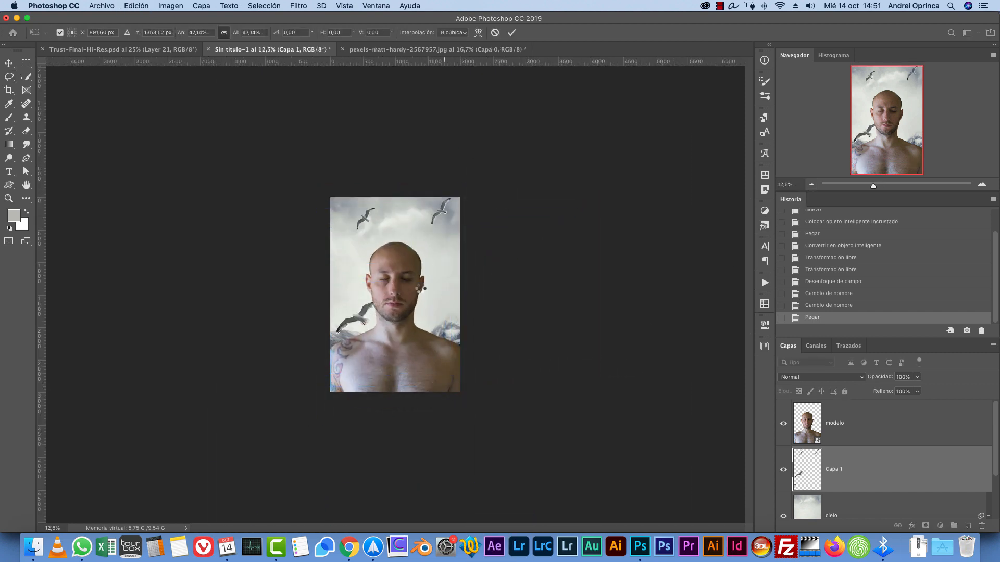
- Lasso the large gull above the man's shoulder and cut it to its own layer
key("l")
right_click(333, 292)
left_click_drag(380, 319, 367, 250)
left_click(364, 388)
- Move the large gull up into the sky beside the man's forehead and scale it down
key("v")
key("super+1")
key("super+minus")
key("super+t")
left_click_drag(577, 111, 446, 174)
key("Return")
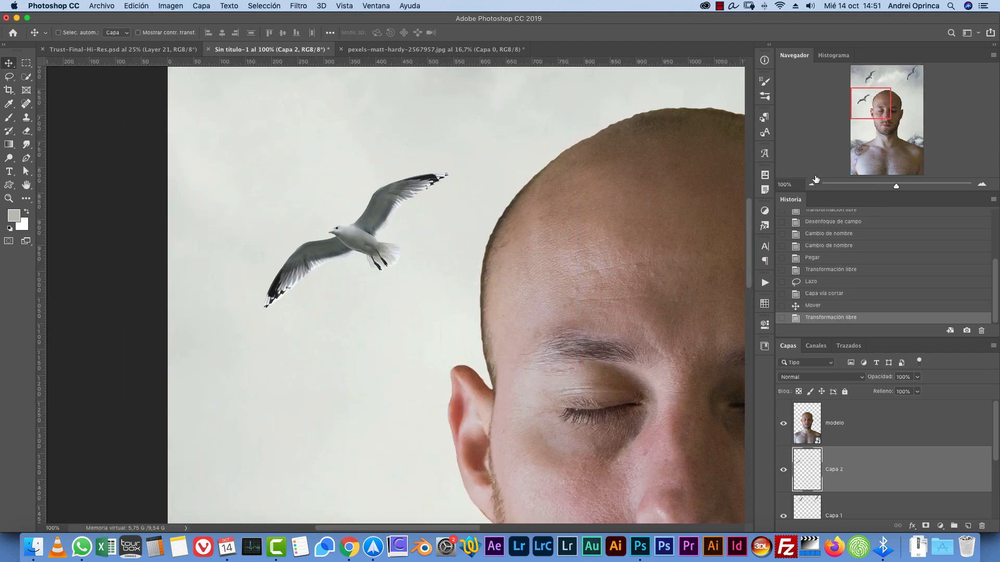
- Scale down the remaining gulls on Capa 1 and shift them right, with one directly above the man's head
key("super+minus")
key("super+minus")
key("alt+bracketleft")
key("super+t")
left_click_drag(621, 233, 612, 200)
key("Return")
- Hide the modelo layer, lasso the small gull over the mountains and cut it to its own layer
left_click(783, 404)
scroll(567, 364, "down", 3)
key("l")
left_click_drag(471, 317, 531, 429)
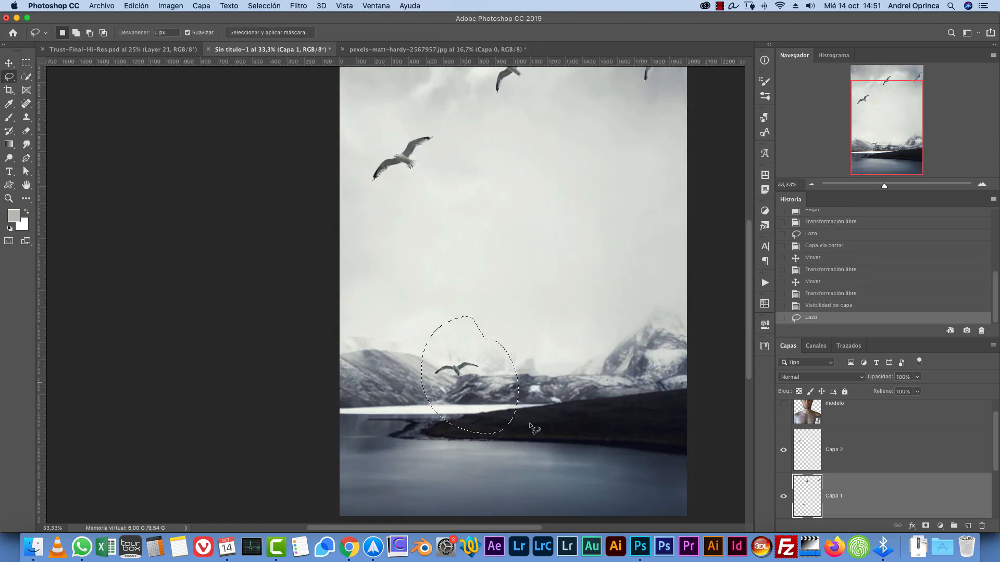
right_click(492, 388)
left_click(521, 418)
- With the modelo layer visible again, place the small gull right of the man's face and the large gull near the canvas's left edge
key("v")
left_click_drag(457, 370, 581, 129)
left_click(783, 404)
scroll(581, 260, "up", 5)
mouse_move(513, 218)
left_mouse_down()
mouse_move(472, 196)
mouse_move(531, 214)
left_mouse_up()
left_click(587, 281)
left_click_drag(587, 282, 642, 341)
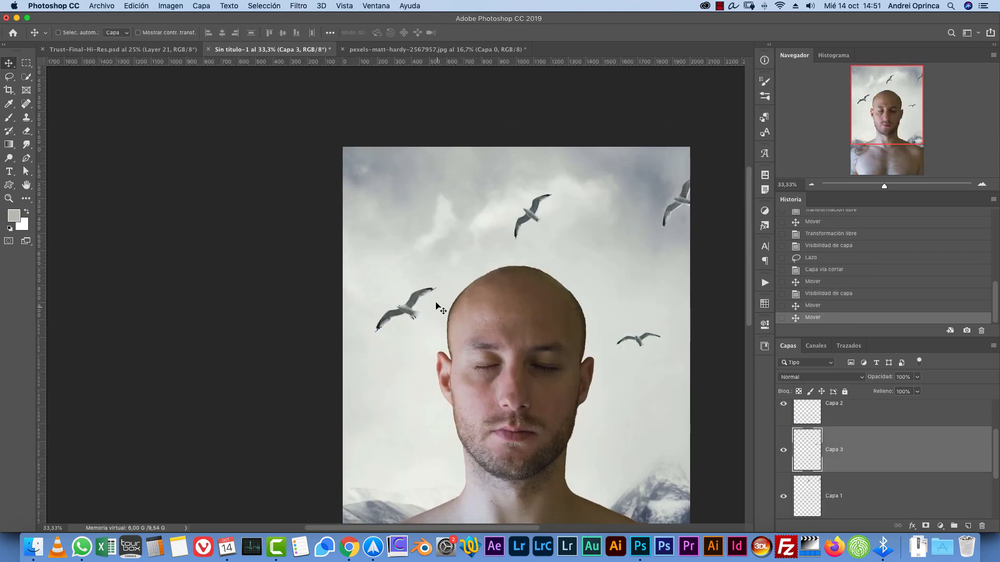
left_click(411, 311)
left_click_drag(411, 311, 379, 289)
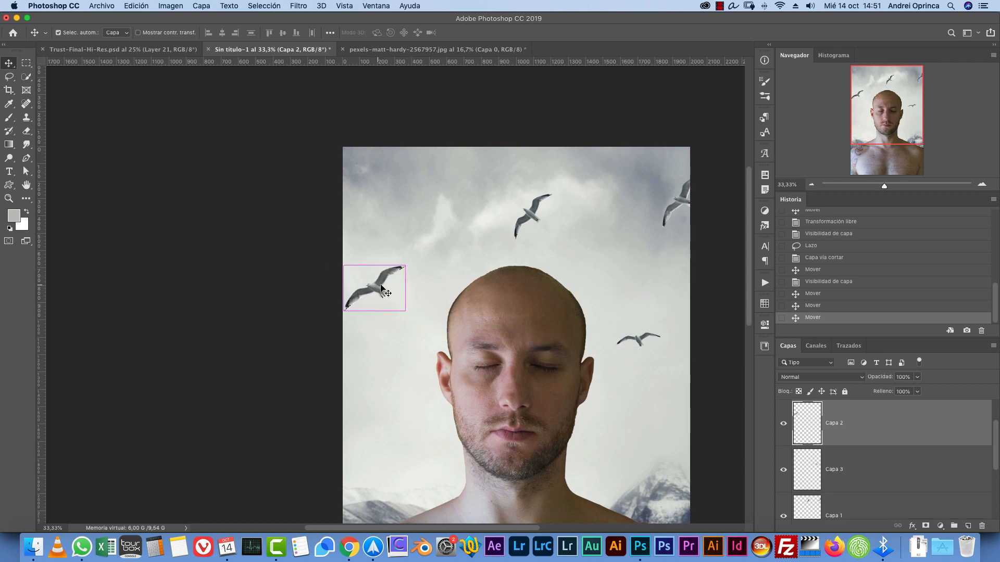
- Apply a 4 px Field Blur to the large gull on Capa 2
key("super+1")
left_click(298, 6)
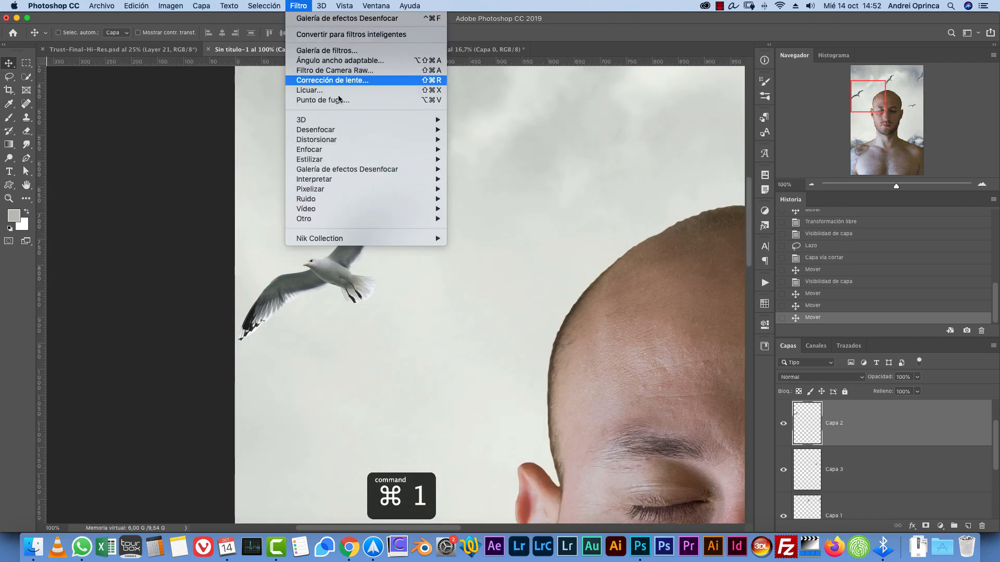
left_click(573, 239)
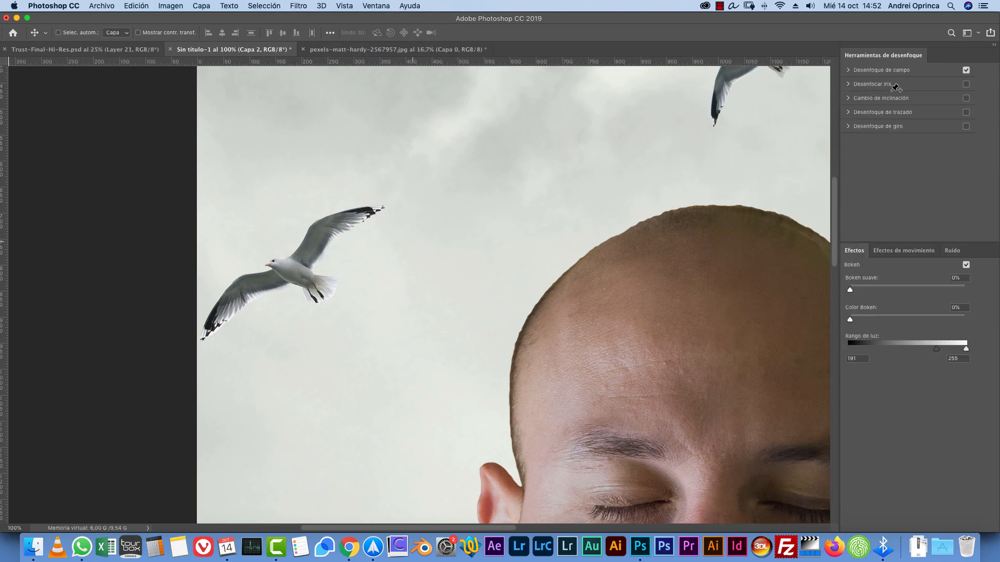
left_click(849, 71)
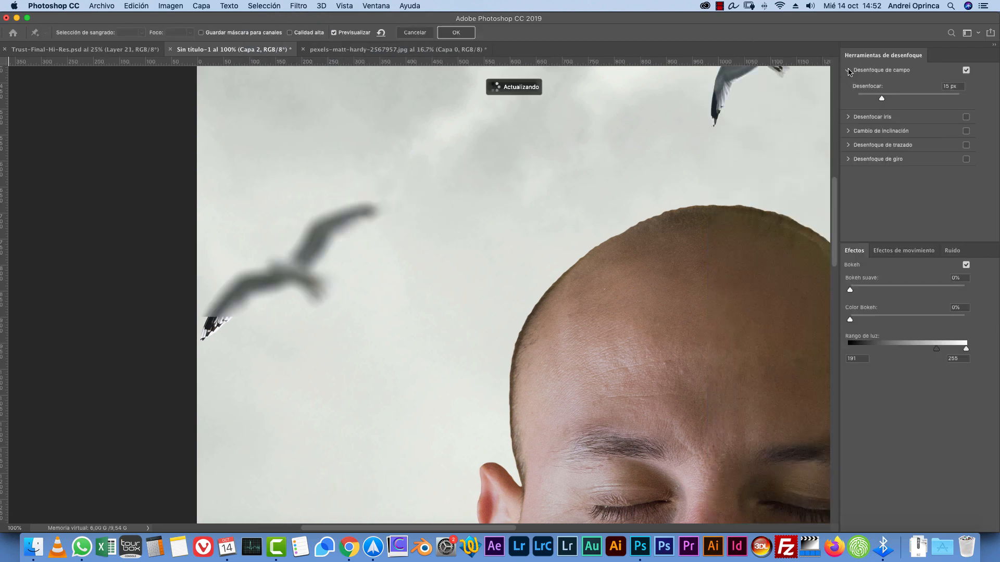
left_click(956, 86)
type("5")
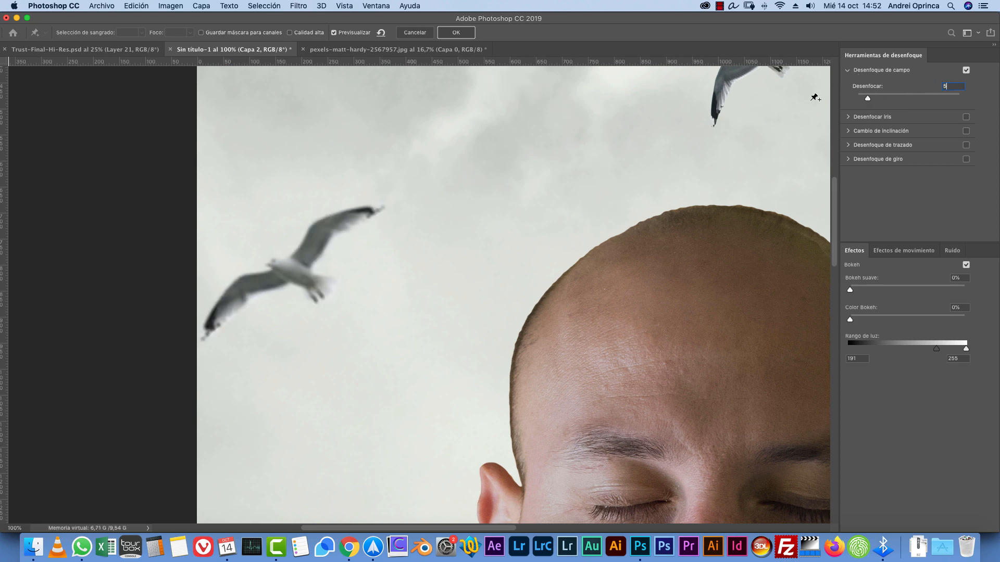
type("4")
left_click(457, 33)
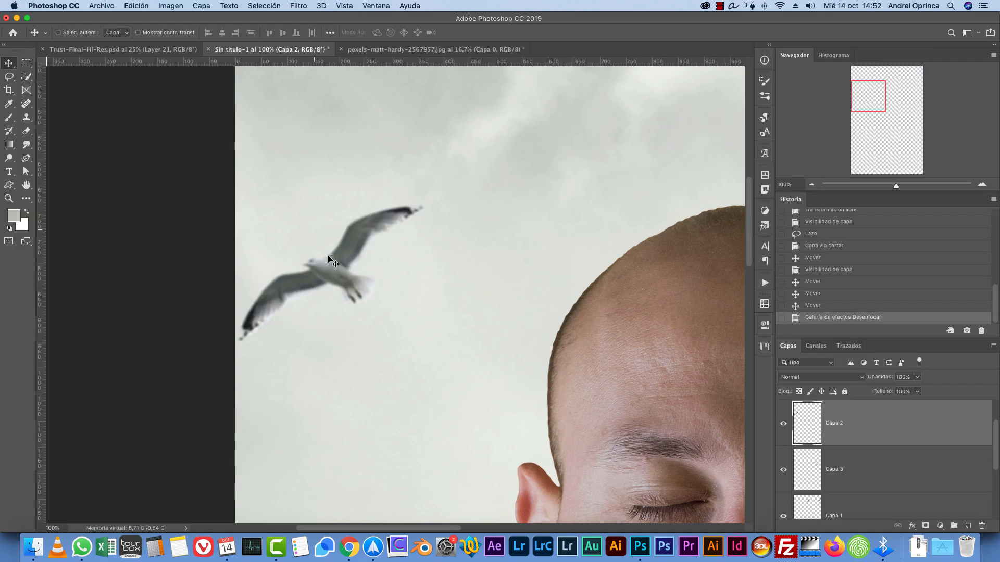
- Apply a 6 px Field Blur to the small gull on Capa 3
left_click_drag(875, 89, 907, 103)
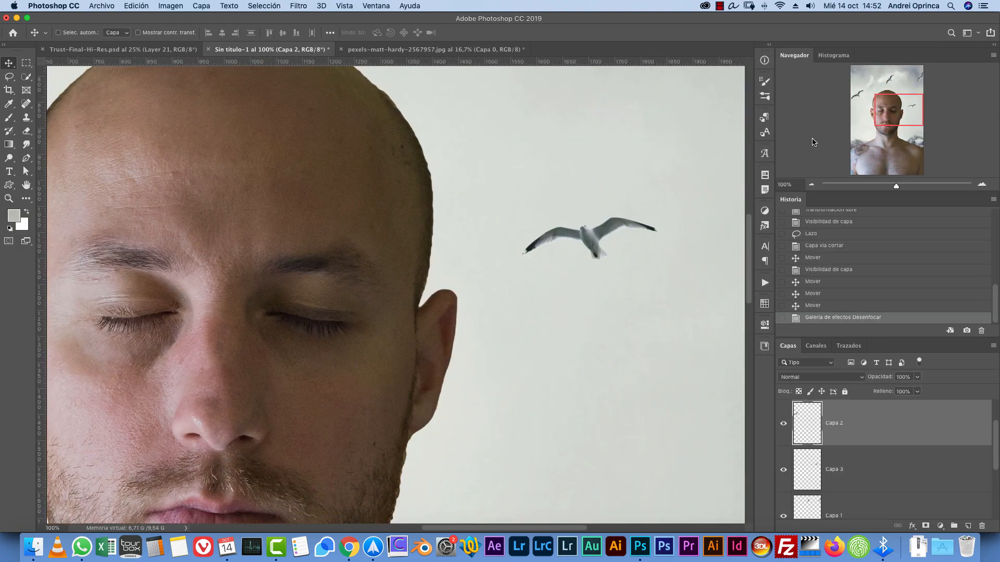
left_click(604, 237, "super")
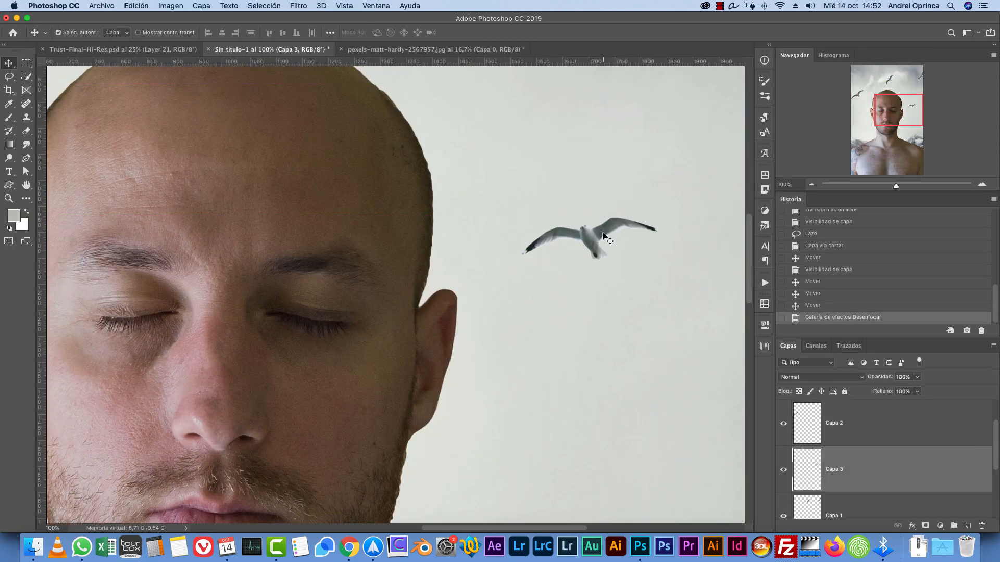
left_click(299, 5)
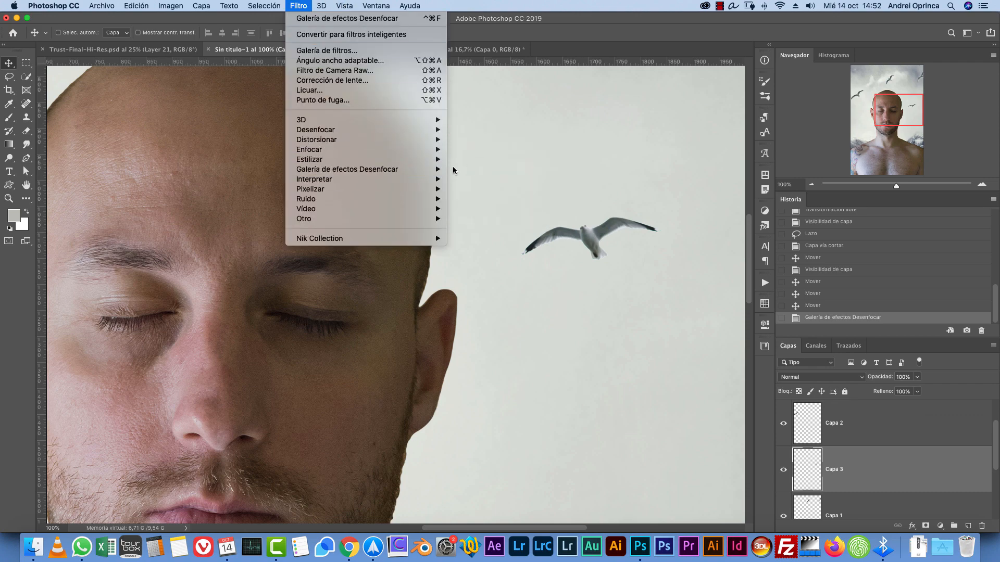
mouse_move(453, 170)
left_click(487, 171)
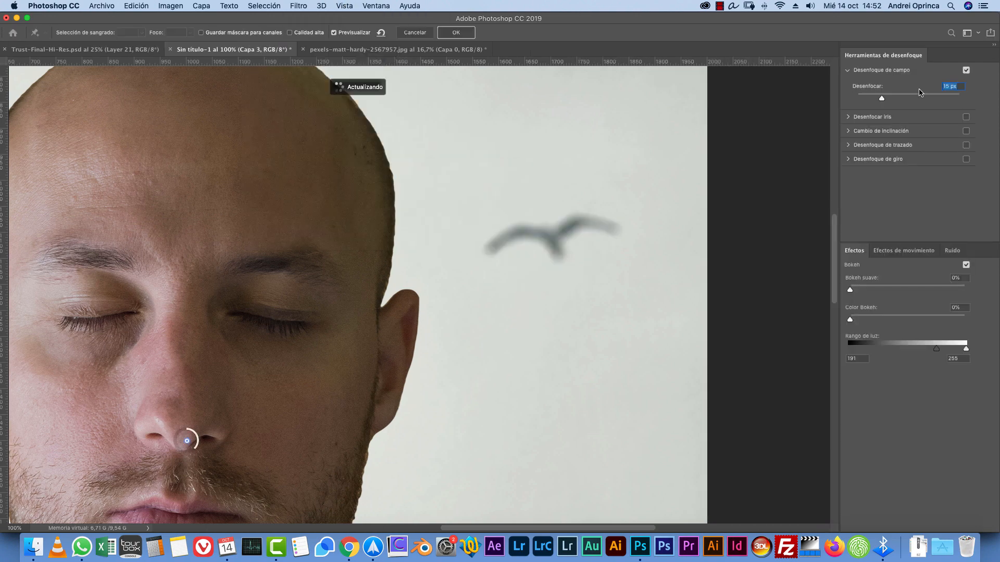
type("6")
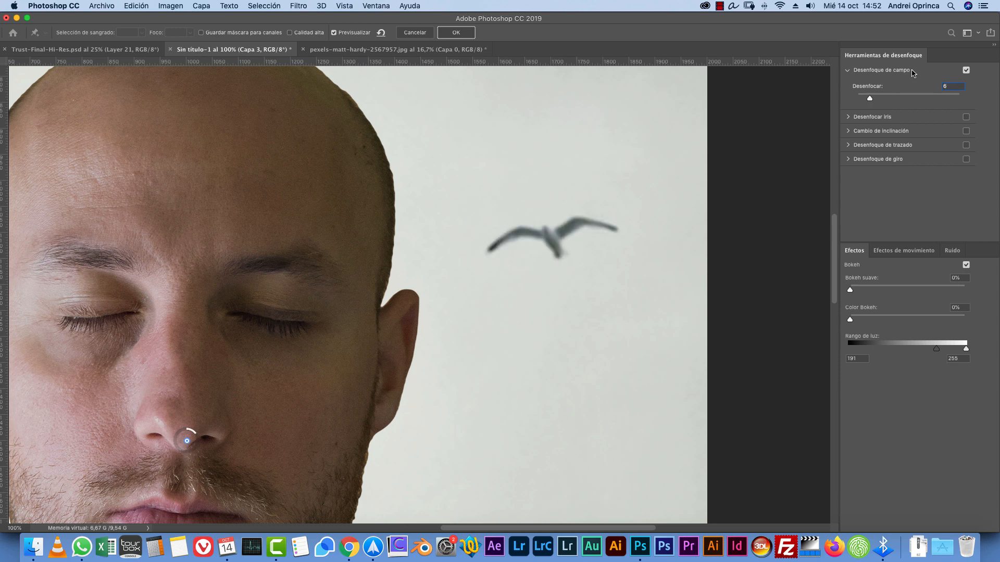
left_click(456, 33)
- Repeat the last Blur Gallery filter on the gulls of Capa 1 above the man's head
left_click_drag(614, 161, 609, 455)
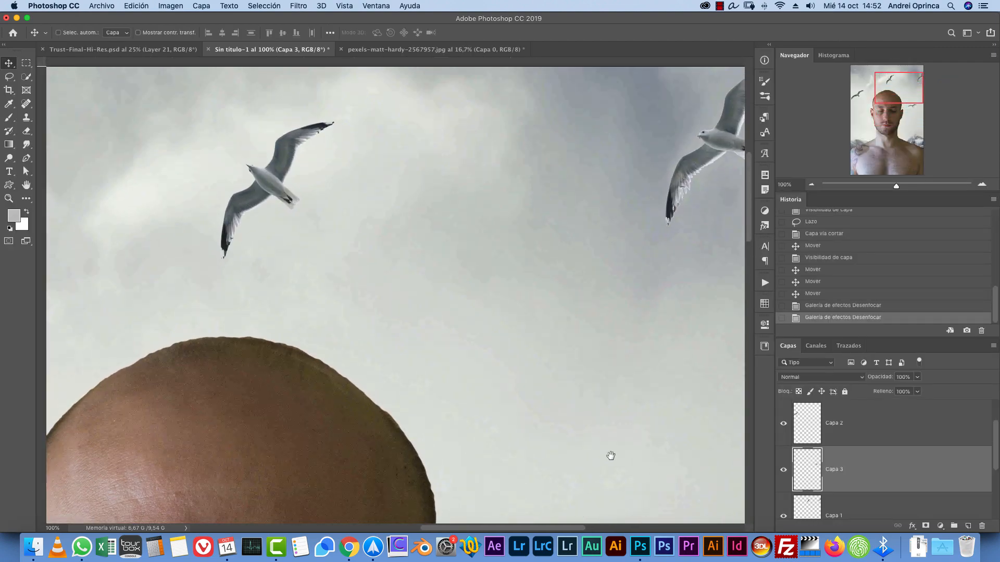
left_click(725, 148, "super")
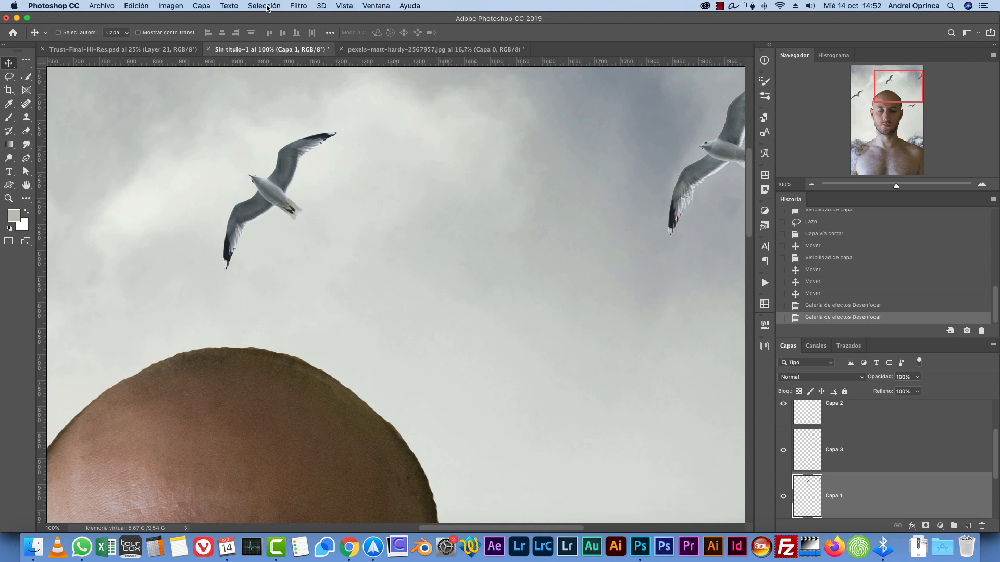
left_click(299, 5)
left_click(322, 17)
- Merge the three gull layers, Capa 1, Capa 3 and Capa 2, into one layer
left_click(810, 185)
left_click(810, 185)
left_click(811, 184)
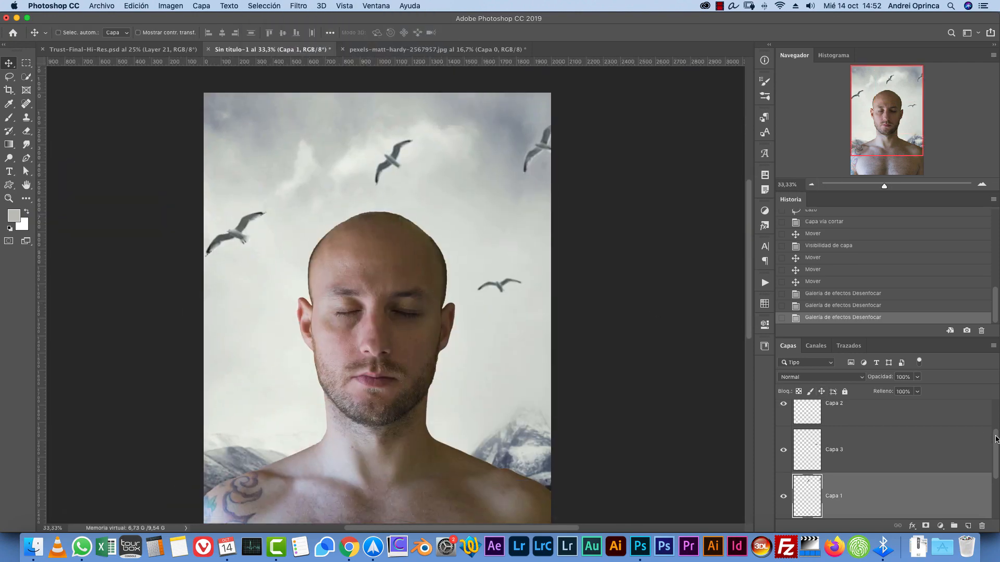
left_click_drag(996, 439, 997, 415)
left_click(927, 470, "shift")
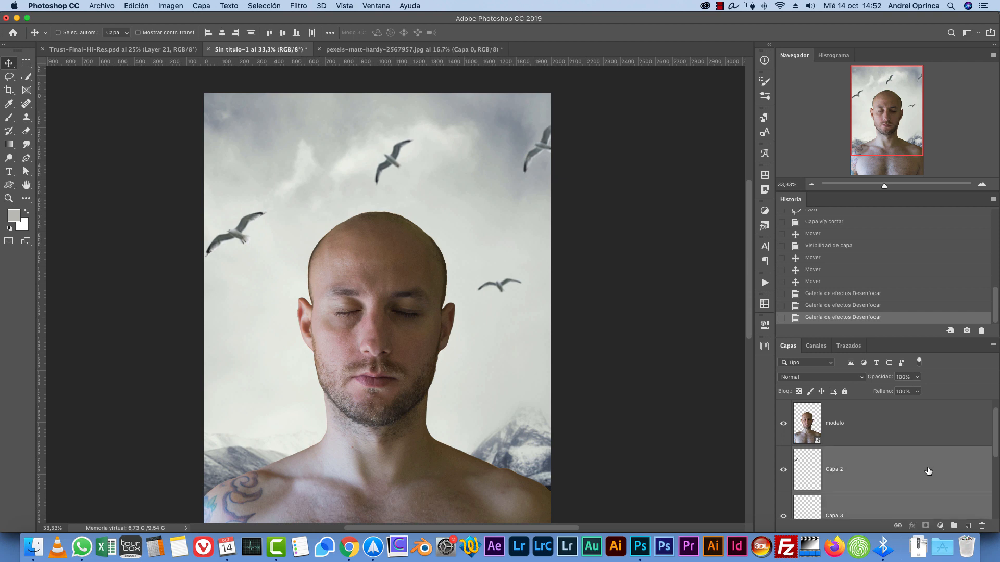
key("super+e")
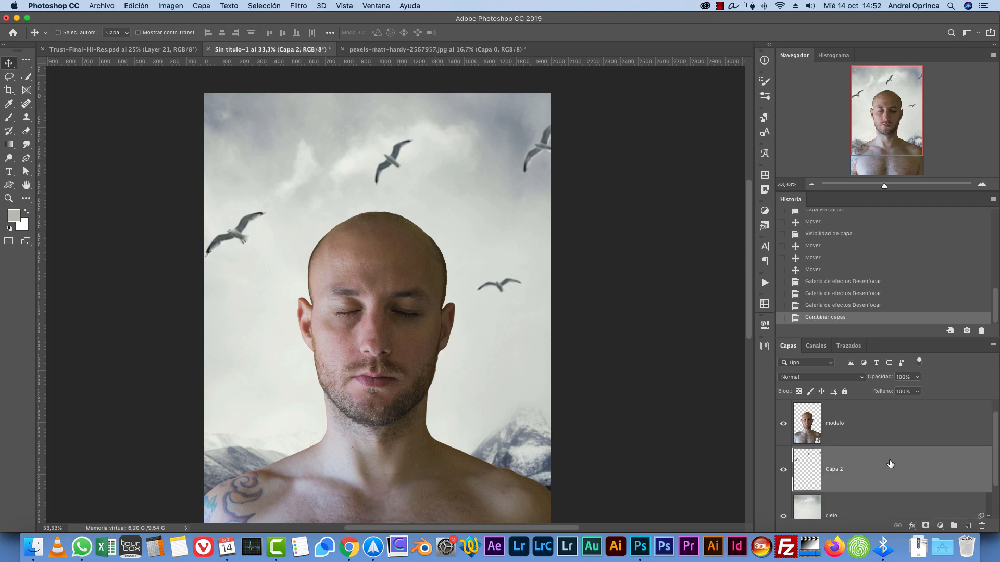
- Fade the merged gulls with Curves, lifting the black point and setting a midtone point at input 116, output 147, and toggle their visibility to check
key("super+m")
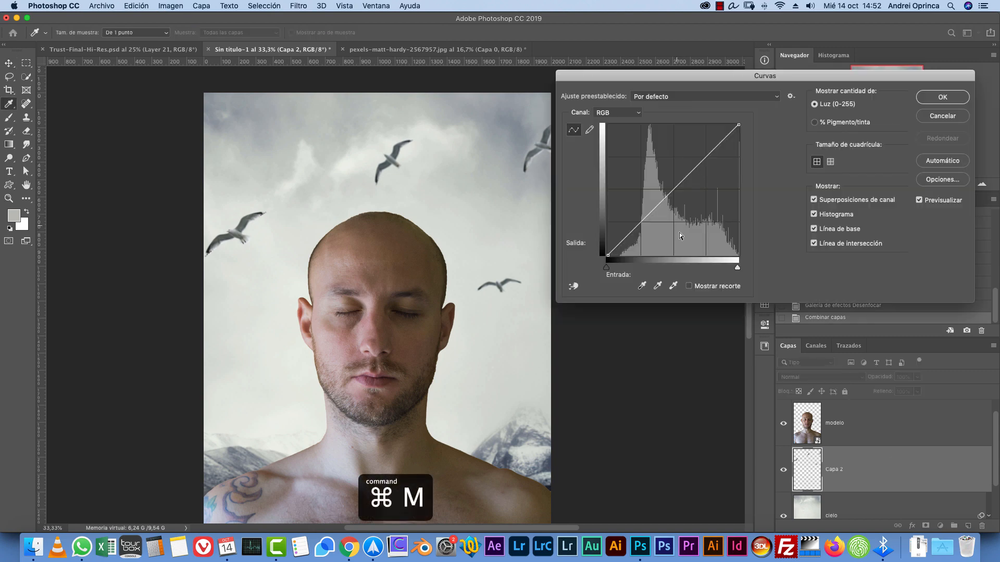
left_click_drag(608, 256, 585, 229)
left_click_drag(665, 181, 666, 180)
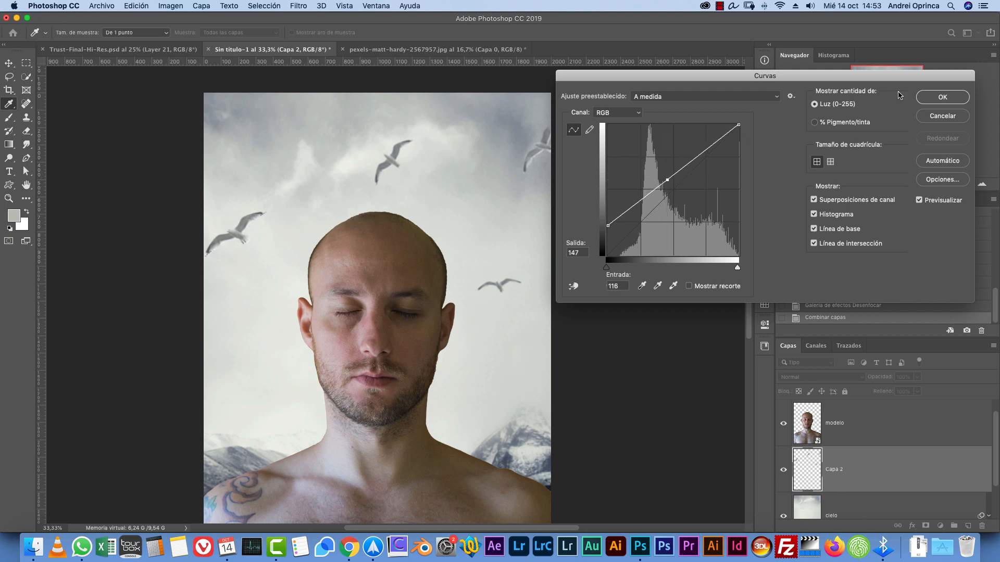
left_click(922, 98)
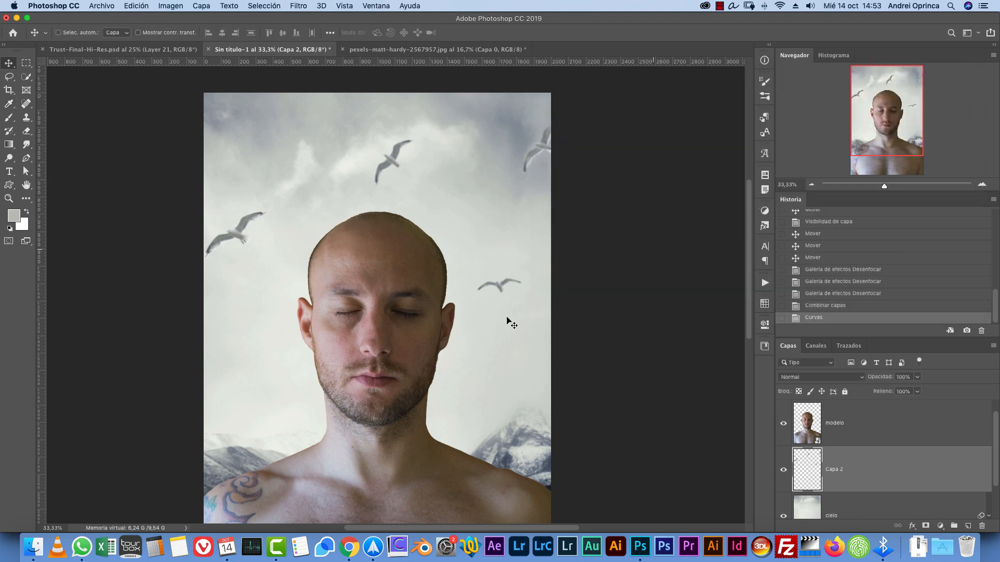
left_click(784, 470)
left_click(784, 469)
left_click(821, 306)
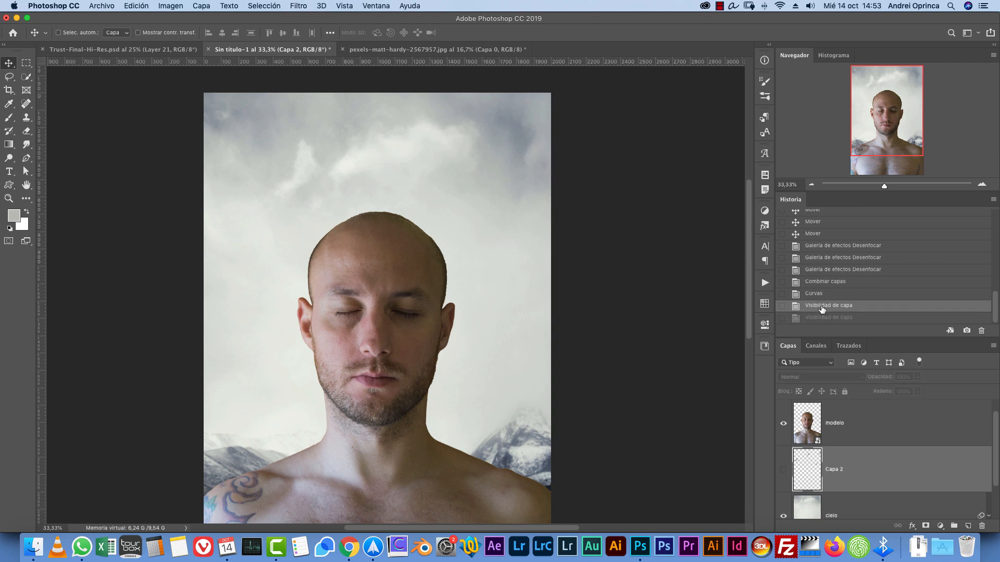
left_click(827, 318)
- Rename the merged gull layer as aves and delete the Fondo layer
double_click(834, 471)
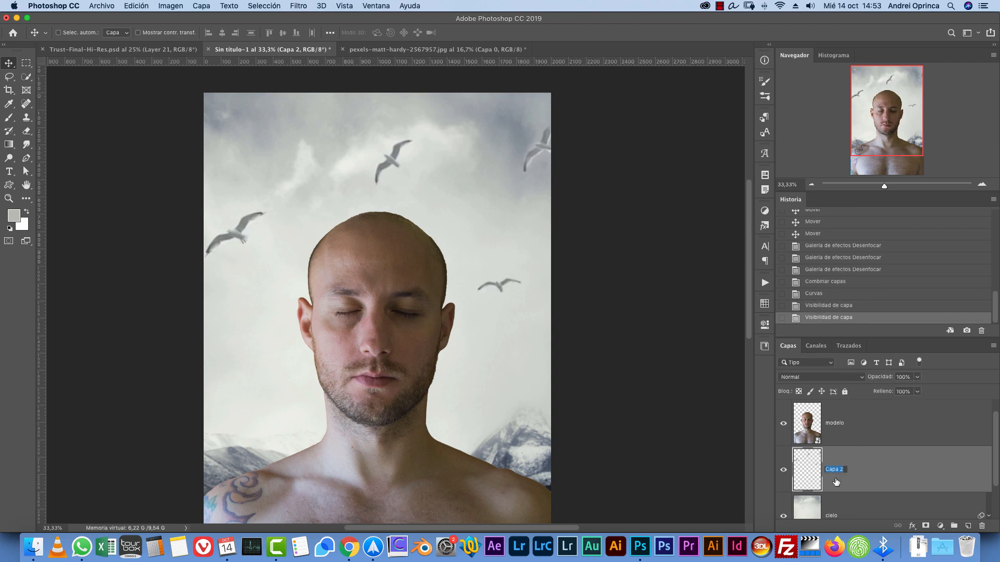
type("aves")
key("Return")
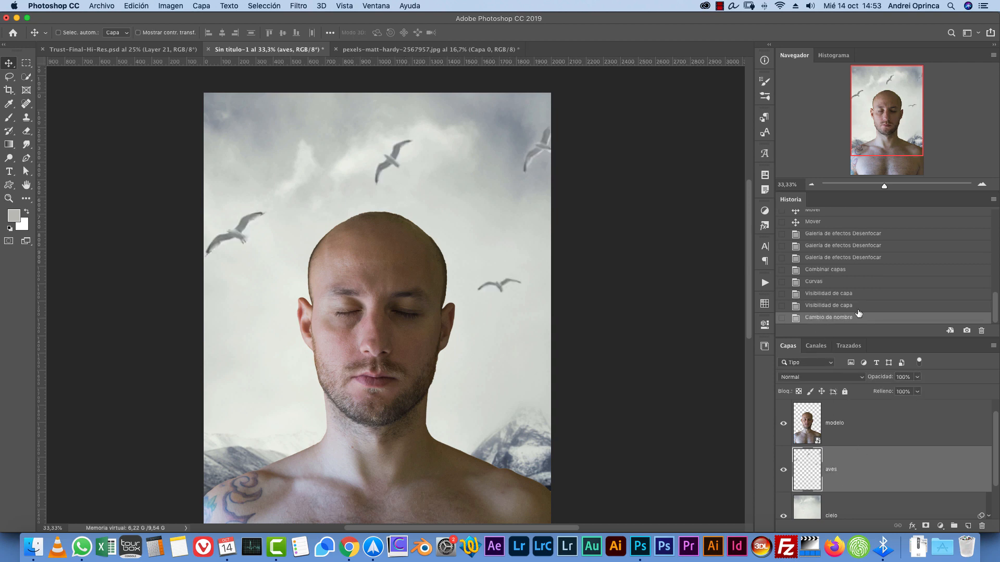
scroll(985, 444, "down", 3)
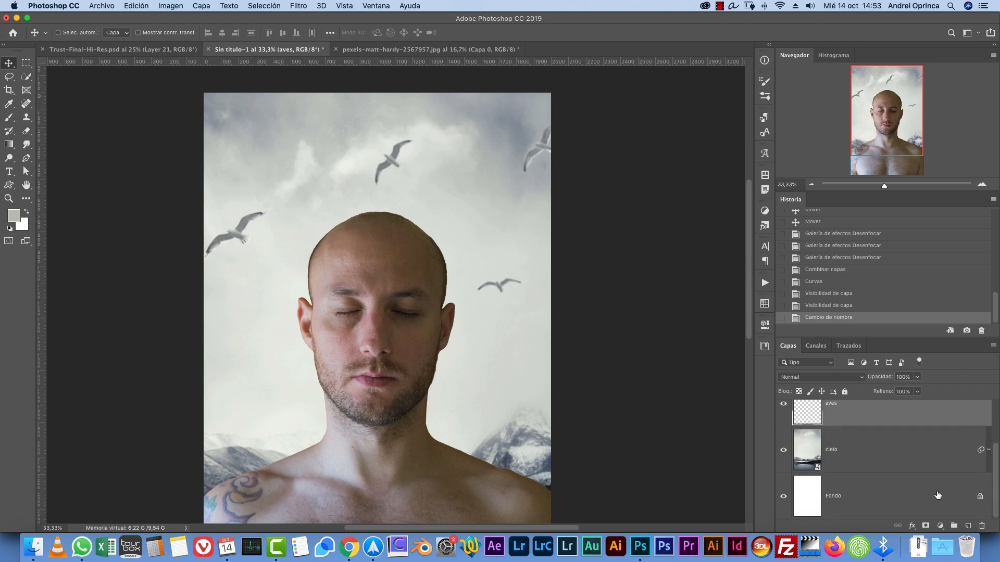
left_click_drag(937, 495, 981, 526)
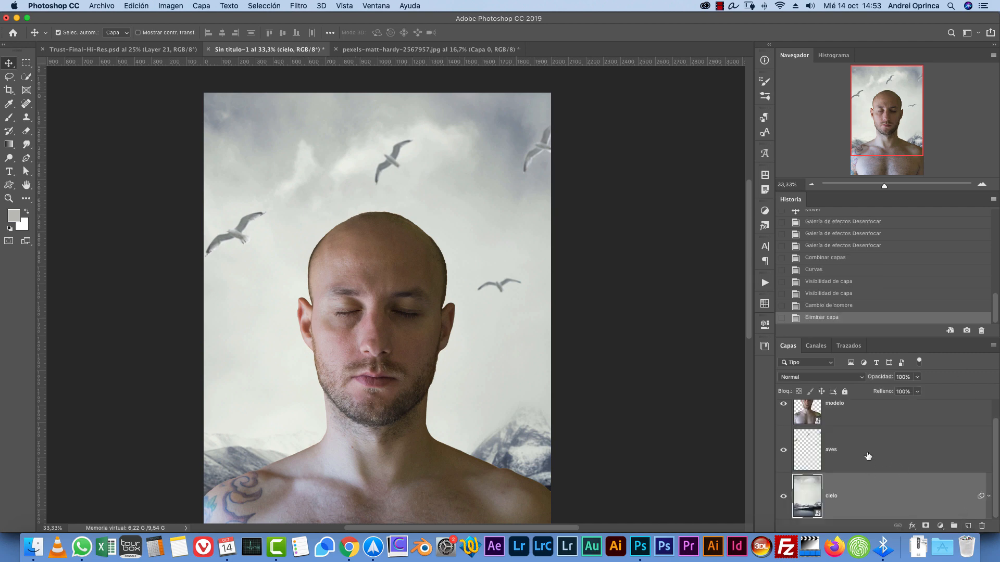
- Add a new layer above aves and place the pexels-la-miko-3616764 wall texture as an embedded object
left_click(868, 458, "shift")
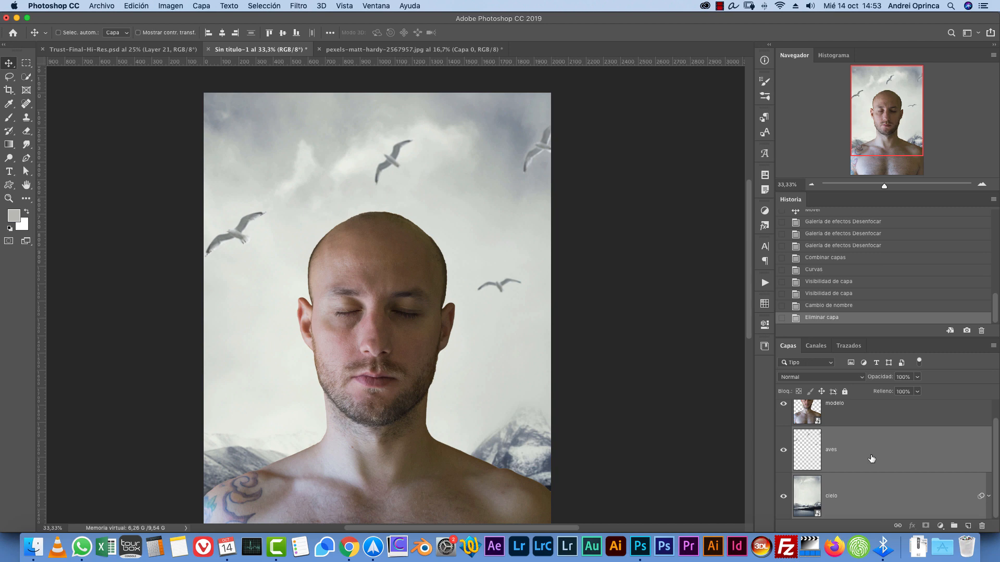
left_click(878, 449)
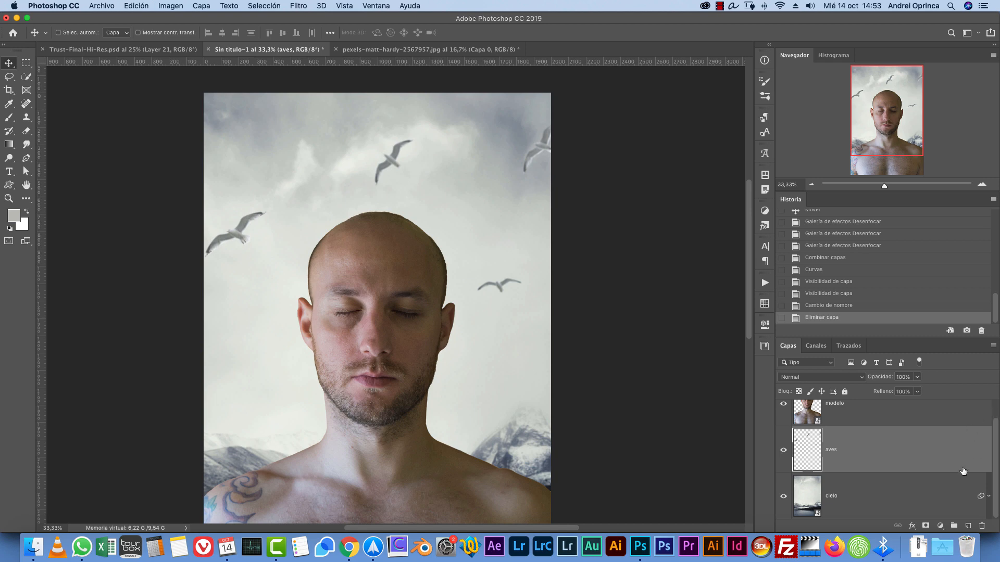
left_click(968, 526)
left_click(109, 12)
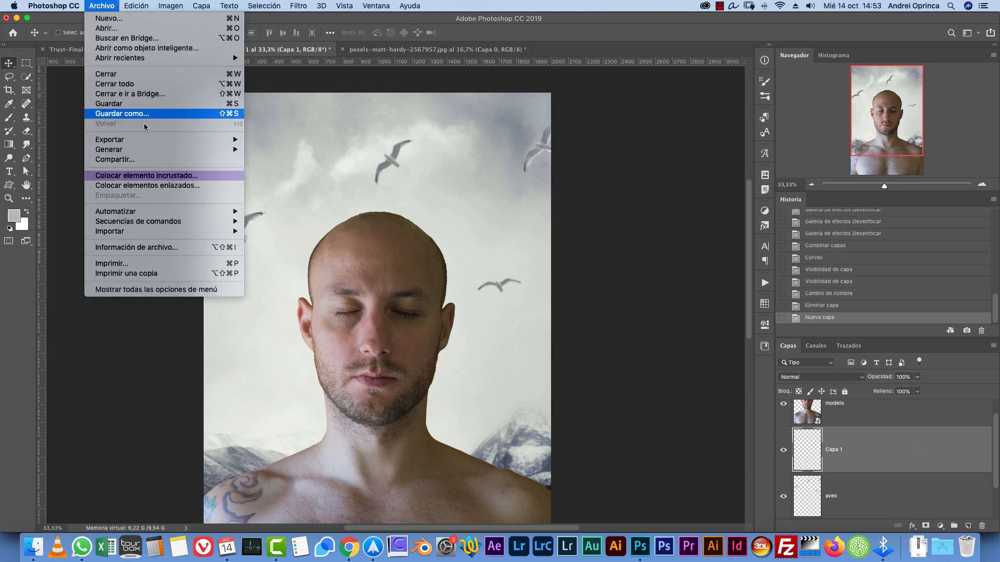
left_click(196, 176)
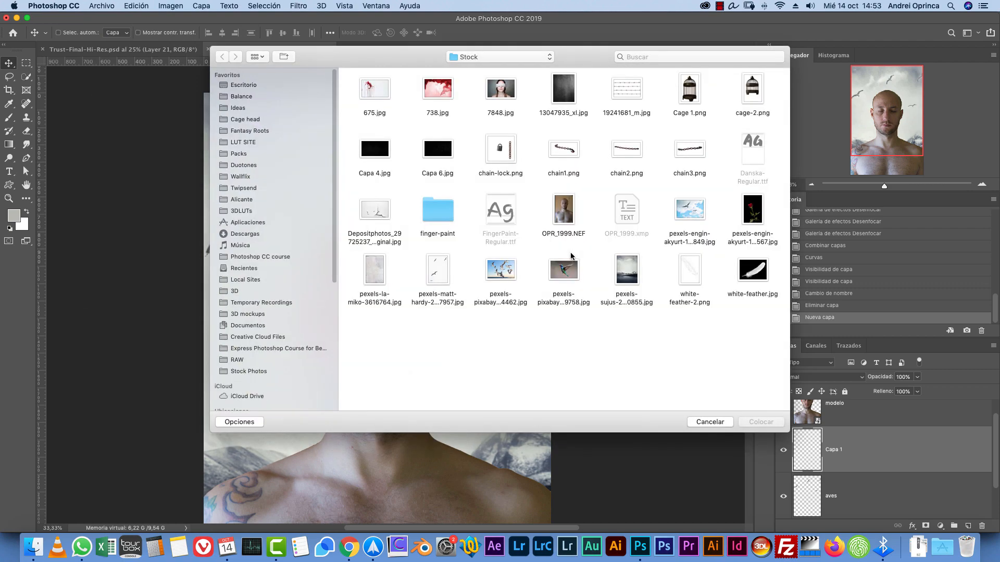
left_click(374, 280)
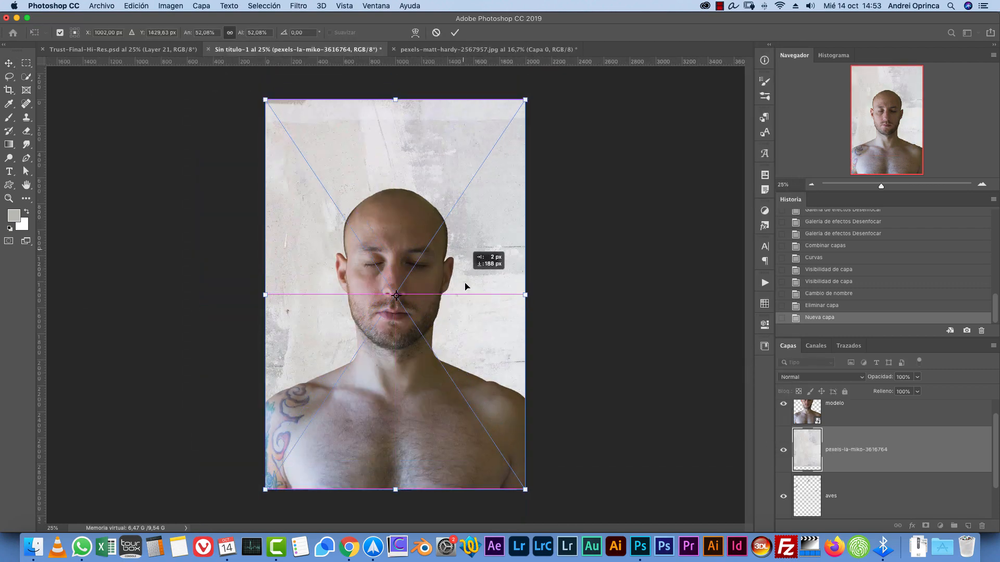
- Enlarge and reposition the placed wall texture until it covers the whole canvas behind the man
left_click_drag(465, 286, 466, 291)
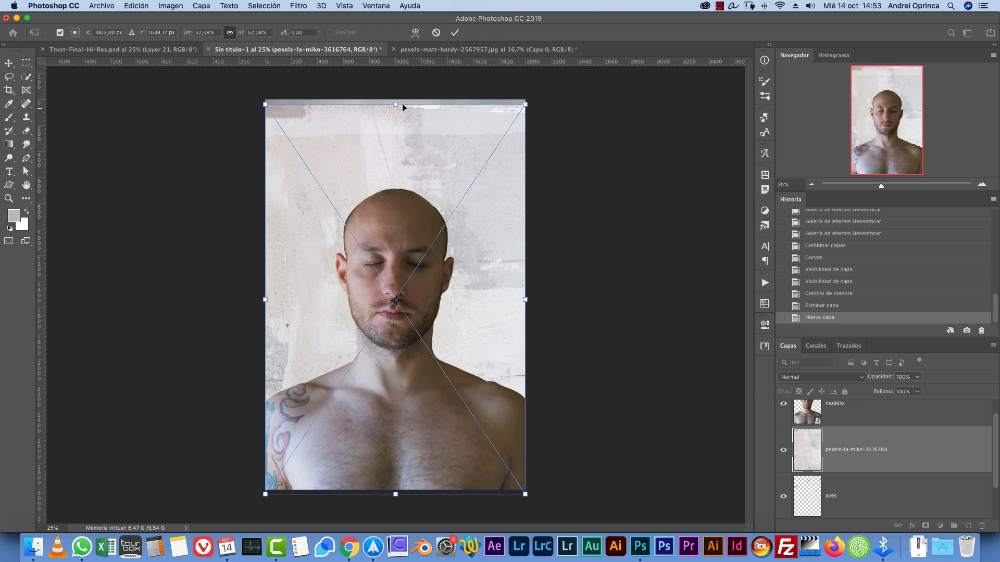
left_click_drag(397, 105, 397, 100)
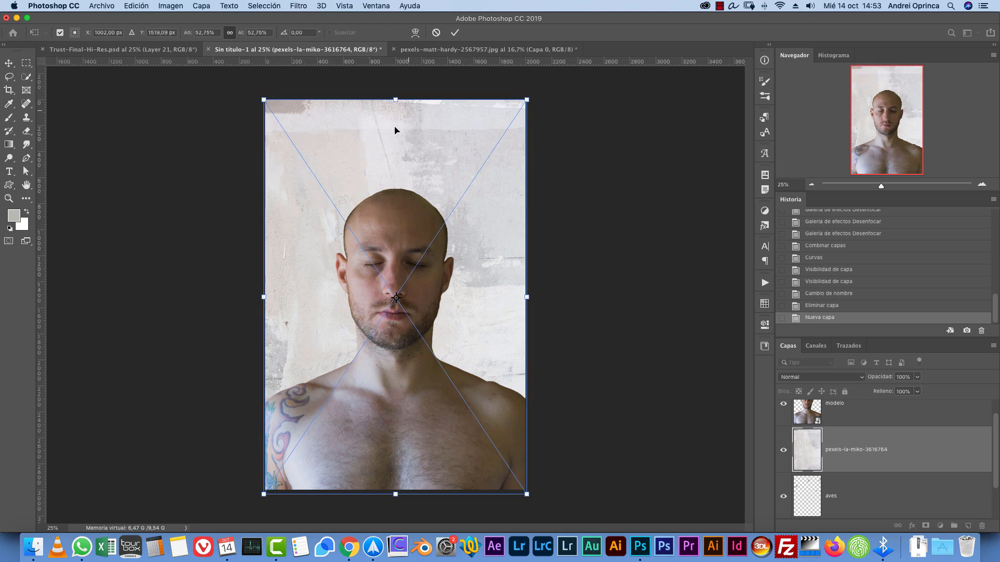
left_click_drag(417, 177, 417, 151)
key("Return")
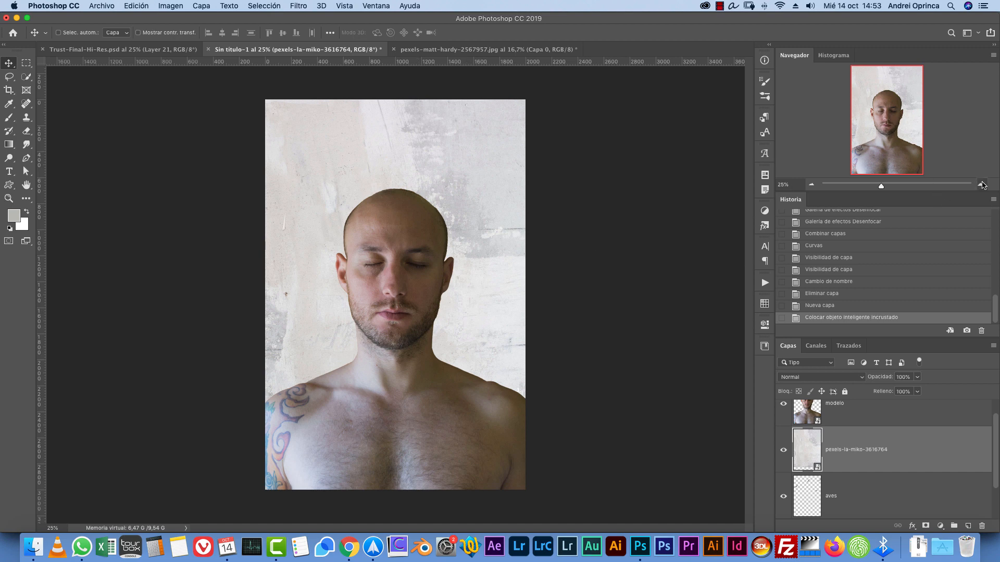
- Rename the wall texture layer as textura fondo and set its opacity to 20%
key("super+plus")
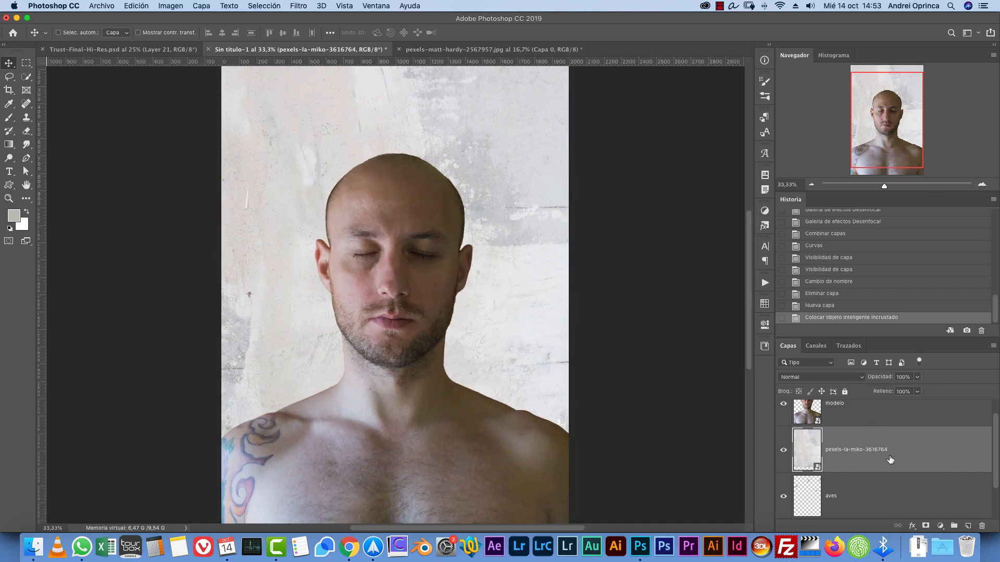
double_click(851, 450)
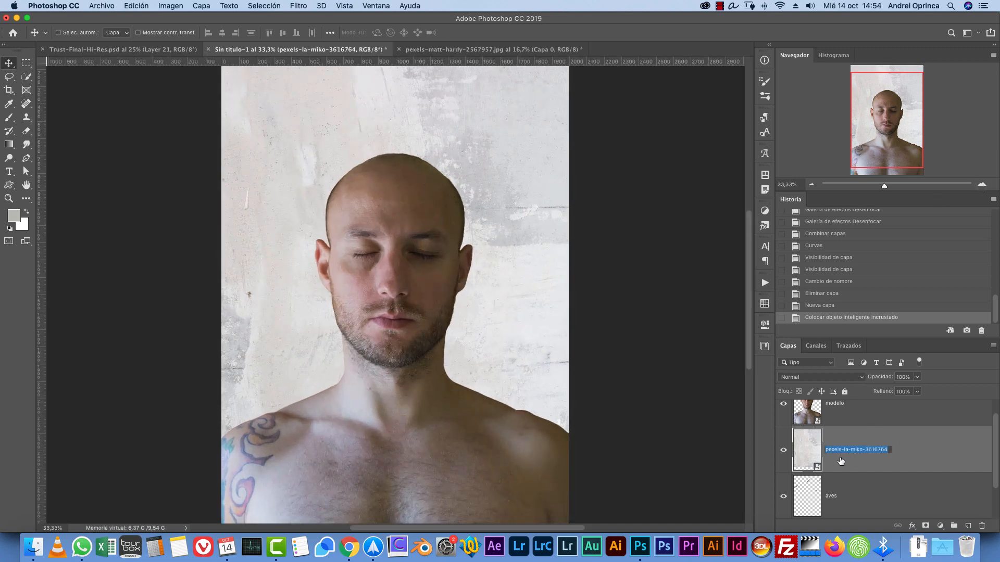
type("textura fondo")
key("Return")
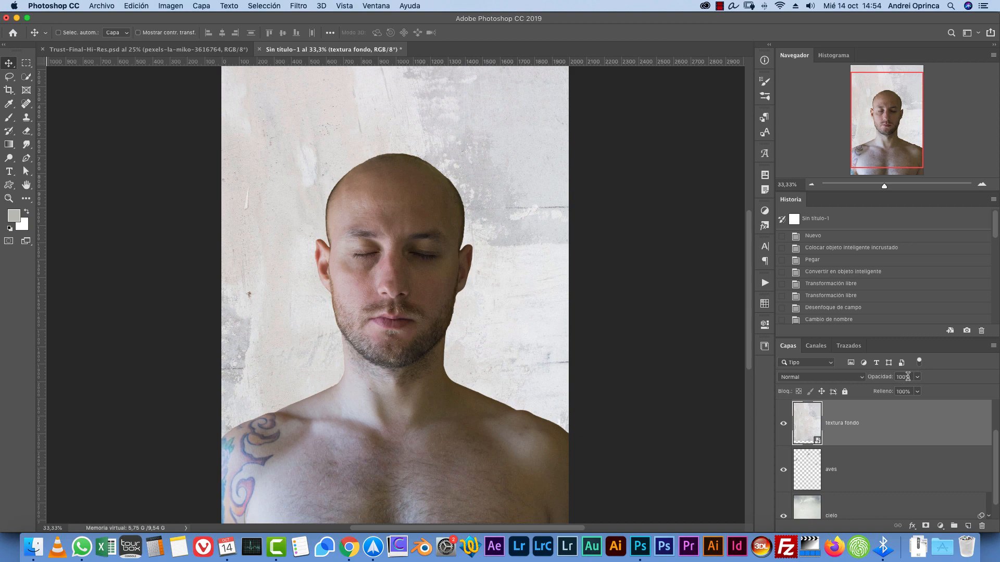
left_click(908, 376)
type("20")
key("Return")
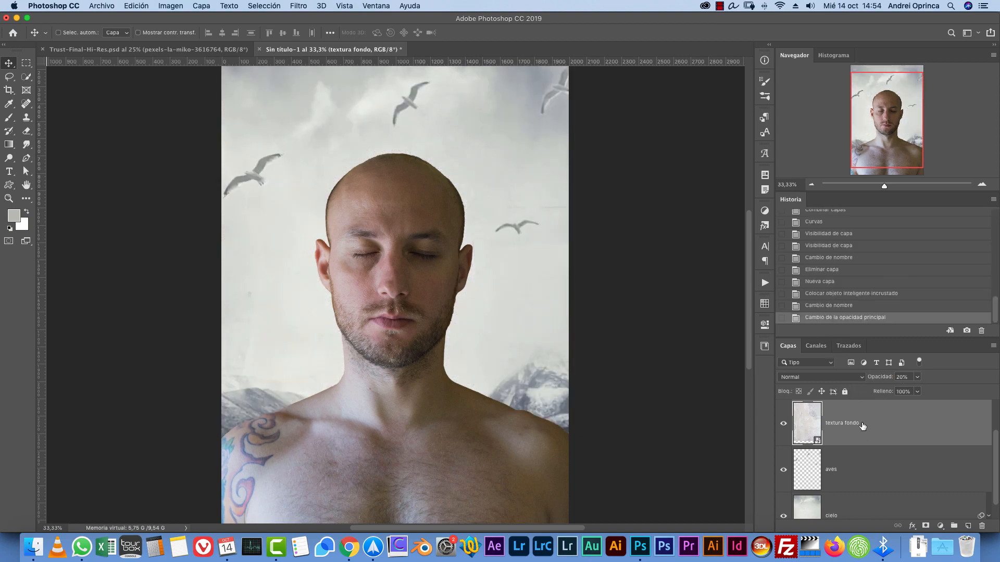
- Darken the textura fondo layer with a Curves adjustment whose midpoint maps input 138 to output 94
key("super+m")
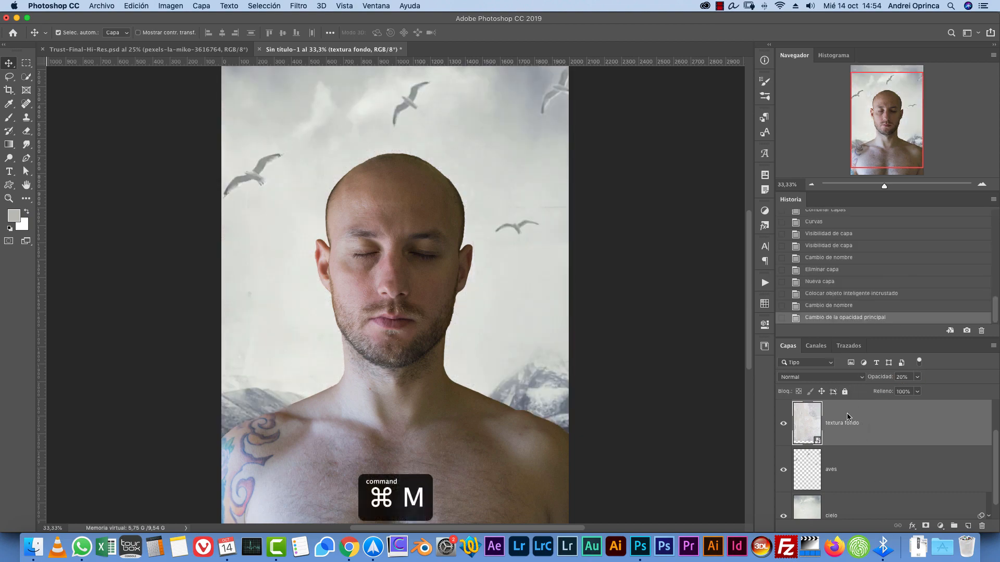
left_click_drag(541, 111, 699, 108)
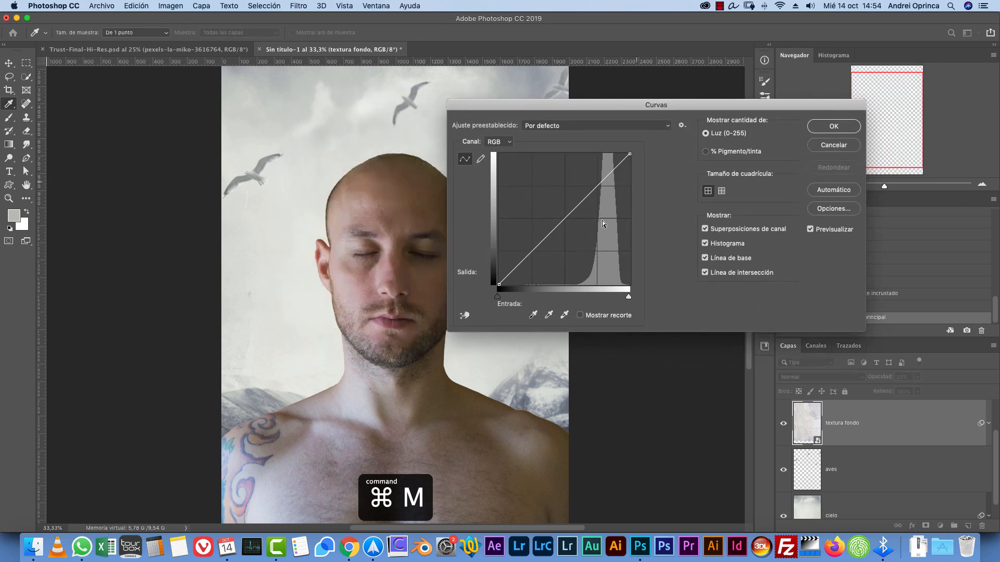
left_click(562, 224)
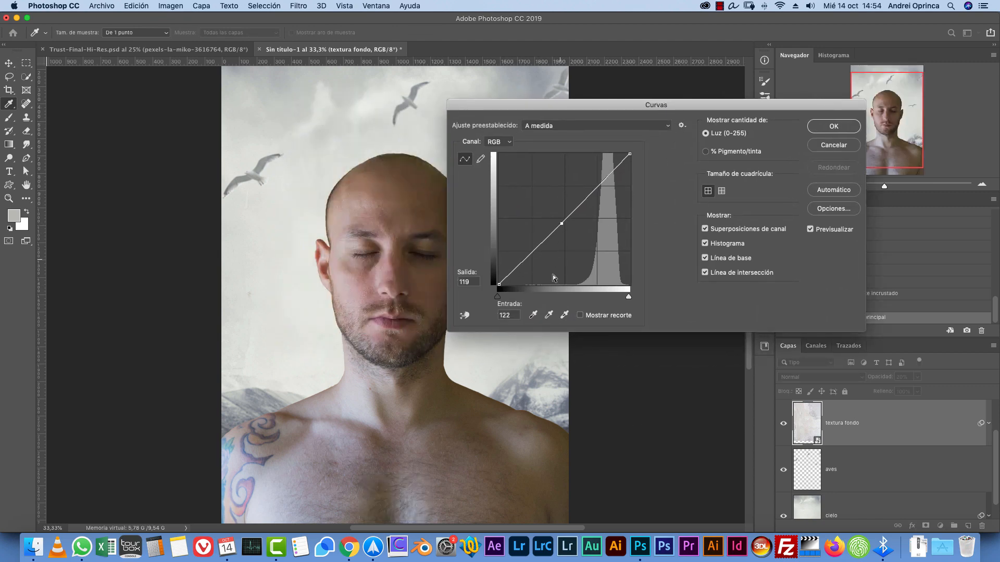
double_click(470, 283)
type("94")
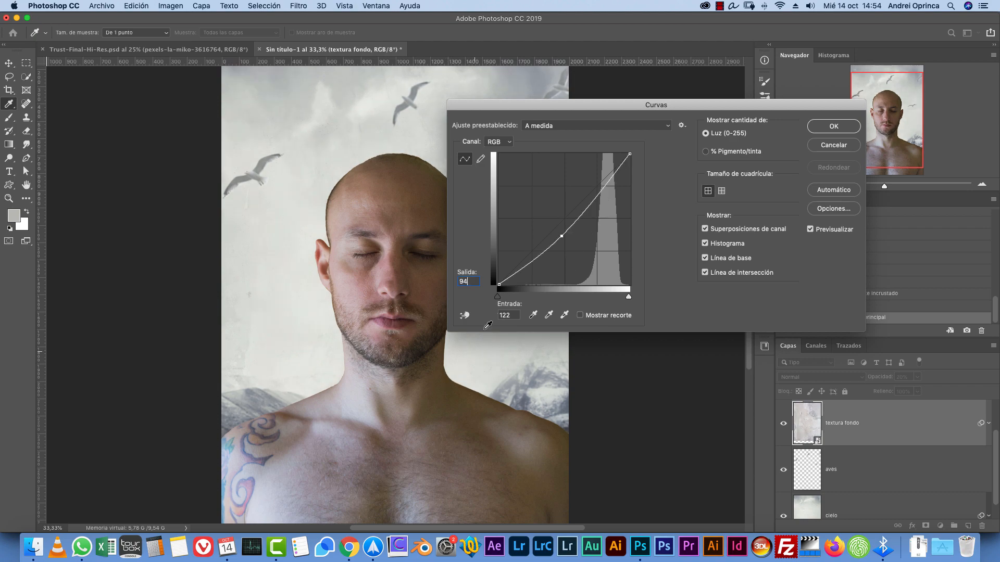
double_click(510, 315)
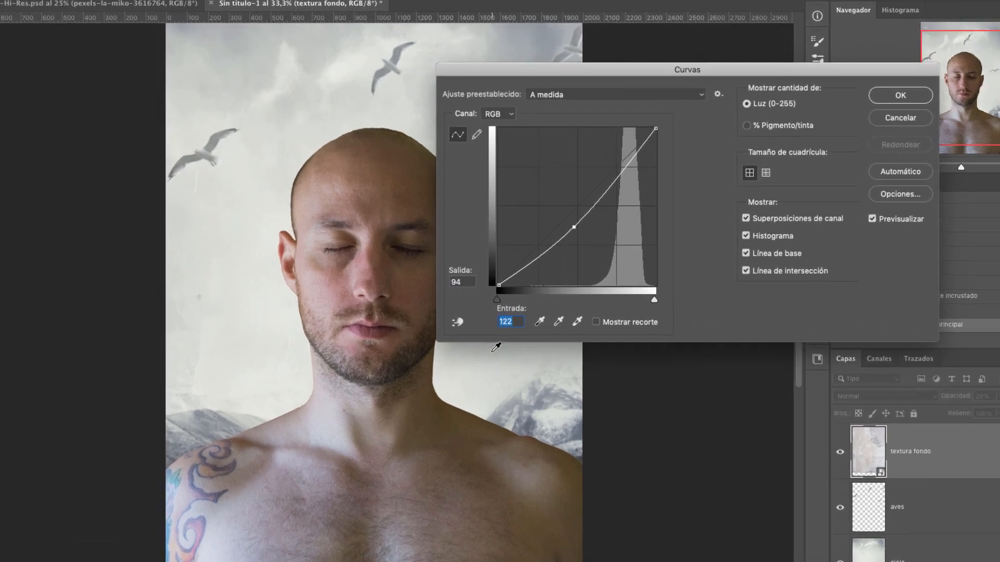
type("138")
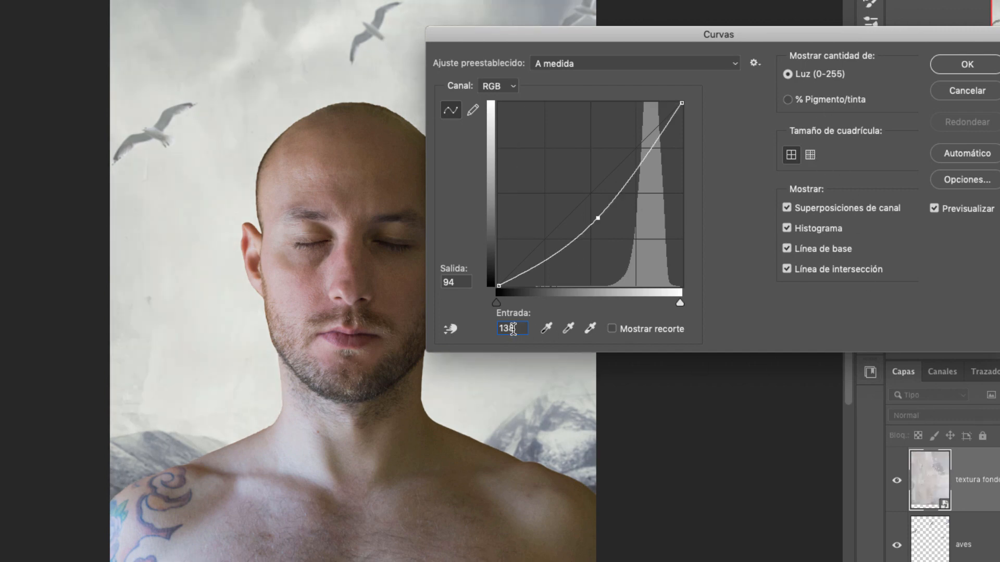
left_click(454, 282)
left_click(513, 329)
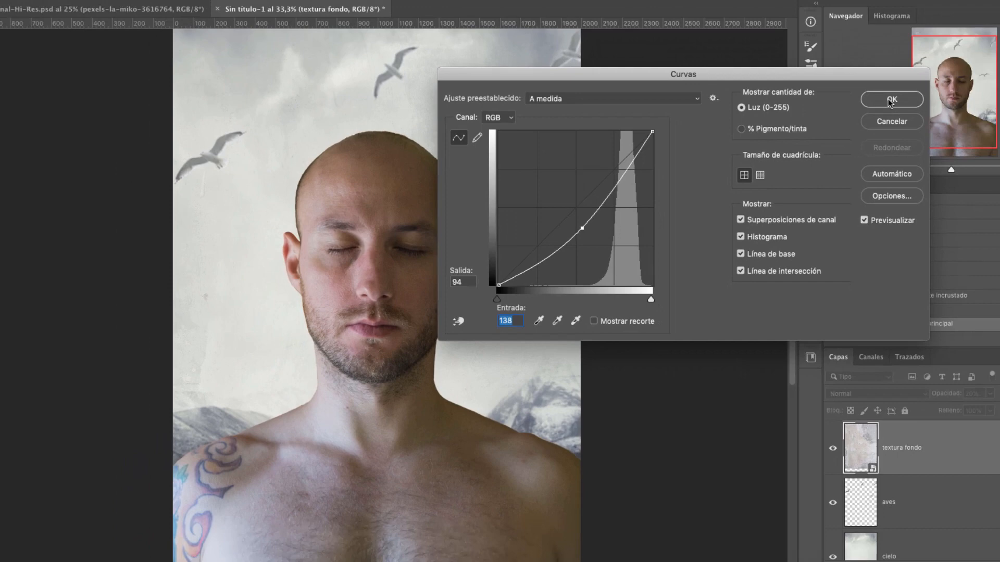
left_click(891, 99)
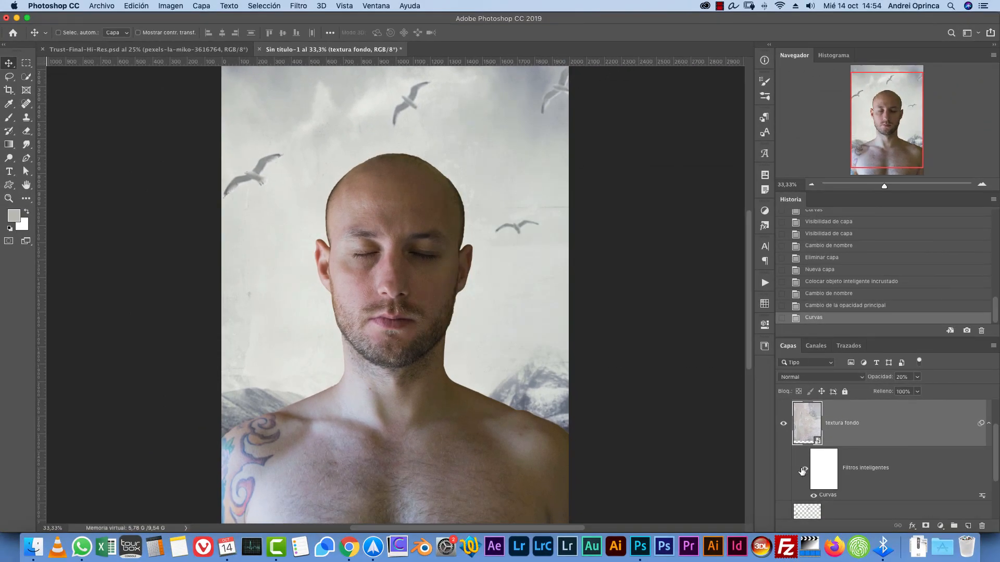
- Raise the textura fondo layer's opacity to 100% and compare the texture with its smart filters off and on
left_click(803, 469)
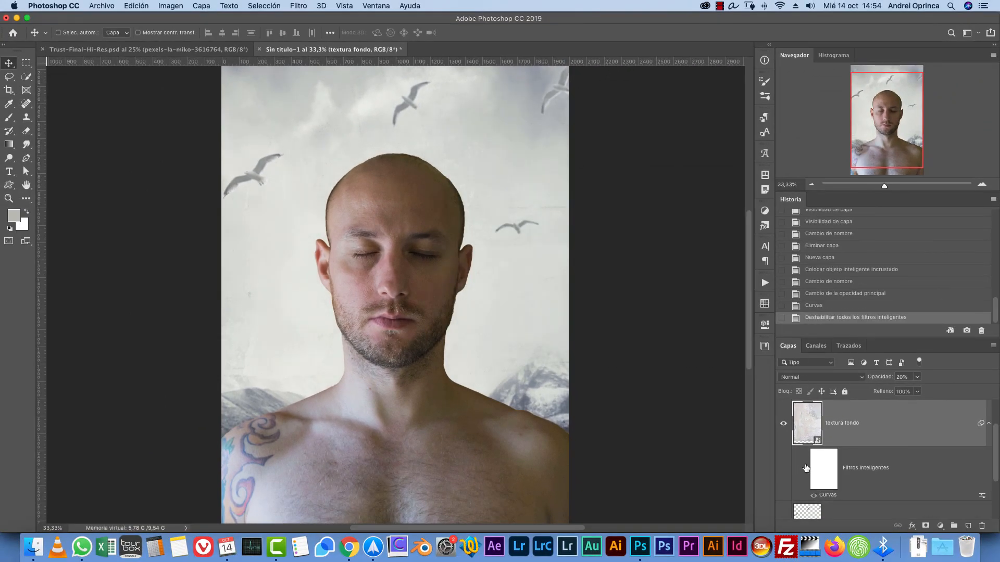
left_click(804, 467)
left_click(787, 378)
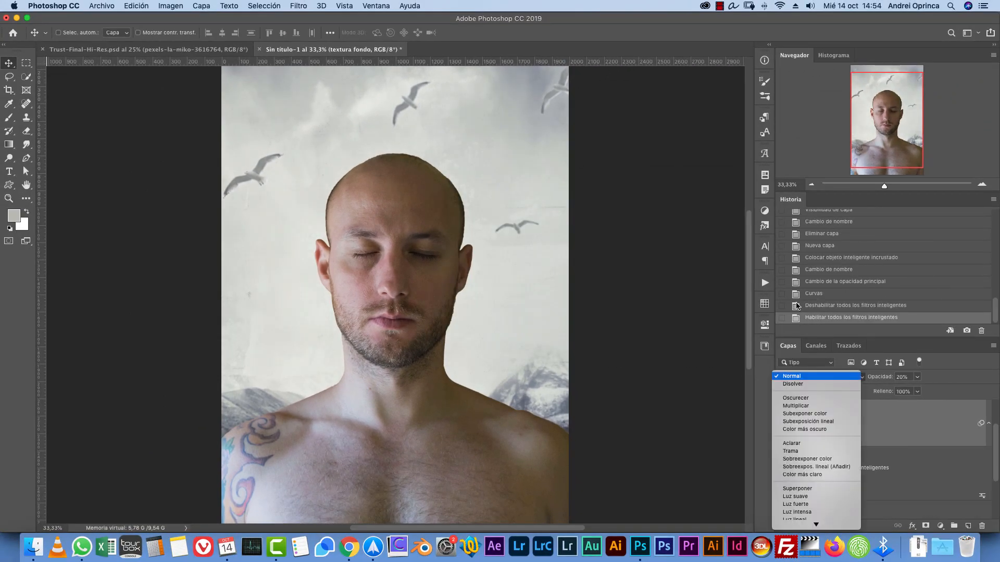
left_click(919, 379)
left_click(918, 377)
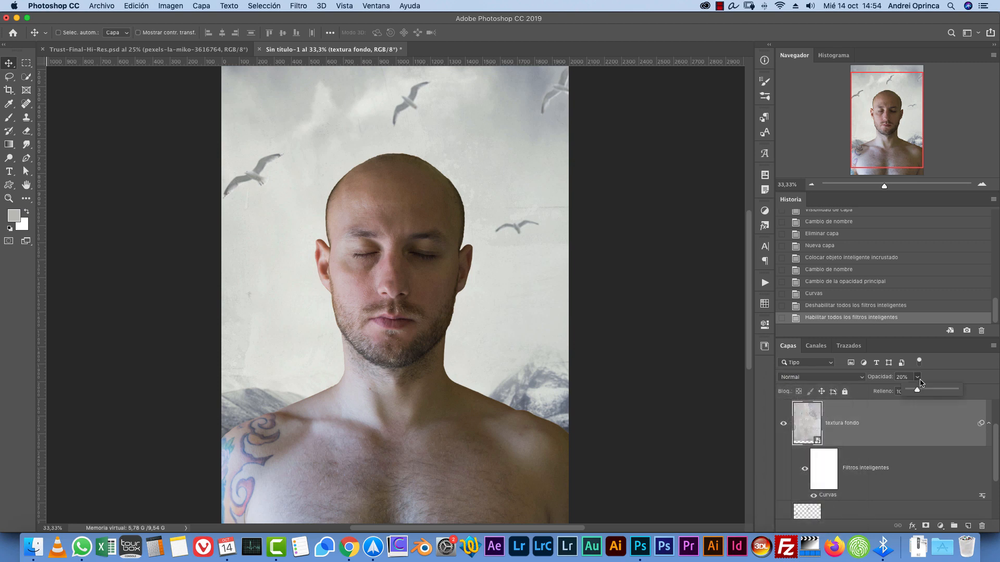
left_click_drag(917, 390, 958, 389)
left_click(805, 468)
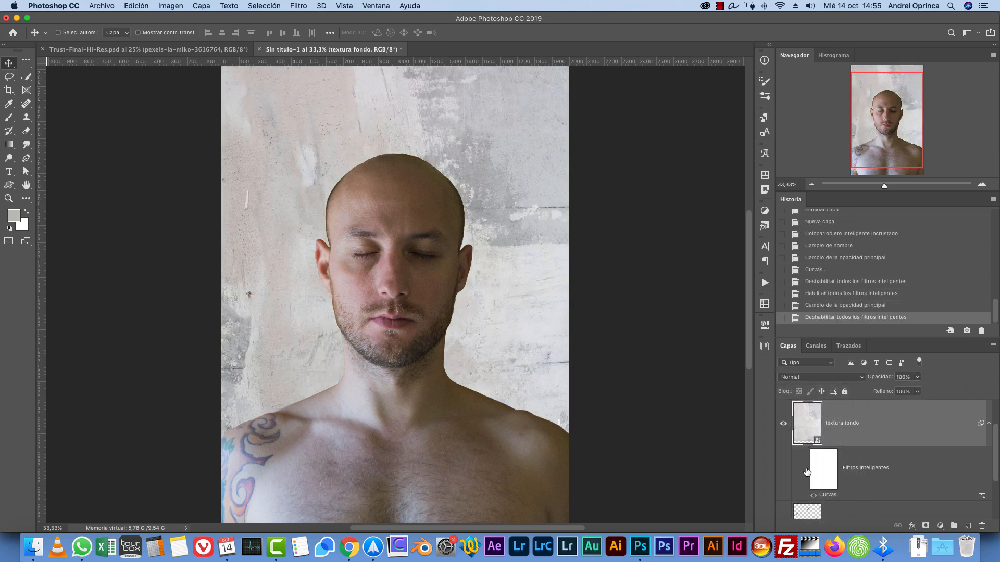
left_click(804, 474)
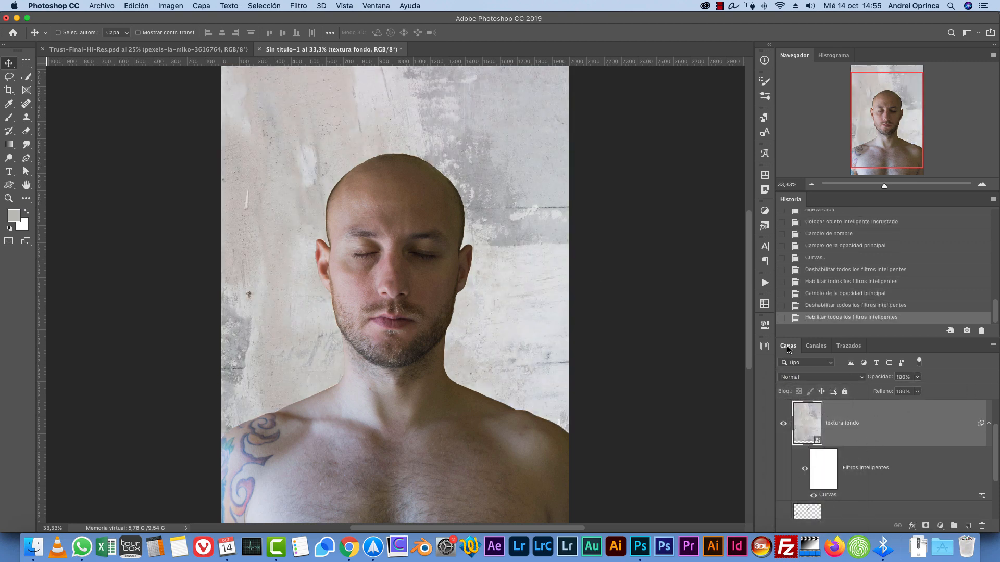
- Open the Camera Raw filter on the wall texture and set clarity to +38 and dehaze to +5
left_click(300, 6)
left_click(341, 72)
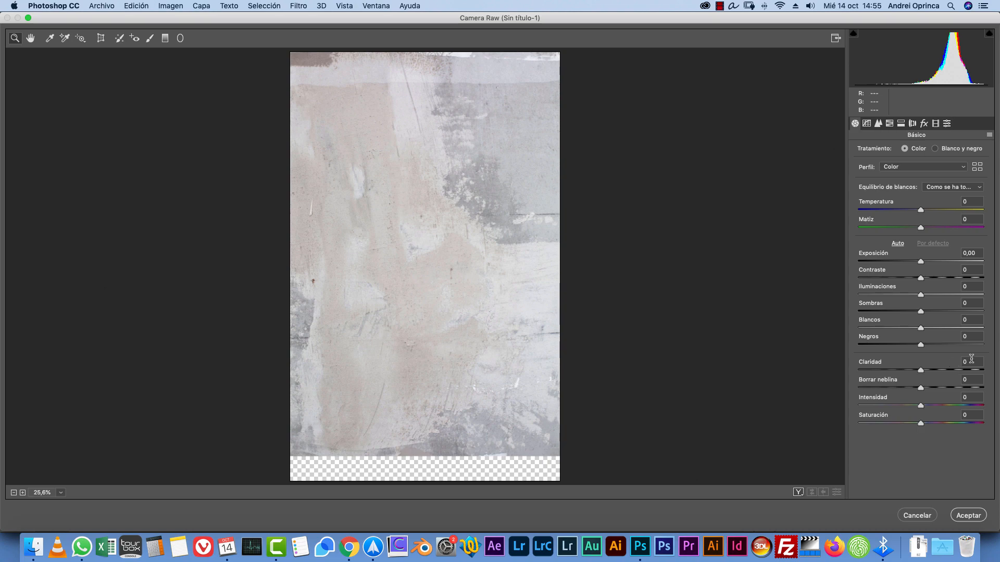
left_click(971, 361)
type("38")
key("Tab")
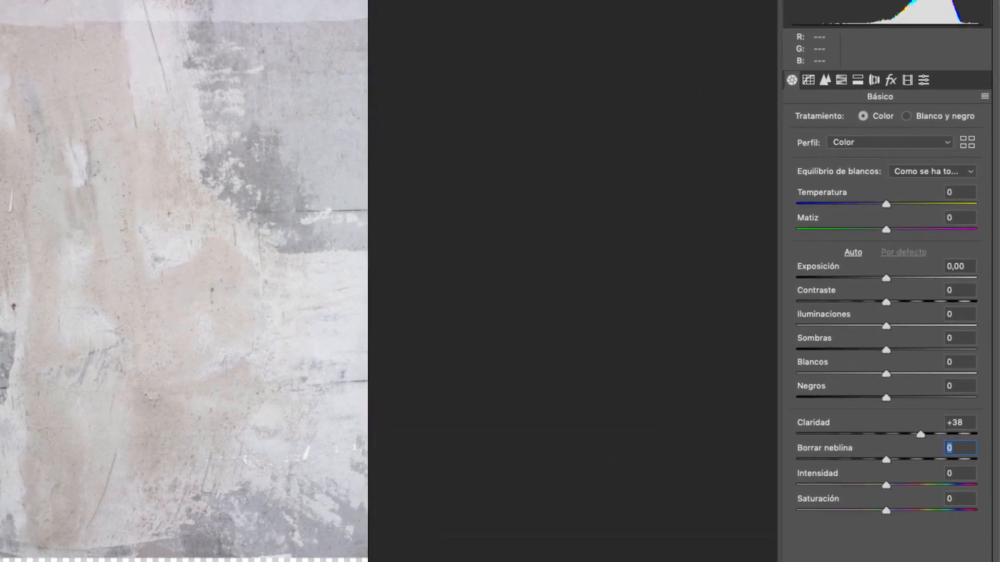
type("5")
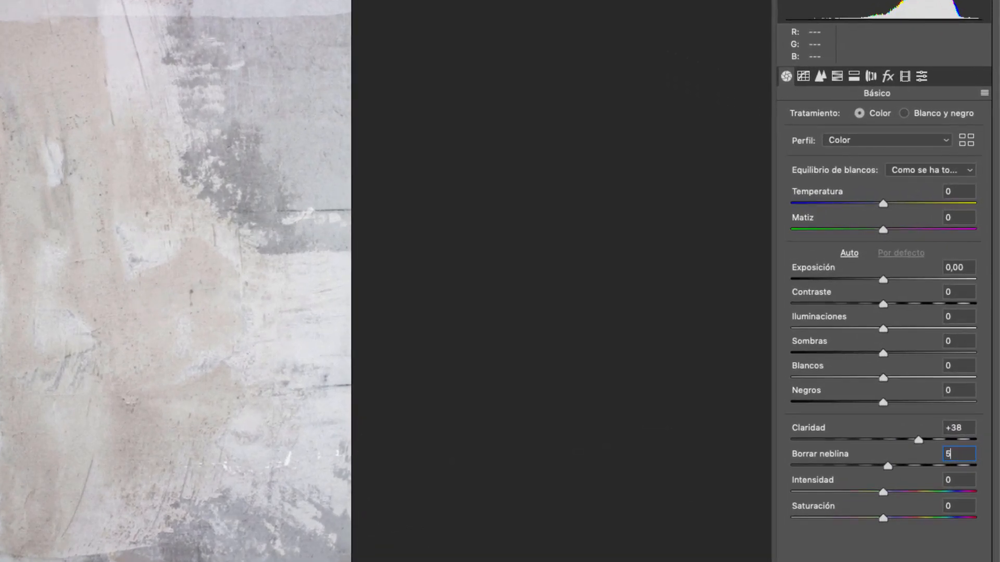
- Warm the texture's highlights with split toning, setting their hue to 32 and saturation to 9
left_click(853, 76)
left_click(952, 129)
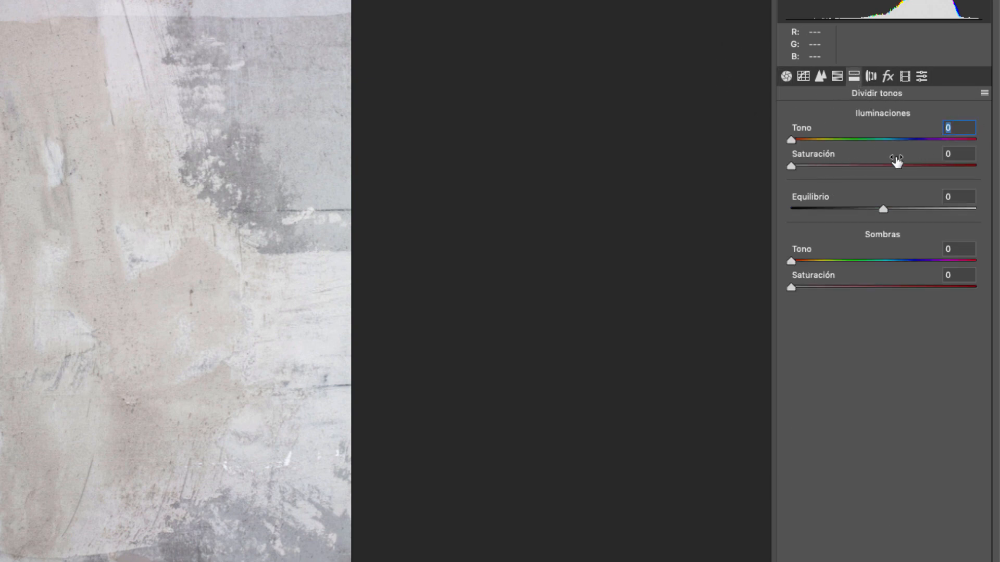
type("32")
key("Tab")
type("9")
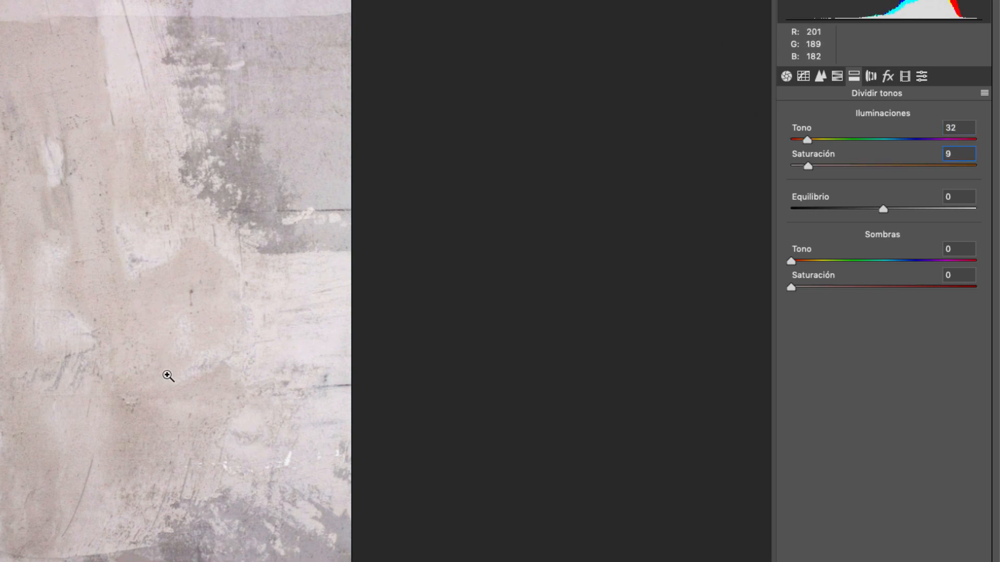
- Add a dark post-crop vignette to the texture with amount -30, midpoint 0 and feather 100
left_click(890, 77)
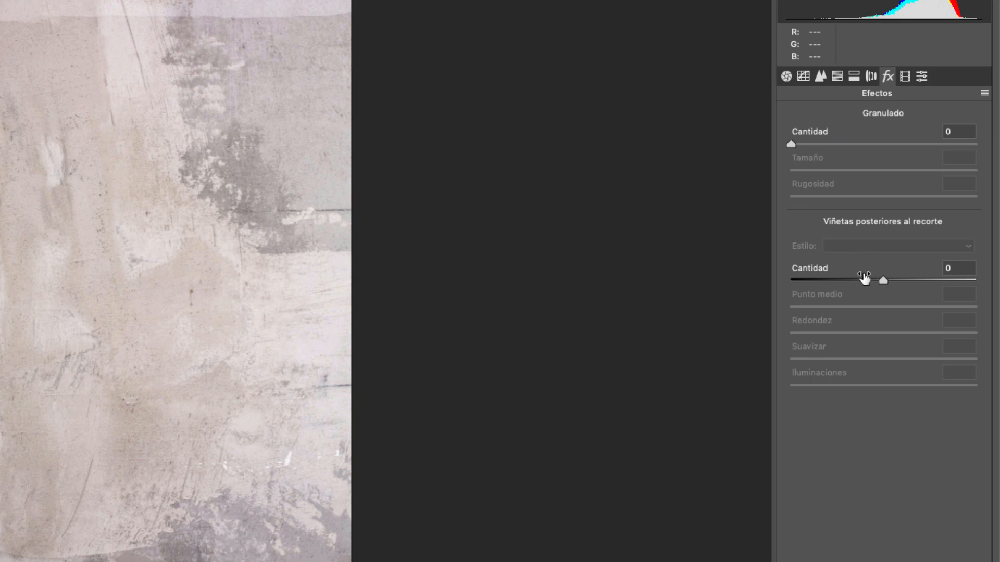
left_click_drag(859, 279, 663, 385)
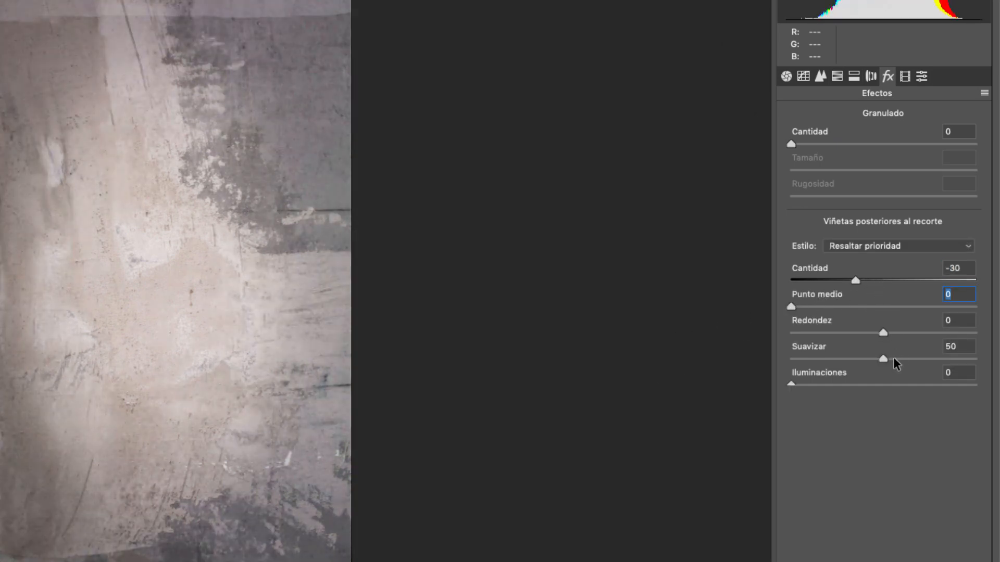
left_click_drag(883, 358, 995, 355)
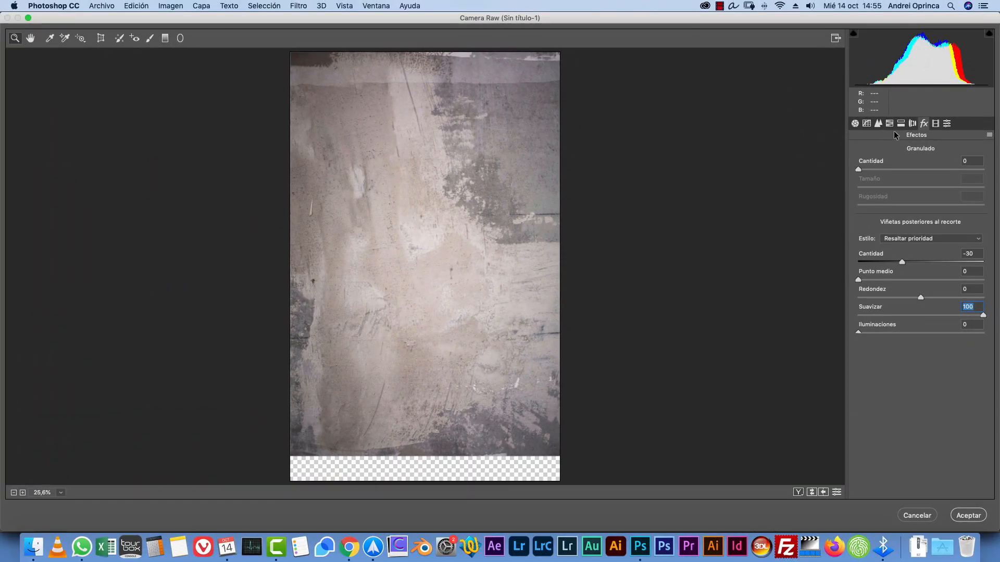
- Set the texture's white balance temperature to +5 and apply the Camera Raw filter
left_click(854, 77)
left_click(856, 124)
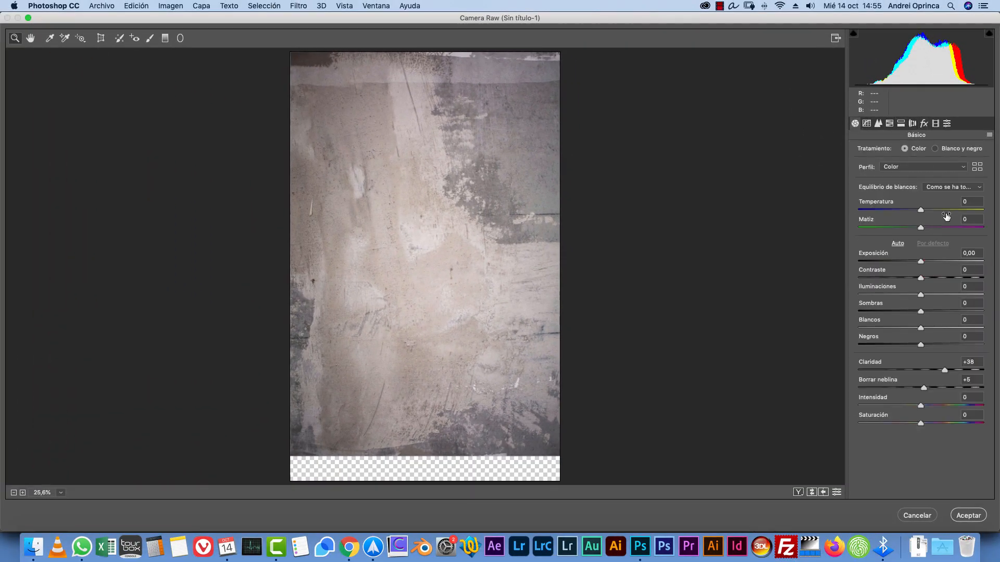
left_click_drag(920, 210, 924, 209)
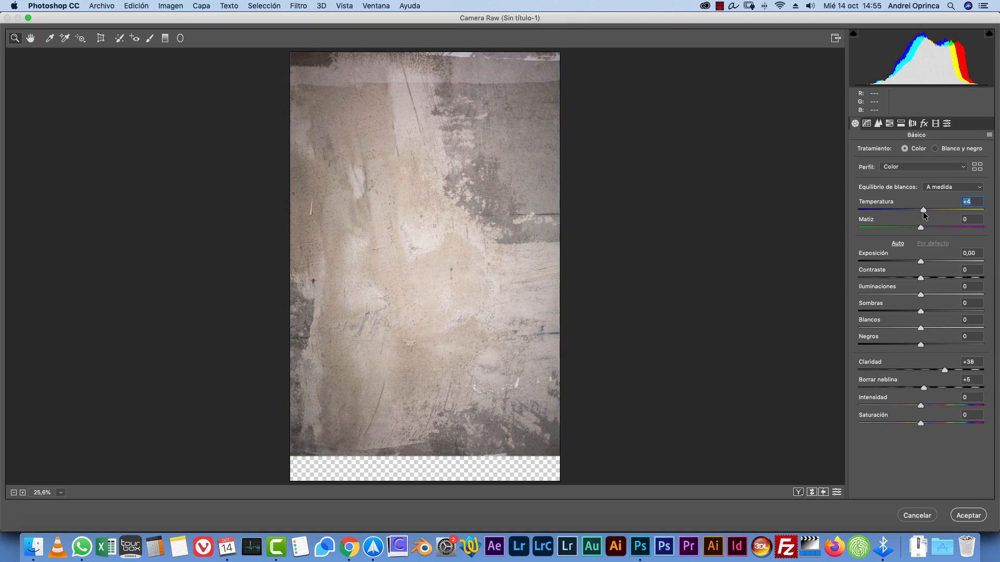
type("5")
left_click(978, 517)
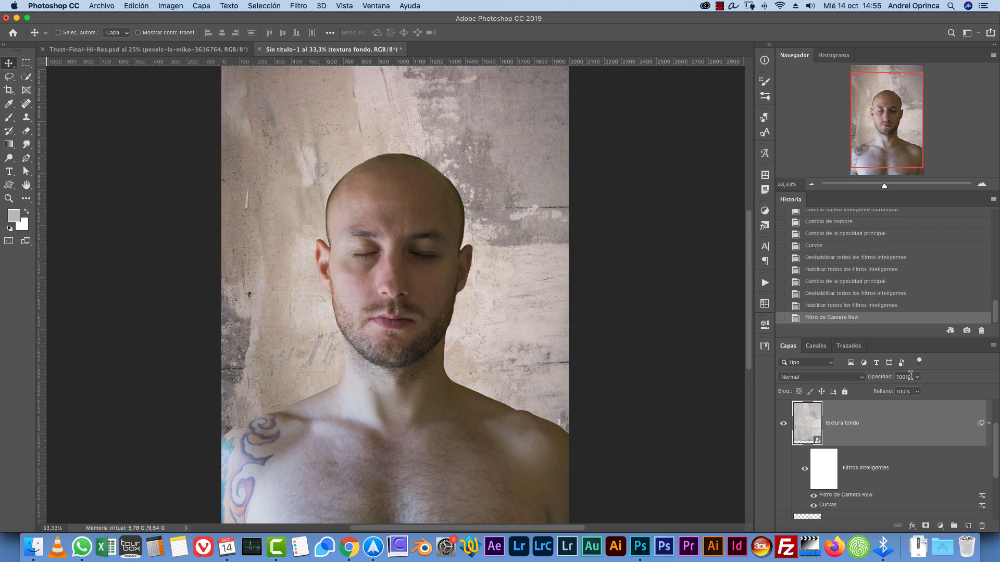
- Set the textura fondo layer's opacity to 20%
left_click(910, 375)
type("20")
key("Return")
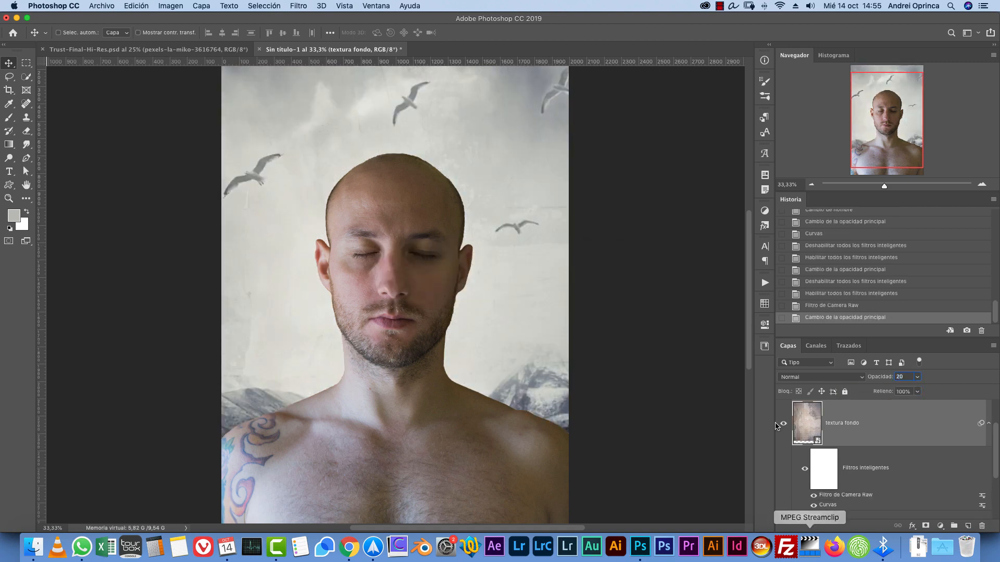
- Examine the sky and gulls at 100% with the textura fondo layer hidden and shown
key("super+1")
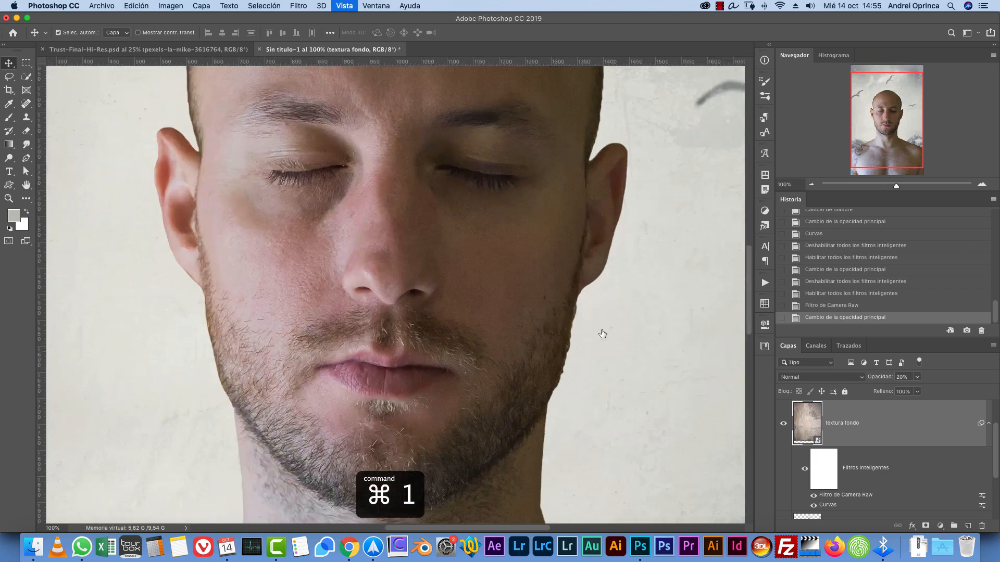
left_click_drag(306, 361, 496, 427)
left_click_drag(424, 264, 357, 383)
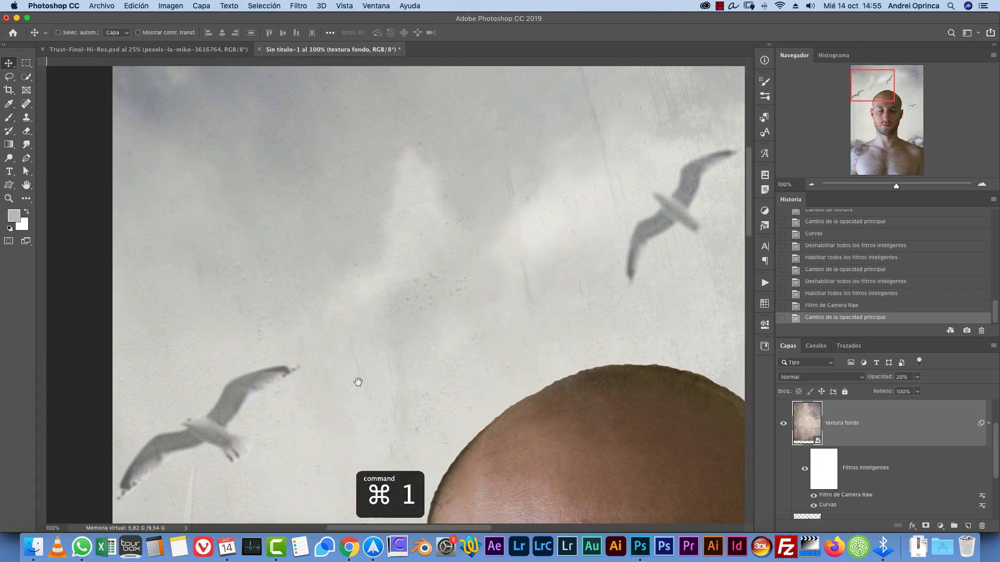
left_click(786, 424)
left_click(785, 424)
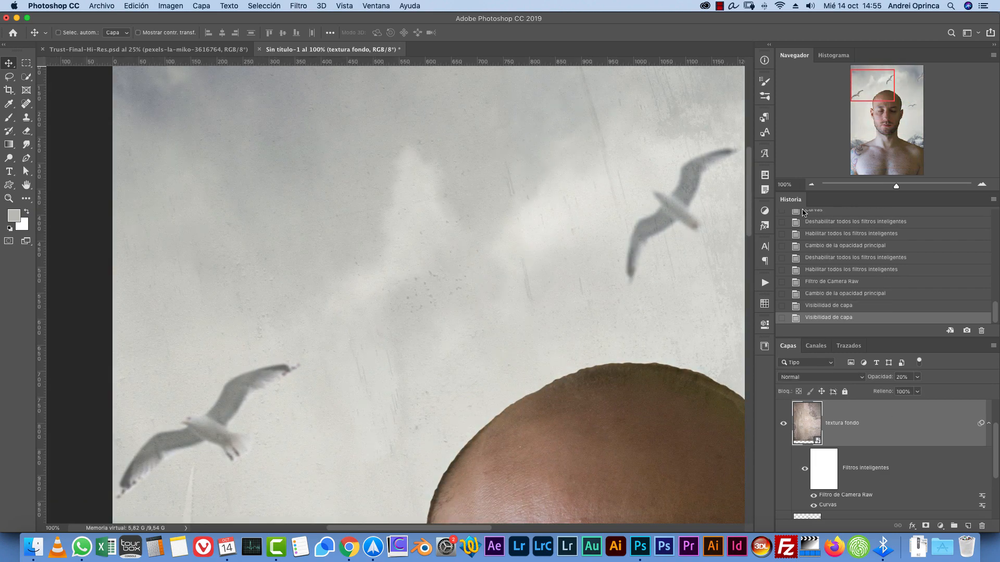
left_click(810, 185)
left_click(811, 185)
left_click(811, 185)
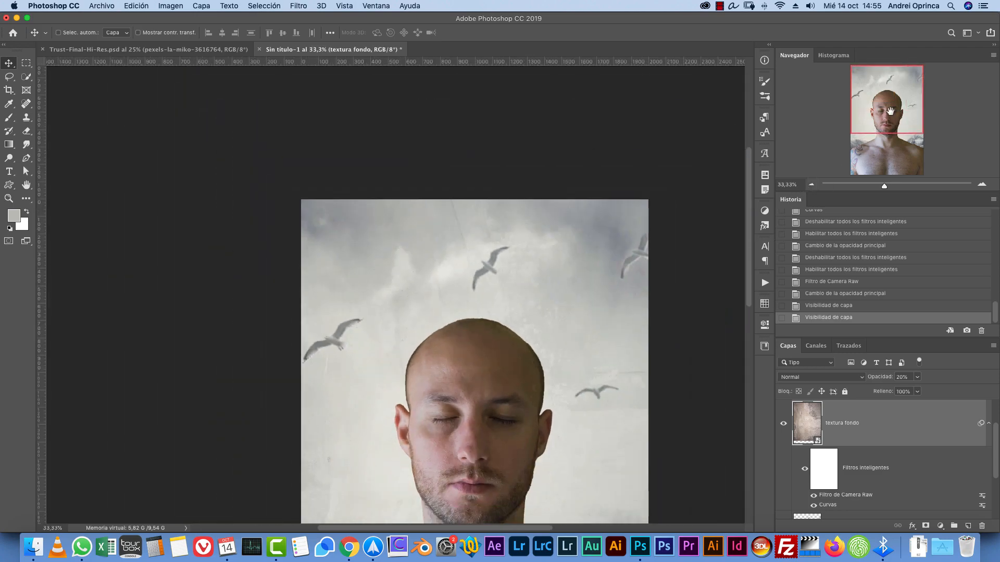
left_click_drag(890, 111, 883, 139)
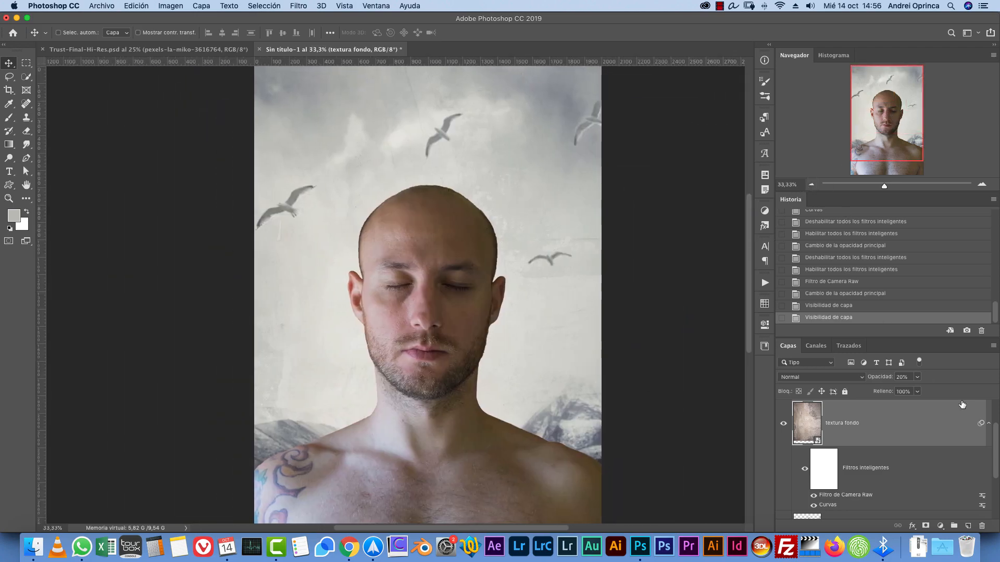
- Group the textura fondo, aves and cielo layers and name the group fondo
left_click(988, 422)
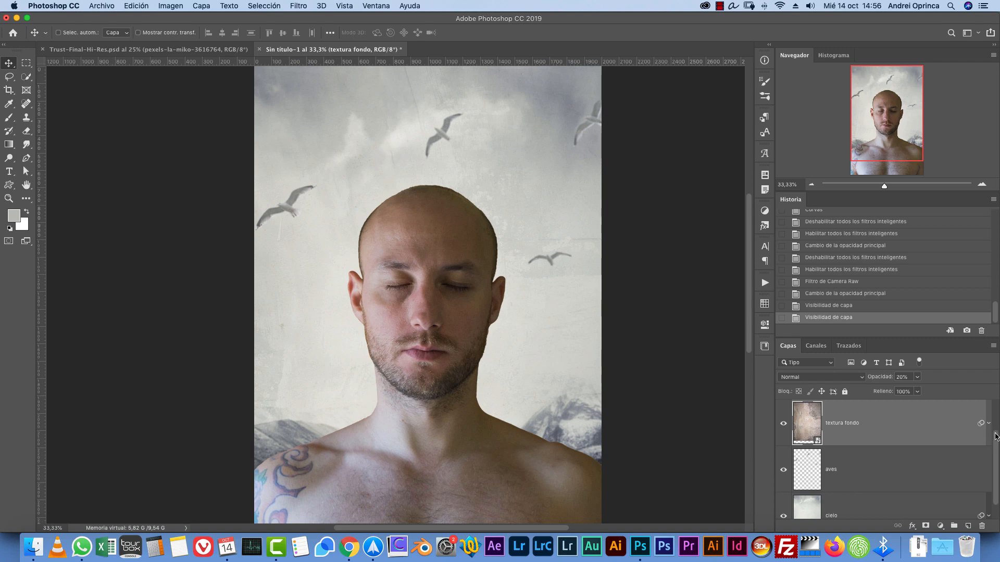
scroll(995, 436, "down", 1)
left_click(917, 495, "shift")
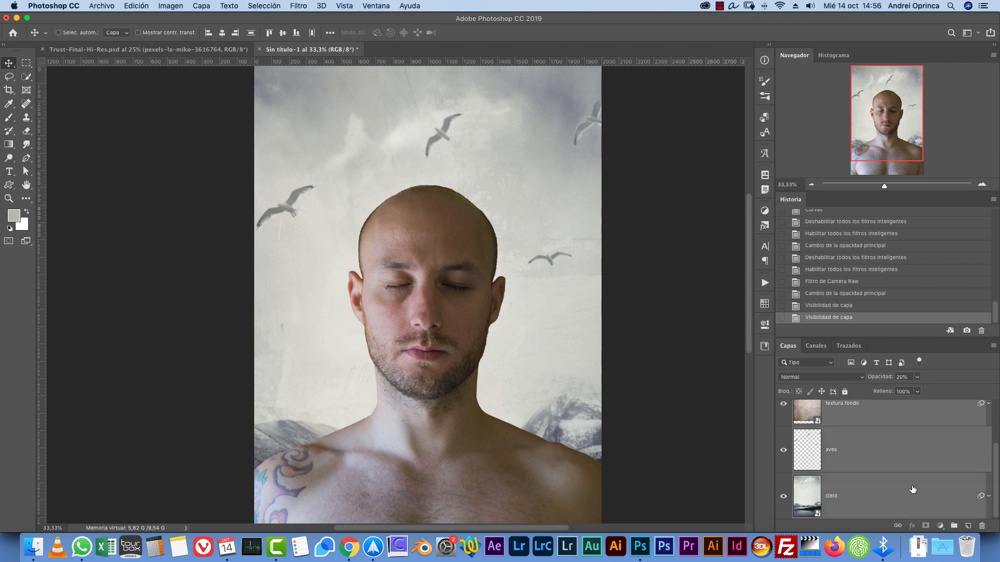
key("ctrl+g")
double_click(822, 453)
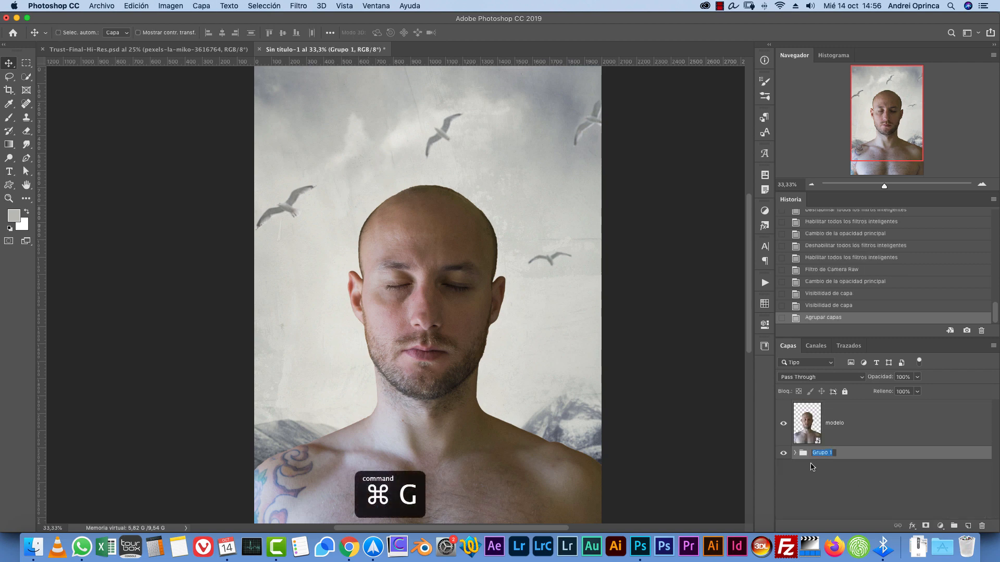
type("fondo")
key("Return")
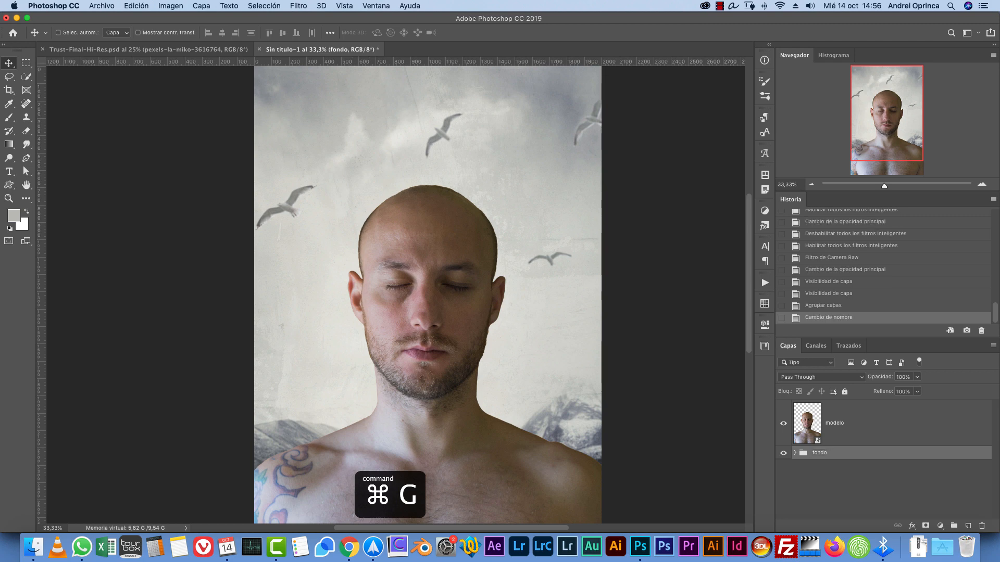
- Place Depositphotos_29725237_original.jpg from the Stock folder as an embedded object above the modelo layer
left_click(885, 415)
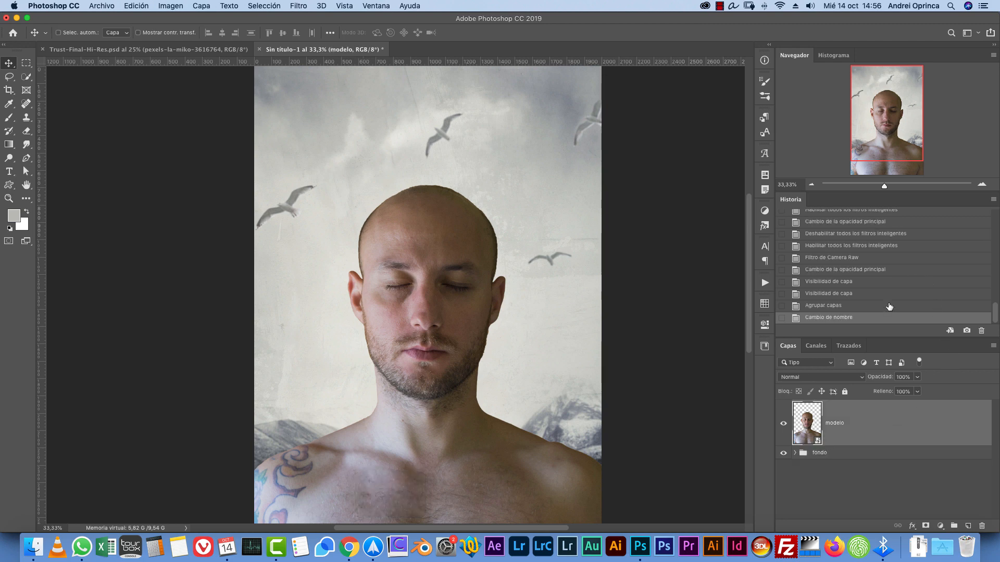
left_click(107, 6)
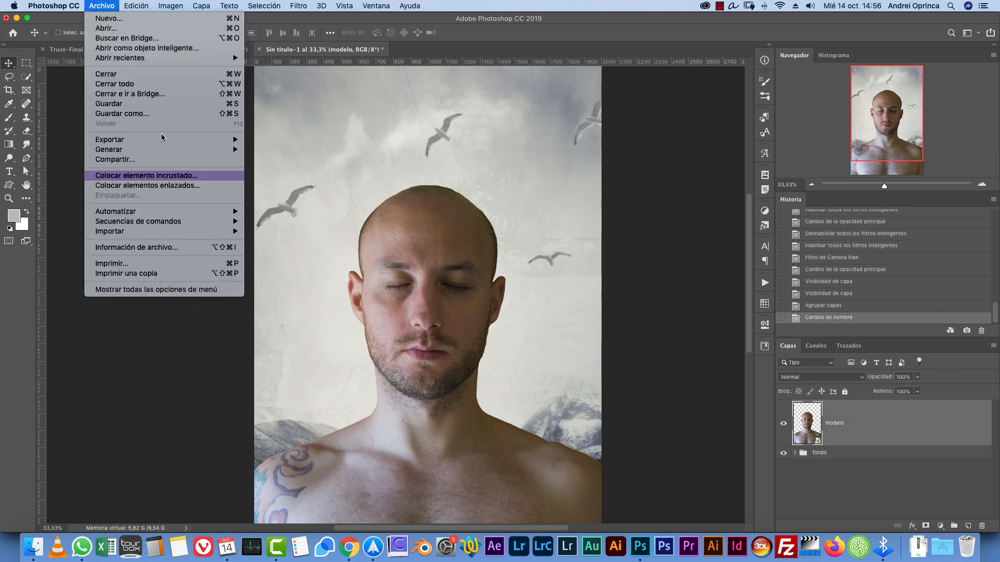
left_click(161, 175)
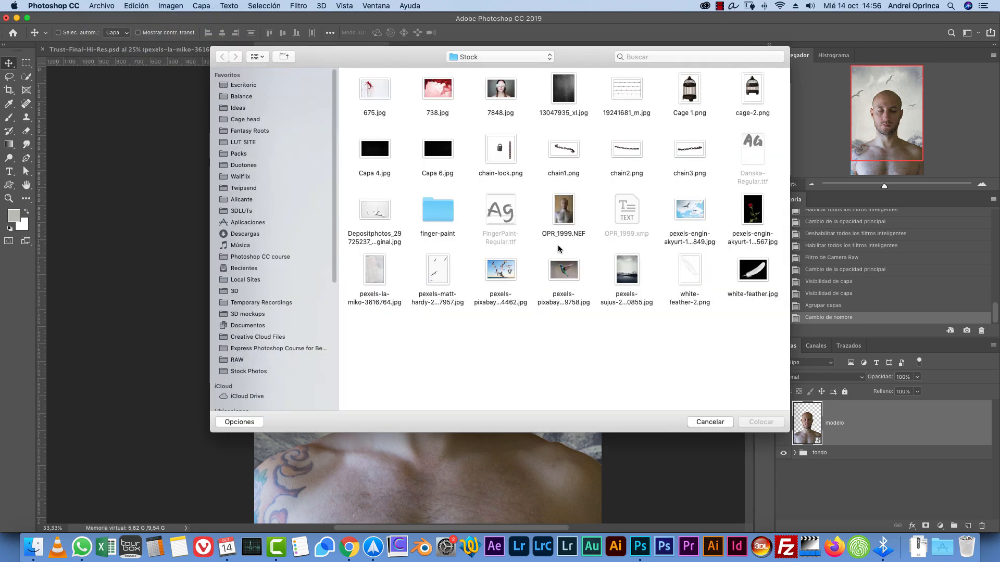
left_click(382, 217)
key("space")
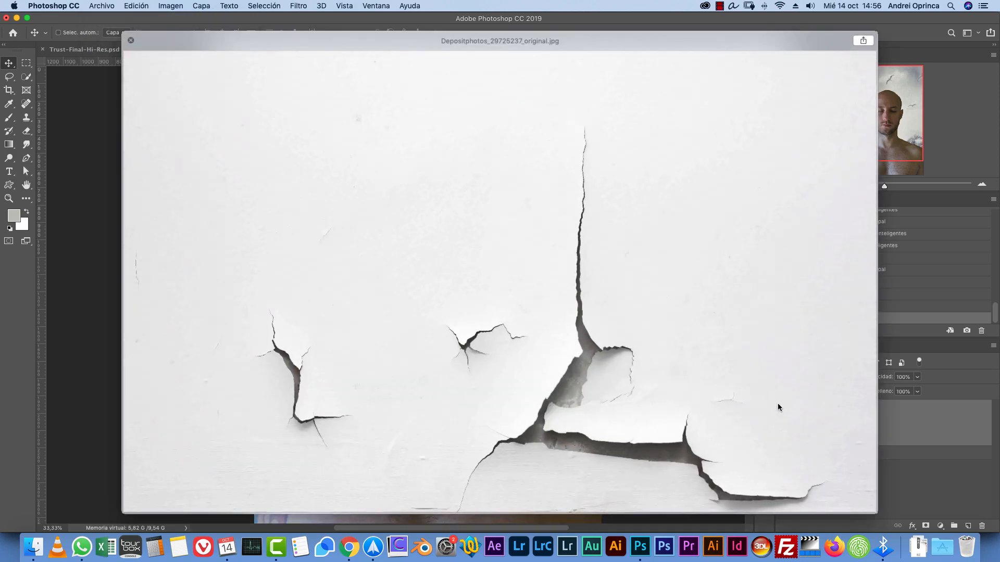
key("space")
left_click(776, 424)
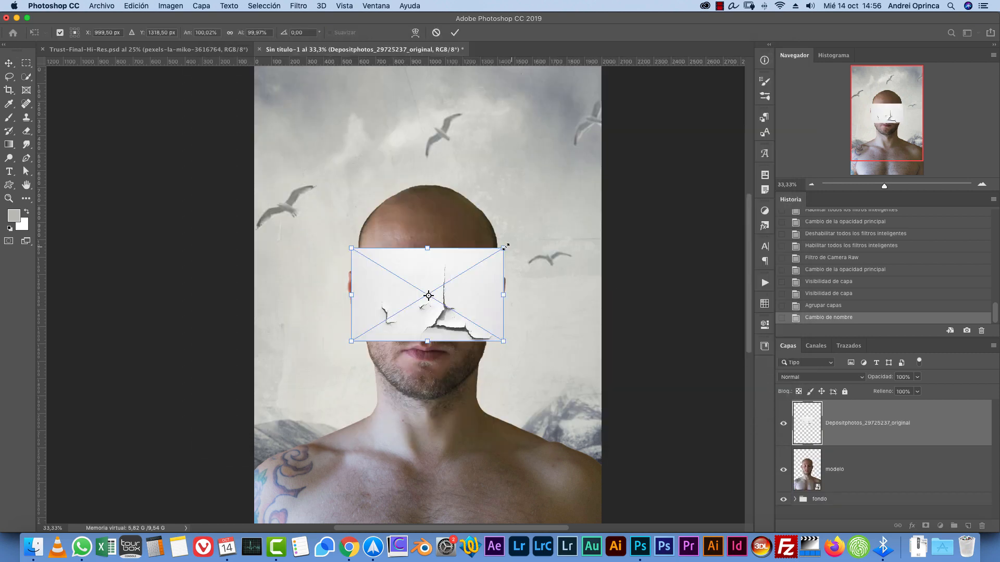
- Scale the placed crack texture to about 176% over the man's chest and set its blend mode to Multiplicar
left_click_drag(505, 247, 619, 178)
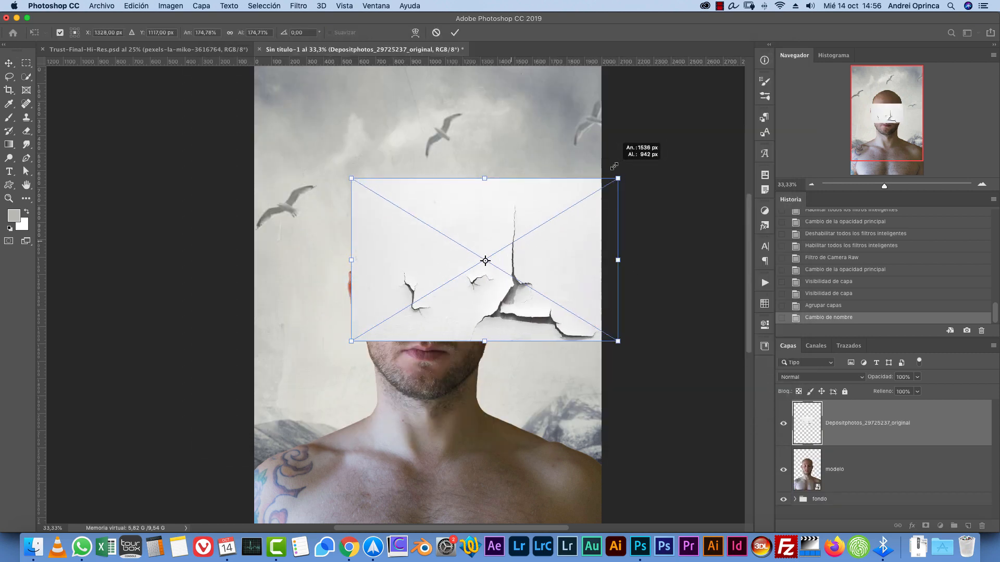
left_click_drag(572, 221, 530, 420)
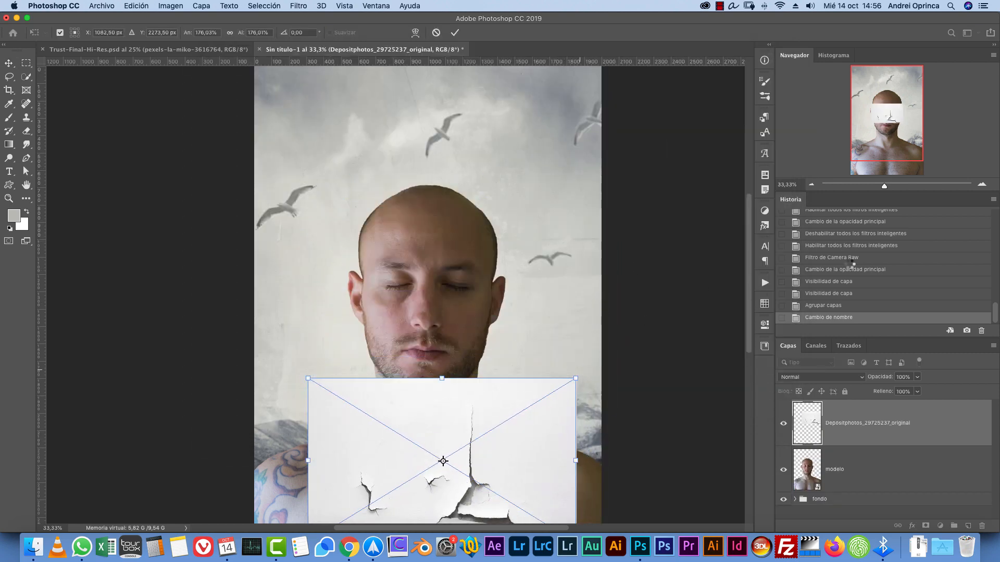
key("Return")
left_click(820, 377)
left_click(812, 406)
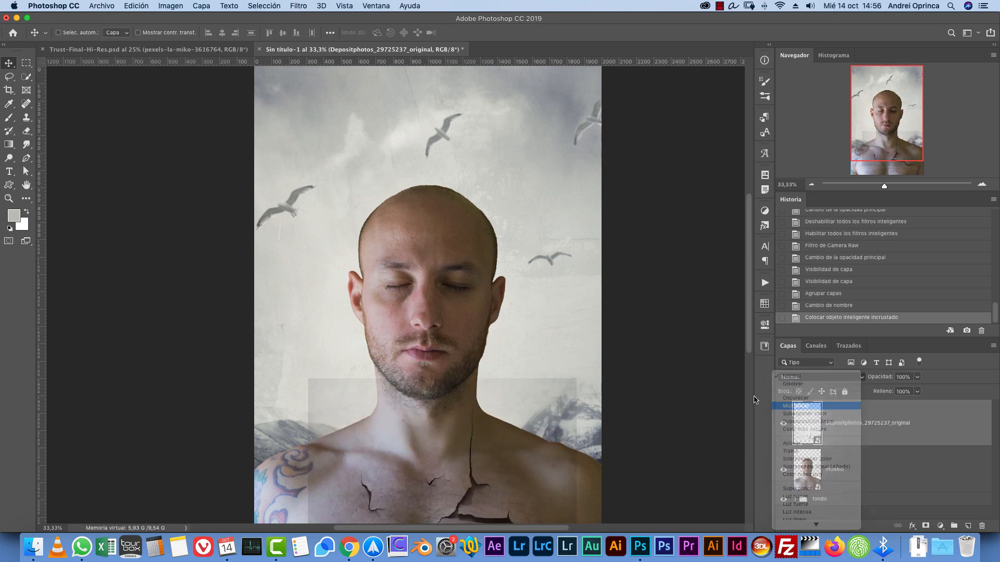
- Enlarge the crack texture with Free Transform and shift it lower so it spans the width of the chest
scroll(576, 273, "down", 8)
key("super+t")
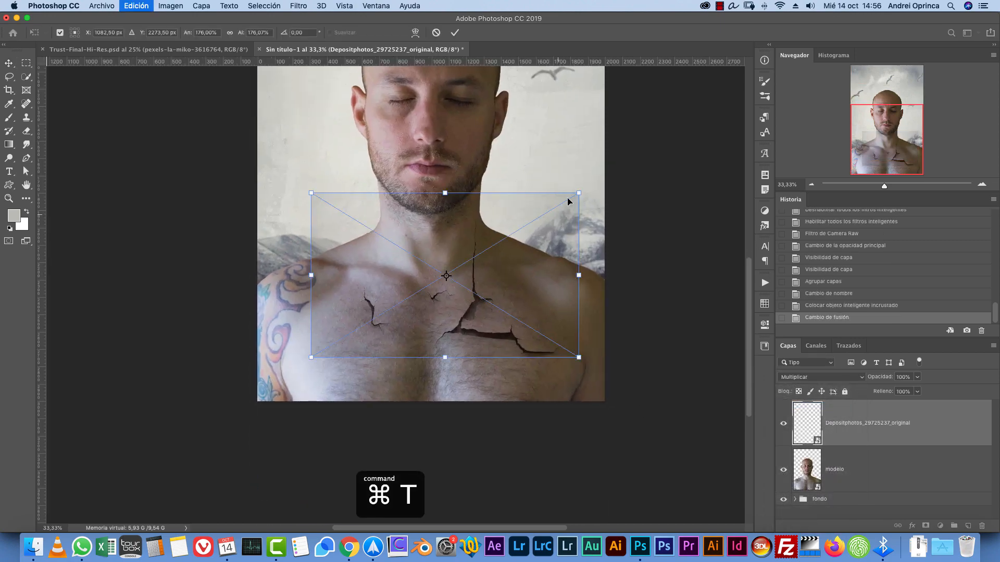
left_click_drag(567, 201, 630, 161)
left_click_drag(528, 251, 483, 296)
key("Return")
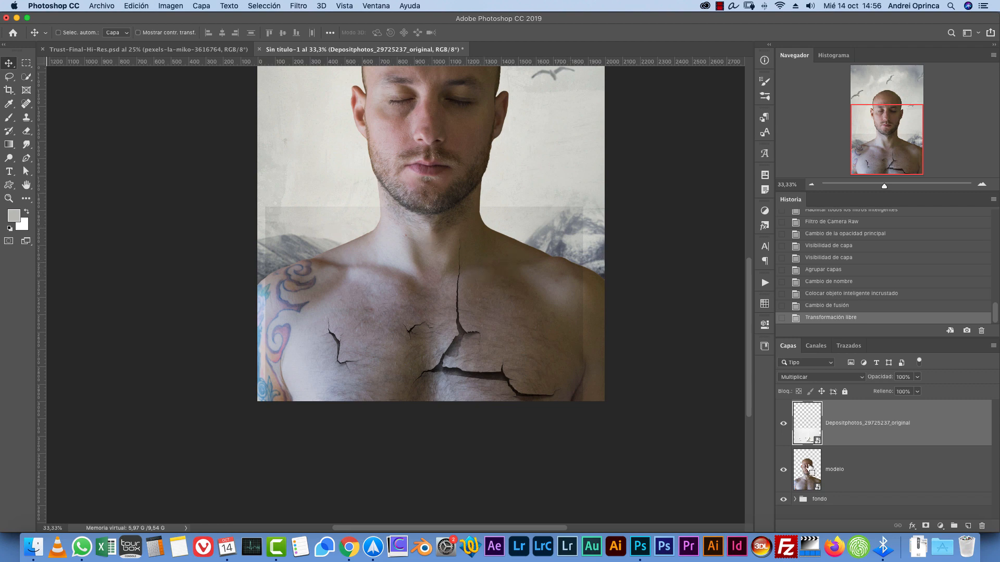
- Apply Levels to the crack texture with black input 53, midtones 1,18 and a lowered white input
key("super+l")
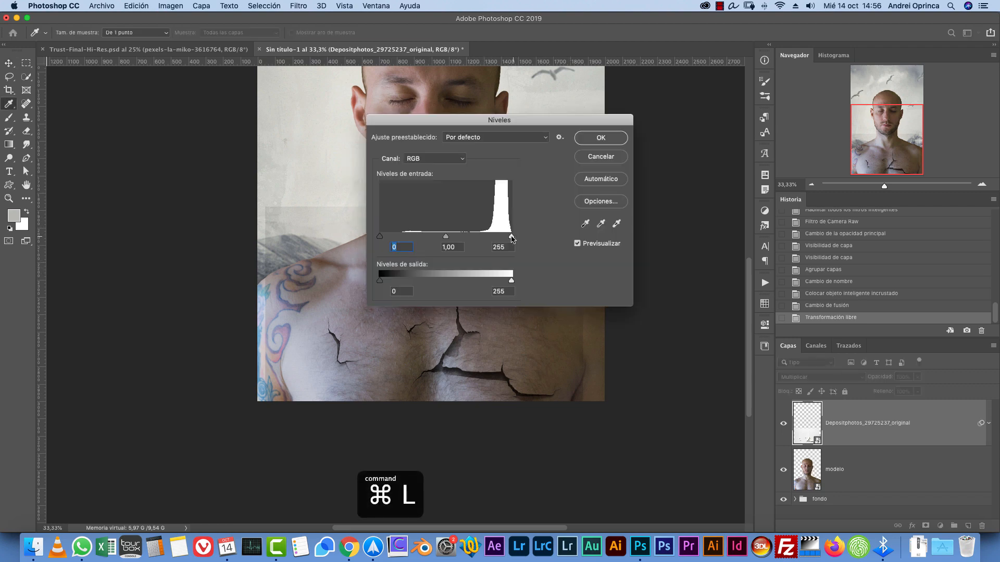
left_click_drag(512, 238, 503, 240)
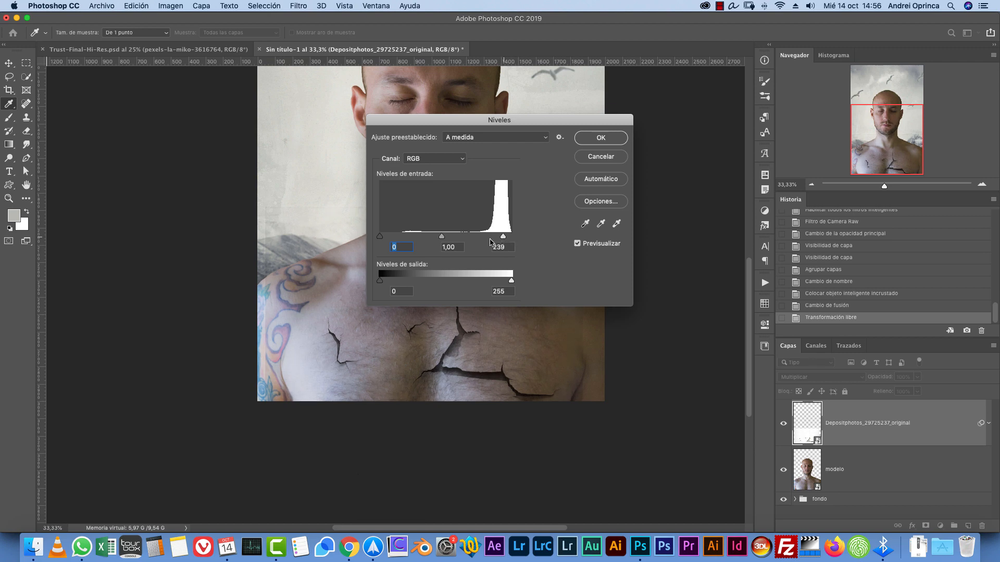
left_click_drag(441, 237, 407, 237)
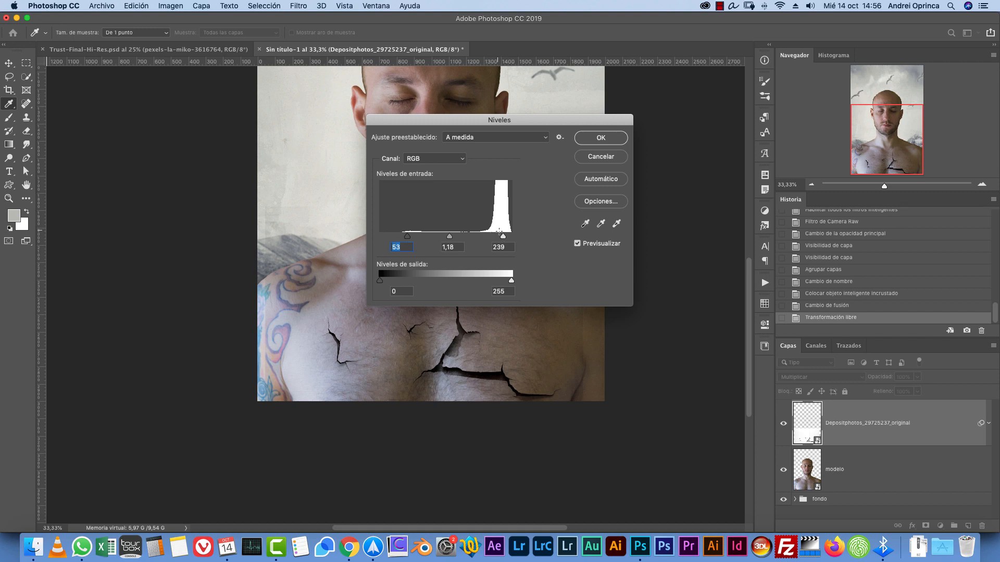
left_click_drag(502, 238, 497, 237)
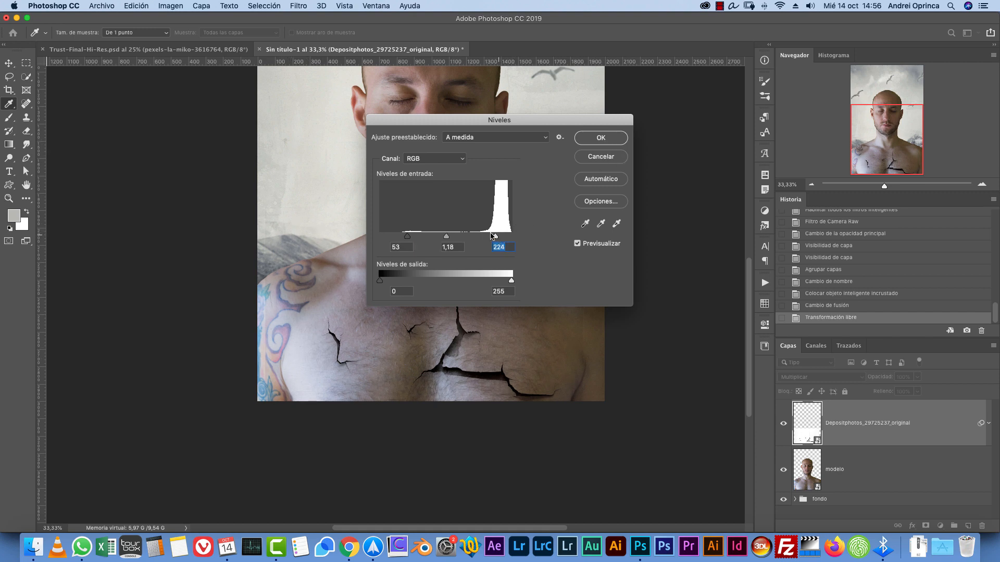
left_click_drag(491, 236, 460, 238)
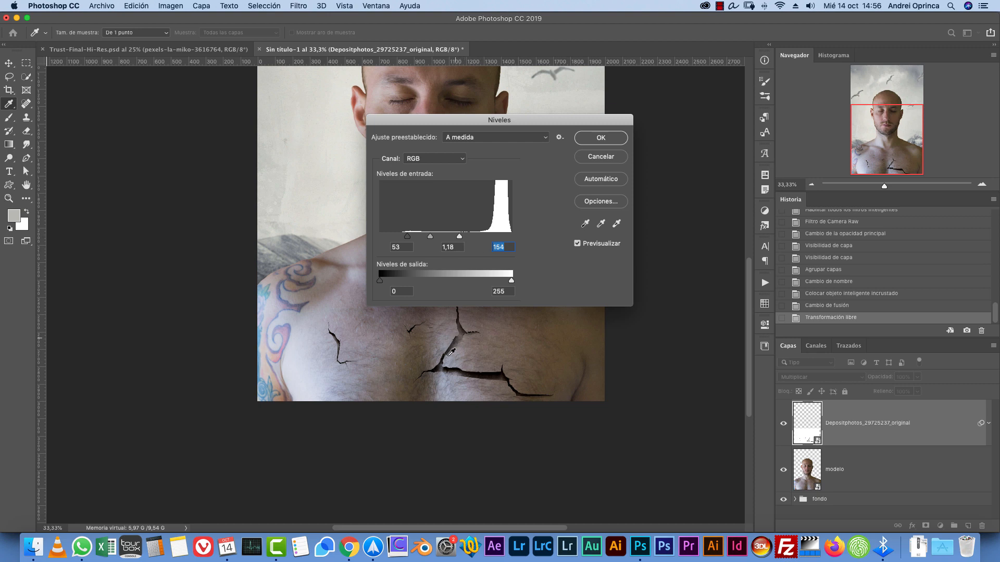
left_click_drag(461, 239, 498, 238)
left_click(594, 140)
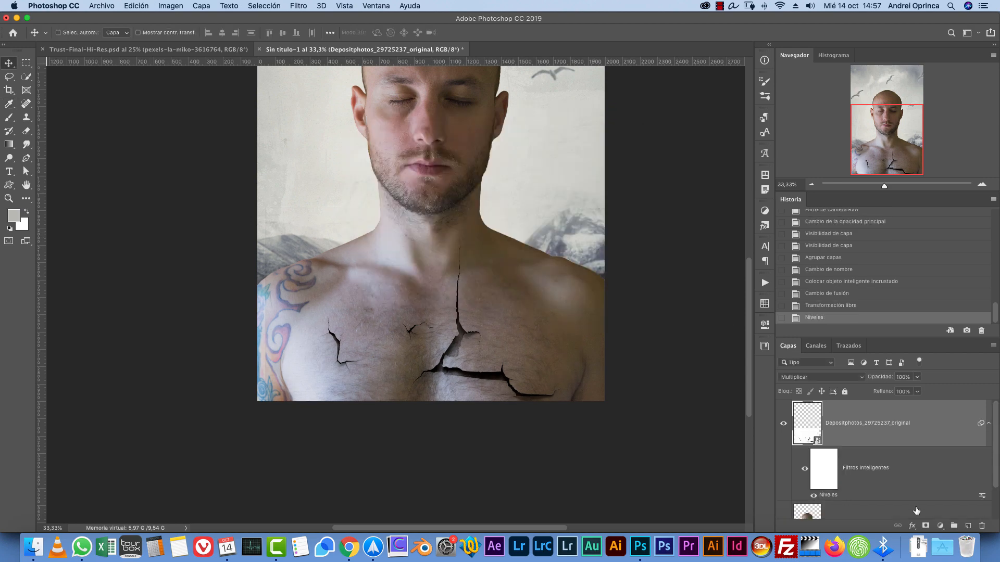
- Add a layer mask to the crack texture and paint out its upper and side edges with a soft 400 px black brush
left_click(926, 527)
key("b")
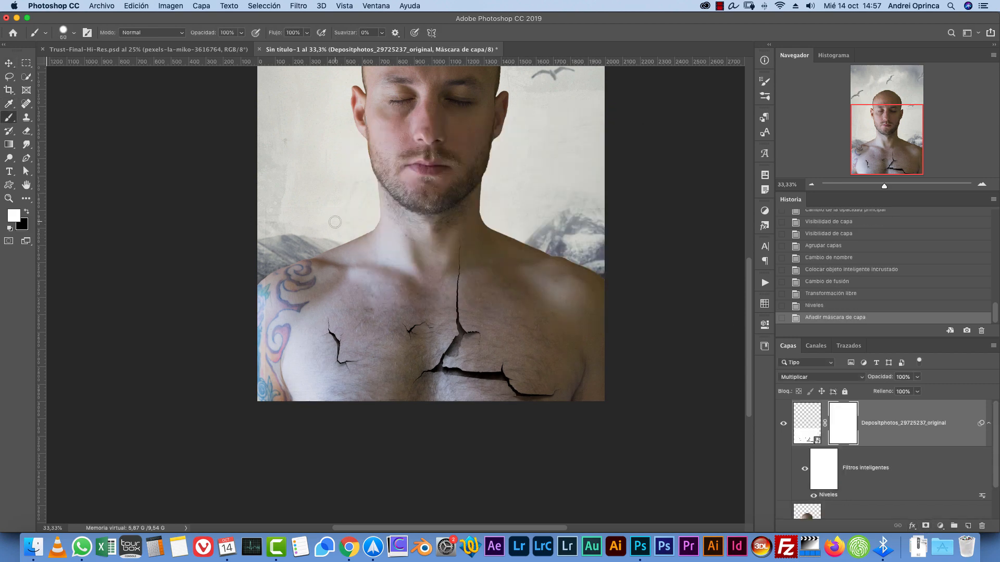
right_click(334, 222)
left_click_drag(428, 245, 446, 245)
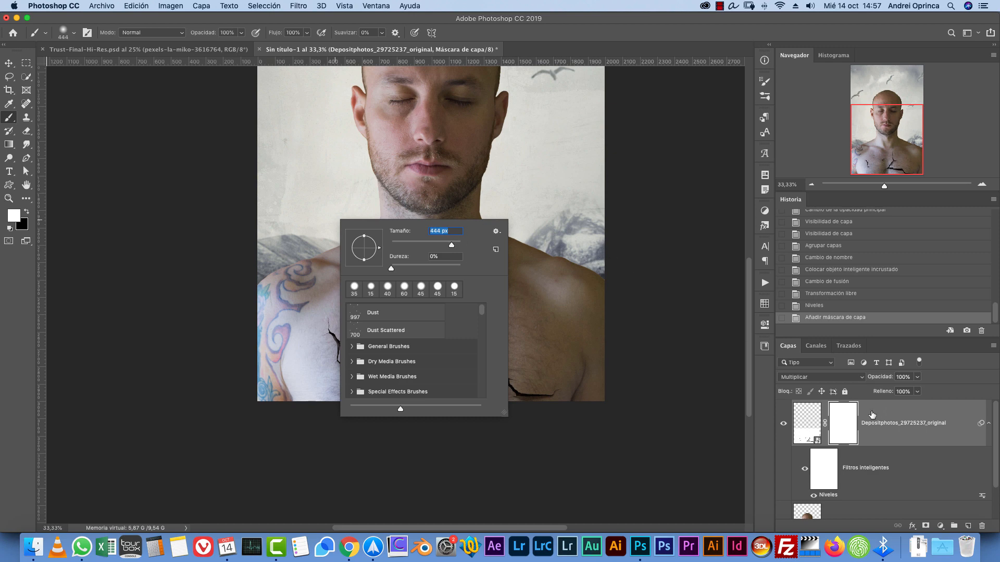
type("400")
key("Return")
key("x")
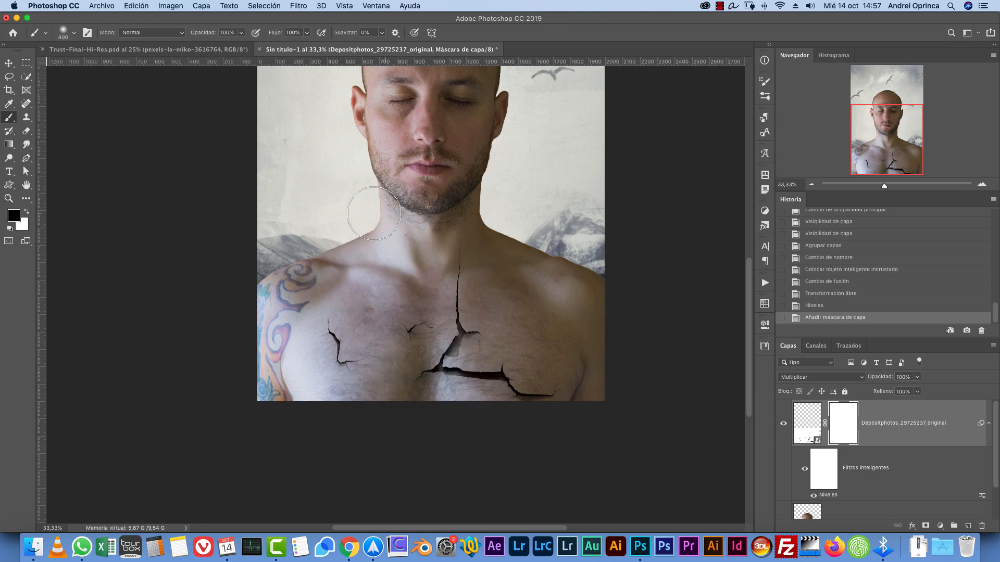
left_click_drag(251, 240, 599, 240)
mouse_move(286, 219)
left_mouse_down()
mouse_move(260, 373)
mouse_move(281, 421)
left_mouse_up()
left_click_drag(594, 250, 599, 385)
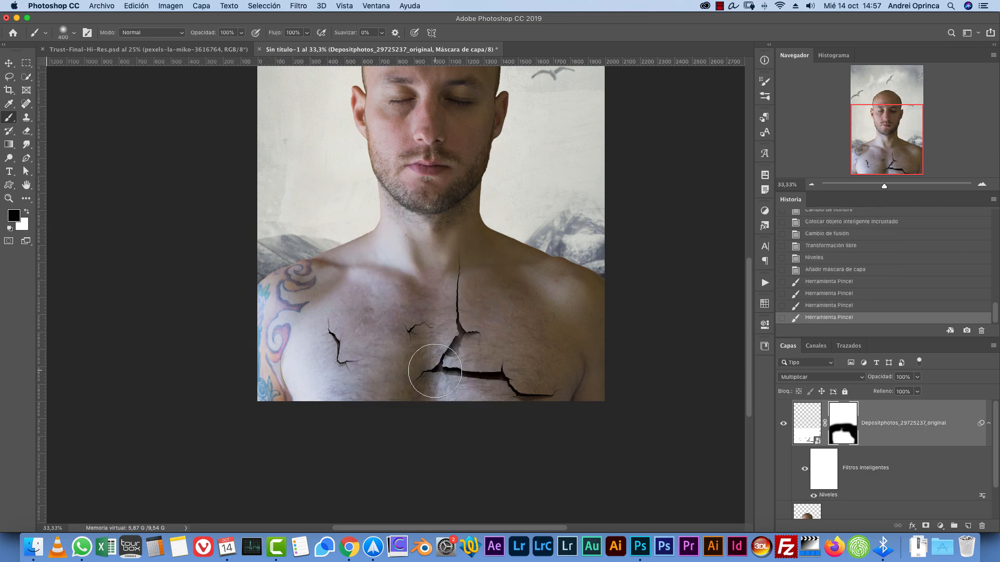
- Collapse the crack layer's smart filters and rename the layer textura grieta
mouse_move(531, 211)
left_mouse_down()
mouse_move(524, 341)
mouse_move(484, 310)
left_mouse_up()
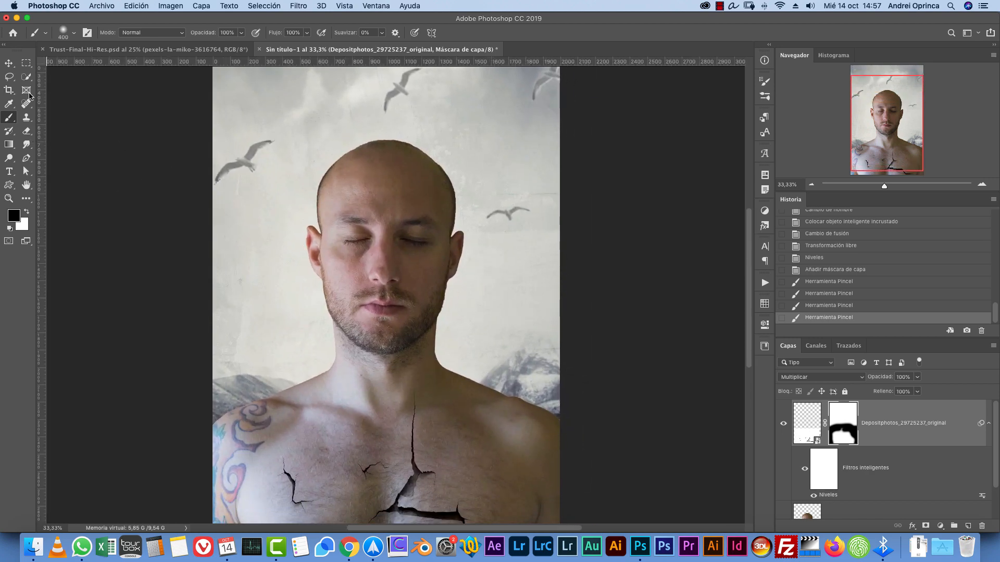
left_click(9, 63)
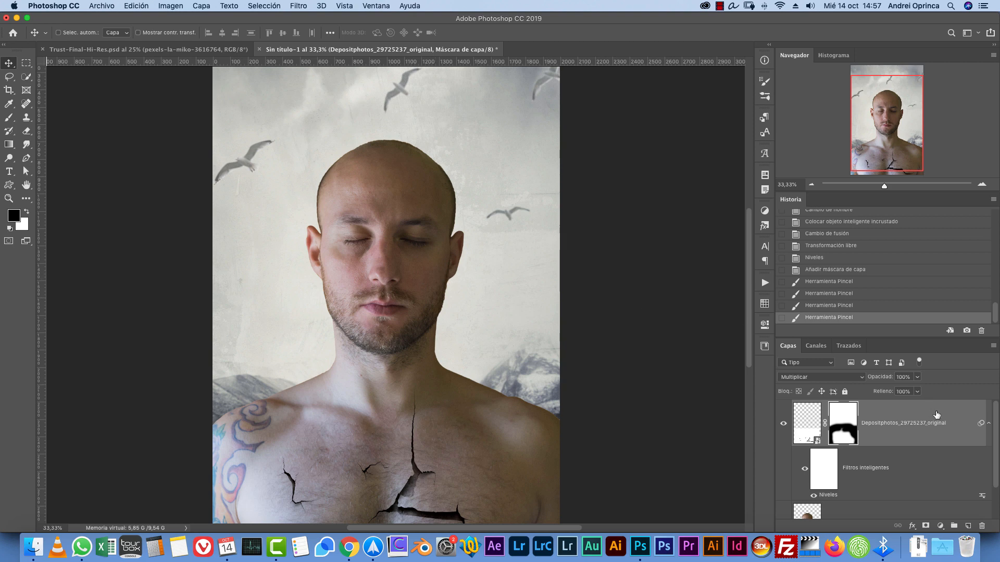
left_click(988, 423)
double_click(909, 423)
type("textu")
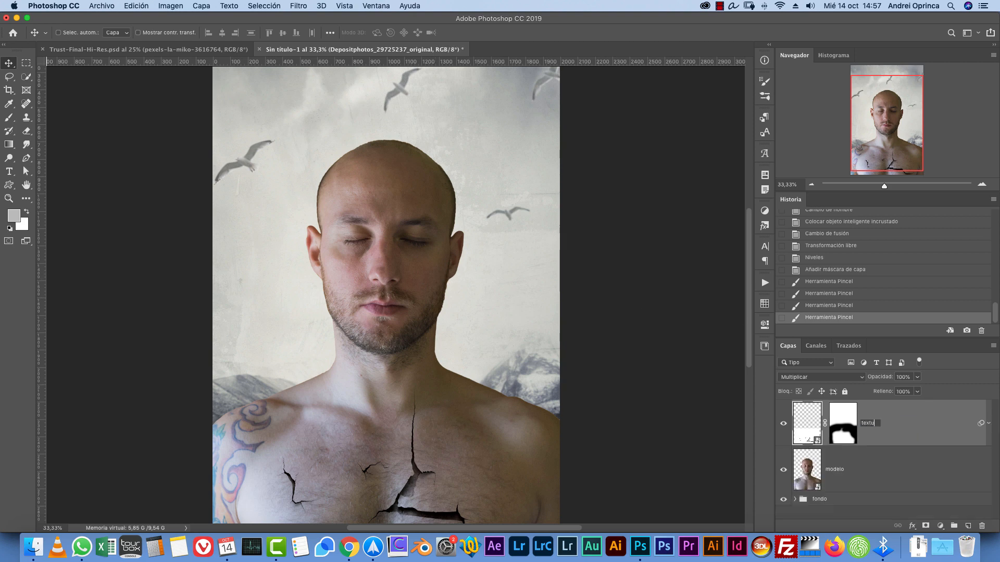
type("ra grieta")
key("Return")
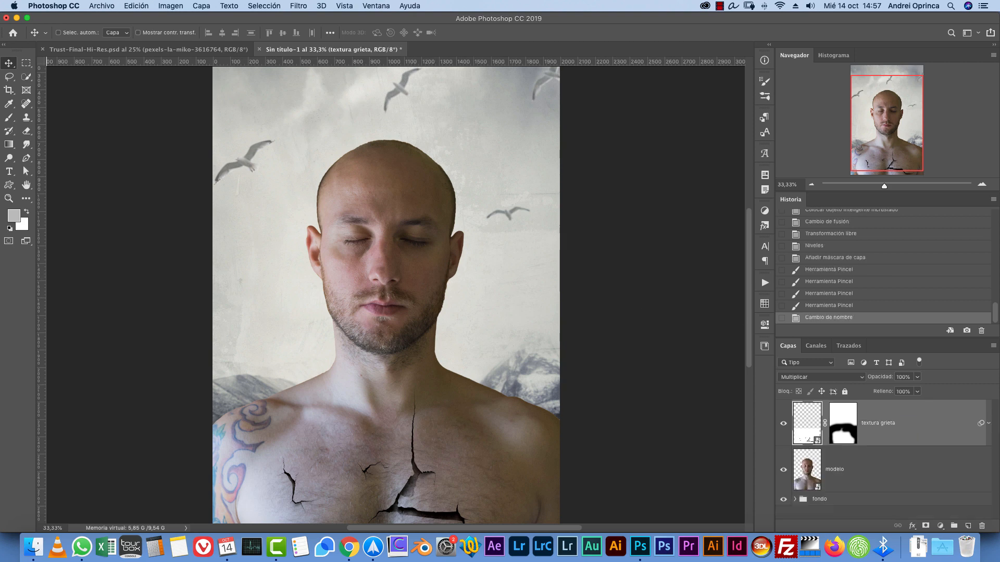
- Open the blindfolded woman photo 7848.jpg from the Stock folder
key("cmd+o")
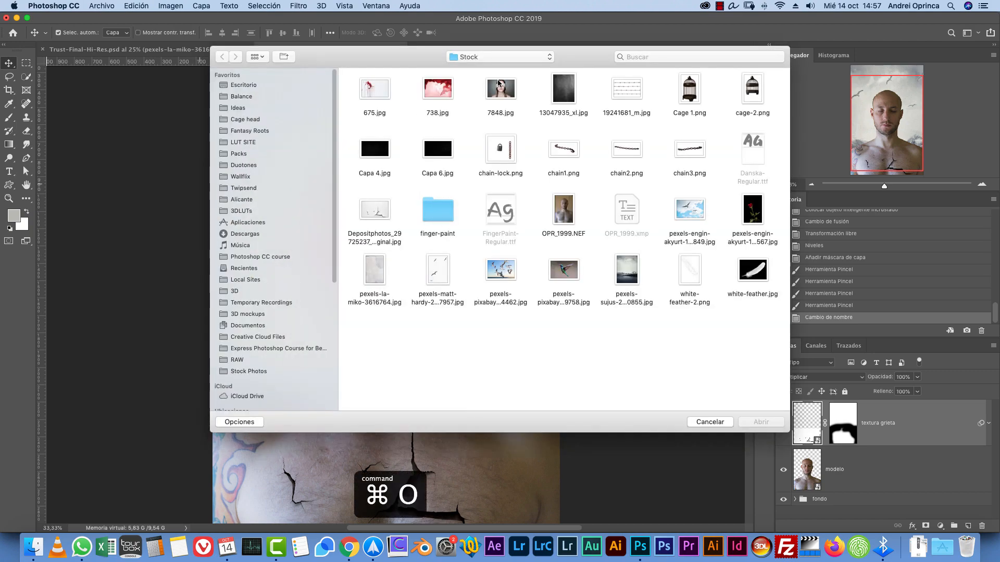
left_click(499, 83)
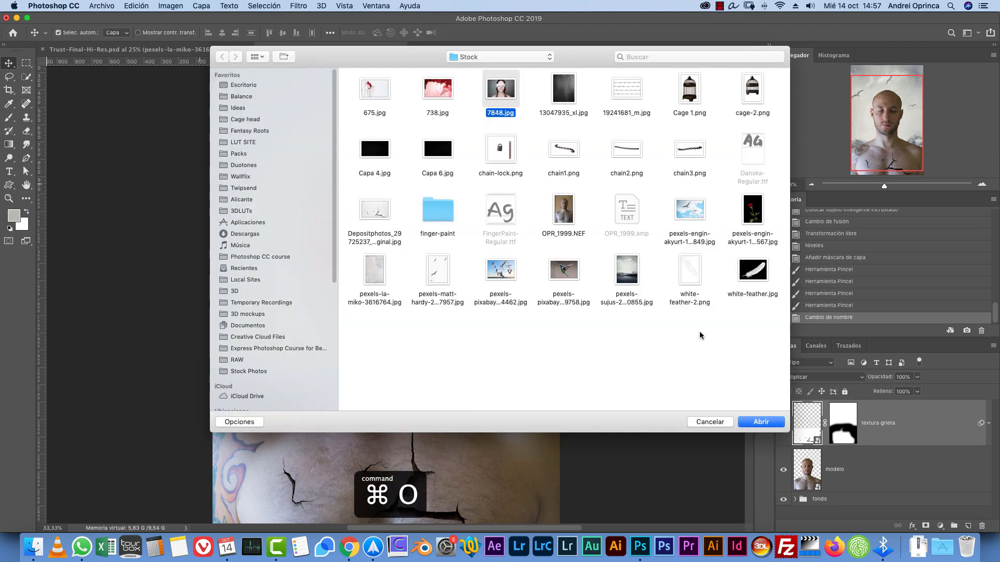
left_click(769, 422)
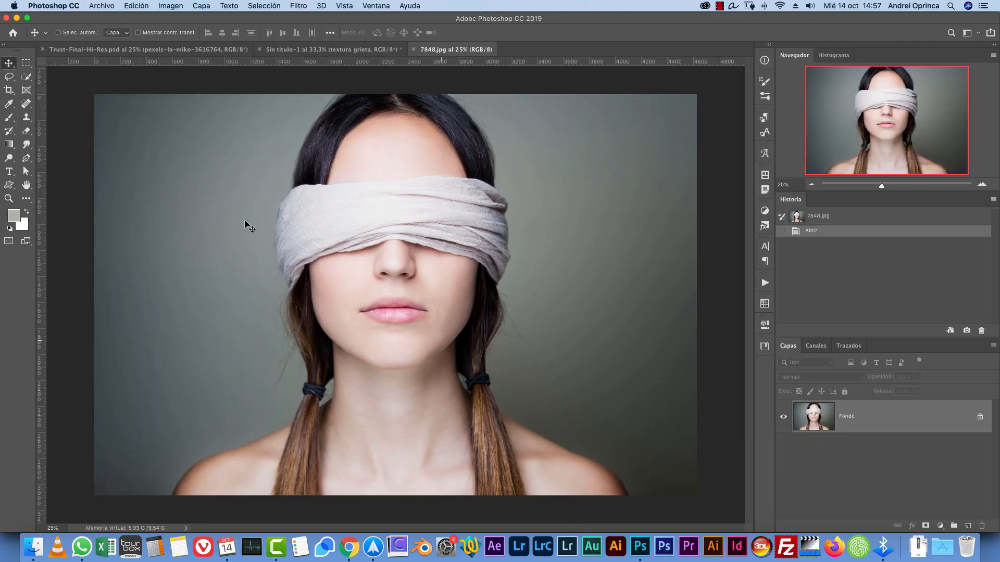
- Select the white blindfold with the Quick Selection tool, including its corners and excluding the forehead
key("w")
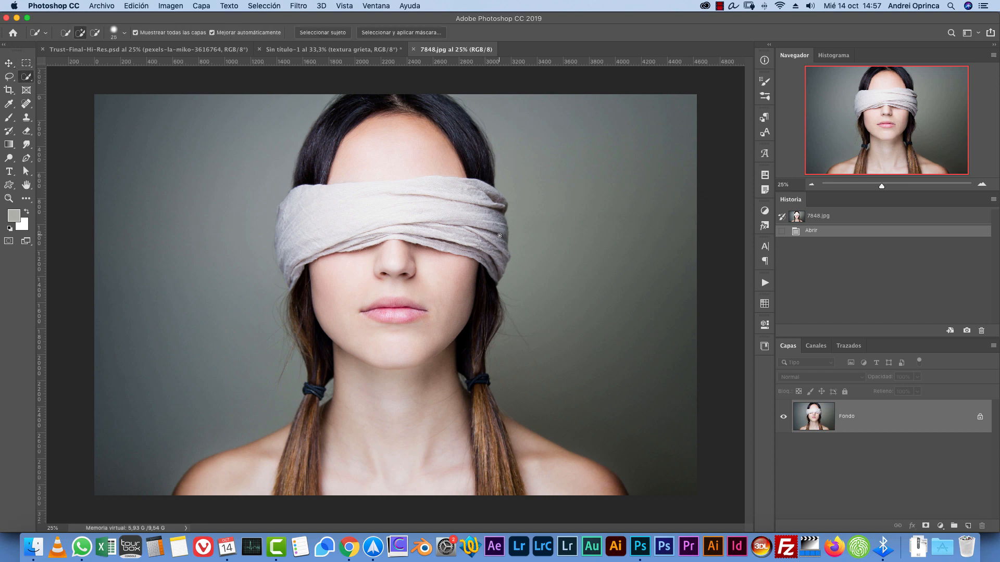
mouse_move(500, 252)
left_mouse_down()
mouse_move(485, 208)
mouse_move(462, 196)
mouse_move(341, 204)
mouse_move(343, 216)
mouse_move(305, 240)
left_mouse_up()
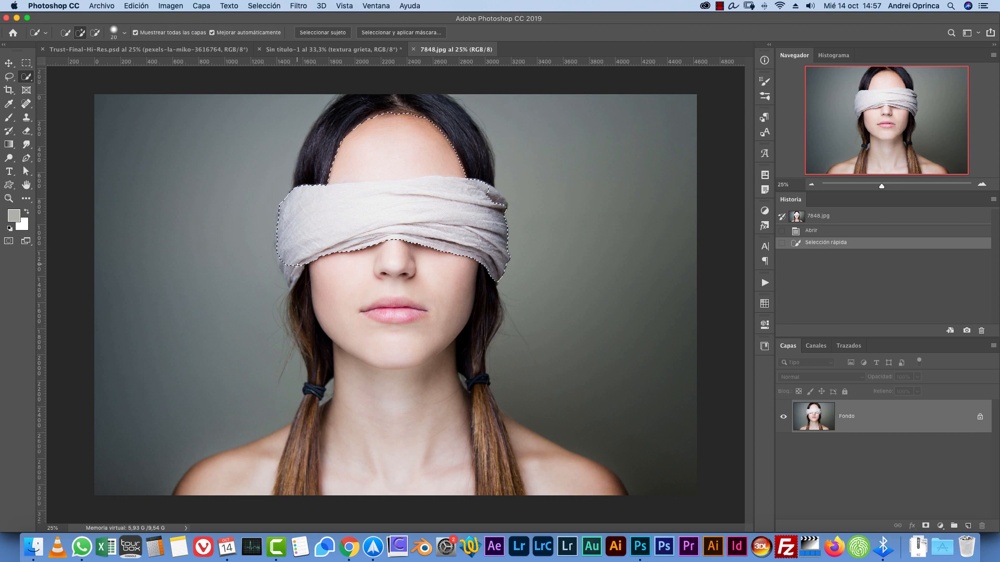
left_click(293, 280)
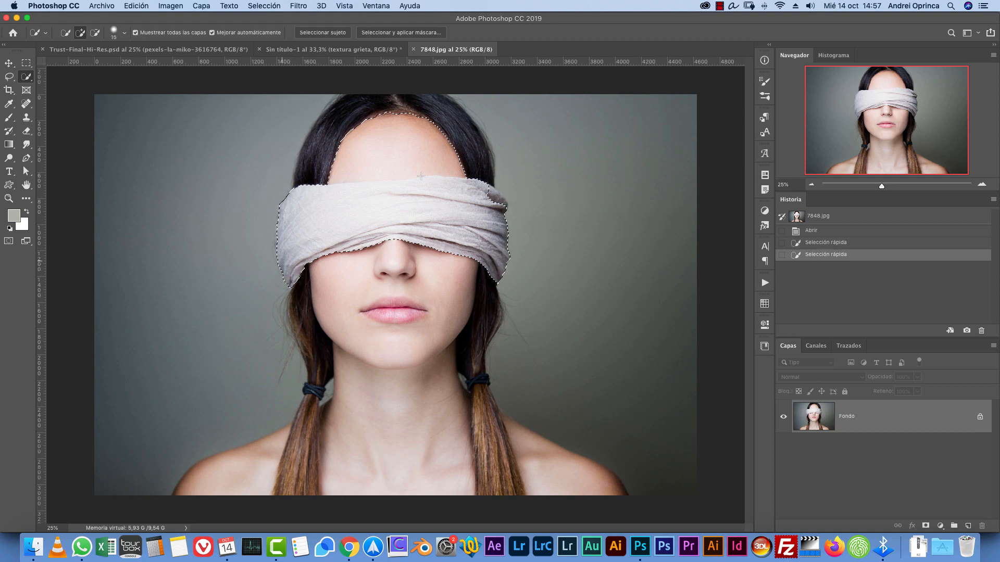
left_click(489, 192)
left_click_drag(442, 148, 400, 151)
scroll(447, 248, "up", 4)
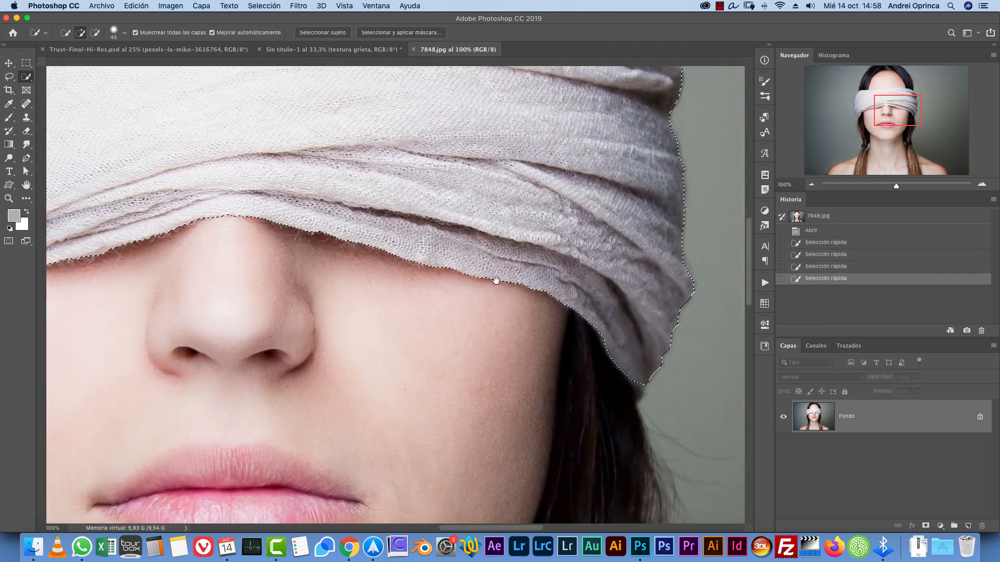
- Mask the blindfold, refine its edge with 3,1 px feather, 41% contrast and -13% edge shift, and apply the layer mask
left_click(925, 526)
right_click(857, 415)
left_click(765, 491)
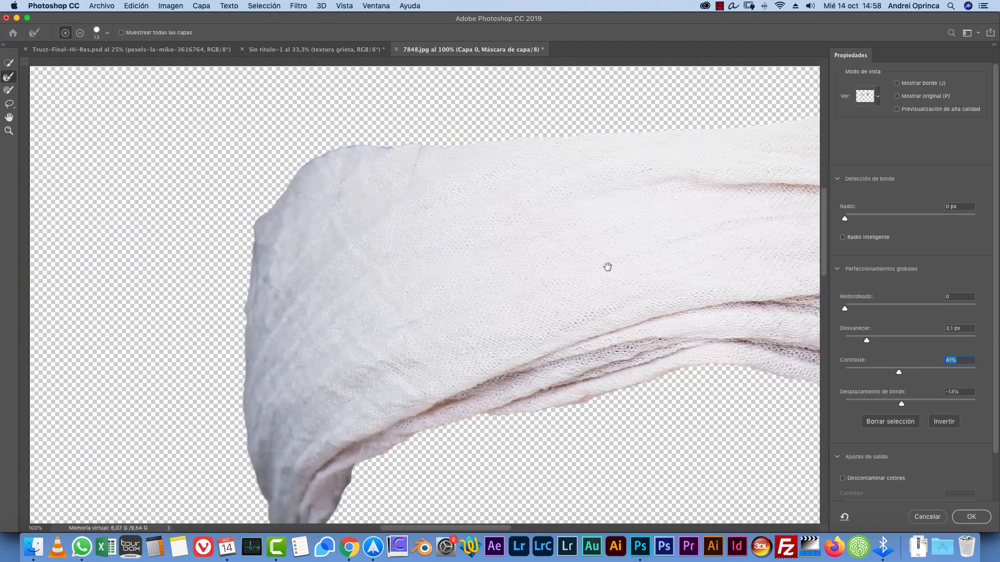
left_click(972, 517)
right_click(856, 415)
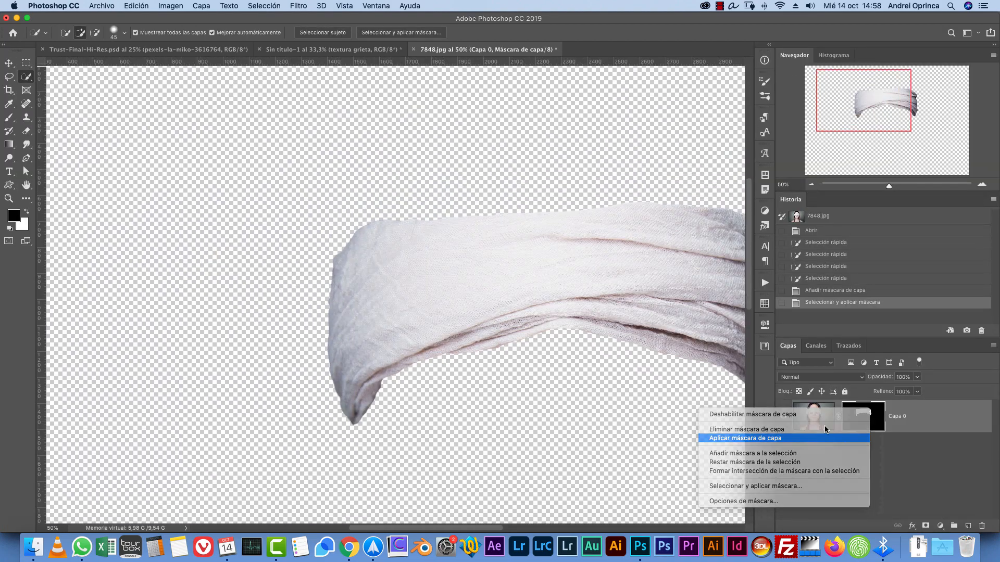
left_click(770, 438)
- Cut the isolated blindfold to the clipboard and close 7848.jpg without saving
left_click(811, 185)
key("super+a")
key("super+x")
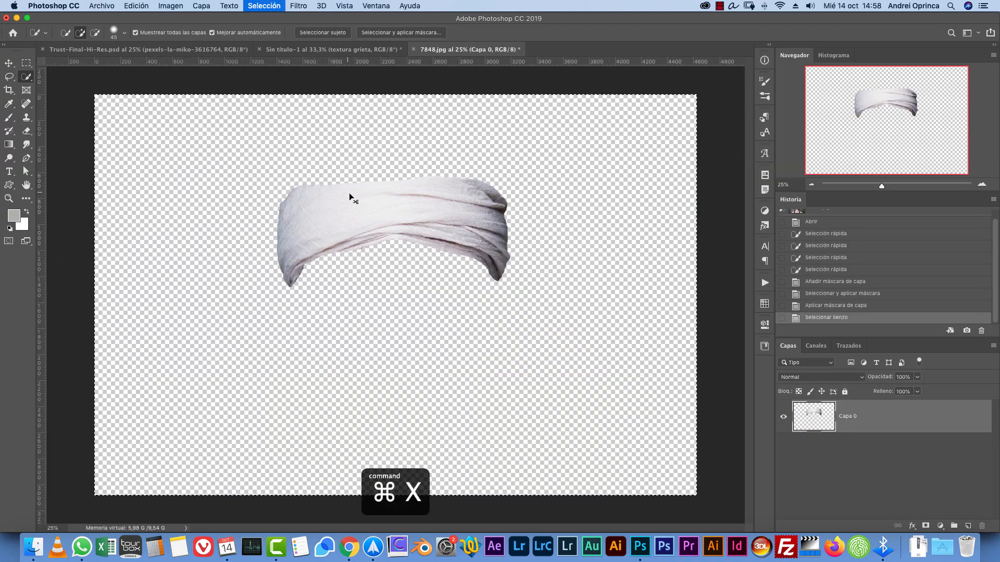
key("super+w")
left_click(433, 187)
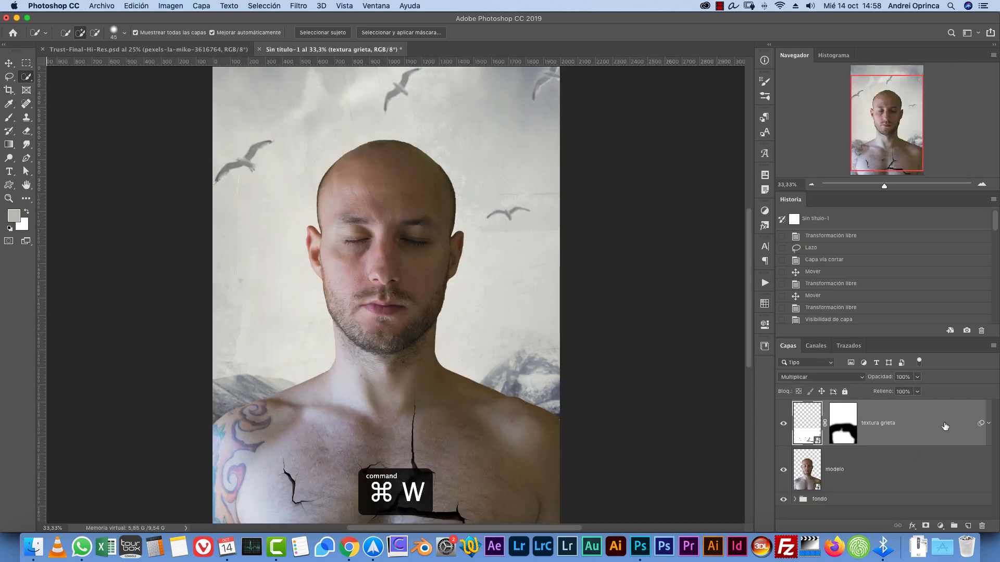
- Paste the cut-out blindfold into the portrait composite and rename its layer venda
key("super+v")
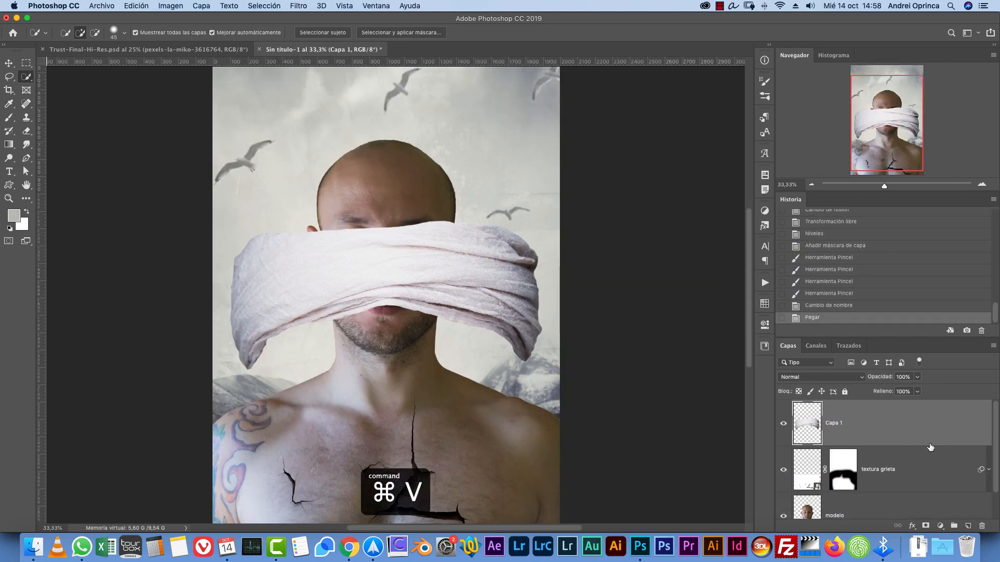
double_click(837, 424)
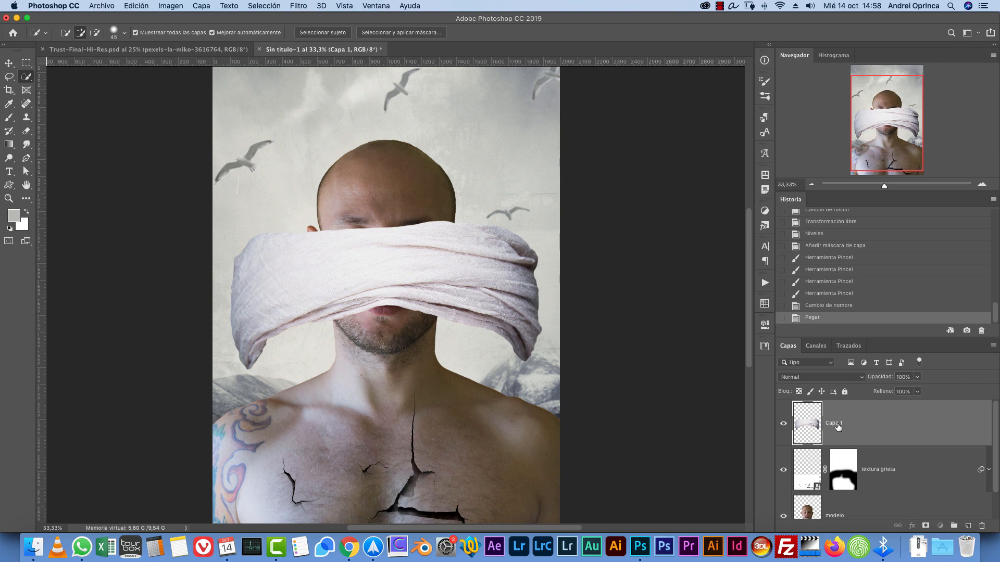
type("venda")
key("Return")
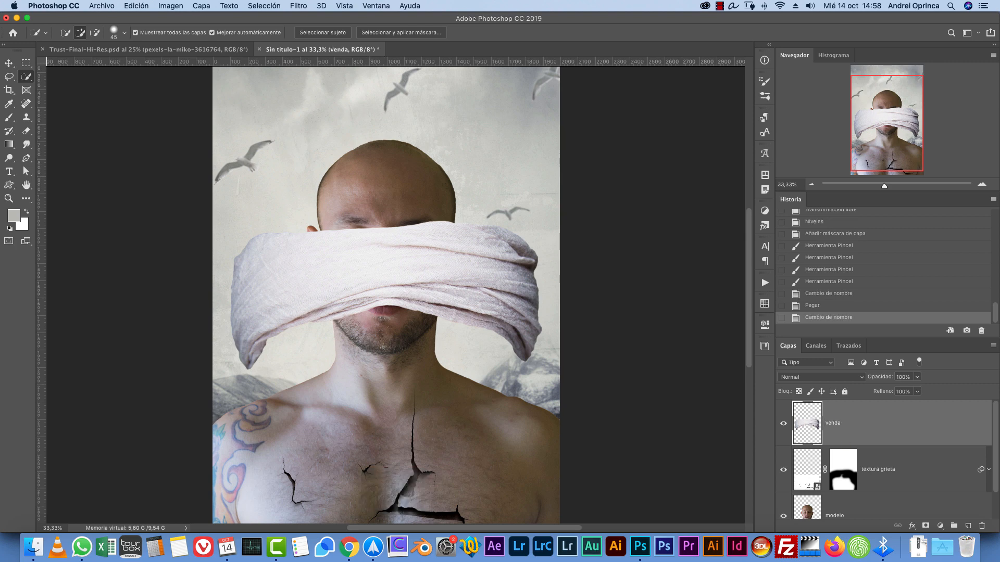
- Convert the venda layer to a smart object and scale it to about 50% over the man's eyes
right_click(848, 409)
left_click(763, 219)
key("super+t")
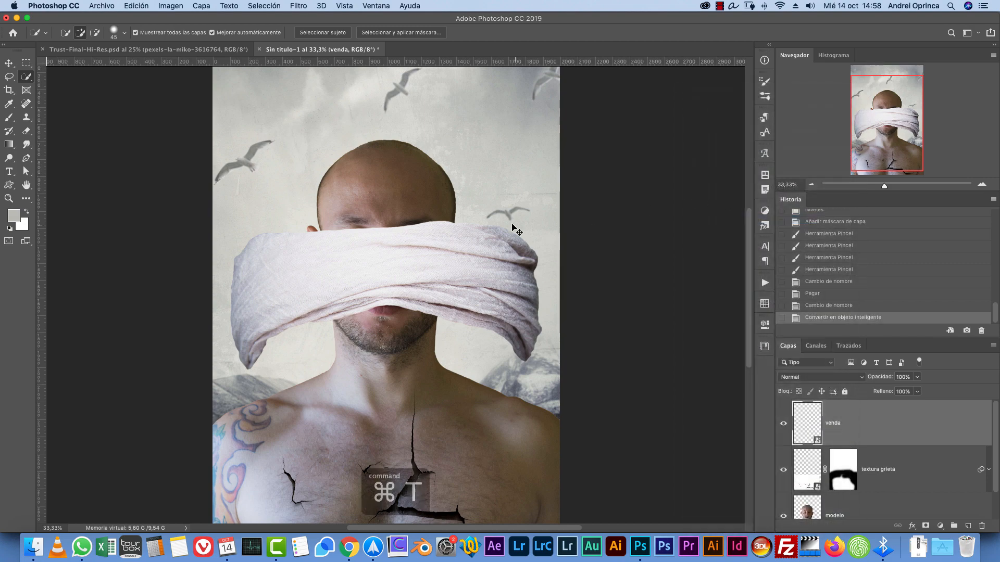
left_click_drag(544, 219, 376, 300)
left_click_drag(353, 335, 428, 236)
left_click_drag(452, 201, 466, 196)
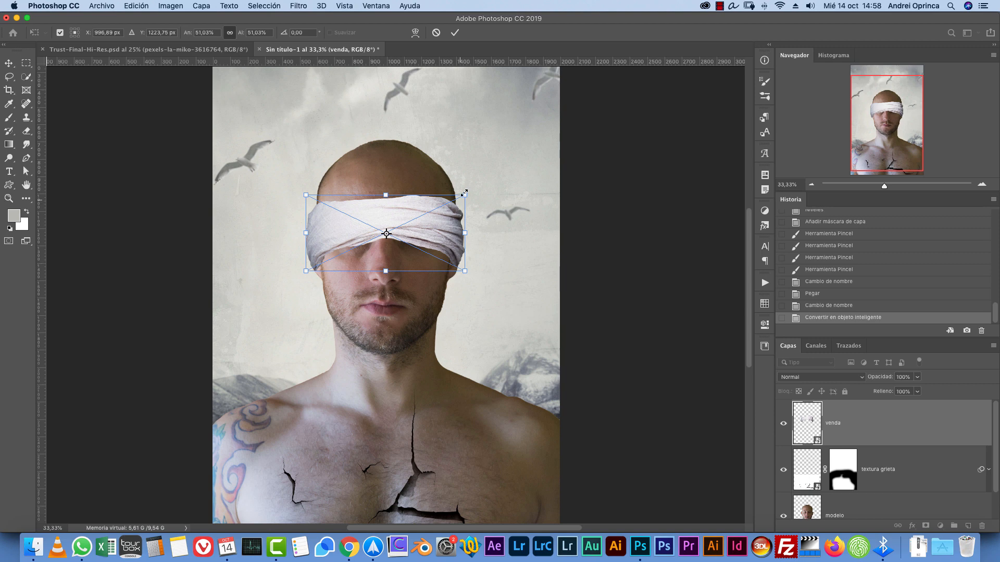
mouse_move(464, 194)
left_mouse_down()
mouse_move(443, 229)
mouse_move(466, 199)
left_mouse_up()
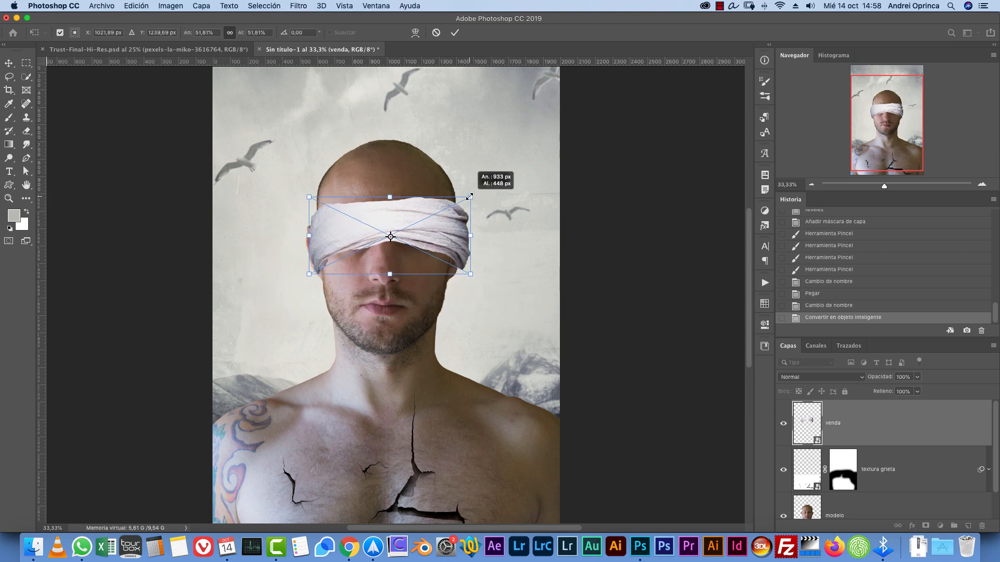
left_click_drag(439, 237, 443, 240)
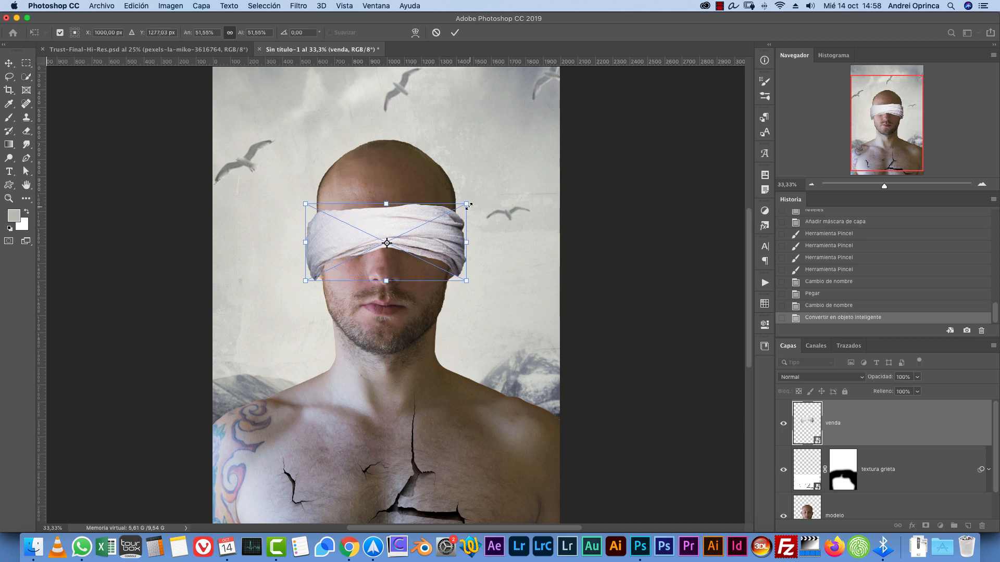
left_click_drag(466, 204, 457, 213)
left_click_drag(446, 232, 467, 205)
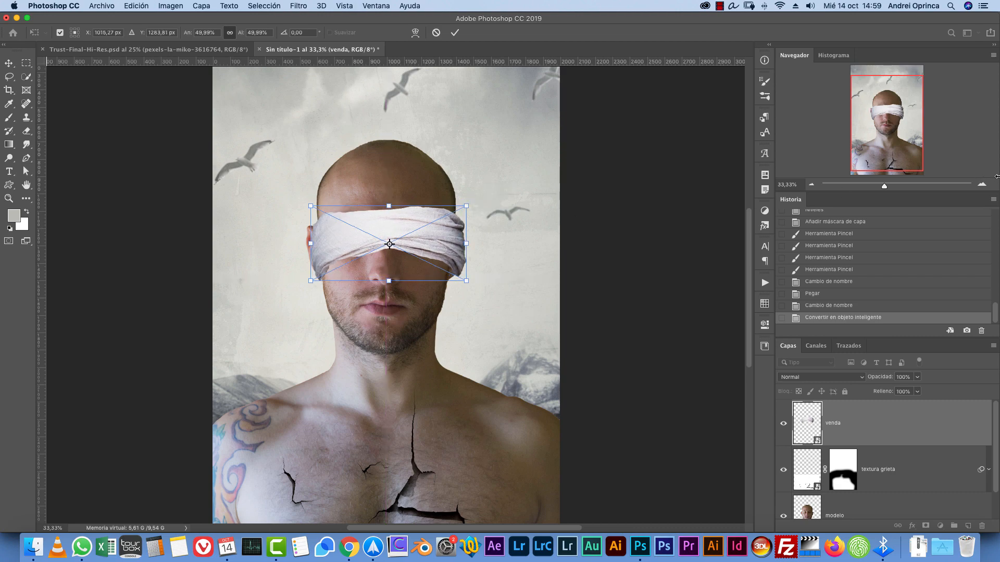
- Shift the blindfold slightly left and down over the man's ears and eyes, and apply the transform
left_click(982, 185)
left_click(982, 185)
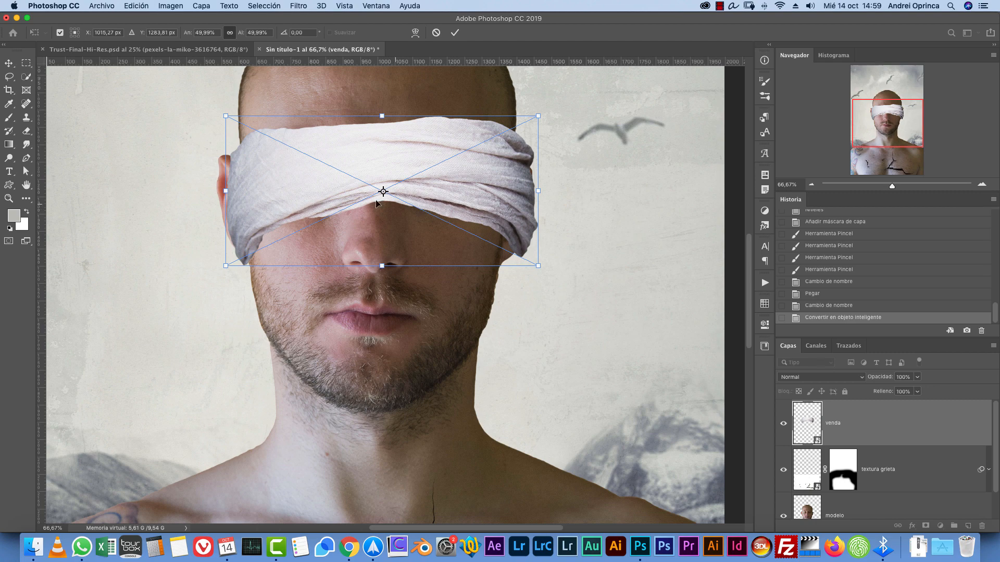
mouse_move(431, 190)
left_mouse_down()
mouse_move(417, 194)
mouse_move(423, 202)
left_mouse_up()
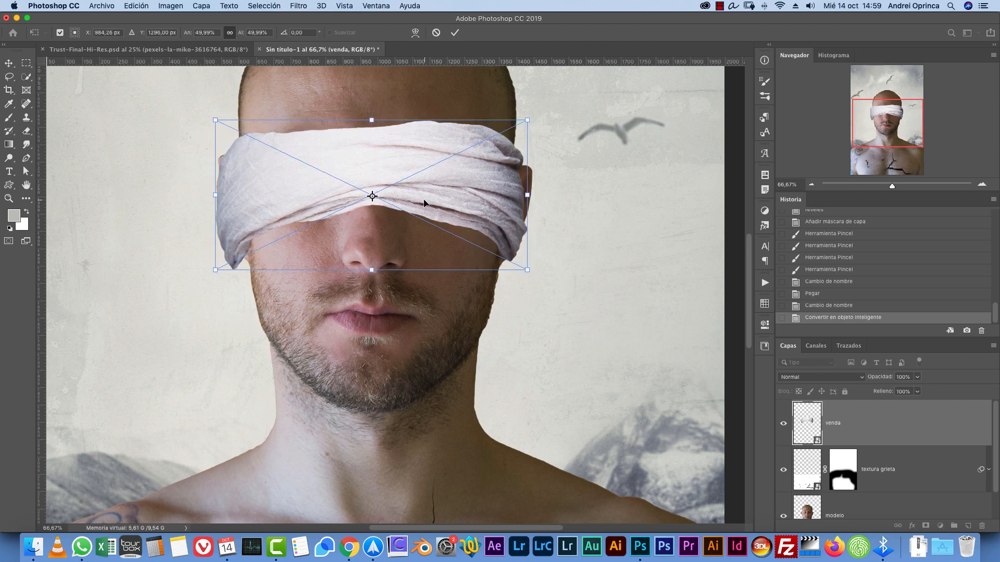
key("Return")
key("w")
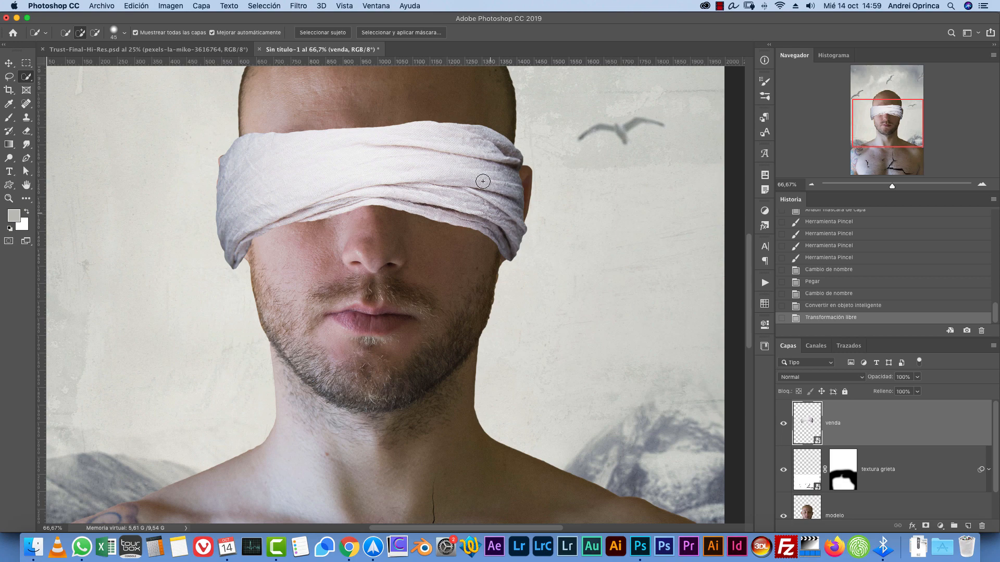
- Start a Shadows/Highlights adjustment on the blindfold with the Shadows amount, tone and radius all at 0
left_click(163, 9)
mouse_move(195, 35)
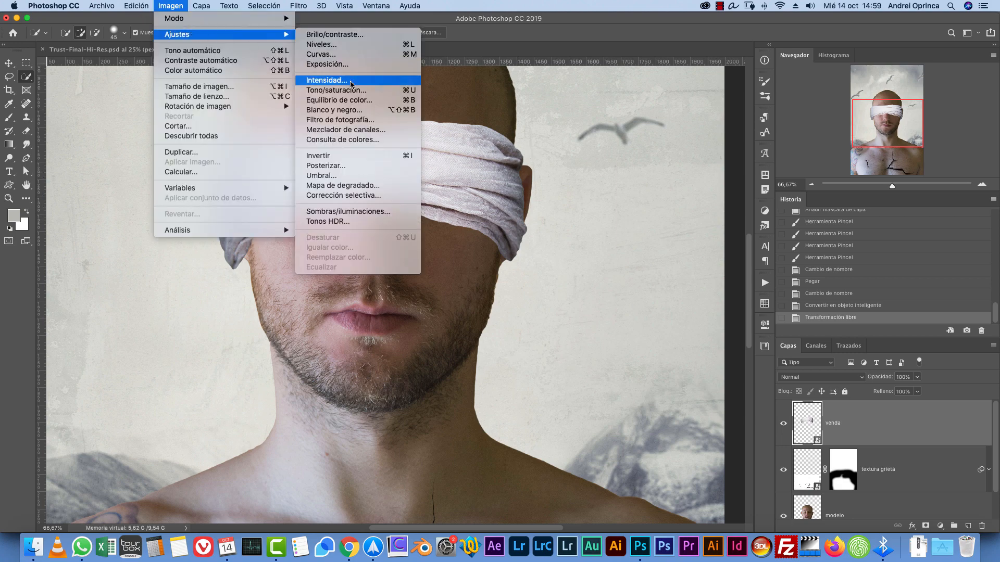
left_click(348, 211)
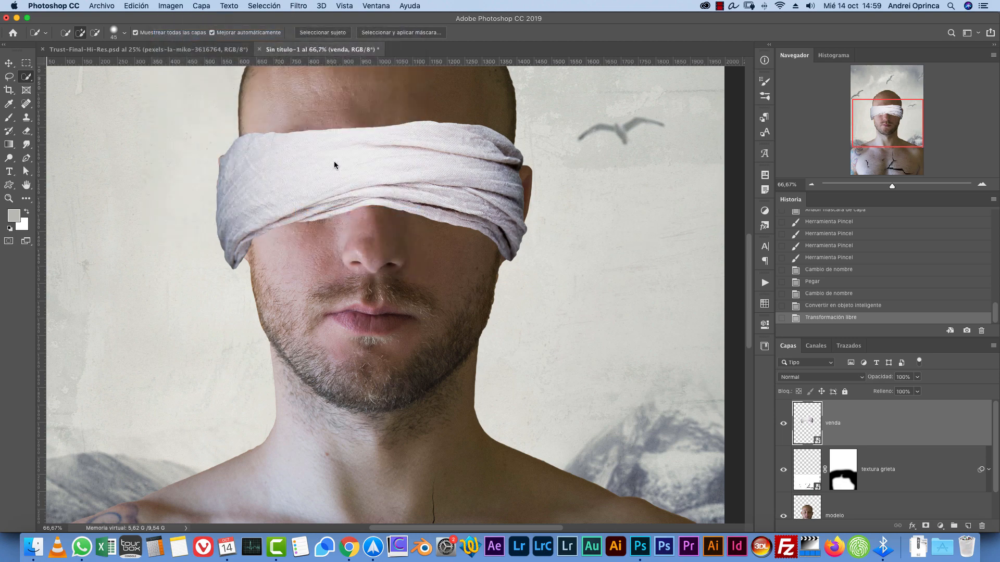
left_click_drag(451, 103, 563, 115)
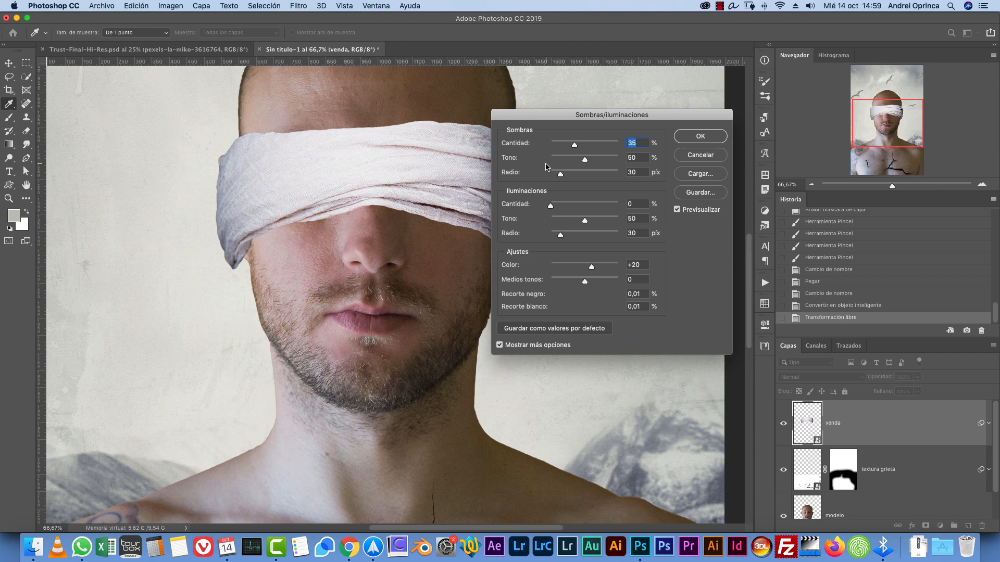
type("5")
key("Tab")
type("0")
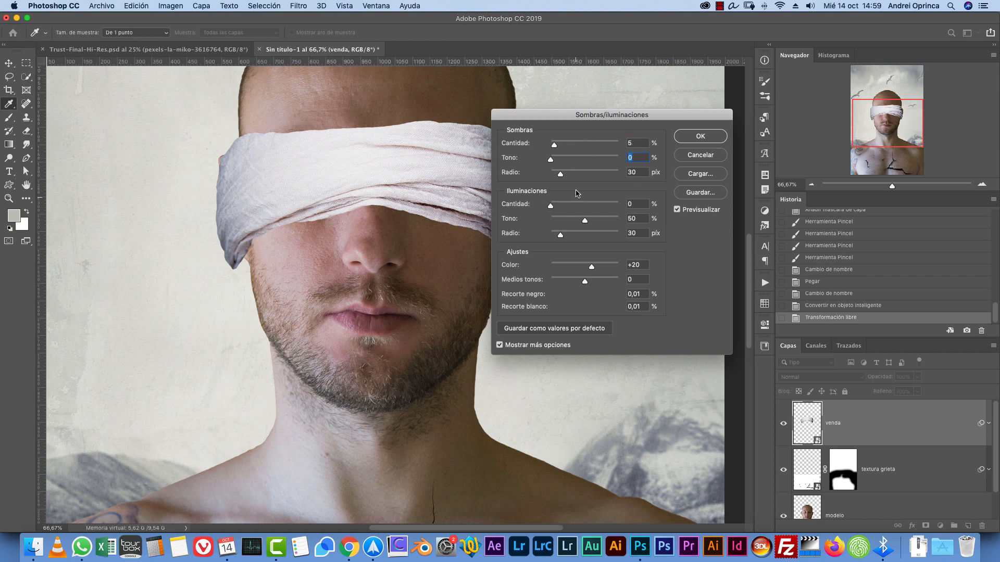
key("Tab")
type("0")
left_click_drag(555, 146, 550, 146)
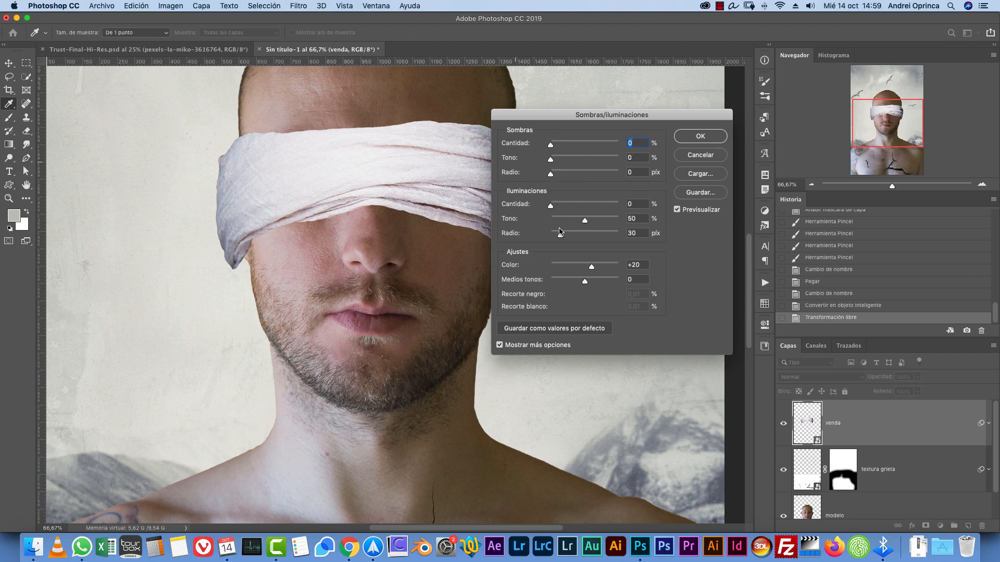
left_click(500, 346)
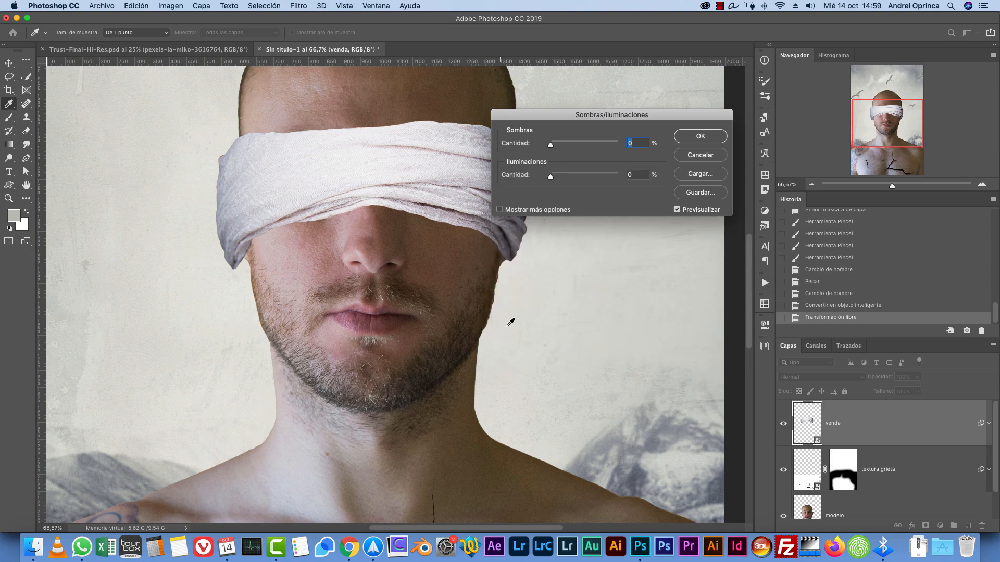
left_click(500, 210)
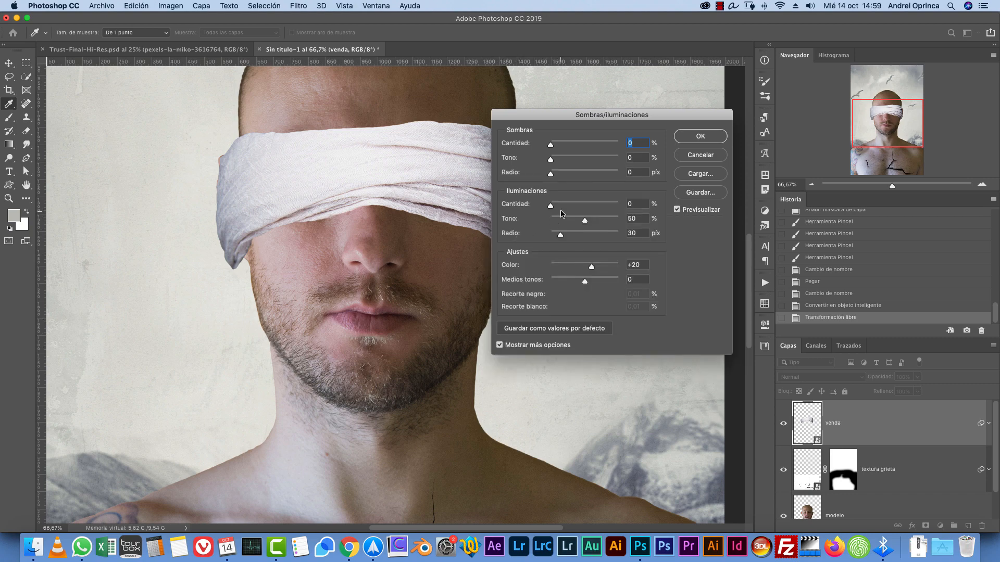
- Try Highlights at 52% amount, 60% tone and 40 px radius on the blindfold
left_click_drag(551, 205, 569, 206)
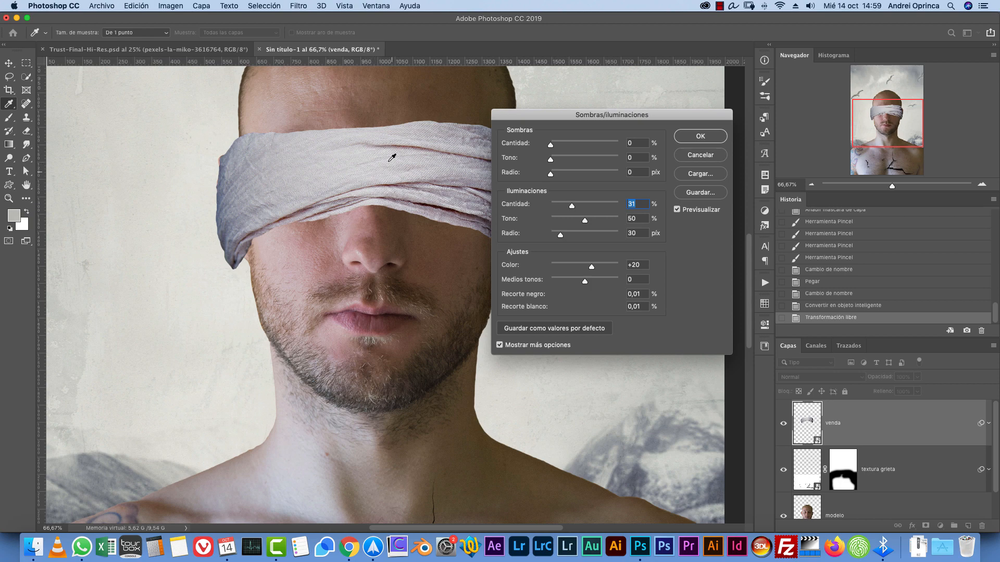
left_click(566, 221)
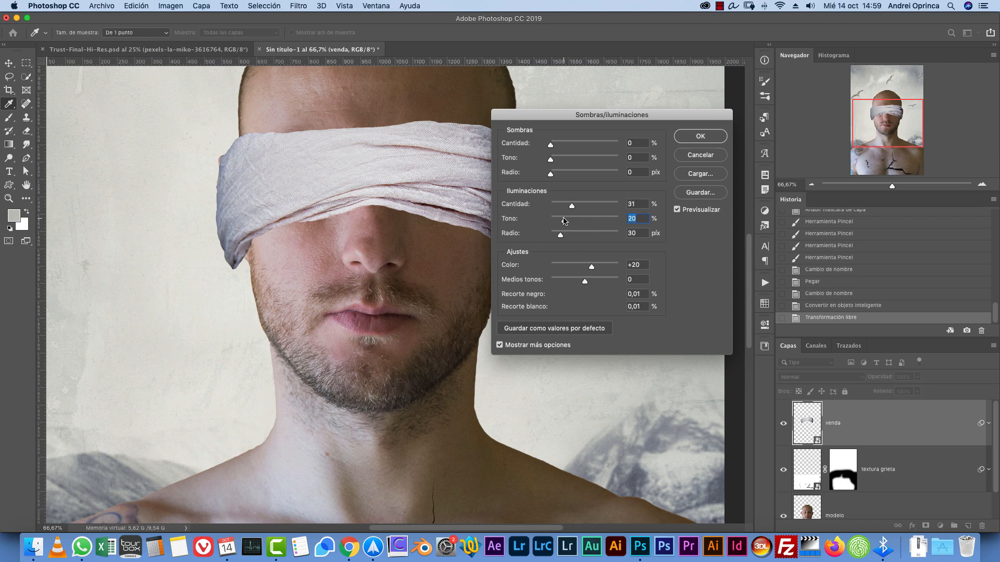
left_click(589, 233)
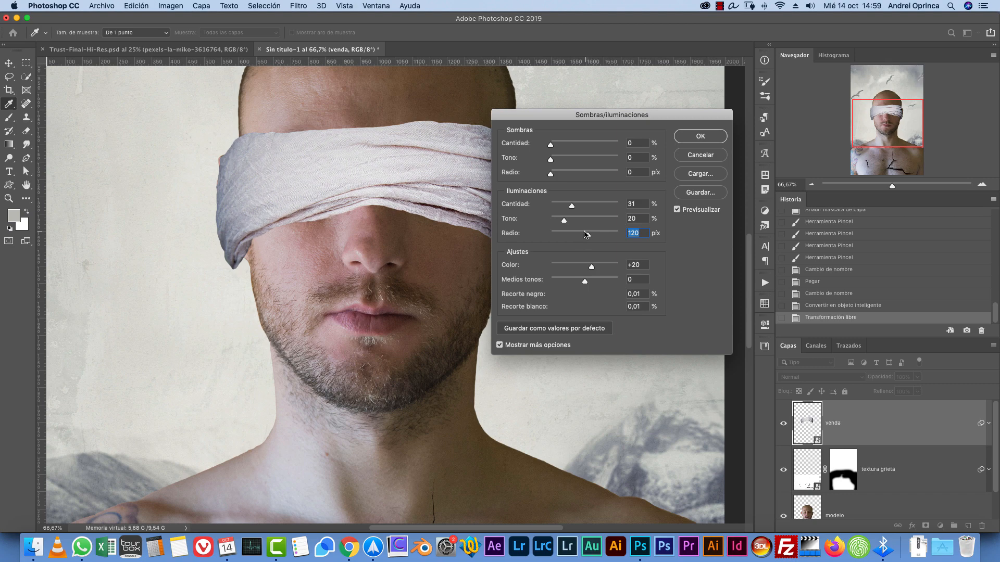
left_click(564, 234)
left_click(569, 218)
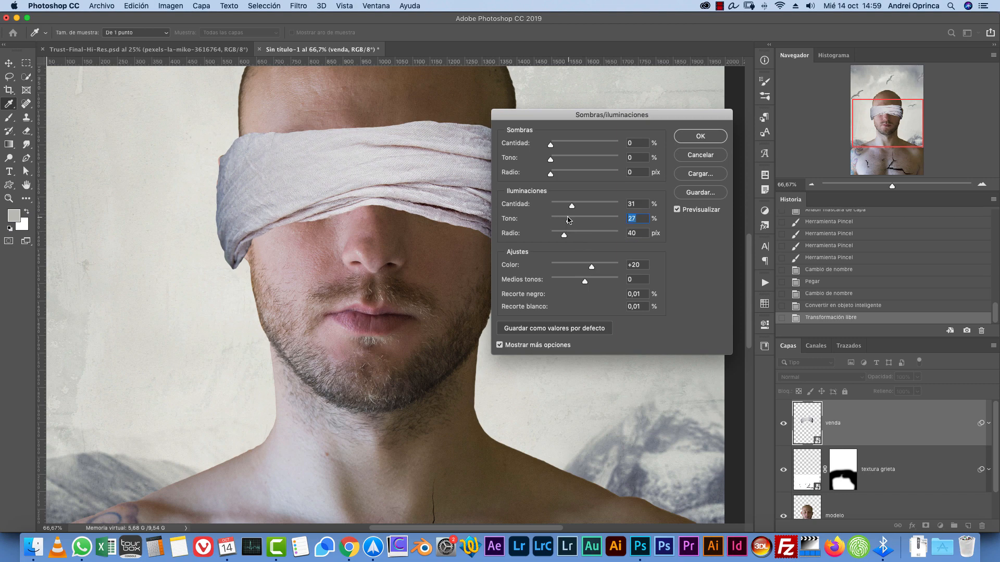
left_click(586, 204)
left_click(592, 219)
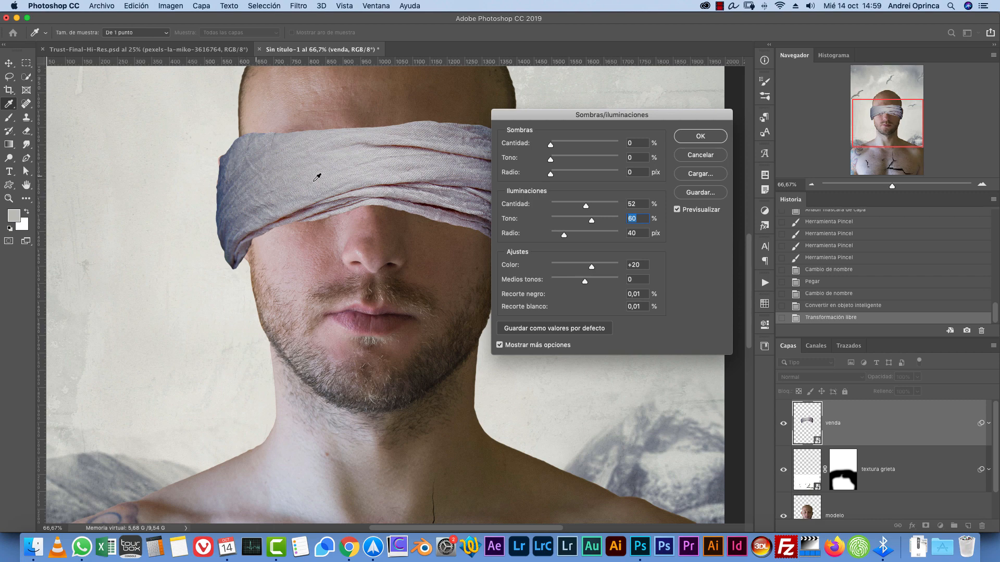
- Apply Highlights of 20% amount, 24% tone and 59 px radius to the blindfold and compare it with and without the filter
left_click(567, 219)
left_click(565, 206)
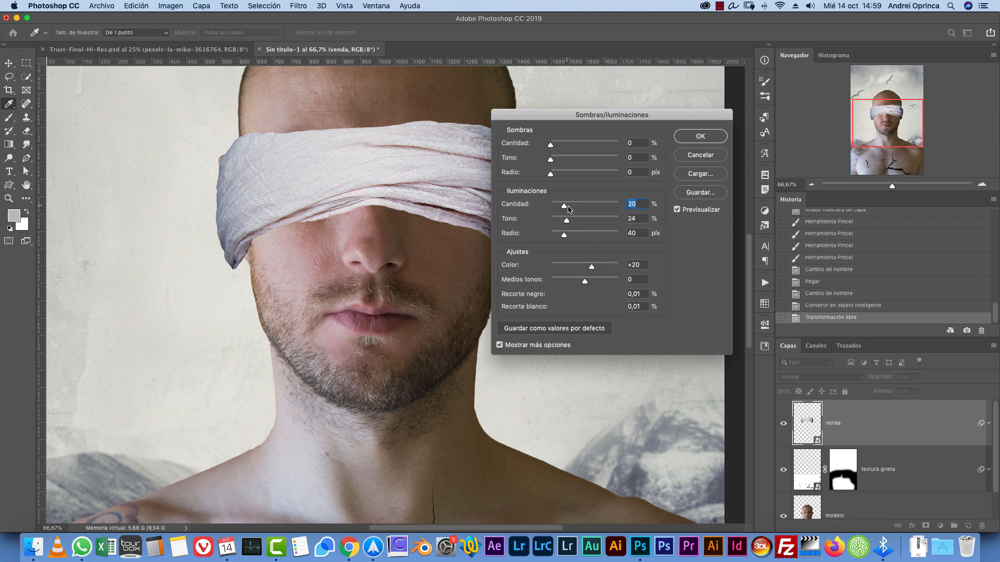
left_click(571, 234)
left_click(677, 209)
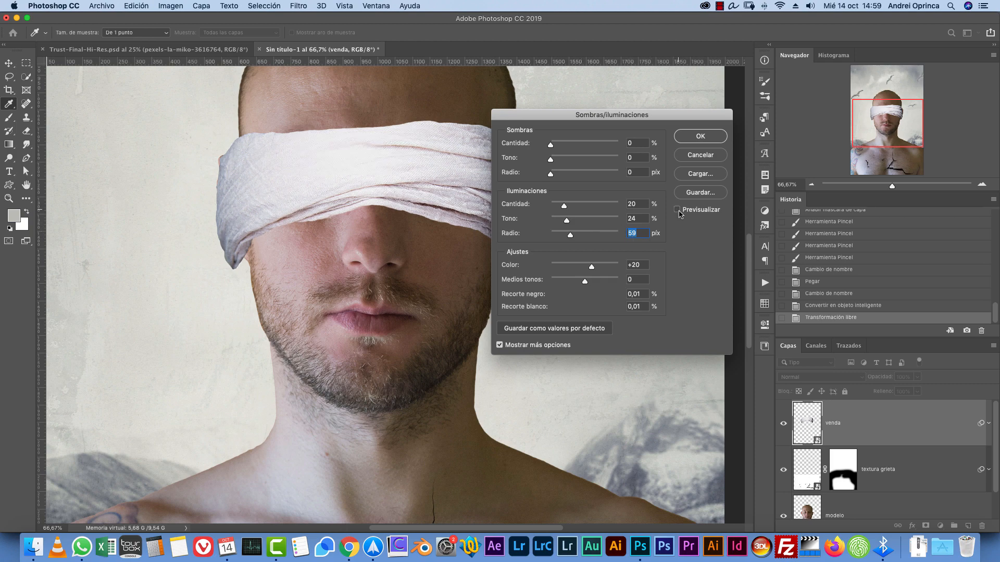
left_click(677, 209)
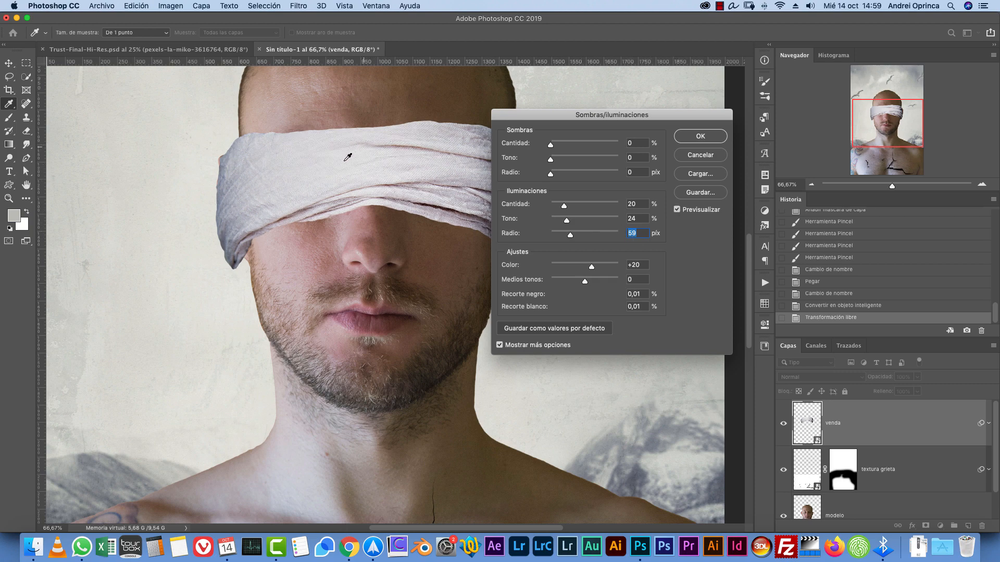
left_click(699, 137)
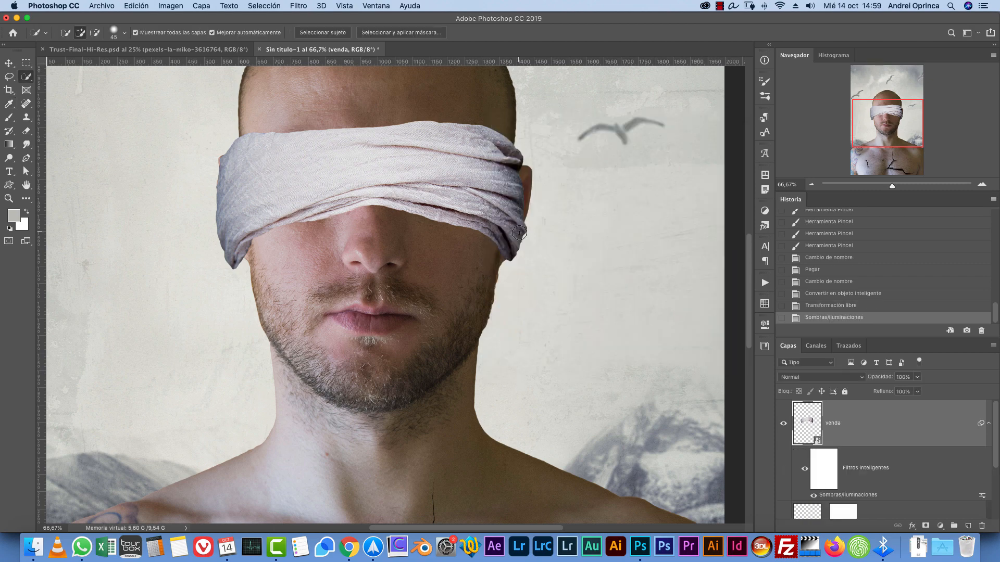
left_click(804, 468)
left_click(805, 468)
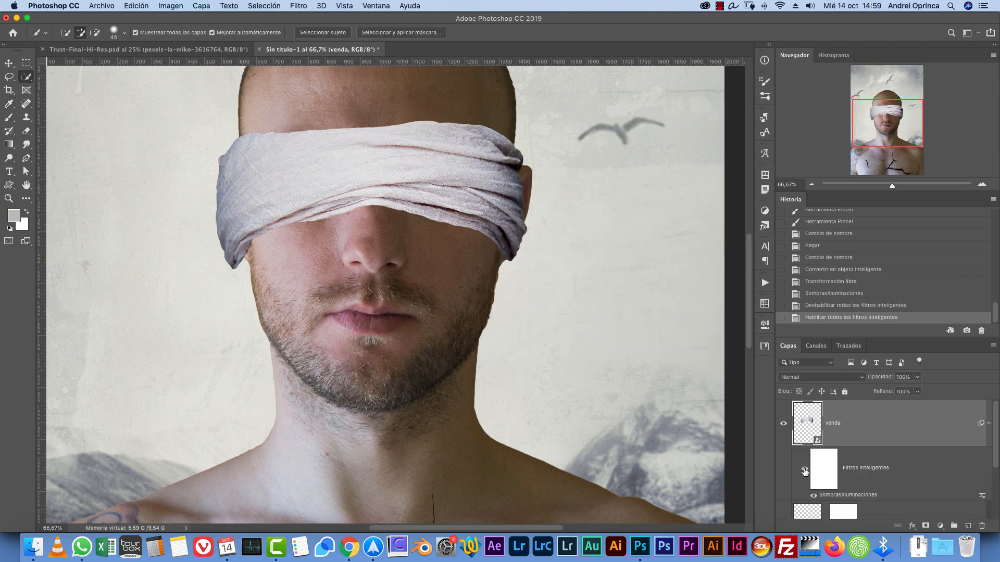
left_click(987, 424)
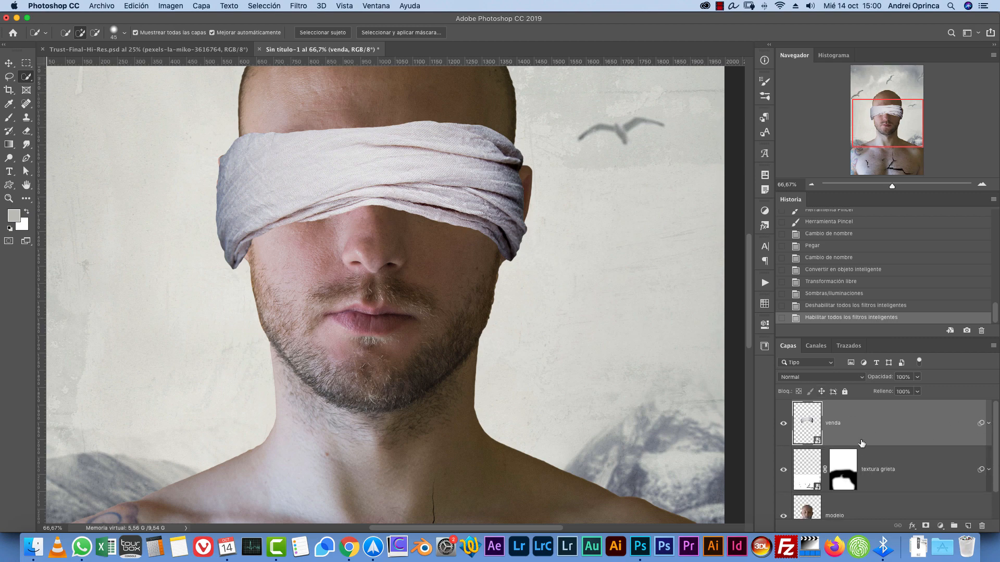
- Warp the blindfold, pulling its four corners and left side inward to follow the width of the head
key("super+t")
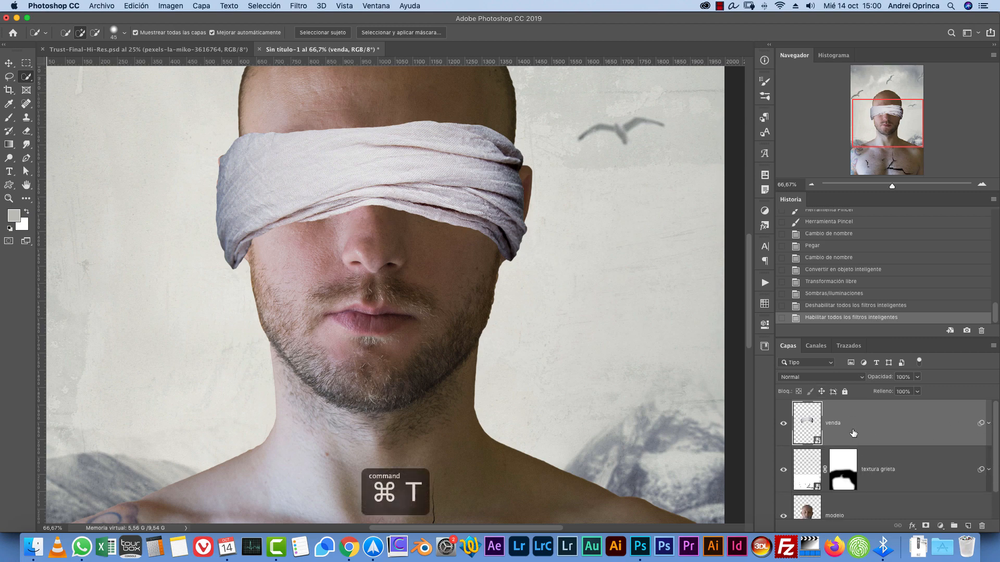
left_click(982, 184)
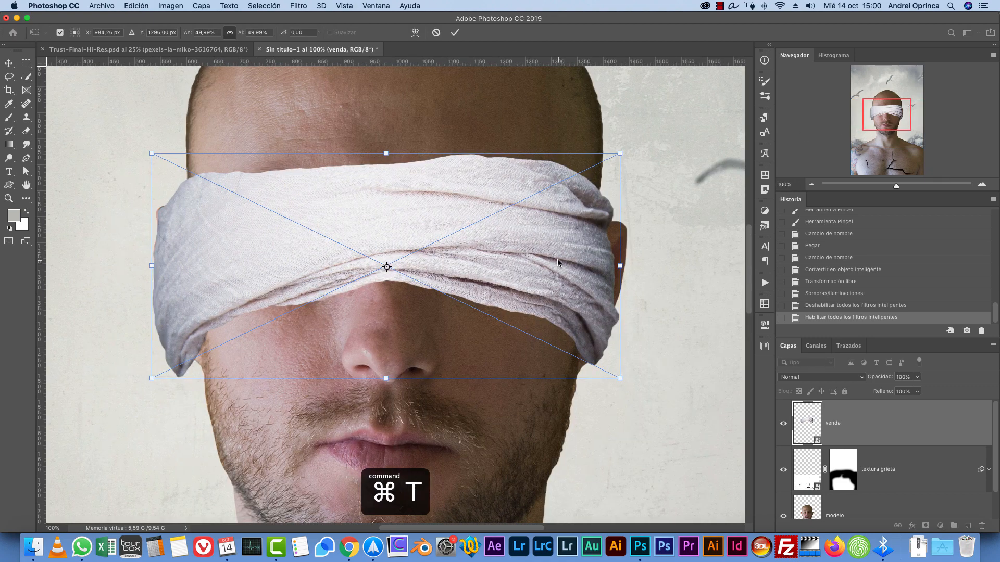
right_click(559, 259)
left_click(601, 332)
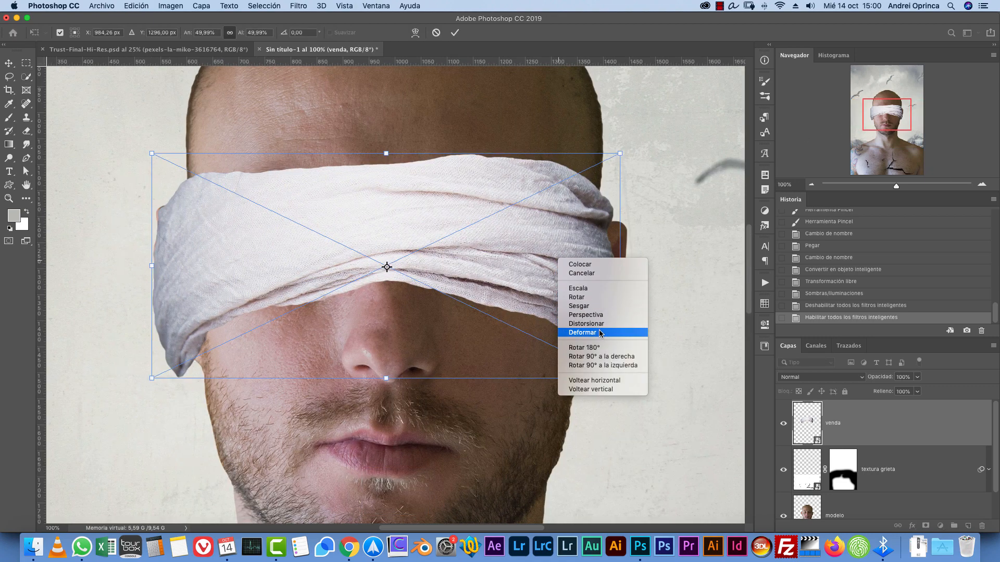
left_click_drag(622, 380, 604, 380)
left_click_drag(622, 155, 613, 157)
left_click_drag(152, 382, 179, 376)
mouse_move(151, 154)
left_mouse_down()
mouse_move(168, 155)
mouse_move(156, 156)
left_mouse_up()
left_click_drag(156, 256, 162, 255)
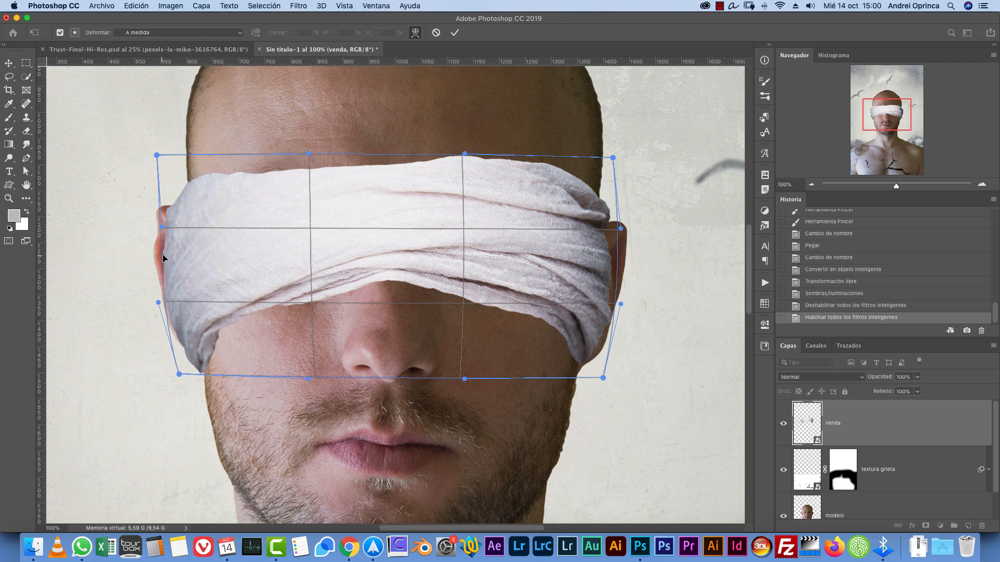
- Raise the blindfold's lower corners, adjust its upper edge across the forehead, and apply the warp
left_click_drag(179, 375, 175, 351)
left_click_drag(603, 378, 608, 366)
left_click_drag(542, 160, 544, 169)
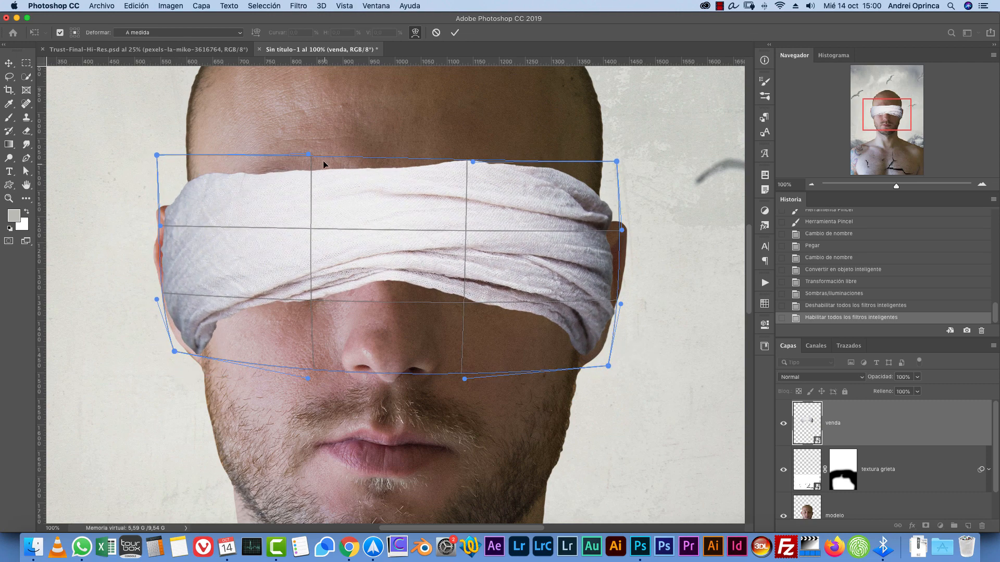
left_click_drag(323, 163, 322, 155)
left_click_drag(481, 178, 480, 171)
key("Return")
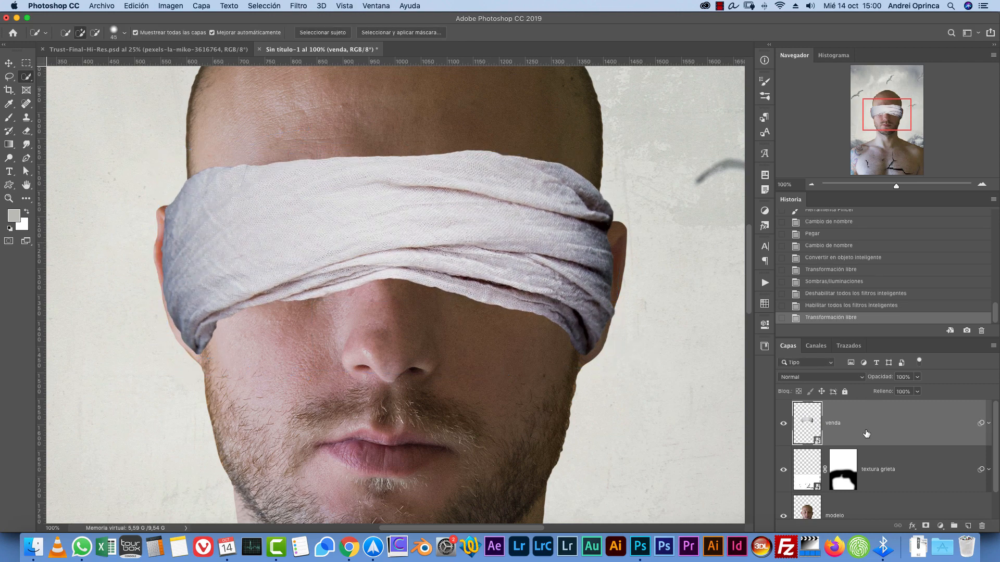
- Add a layer mask to the modelo layer and prepare the Brush with black as the painting colour
left_click(856, 509)
left_click(925, 527)
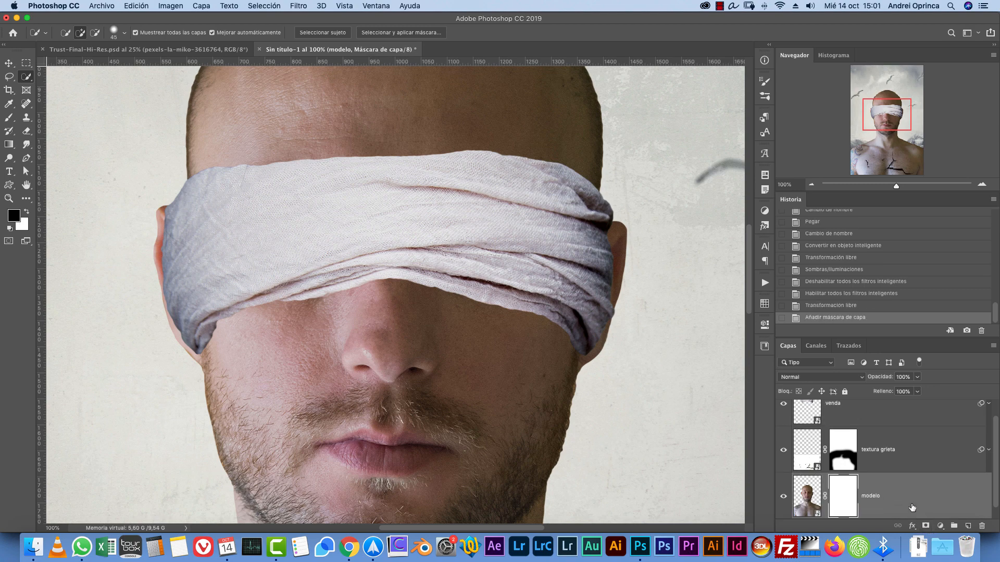
key("d")
key("b")
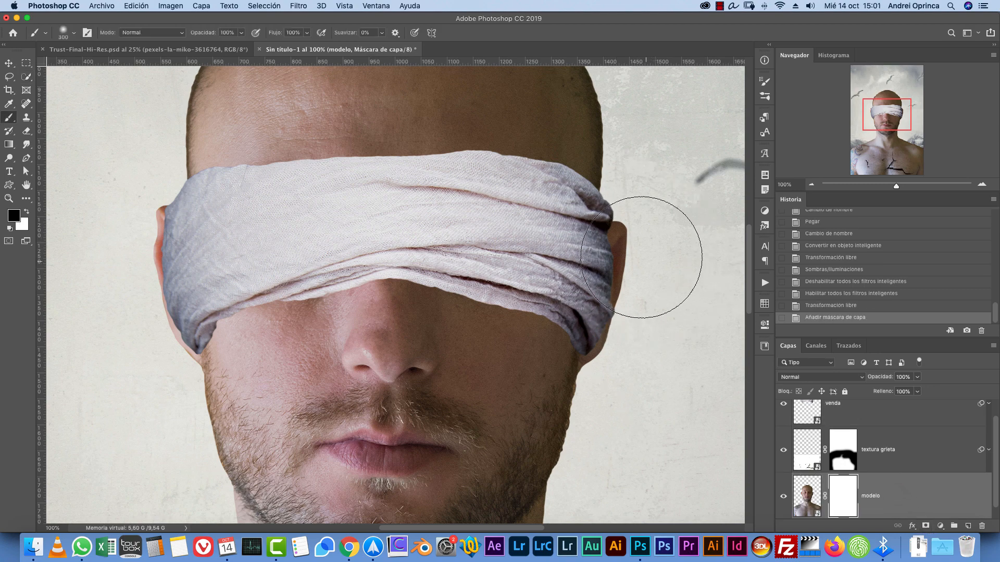
- Reduce the brush to about 39 px and paint black on the modelo mask to hide both ears beside the blindfold
key("bracketleft")
key("bracketleft")
key("bracketleft")
key("bracketleft")
key("bracketleft")
key("bracketleft")
key("bracketleft")
key("bracketleft")
key("bracketleft")
key("bracketleft")
key("bracketleft")
key("bracketleft")
left_click_drag(634, 235, 627, 292)
left_click_drag(632, 237, 628, 294)
mouse_move(626, 302)
left_mouse_down()
mouse_move(625, 343)
mouse_move(588, 365)
left_mouse_up()
right_click(621, 319)
key("Return")
right_click(593, 353)
key("Escape")
mouse_move(189, 370)
left_mouse_down()
mouse_move(152, 269)
mouse_move(167, 195)
left_mouse_up()
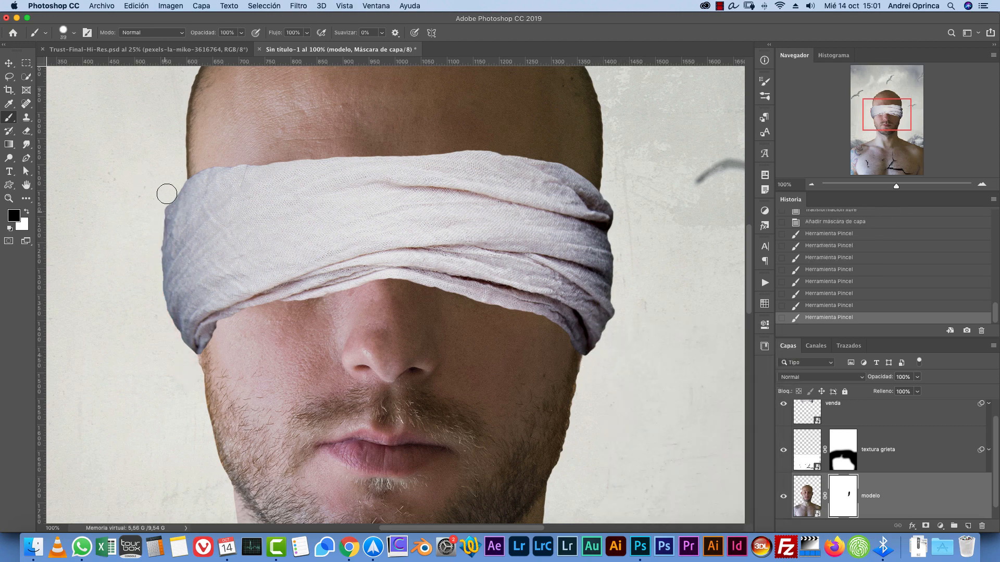
- Create an empty layer directly below the modelo layer for stray beard hairs along the cheek
scroll(488, 343, "left", 2)
scroll(488, 343, "up", 1)
left_click(720, 6)
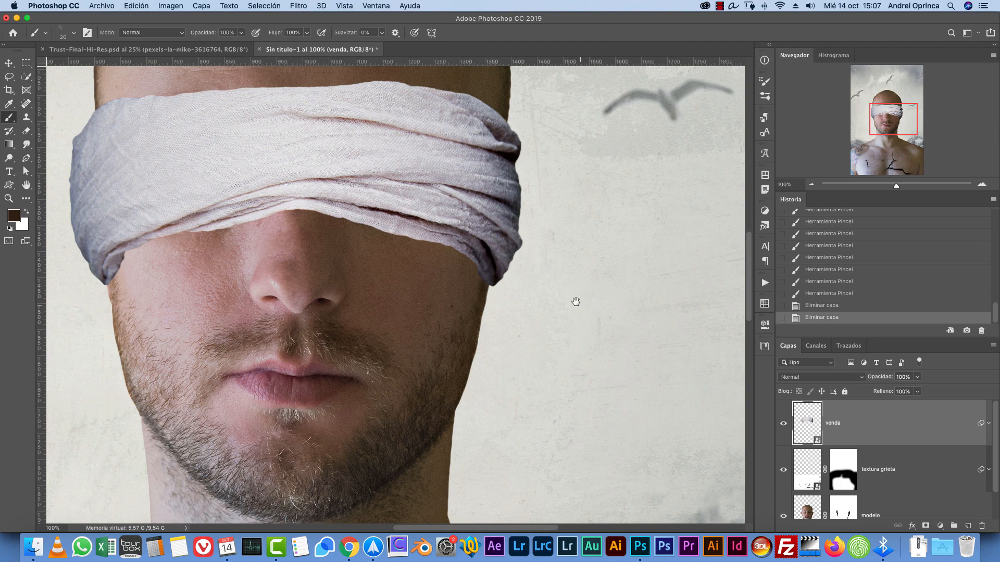
scroll(576, 299, "left", 3)
scroll(576, 299, "down", 2)
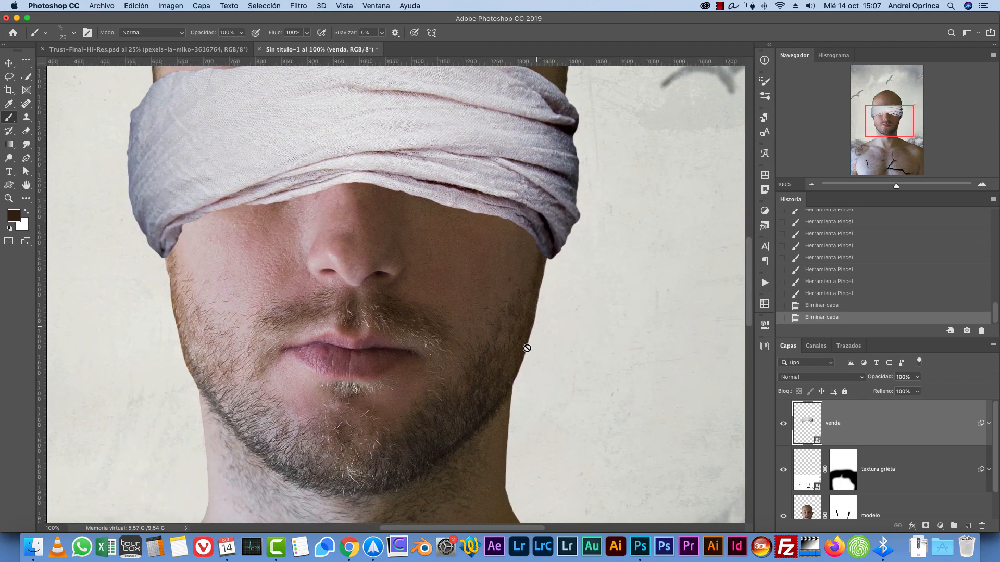
key("super+plus")
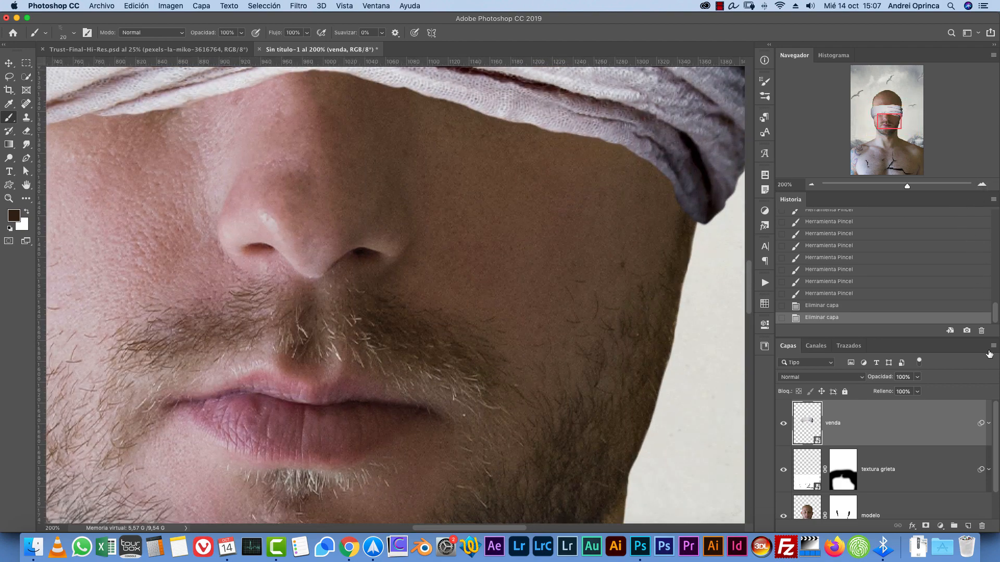
scroll(996, 430, "down", 2)
left_click(968, 526)
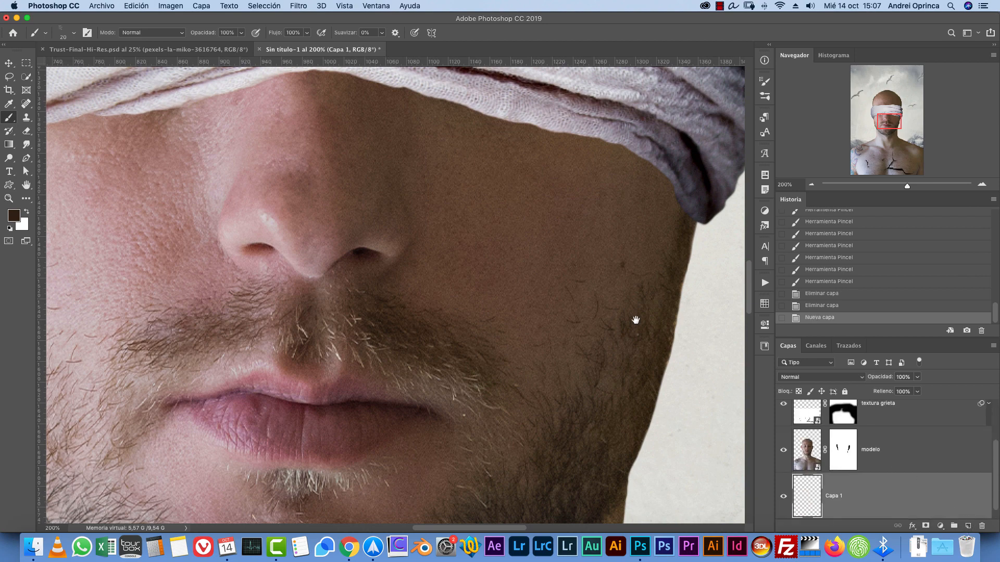
mouse_move(497, 299)
left_mouse_down()
mouse_move(339, 312)
mouse_move(209, 296)
left_mouse_up()
key("super+r")
- Set the brush to the Hard Round tip from General Brushes with a size of 1 px
right_click(430, 303)
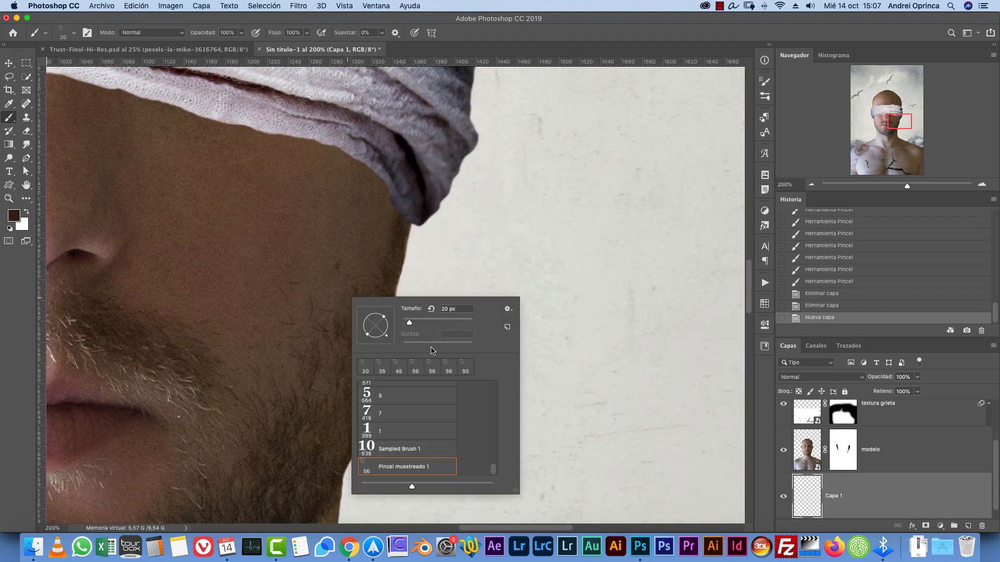
scroll(499, 470, "up", 10)
left_click(392, 389)
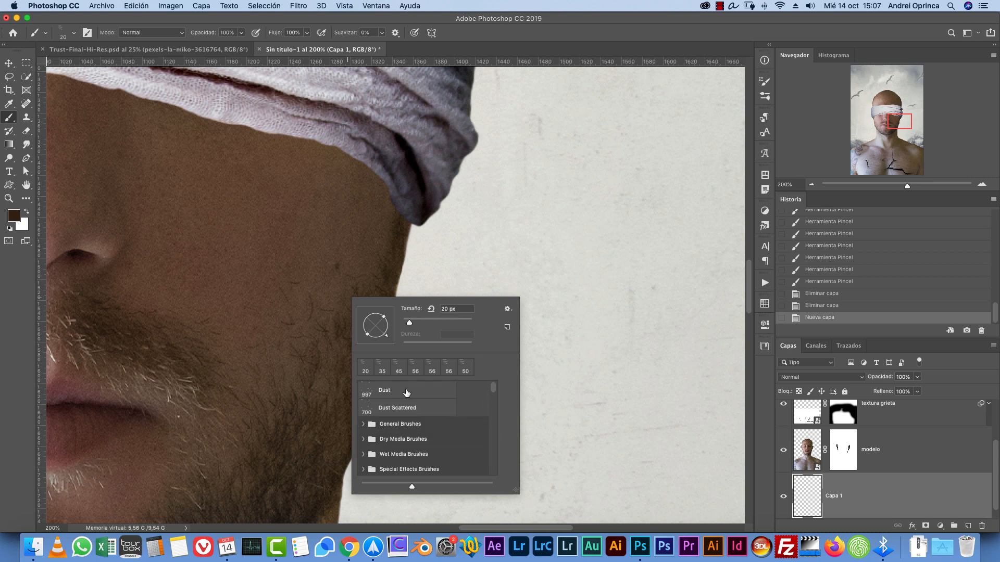
left_click(363, 426)
left_click(404, 458)
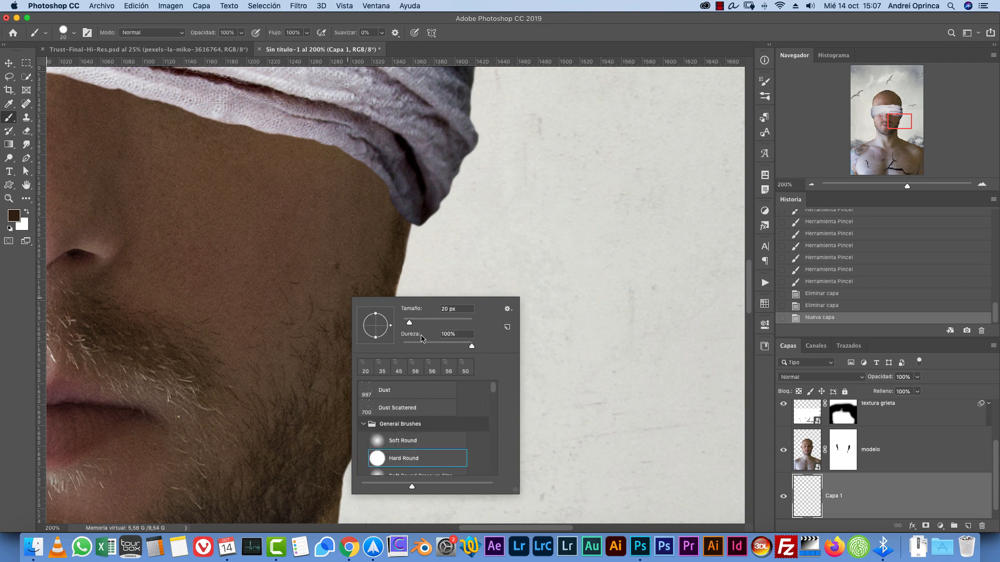
mouse_move(417, 345)
left_mouse_down()
mouse_move(436, 346)
mouse_move(404, 323)
left_mouse_up()
left_click(888, 473)
left_click(764, 82)
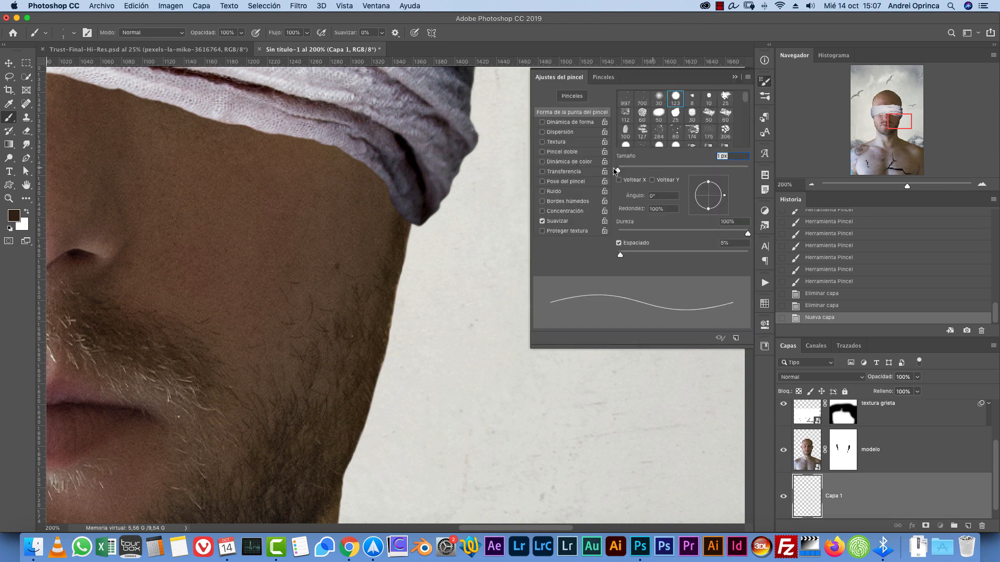
left_click(735, 77)
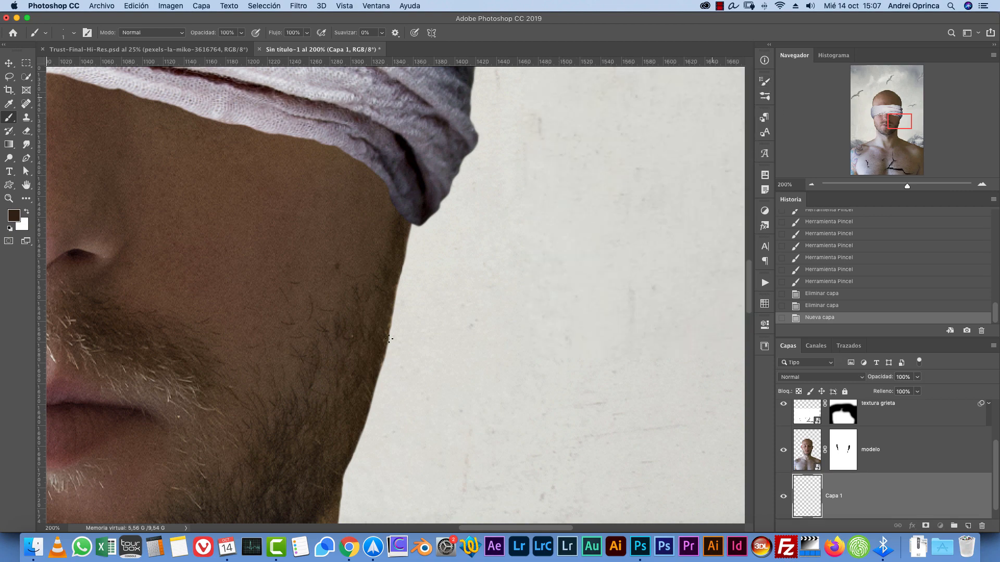
- Try painting fine stray hairs along the bearded edge of the cheek with the 1 px brush
mouse_move(396, 286)
left_mouse_down()
mouse_move(401, 322)
mouse_move(393, 347)
left_mouse_up()
left_click_drag(384, 354, 384, 377)
left_click_drag(373, 385, 372, 409)
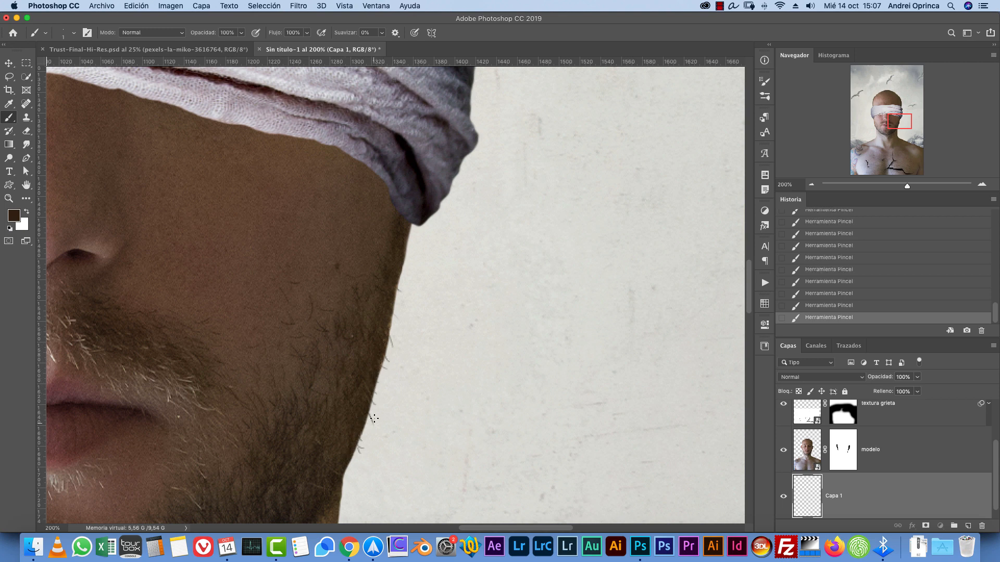
- Clear the painted hairs from the new layer and delete that layer
key("super+a")
key("BackSpace")
key("super+d")
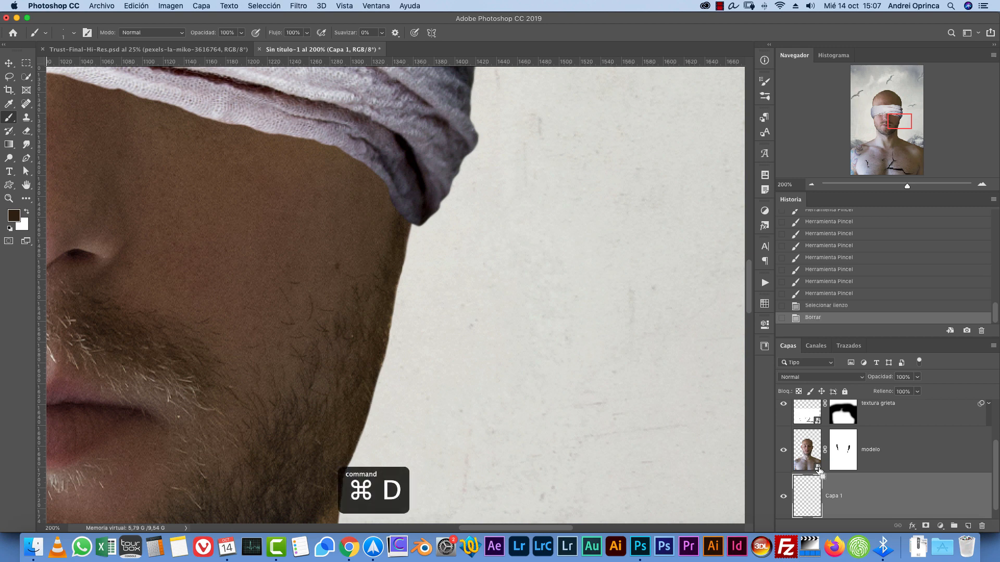
key("BackSpace")
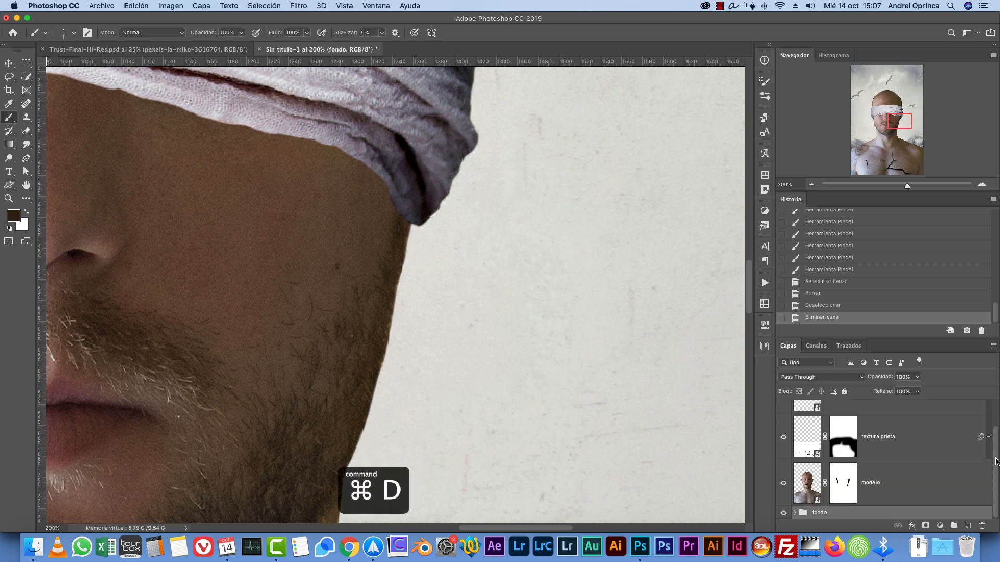
- Create a layer above venda and fill a square marquee beside the bearded cheek with white
left_click(968, 526)
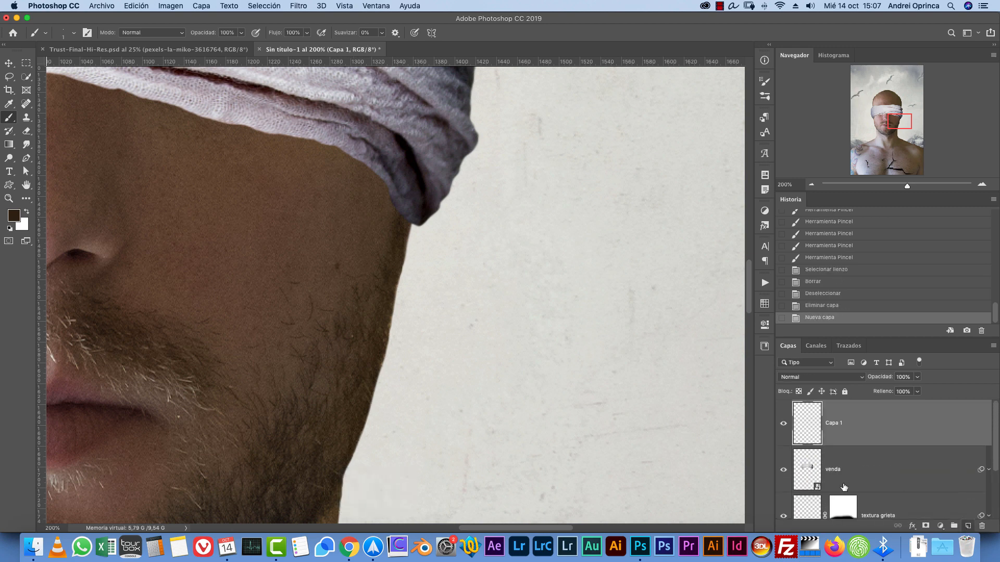
left_click(26, 62)
scroll(411, 273, "down", 4)
scroll(411, 272, "right", 5)
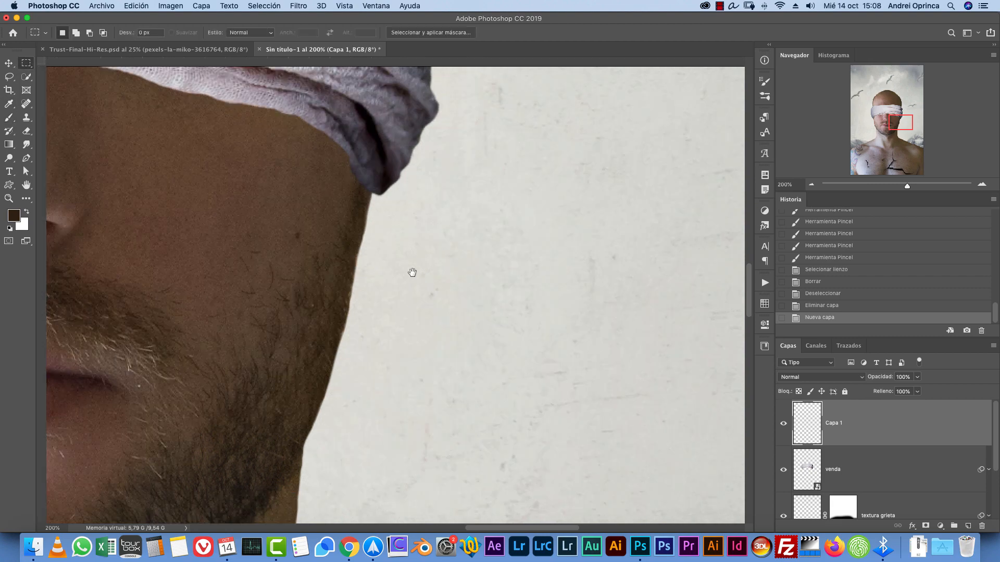
left_click_drag(295, 196, 455, 358)
key("x")
key("alt+BackSpace")
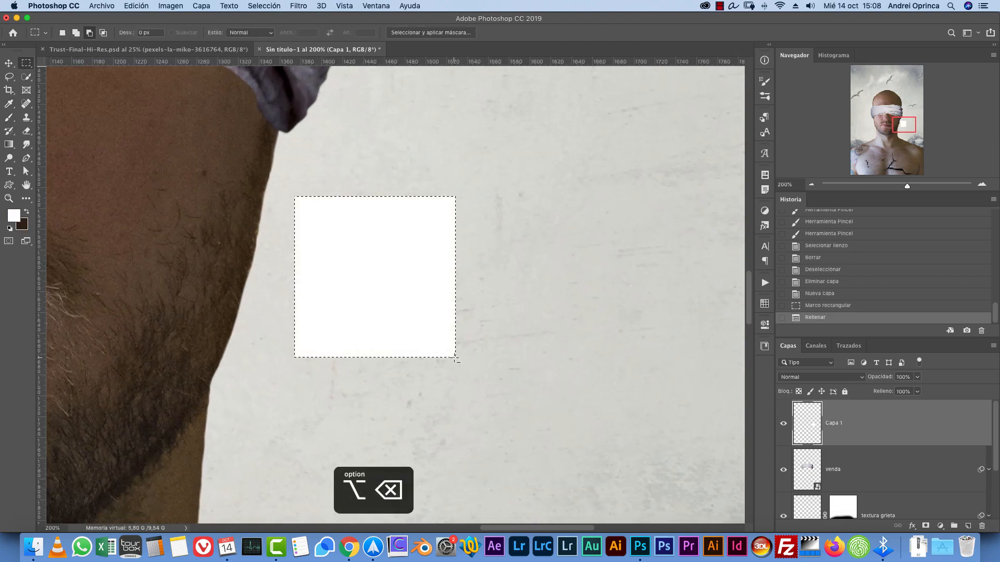
- Prepare the 1 px Hard Round brush with black as the painting colour and deselect the white square
scroll(354, 290, "up", 3)
scroll(354, 291, "left", 3)
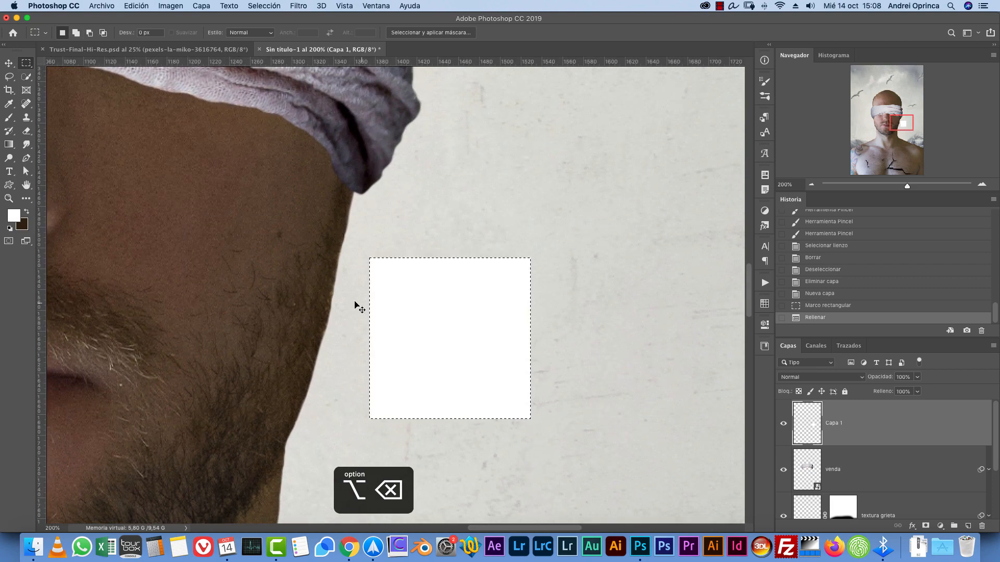
key("b")
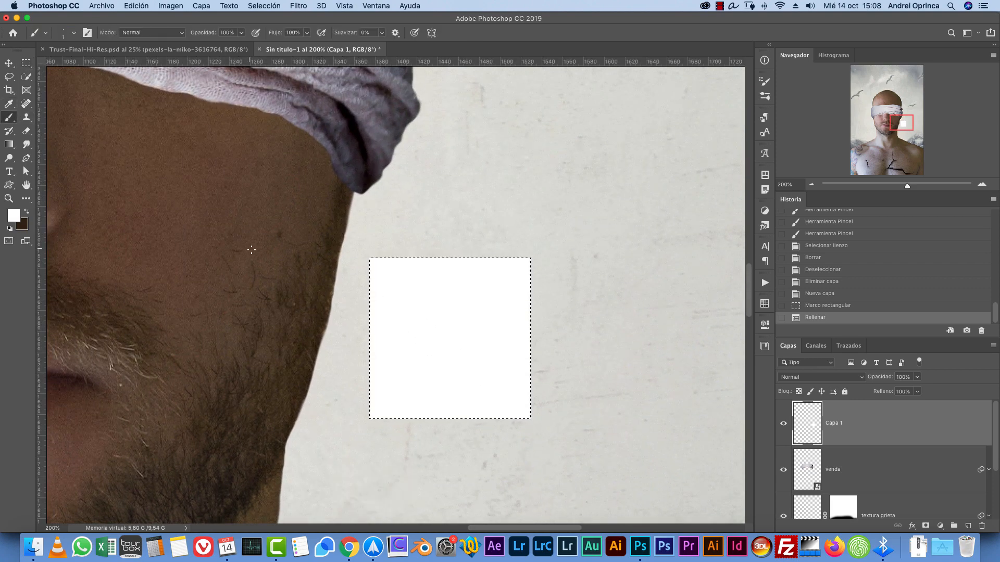
right_click(251, 250)
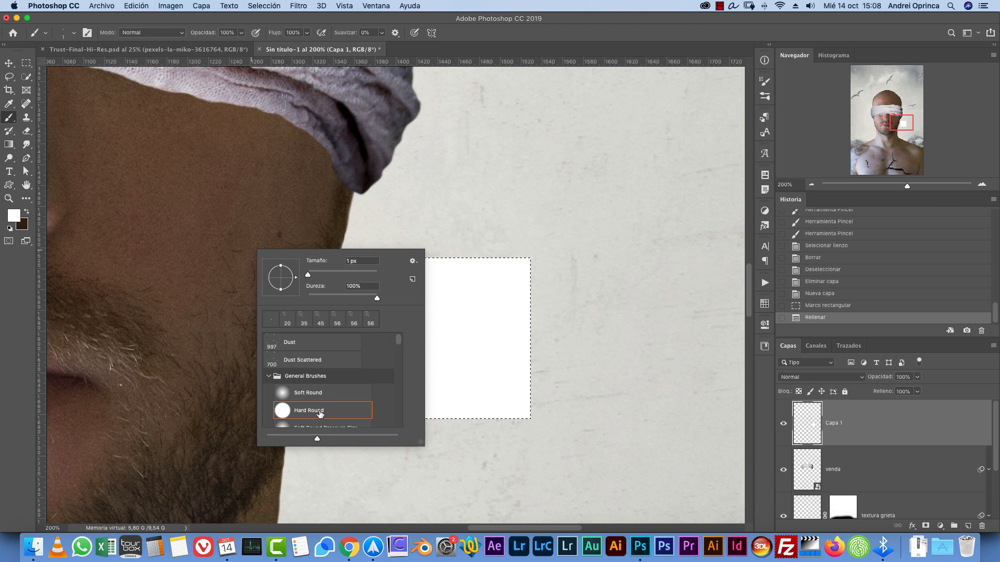
left_click(822, 405)
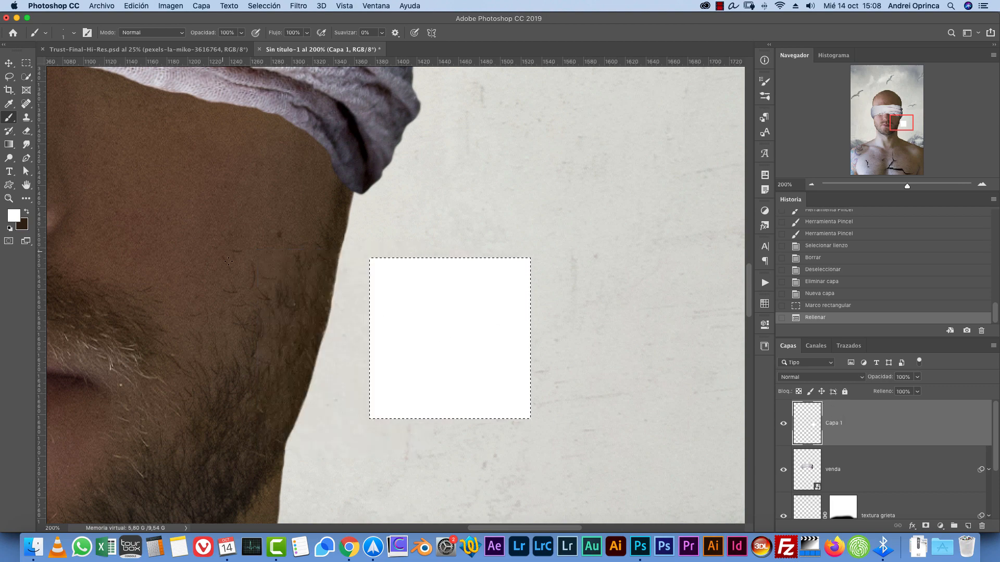
key("x")
key("d")
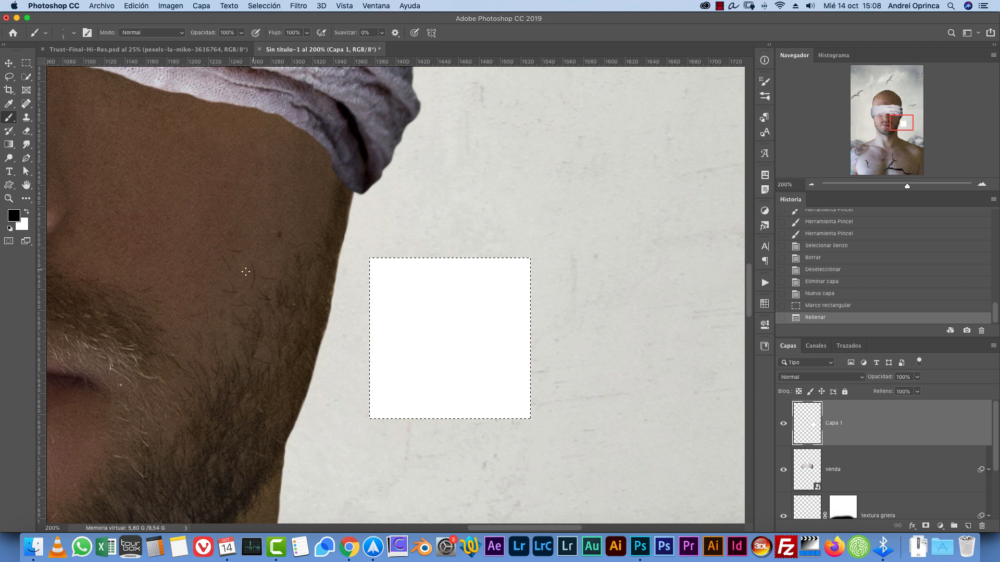
left_click_drag(245, 272, 242, 298)
key("super+d")
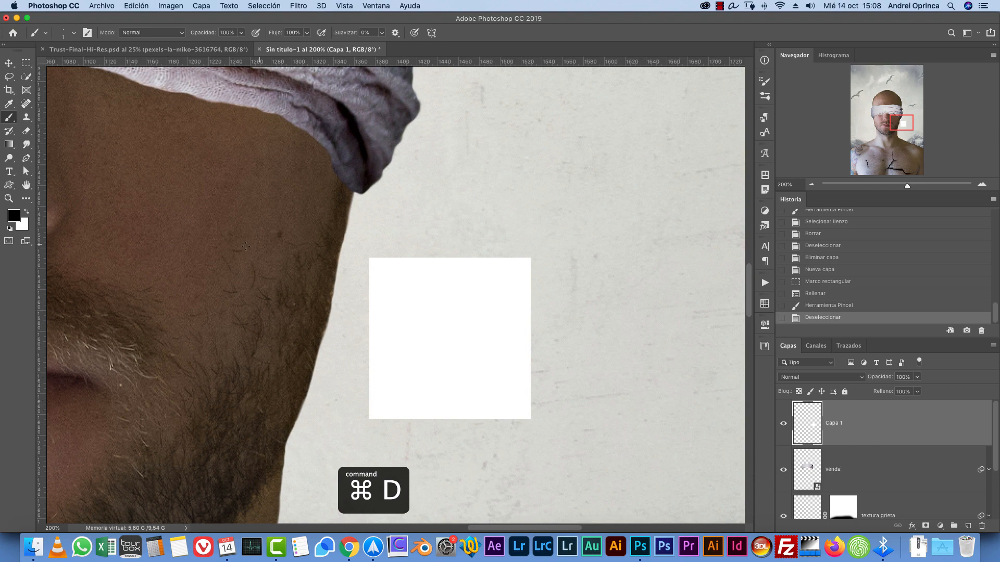
- Try single curved hair strokes on the cheek and in the white square, undoing each one
mouse_move(246, 255)
left_mouse_down()
mouse_move(255, 276)
mouse_move(245, 287)
left_mouse_up()
key("super+z")
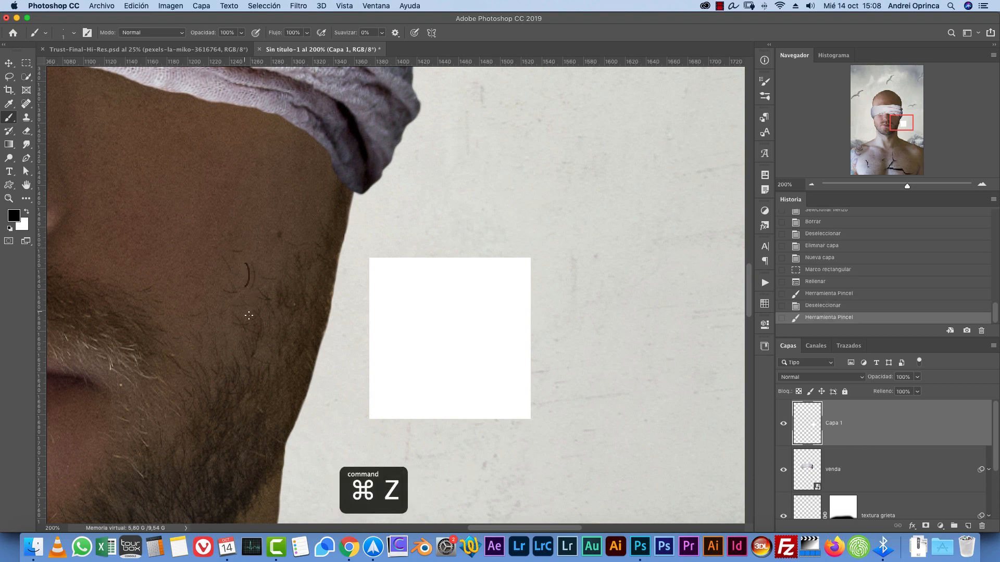
key("super+z")
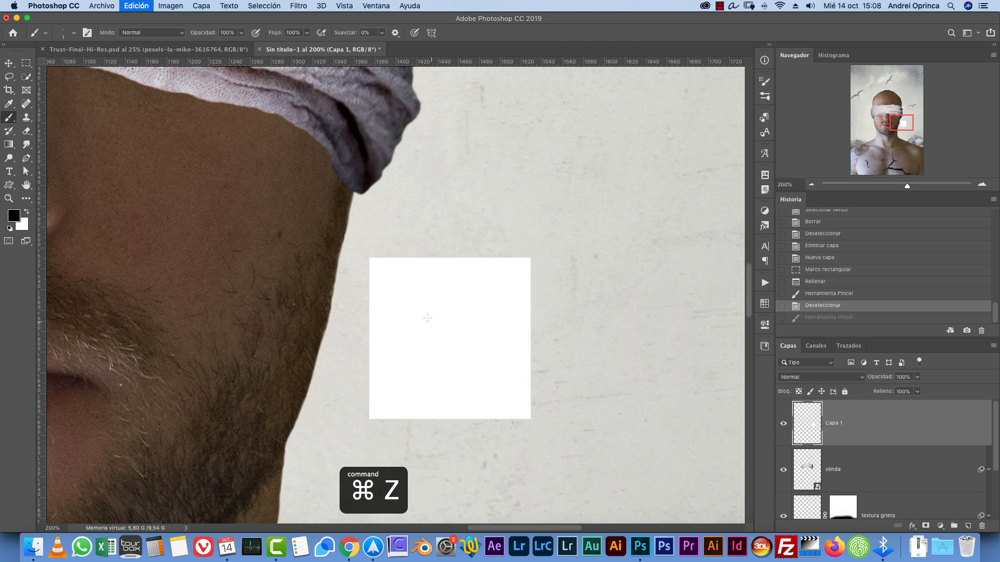
left_click_drag(431, 317, 456, 320)
key("super+z")
key("super+z")
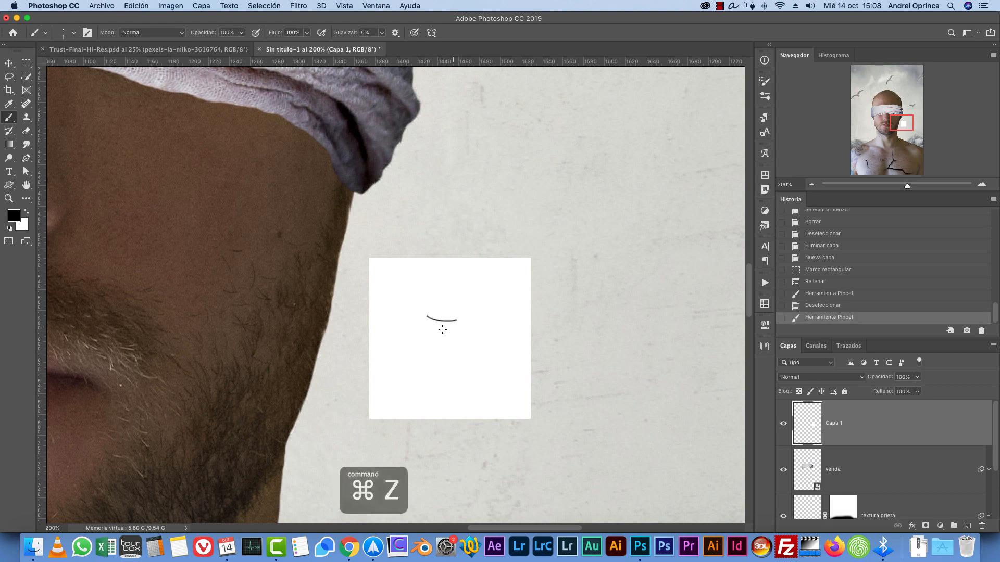
key("super+z")
- Enable Transfer in the brush settings and draw three short fading hair strokes inside the white square
left_click(764, 81)
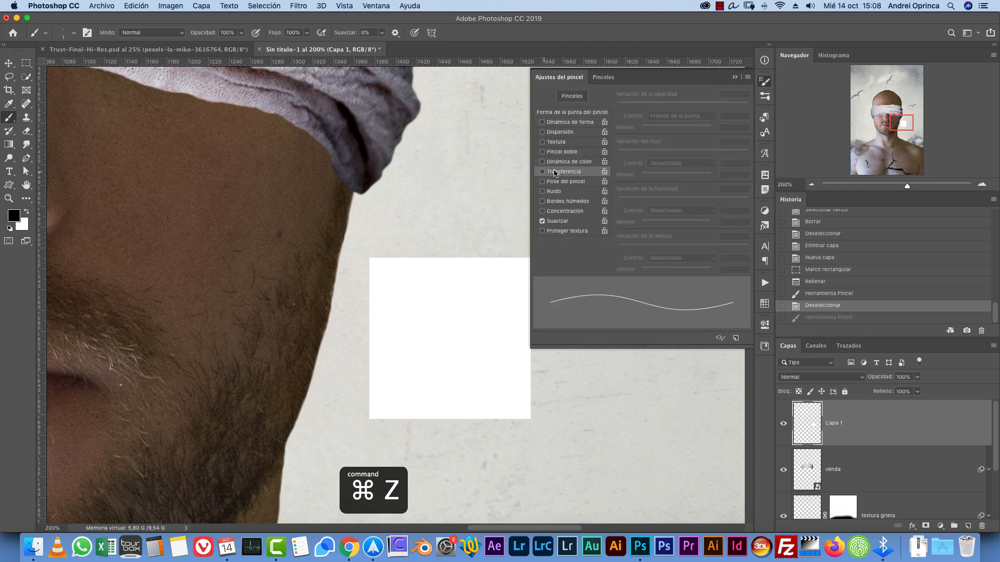
left_click(555, 173)
left_click(735, 77)
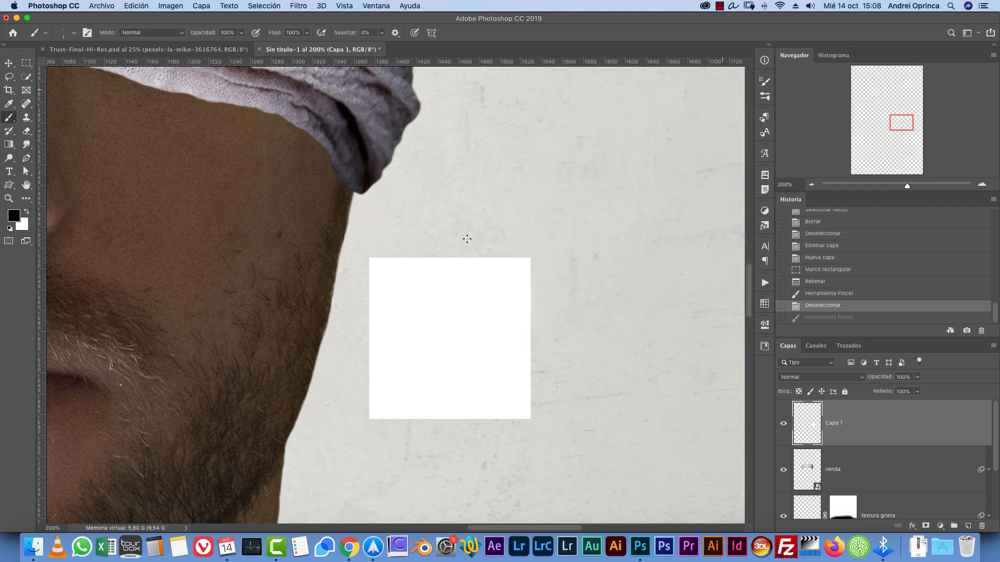
left_click_drag(425, 315, 450, 332)
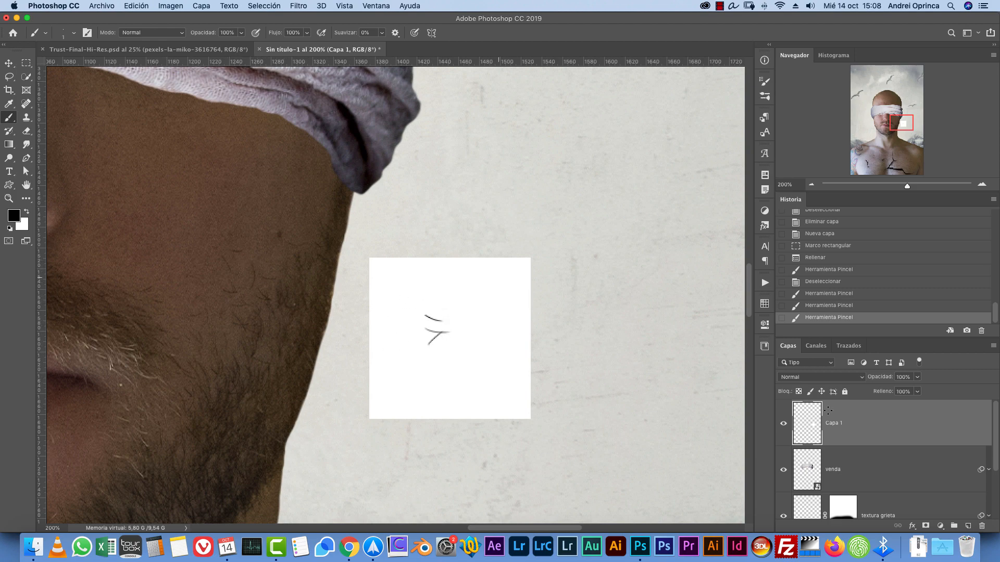
- Define the white square's hair strokes as a brush preset under the suggested name and delete the Capa 1 layer
left_click(806, 424, "super")
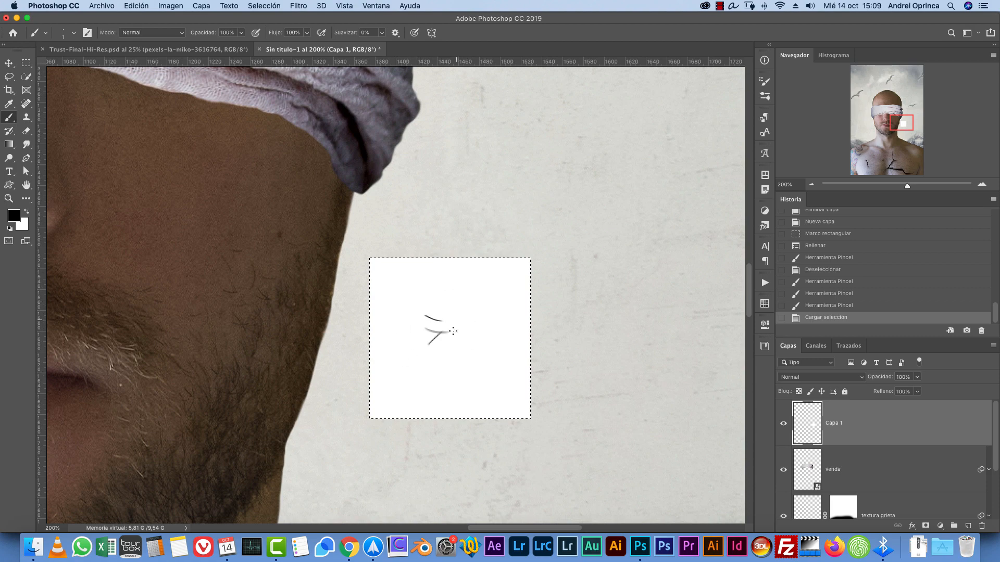
left_click(103, 6)
mouse_move(127, 6)
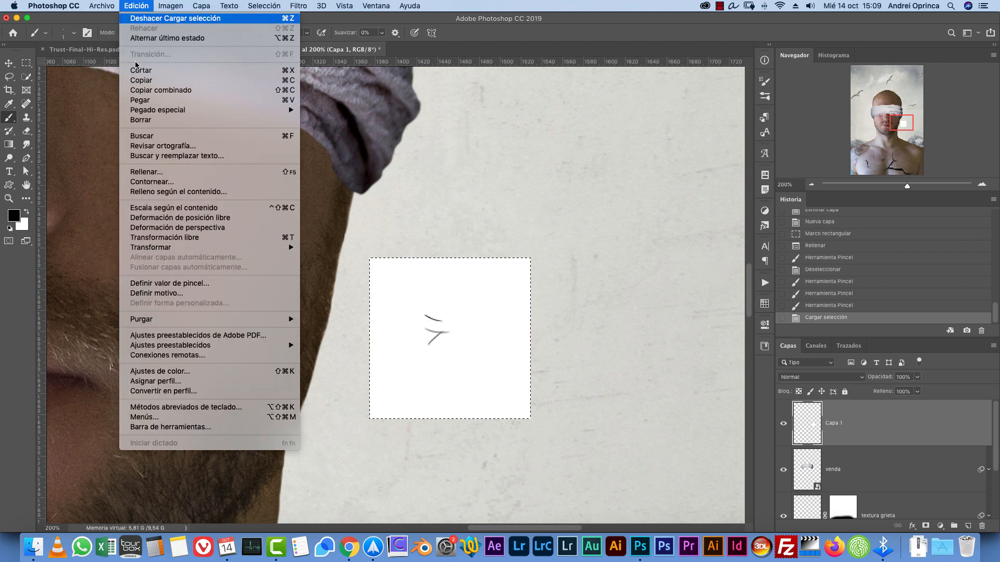
left_click(170, 284)
left_click_drag(475, 246, 641, 209)
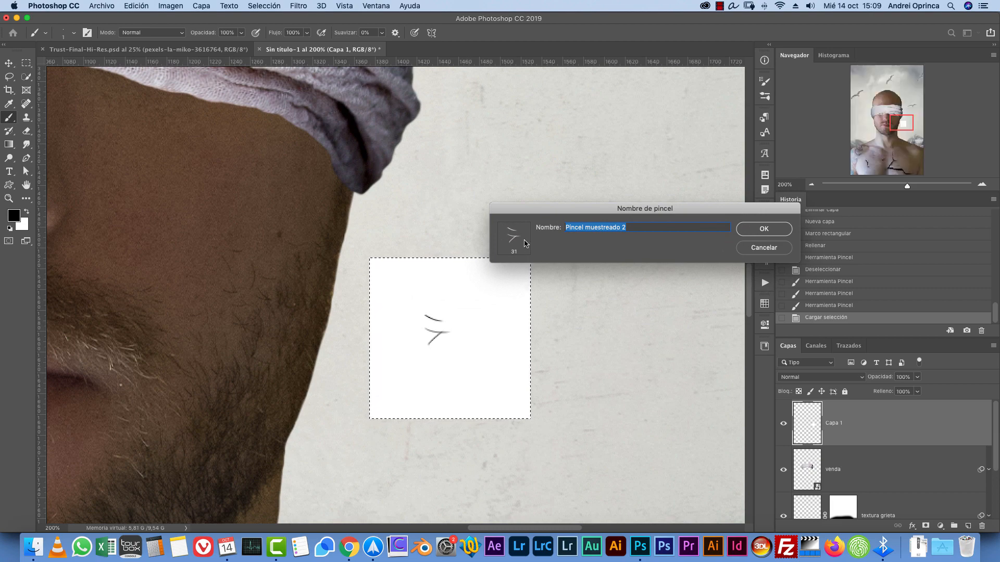
left_click(764, 230)
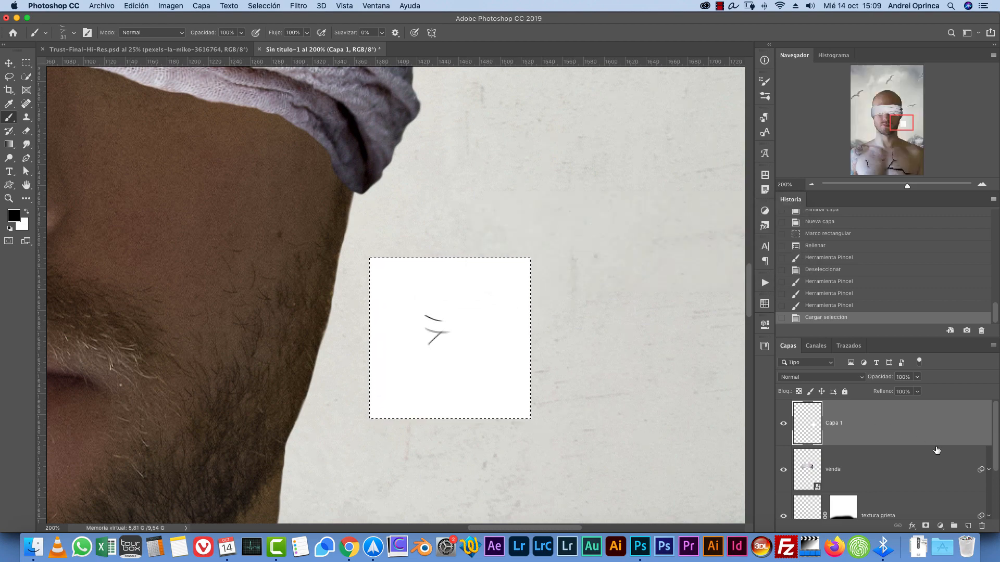
left_click_drag(955, 431, 982, 527)
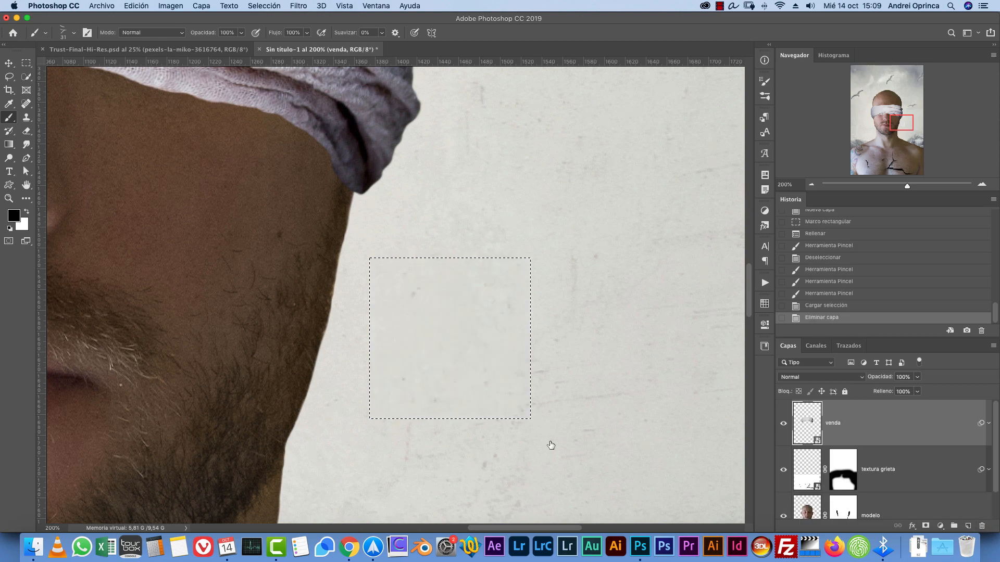
- Clear the selection and add an empty layer directly below the modelo layer for painting with the Brush tool
key("super+d")
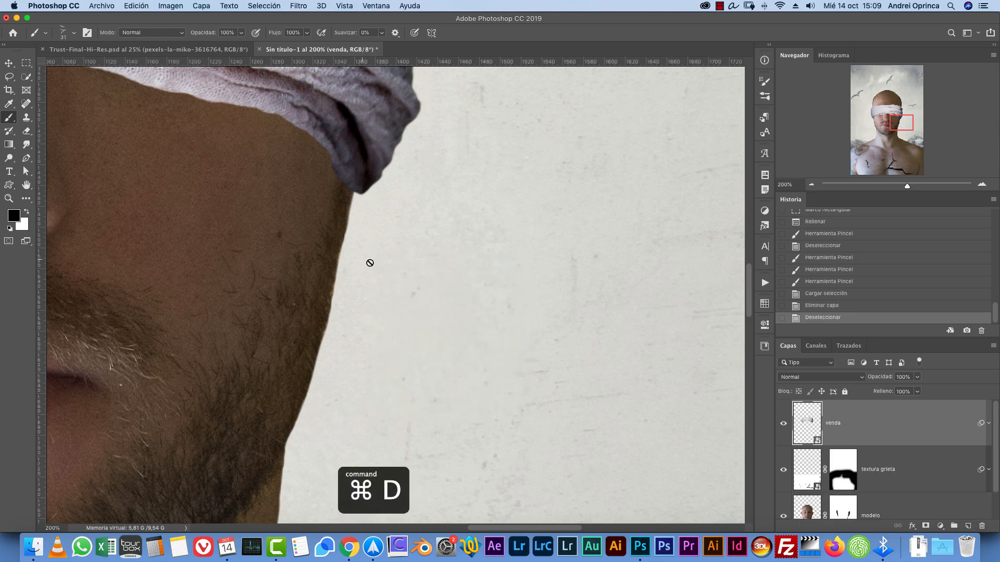
key("v")
scroll(994, 422, "down", 3)
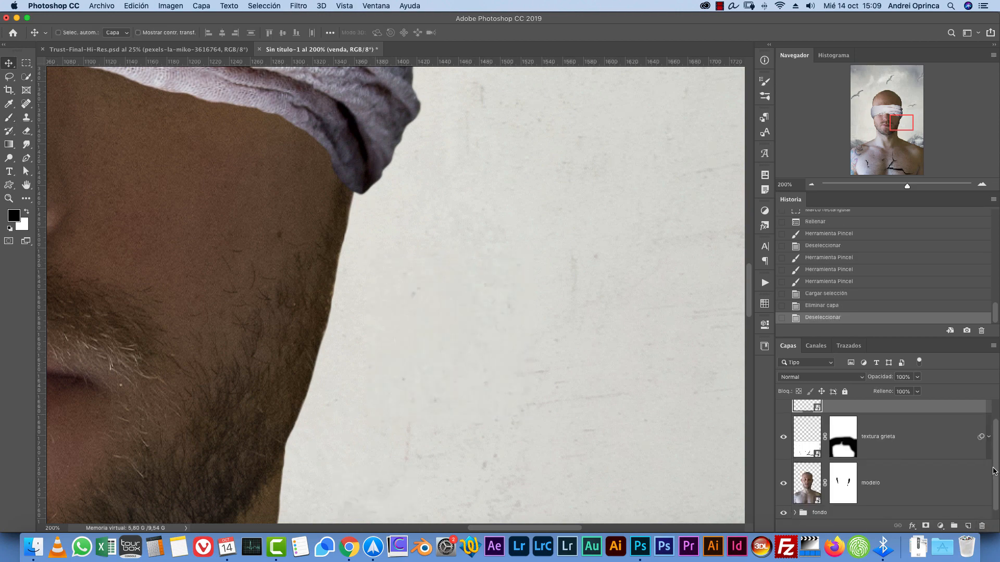
left_click(935, 490)
left_click(968, 527, "super")
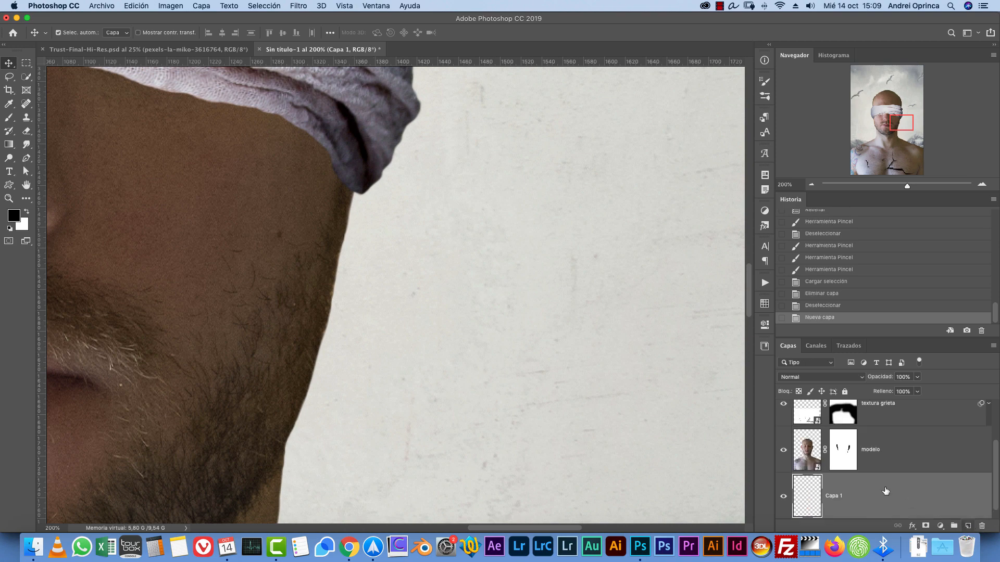
key("b")
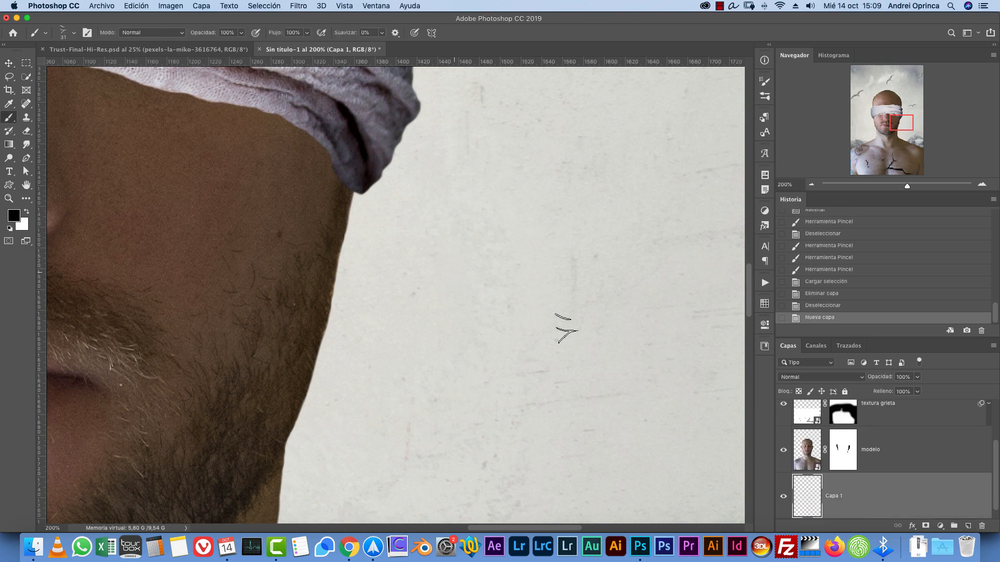
- Try the new hair brush on the background and along the cheek's edge, undoing every stroke
mouse_move(411, 227)
left_mouse_down()
mouse_move(411, 391)
mouse_move(412, 308)
left_mouse_up()
key("super+z")
key("super+z")
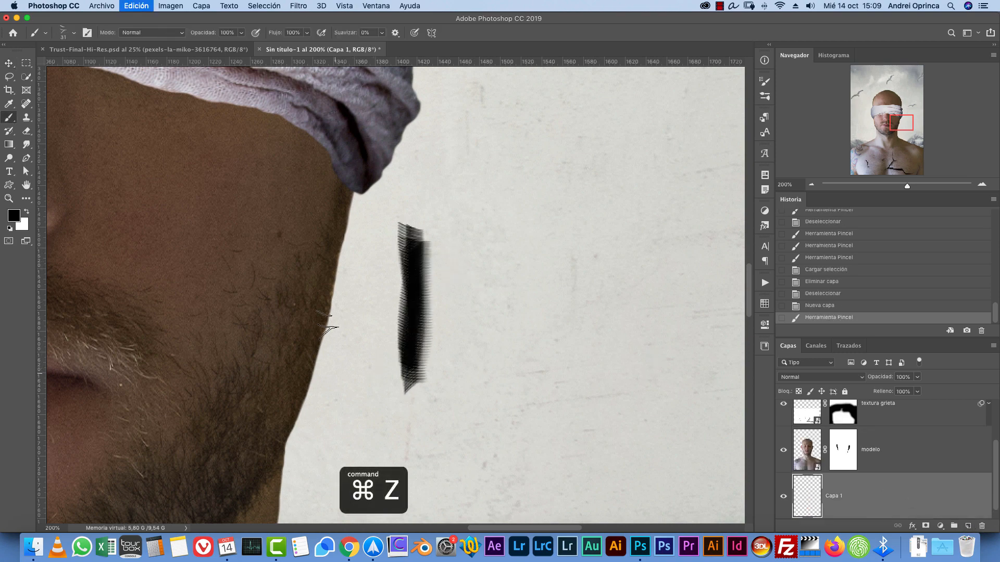
left_click(330, 325)
left_click(333, 283)
left_click(415, 294)
key("super+z")
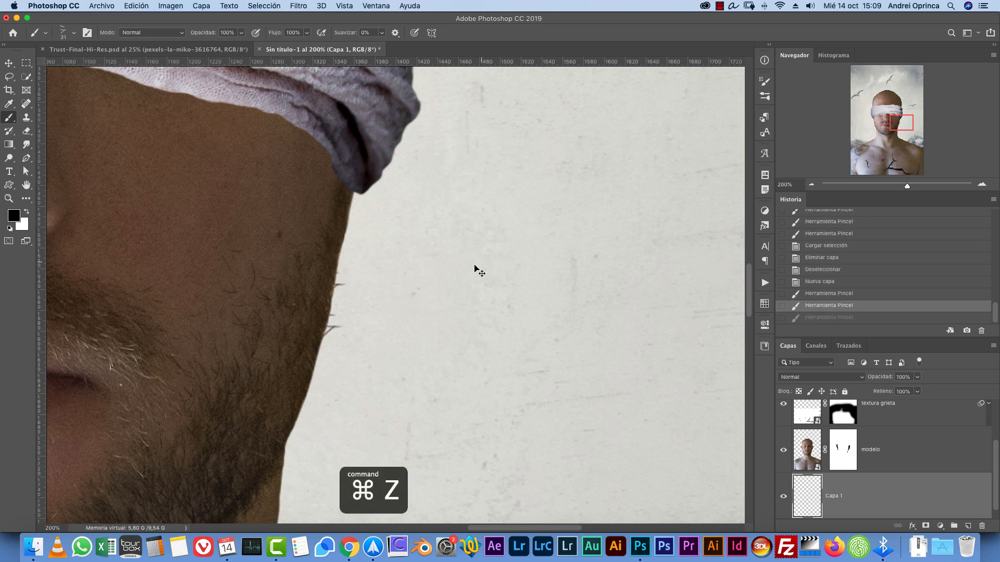
key("super+z")
key("super+z")
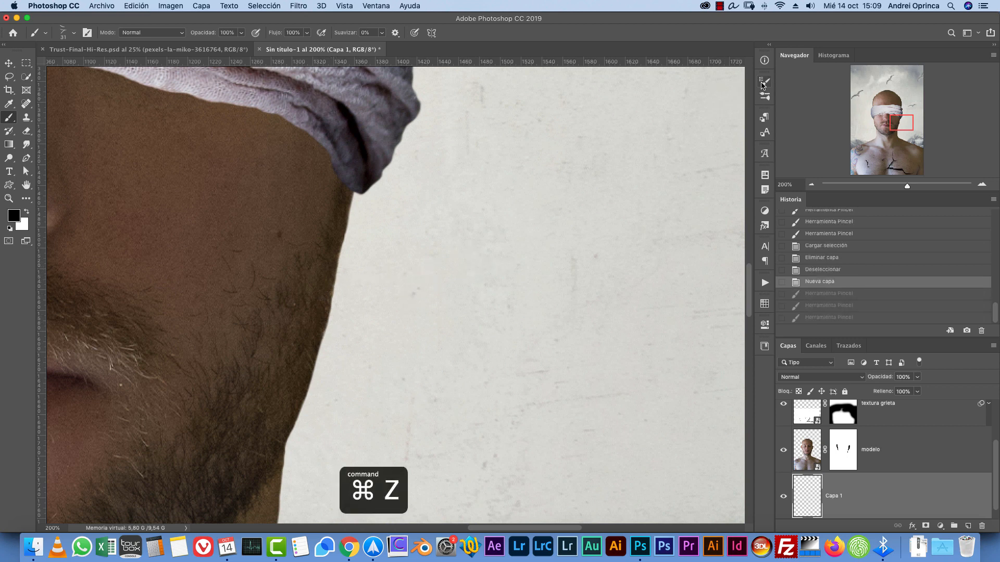
- Open the hair brush's tip shape settings and increase its spacing to 19%
left_click(762, 83)
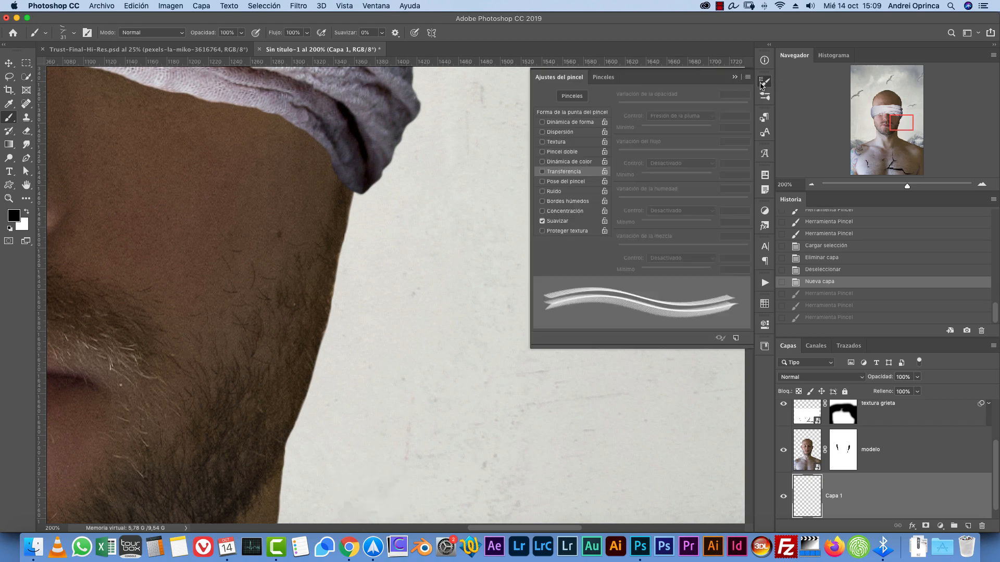
left_click(375, 6)
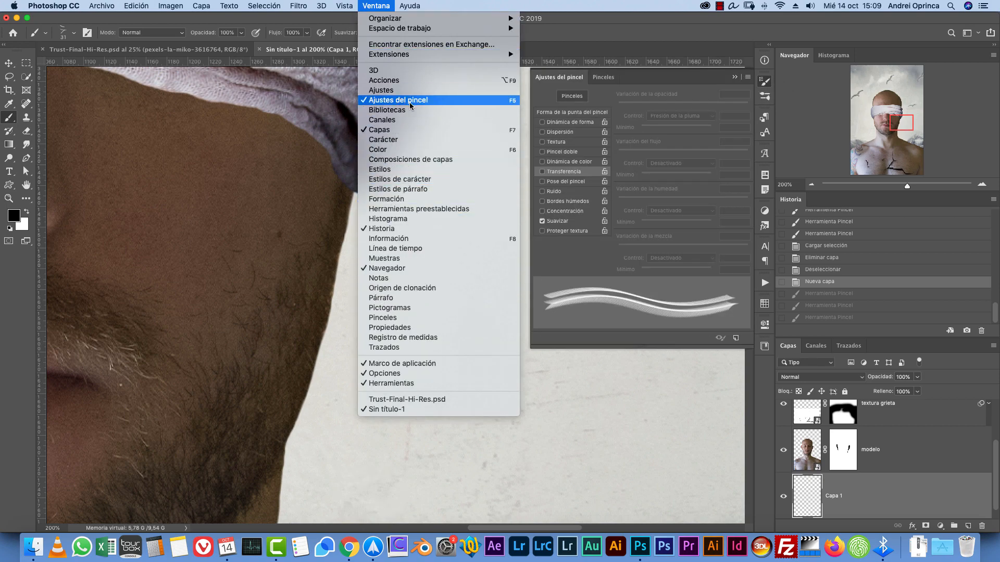
left_click(568, 113)
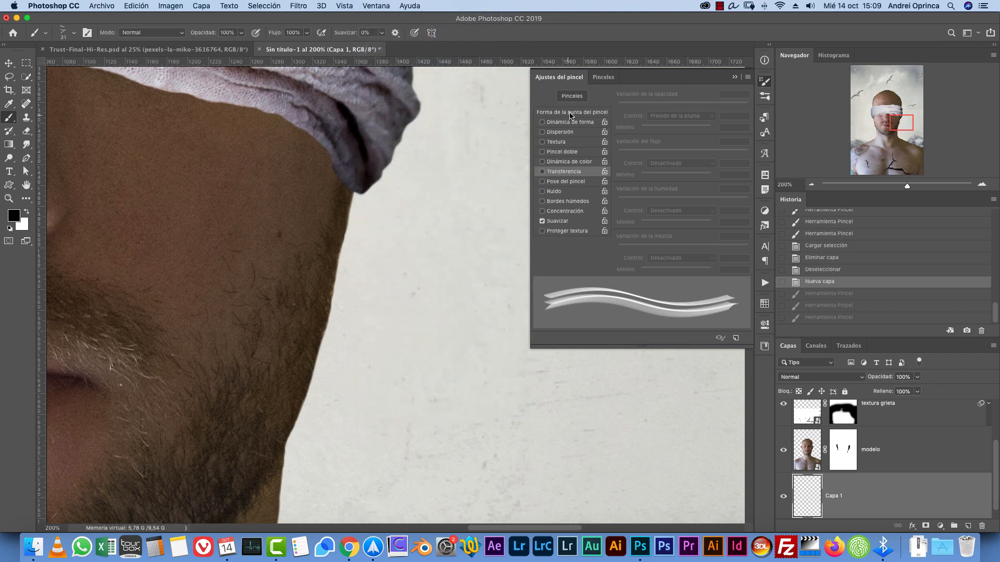
left_click(570, 113)
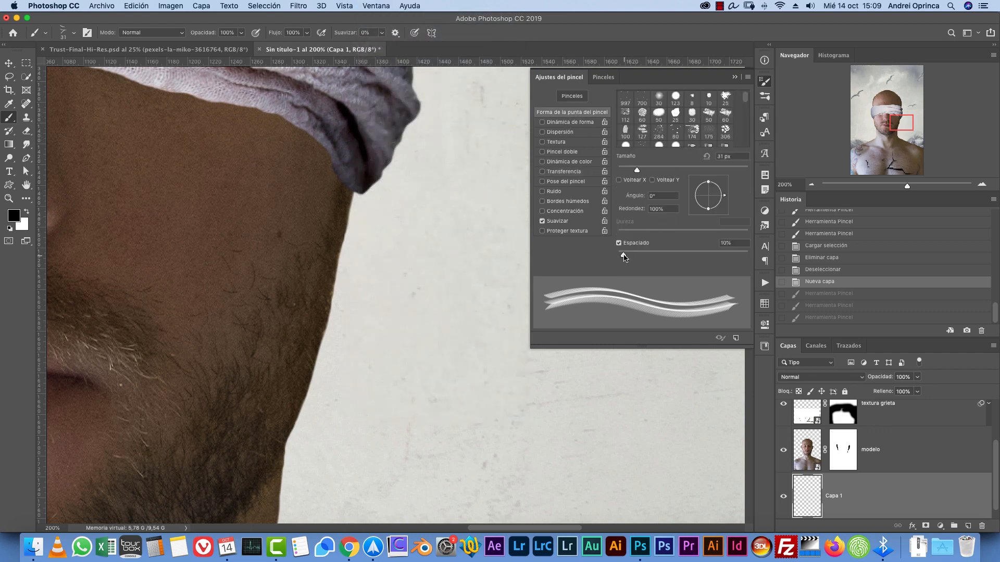
left_click_drag(624, 256, 629, 255)
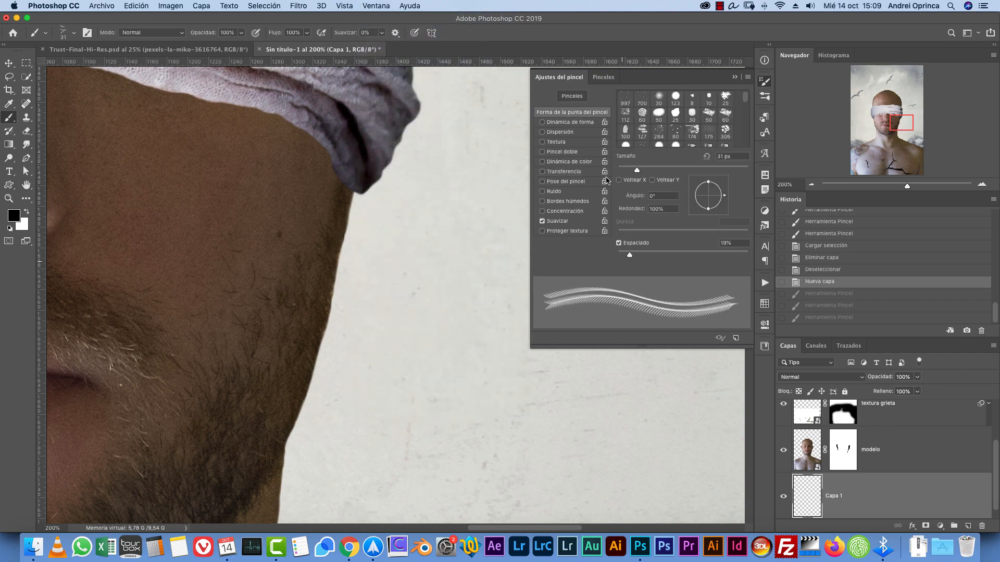
- Enable Shape Dynamics for the hair brush with 26% size jitter and 9% angle jitter
left_click(571, 123)
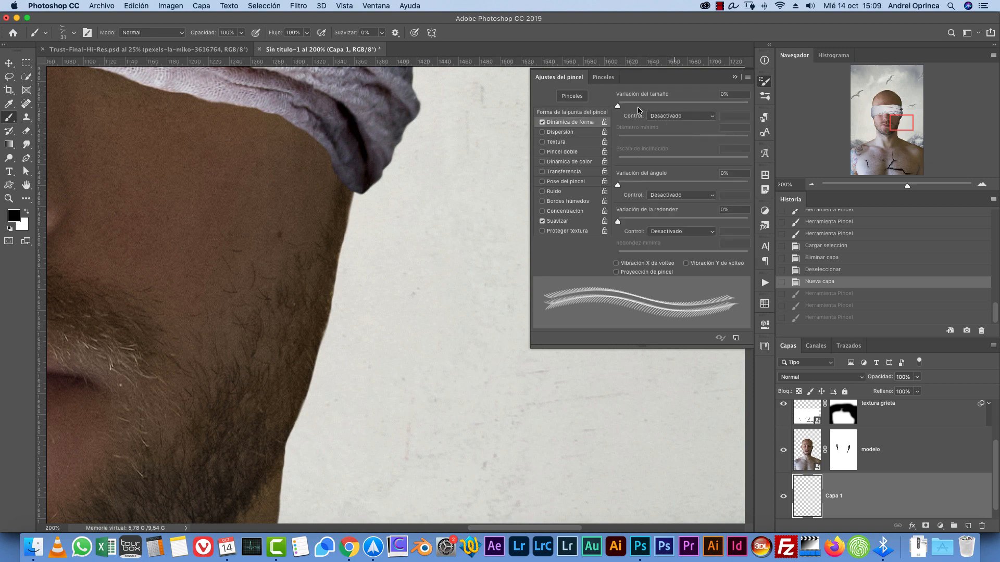
left_click_drag(622, 108, 652, 110)
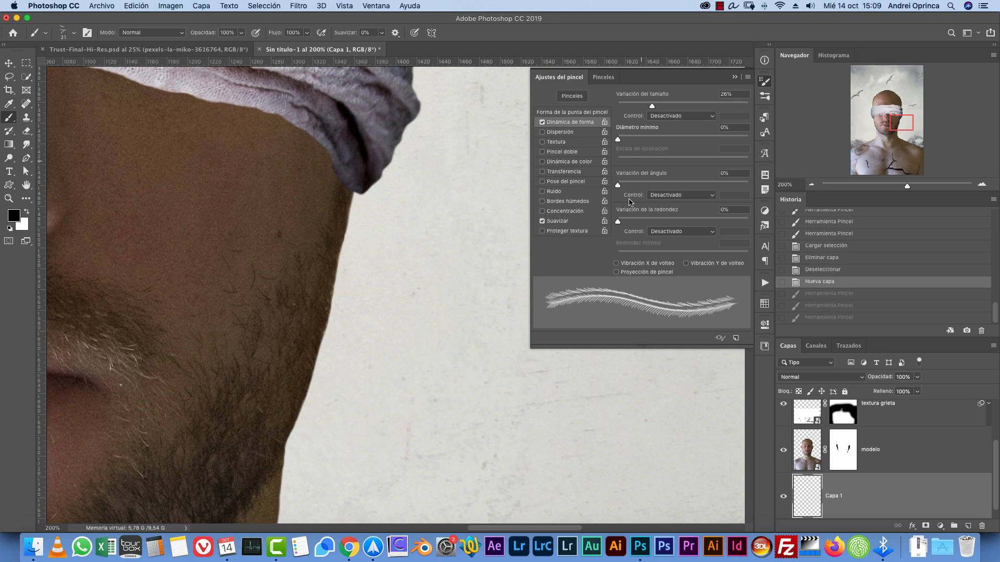
left_click_drag(620, 186, 631, 187)
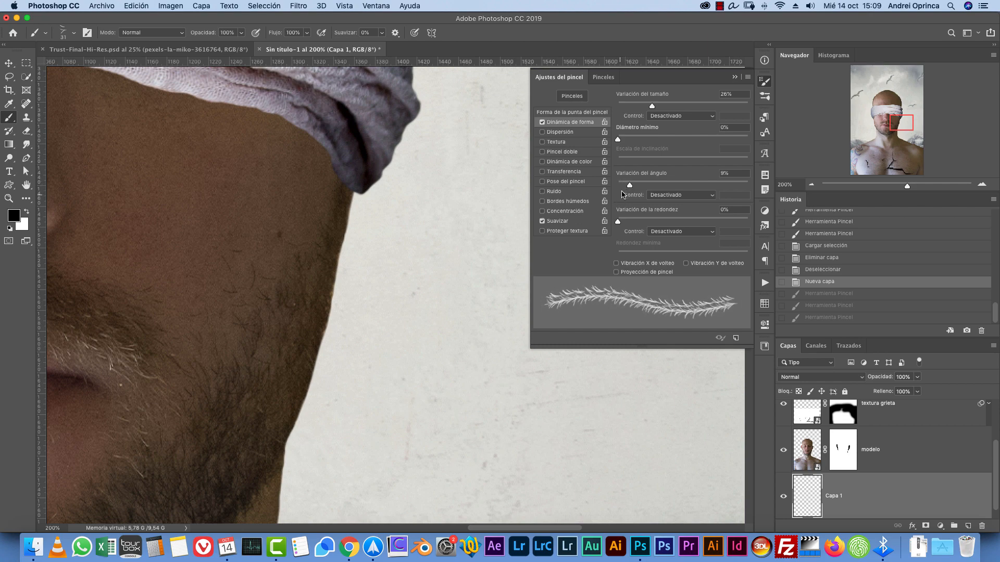
- Enable Scattering for the hair brush at 60% with a count of 1 and close the brush settings
left_click(564, 134)
left_click_drag(620, 109, 626, 108)
left_click_drag(624, 142, 618, 143)
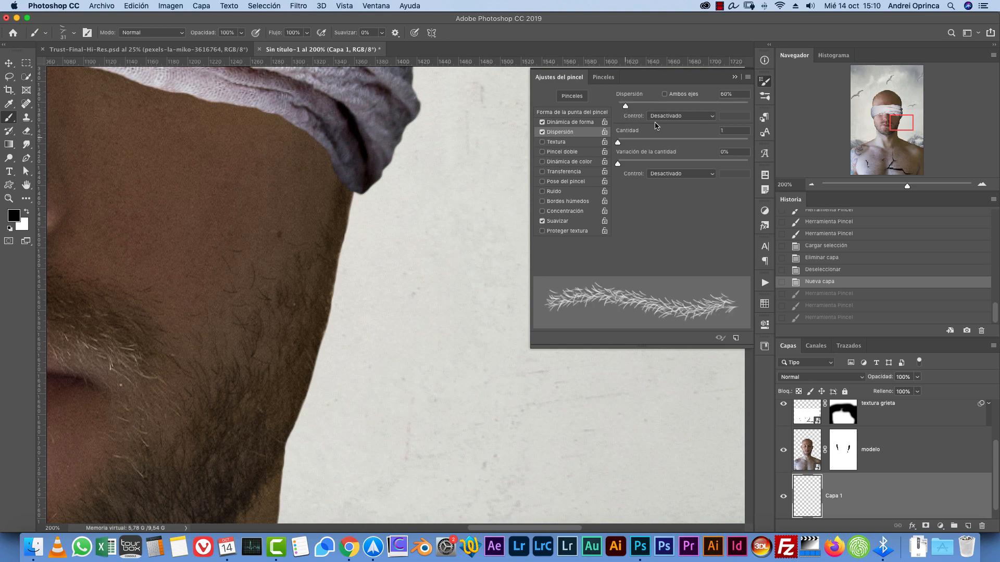
left_click(735, 79)
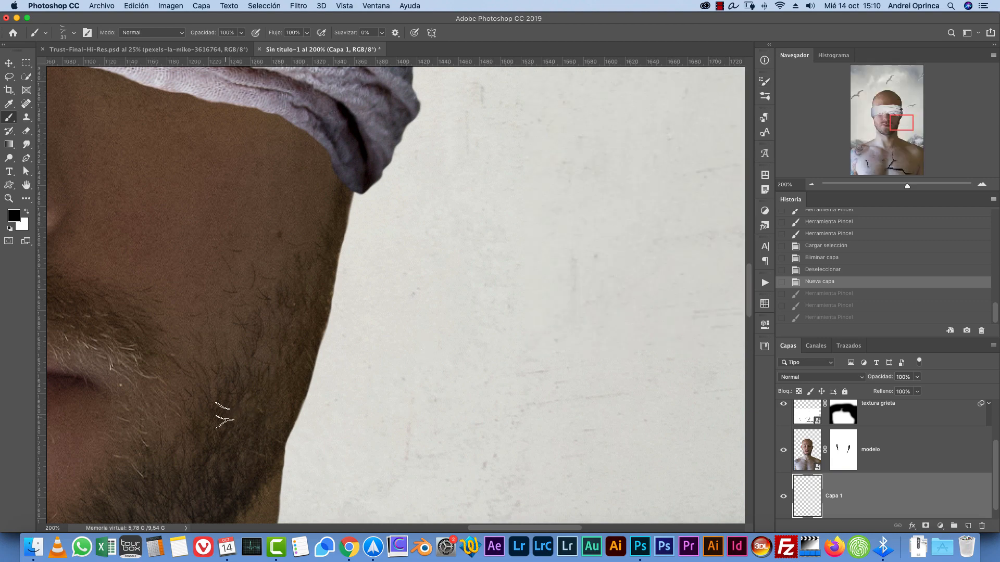
- Sample the dark beard colour and paint protruding hairs along the shaded cheek and jaw edge on Capa 1 with the 31 px sampled brush
left_click(230, 413, "alt")
left_click_drag(336, 247, 311, 345)
mouse_move(310, 348)
left_mouse_down()
mouse_move(313, 368)
mouse_move(330, 336)
mouse_move(312, 365)
left_mouse_up()
right_click(345, 275)
key("Escape")
right_click(427, 273)
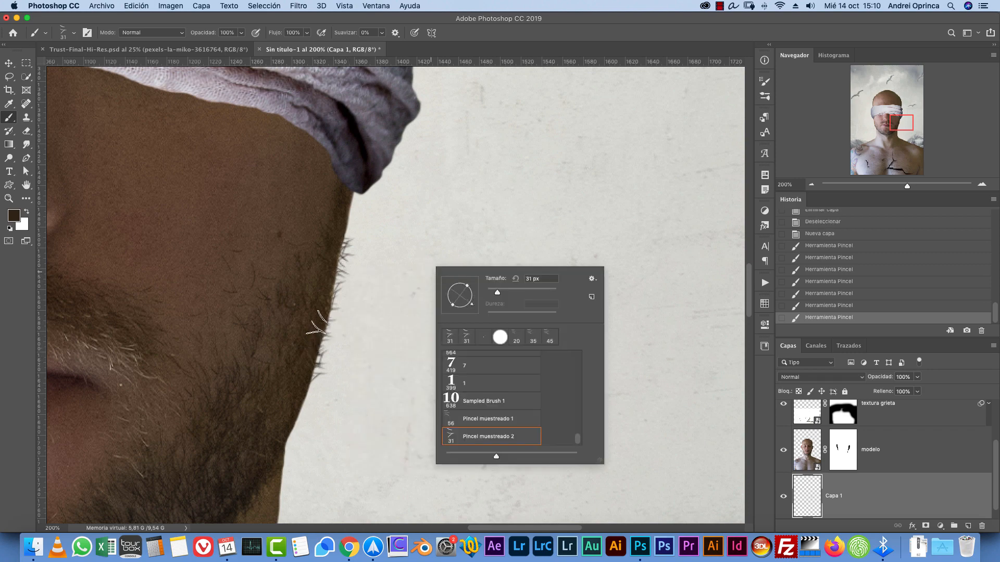
left_click(313, 338)
left_click(308, 378)
left_click(293, 410)
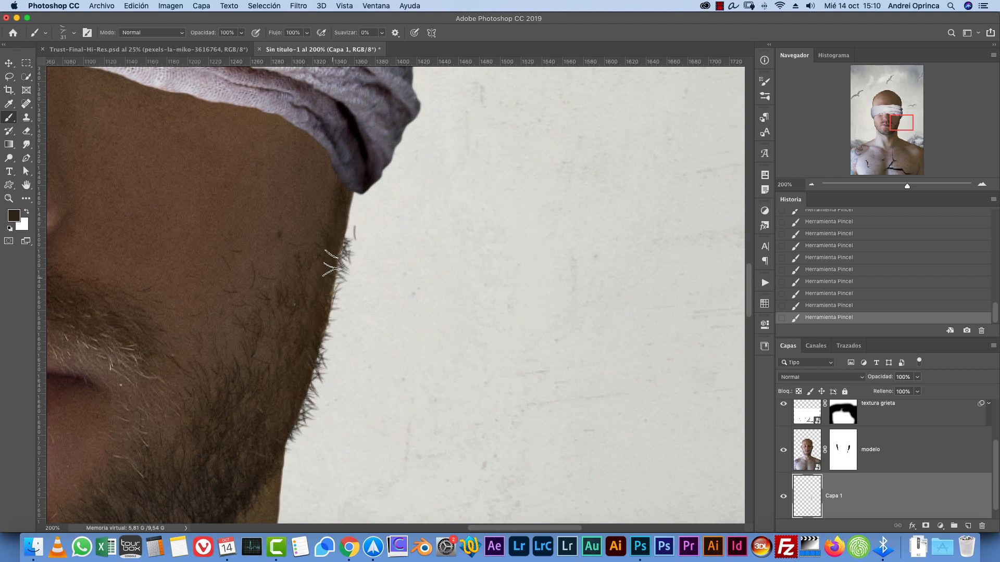
key("super+z")
left_click(341, 241)
left_click(332, 254)
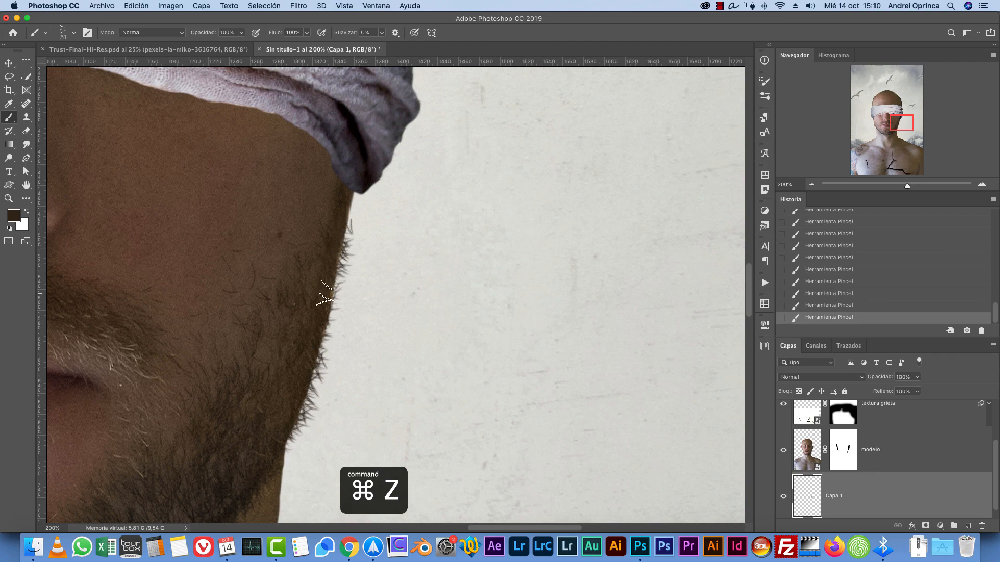
- Reduce the hair brush to 15 px and add finer hairs along the shaded jaw edge
key("bracketleft")
key("bracketleft")
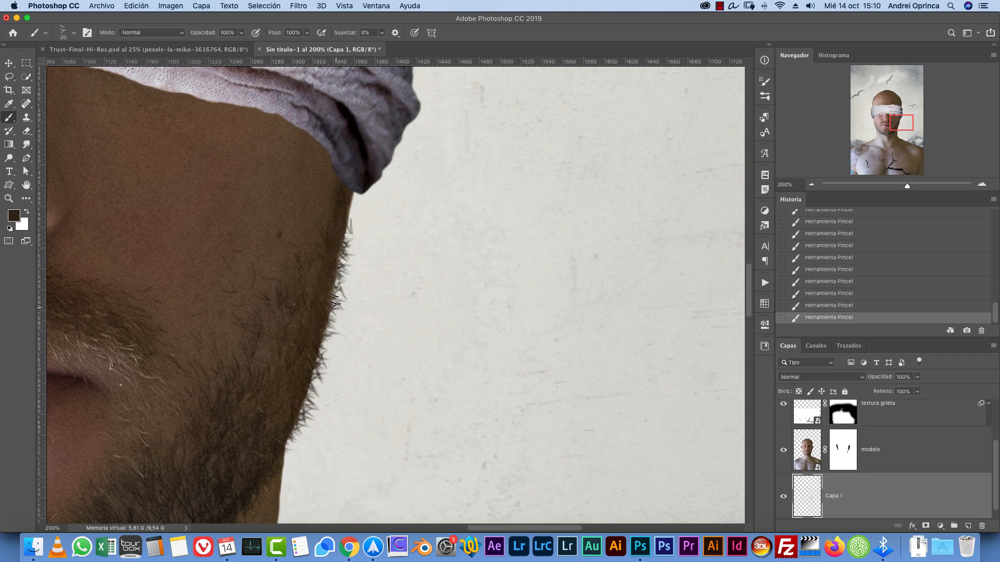
mouse_move(333, 278)
left_mouse_down()
mouse_move(303, 401)
mouse_move(284, 447)
left_mouse_up()
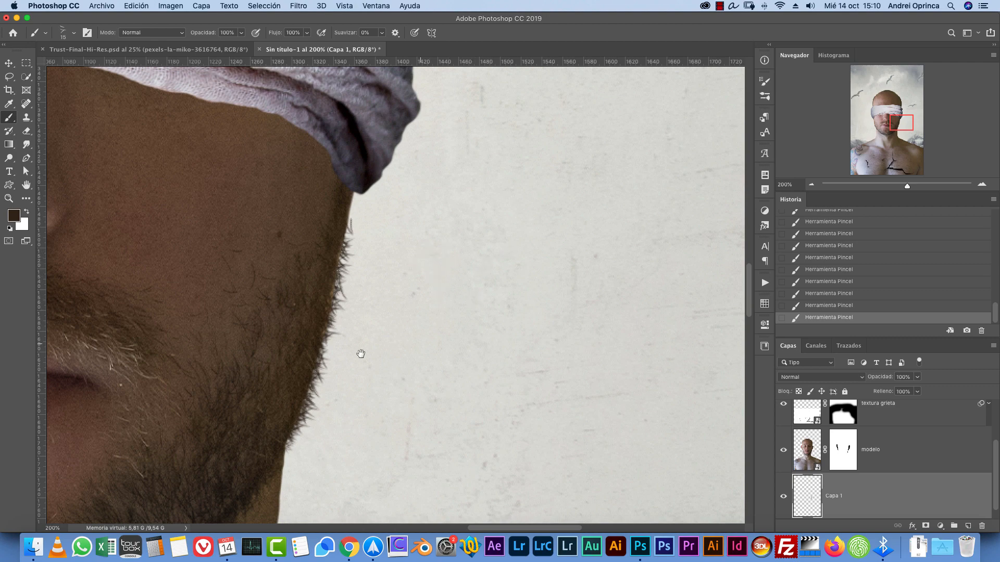
- Paint dark stray hairs along the lit side's cheek and jaw edge with the hair brush at 15 to 20 px
scroll(482, 308, "left", 10)
scroll(483, 308, "down", 5)
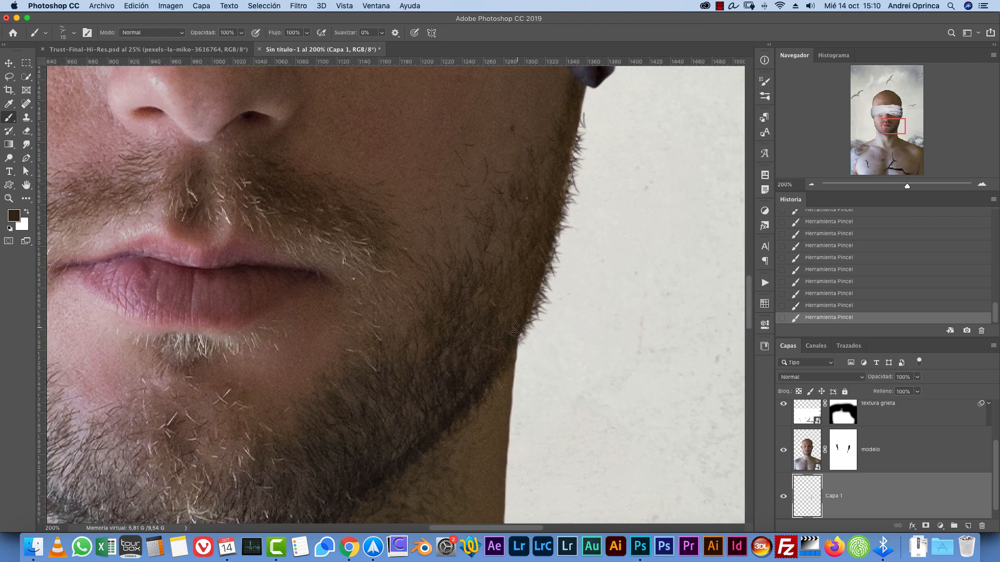
mouse_move(476, 333)
left_mouse_down()
mouse_move(736, 368)
mouse_move(812, 362)
left_mouse_up()
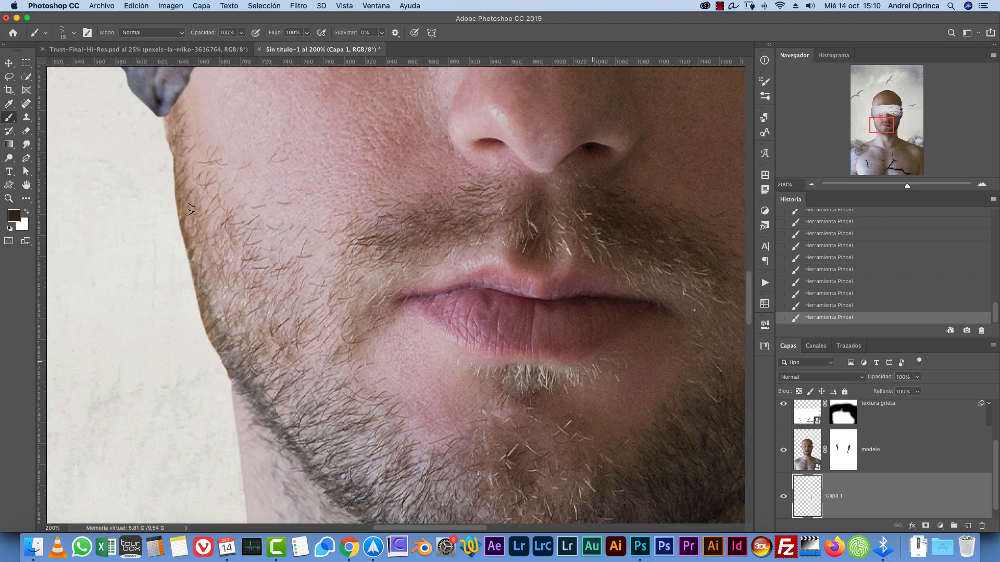
right_click(180, 186)
left_click_drag(229, 222, 185, 220)
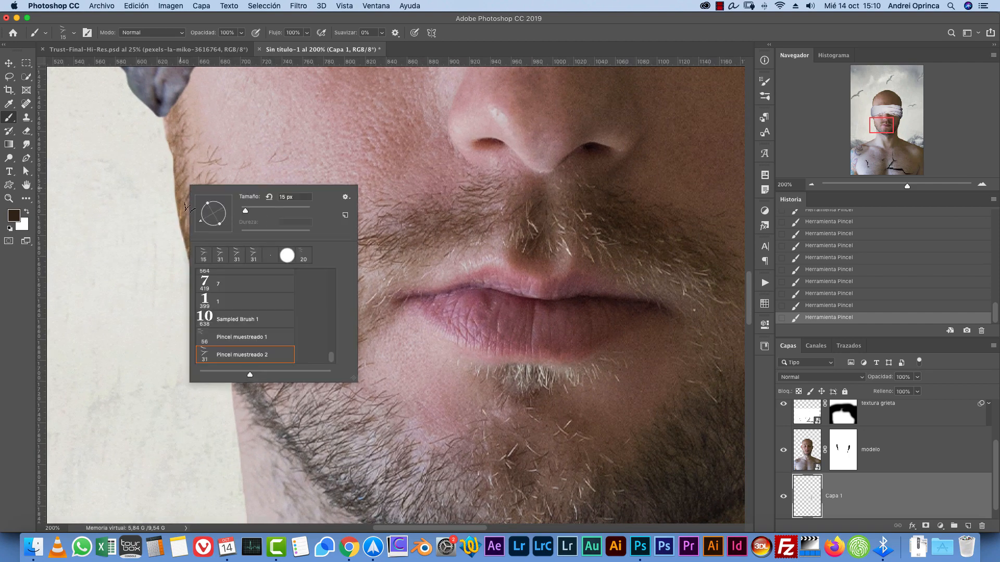
left_click_drag(177, 174, 189, 230)
key("bracketright")
key("bracketright")
mouse_move(202, 277)
left_mouse_down()
mouse_move(227, 368)
mouse_move(189, 283)
mouse_move(184, 171)
left_mouse_up()
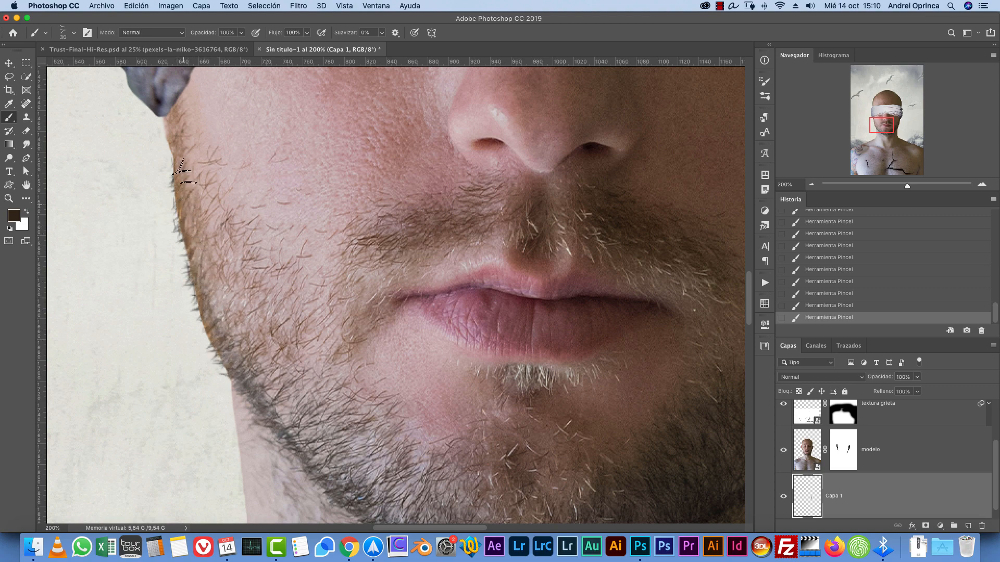
- Sample a lighter brown from the lit cheek's edge and paint additional beard hairs down the jaw contour
key("bracketleft")
key("bracketleft")
key("bracketleft")
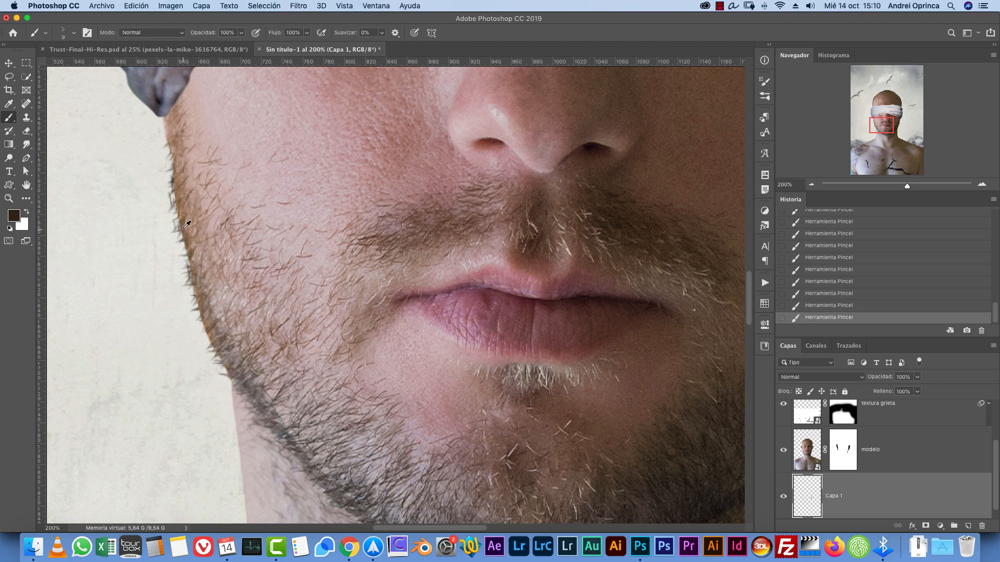
left_click(184, 228, "alt")
left_click_drag(203, 306, 224, 356)
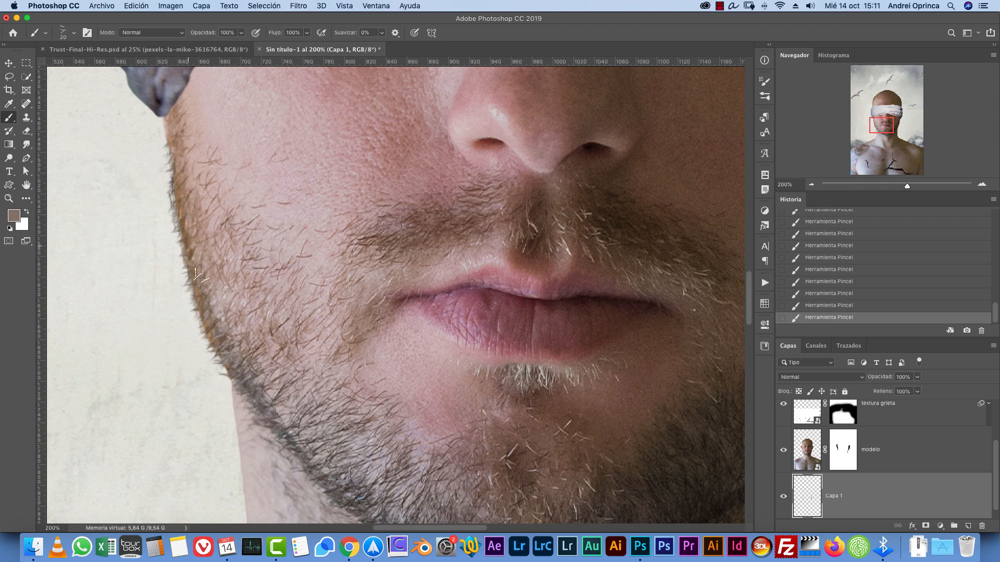
- Review the beard at 100% zoom and undo the last hair brush stroke
key("super+1")
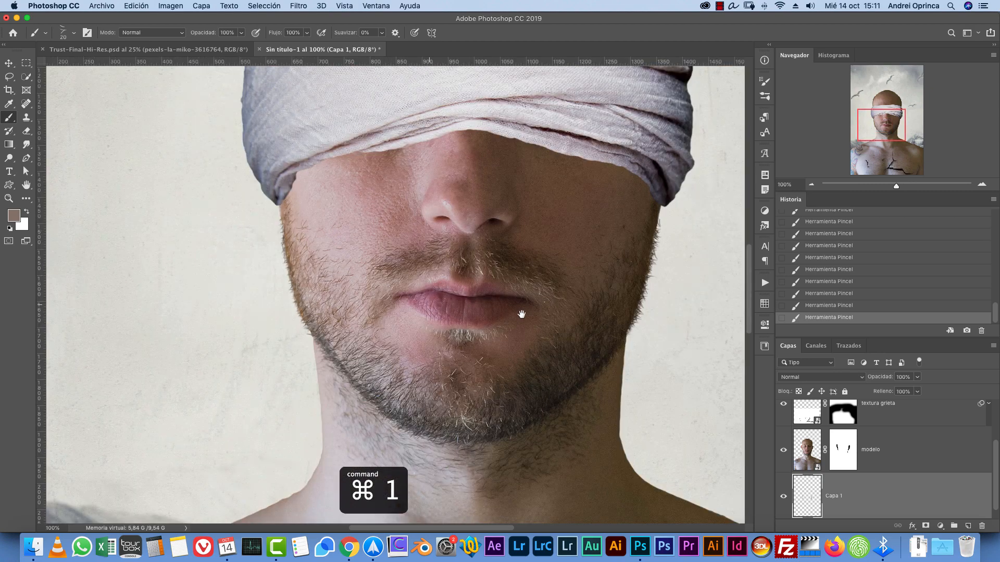
left_click_drag(521, 314, 469, 362)
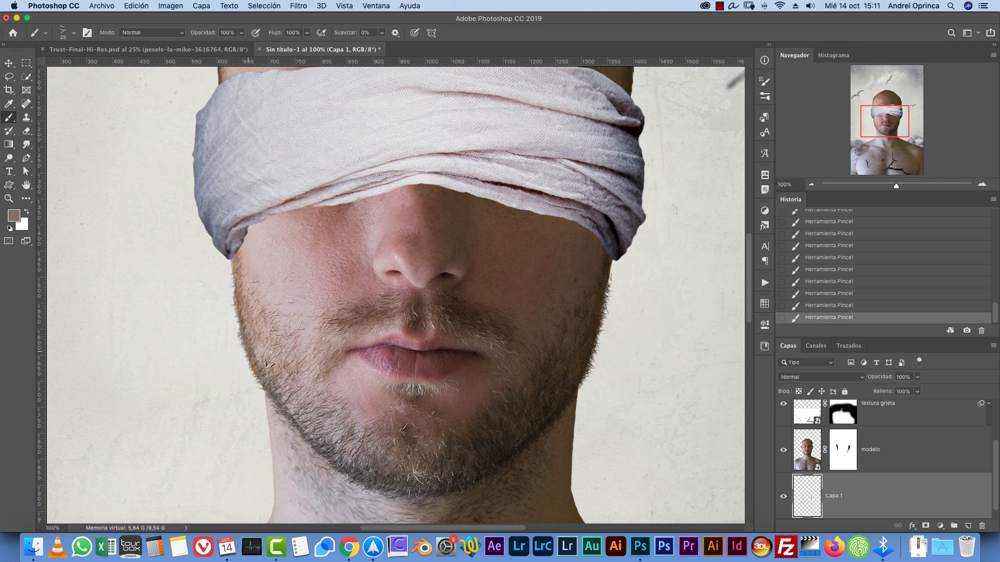
key("super+z")
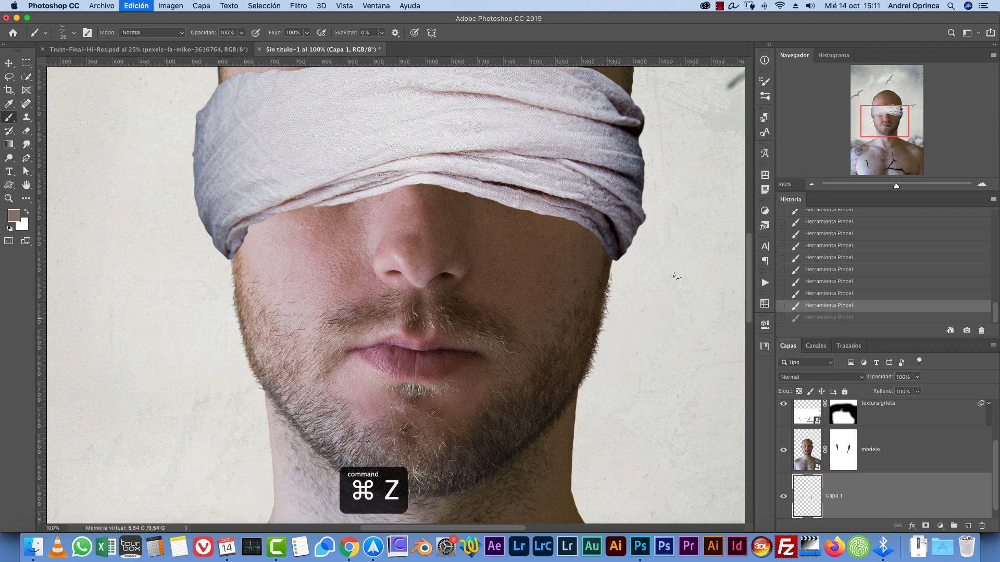
- Select the venda layer with the Move tool and enable a drop shadow (Sombra paralela) in its layer style
key("super+minus")
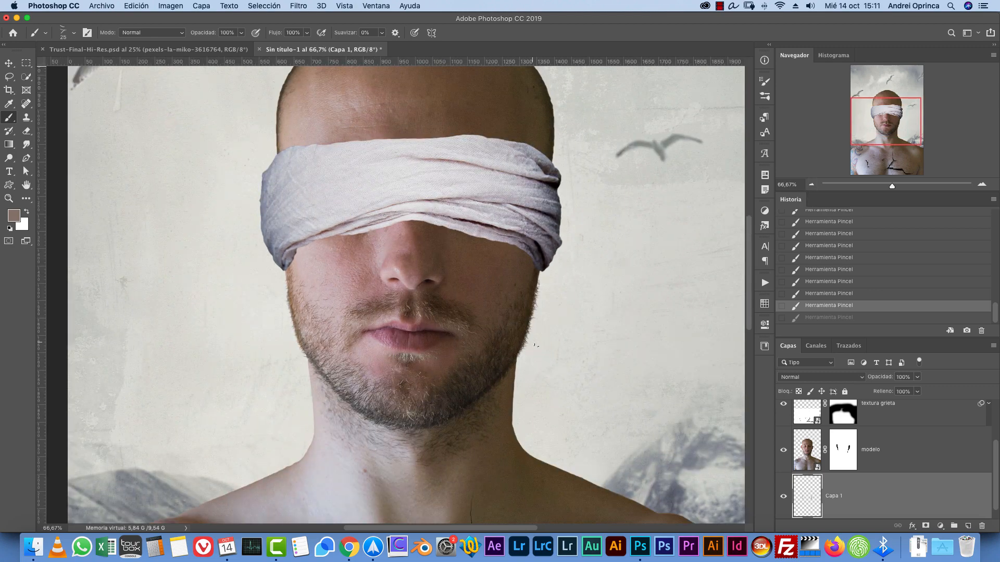
left_click_drag(855, 130, 857, 117)
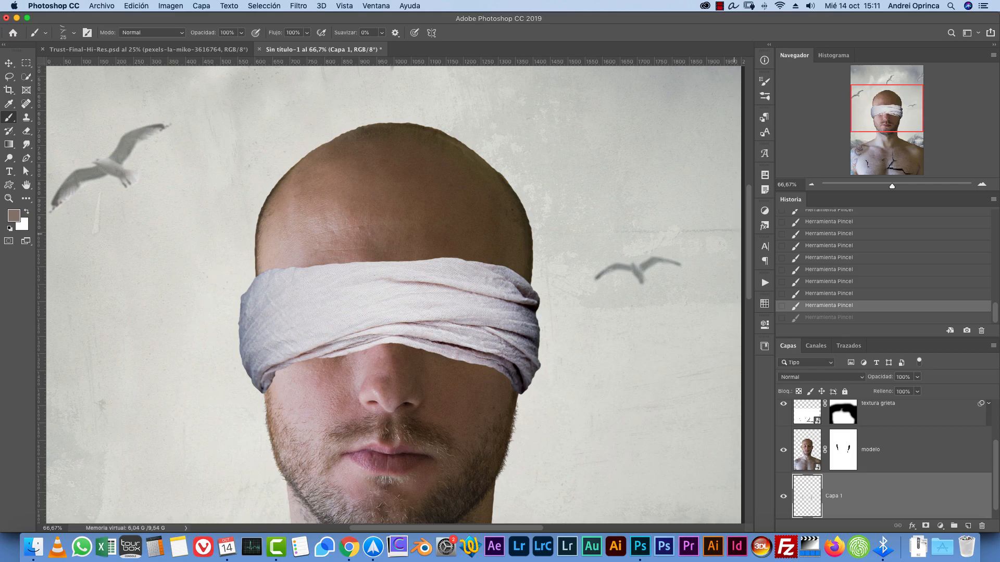
left_click_drag(673, 311, 632, 275)
key("v")
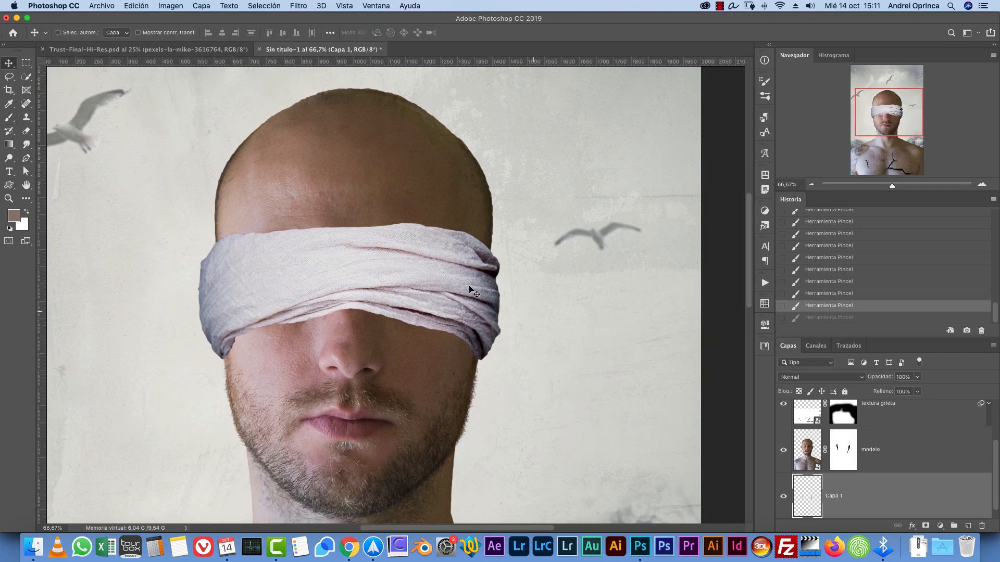
left_click(482, 301)
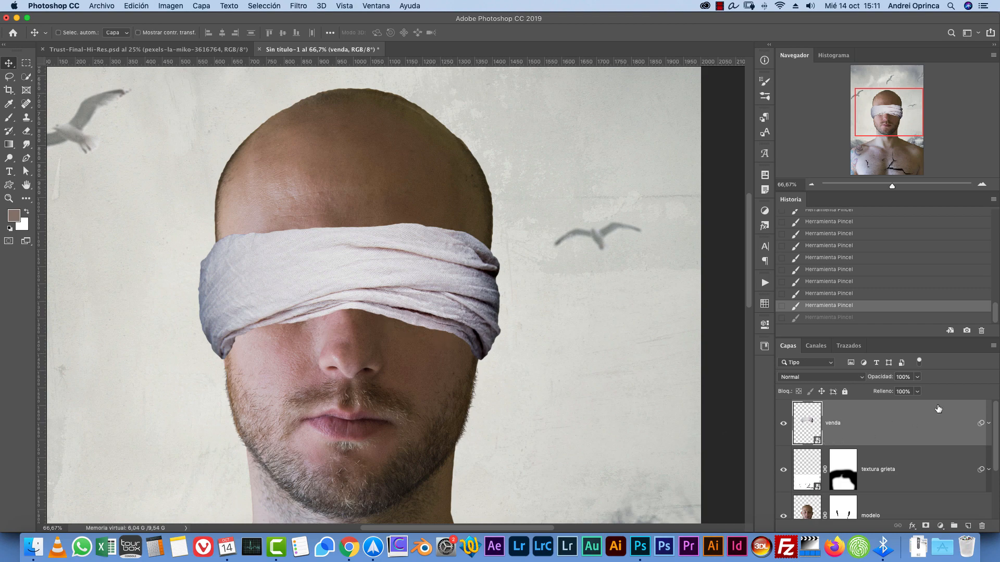
double_click(922, 423)
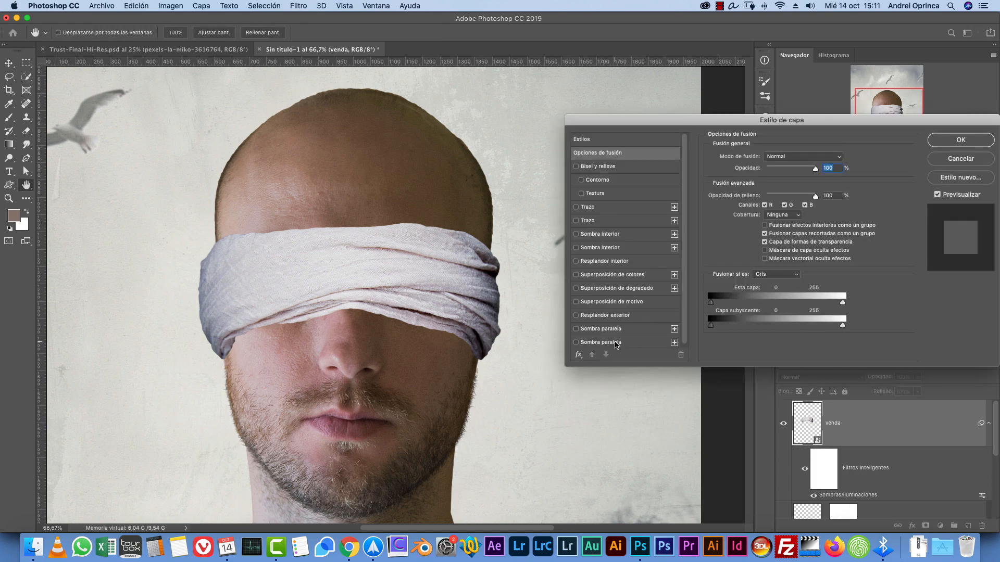
left_click(601, 342)
- Set the blindfold's drop shadow angle to 90°
key("Tab")
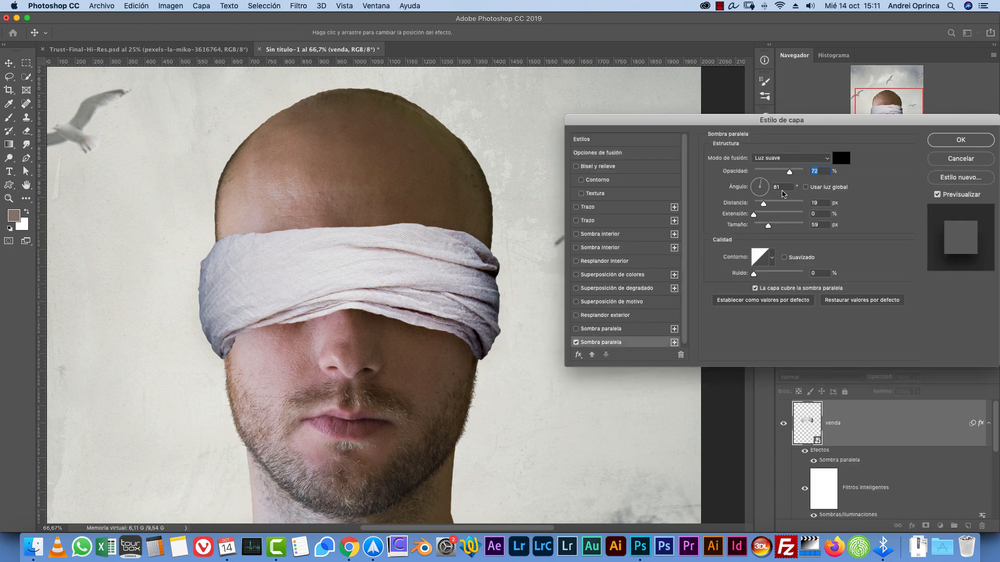
key("Up")
key("Up")
key("Up")
key("Up")
key("Up")
key("Up")
key("Up")
key("Up")
key("Up")
- Set the drop shadow's blend mode to Multiplicar after trying Subexponer color, and reduce its size to 24 px
left_click(768, 163)
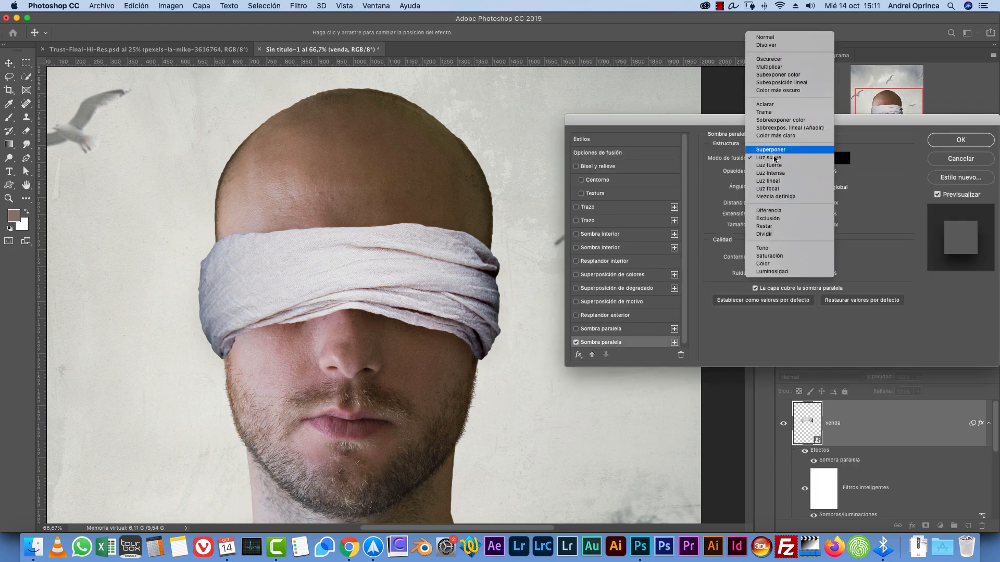
left_click(770, 81)
left_click(775, 157)
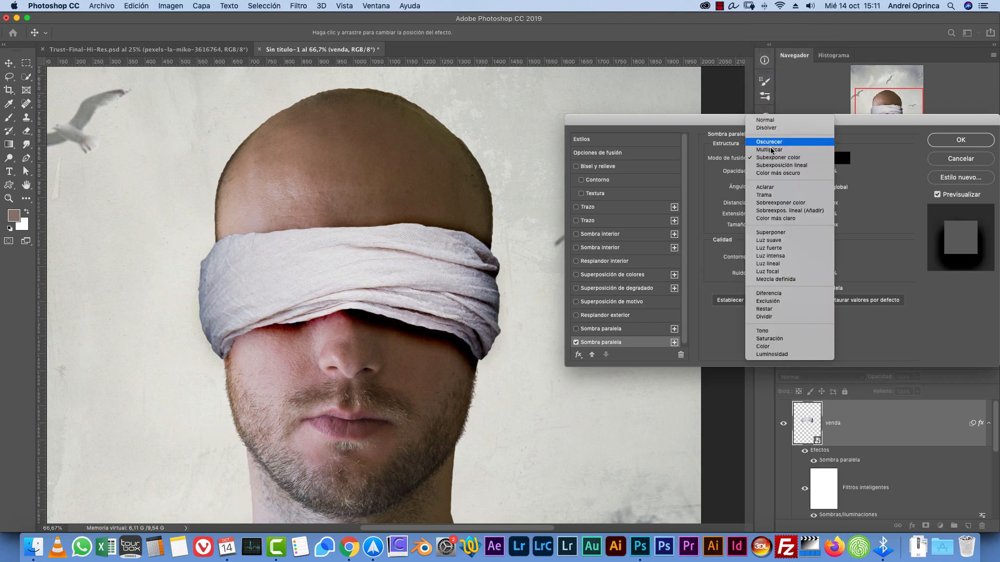
left_click(773, 139)
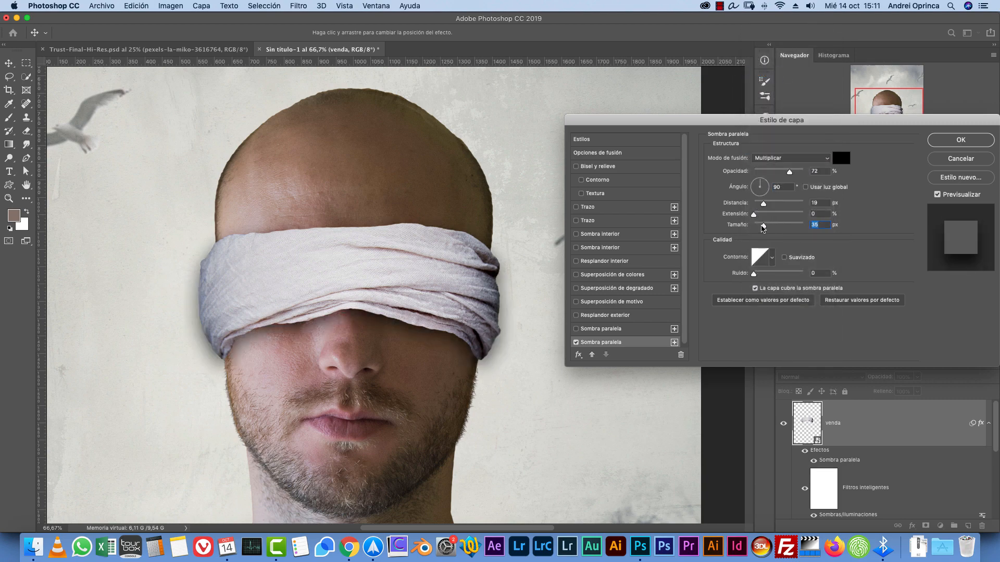
left_click_drag(769, 226, 761, 226)
- Colour the drop shadow dark brown (#533b2b) sampled from the shaded cheek, shorten its distance, set its size to 27 px and apply the style
left_click(842, 158)
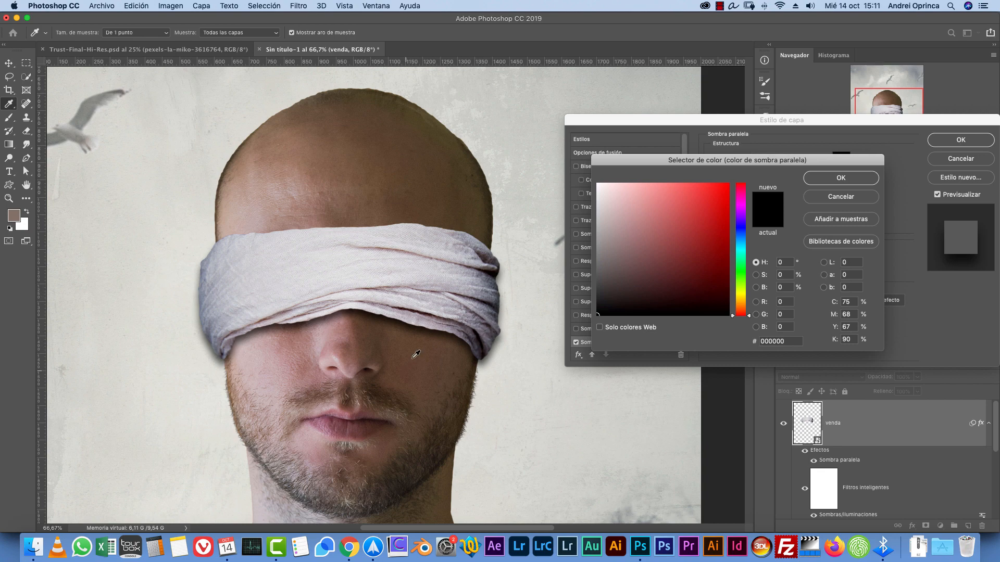
left_click(459, 346)
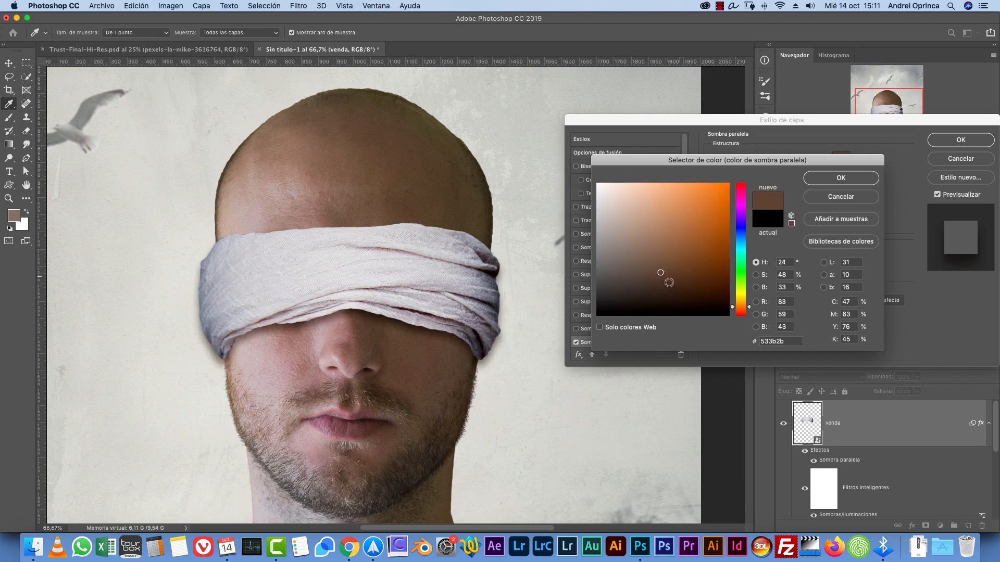
left_click(858, 177)
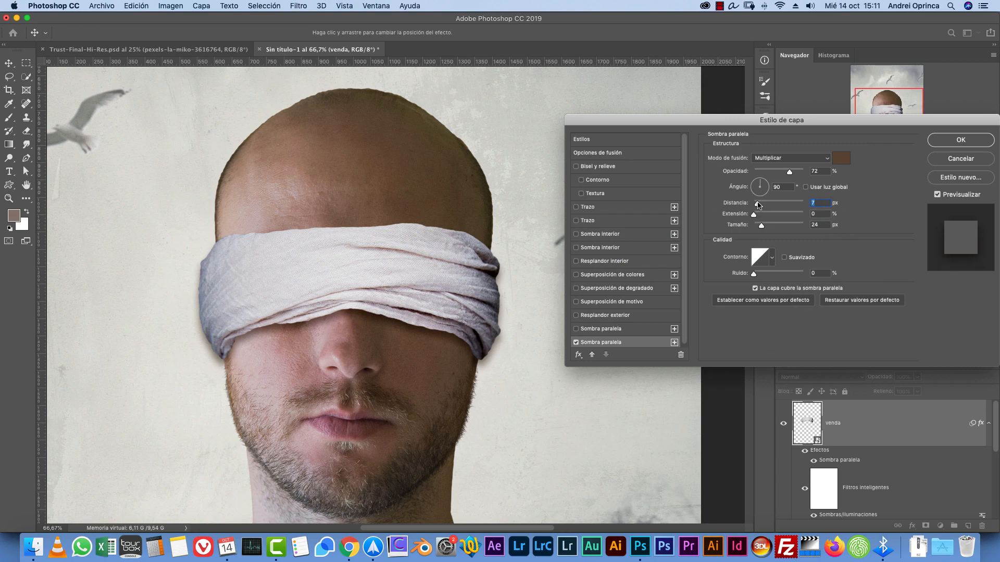
left_click_drag(758, 205, 763, 228)
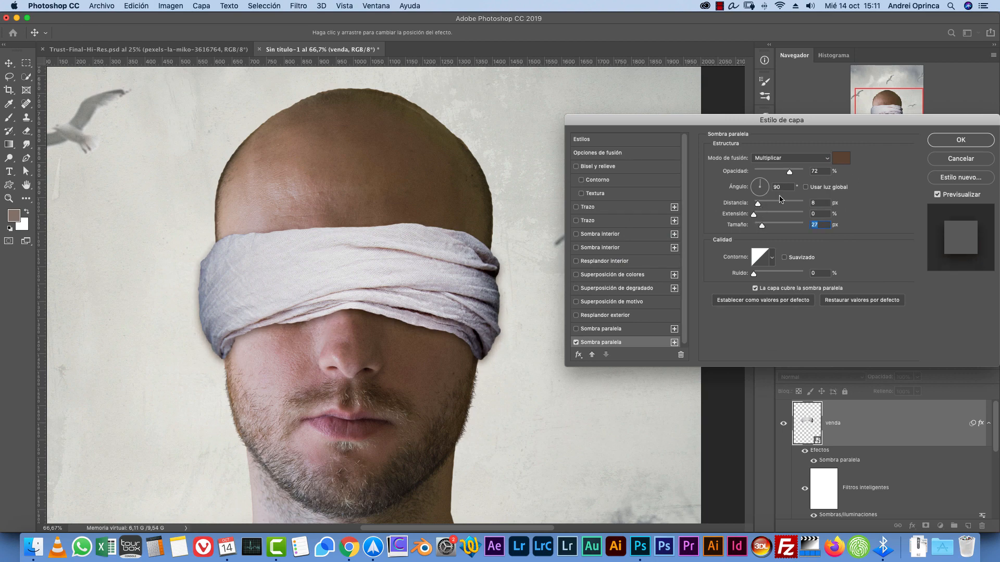
left_click(954, 142)
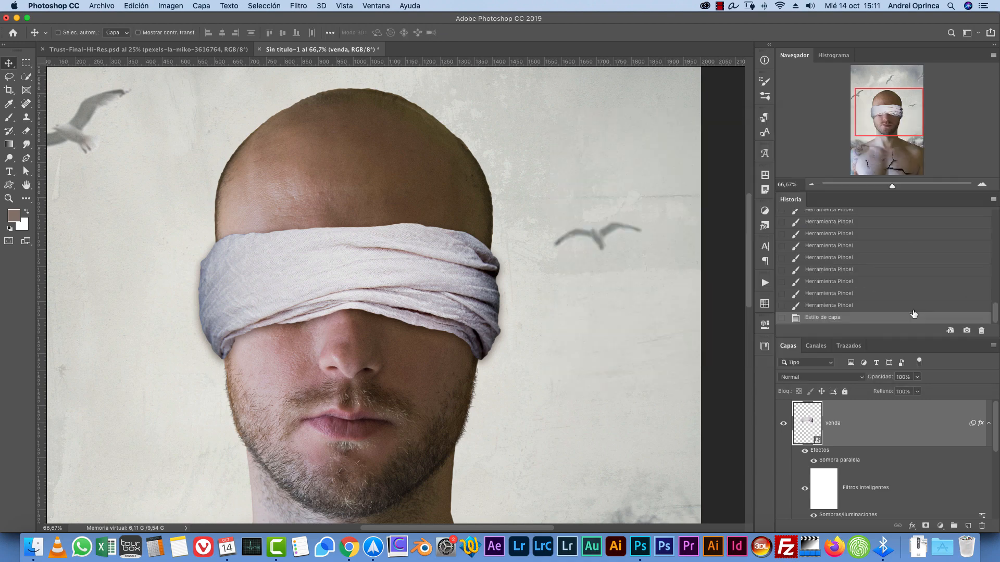
- Convert the venda layer's drop shadow into its own layer with Crear capa and collapse the smart filter list
right_click(982, 425)
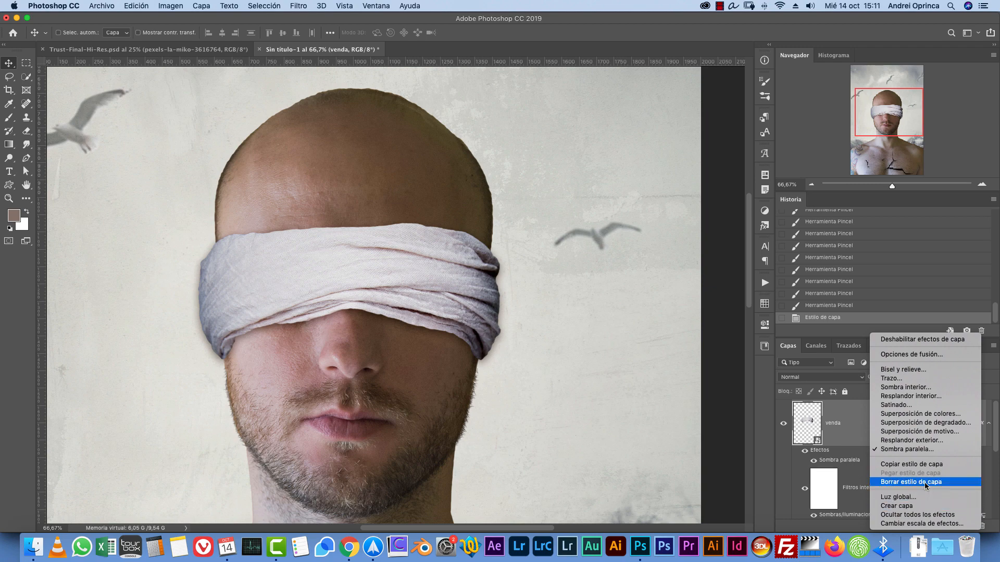
left_click(916, 506)
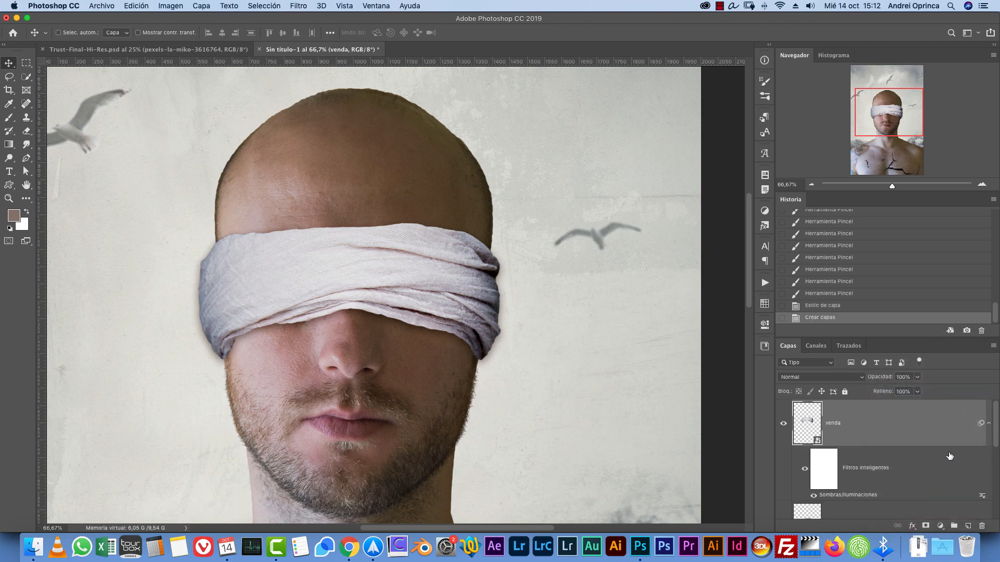
left_click(988, 424)
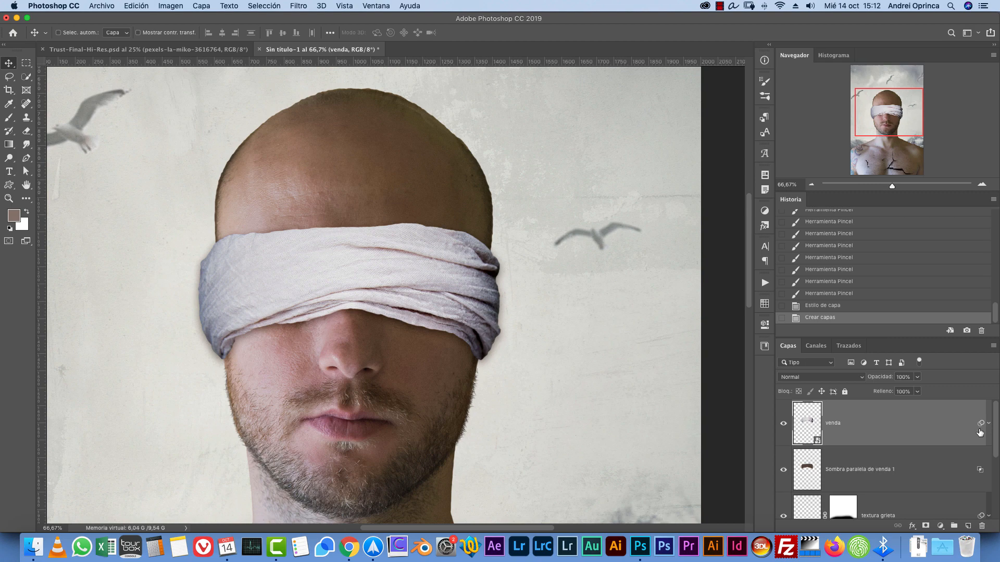
- Toggle the separated blindfold shadow layer off and on, add a layer mask to it, and activate the Brush with default colours
left_click(902, 479)
left_click(783, 470)
left_click(783, 470)
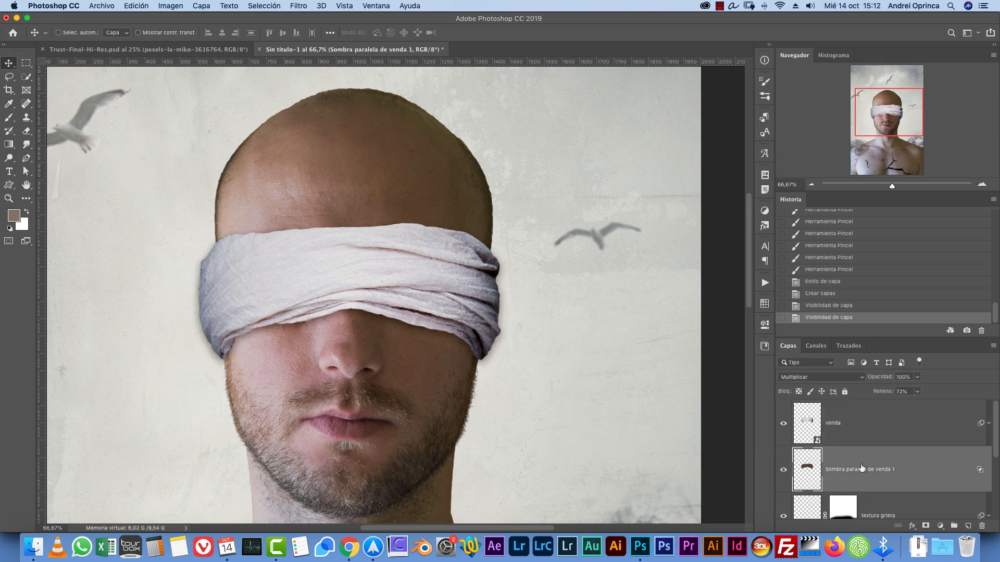
left_click(926, 526)
key("d")
key("b")
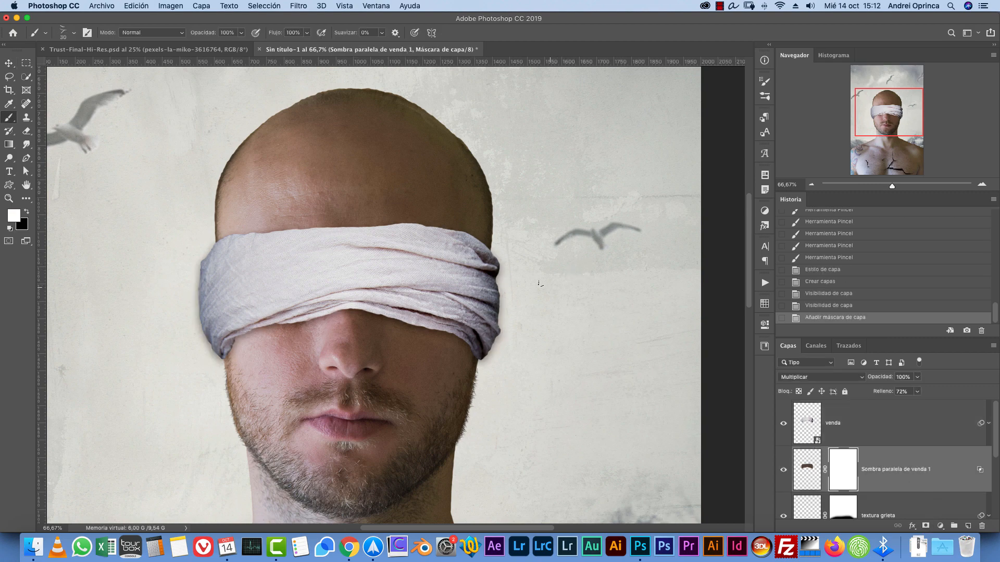
- Hide the shadow spilling onto the background at both ends of the blindfold, painting black on its mask with an 80 px Hard Round brush
right_click(541, 285)
left_click_drag(683, 453, 677, 346)
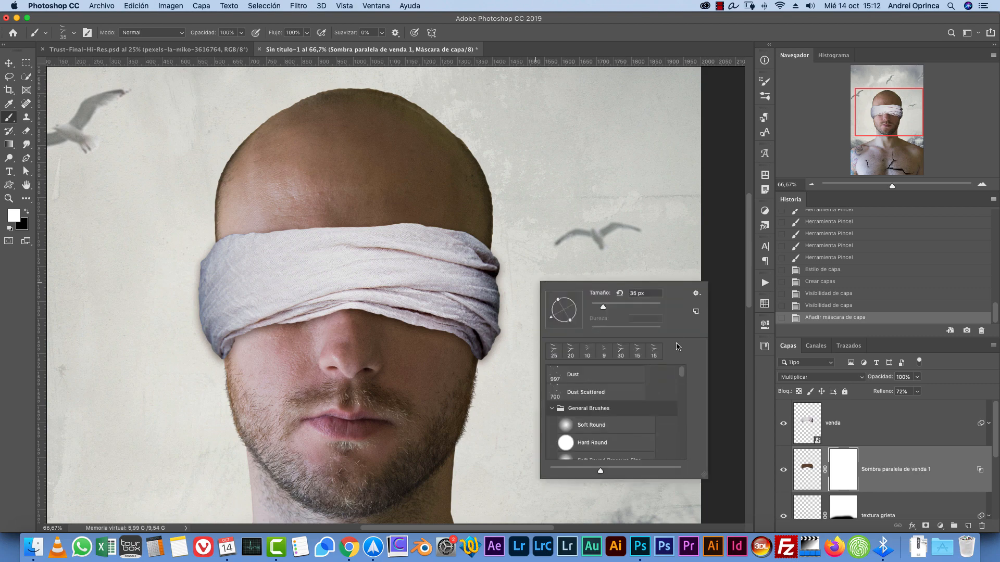
left_click(589, 443)
left_click(499, 261)
left_click(500, 281)
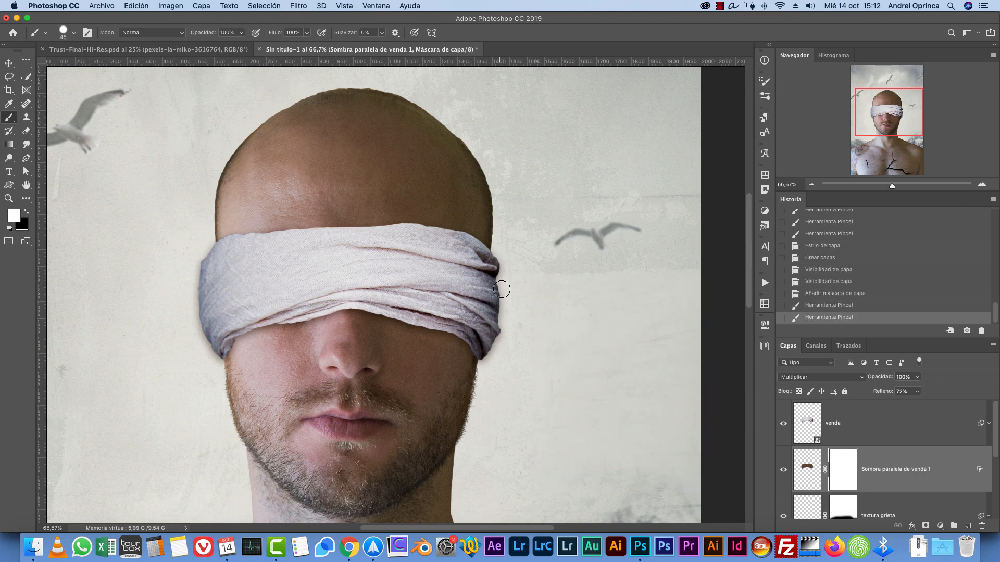
key("x")
key("bracketright")
key("bracketright")
key("bracketright")
left_click_drag(504, 272, 503, 317)
left_click_drag(501, 289, 495, 352)
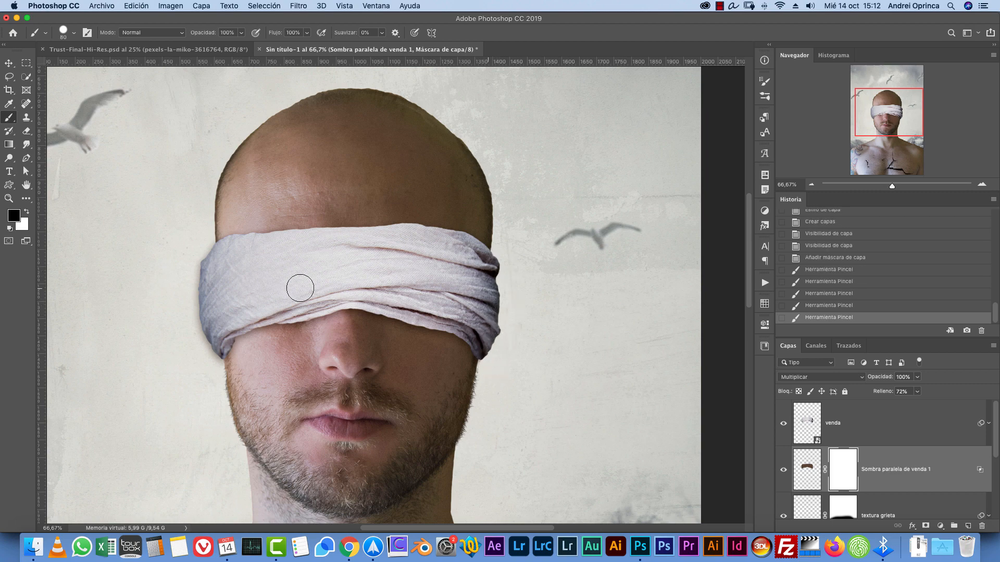
mouse_move(201, 251)
left_mouse_down()
mouse_move(212, 371)
mouse_move(212, 361)
left_mouse_up()
- Soften the brush edge and paint light 100 px dabs on the shadow layer's pixels along the blindfold's lower edge above the nose
key("super+1")
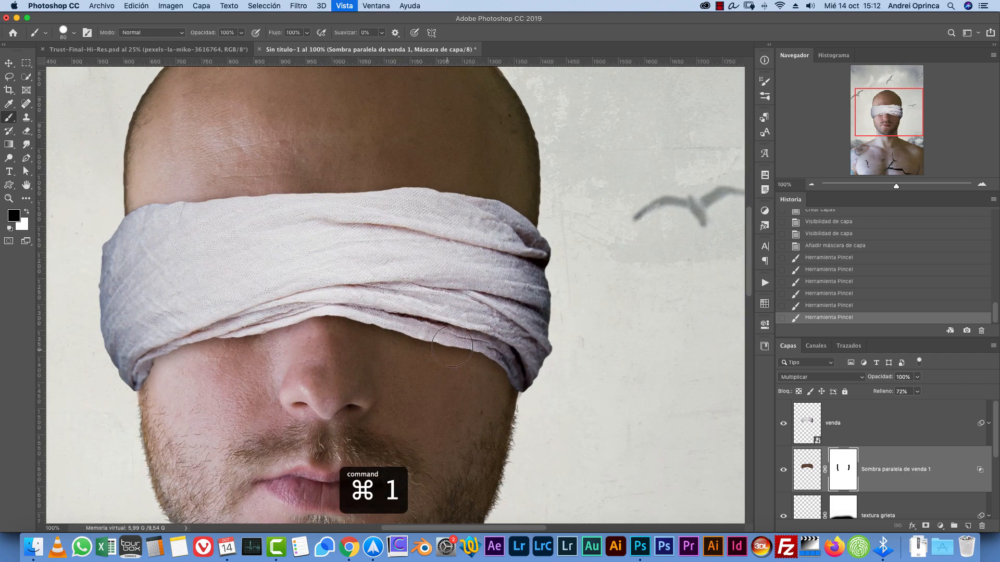
right_click(366, 290)
left_click_drag(433, 340, 419, 341)
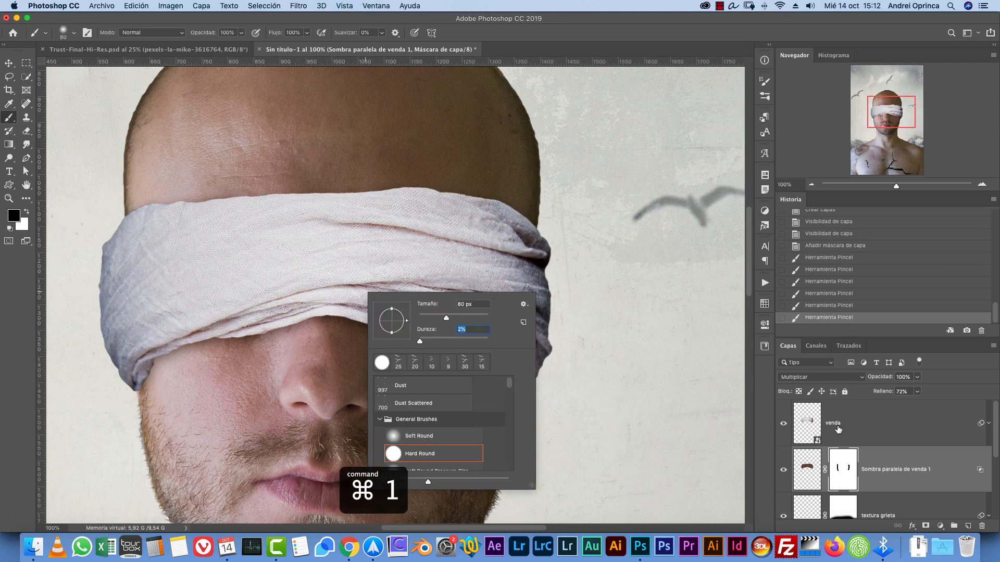
left_click(801, 425)
left_click(807, 469)
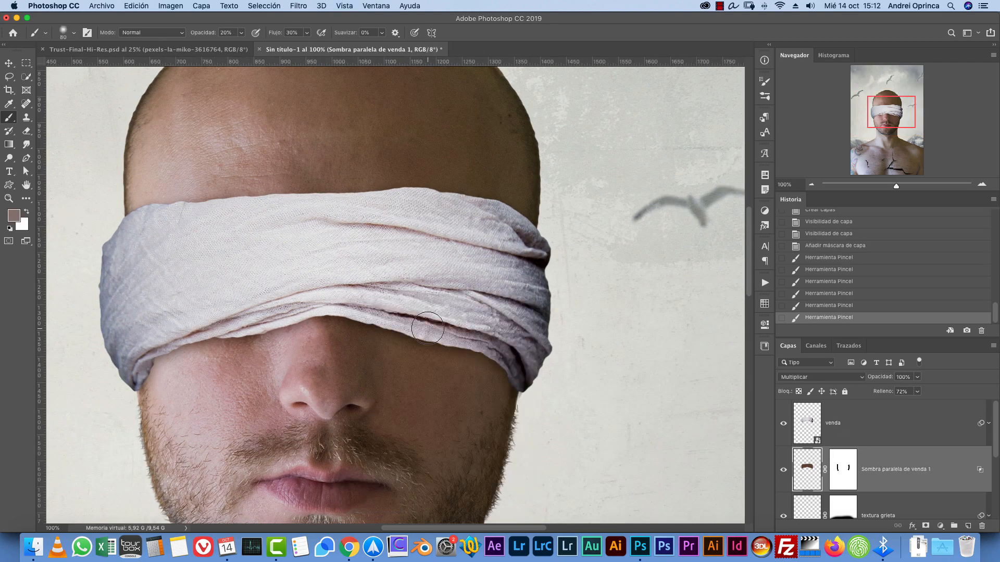
key("bracketright")
key("bracketright")
left_click(339, 308)
left_click(333, 304)
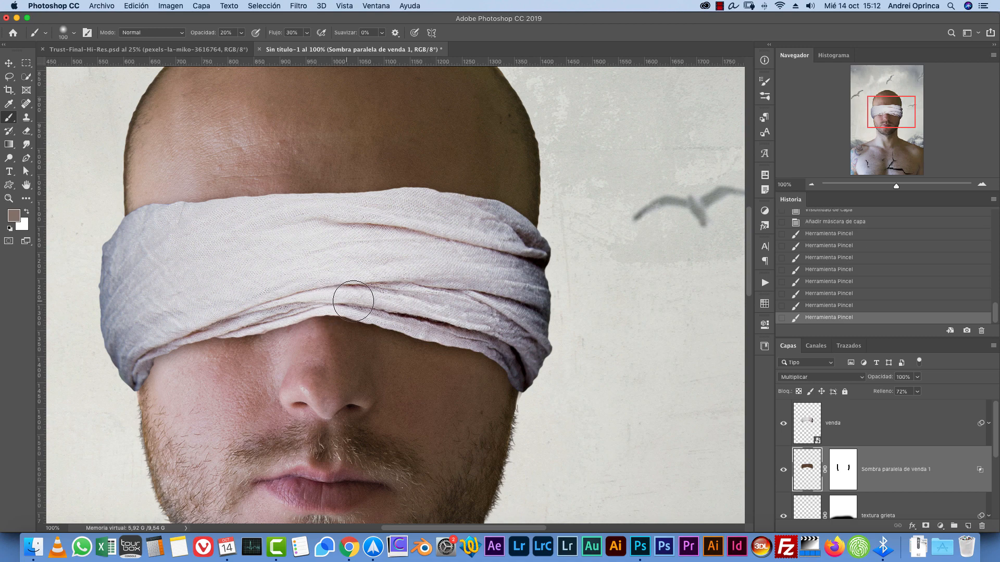
- Lightly erase the shadow above the nose and along the blindfold's lower right edge with a 70 px Eraser at 20% opacity
key("e")
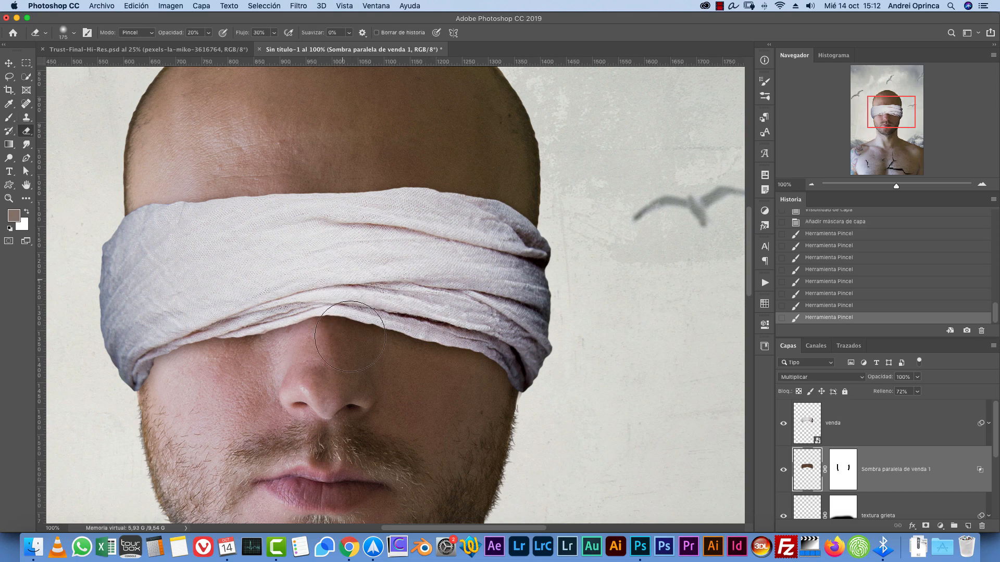
mouse_move(315, 303)
left_mouse_down()
mouse_move(336, 293)
mouse_move(326, 309)
left_mouse_up()
key("bracketleft")
key("bracketleft")
key("bracketleft")
key("bracketleft")
key("bracketleft")
left_click(329, 310)
left_click(335, 307)
left_click(378, 326)
left_click(416, 338)
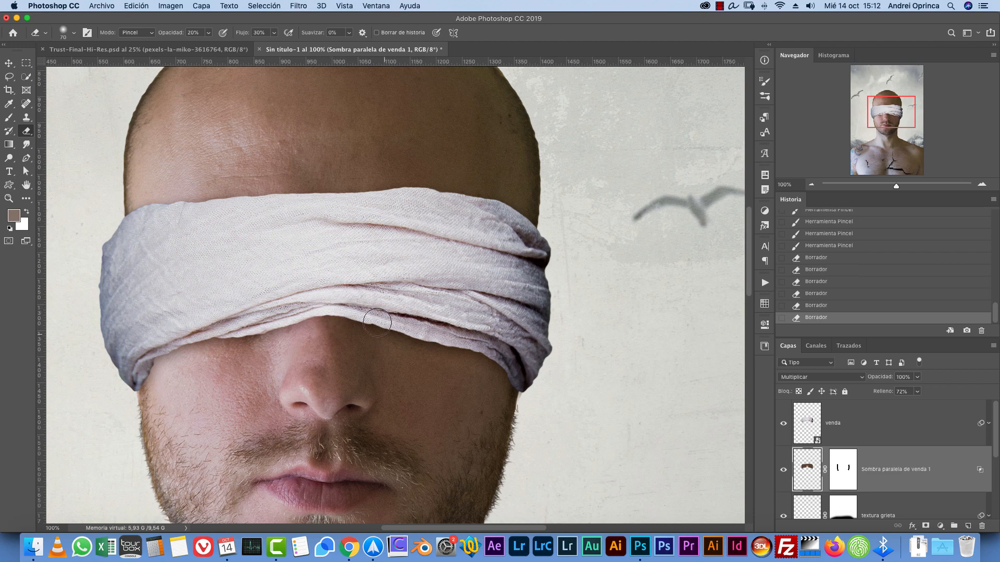
left_click(337, 308)
left_click(343, 310)
- Brush faint black dabs with a 40 px brush onto the shadow layer beneath the left end of the blindfold
key("b")
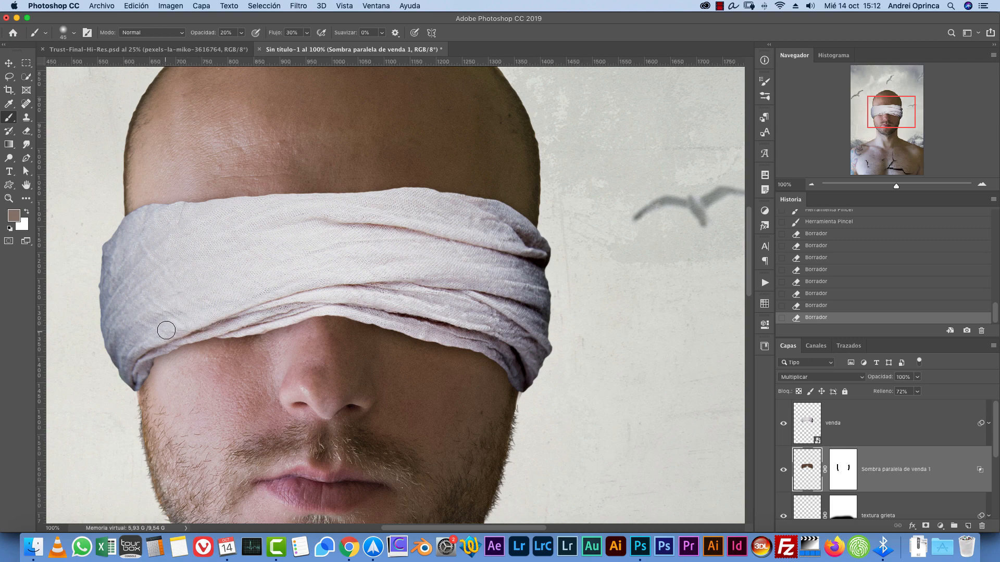
key("d")
left_click(172, 347)
left_click(169, 351)
left_click(175, 342)
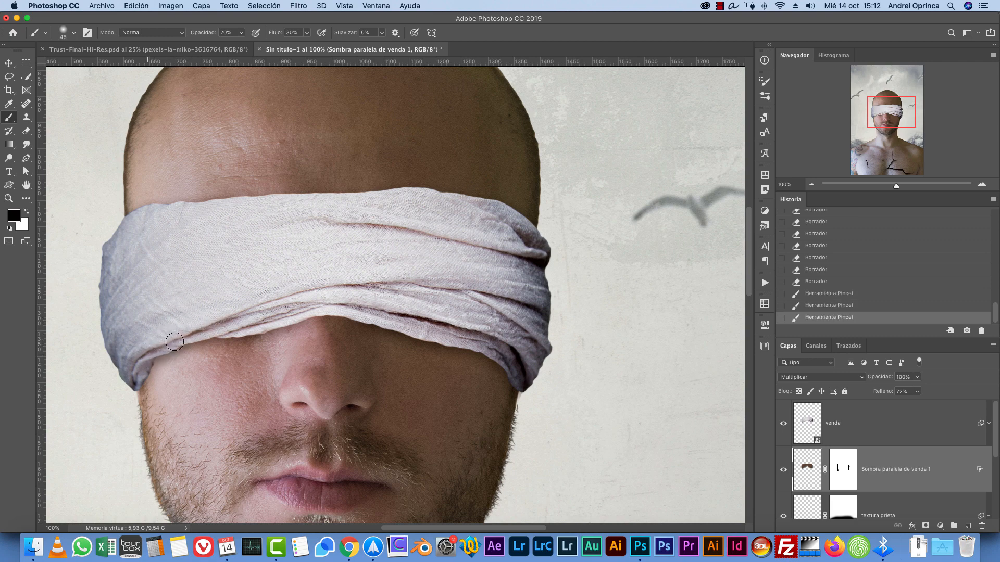
- Try extending the black shadow strokes down the blindfold's lower left edge, and undo them
left_click_drag(174, 342, 151, 355)
left_click_drag(158, 355, 140, 381)
left_click_drag(143, 376, 147, 364)
key("super+z")
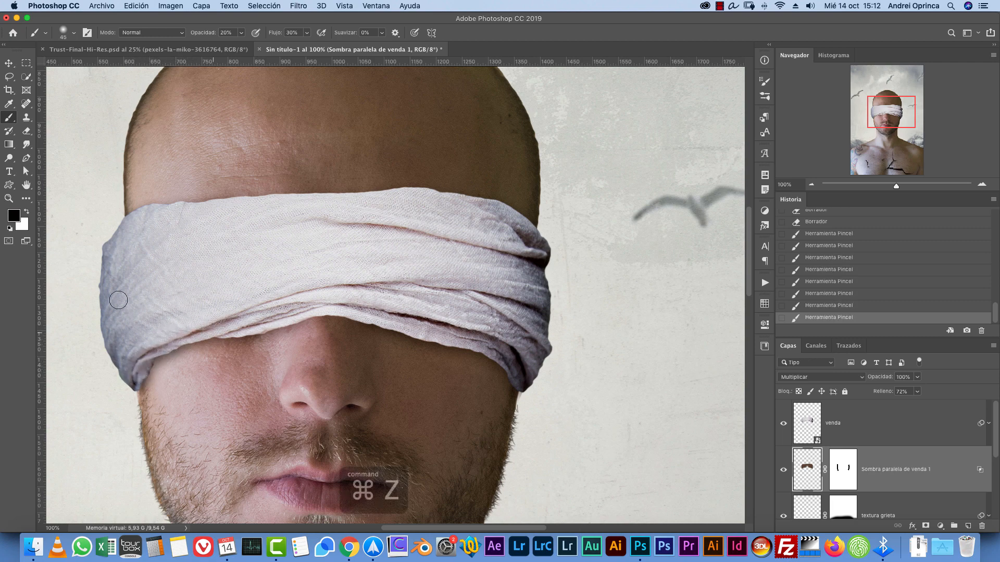
key("super+z")
key("super+z")
key("super+z")
- Sample dark brown from the shaded cheek and brush the shadow along the blindfold's lower left edge with a 45 px brush
left_click(476, 389, "alt")
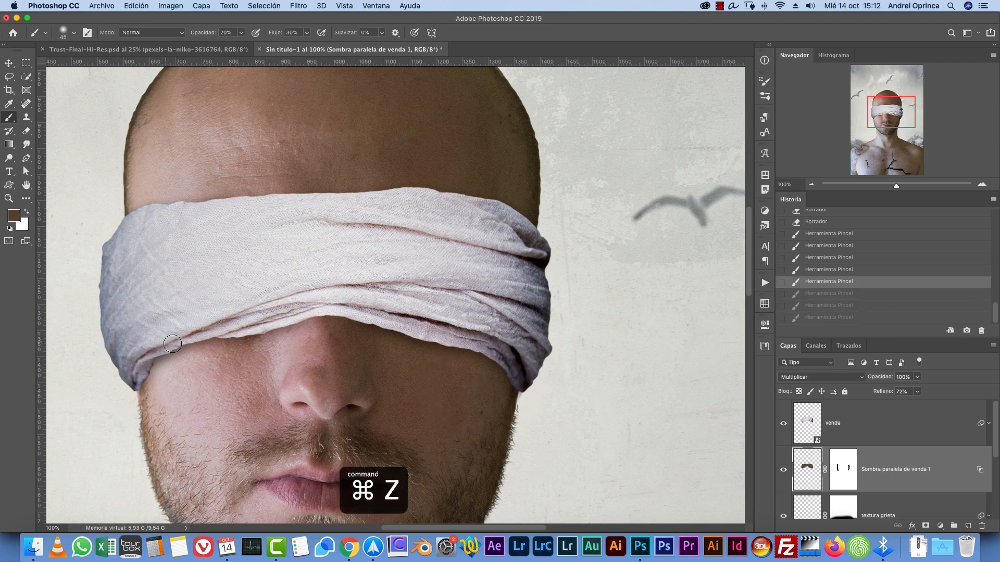
left_click_drag(172, 343, 157, 365)
left_click_drag(158, 356, 177, 340)
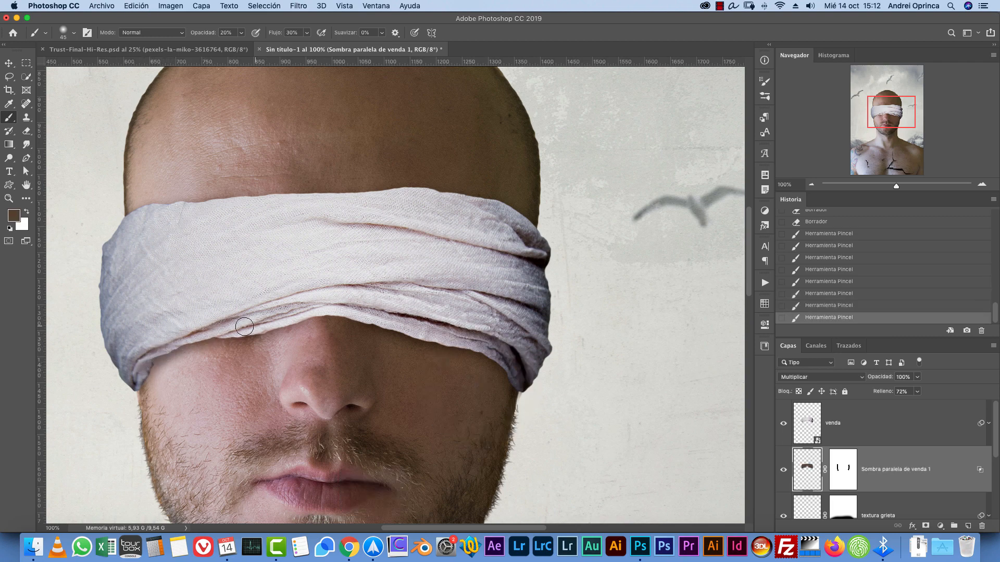
mouse_move(244, 327)
left_mouse_down()
mouse_move(192, 333)
mouse_move(142, 366)
left_mouse_up()
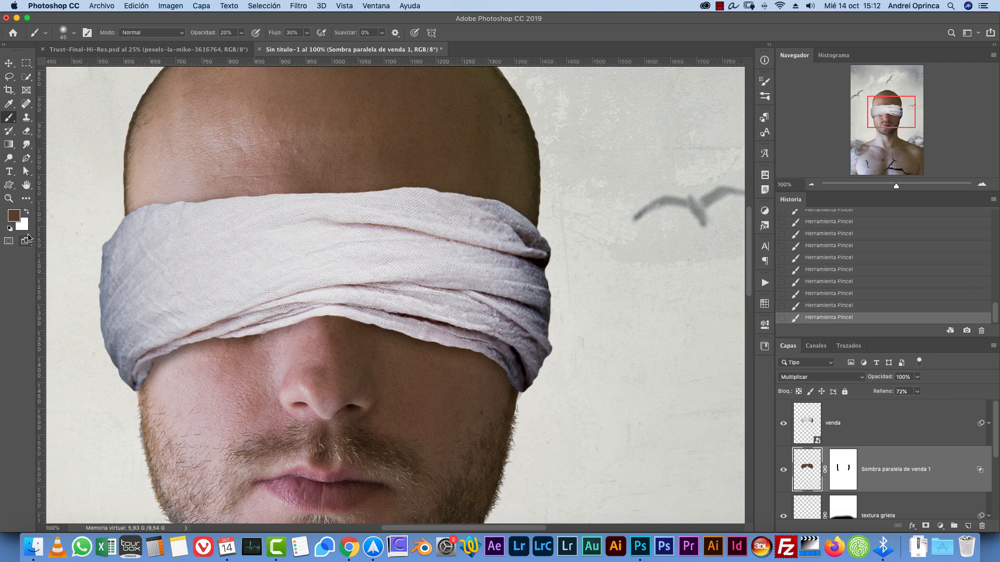
- Darken the foreground colour to a deeper brown and enlarge the brush to 80 px
left_click(14, 216)
left_click(675, 289)
left_click(839, 177)
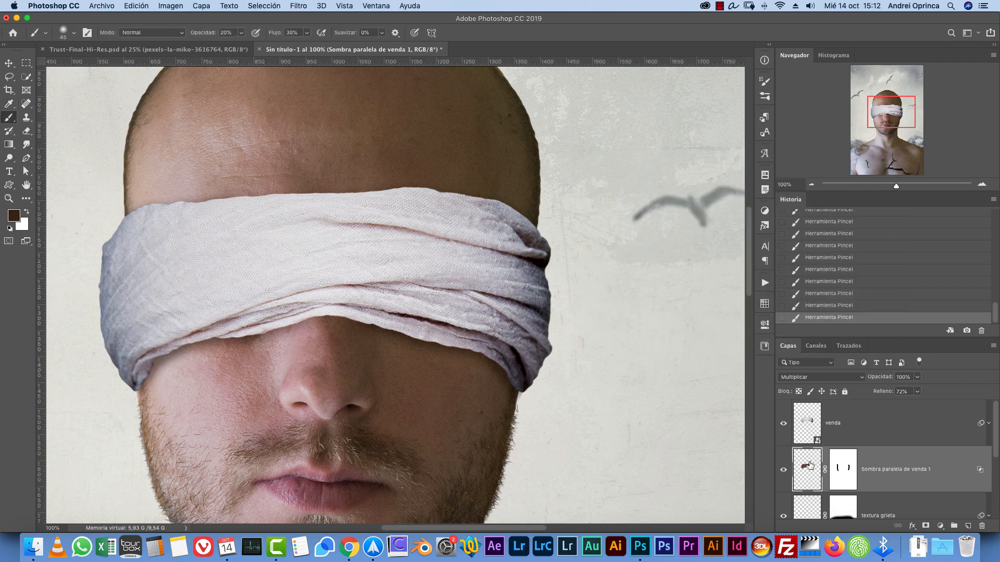
key("bracketright")
key("bracketright")
key("bracketright")
key("bracketright")
- Try an inner shadow on the venda layer, coloured dark brown (#4b3424) from the shaded cheek, with a distance of 0 px
left_click(921, 432)
double_click(922, 427)
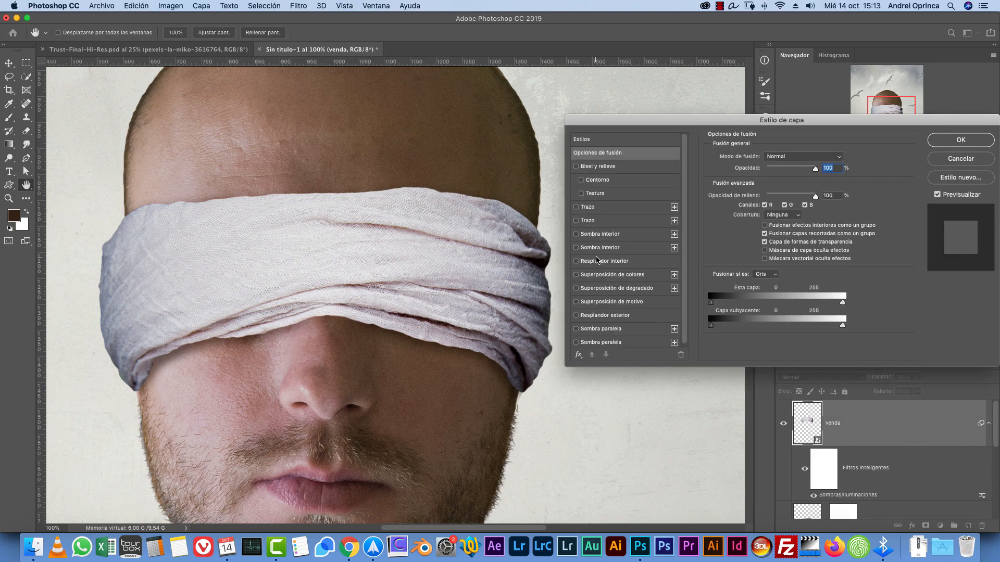
left_click(602, 236)
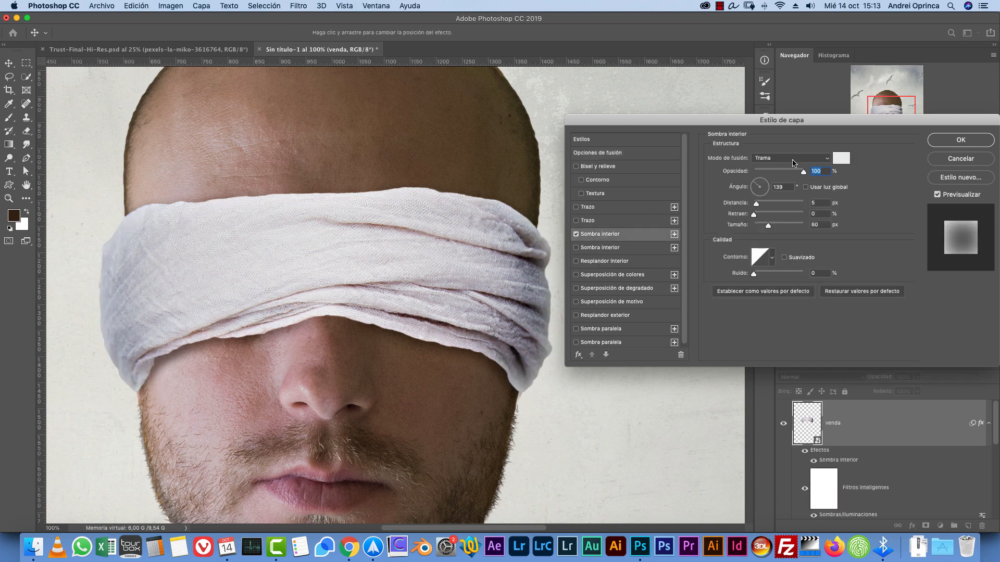
left_click(841, 157)
left_click(426, 376)
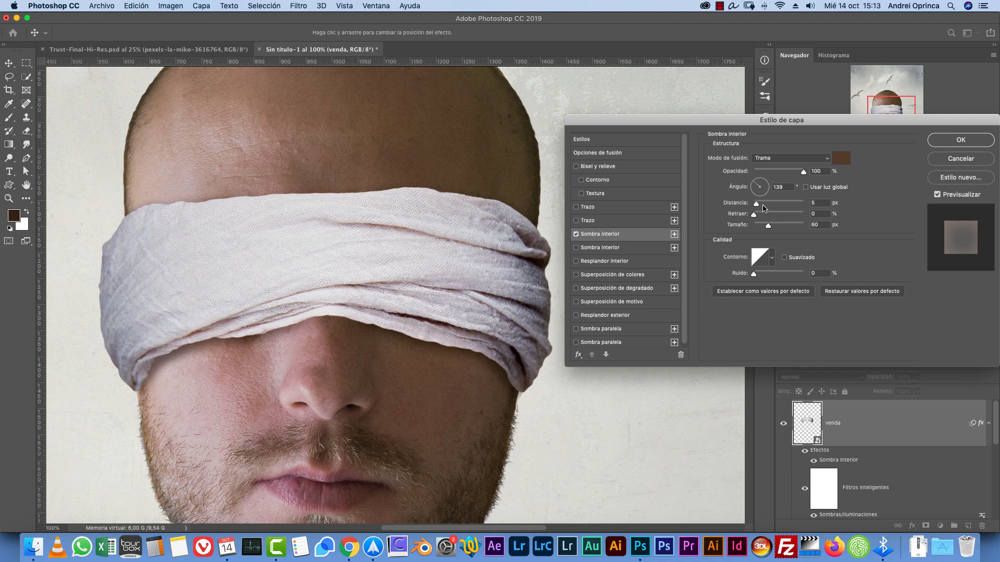
left_click(764, 207)
left_click(756, 207)
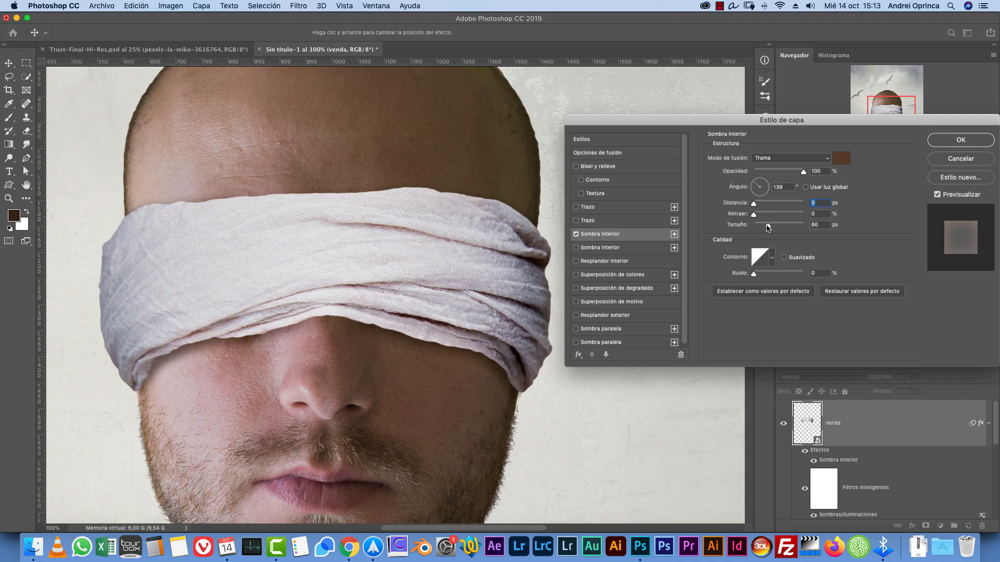
- Try the inner shadow in Subexponer color mode with a size of 150 px and 39% opacity
left_click(780, 159)
left_click(784, 119)
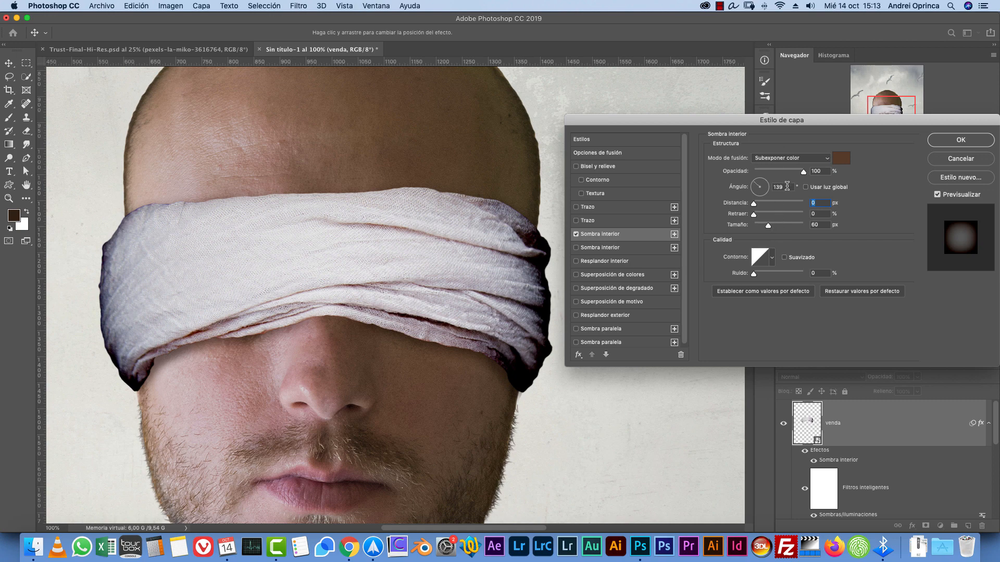
left_click_drag(771, 173, 764, 173)
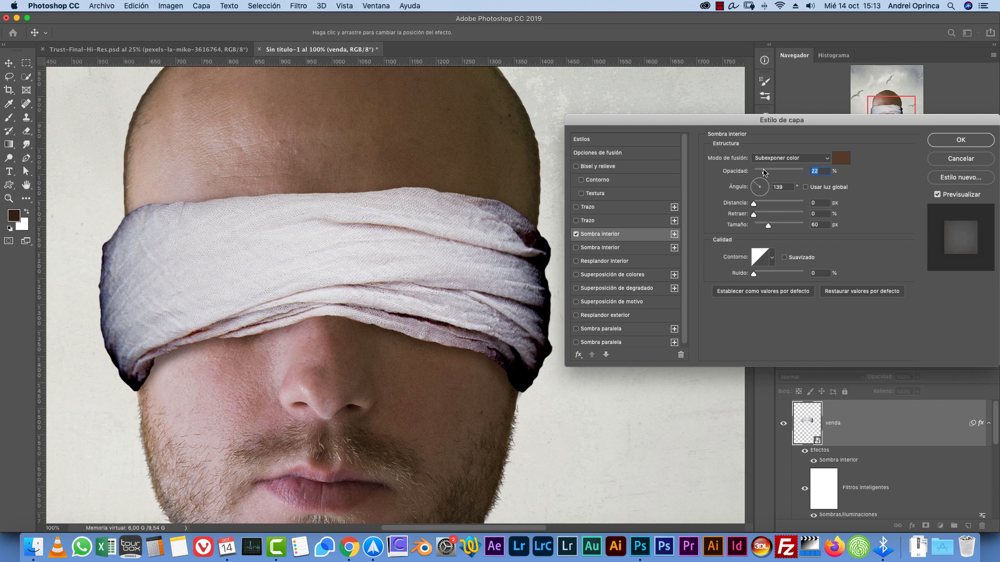
left_click(785, 227)
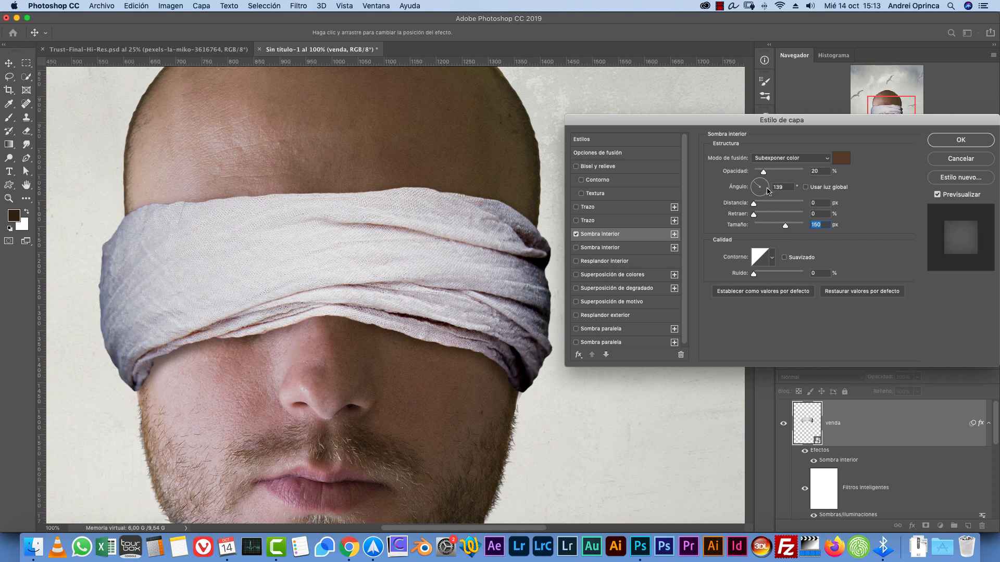
left_click_drag(771, 173, 773, 172)
- Try the Multiplicar and Luz suave blend modes for the inner shadow, with its size reduced to 120 px
left_click(781, 157)
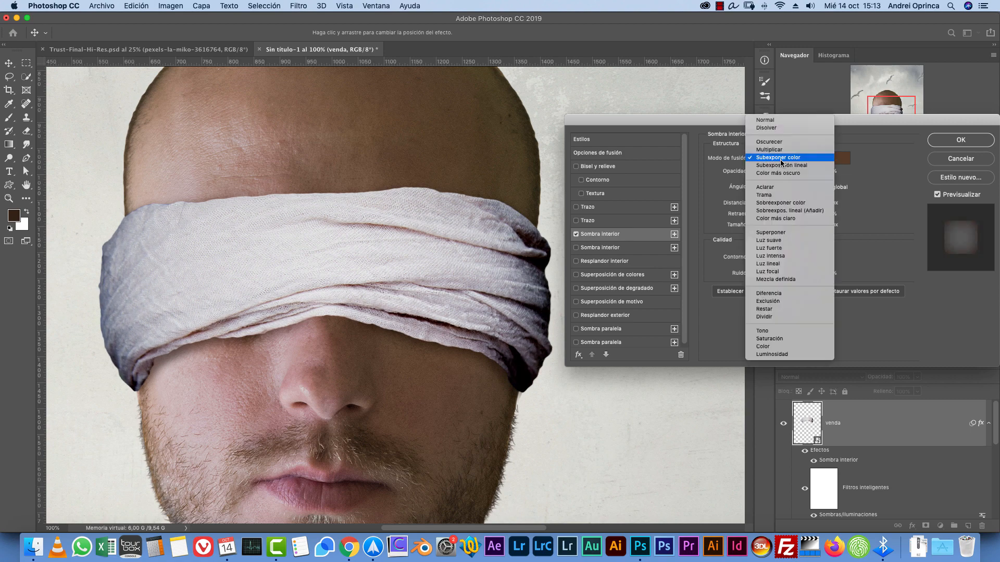
left_click(775, 154)
key("Up")
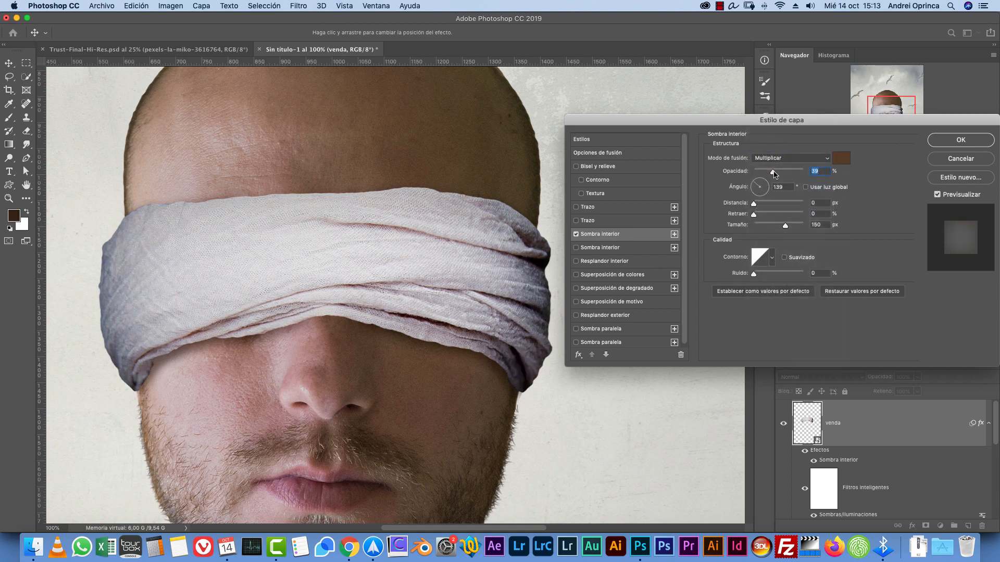
mouse_move(787, 228)
left_mouse_down()
mouse_move(795, 226)
mouse_move(775, 226)
left_mouse_up()
left_click(779, 159)
left_click(772, 248)
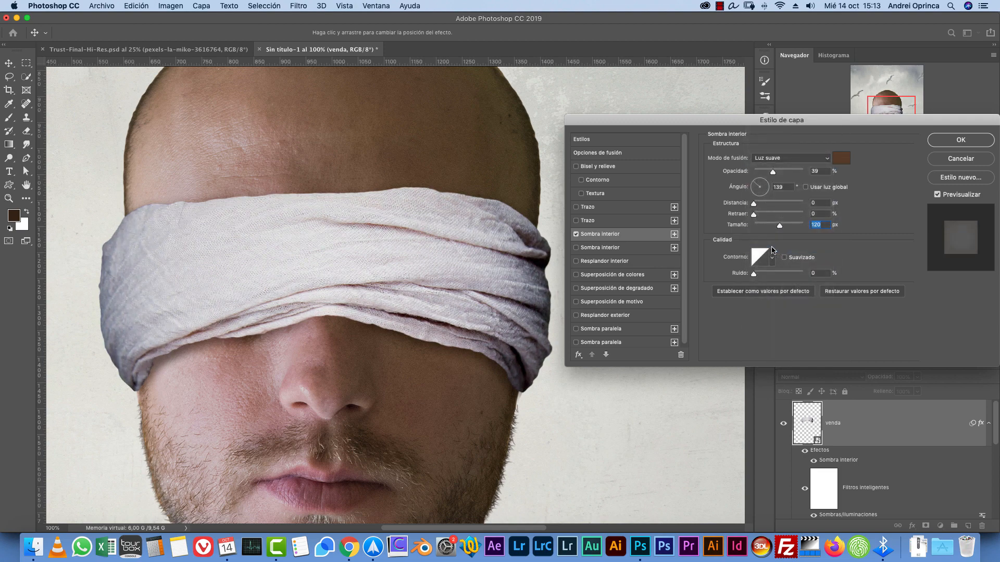
- Try the inner shadow at 69% opacity, 28% choke and 183 px size, toggling it off and on to compare
left_click(576, 235)
left_click(791, 225)
left_click(788, 172)
left_click_drag(754, 214, 768, 216)
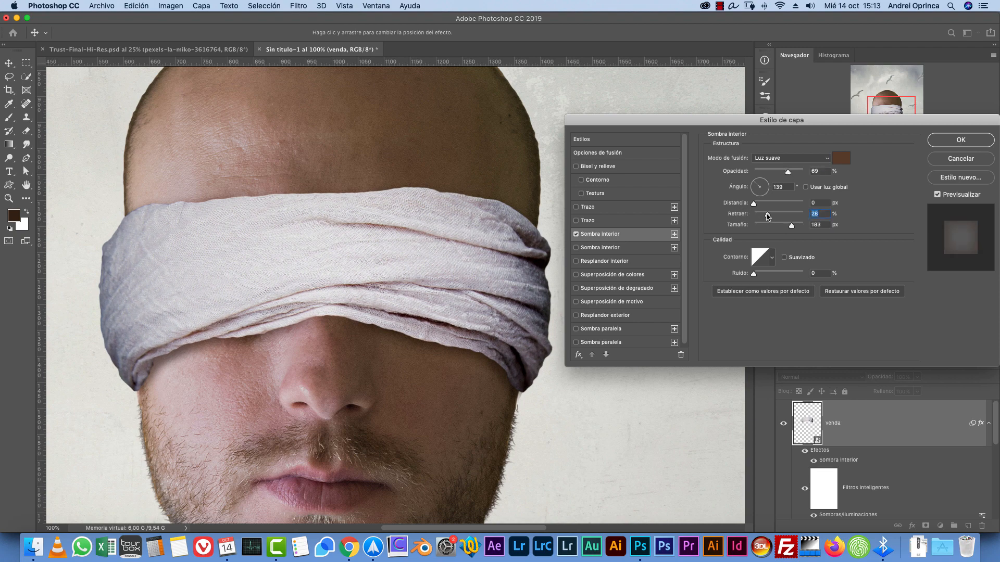
left_click(577, 234)
left_click(576, 234)
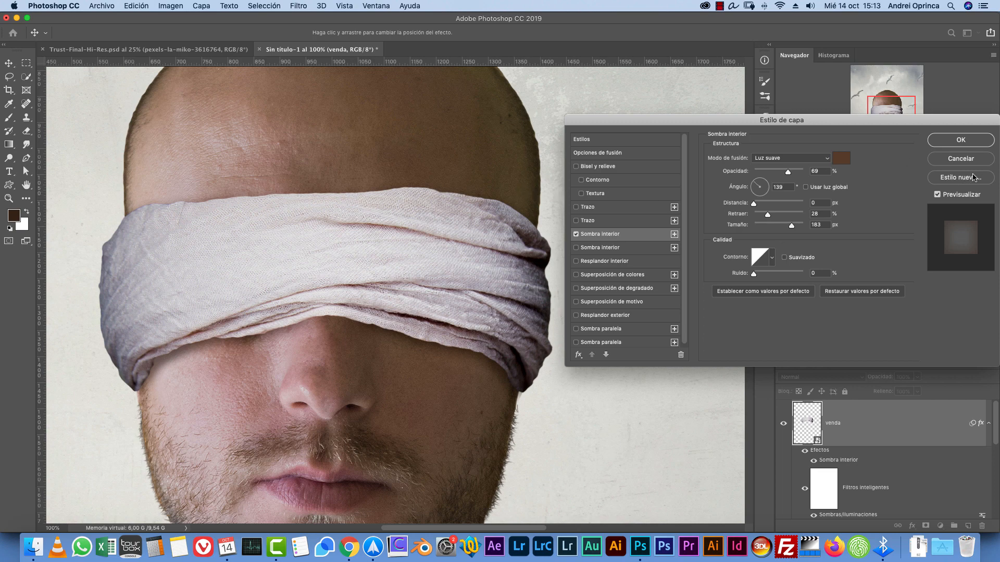
- Try a darker brown inner shadow in Luz lineal mode with a size of 128 px and 20% opacity
left_click(839, 159)
left_click(640, 288)
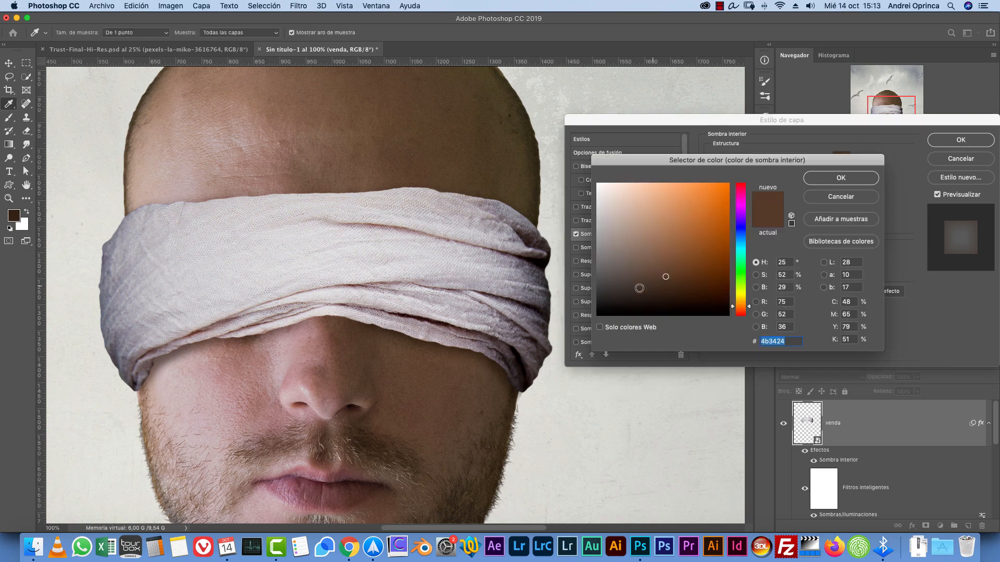
left_click(871, 179)
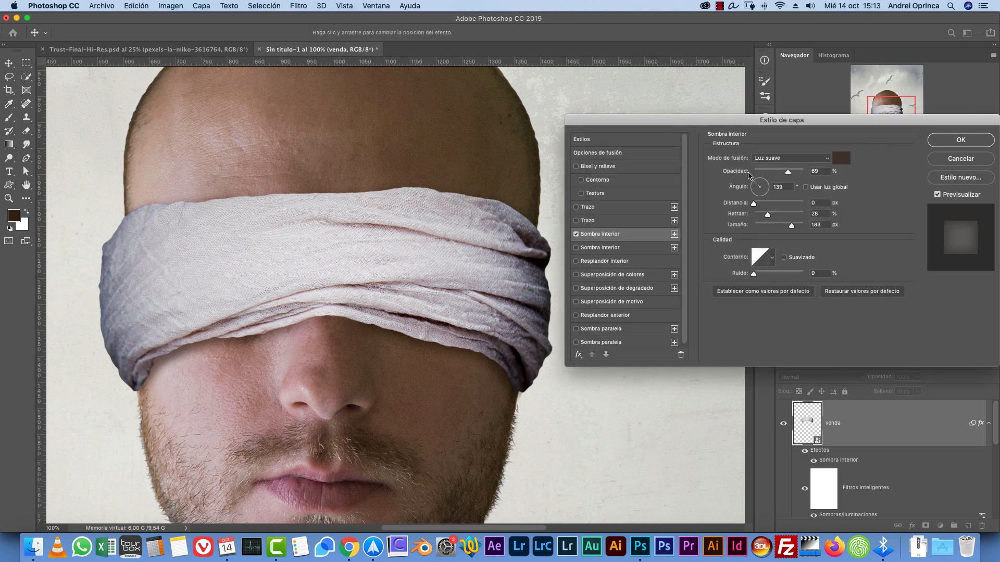
left_click(776, 158)
left_click(779, 181)
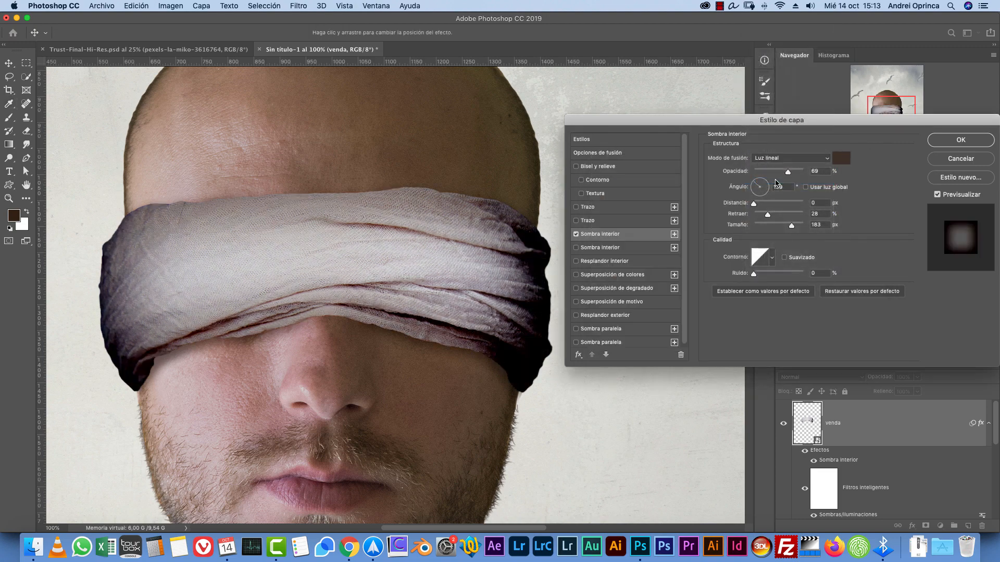
left_click_drag(778, 225, 781, 226)
left_click(763, 172)
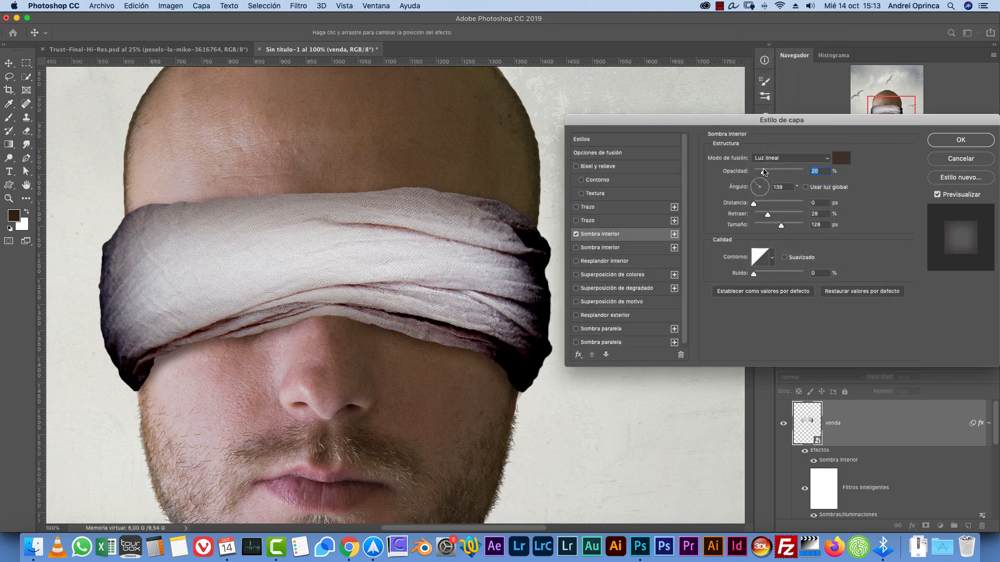
- Compare the blindfold with and without the inner shadow, raise its opacity to 31% and try another blend mode
left_click(575, 235)
left_click(575, 235)
left_click(770, 171)
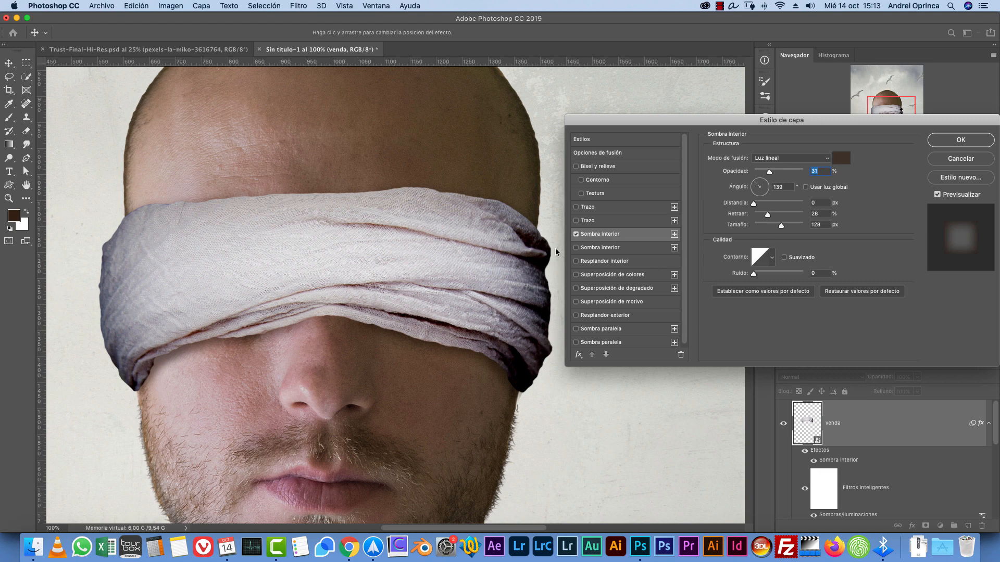
left_click(784, 158)
left_click(779, 49)
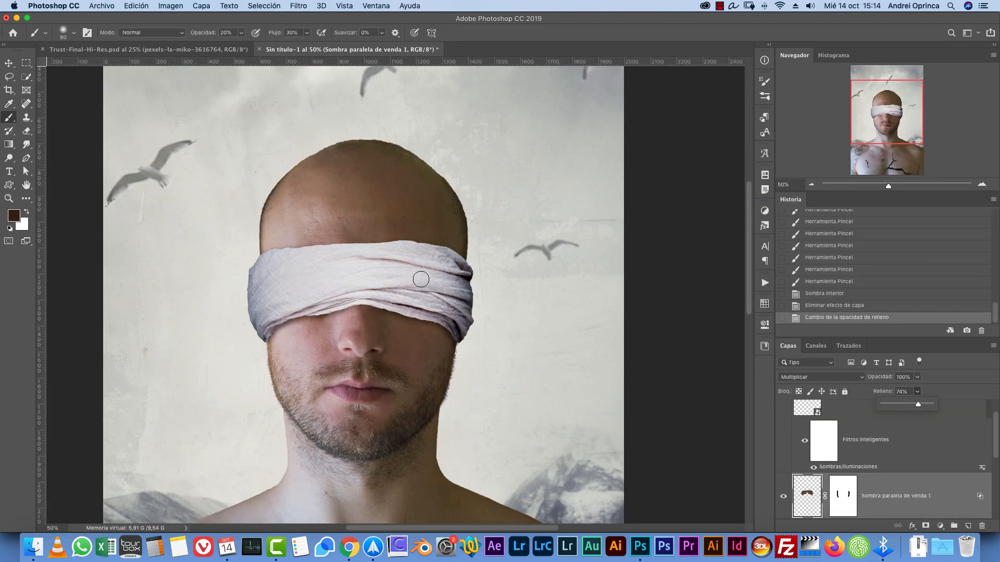
left_click(982, 184)
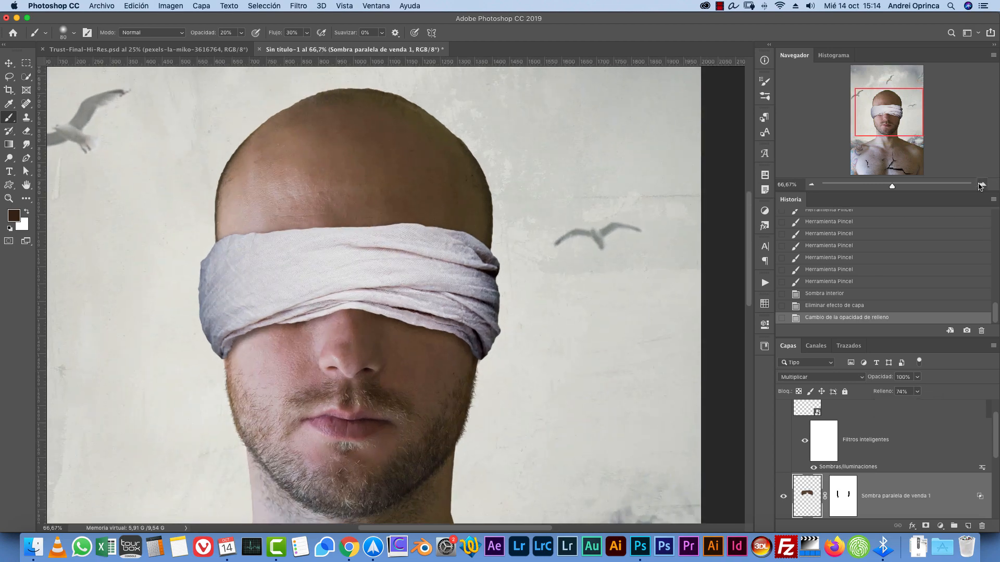
- Collapse the smart filter list of the venda layer and make that layer active
scroll(989, 431, "up", 2)
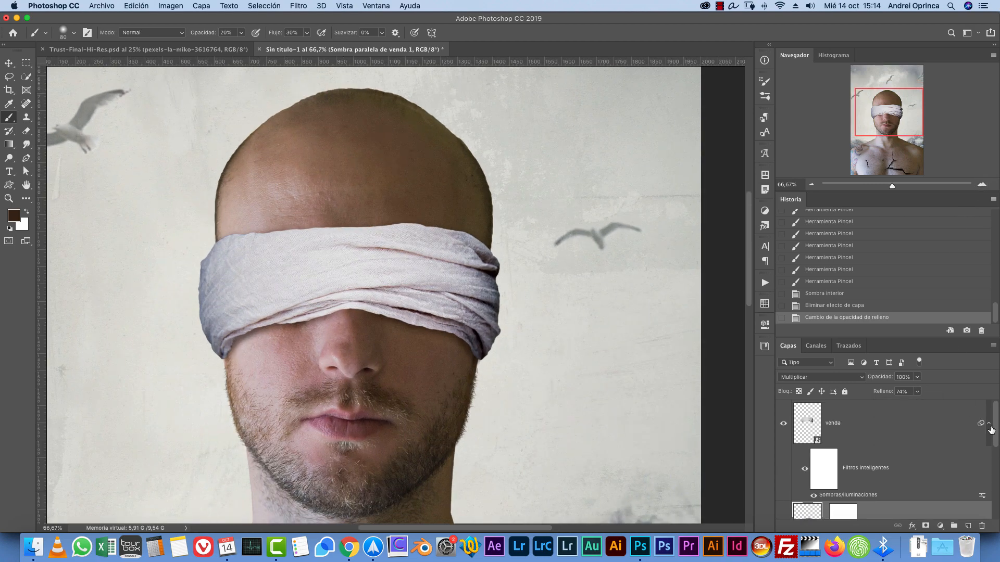
left_click(989, 424)
left_click(944, 424)
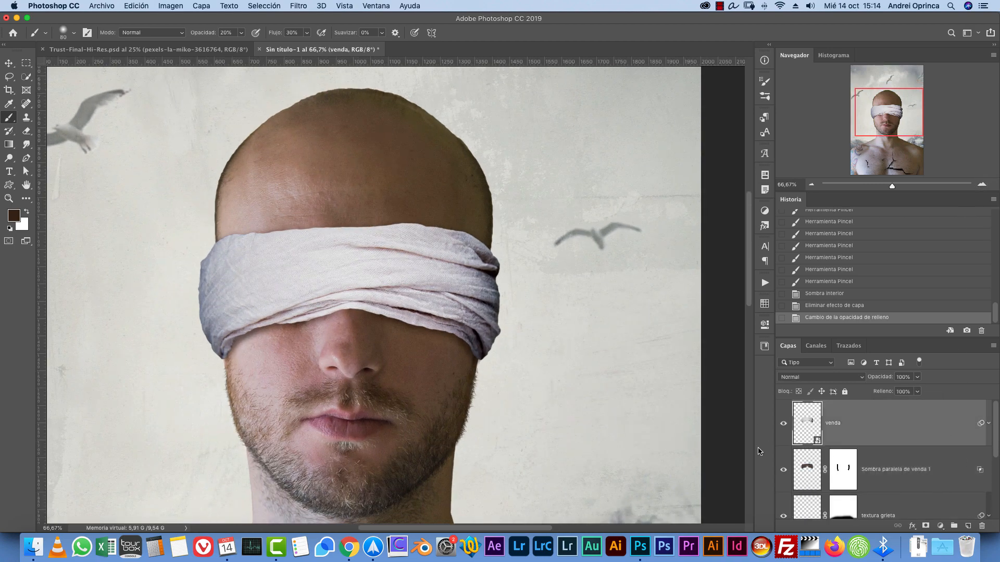
key("super+o")
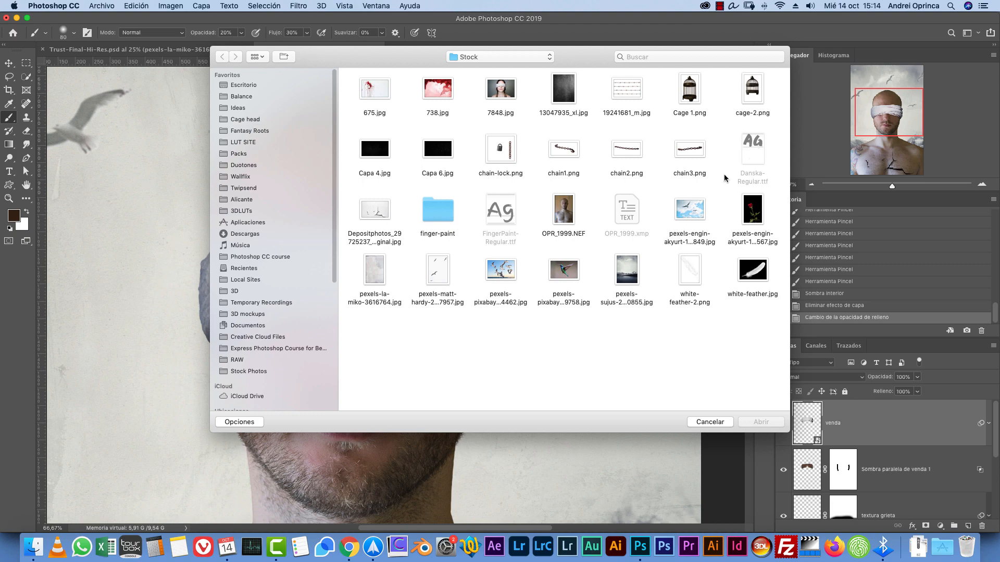
left_click(728, 425)
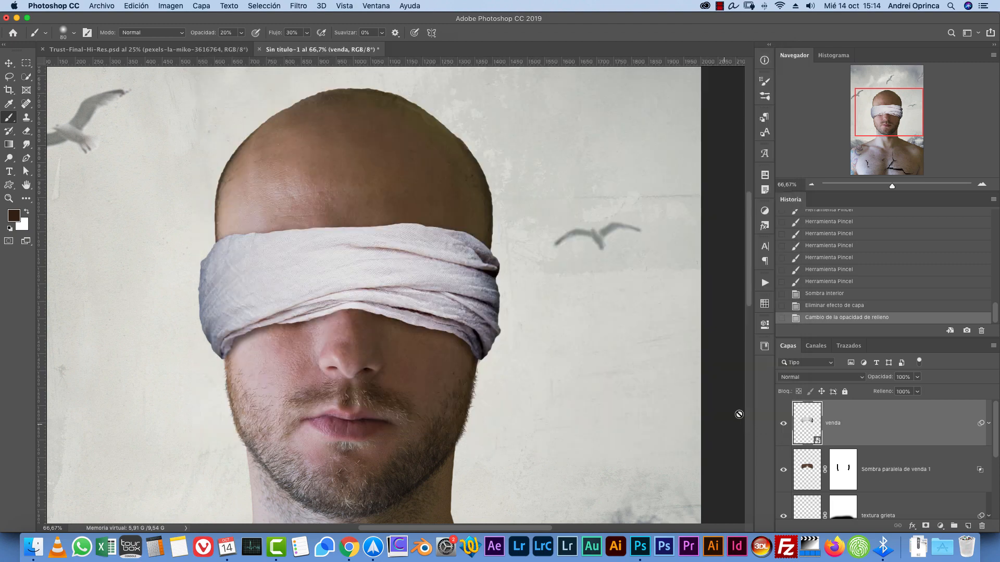
- Add a new layer above venda and place the text TRUST across the blindfold in Finger Paint at 165 px
left_click(968, 525)
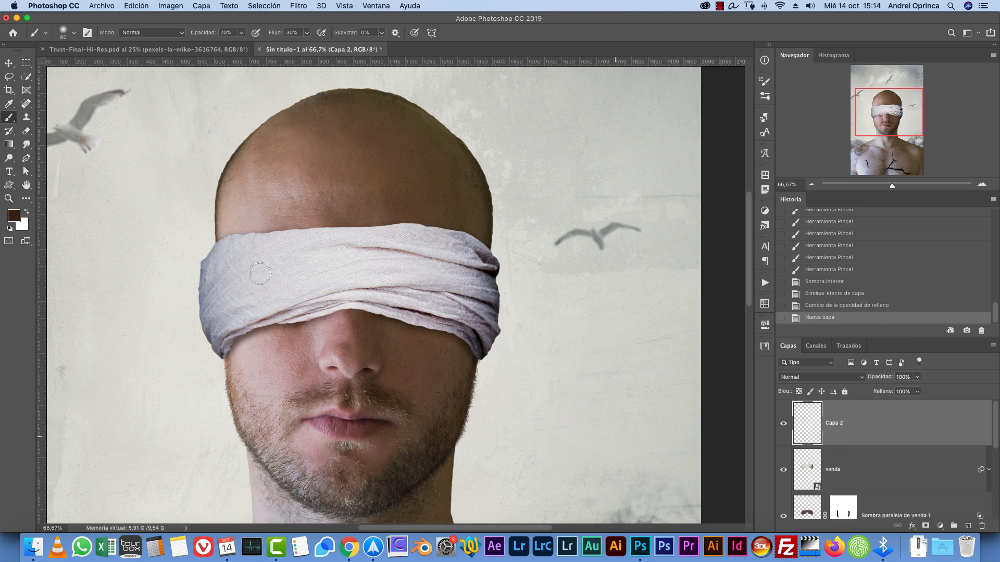
left_click(9, 171)
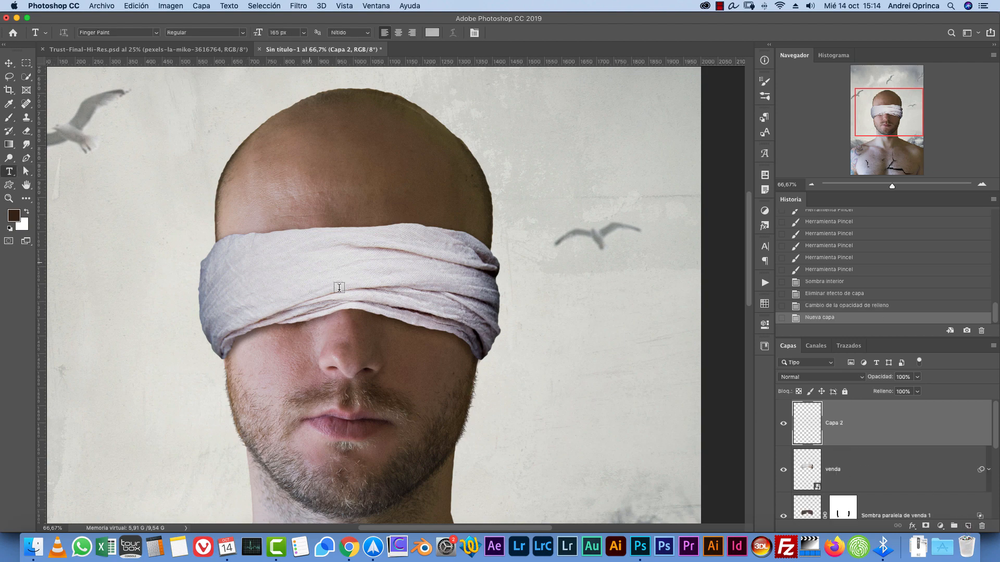
left_click(280, 275)
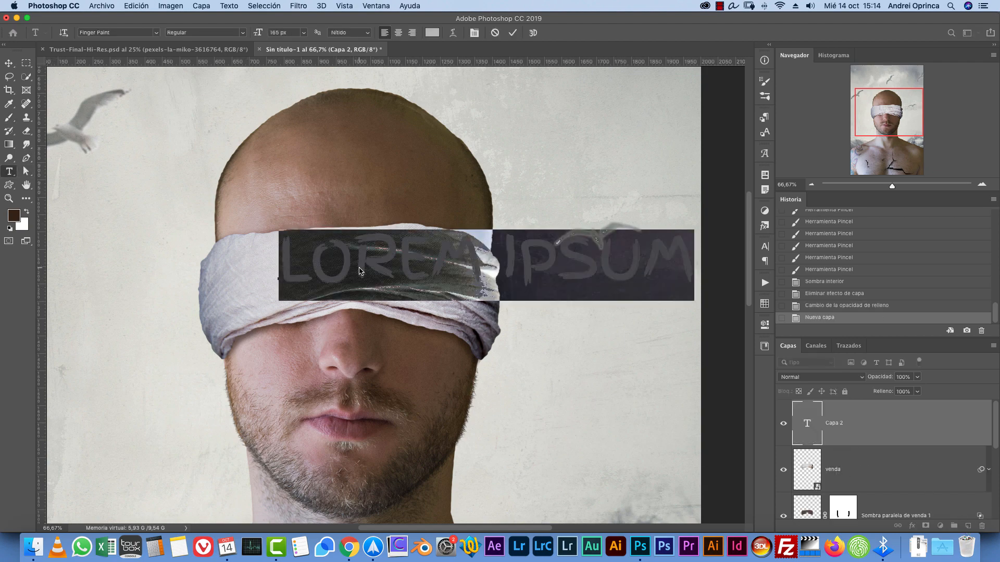
type("TRUST")
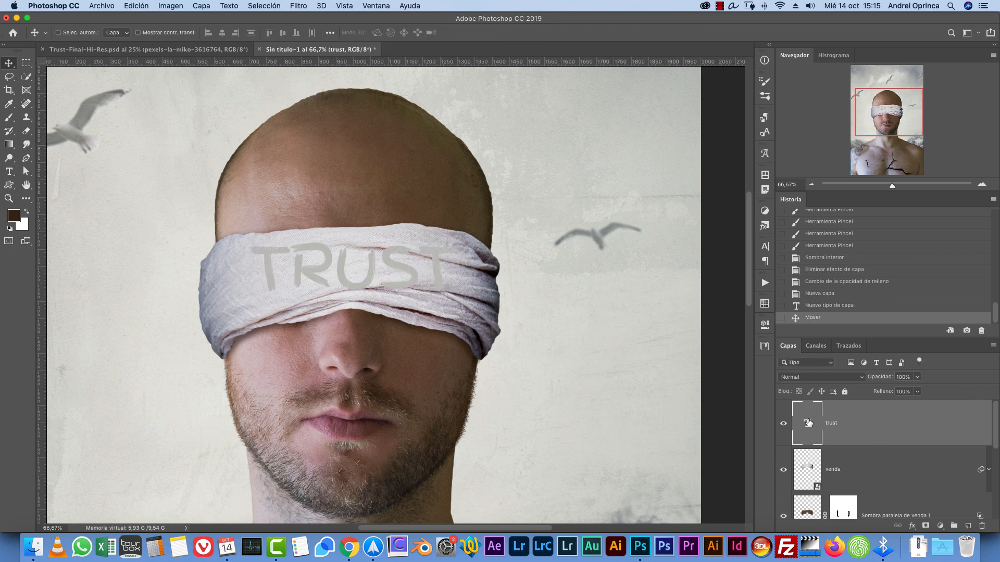
- Recolour the TRUST text from the pure red hue, choosing a medium red shade
double_click(807, 422)
left_click(432, 32)
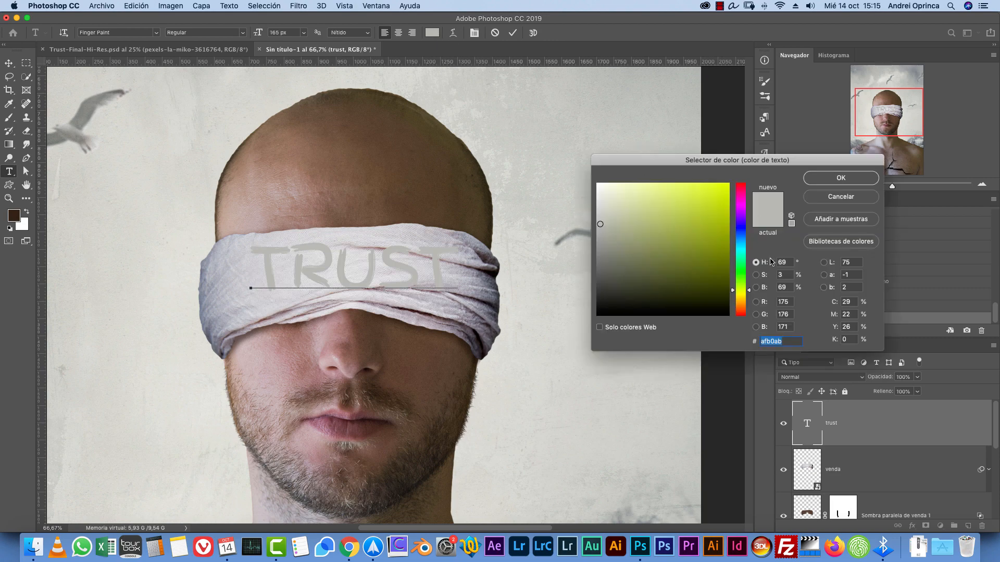
left_click(740, 184)
left_click(688, 236)
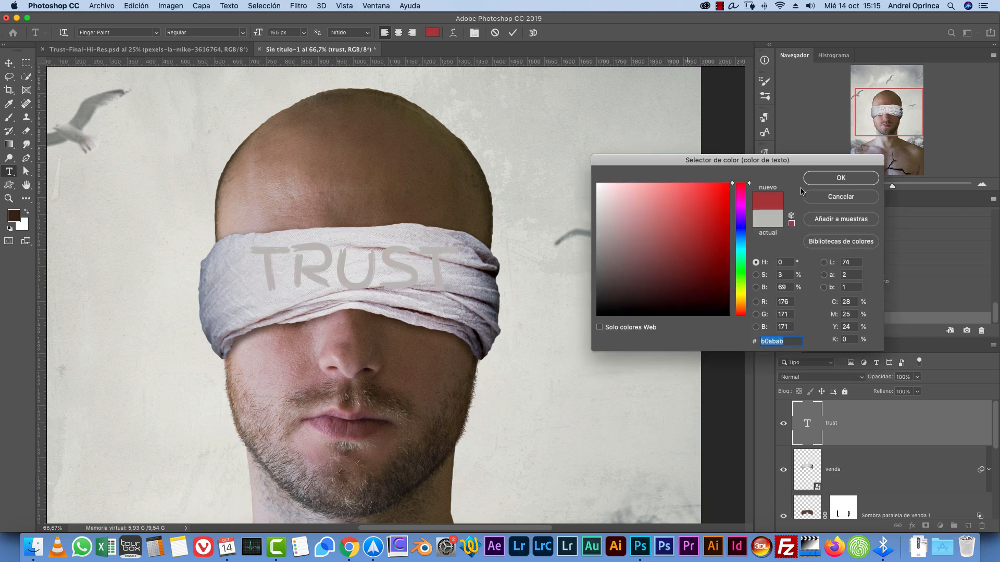
left_click(840, 178)
key("ctrl+Return")
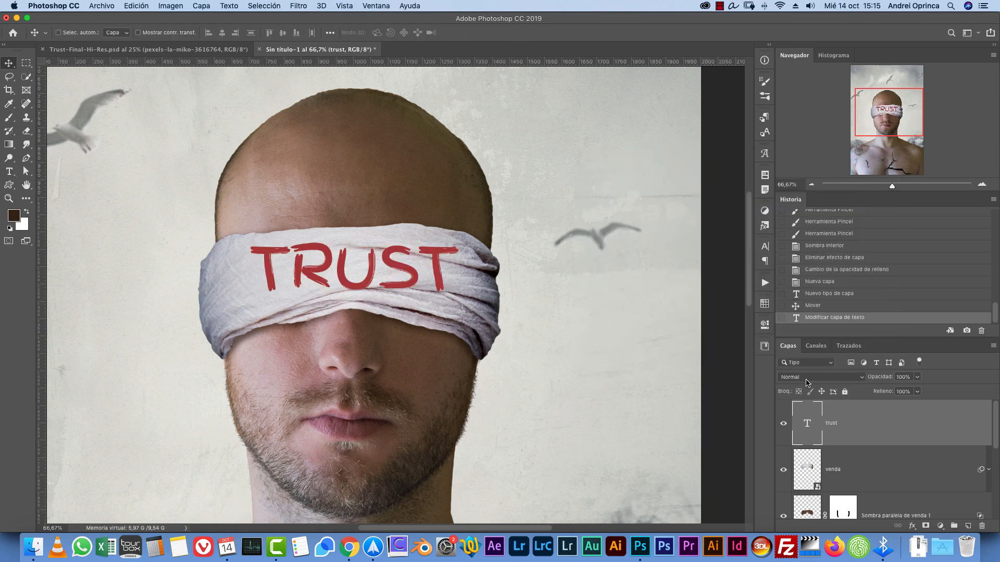
- Set the trust layer's blend mode to Luz intensa
left_click(806, 381)
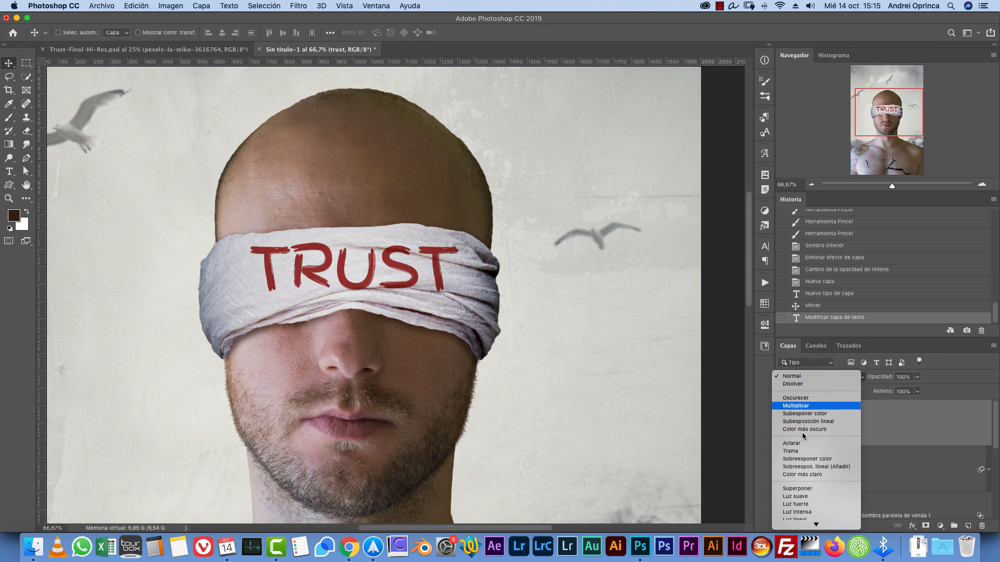
mouse_move(813, 527)
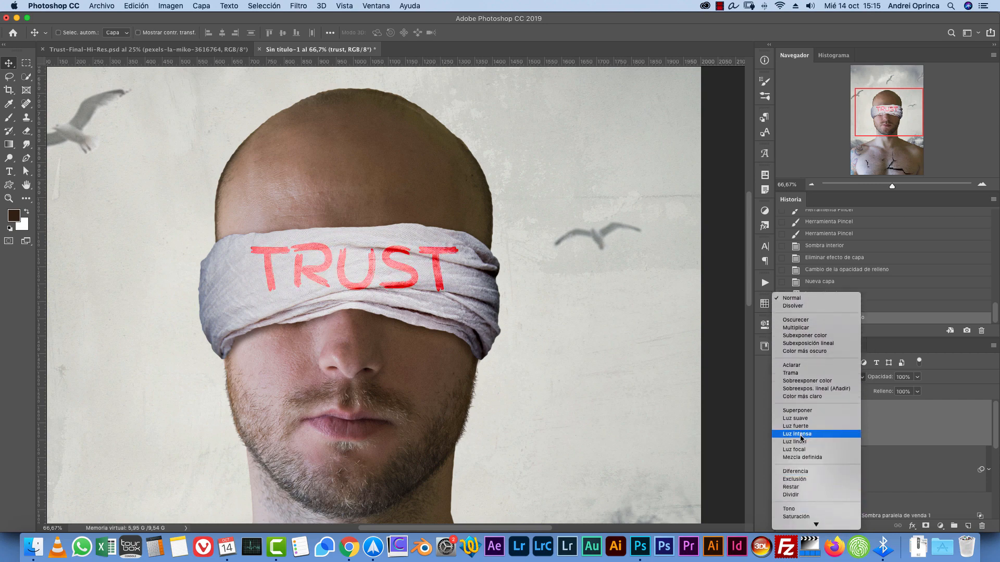
left_click(801, 438)
- Try several darker reds for the TRUST text and settle on the dark red #392121
key("t")
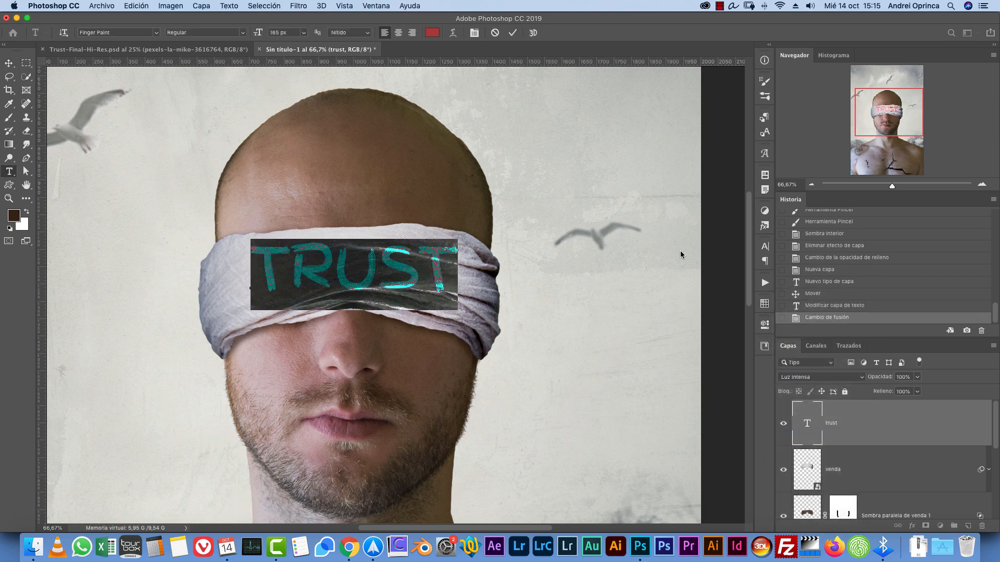
left_click(437, 33)
left_click(670, 267)
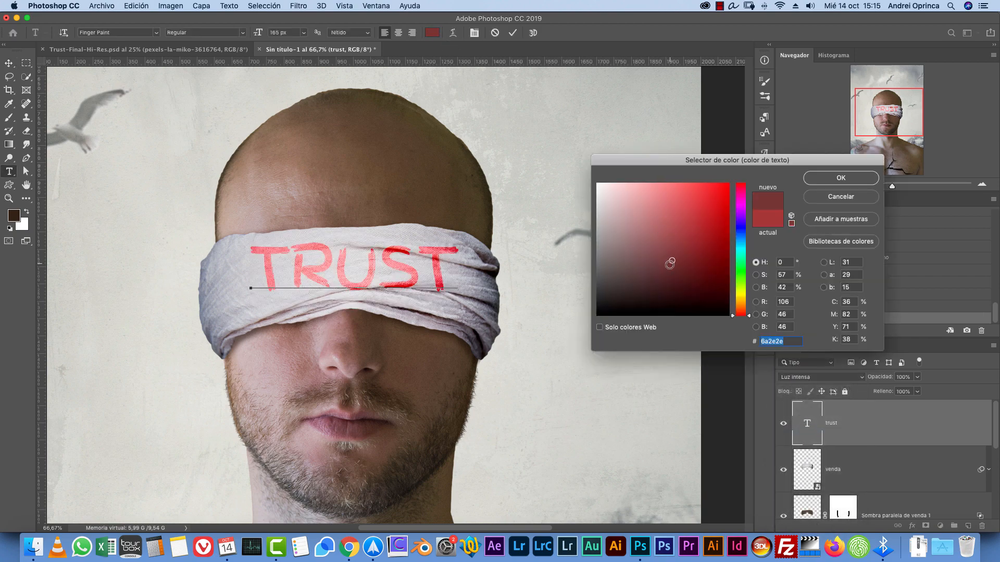
left_click(671, 273)
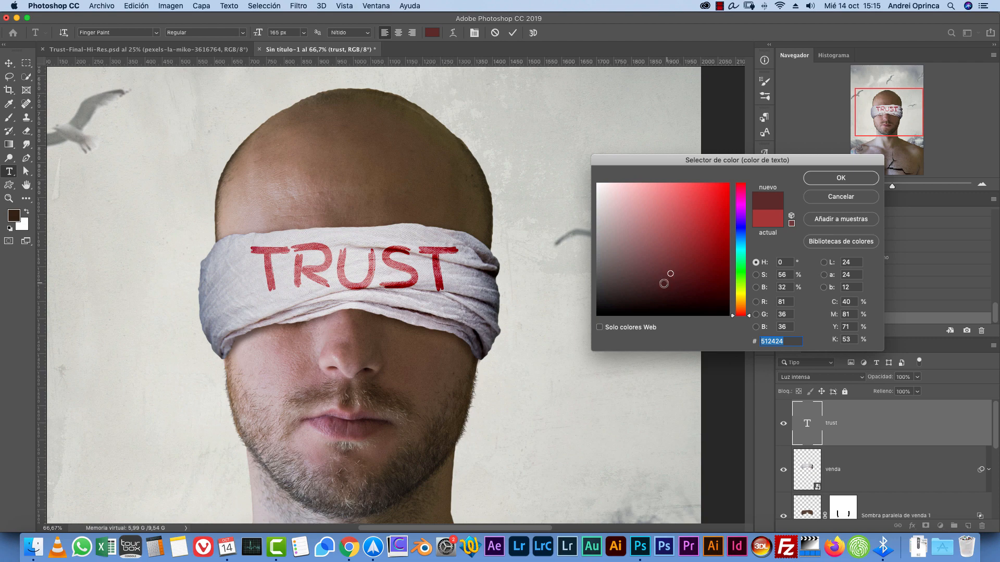
left_click(693, 278)
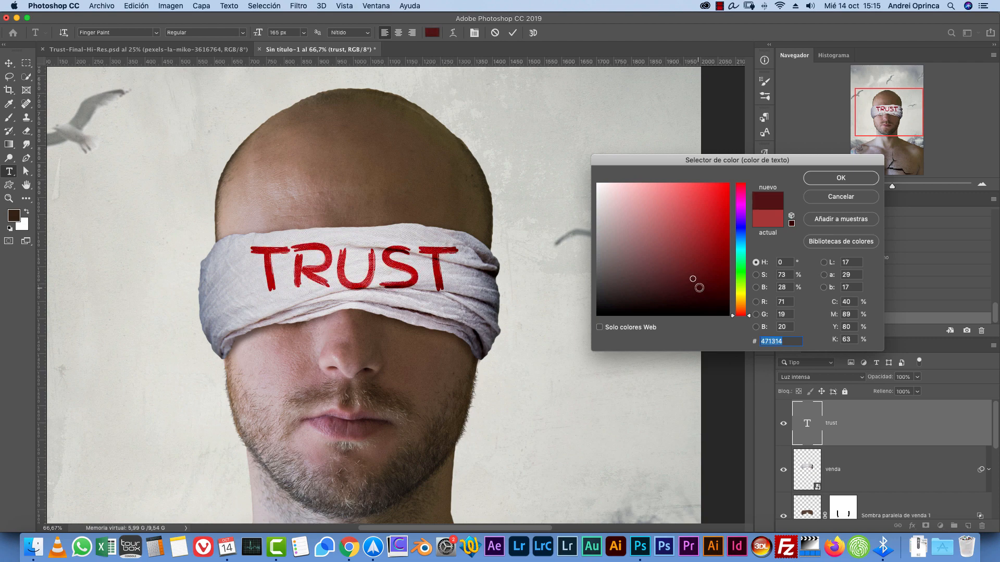
left_click(651, 287)
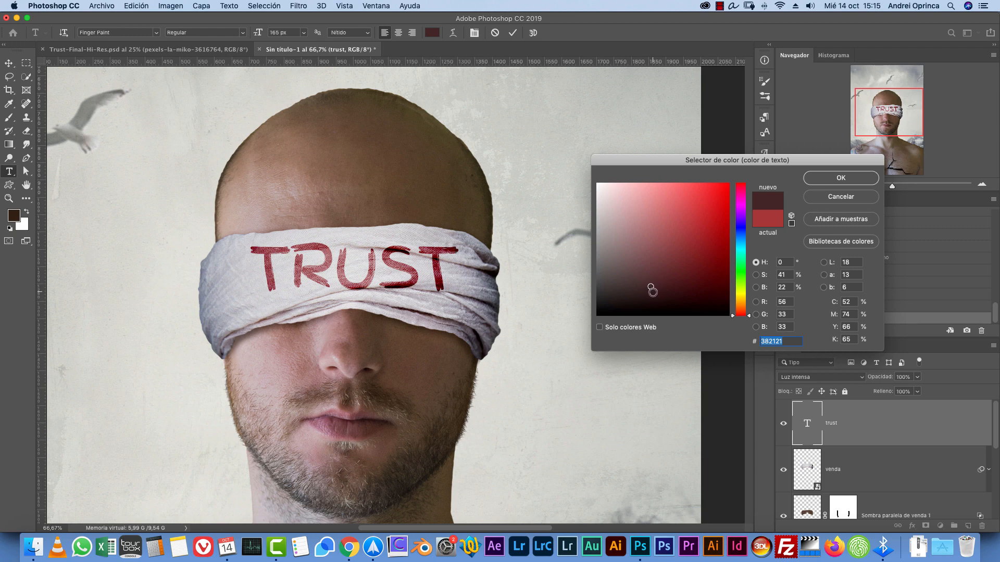
left_click(632, 286)
left_click(637, 293)
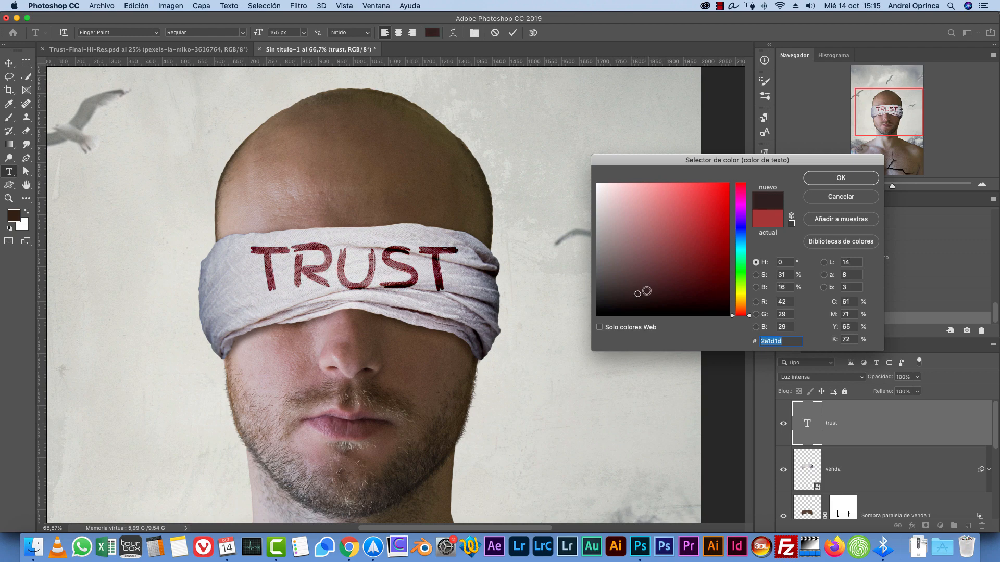
left_click(644, 288)
left_click(652, 287)
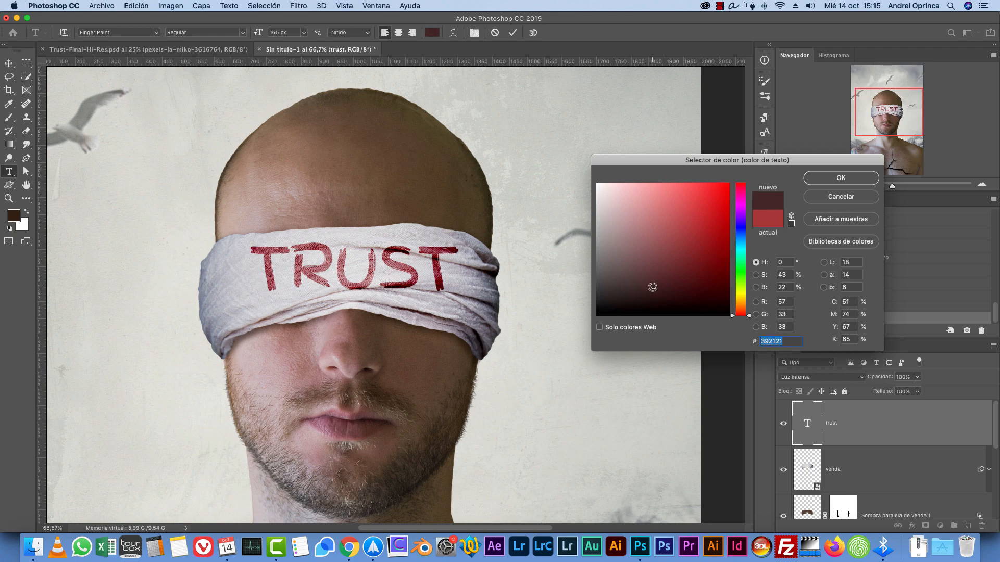
left_click(845, 177)
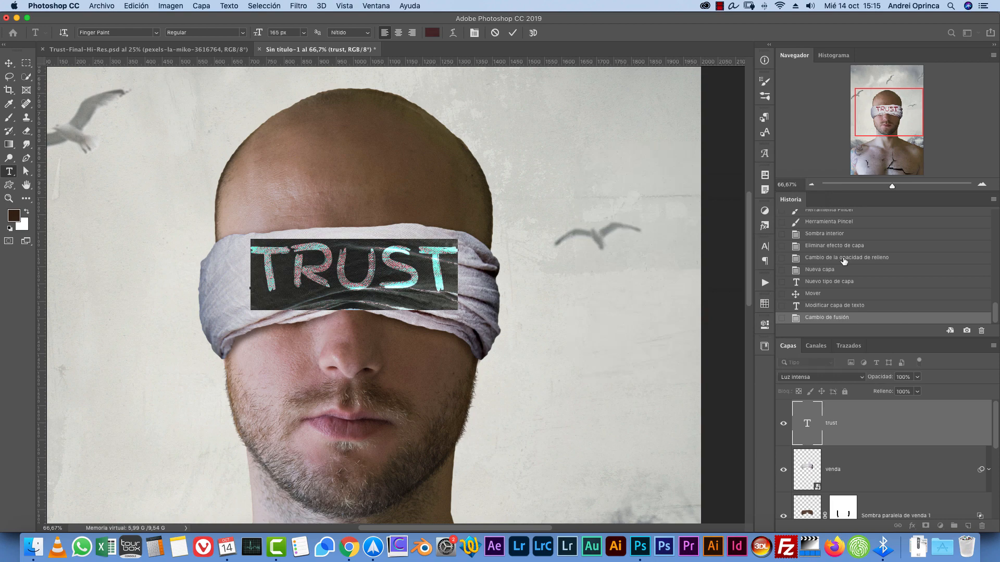
- Enlarge the TRUST text to 199 px and tighten its tracking
left_click(812, 424)
double_click(806, 422)
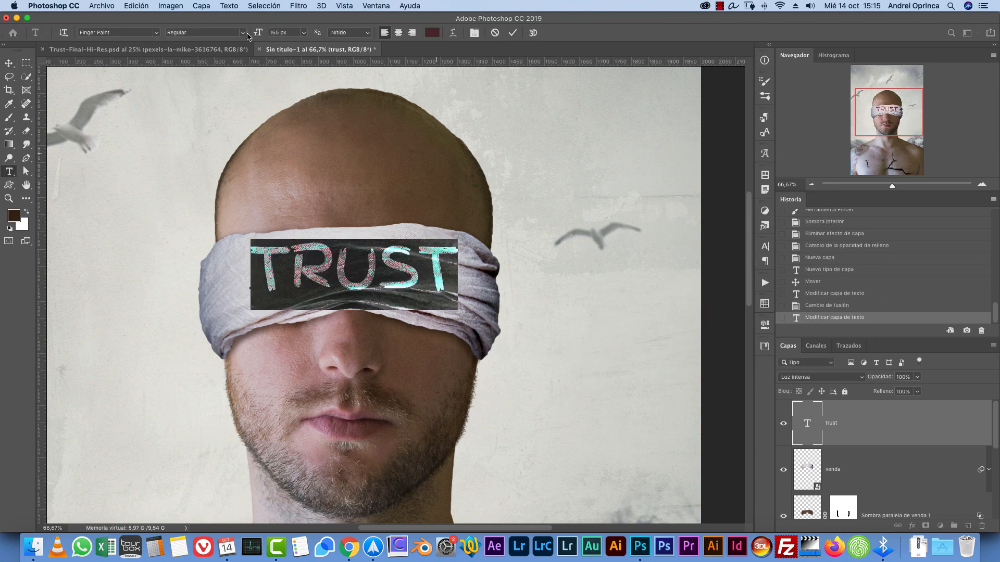
left_click_drag(256, 34, 269, 34)
left_click(765, 246)
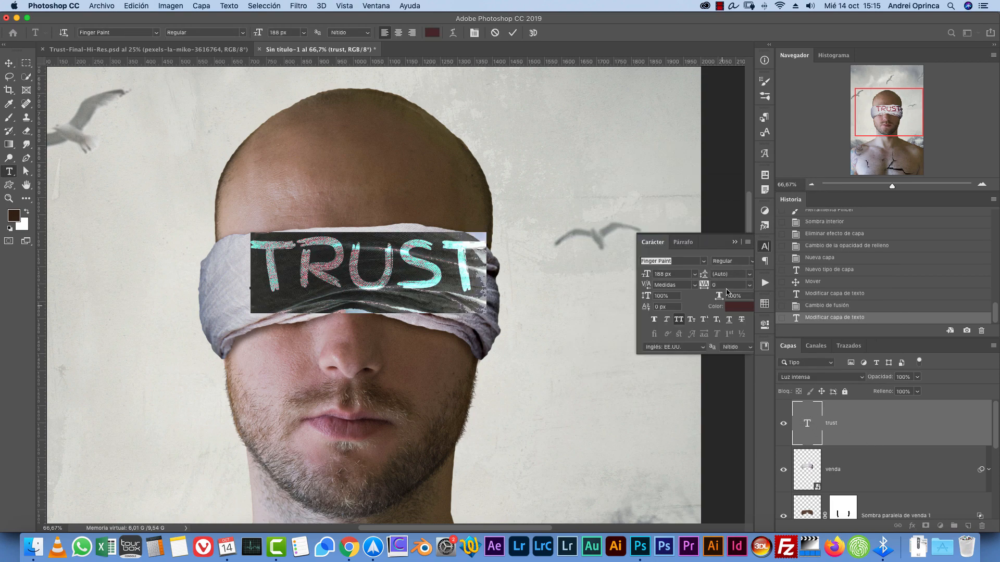
left_click_drag(711, 285, 715, 284)
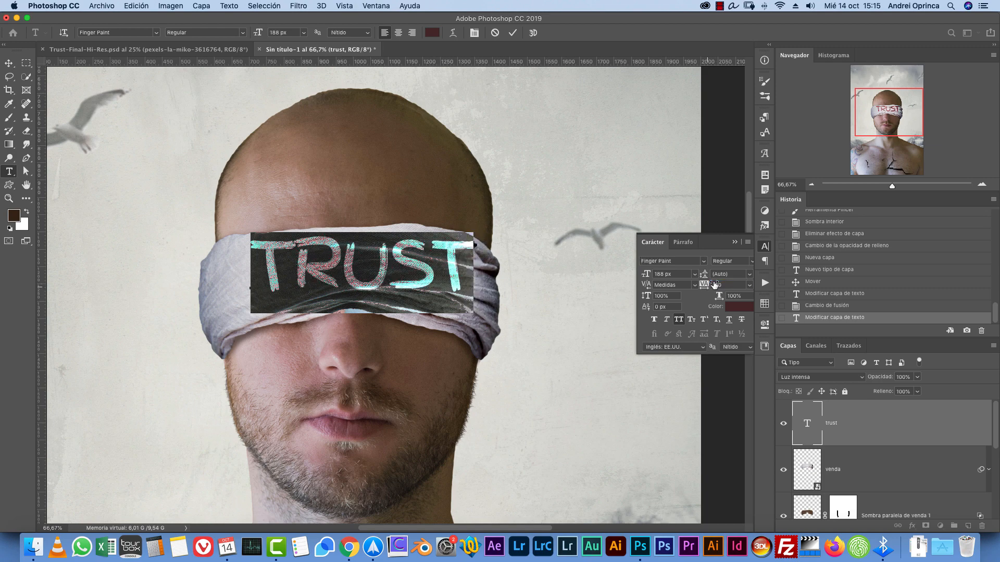
left_click(735, 243)
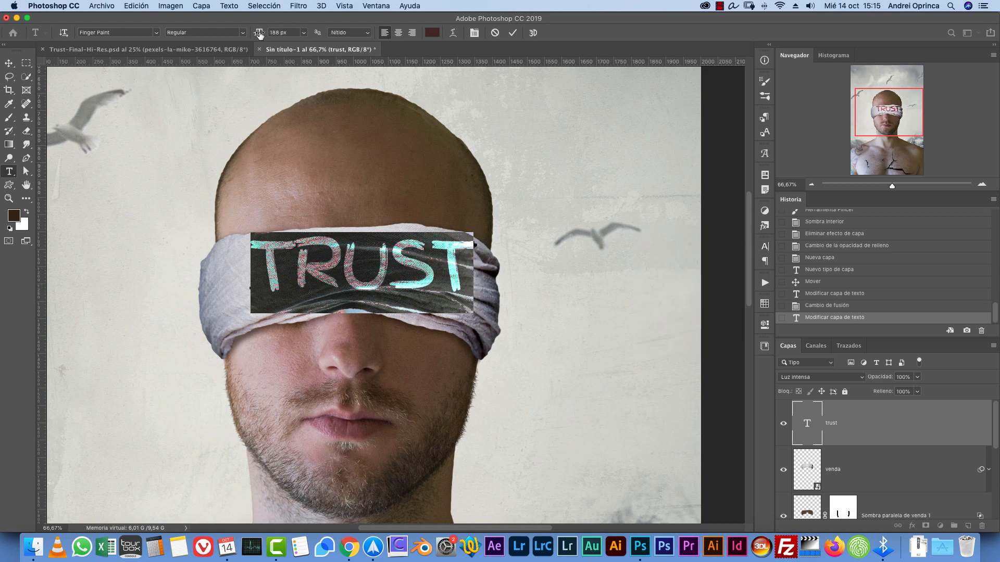
left_click_drag(259, 34, 268, 34)
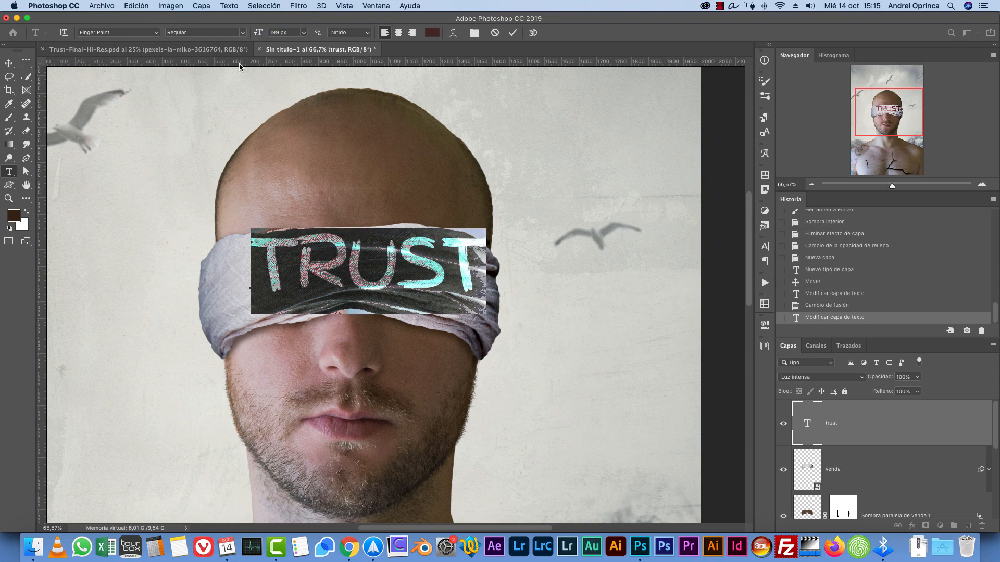
- Warp the TRUST text with the horizontal Arco style, reducing the curve to a slight upward bend
left_click(453, 32)
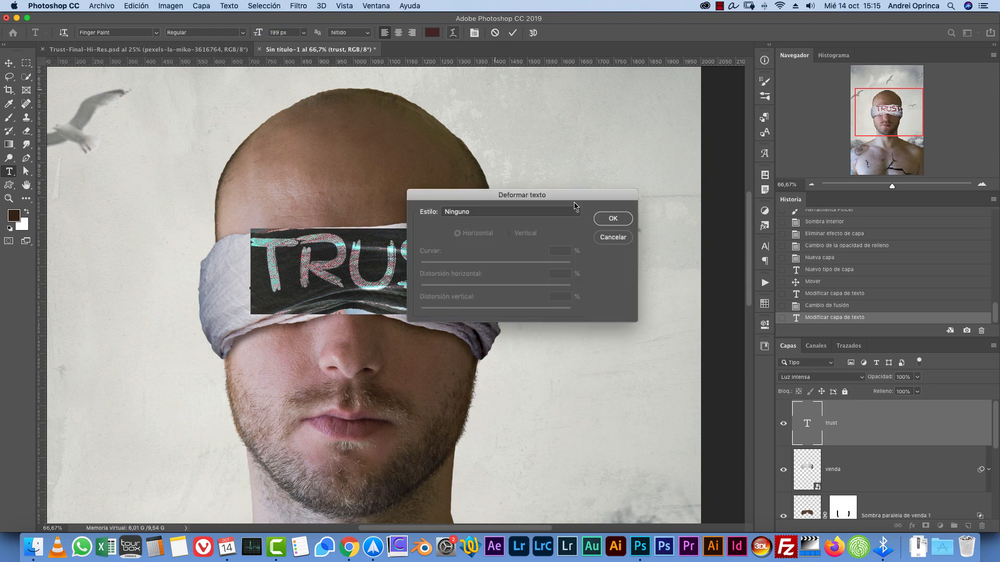
left_click(520, 219)
left_click(521, 225)
left_click_drag(524, 197, 662, 211)
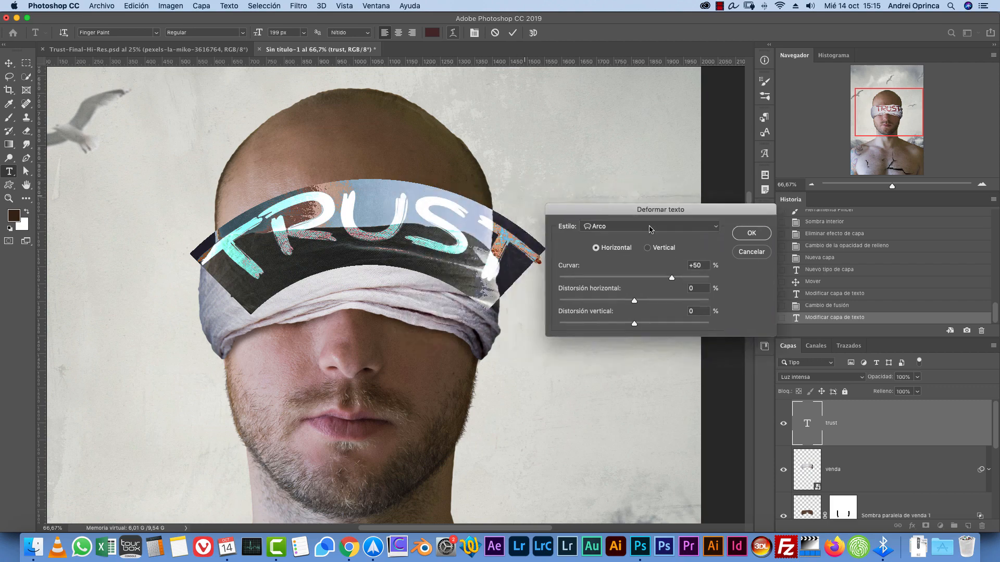
left_click_drag(671, 280, 641, 280)
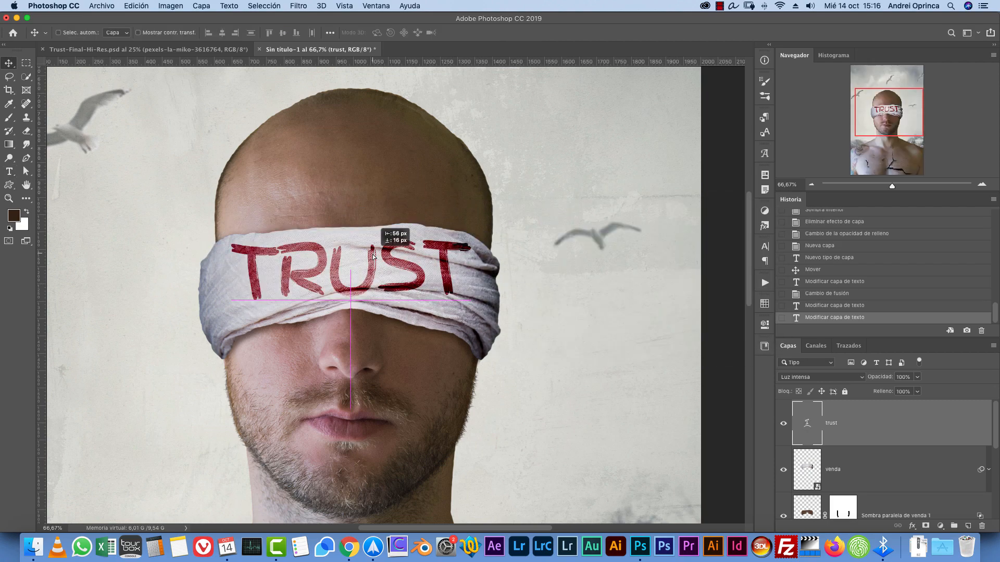
- Centre the curved TRUST text on the blindfold above the nose and rasterize the text layer
left_click_drag(371, 256, 372, 257)
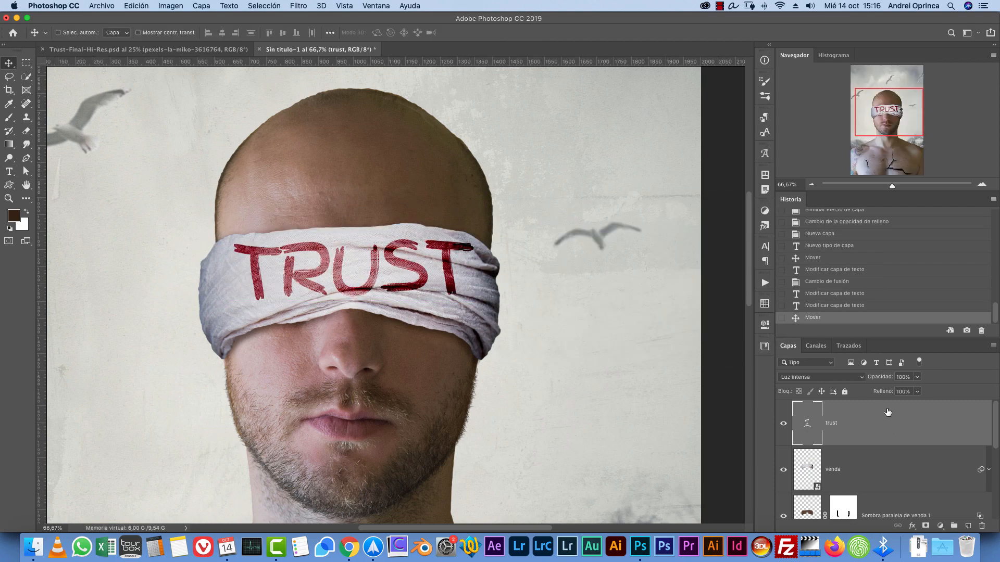
right_click(884, 423)
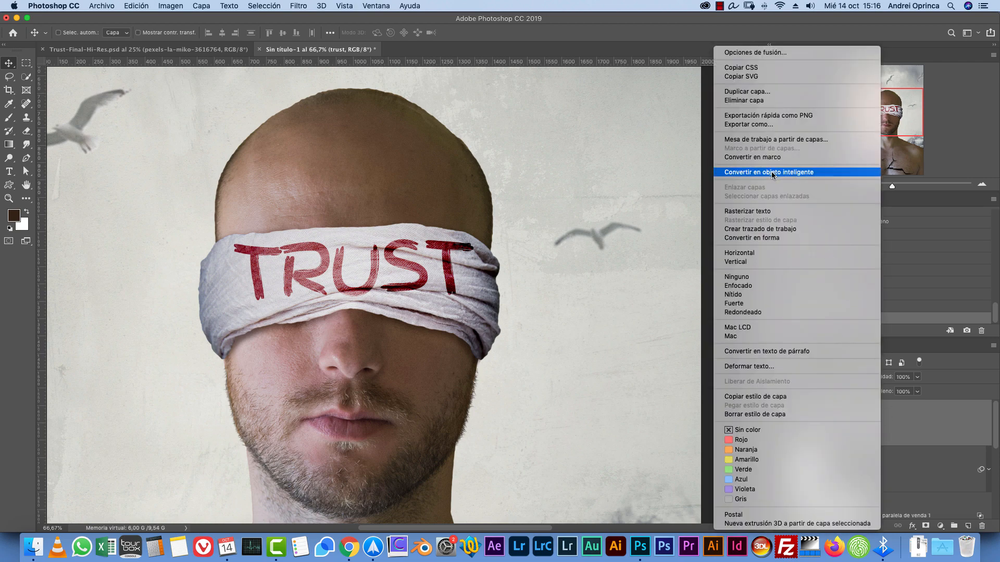
left_click(765, 212)
- Warp the rasterized TRUST lettering freehand so its corners and upper edge follow the blindfold's curvature
key("cmd+t")
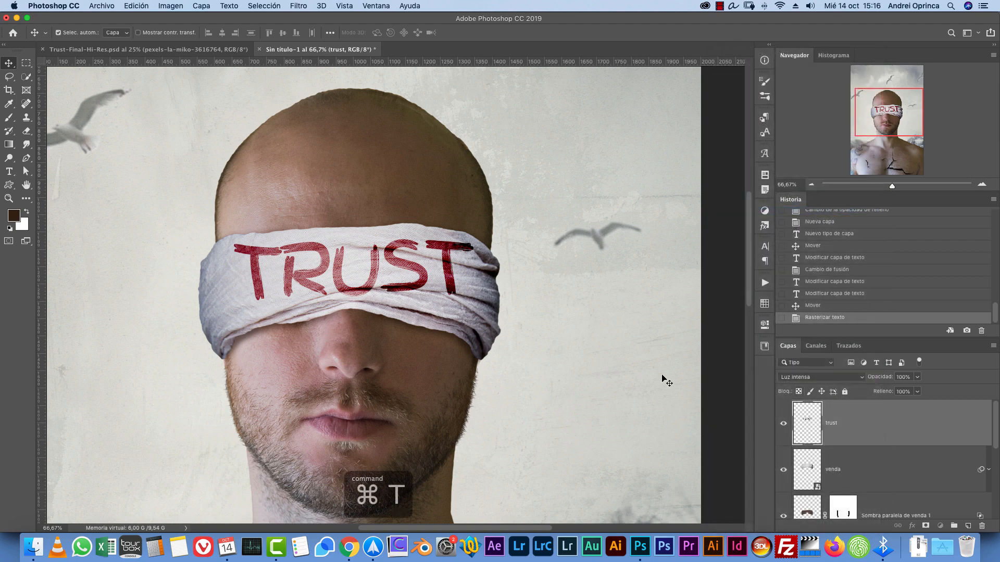
right_click(434, 274)
key("Escape")
right_click(434, 274)
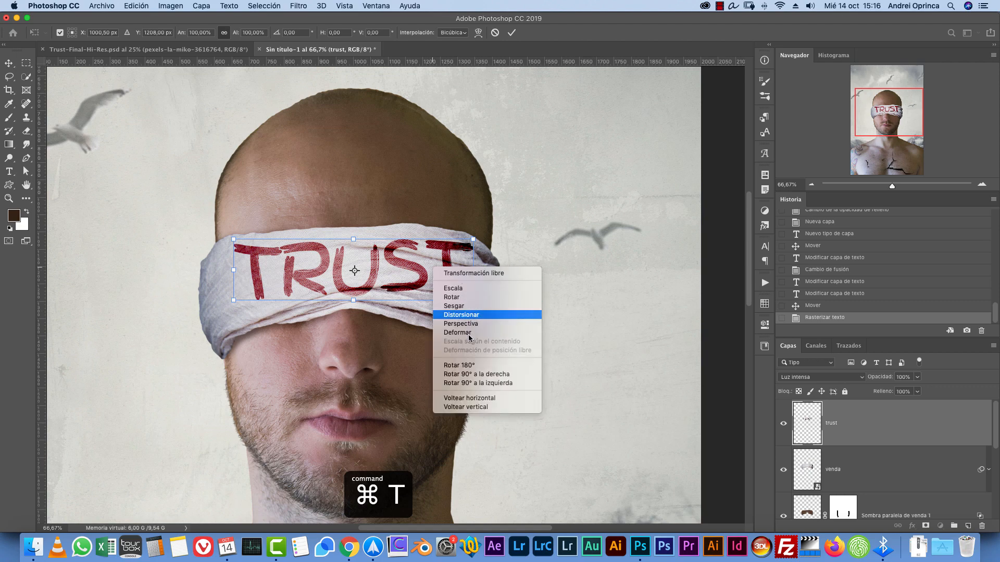
left_click(466, 335)
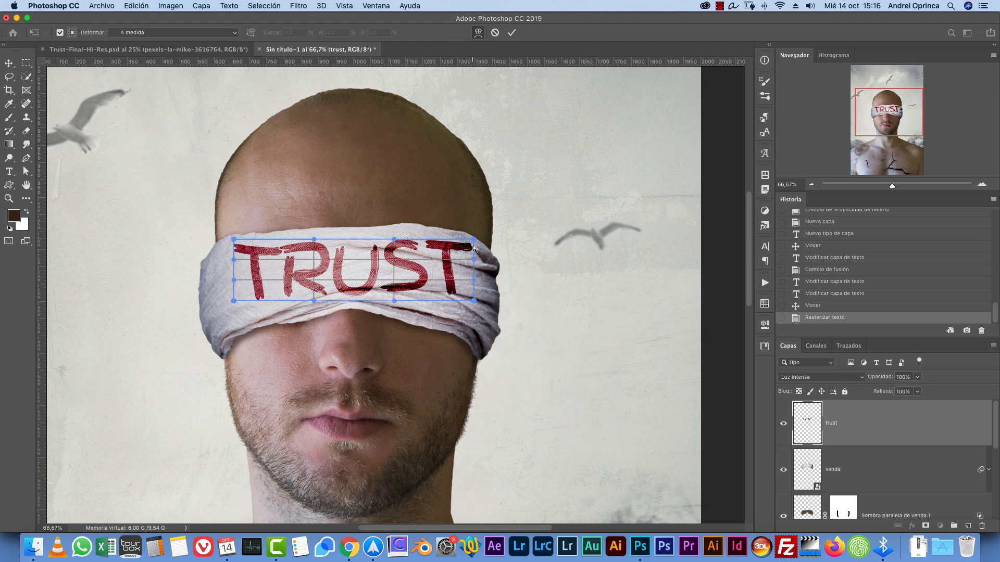
left_click_drag(474, 247, 476, 245)
left_click_drag(474, 302, 476, 307)
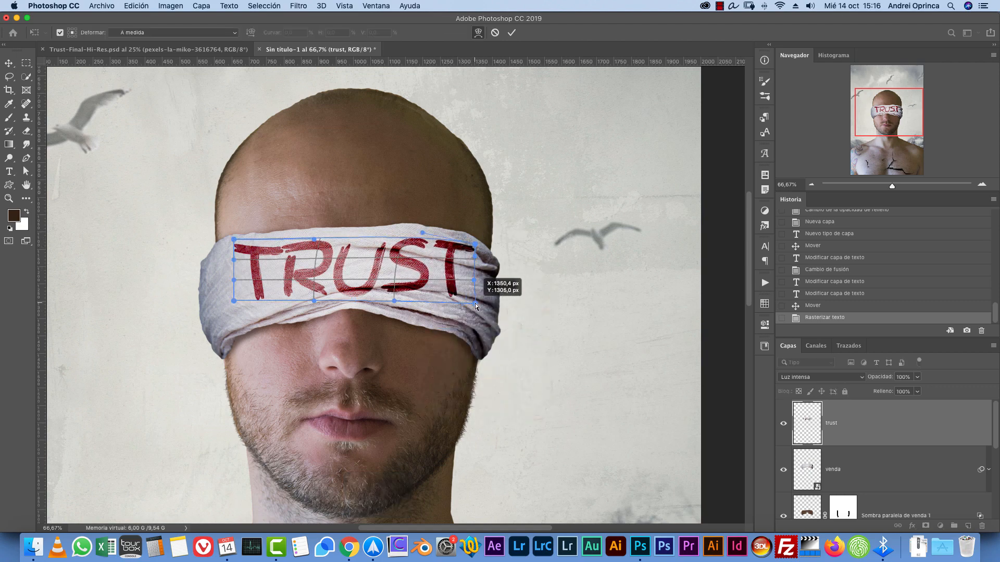
left_click_drag(234, 301, 239, 309)
left_click_drag(314, 239, 309, 228)
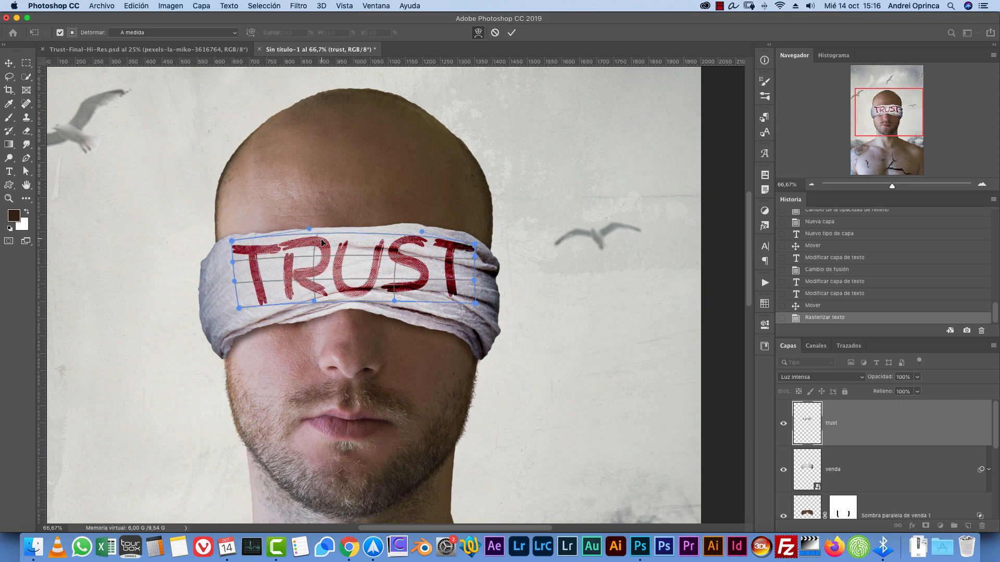
key("Return")
key("super+1")
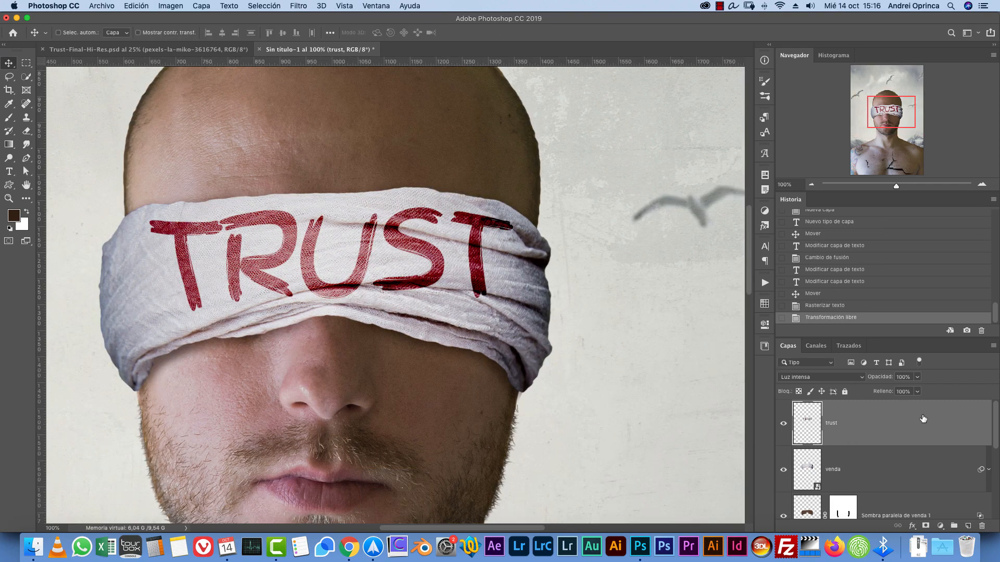
double_click(927, 421)
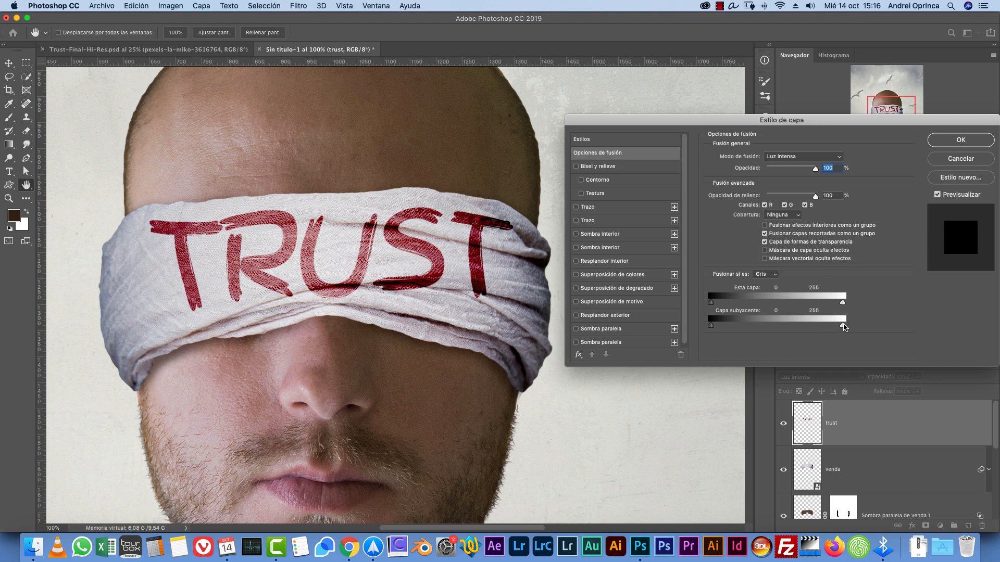
left_click_drag(829, 327, 860, 324)
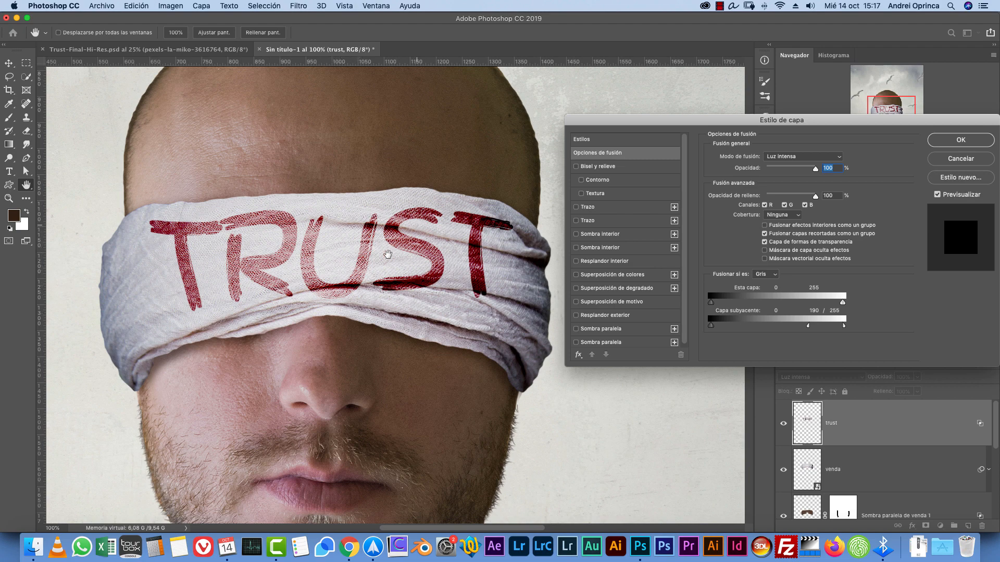
left_click(959, 159)
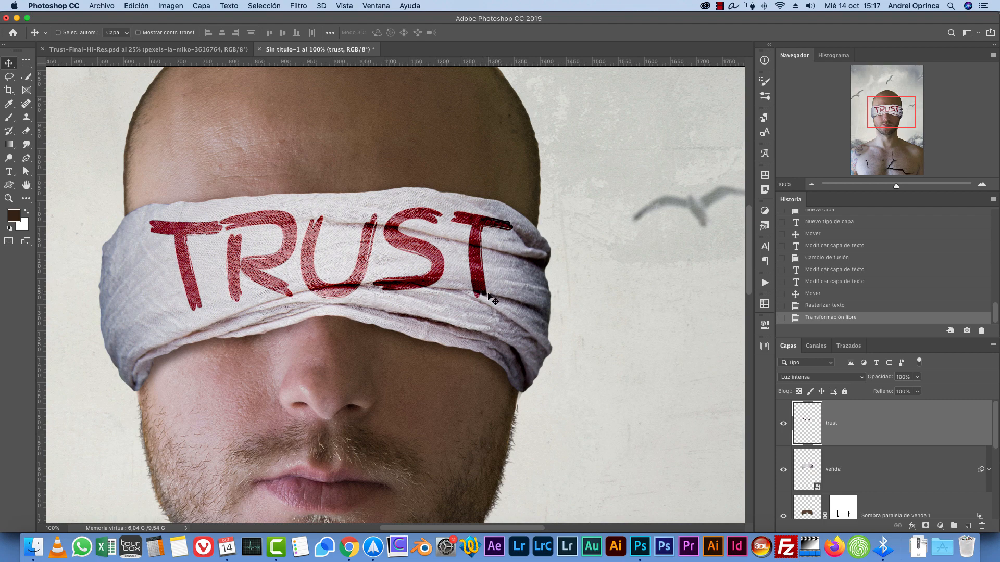
- Duplicate the trust layer beneath the original and apply a Gaussian Blur of 10.1 pixels to the copy
left_click_drag(906, 434, 916, 484)
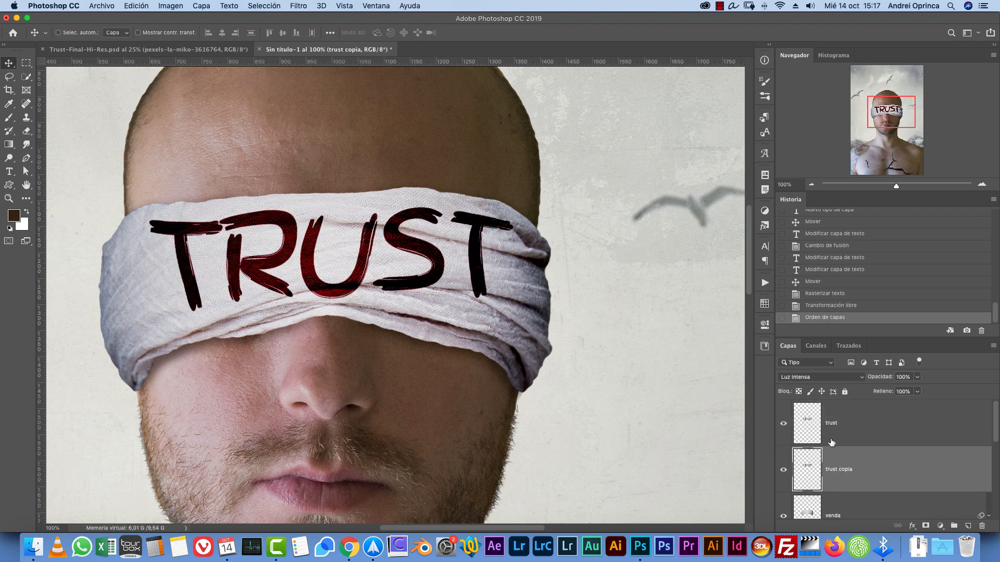
left_click(296, 7)
mouse_move(326, 135)
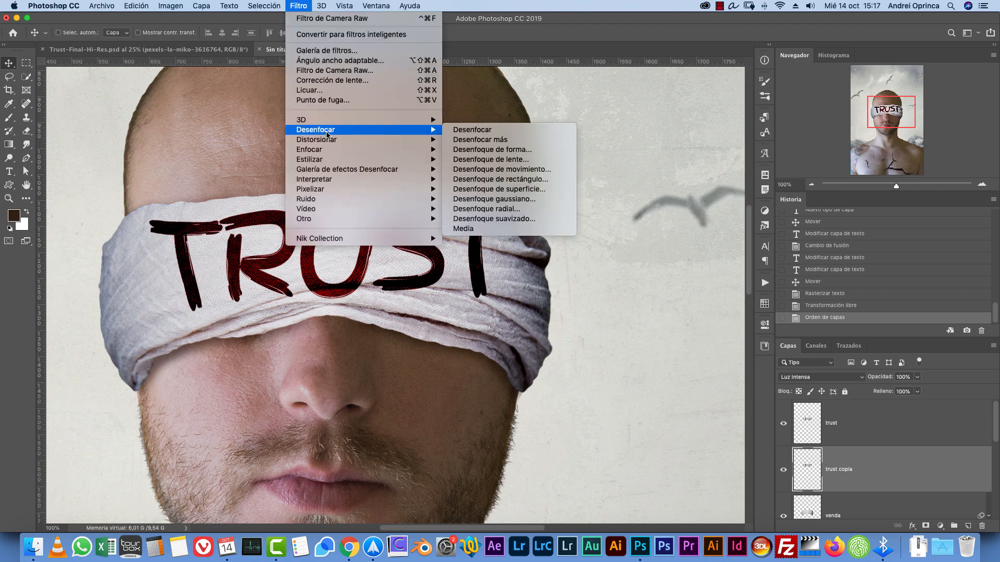
left_click(514, 199)
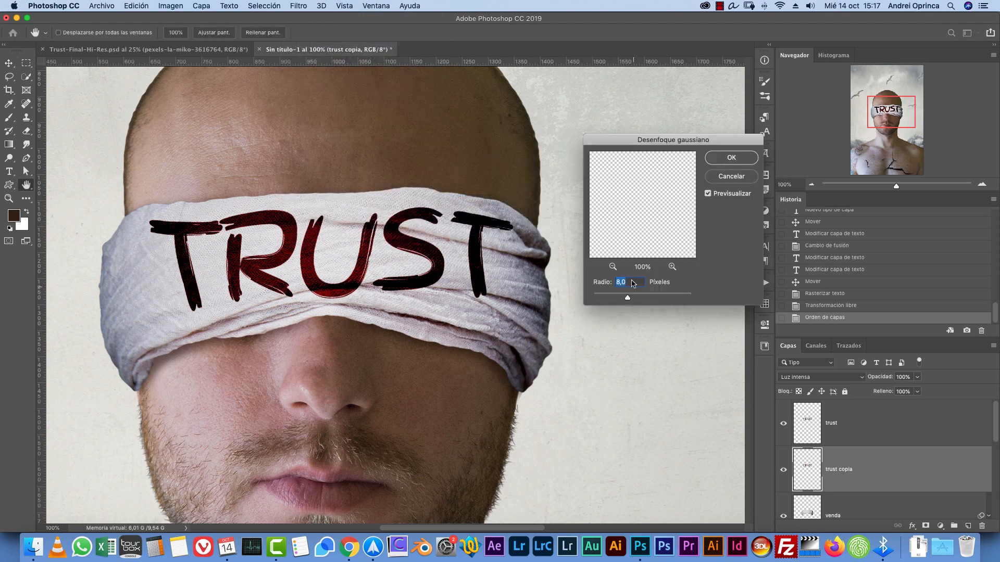
left_click_drag(628, 299, 633, 300)
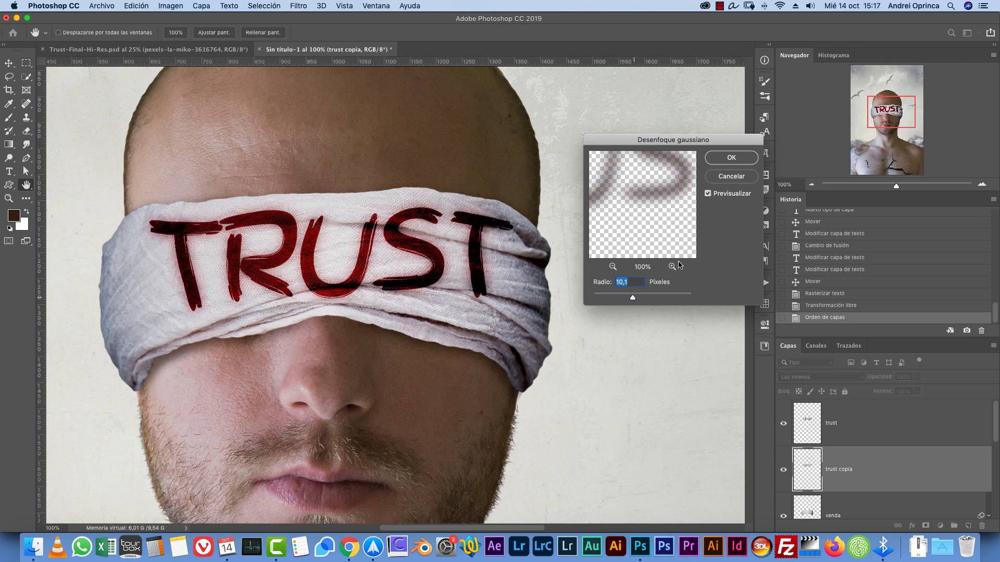
left_click(732, 158)
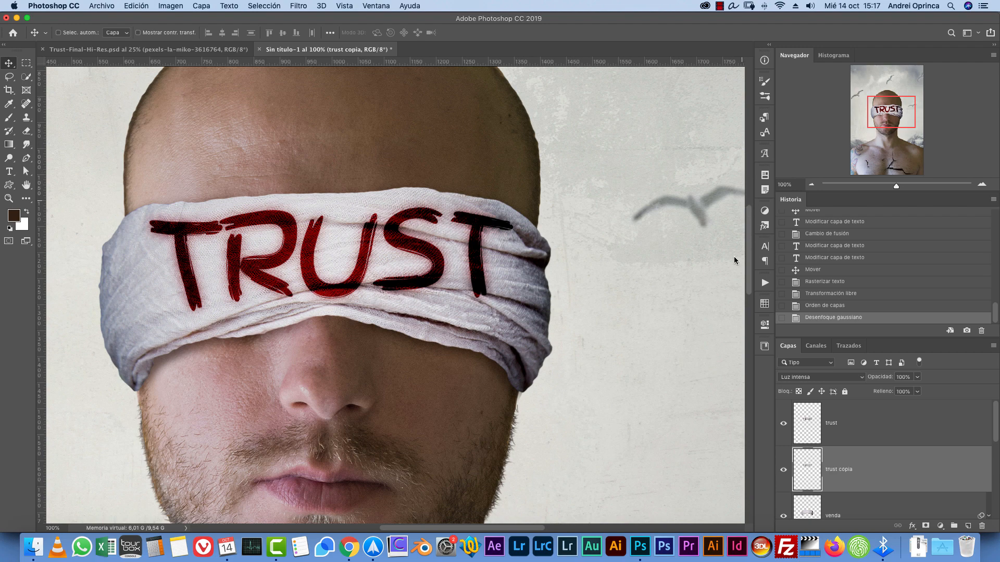
- Compare the lettering with the blurred copy and the original trust layer each hidden and shown
left_click(816, 378)
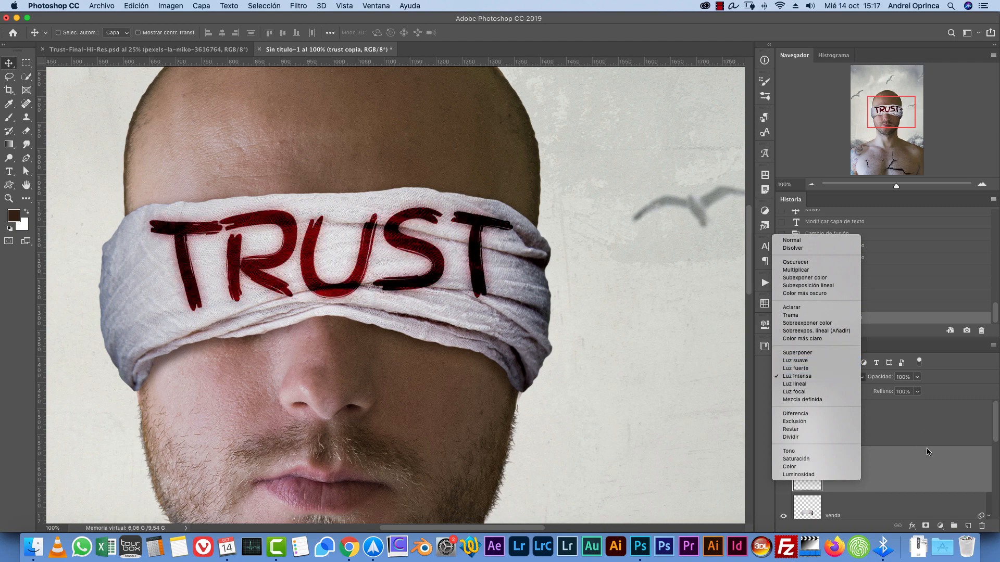
left_click(927, 480)
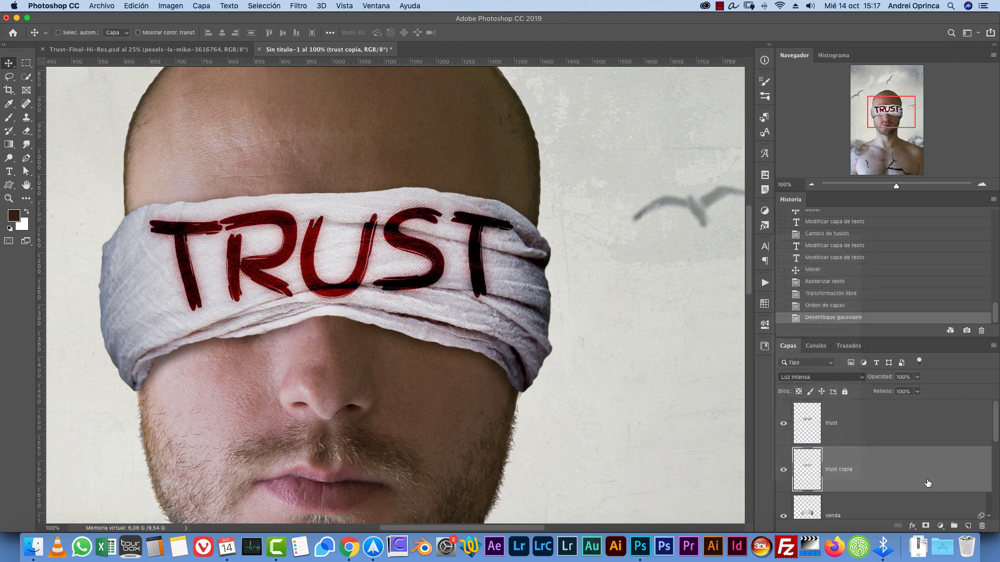
left_click(783, 469)
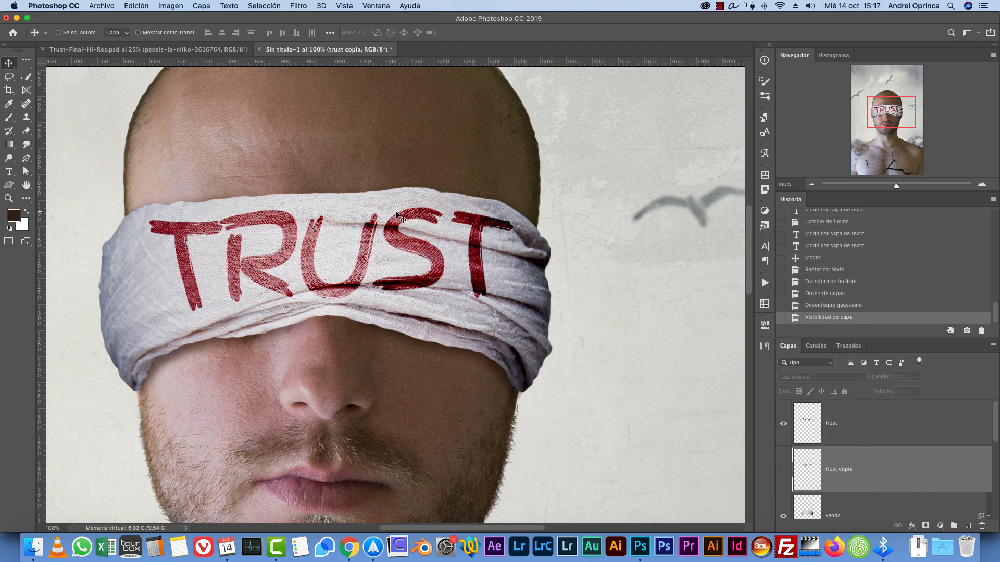
left_click(784, 470)
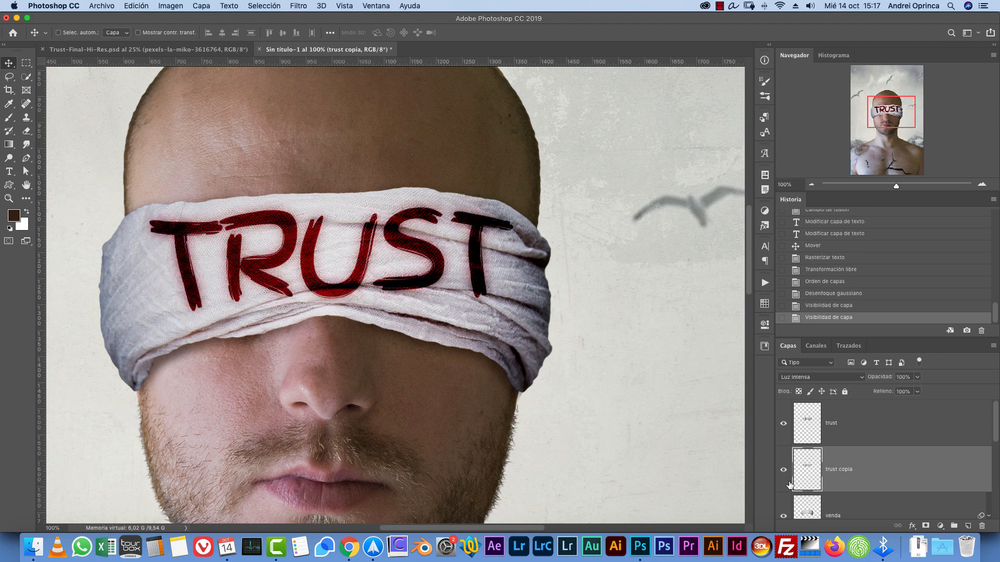
left_click(815, 432)
left_click(783, 424)
left_click(783, 423)
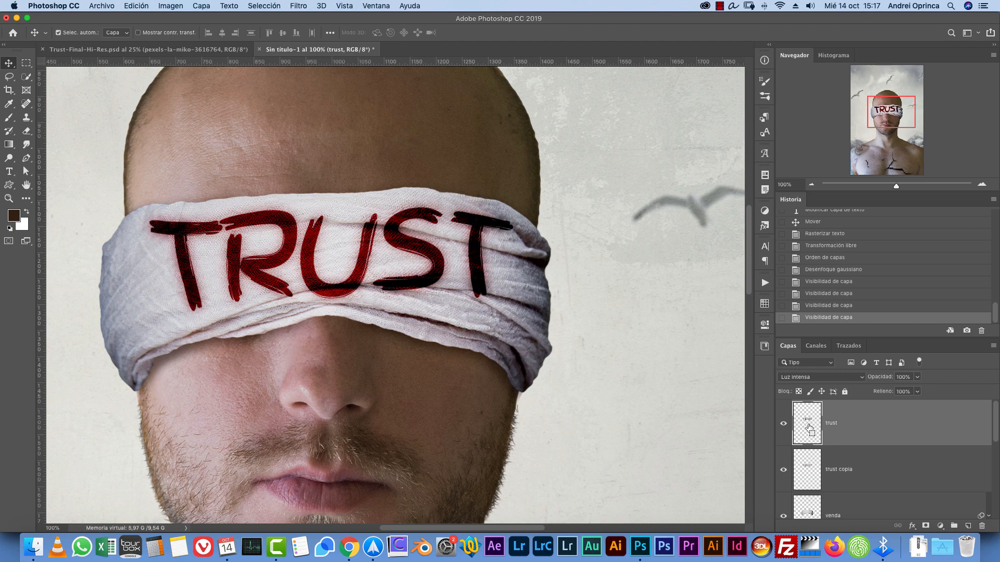
- Mask the blurred copy with a selection of the trust letters and invert the mask, keeping the blur only outside the lettering
left_click(809, 428, "super")
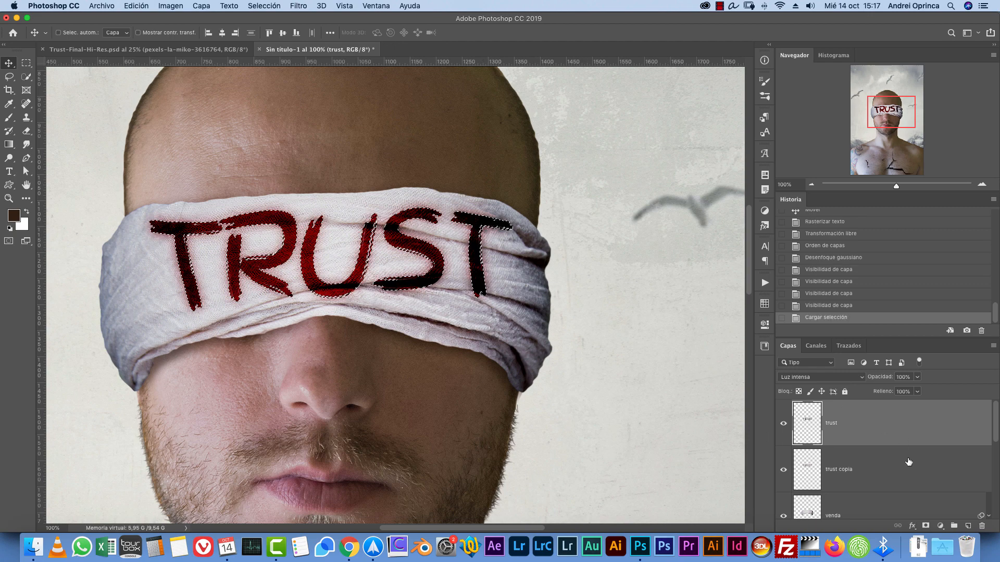
left_click(787, 465)
left_click(784, 469)
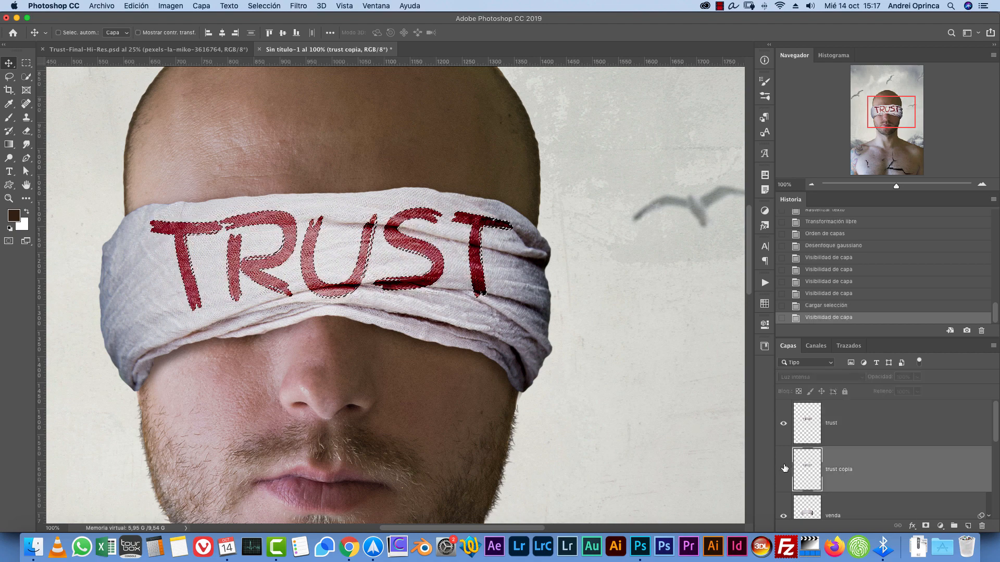
left_click(784, 468)
left_click(926, 525)
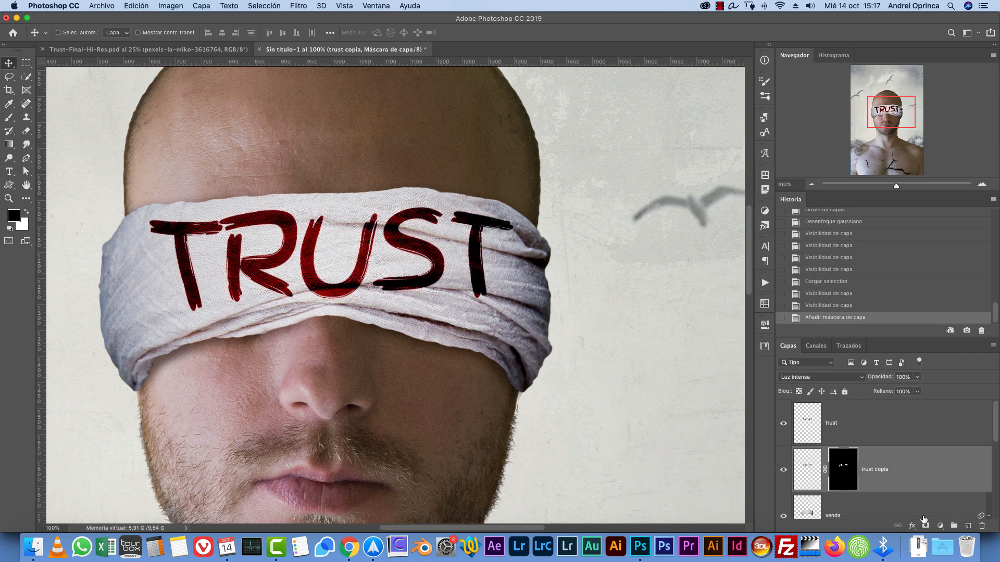
left_click(845, 470, "alt")
left_click(846, 472, "alt")
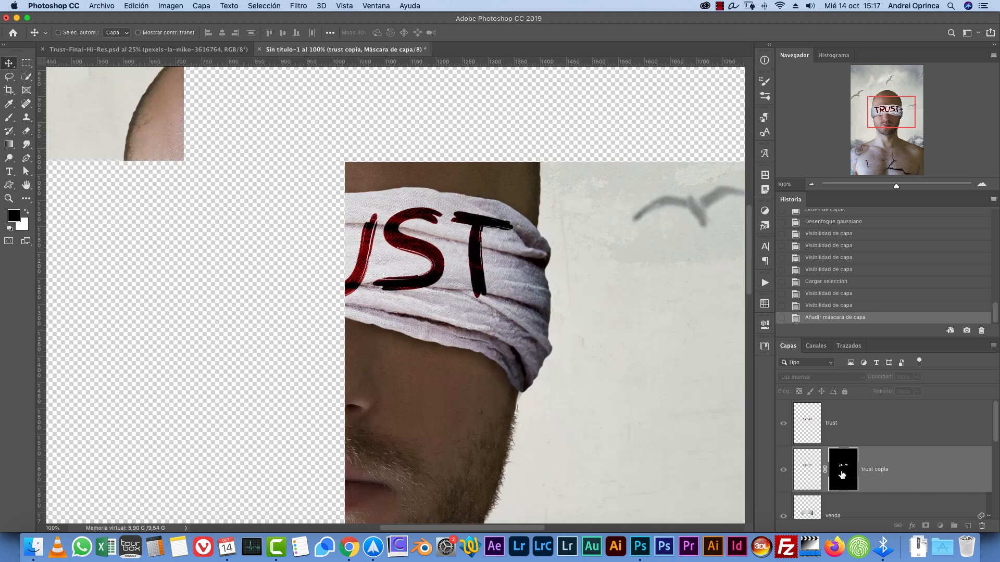
key("super+i")
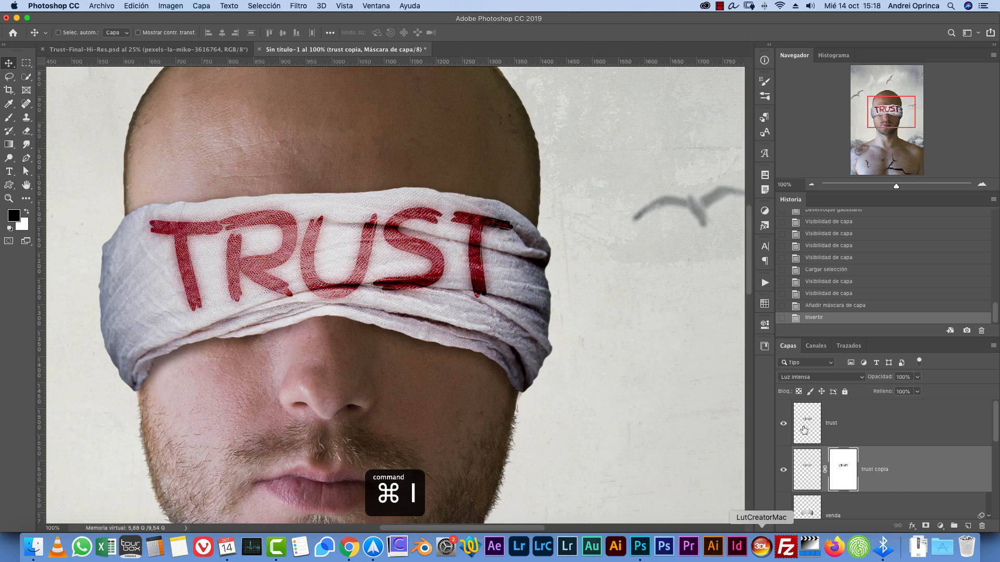
- Toggle the visibility of the masked blur copy and the trust layer to examine the paint-bleed halo around the letters
left_click(783, 471)
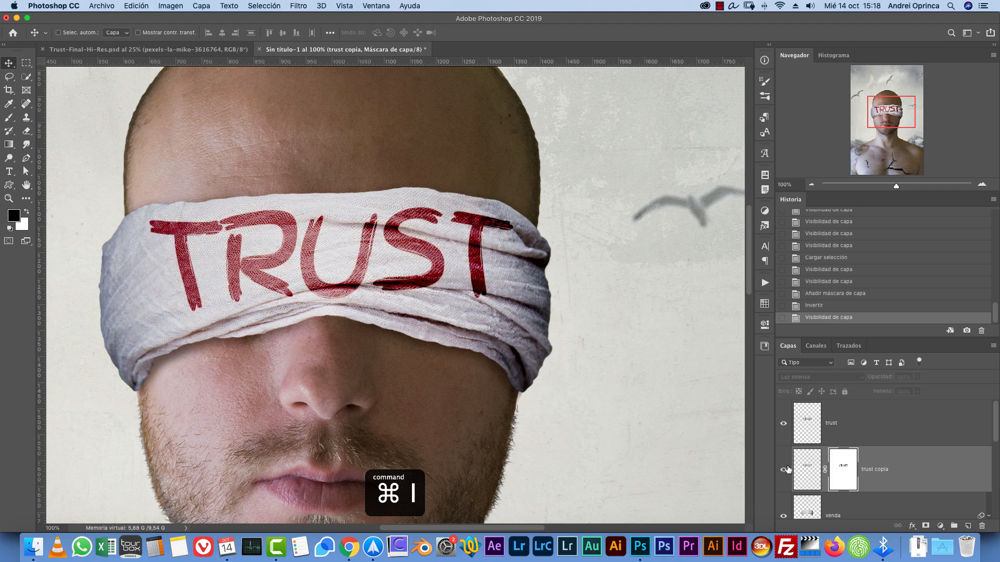
left_click(784, 470)
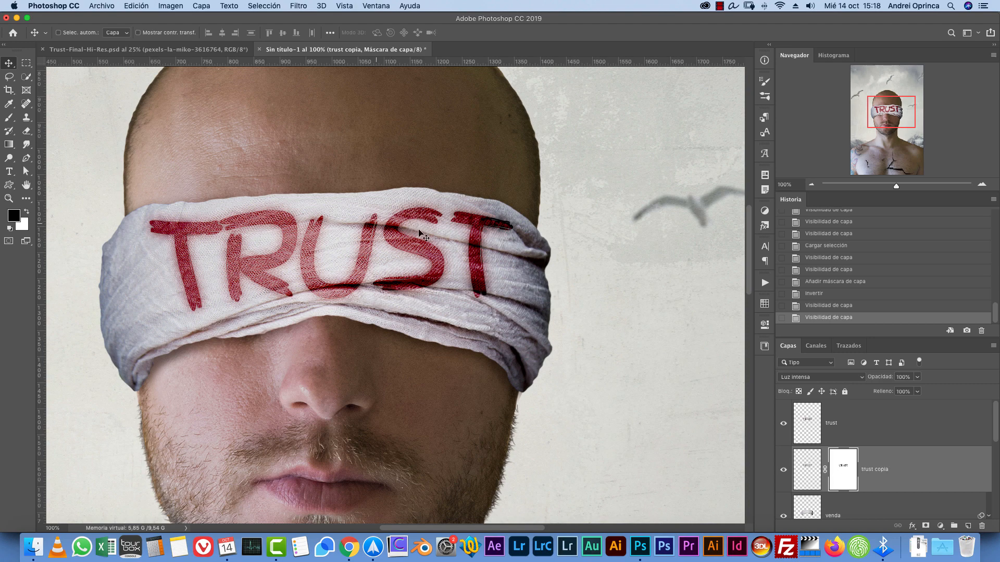
left_click(783, 424)
left_click(782, 424)
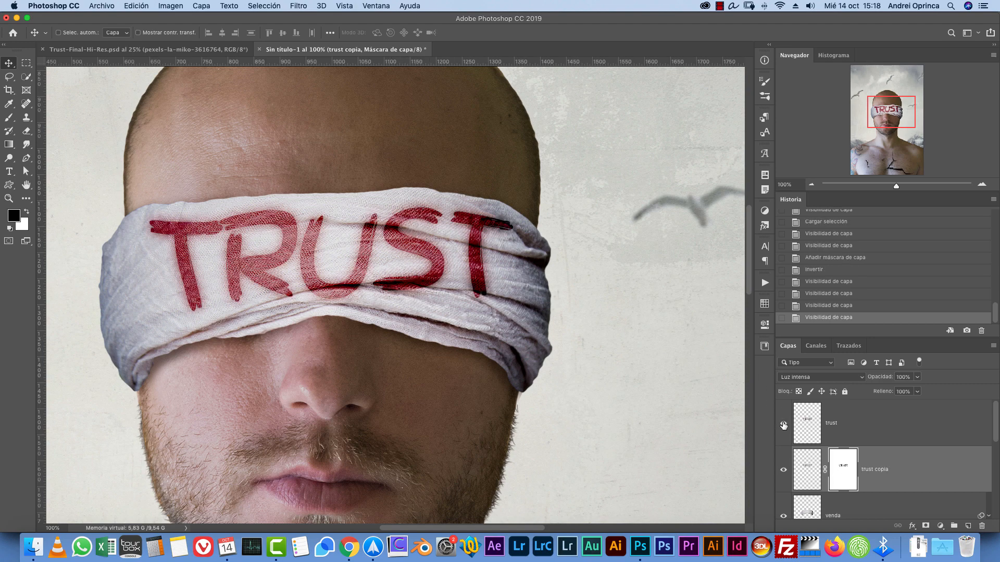
left_click(781, 426)
left_click(784, 470)
left_click(783, 470)
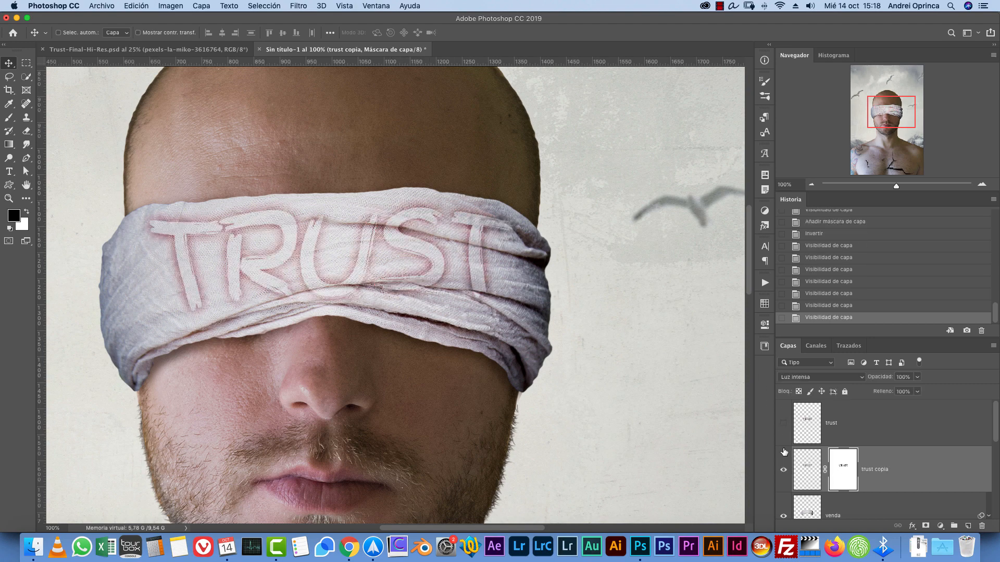
left_click(784, 424)
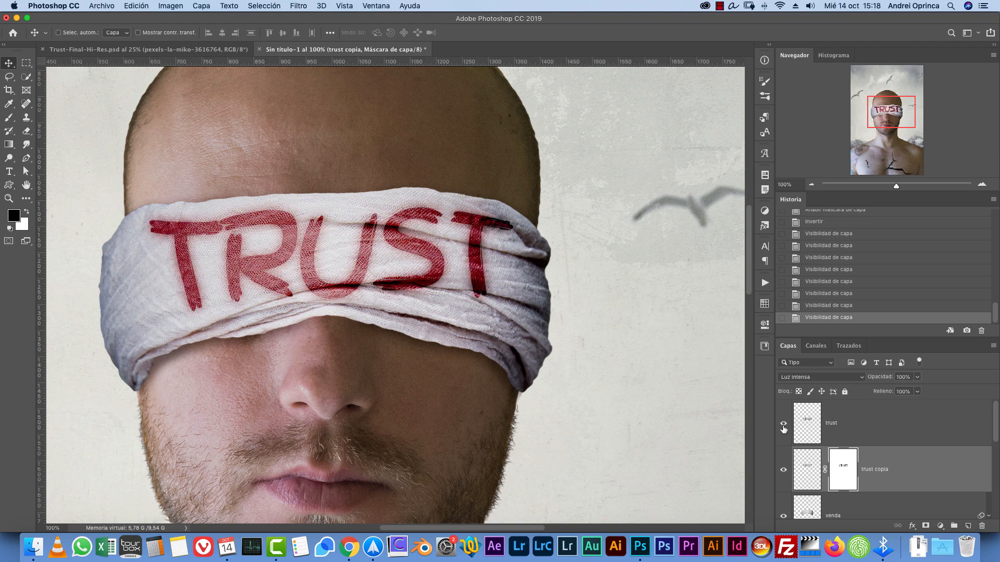
left_click(904, 429)
double_click(911, 428)
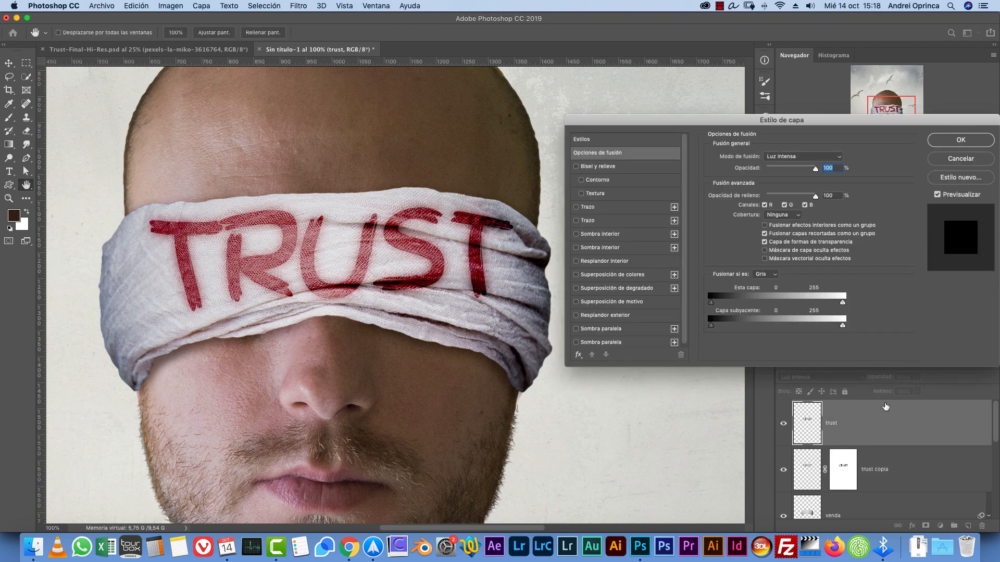
left_click(604, 342)
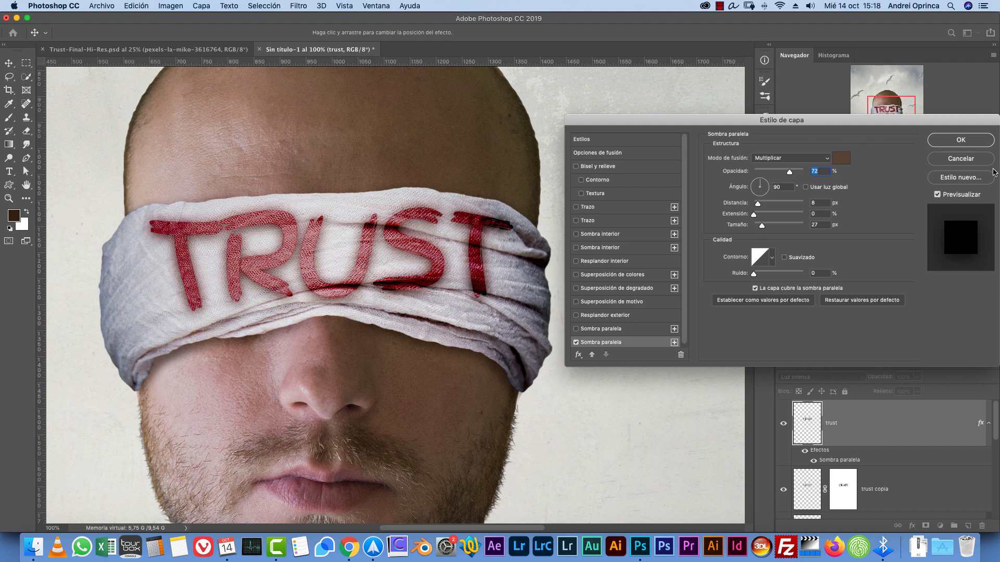
left_click(961, 159)
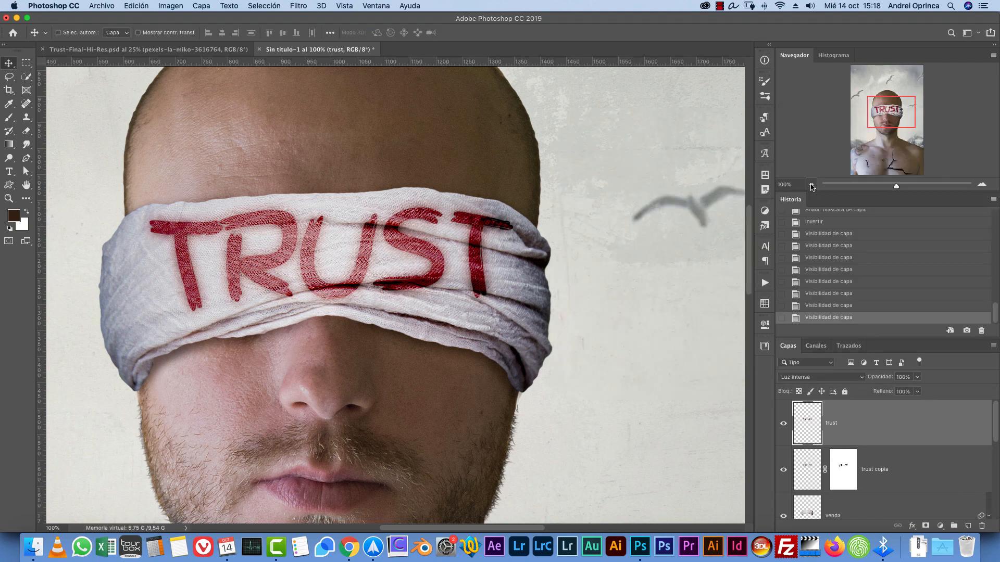
- Open the stock image 738.jpg and copy a freehand lasso selection of its pale stained fabric area
left_click(811, 186)
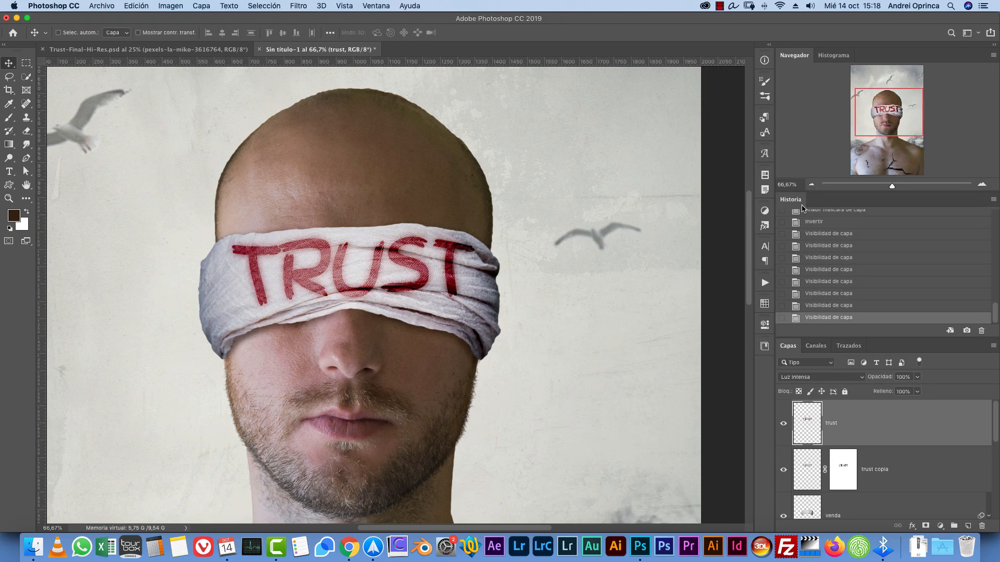
key("super+o")
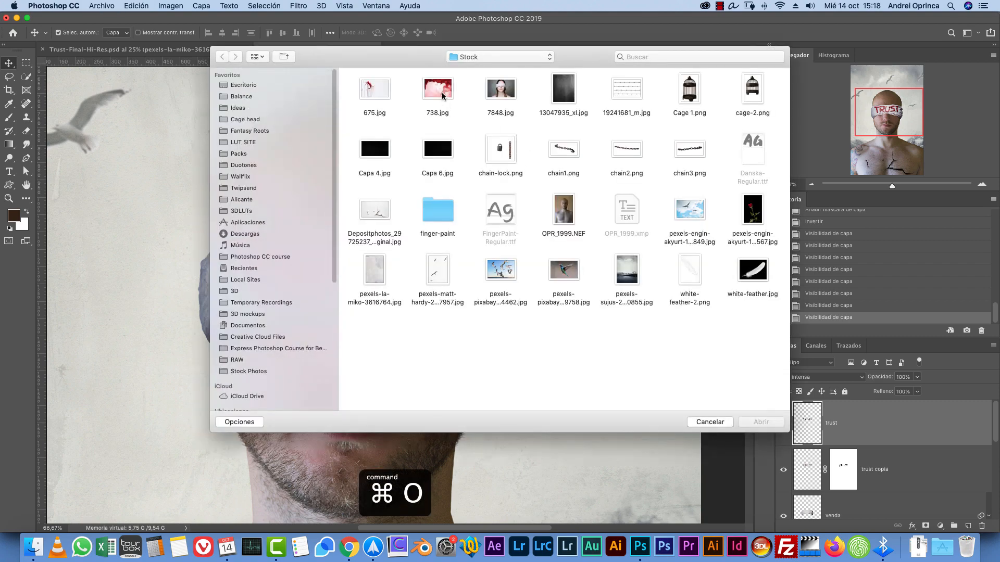
left_click(441, 92)
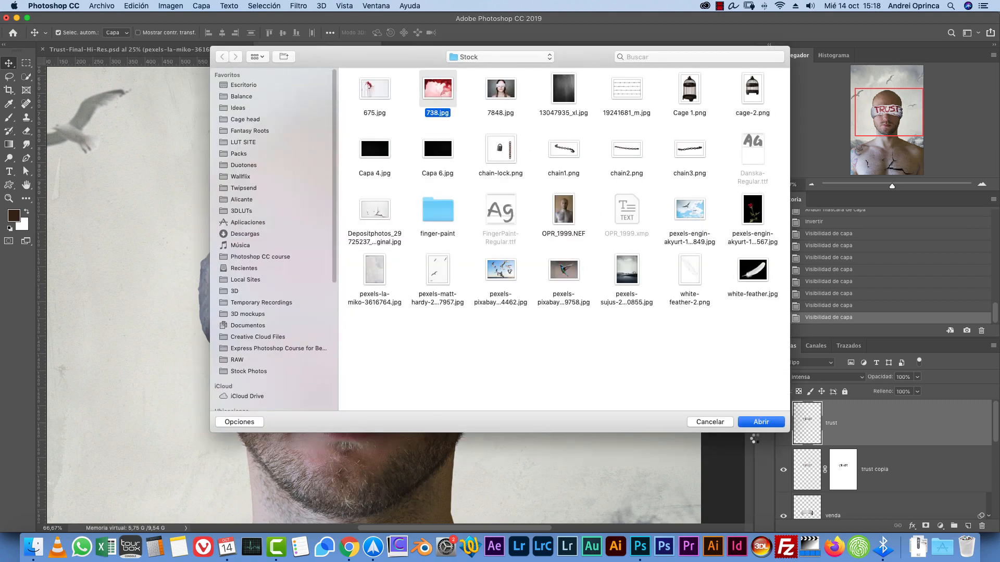
key("Return")
key("l")
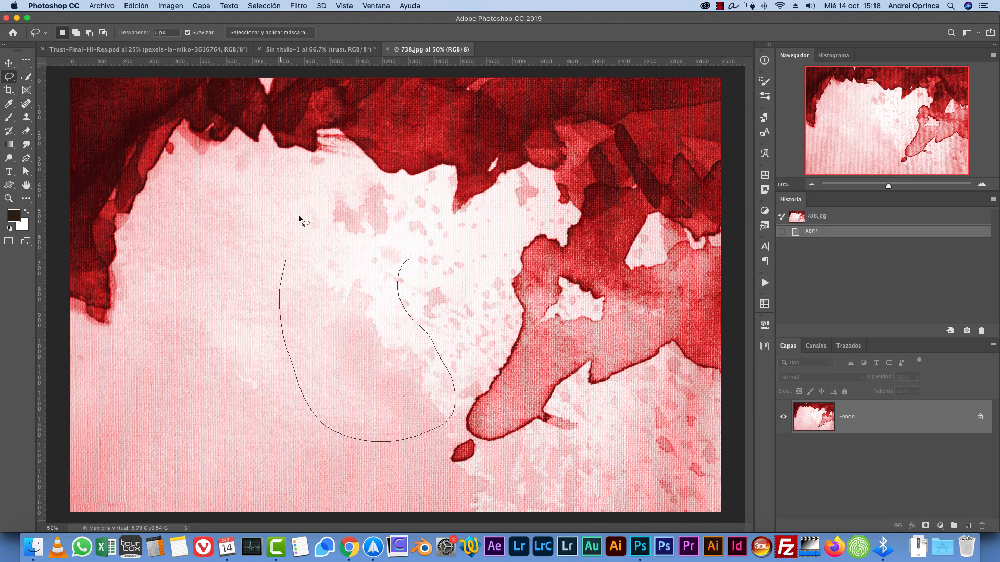
left_click_drag(392, 182, 408, 230)
key("super+c")
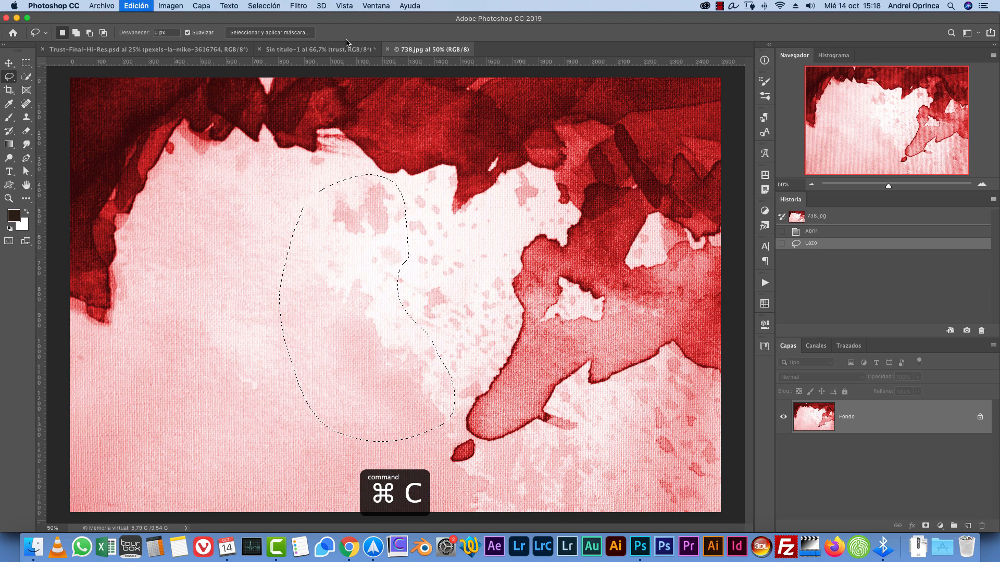
- Paste the stain patch into the blindfold composite above the venda layer and clip it to that layer
left_click(335, 49)
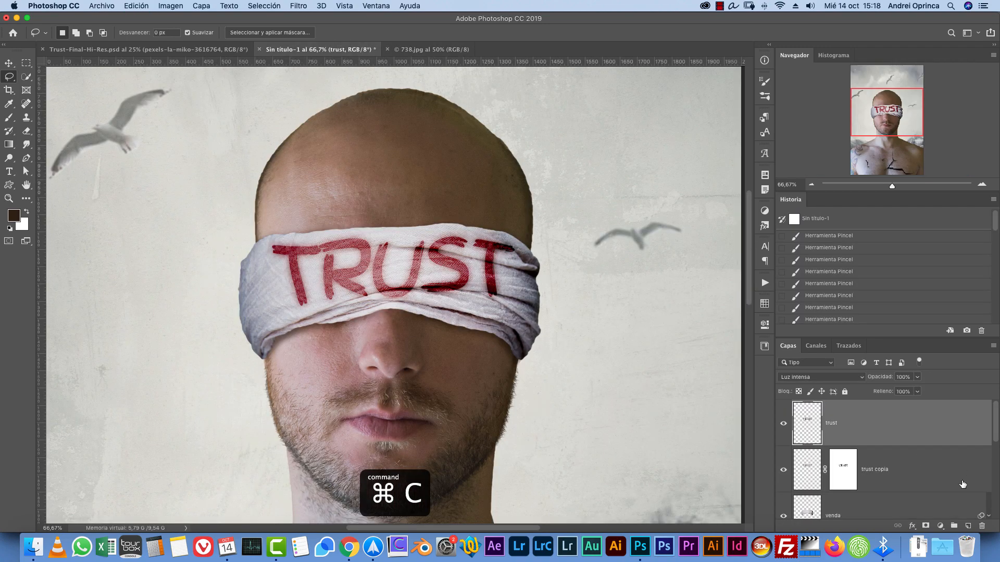
left_click(934, 502)
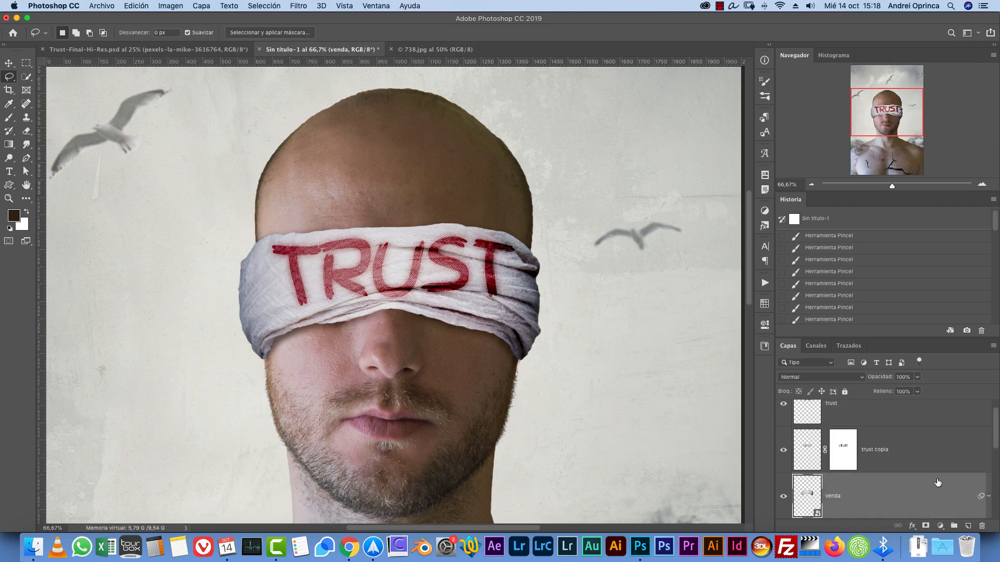
key("super+v")
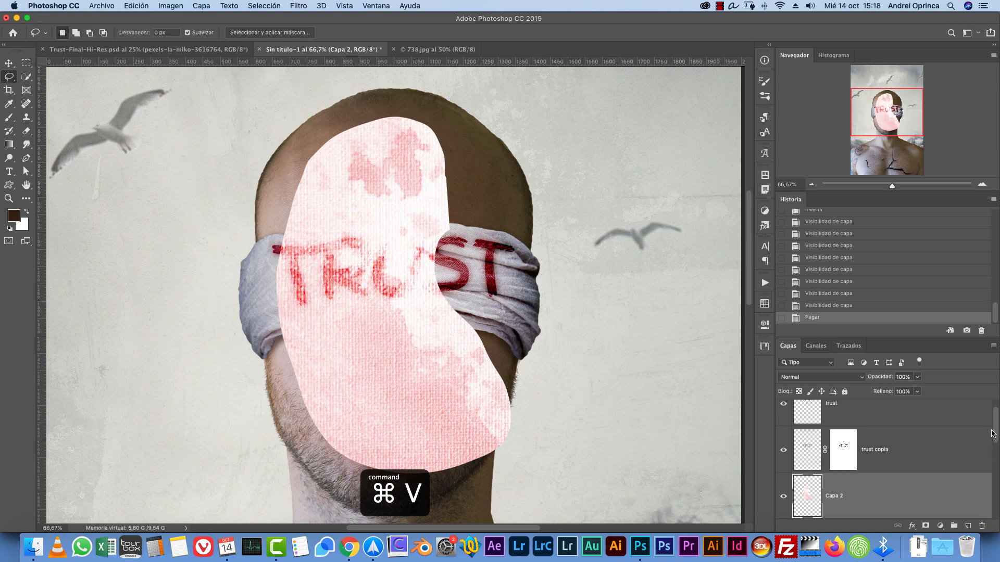
left_click_drag(992, 434, 996, 442)
left_click_drag(952, 472, 880, 490)
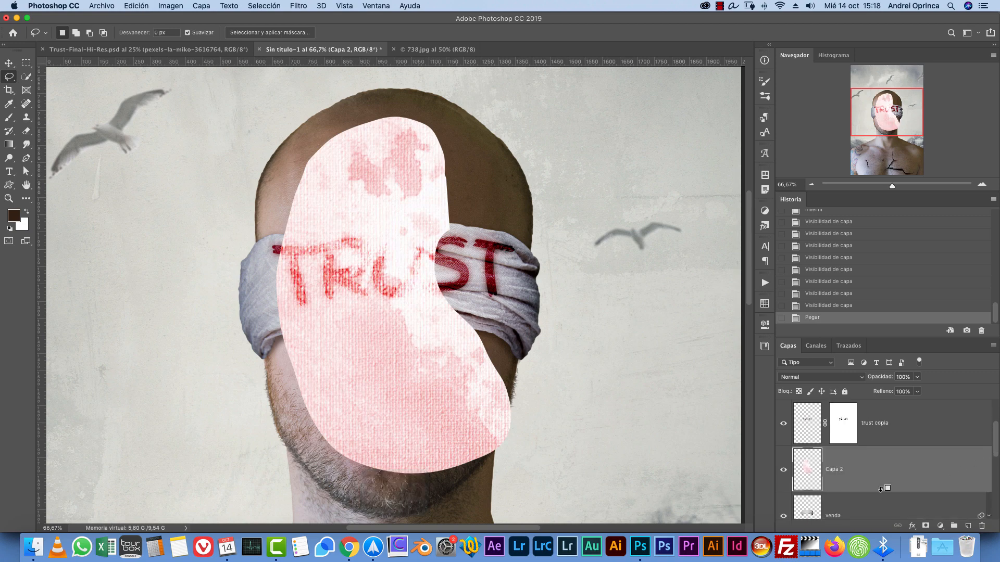
left_click(879, 491, "alt")
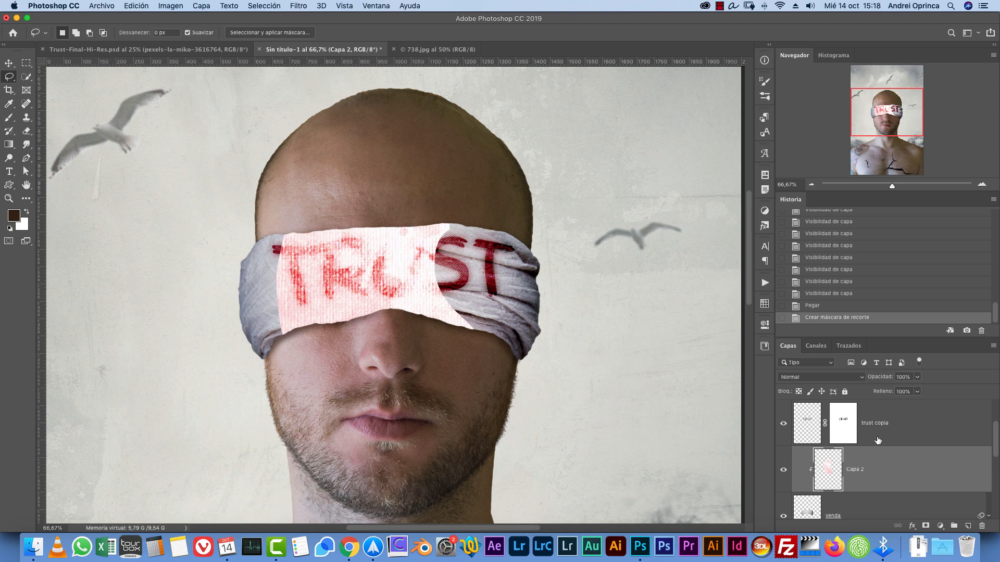
- Scale down the clipped stain patch and move it over the left part of the blindfold
key("super+t")
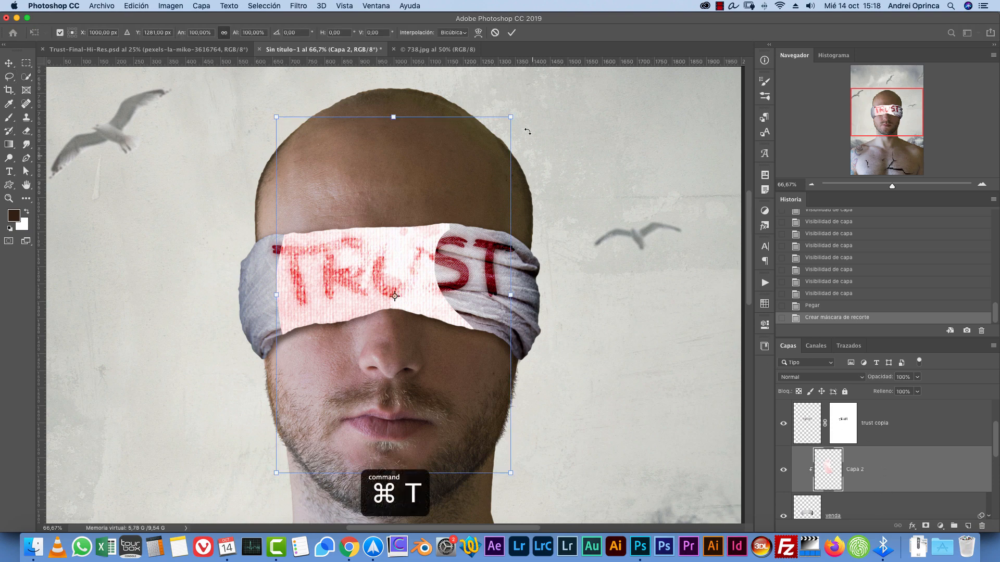
left_click_drag(510, 117, 421, 213)
left_click_drag(395, 284, 337, 256)
key("Return")
key("l")
- Set the stain patch's blend mode to Multiplicar and readjust its placement on the blindfold with Free Transform
left_click(796, 378)
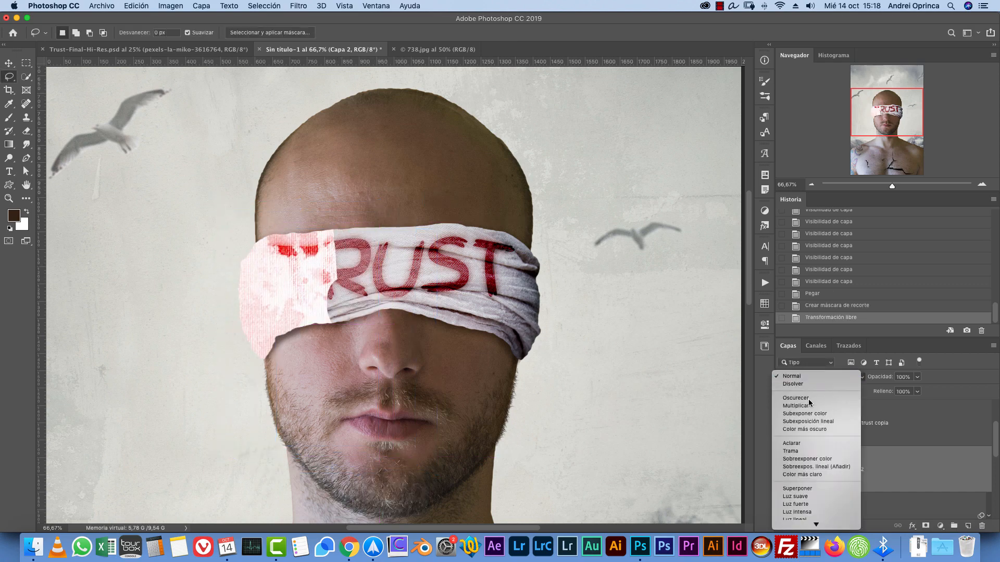
left_click(790, 405)
key("super+t")
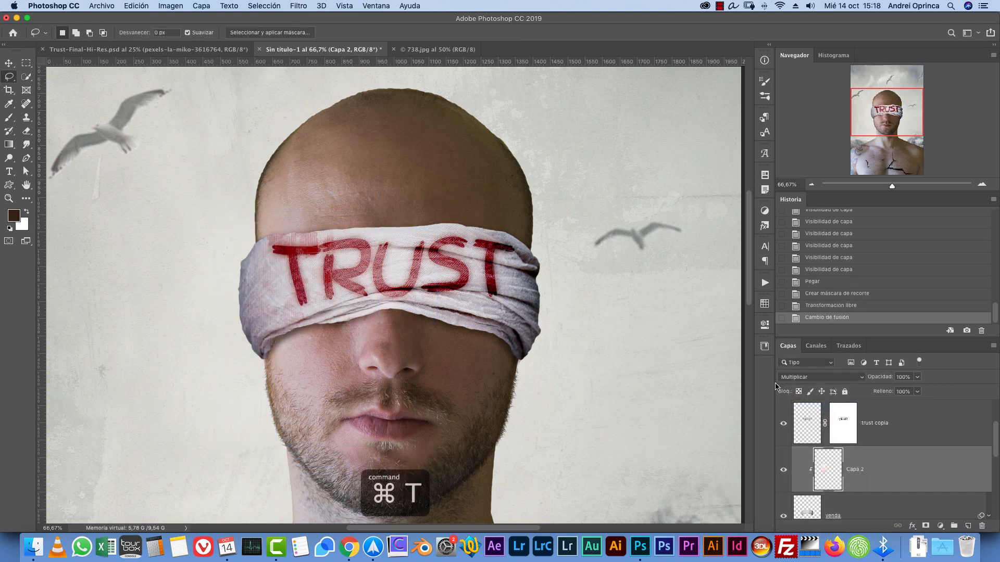
mouse_move(363, 320)
left_mouse_down()
mouse_move(382, 276)
mouse_move(383, 302)
left_mouse_up()
key("Return")
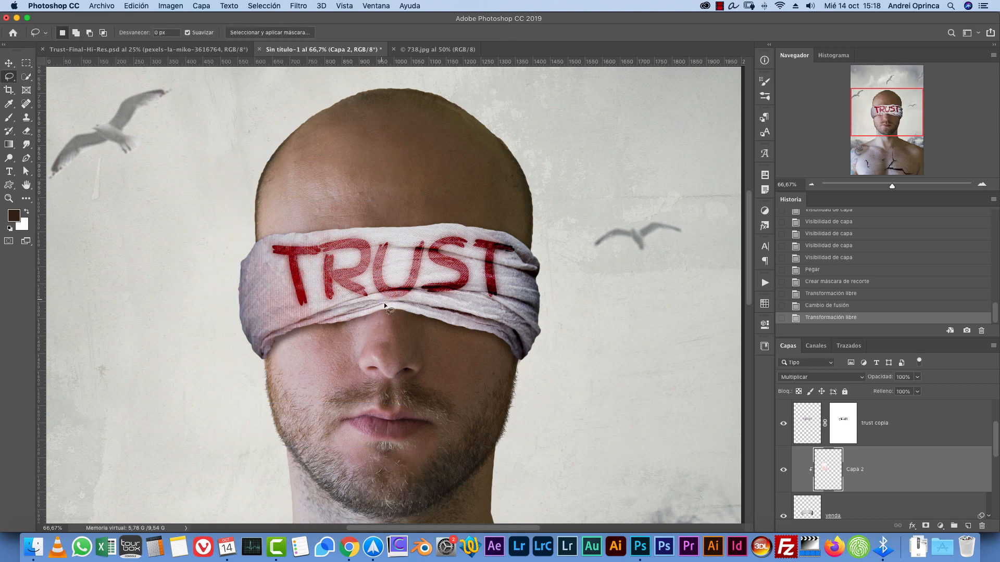
- Lasso and copy a speckled patch from the lower-right corner of 738.jpg, then paste it clipped to the blindfold
left_click(438, 49)
mouse_move(612, 393)
left_mouse_down()
mouse_move(708, 473)
mouse_move(619, 386)
left_mouse_up()
key("super+c")
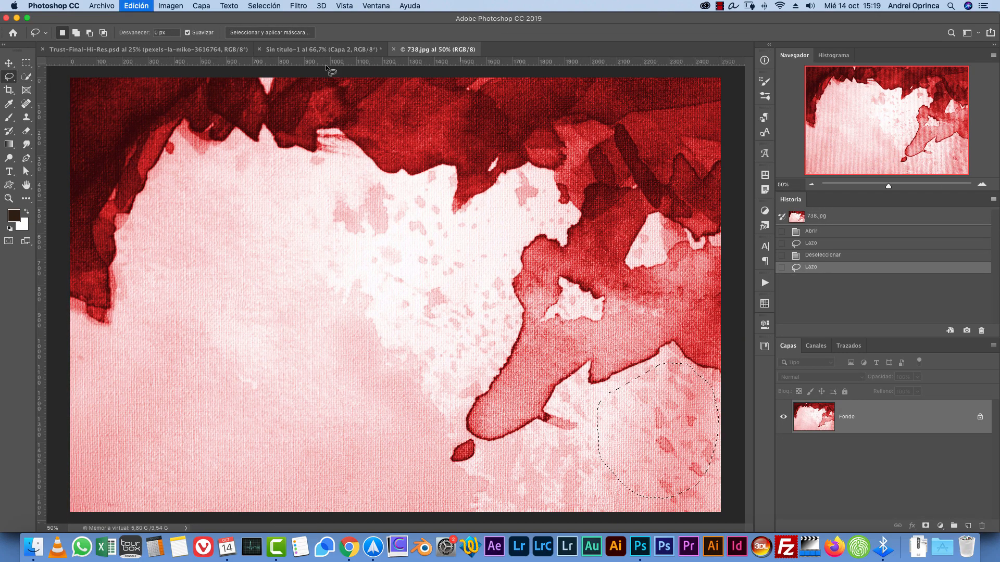
left_click(322, 49)
key("super+v")
left_click_drag(995, 434, 995, 440)
left_click(931, 492, "alt")
- Set the second stain patch to Multiplicar and move it over the right part of the blindfold
left_click(821, 377)
left_click(822, 412)
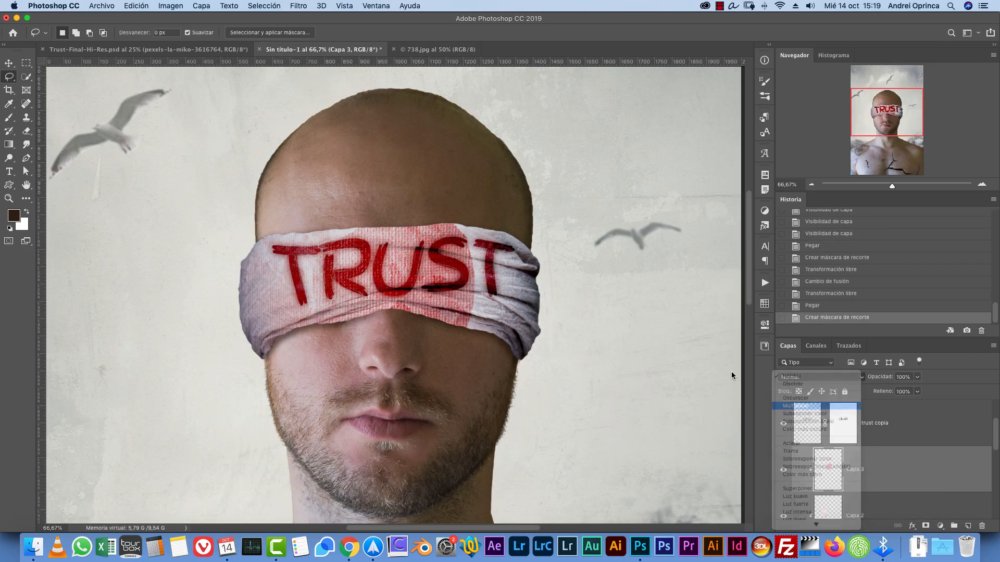
key("v")
mouse_move(464, 281)
left_mouse_down()
mouse_move(546, 271)
mouse_move(429, 237)
mouse_move(406, 286)
left_mouse_up()
- Scale the second stain patch to about 72% at the blindfold's right end and soften its edges with the Eraser
key("e")
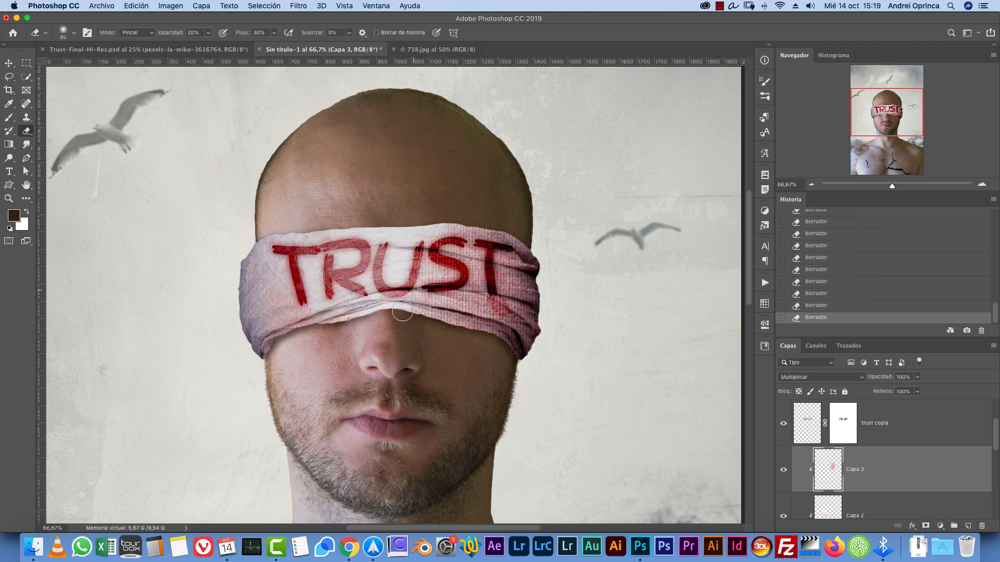
key("super+t")
left_click_drag(573, 196, 539, 250)
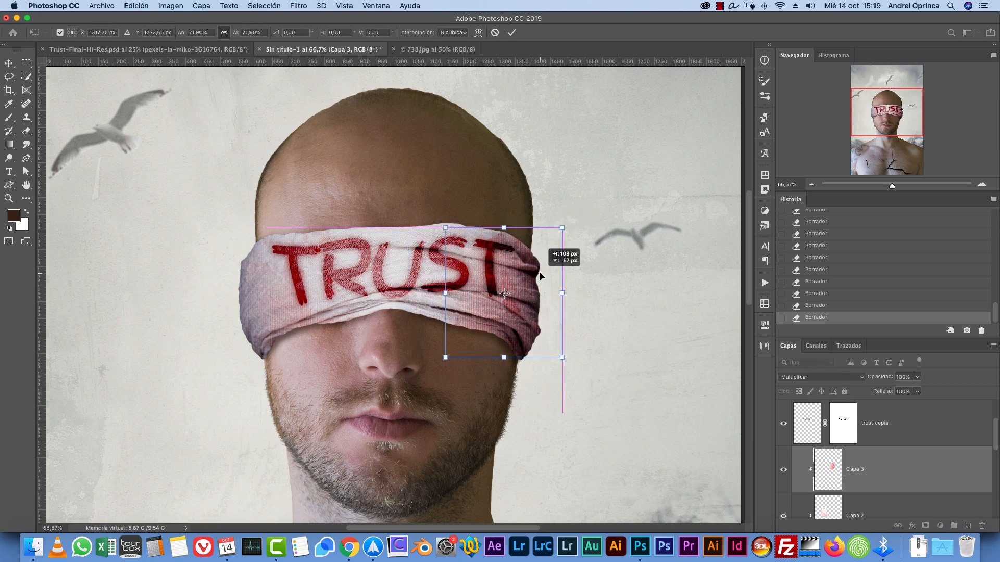
key("Return")
left_click_drag(471, 231, 456, 321)
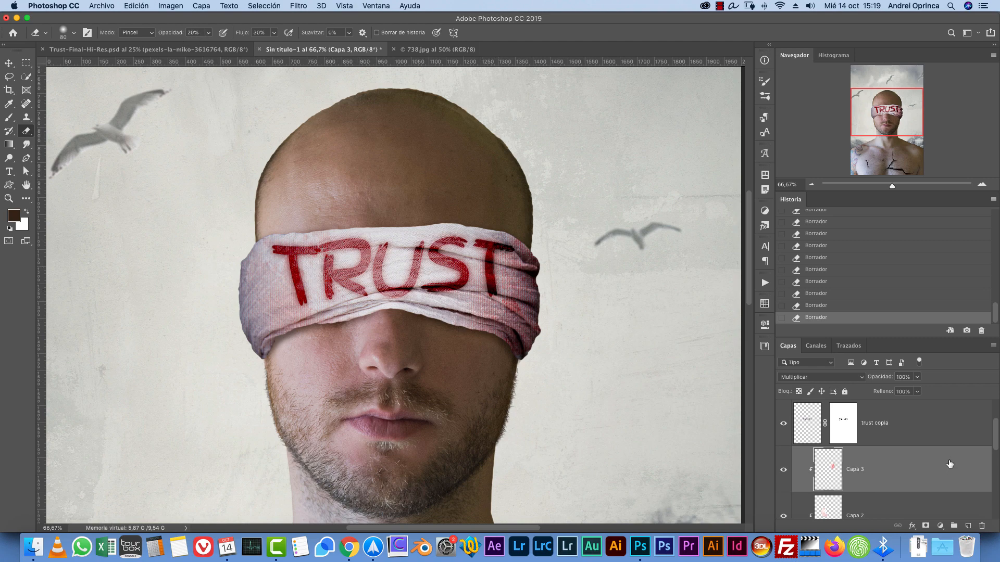
- Reduce the saturation of the second stain patch, Capa 3, to -34
key("super+u")
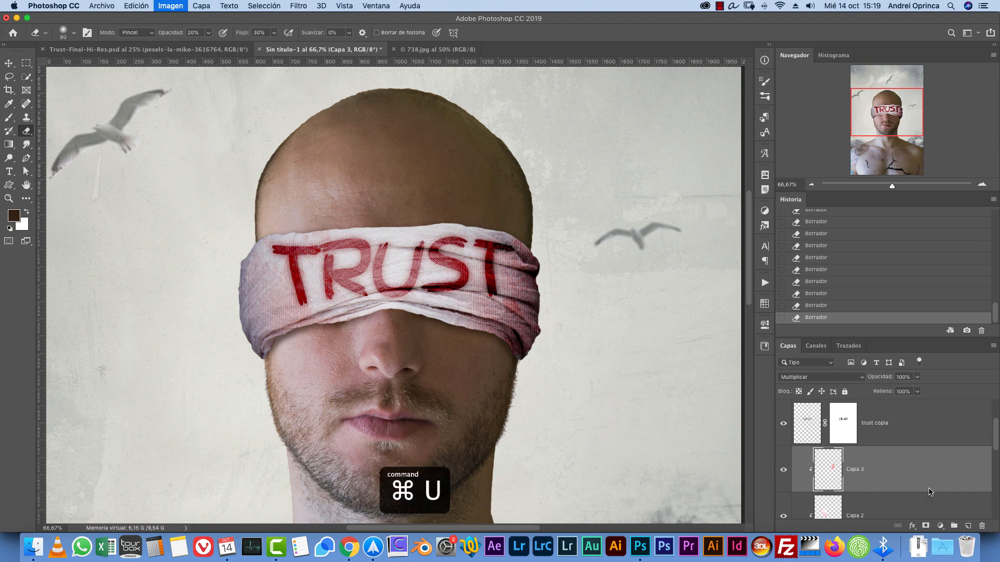
left_click(670, 254)
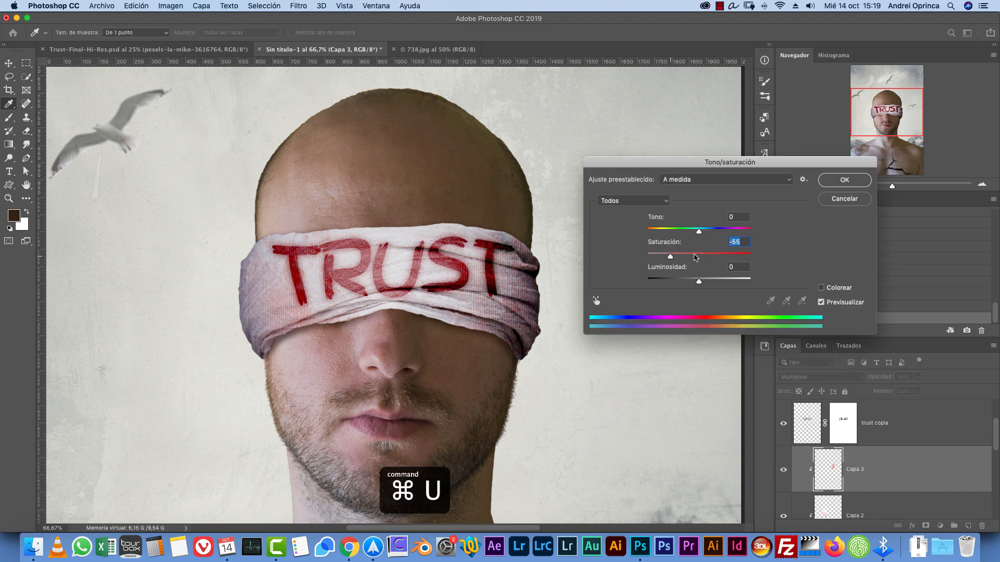
left_click(682, 254)
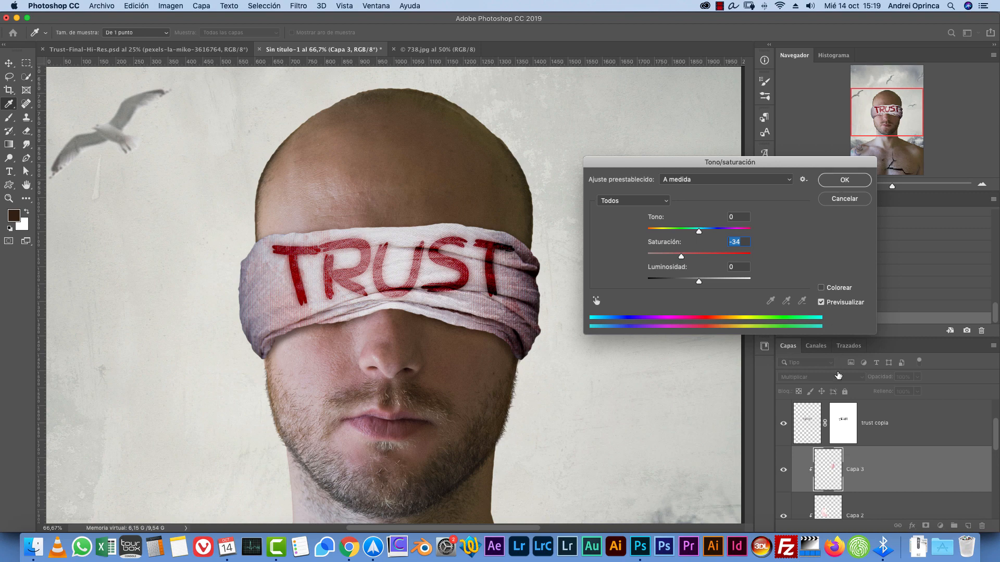
key("Return")
- Reduce the saturation of the first stain patch, Capa 2, to -27
left_click(875, 507)
key("super+u")
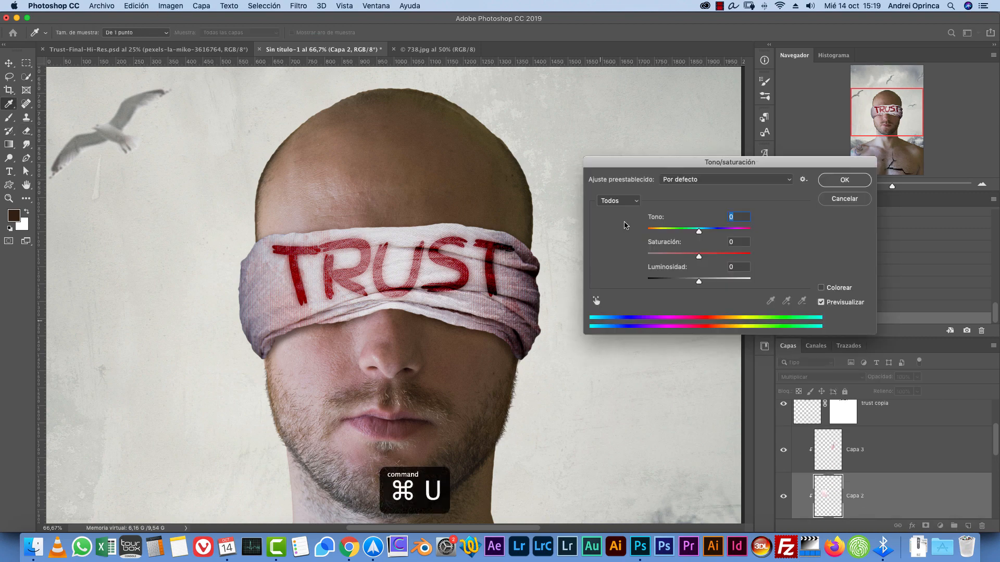
left_click(685, 254)
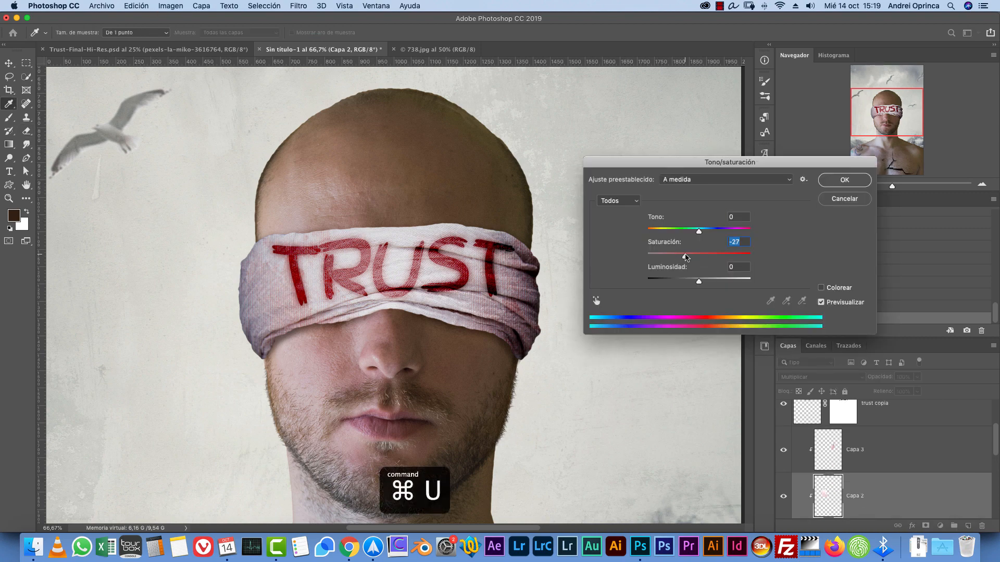
left_click(843, 181)
- Darken the first stain patch with Levels, setting the midtone input to 0,66
key("super+l")
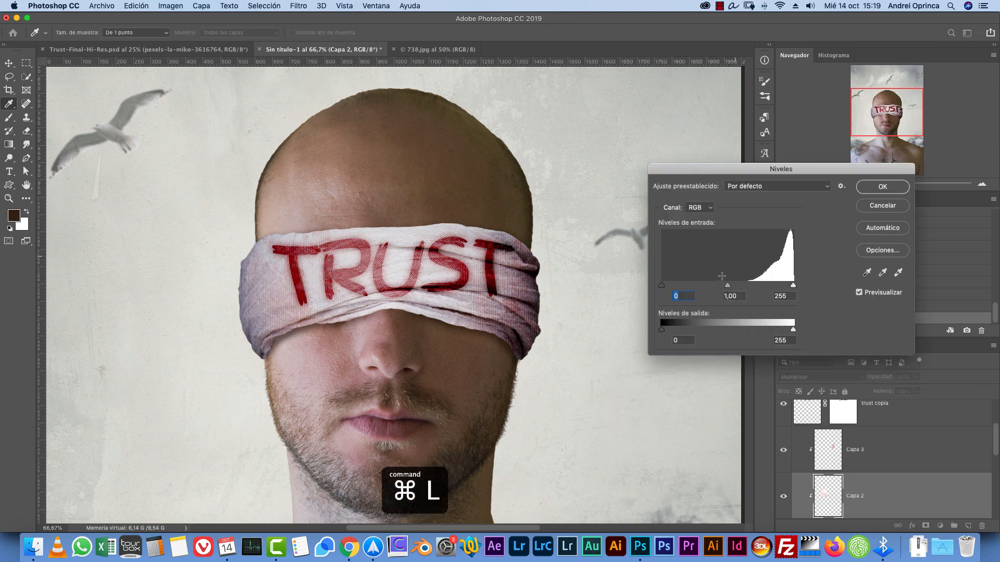
left_click_drag(729, 286, 747, 290)
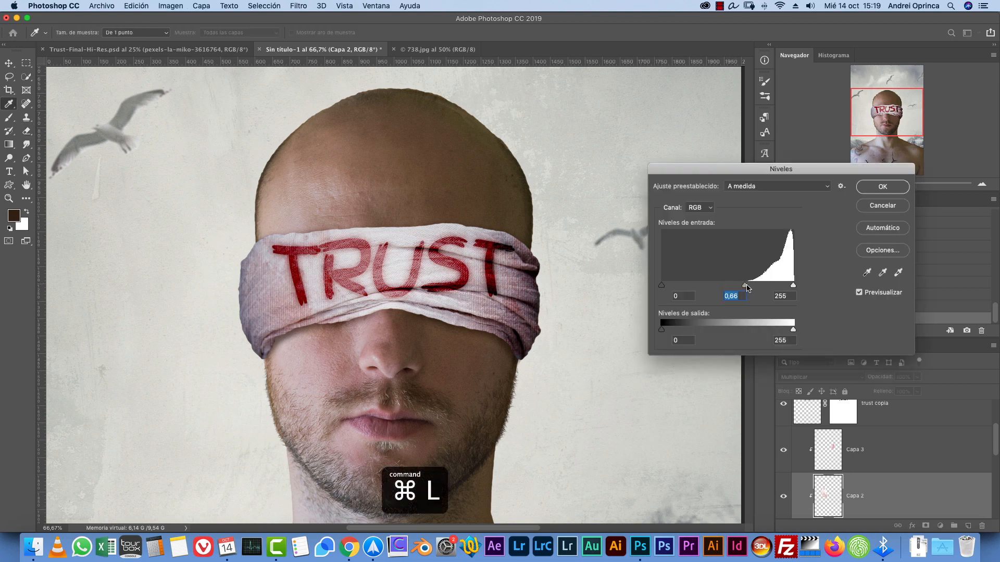
left_click(884, 186)
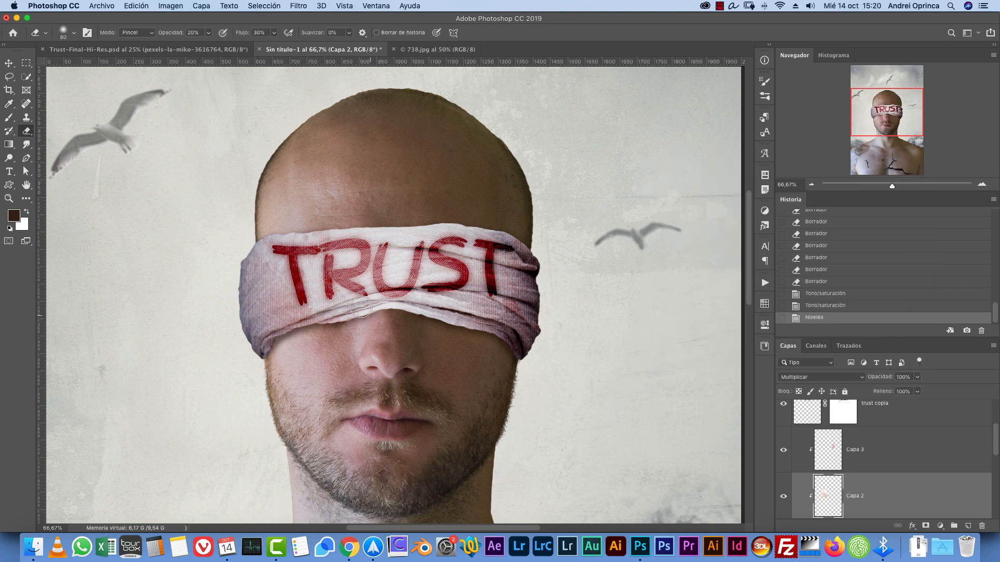
- Erase the first stain patch's inner edge softly around the lower part of the letter R
left_click_drag(361, 308, 344, 300)
left_click(344, 289)
left_click(341, 291)
left_click(340, 289)
left_click(350, 306)
- Add a layer mask to the original trust layer
key("super+plus")
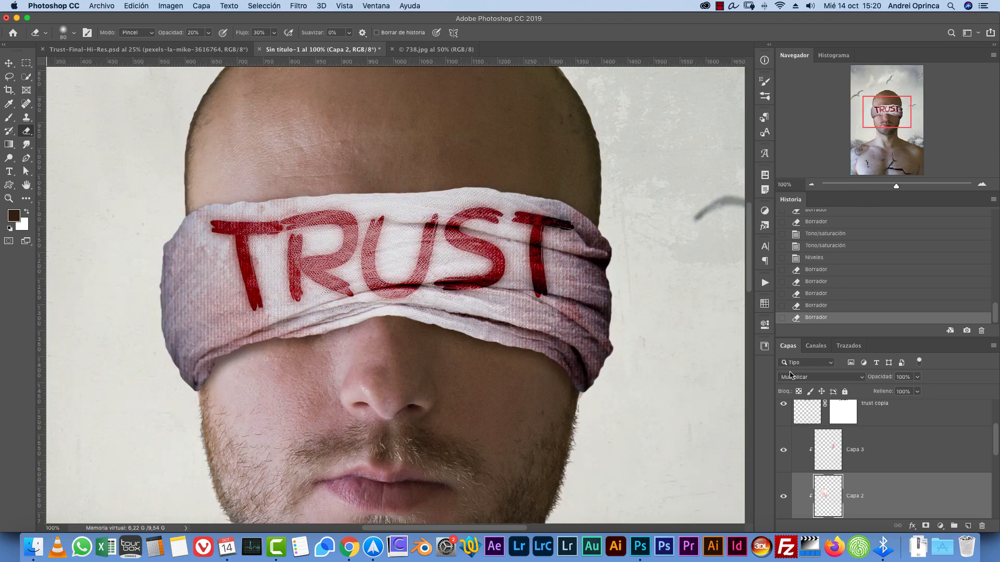
scroll(930, 431, "up", 3)
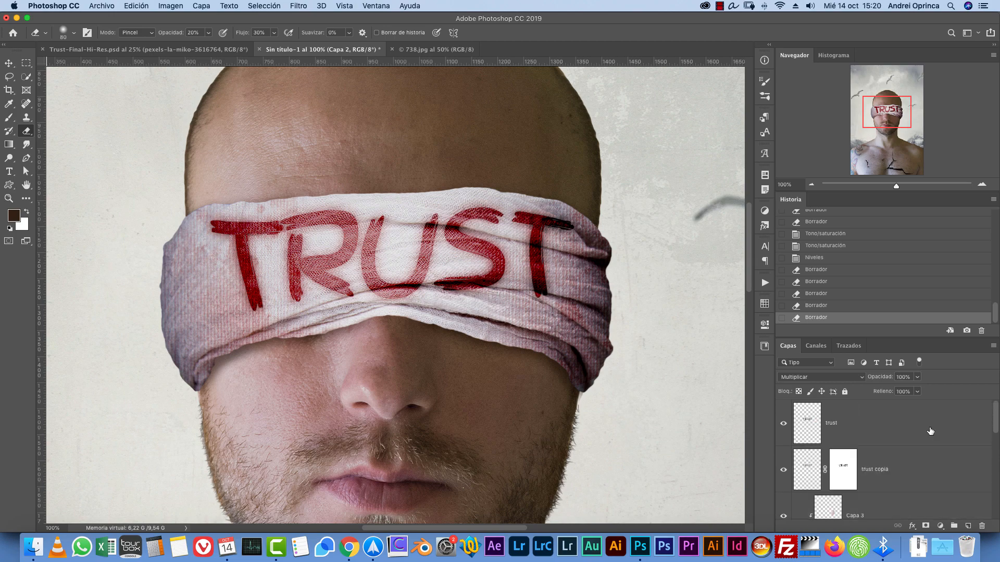
left_click(881, 421)
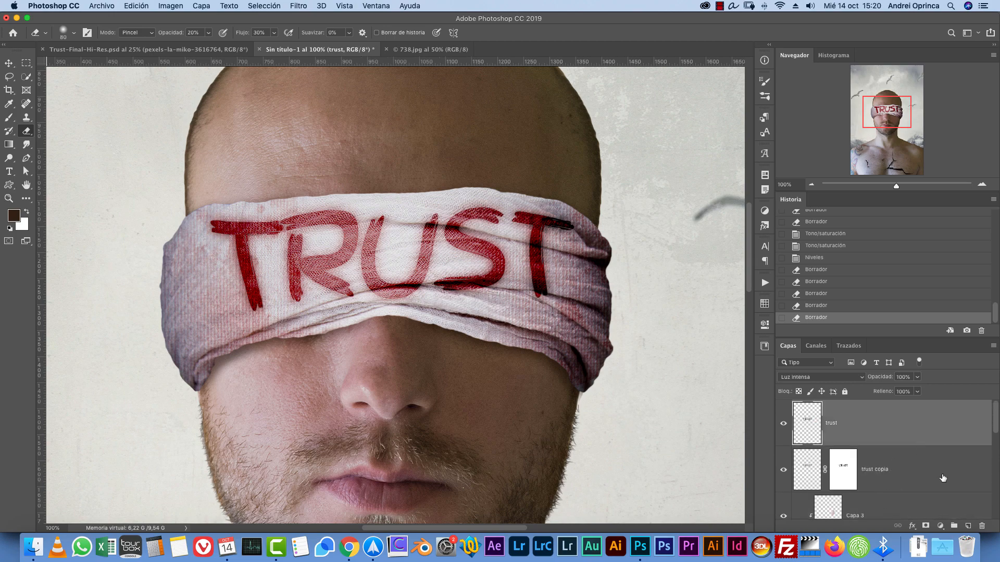
left_click(926, 526)
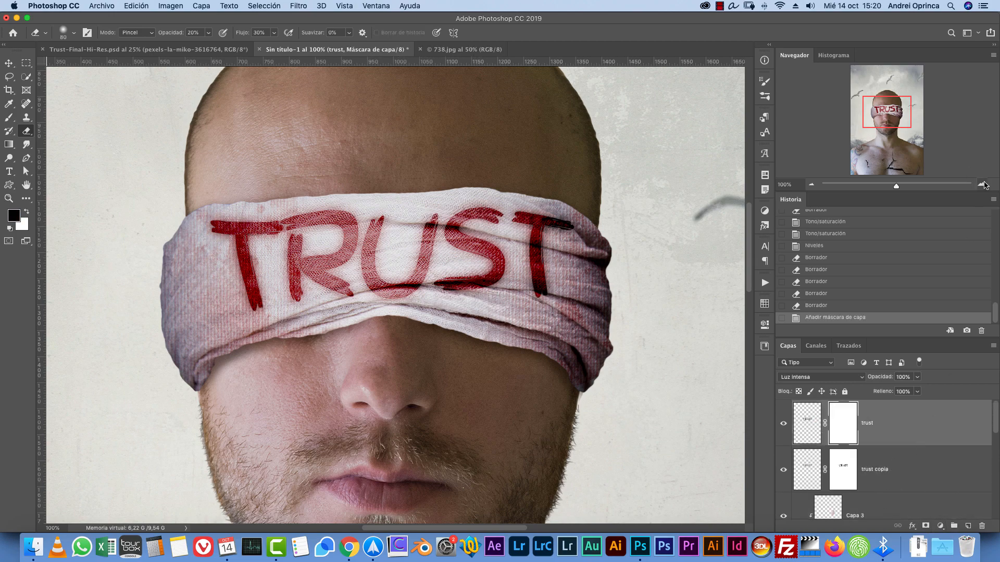
- Choose the KYLE Ultimate Pencil Hard brush from the Dry Media Brushes for working on the trust layer's mask
left_click(982, 185)
left_click(982, 185)
scroll(431, 242, "up", 2)
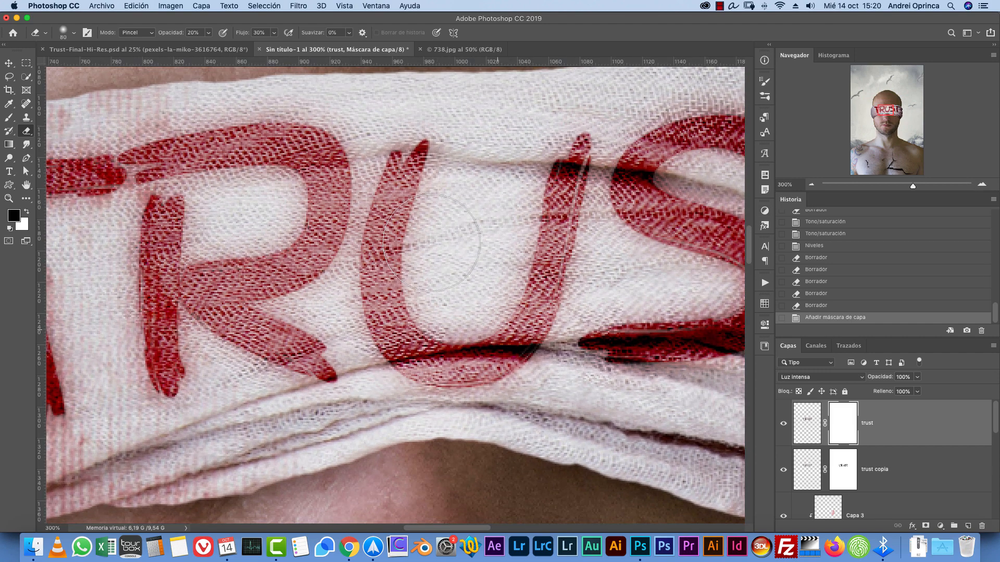
key("bracketleft")
key("bracketleft")
key("bracketleft")
right_click(497, 286)
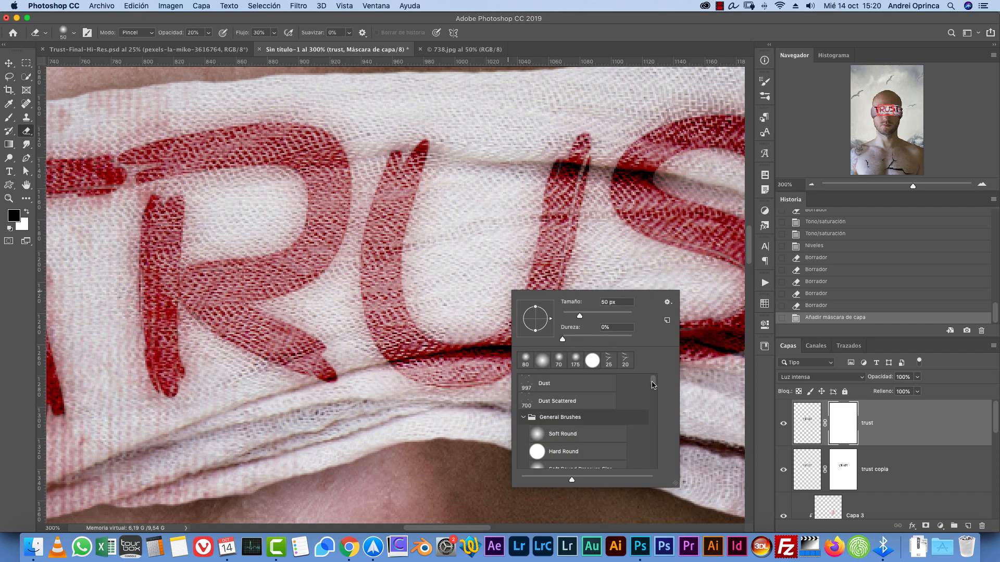
mouse_move(653, 386)
left_mouse_down()
mouse_move(661, 422)
mouse_move(657, 377)
left_mouse_up()
left_click(524, 417)
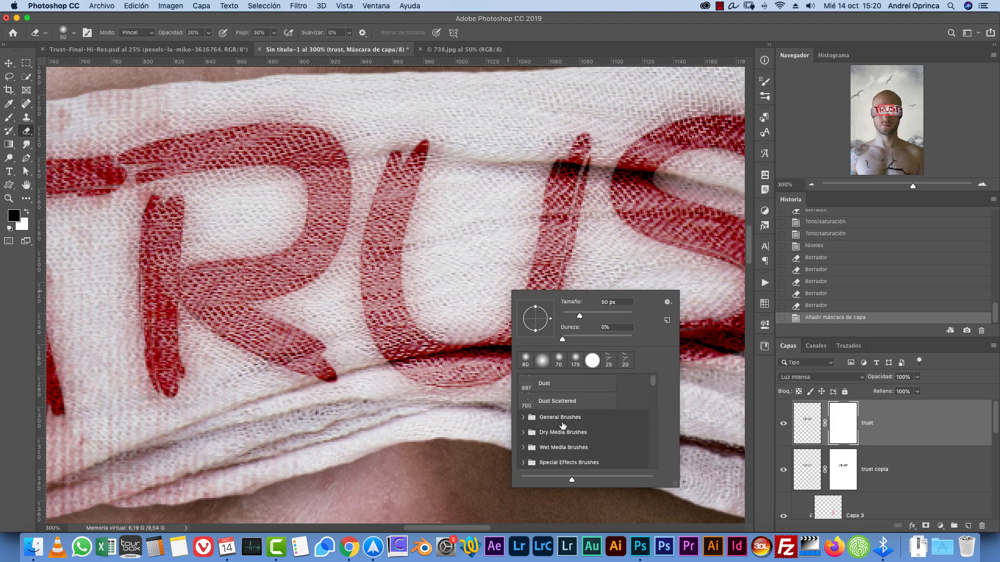
left_click(523, 433)
left_click(571, 449)
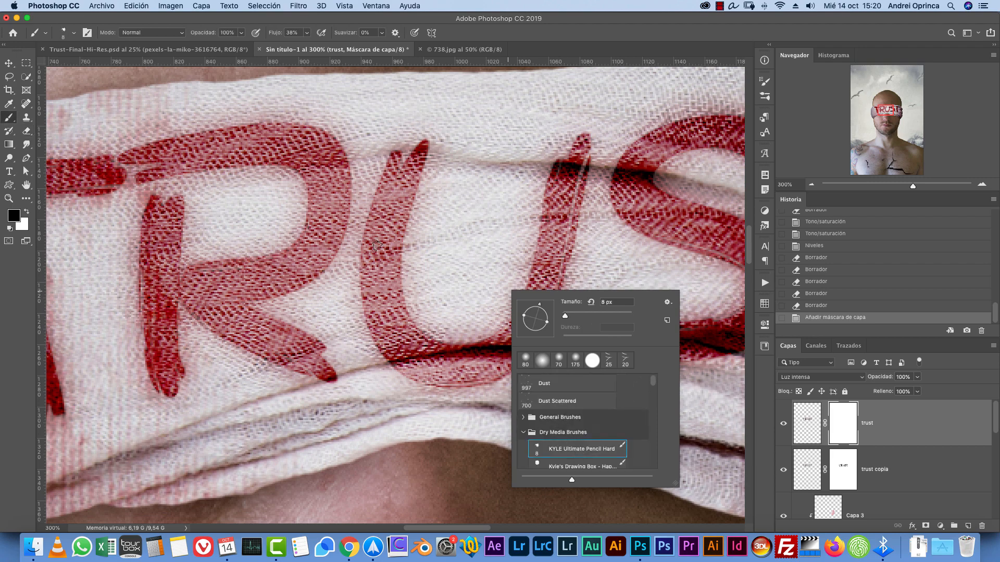
- Roughen the strokes of the U and the outer edge of the R's bowl on the trust mask, enlarging the brush to 20 px
left_click(408, 236)
mouse_move(408, 235)
left_mouse_down()
mouse_move(433, 160)
mouse_move(426, 185)
mouse_move(478, 335)
mouse_move(515, 306)
mouse_move(532, 242)
left_mouse_up()
key("bracketright")
key("bracketright")
key("bracketright")
key("bracketright")
left_click_drag(342, 156, 352, 208)
- Examine the painted lettering on the blindfold at 100% in the reference file Trust-Final-Hi-Res.psd
left_click(193, 49)
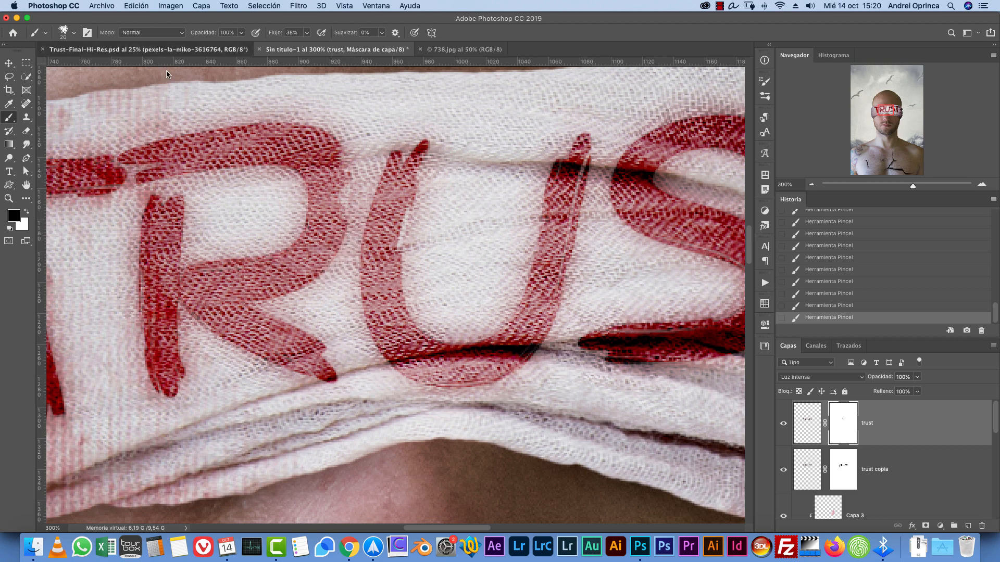
key("super+1")
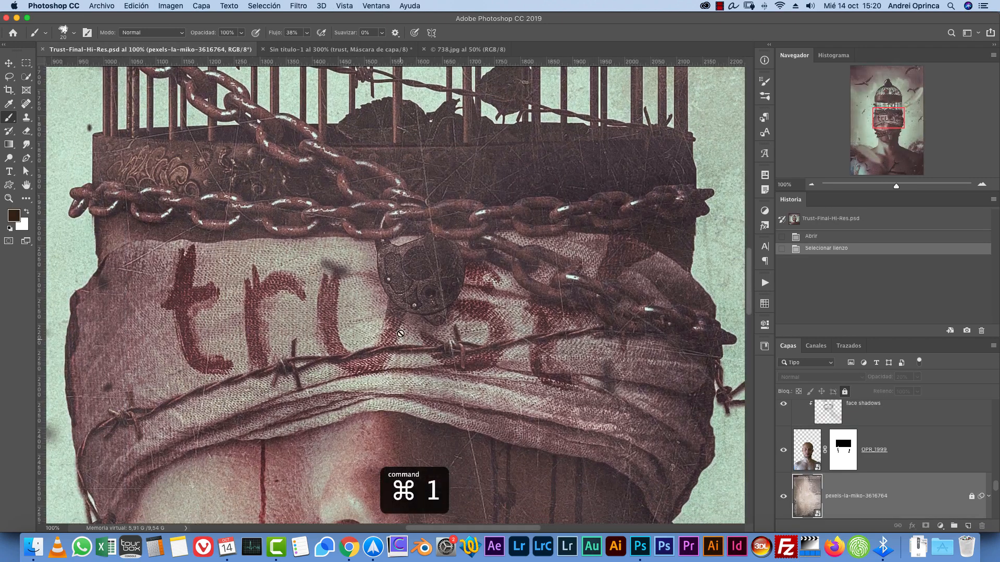
left_click(317, 49)
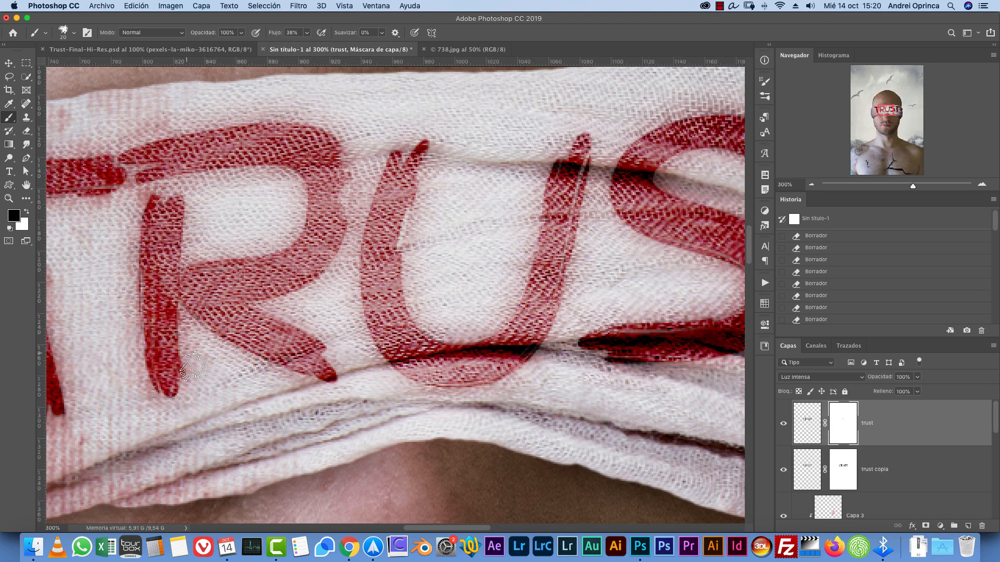
- Wear away the edges of the R's leg and inner bowl and the U's lower curve on the trust mask
left_click_drag(289, 354, 267, 368)
left_click_drag(340, 388, 341, 358)
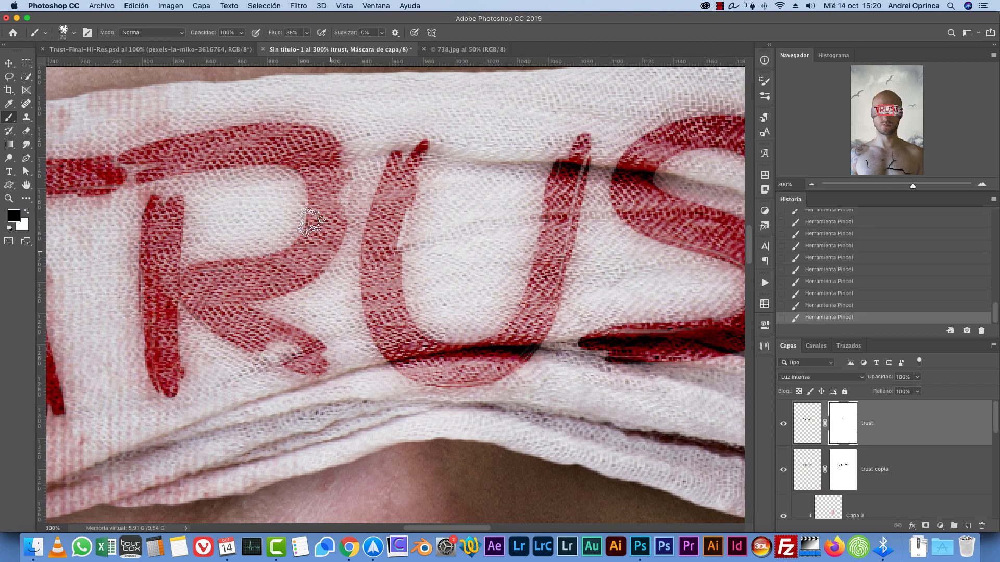
mouse_move(292, 201)
left_mouse_down()
mouse_move(300, 233)
mouse_move(247, 258)
mouse_move(212, 253)
left_mouse_up()
mouse_move(243, 174)
left_mouse_down()
mouse_move(218, 173)
mouse_move(291, 175)
mouse_move(259, 168)
left_mouse_up()
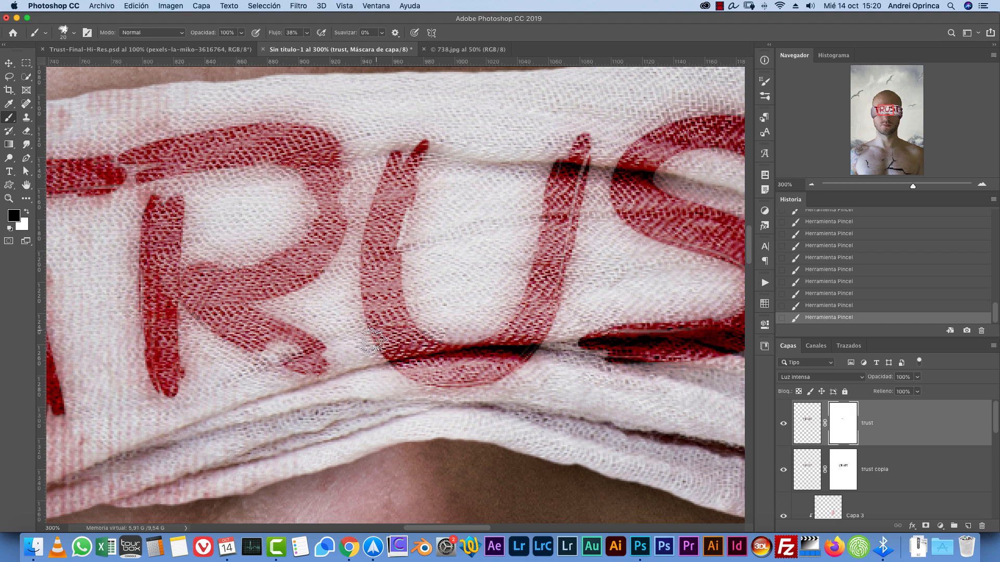
mouse_move(372, 341)
left_mouse_down()
mouse_move(389, 377)
mouse_move(439, 397)
mouse_move(516, 370)
mouse_move(544, 338)
left_mouse_up()
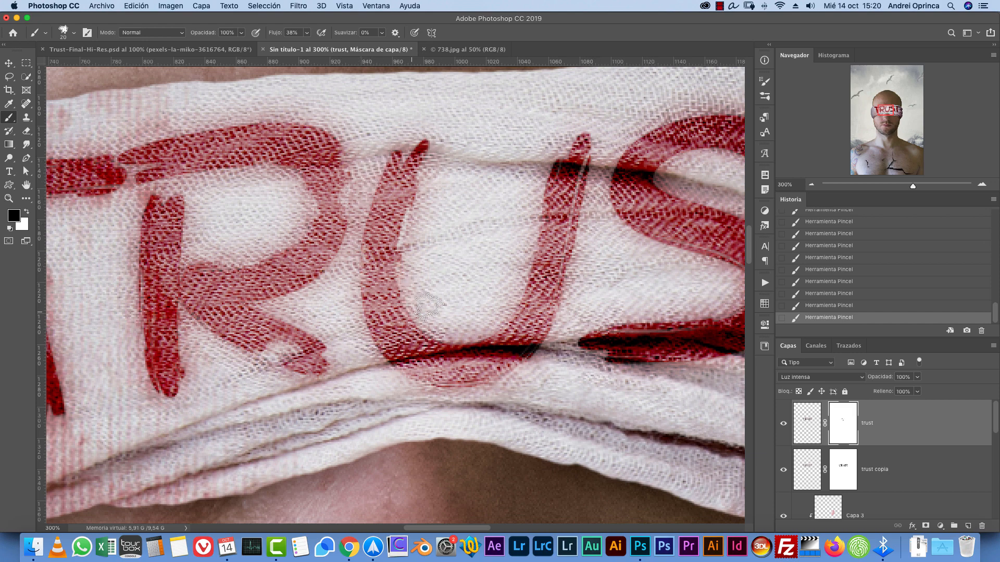
- Roughen the edges of the S and the final T on the trust mask, enlarging the brush to 35 px
scroll(469, 282, "right", 5)
scroll(469, 282, "up", 2)
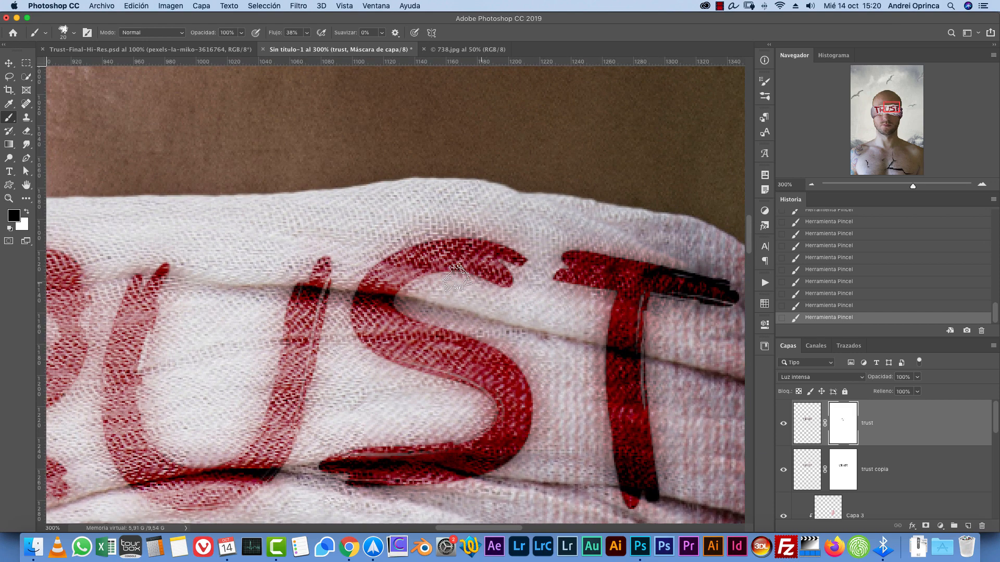
mouse_move(407, 294)
left_mouse_down()
mouse_move(433, 323)
mouse_move(507, 359)
mouse_move(526, 384)
left_mouse_up()
key("bracketright")
key("bracketright")
key("bracketright")
mouse_move(539, 427)
left_mouse_down()
mouse_move(530, 434)
mouse_move(522, 376)
left_mouse_up()
mouse_move(512, 278)
left_mouse_down()
mouse_move(619, 313)
mouse_move(600, 361)
mouse_move(594, 442)
mouse_move(600, 482)
mouse_move(624, 502)
mouse_move(670, 483)
mouse_move(651, 417)
left_mouse_up()
left_click_drag(651, 471, 648, 447)
mouse_move(669, 321)
left_mouse_down()
mouse_move(693, 279)
mouse_move(729, 298)
mouse_move(716, 302)
mouse_move(717, 278)
left_mouse_up()
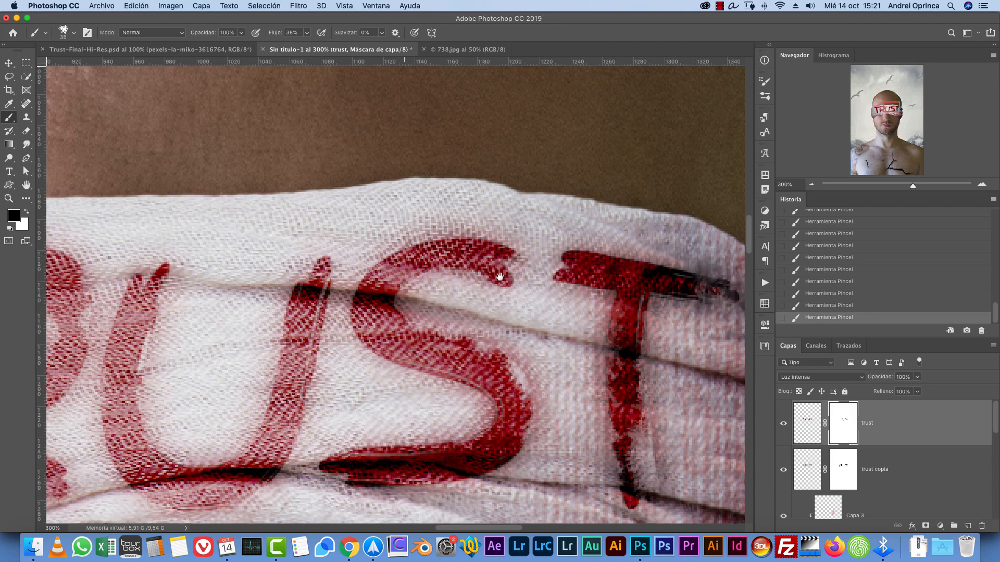
- Wear away the edges of the first T on the trust mask and check the whole lettering at 50% zoom
left_click_drag(96, 289, 486, 262)
mouse_move(171, 293)
left_mouse_down()
mouse_move(208, 416)
mouse_move(193, 437)
left_mouse_up()
left_click_drag(276, 452, 291, 485)
mouse_move(221, 425)
left_mouse_down()
mouse_move(304, 348)
mouse_move(248, 338)
mouse_move(270, 429)
left_mouse_up()
left_click_drag(210, 388, 241, 414)
mouse_move(138, 197)
left_mouse_down()
mouse_move(163, 221)
mouse_move(183, 254)
mouse_move(203, 361)
mouse_move(242, 465)
mouse_move(228, 390)
mouse_move(193, 307)
mouse_move(263, 424)
mouse_move(258, 371)
mouse_move(268, 353)
mouse_move(282, 393)
left_mouse_up()
key("super+1")
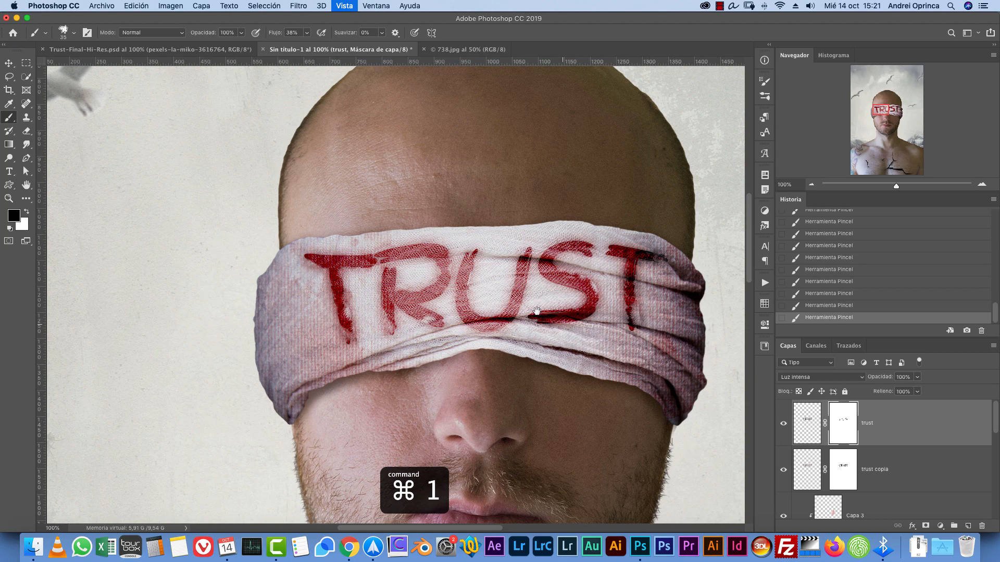
left_click_drag(536, 311, 409, 294)
left_click(810, 185)
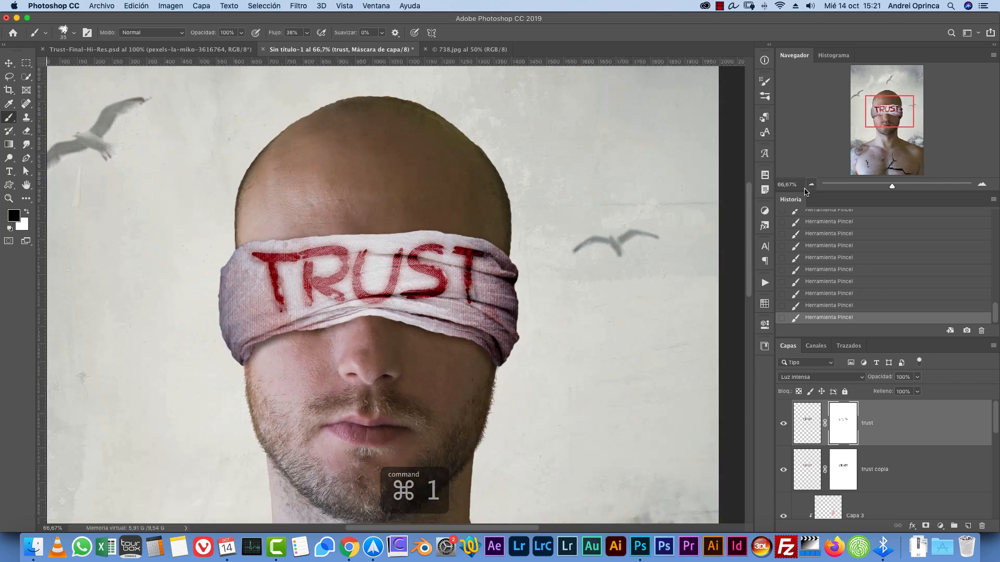
left_click(811, 185)
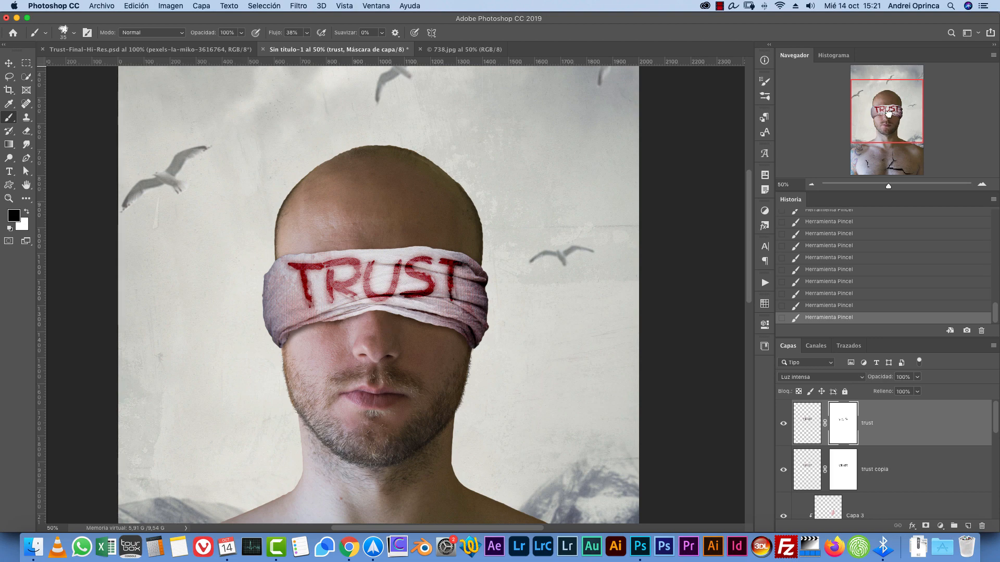
mouse_move(889, 113)
left_mouse_down()
mouse_move(889, 151)
mouse_move(889, 116)
left_mouse_up()
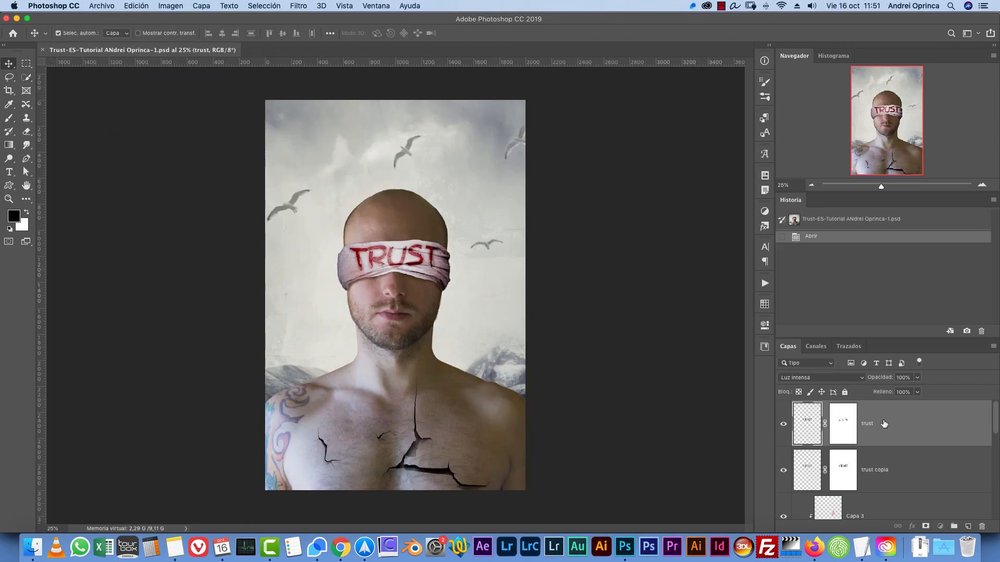
- Preview the chain images in the Stock folder and open chain1.png
key("super+o")
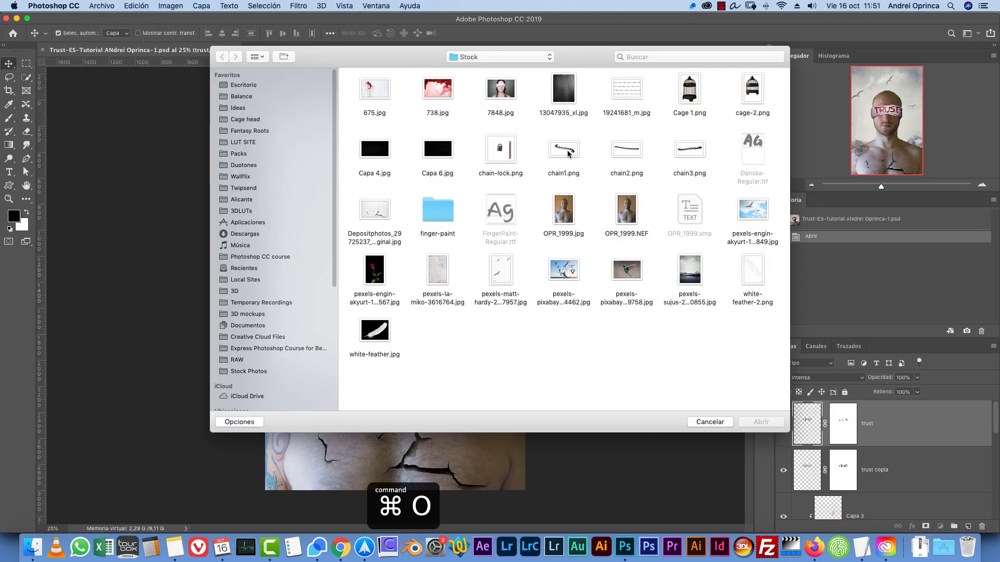
left_click(569, 153)
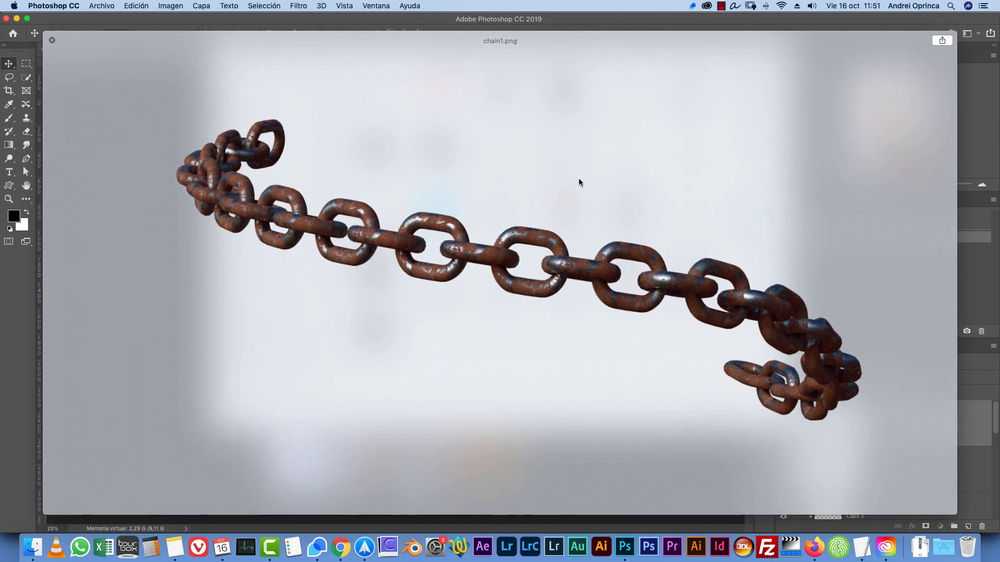
key("Right")
key("Right")
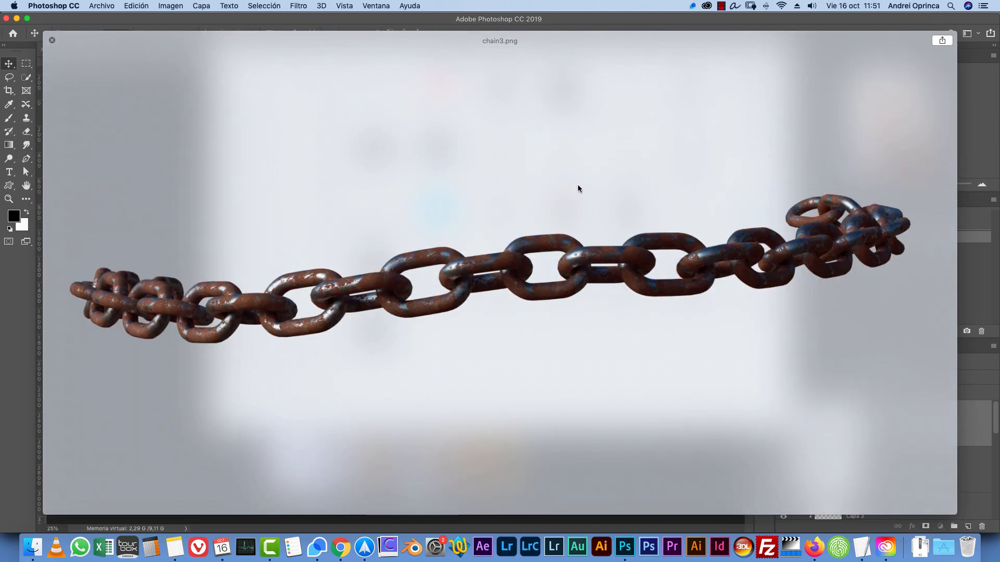
key("space")
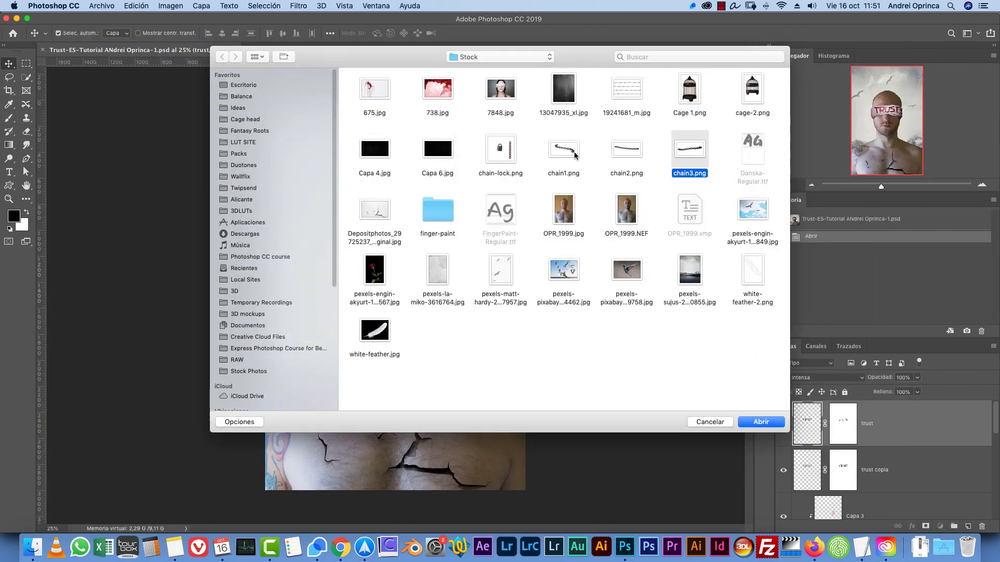
key("Left")
key("Left")
left_click(766, 423)
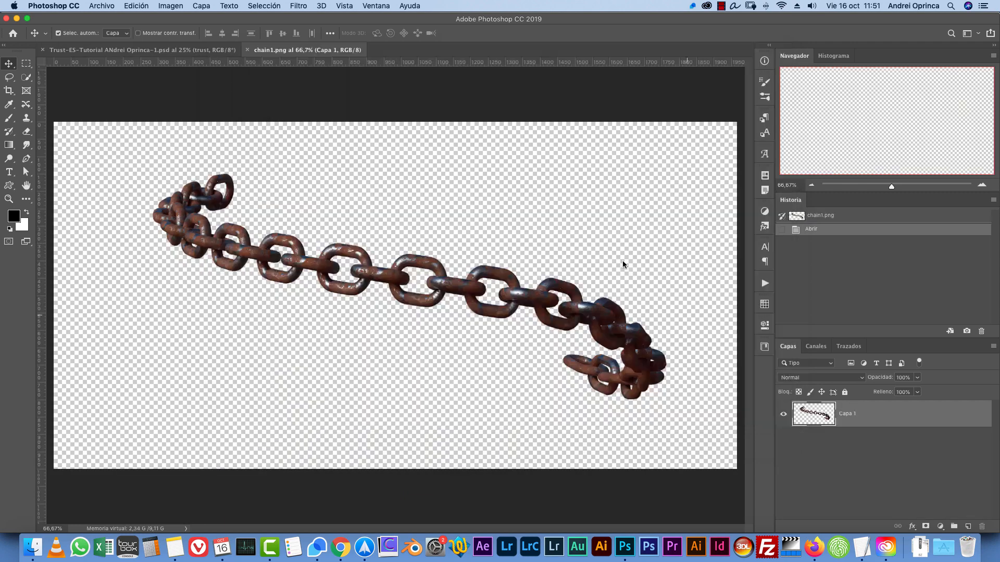
- Cut the chain out of chain1.png with a rectangular selection, close the file and paste the chain into the composite
left_click(26, 63)
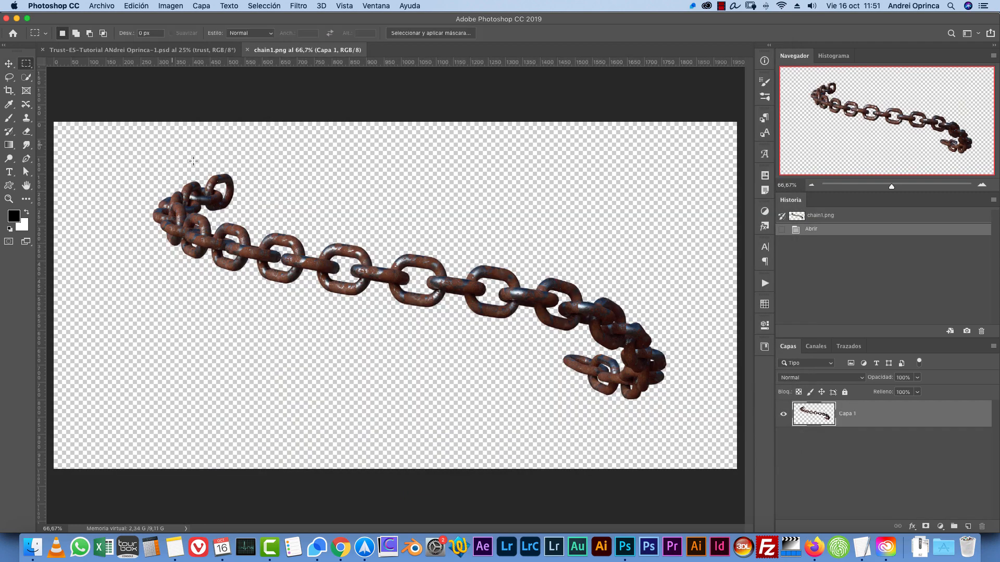
left_click_drag(150, 157, 710, 452)
key("super+x")
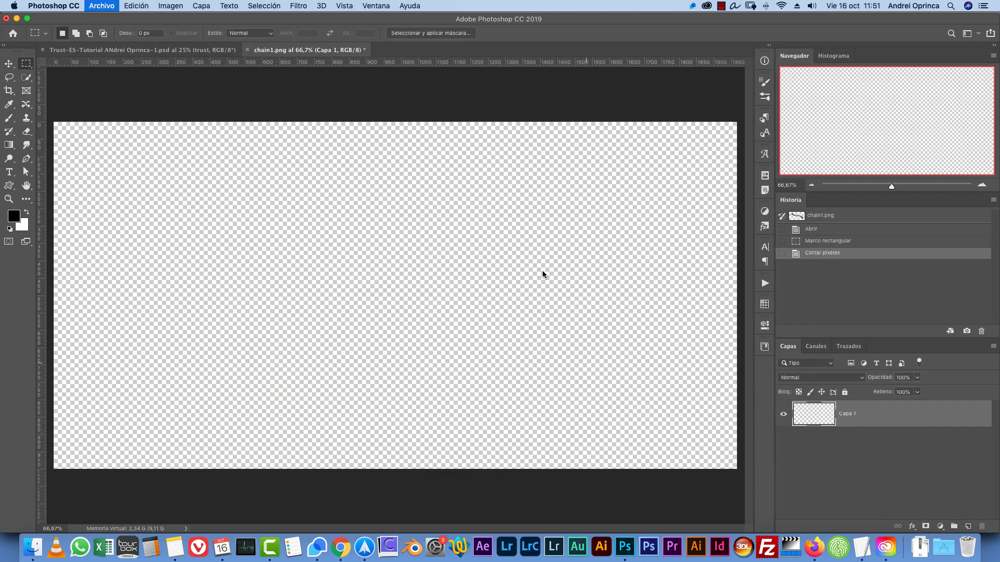
key("super+w")
key("super+v")
- Scale the pasted chain to 65,91% and place it diagonally across the man's mouth
key("super+t")
left_click_drag(492, 252, 457, 230)
key("super+plus")
left_click_drag(522, 164, 513, 173)
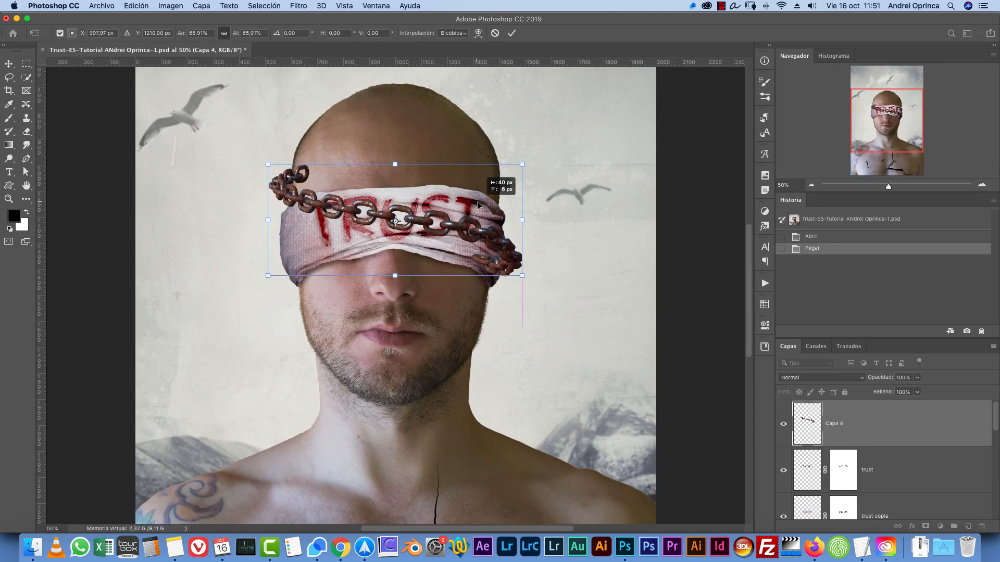
left_click_drag(473, 243, 488, 331)
key("Return")
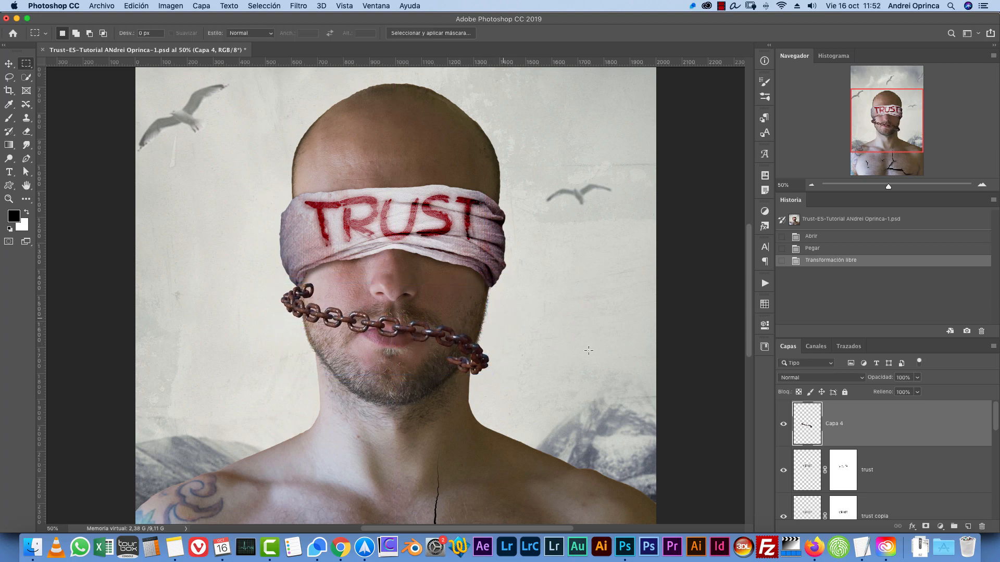
- Group the chain layer under the name cadenas and add a layer mask to Capa 4
key("super+g")
double_click(820, 407)
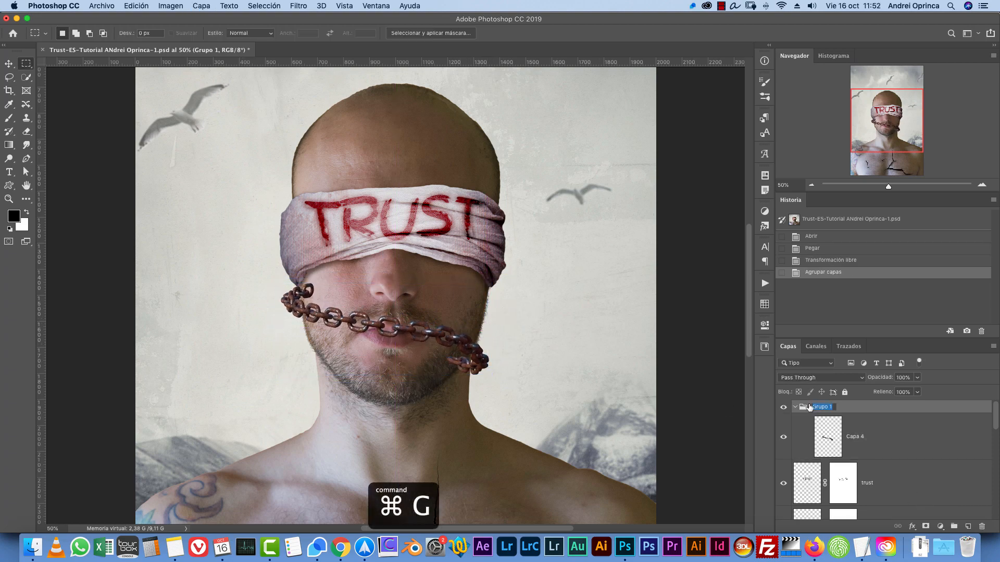
type("cadenas")
key("Return")
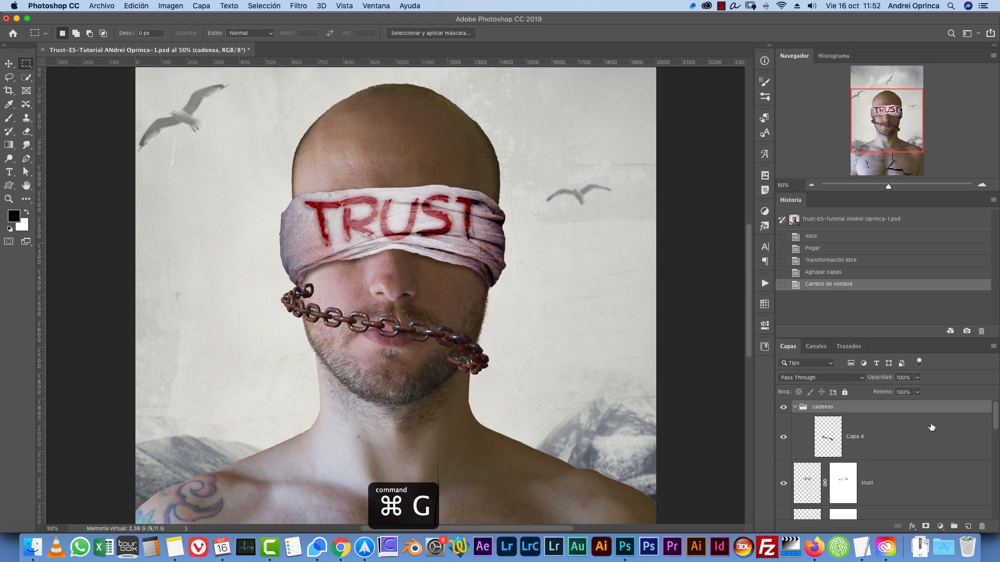
left_click(919, 439)
left_click(926, 527)
- Hide the loose chain links over the cheek below the blindfold's edge by painting Capa 4's mask with a hard round brush
key("super+1")
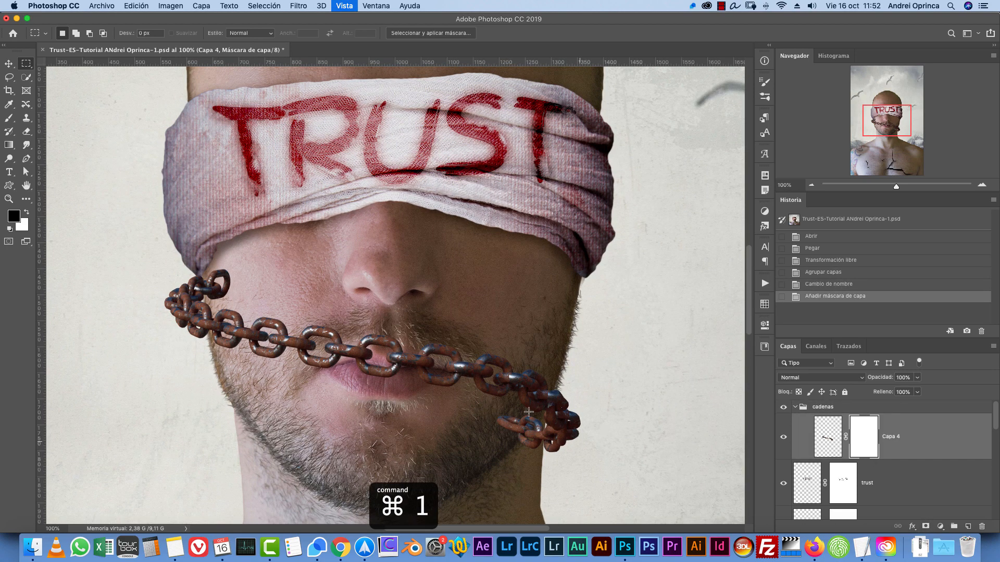
scroll(529, 412, "left", 5)
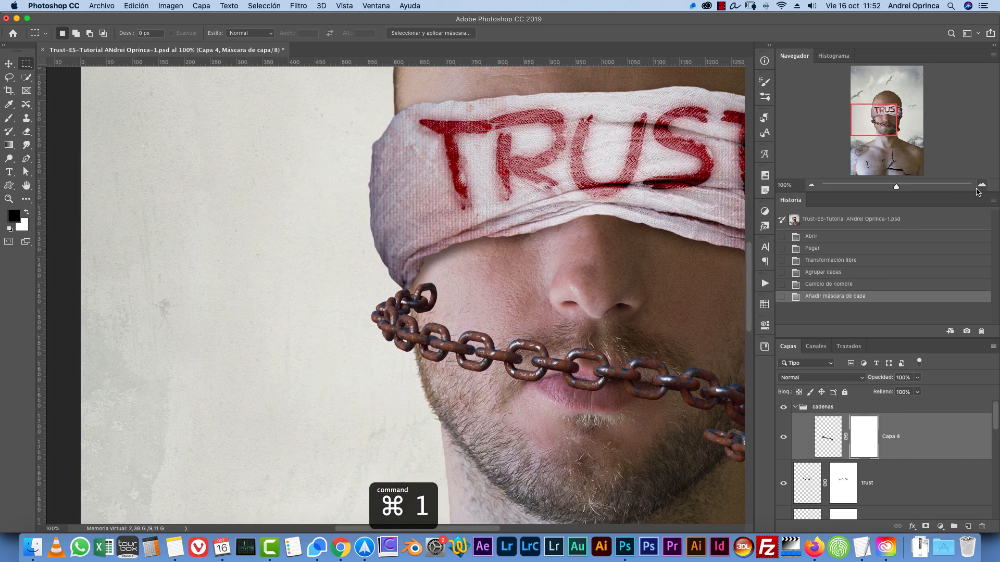
left_click_drag(977, 191, 919, 199)
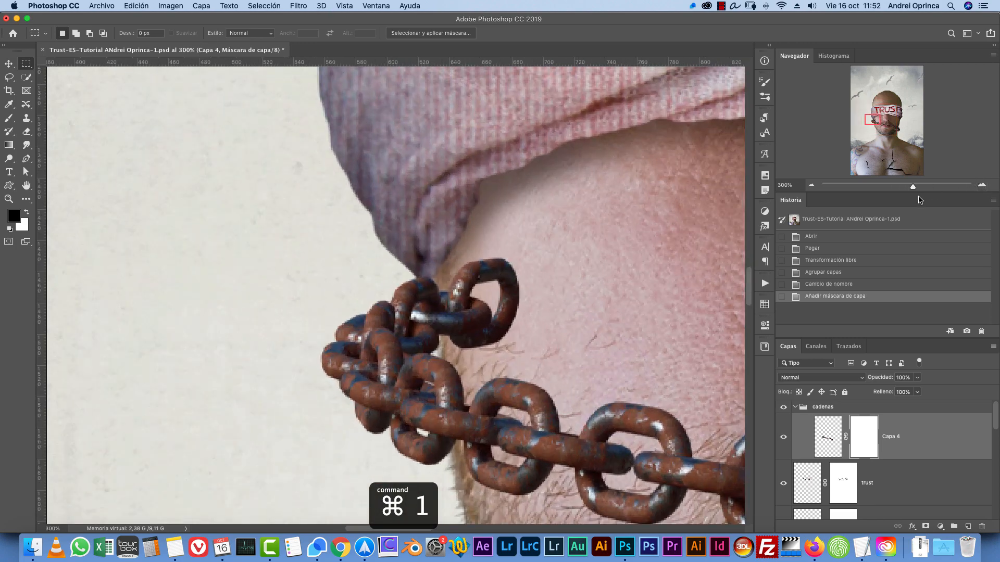
key("b")
right_click(502, 227)
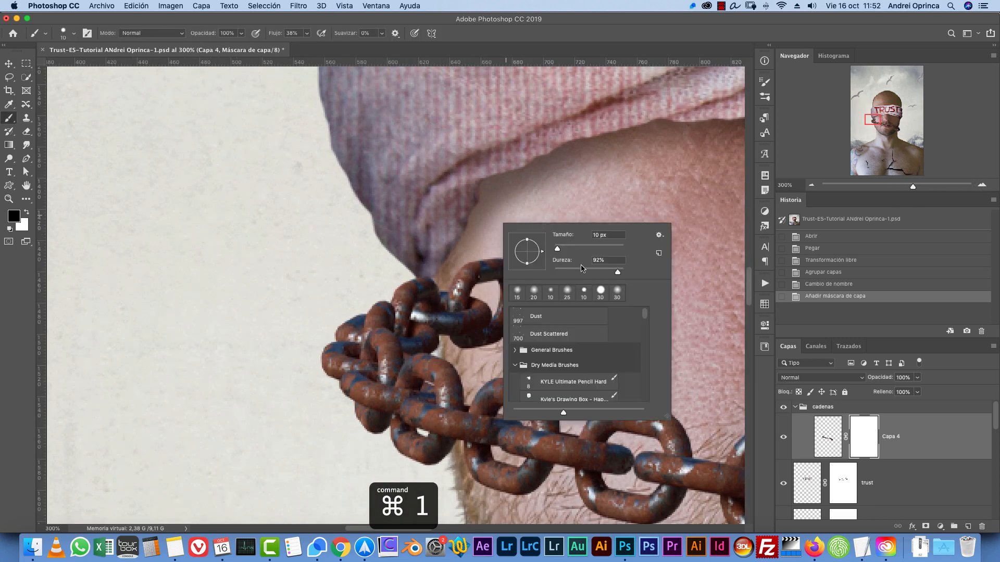
left_click(486, 254)
mouse_move(484, 265)
left_mouse_down()
mouse_move(509, 303)
mouse_move(454, 335)
mouse_move(445, 329)
mouse_move(454, 293)
mouse_move(497, 288)
left_mouse_up()
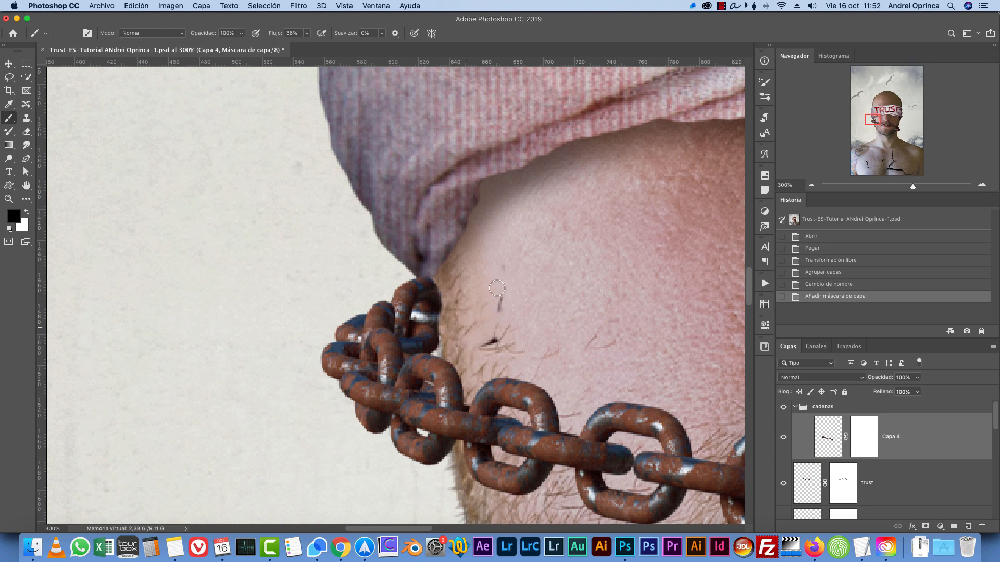
left_click_drag(507, 355, 529, 346)
mouse_move(458, 281)
left_mouse_down()
mouse_move(446, 324)
mouse_move(456, 329)
left_mouse_up()
mouse_move(443, 285)
left_mouse_down()
mouse_move(432, 318)
mouse_move(449, 339)
left_mouse_up()
key("x")
- Narrow the chain slightly so its lower end sits closer to the edge of the jaw
left_click(893, 126)
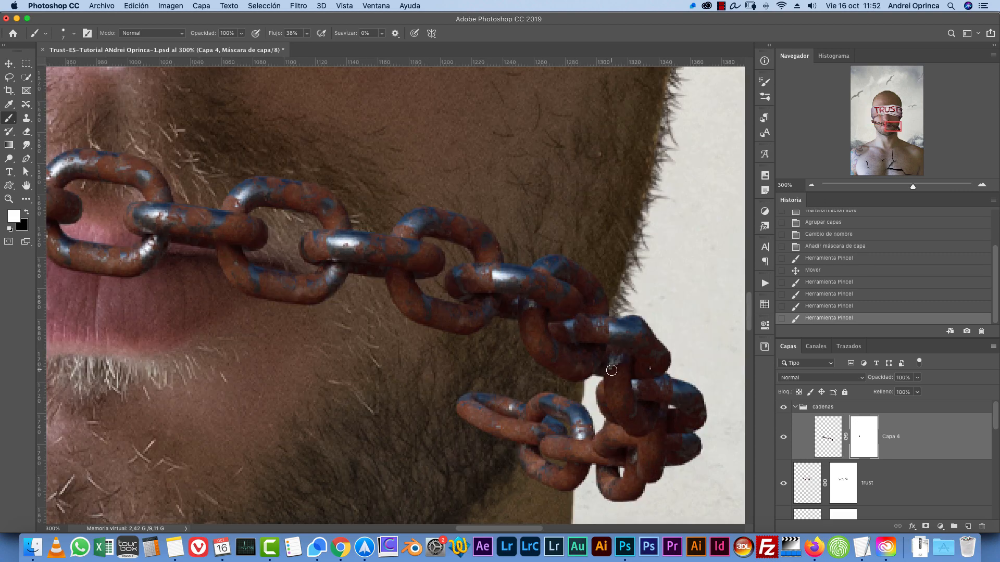
key("super+t")
left_click_drag(705, 223, 679, 234)
key("Return")
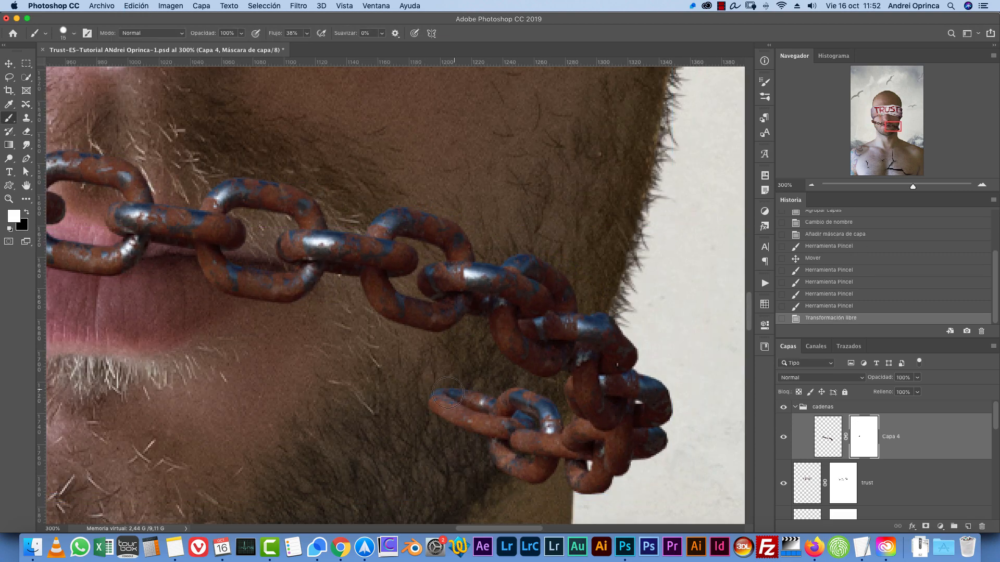
- Mask out the loose chain links over the beard at the chain's lower end, restoring the outer links where needed
key("x")
key("bracketleft")
mouse_move(448, 393)
left_mouse_down()
mouse_move(526, 412)
mouse_move(578, 468)
left_mouse_up()
key("x")
mouse_move(458, 453)
left_mouse_down()
mouse_move(592, 433)
mouse_move(581, 486)
left_mouse_up()
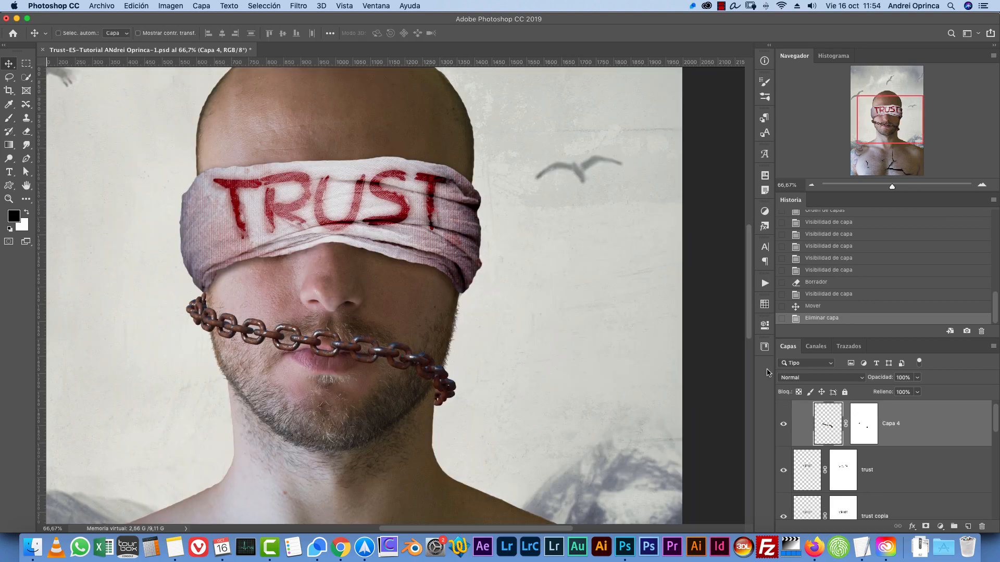
- Open chain2.png from the Stock folder, copy the whole chain and paste it onto a new layer beneath Capa 4 in the composite
key("super+o")
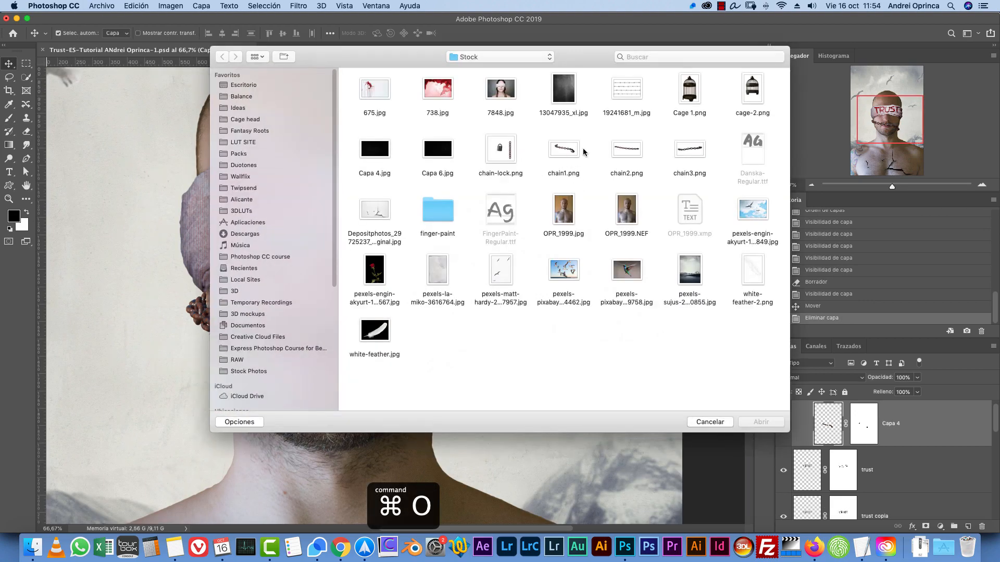
left_click(618, 152)
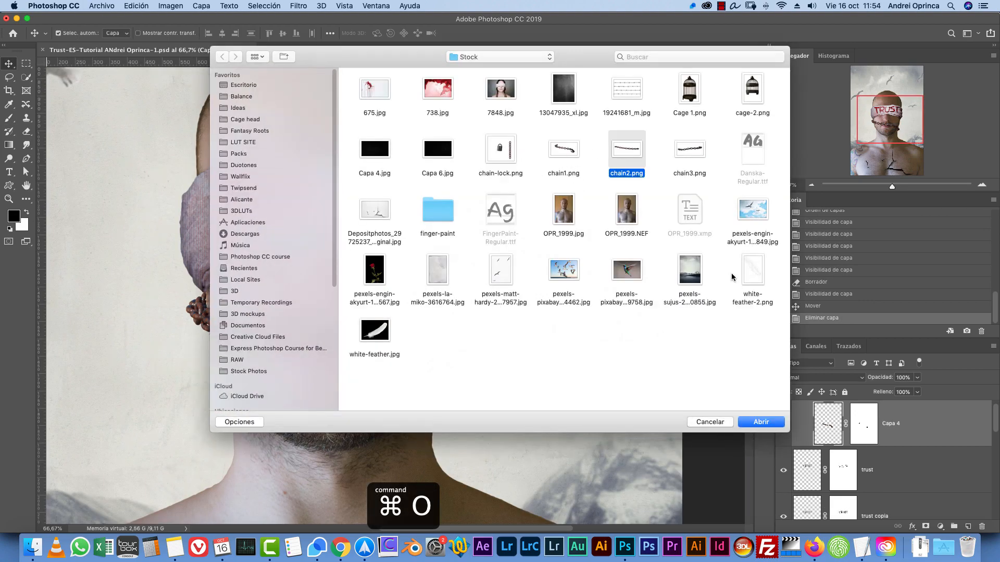
left_click(761, 421)
key("super+a")
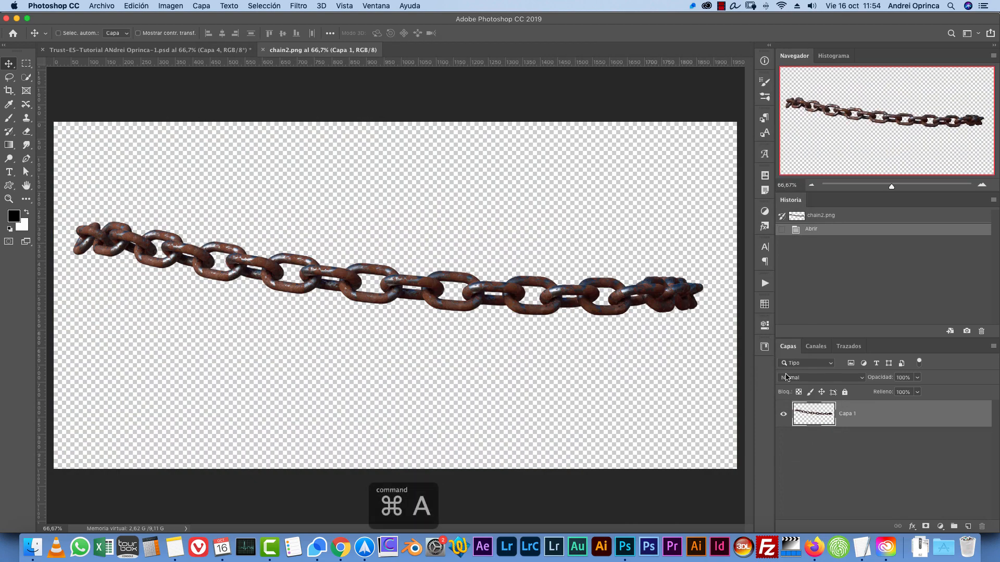
key("super+w")
left_click(481, 187)
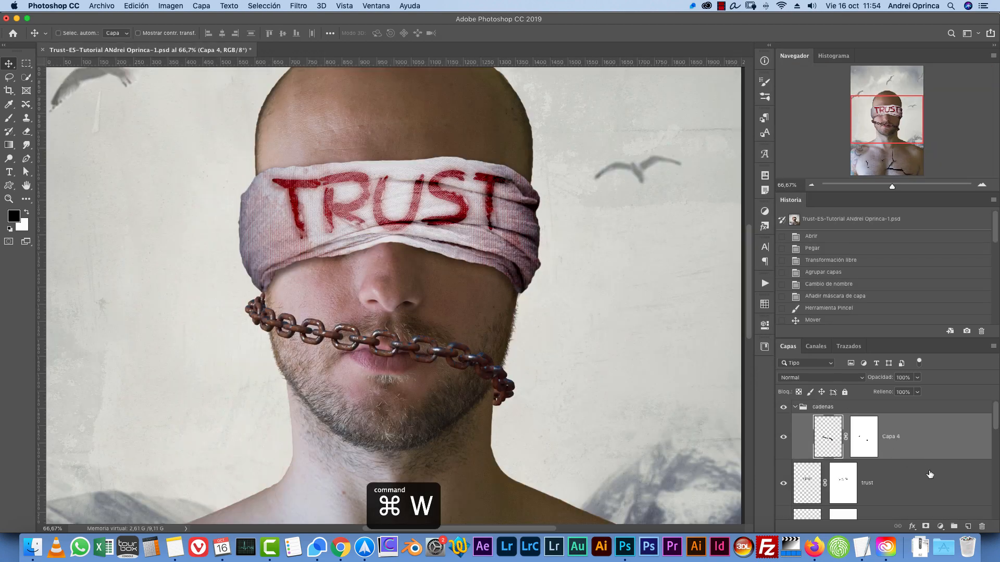
left_click(969, 525)
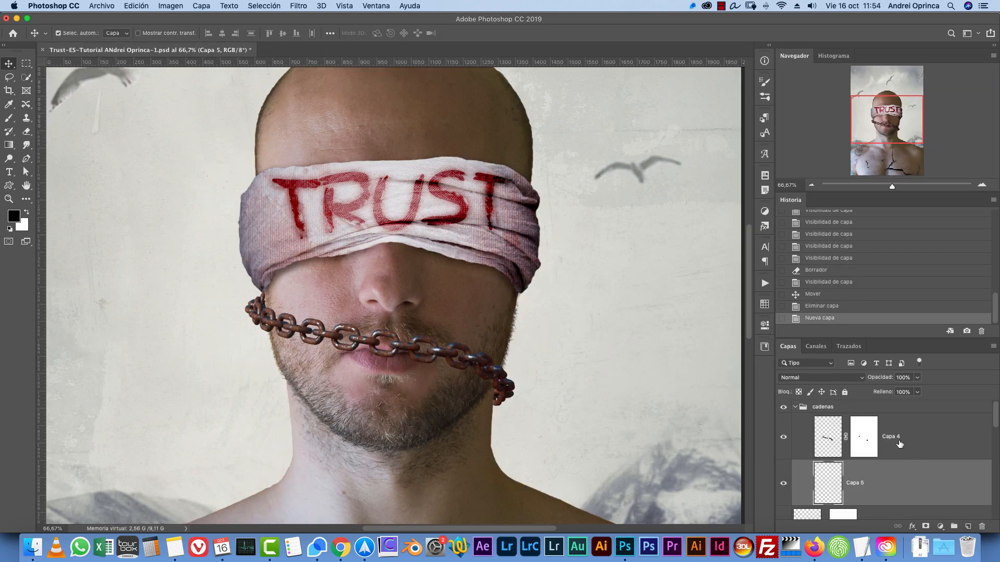
key("super+v")
key("super+t")
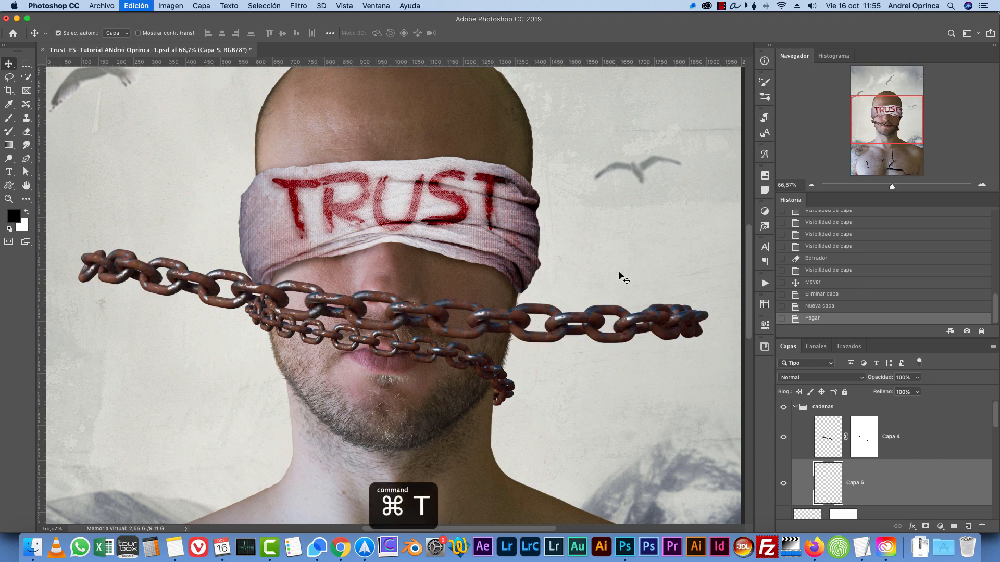
left_click_drag(709, 247, 342, 337)
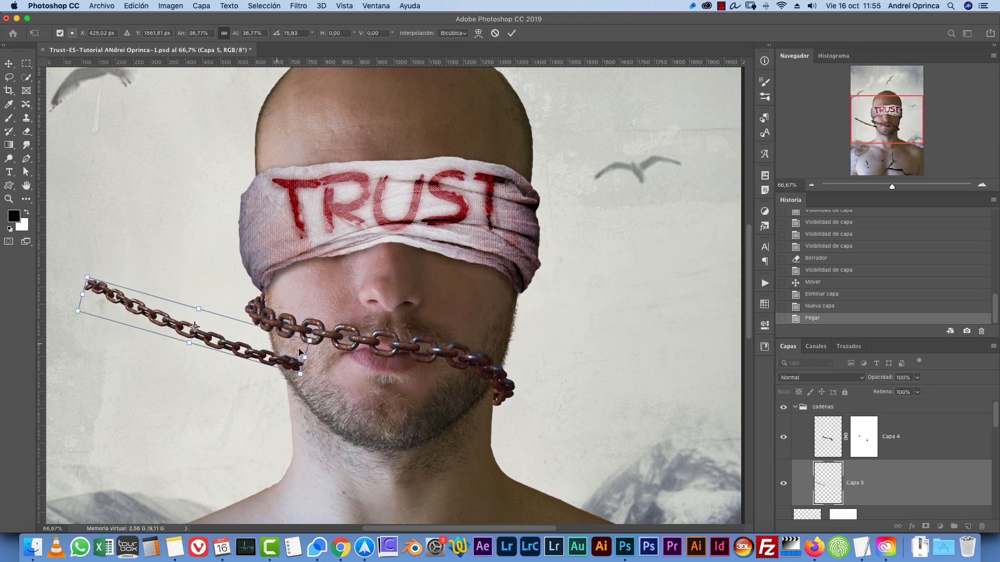
left_click_drag(268, 345, 522, 363)
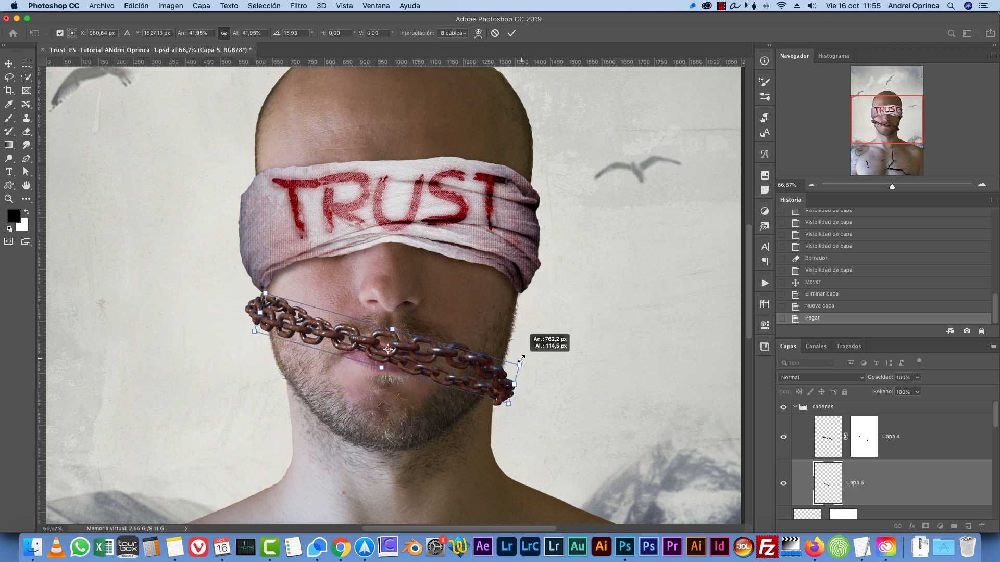
left_click_drag(317, 329, 341, 276)
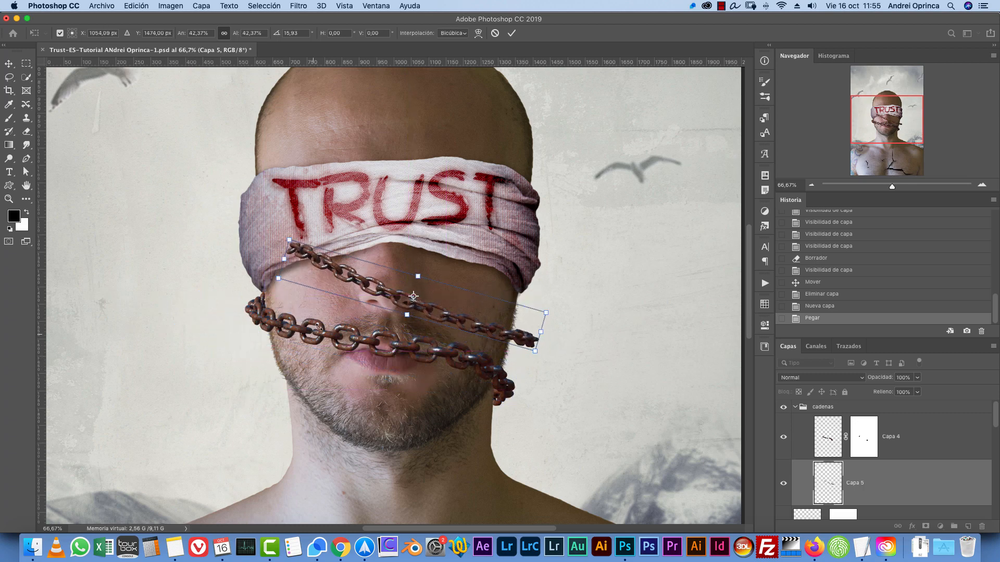
key("Escape")
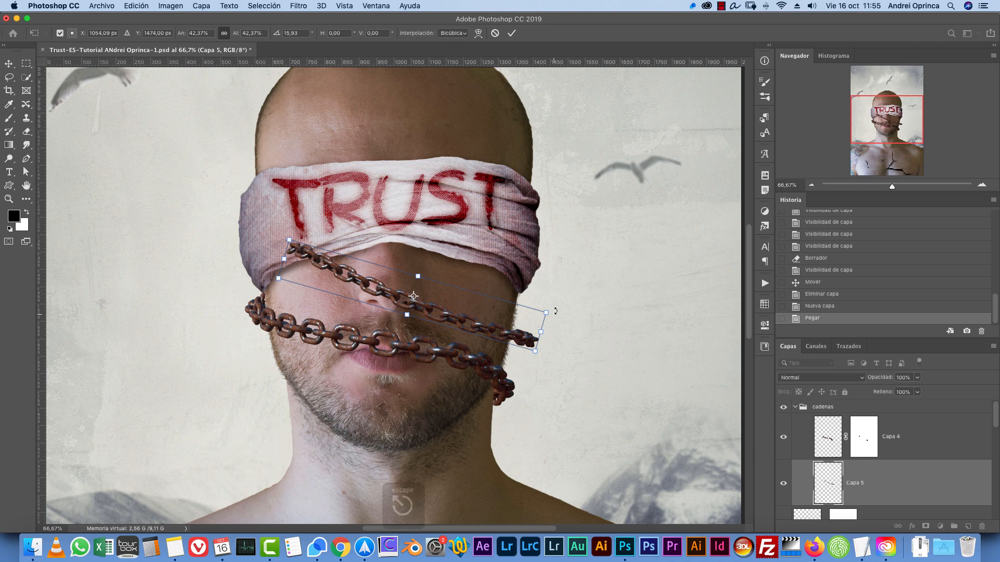
- Scale the pasted chain to about 62% and rotate it about -24.5°, crossing the first chain over the mouth and rising past the blindfold
key("super+t")
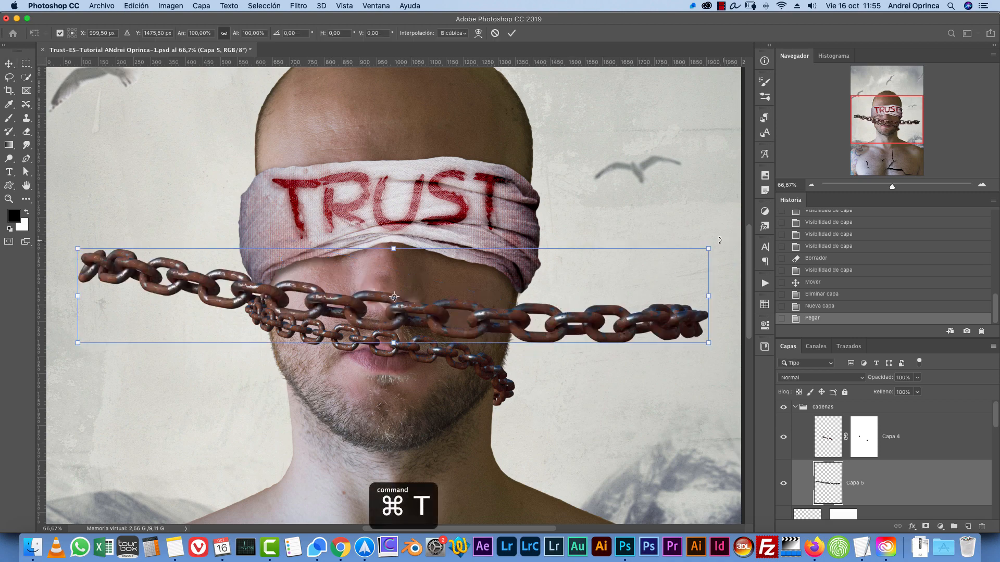
left_click_drag(717, 240, 437, 277)
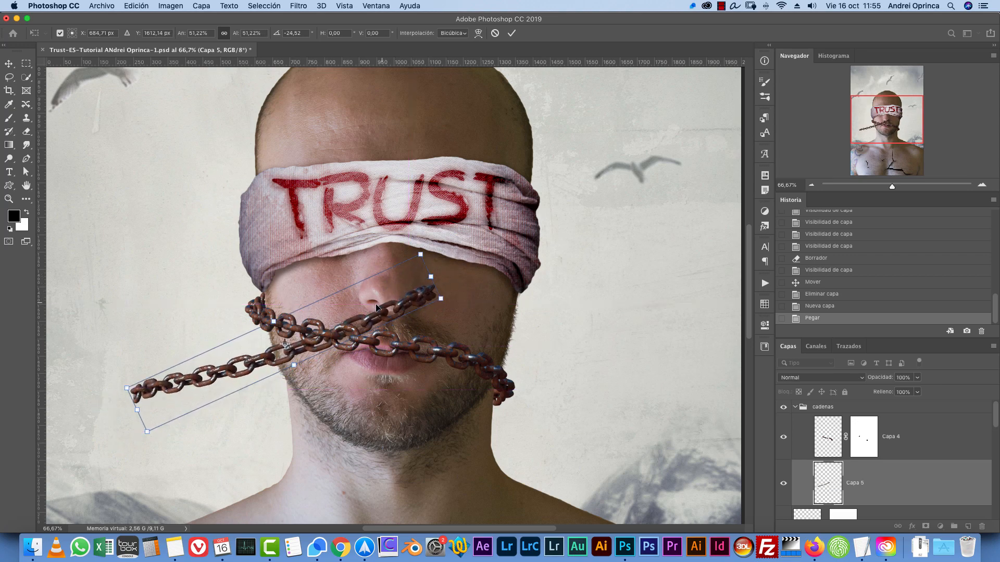
left_click_drag(269, 354, 310, 356)
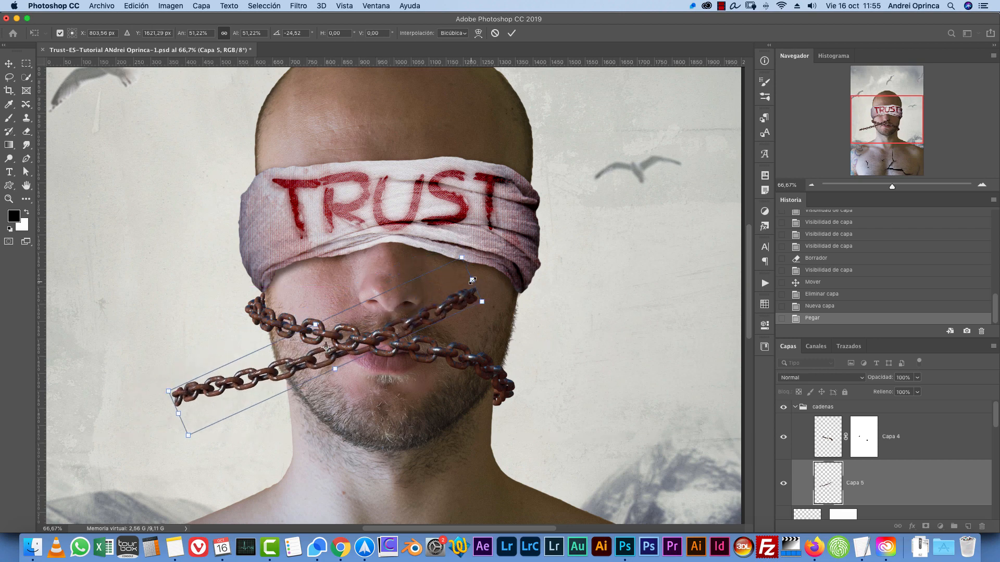
left_click_drag(471, 281, 500, 268)
left_click_drag(344, 352, 321, 363)
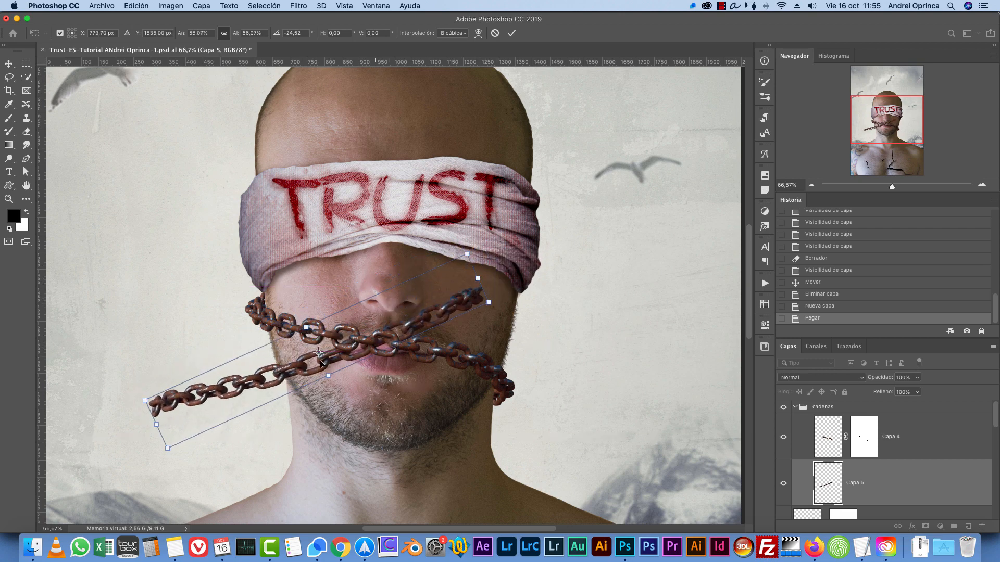
left_click_drag(433, 311, 542, 281)
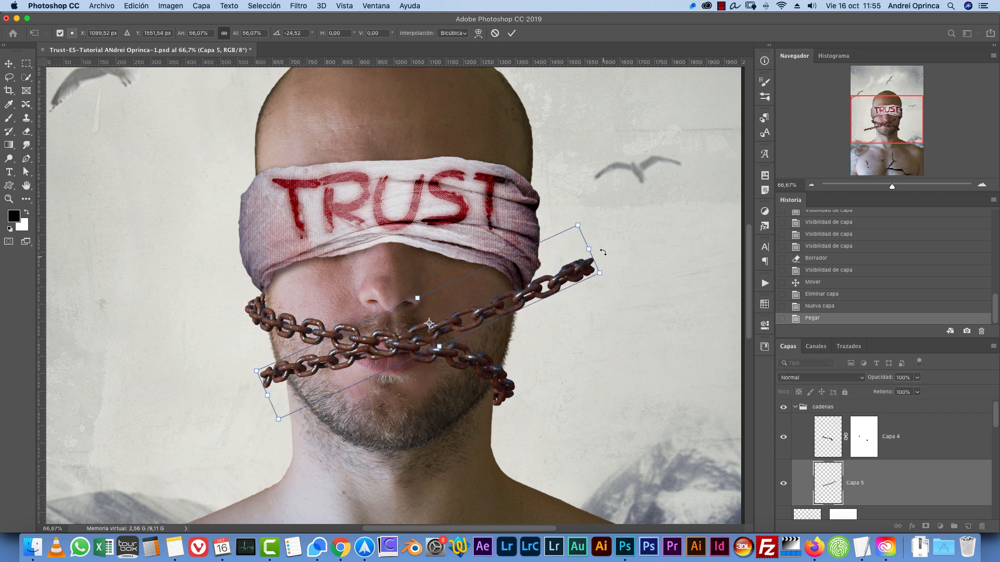
left_click_drag(593, 251, 628, 235)
left_click_drag(552, 277, 561, 275)
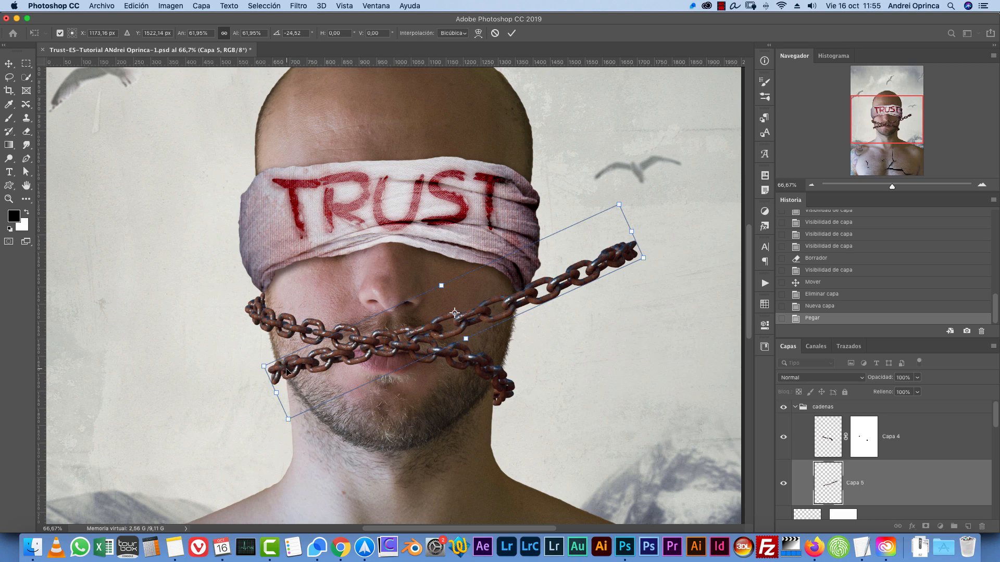
key("Return")
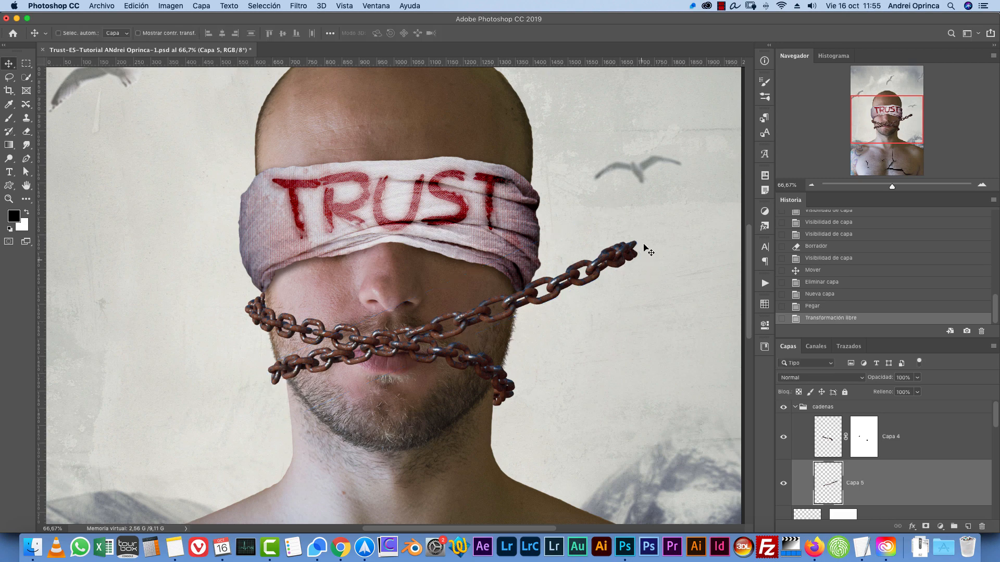
- Duplicate the Capa 5 chain layer and hide the original beneath the copy
left_click_drag(894, 482, 893, 474)
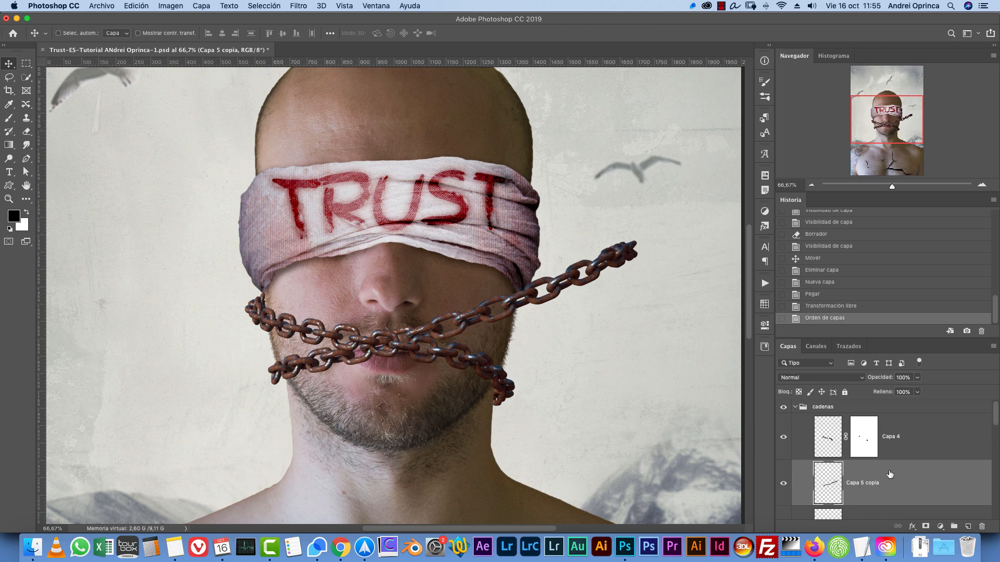
scroll(986, 430, "down", 2)
left_click(782, 490)
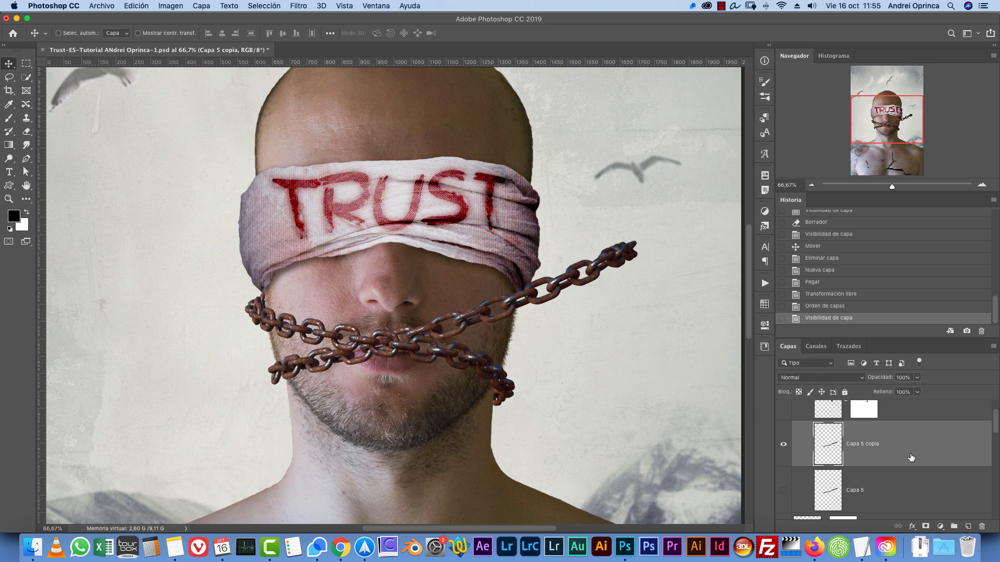
left_click(783, 490)
left_click(783, 490)
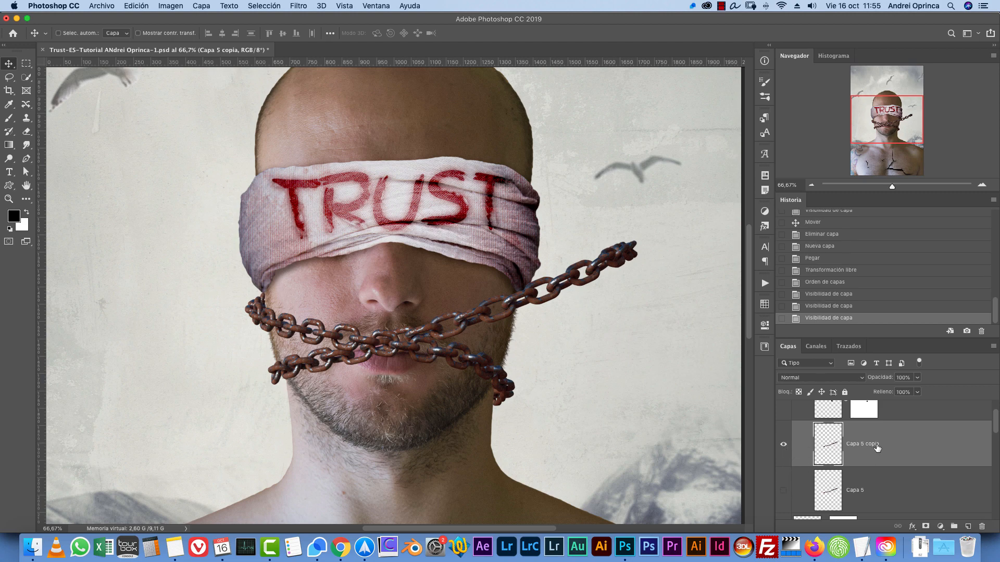
- Erase the rising half of the chain on Capa 5 copia, keeping the links from jaw to mouth, and show Capa 5 again
key("e")
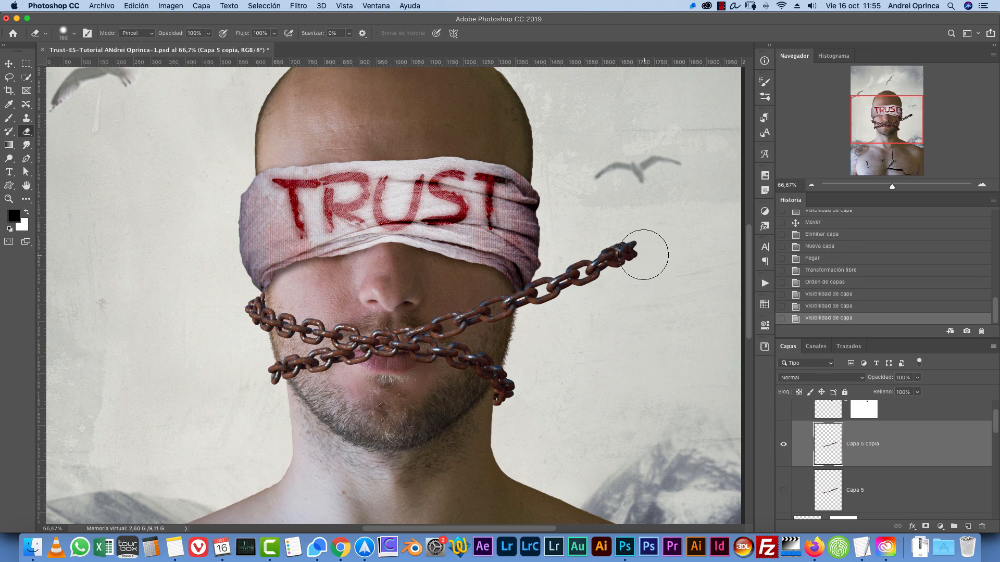
mouse_move(636, 252)
left_mouse_down()
mouse_move(432, 321)
mouse_move(404, 313)
left_mouse_up()
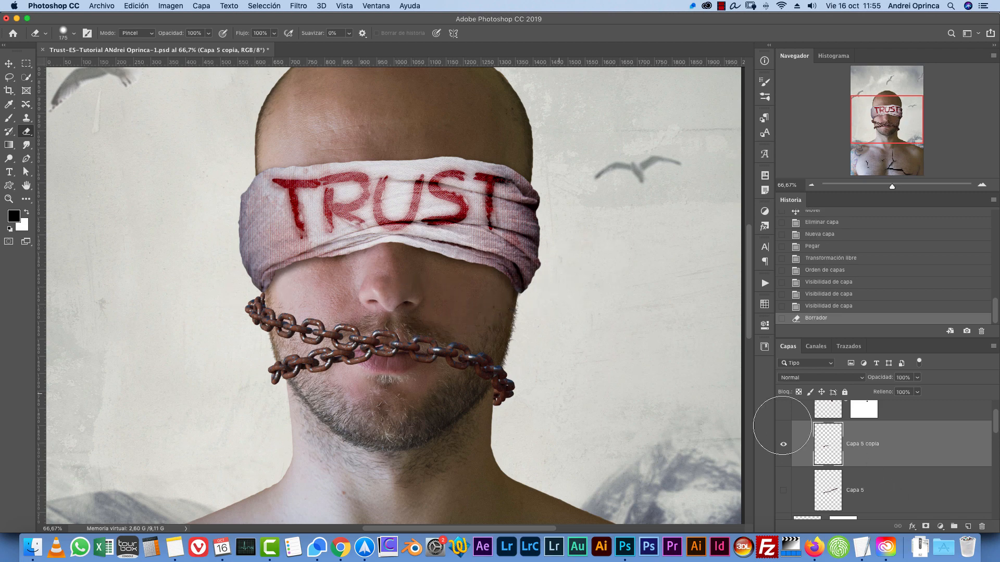
left_click(784, 490)
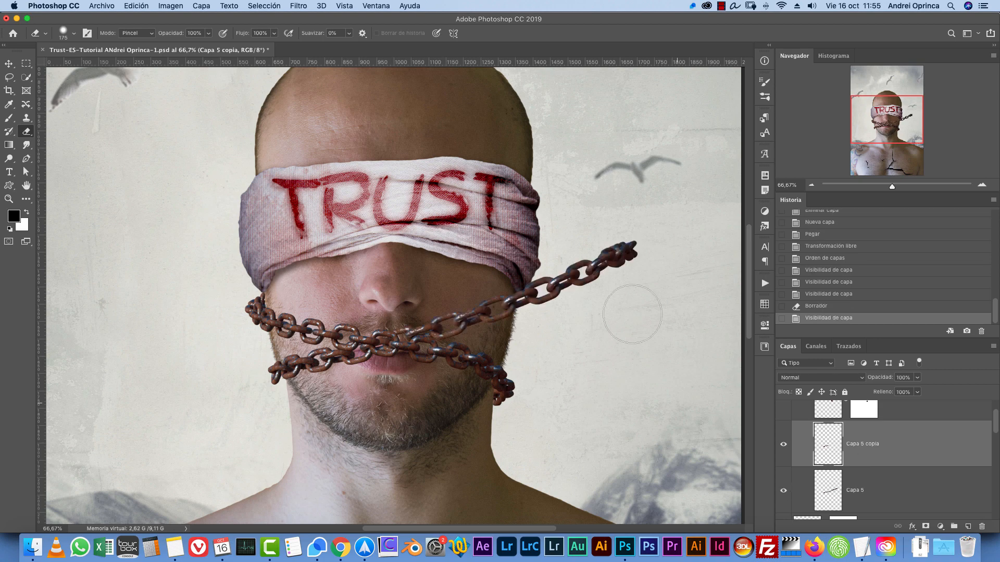
left_click(783, 444)
left_click(784, 445)
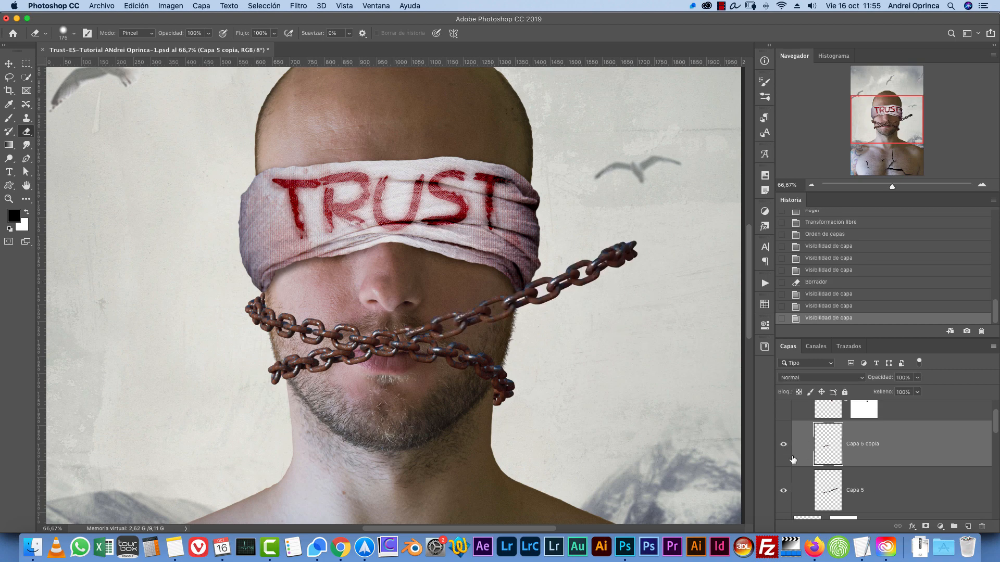
left_click(784, 445)
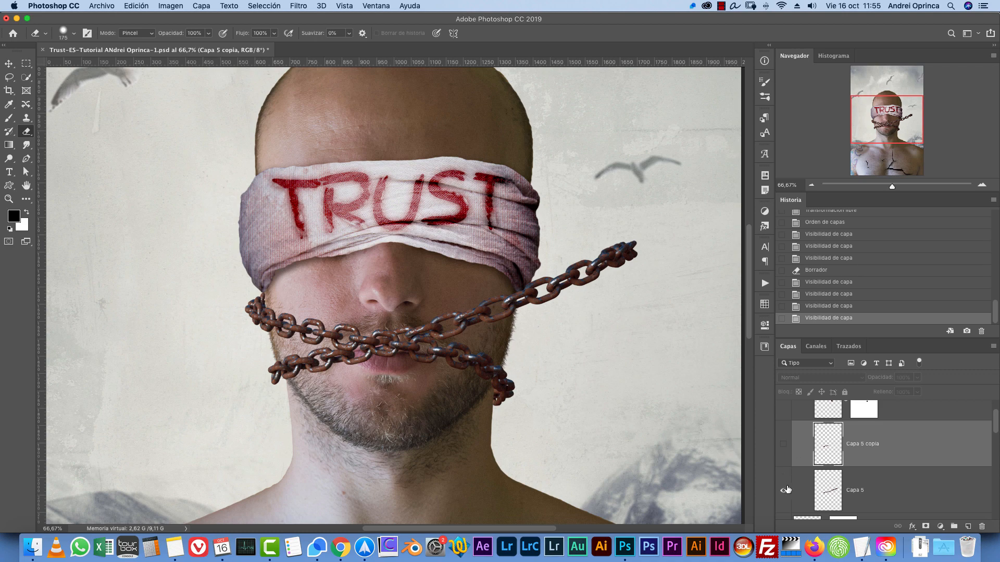
left_click(784, 444)
- Shift Capa 5's chain and rotate it about 4.9° so its upper end meets the face edge just below the blindfold
left_click(869, 488)
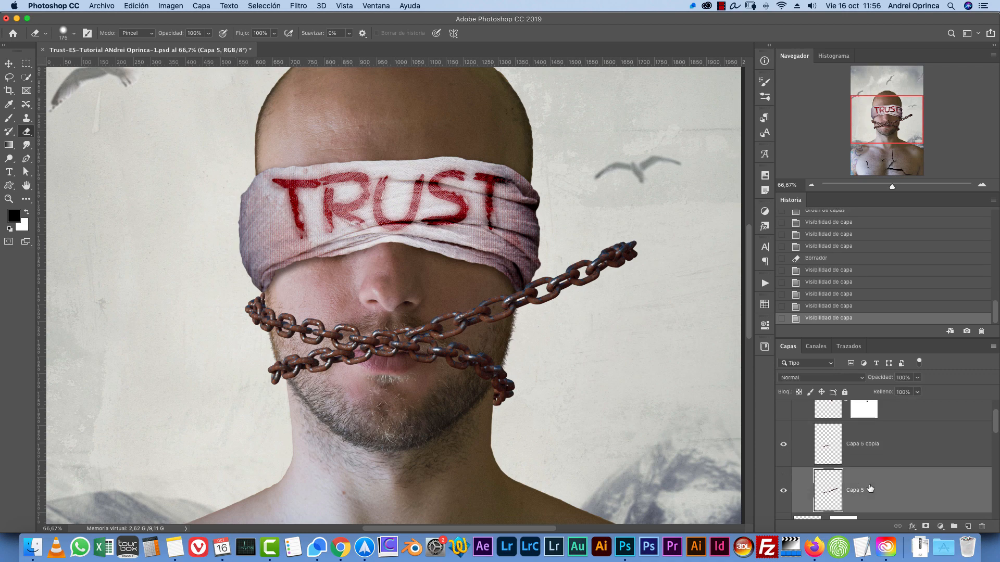
key("v")
mouse_move(604, 290)
left_mouse_down()
mouse_move(518, 318)
mouse_move(466, 302)
mouse_move(513, 328)
mouse_move(500, 330)
mouse_move(500, 319)
left_mouse_up()
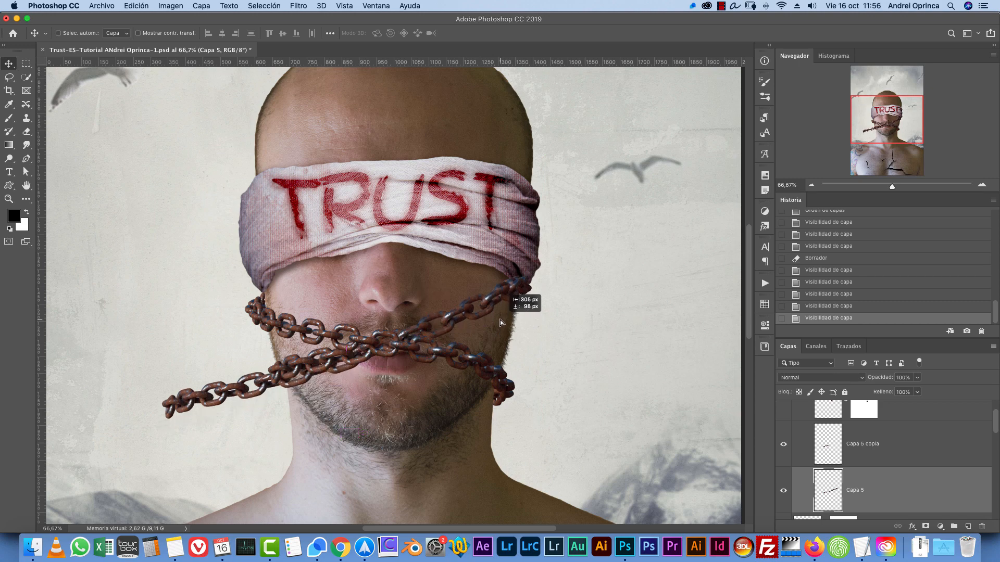
left_click_drag(518, 312, 543, 315)
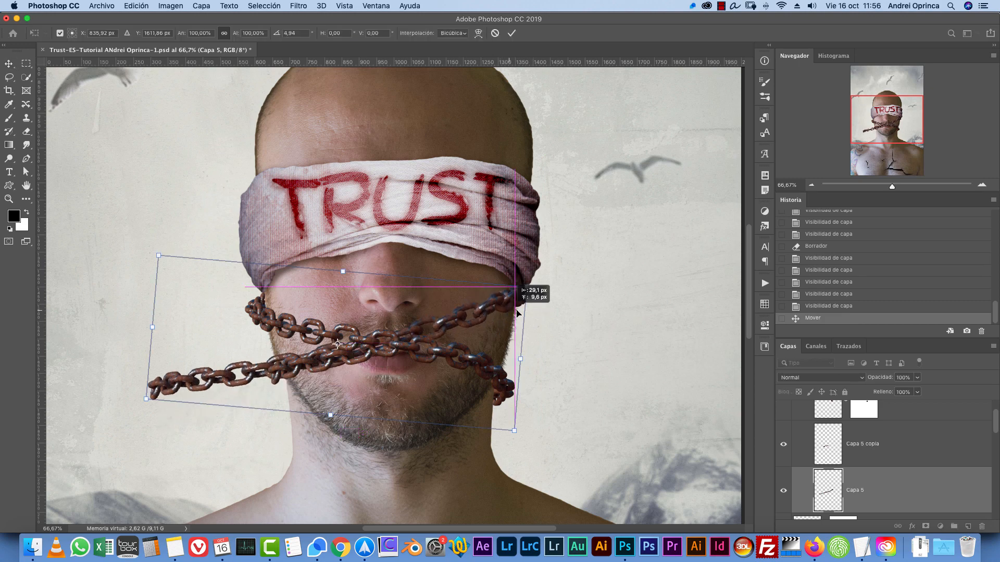
key("Return")
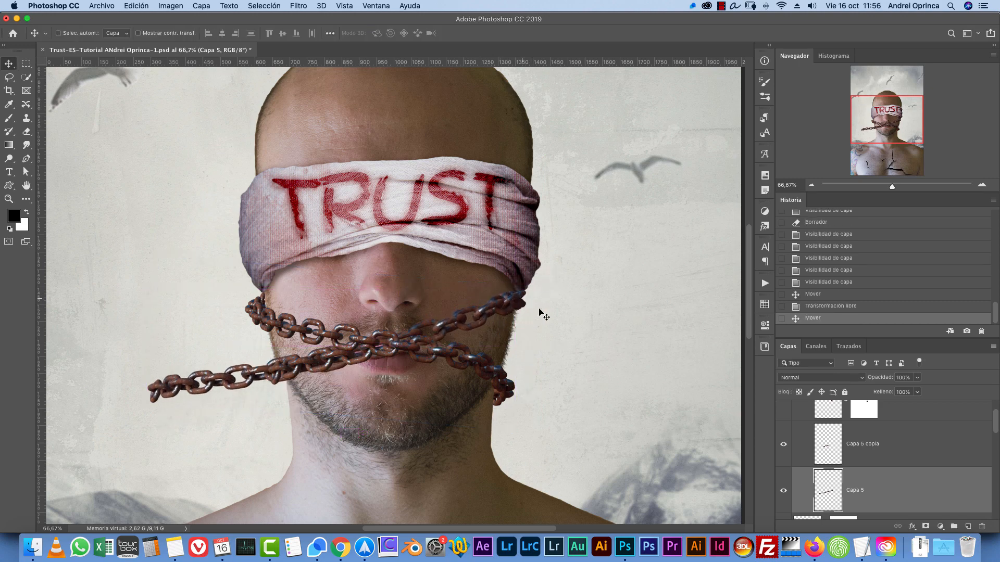
- Erase Capa 5's surplus links beyond the jaw and over the mouth so both chain pieces join as one strand
key("e")
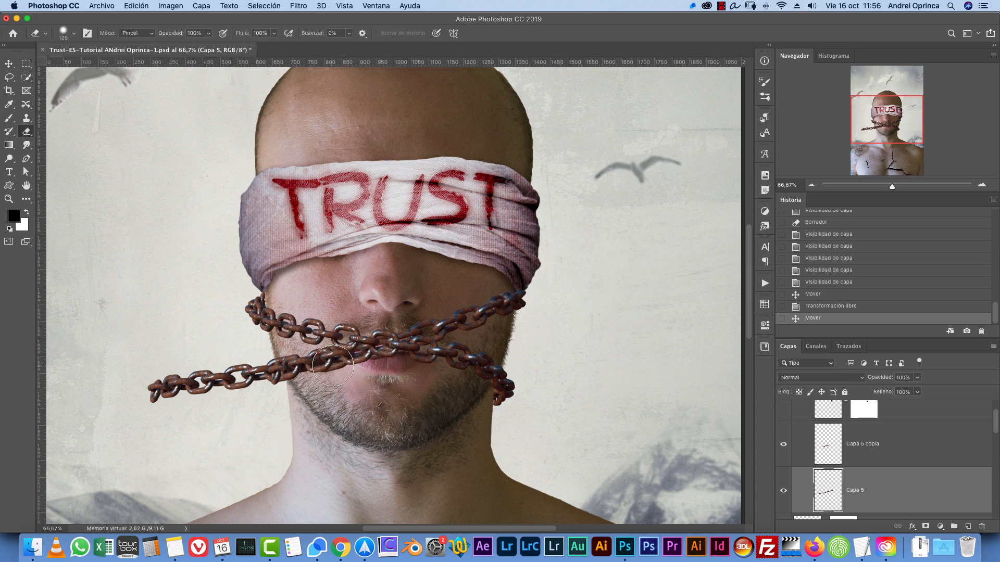
mouse_move(281, 373)
left_mouse_down()
mouse_move(151, 395)
mouse_move(251, 382)
left_mouse_up()
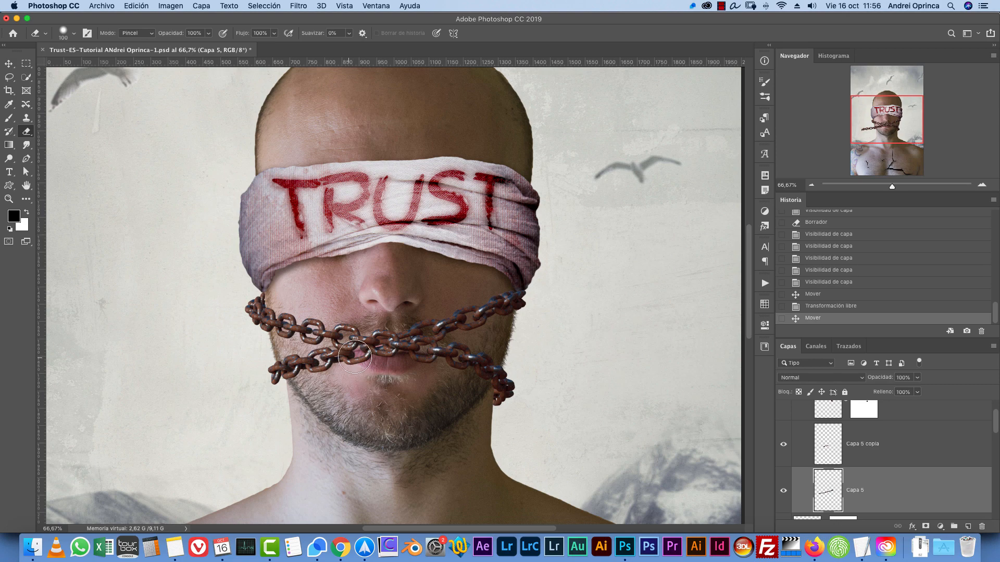
left_click_drag(355, 358, 416, 364)
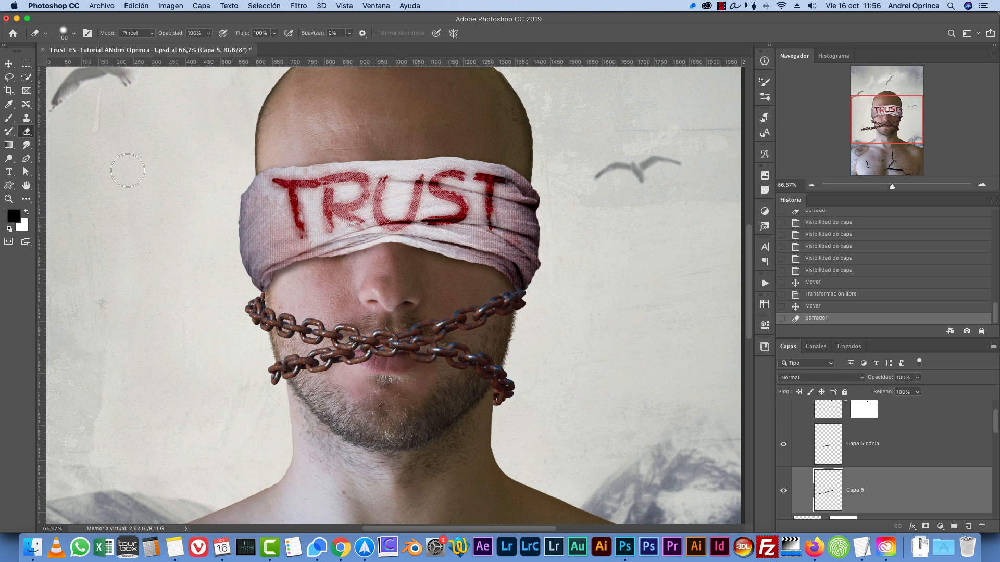
left_click(11, 63)
- Open the stock image chain-lock.png
key("super+1")
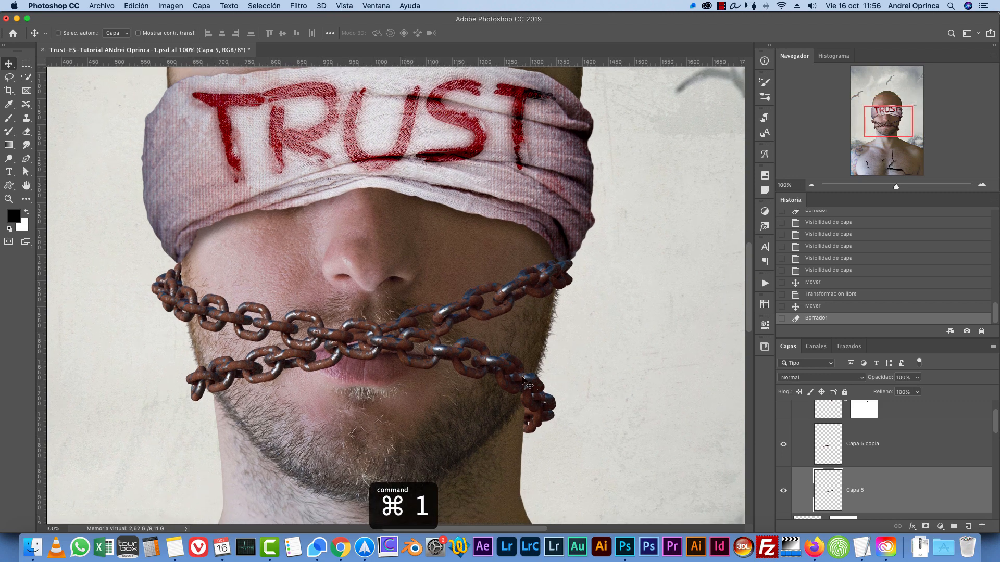
left_click_drag(556, 387, 536, 335)
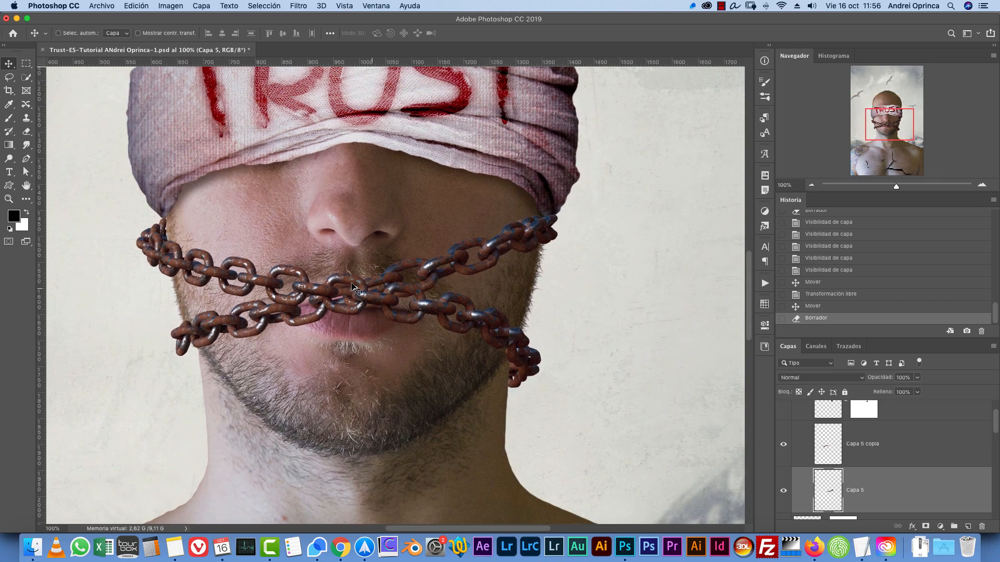
key("super+o")
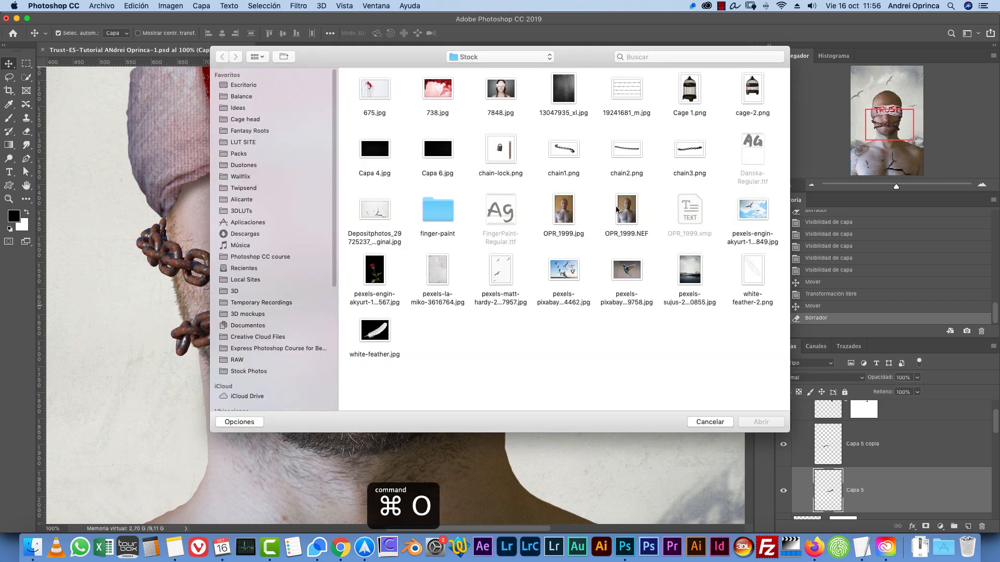
left_click(521, 155)
left_click(760, 421)
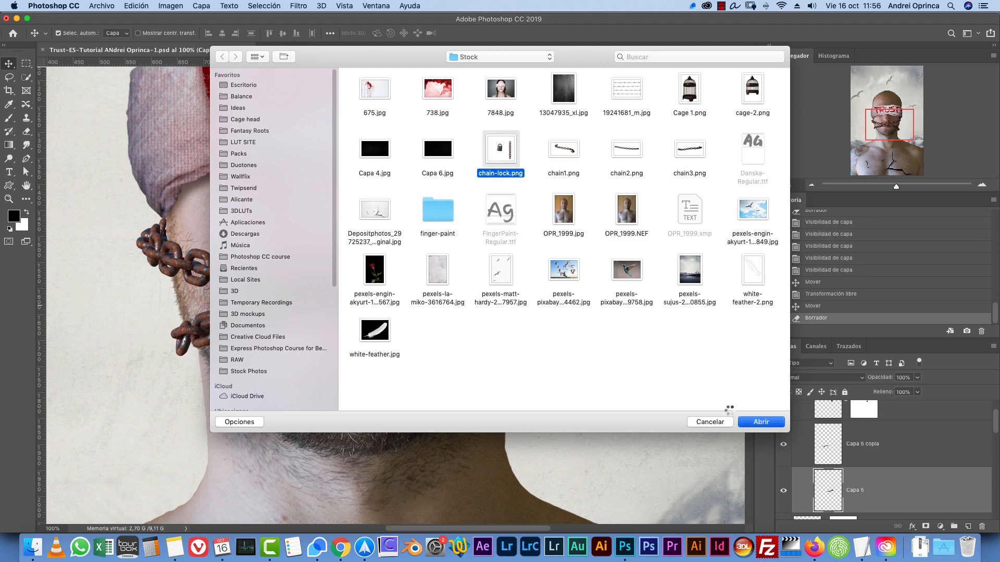
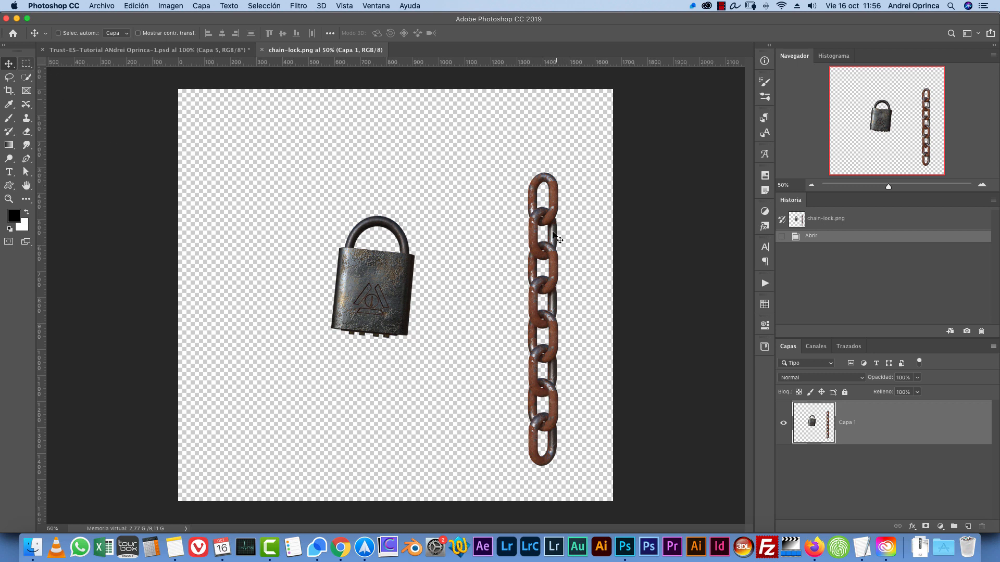
- Copy only the padlock from chain-lock.png, close that file, and paste the padlock above the Capa 5 copia layer in the composite
left_click(26, 63)
left_click_drag(285, 203, 445, 380)
key("super+c")
key("super+w")
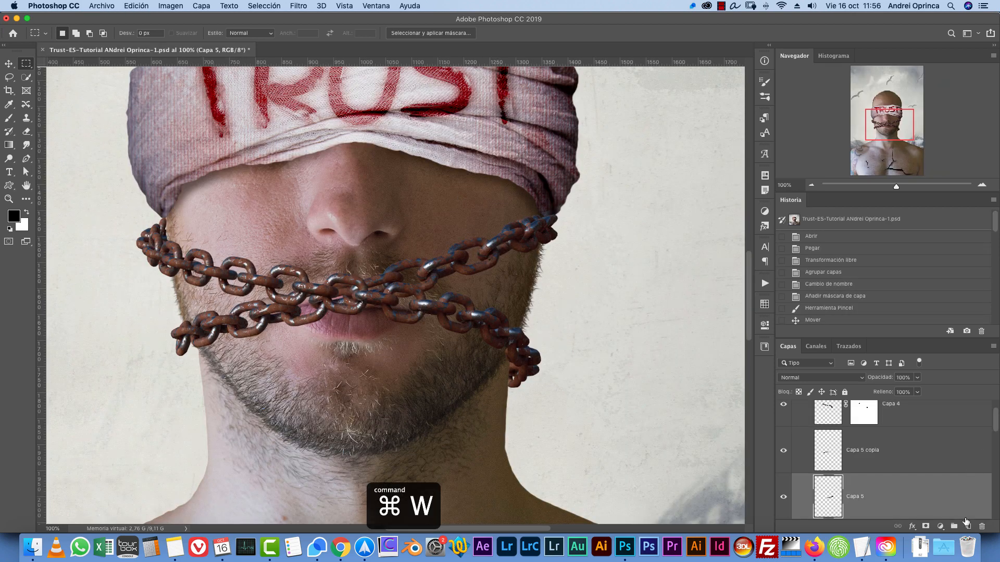
key("super+v")
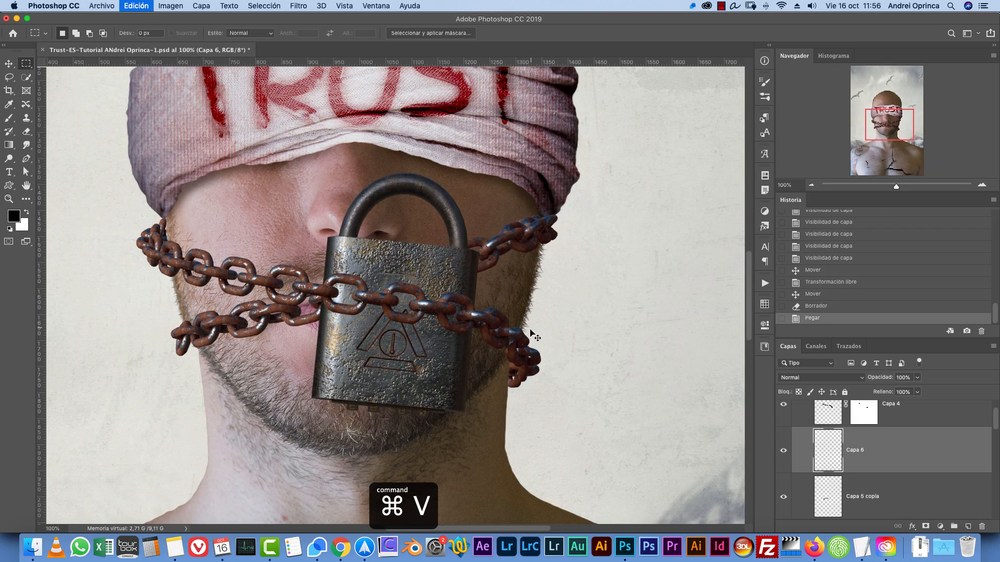
- Shrink the padlock and tilt it about -8.4° so it hangs from the chain crossing over the mouth, and name its layer candado
key("super+t")
left_click_drag(480, 173, 421, 277)
left_click_drag(375, 330, 384, 330)
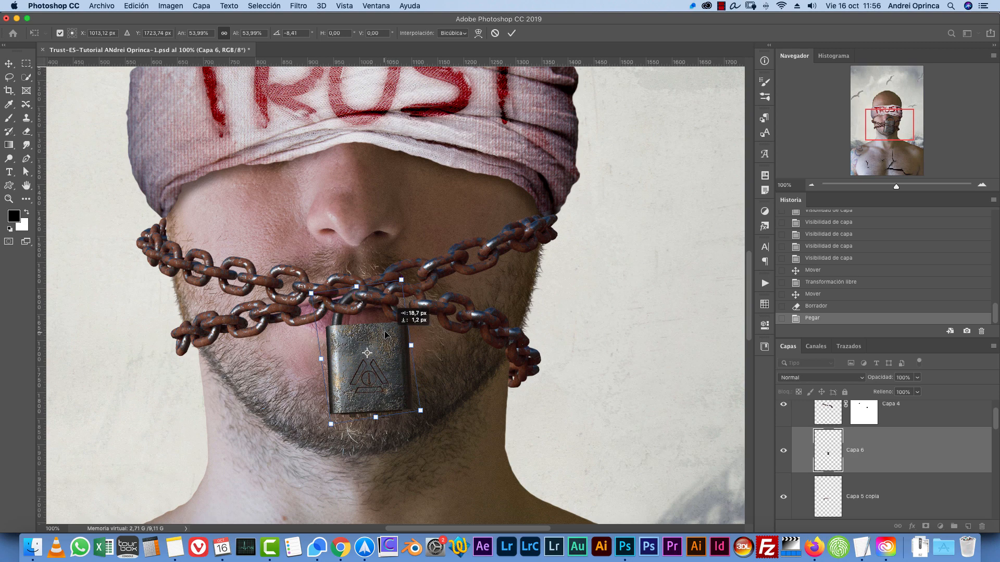
left_click_drag(403, 278, 383, 300)
left_click_drag(376, 343, 376, 329)
key("Return")
key("m")
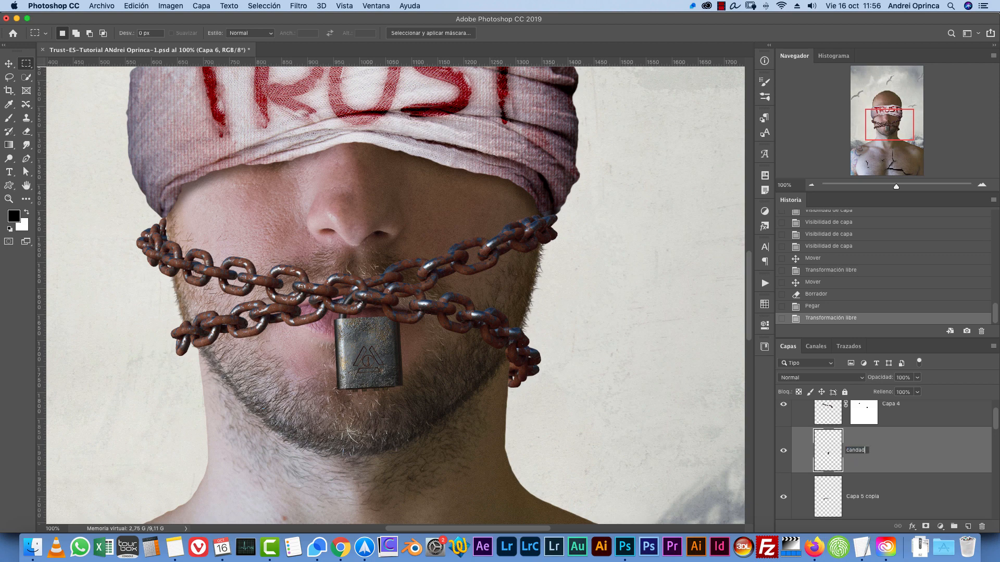
key("Return")
- Merge the Capa 5 copia and Capa 5 chain layers into one layer named cadena 2
left_click(909, 501)
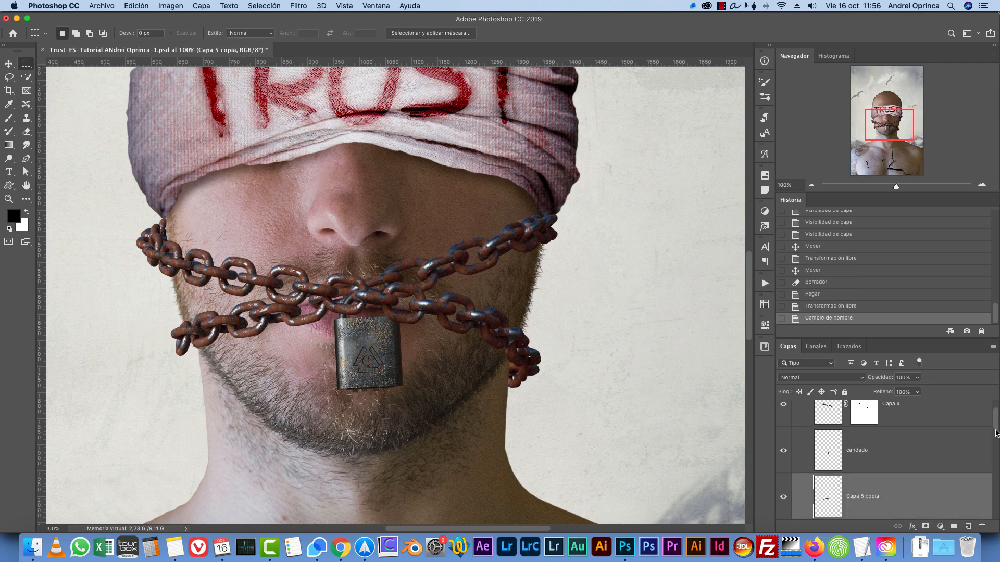
scroll(919, 485, "down", 2)
left_click(914, 469, "shift")
key("super+e")
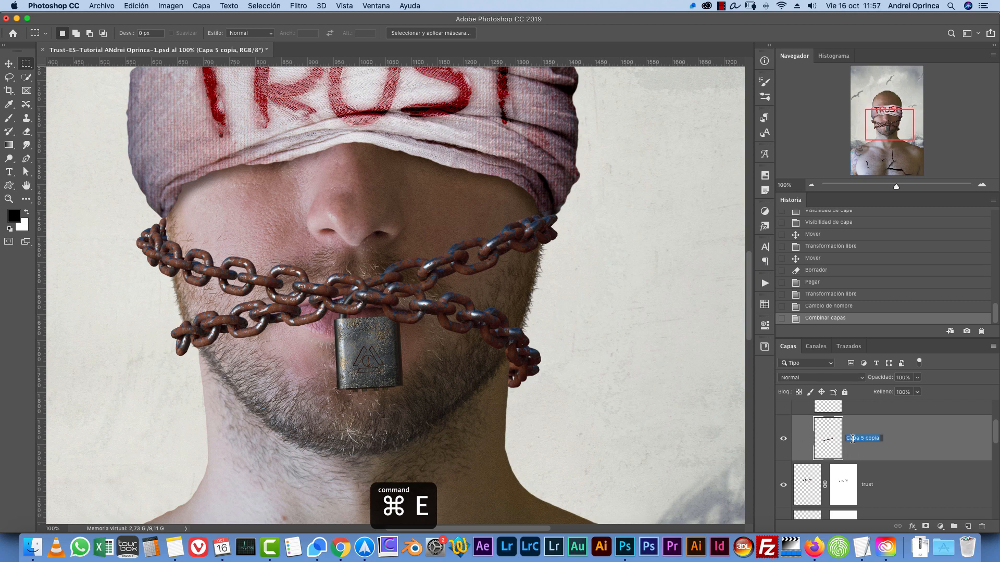
type("cadena 2")
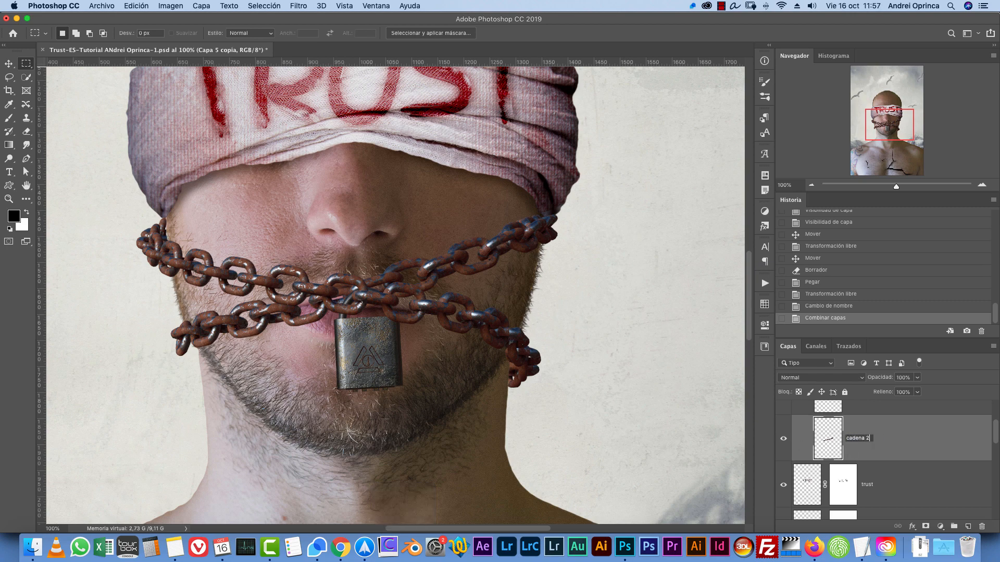
key("Return")
- Identify the candado and Capa 4 layers by toggling their visibility, and rename Capa 4 as cadena 1
scroll(886, 448, "up", 2)
left_click(863, 445)
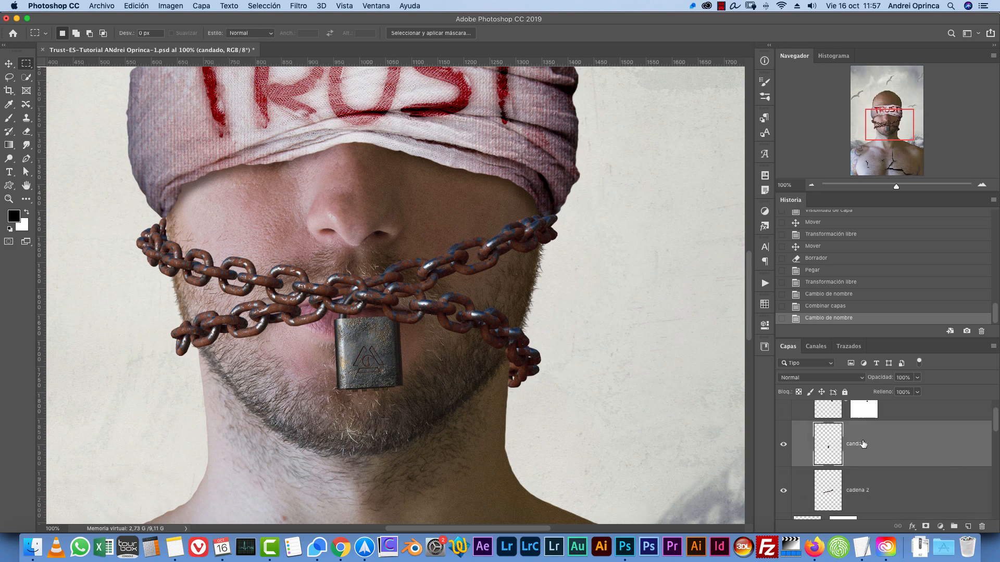
left_click(785, 445)
left_click(785, 445)
left_click(803, 412)
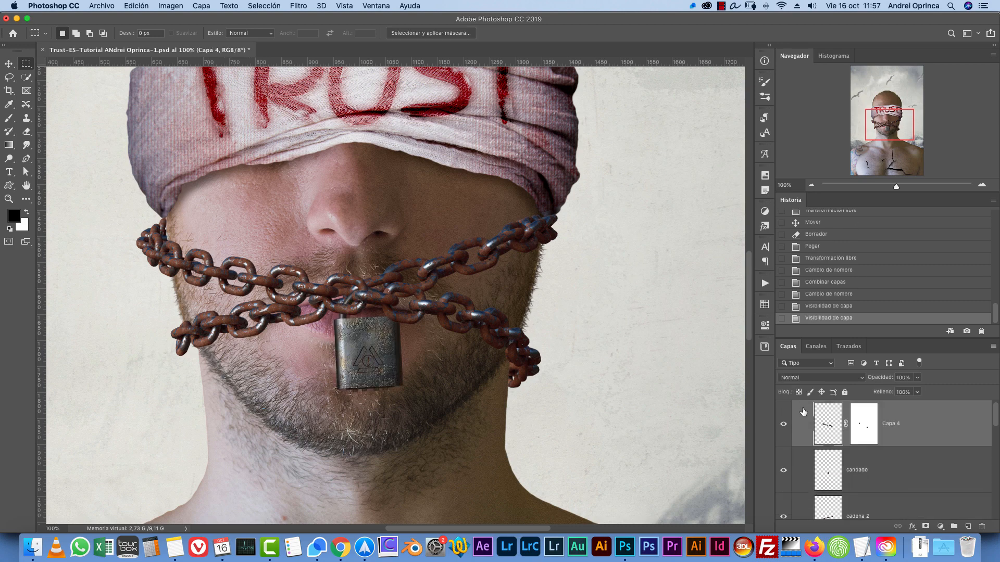
left_click(784, 424)
left_click(784, 424)
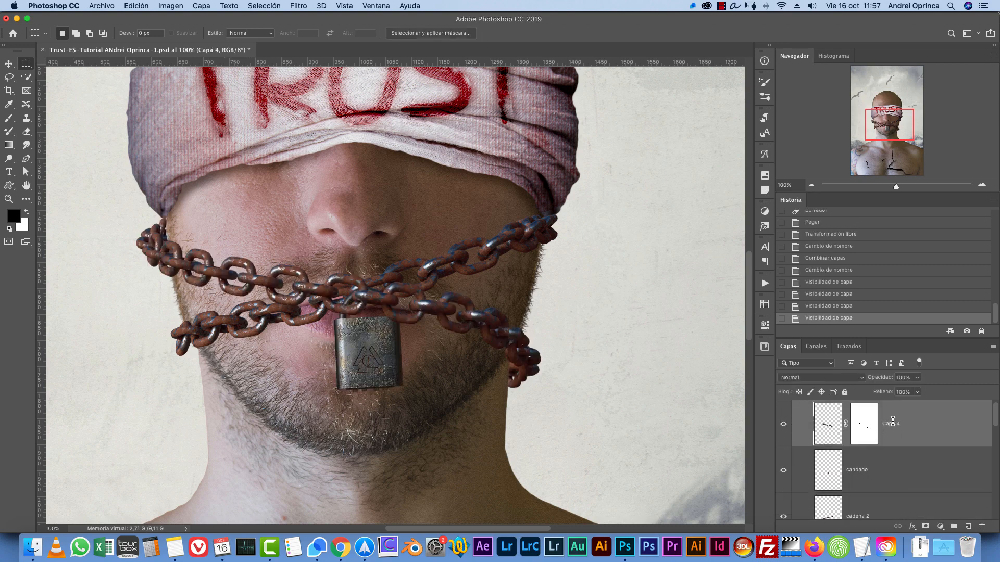
type("na 1")
key("Return")
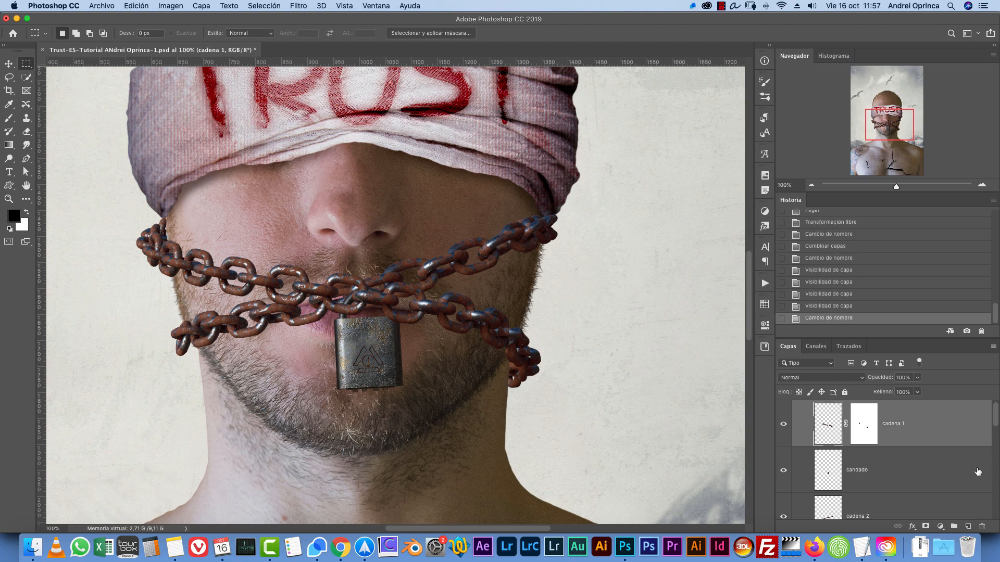
- Group the cadena 1, candado and cadena 2 layers and name the group cadenas
left_click(945, 509, "shift")
key("super+g")
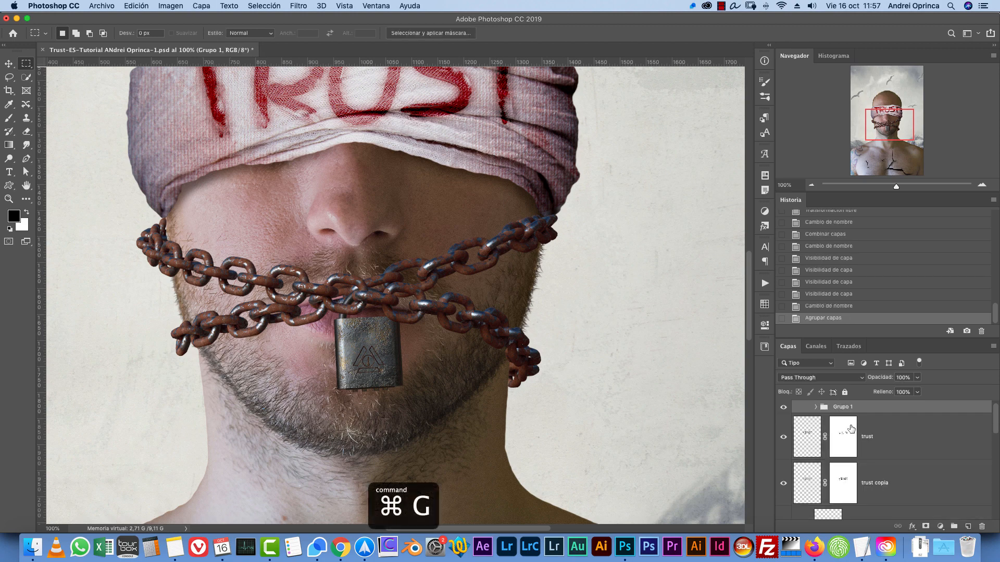
double_click(846, 407)
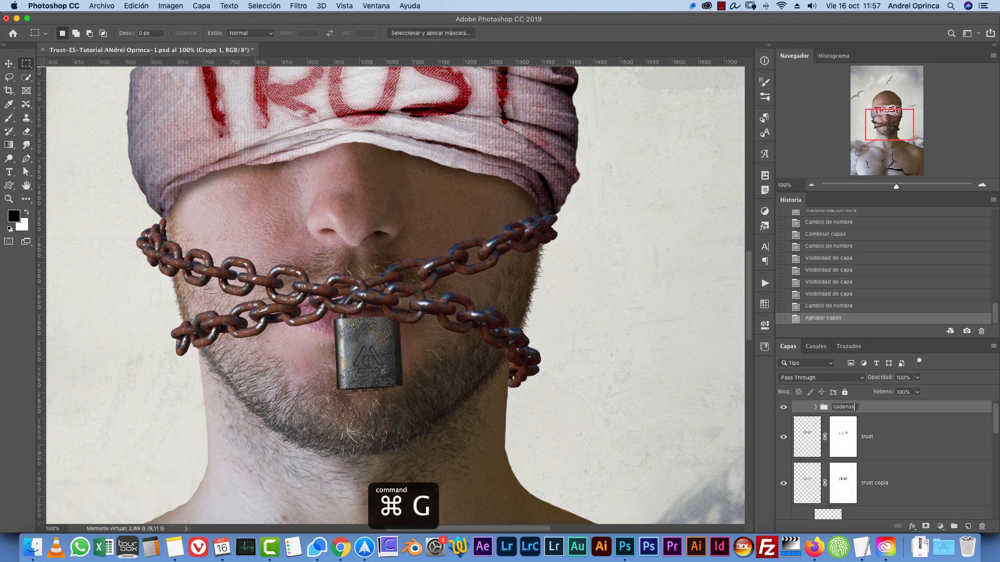
type("cadenas")
key("Return")
- Group the layers from trust down to Sombra paralela de venda 1 as venda, and check the group by hiding and showing it
left_click_drag(995, 415, 990, 473)
left_click(972, 421)
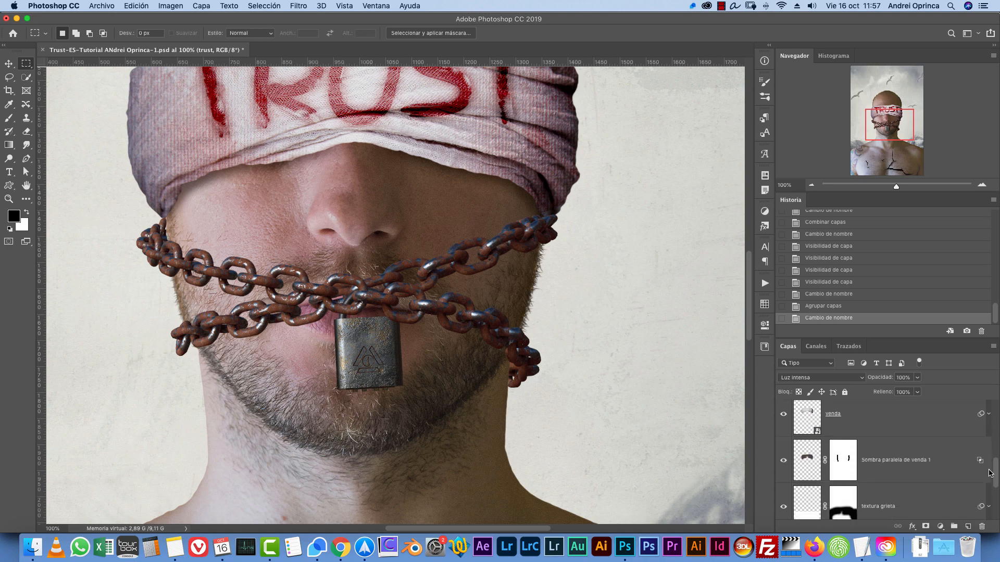
left_click(939, 469, "shift")
key("super+g")
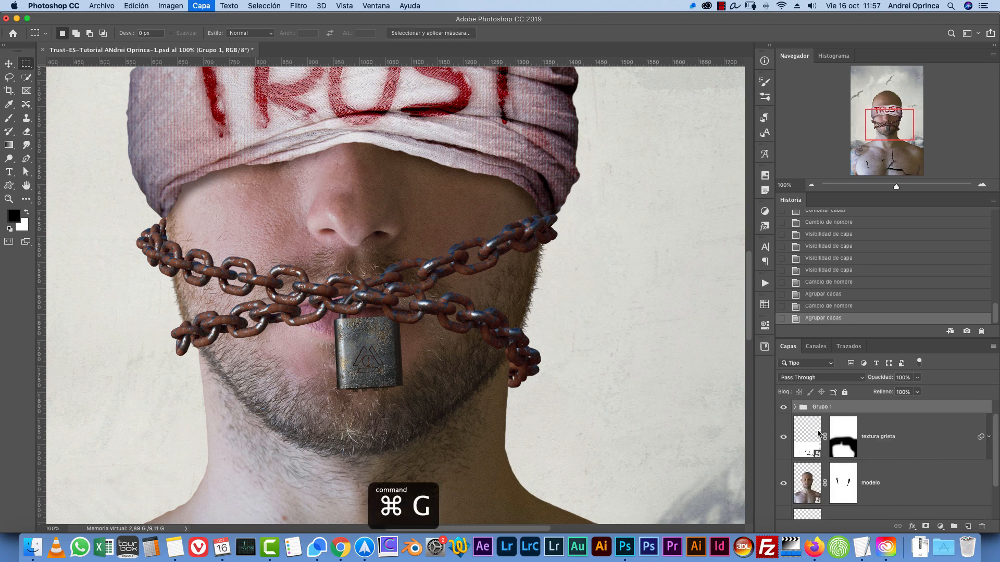
double_click(817, 409)
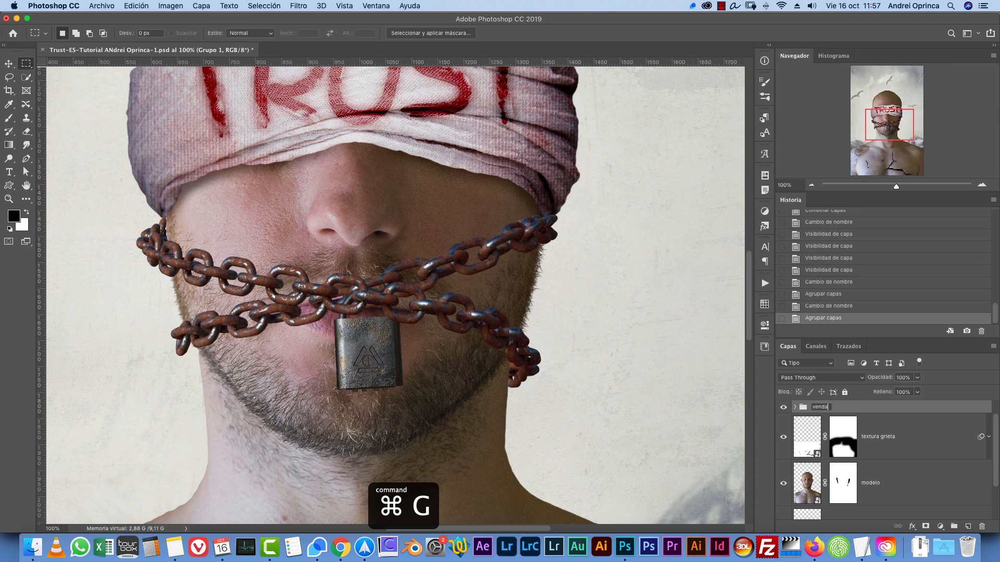
key("Return")
left_click_drag(496, 278, 508, 418)
left_click(783, 408)
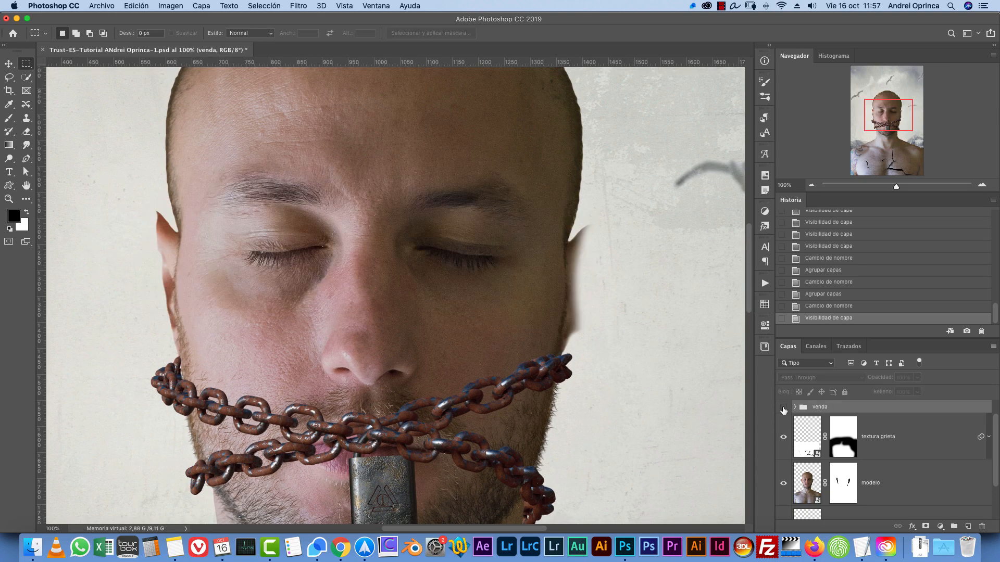
left_click(783, 409)
- Group the textura grieta, modelo and Capa 1 layers and name the group modelo
left_click(923, 439)
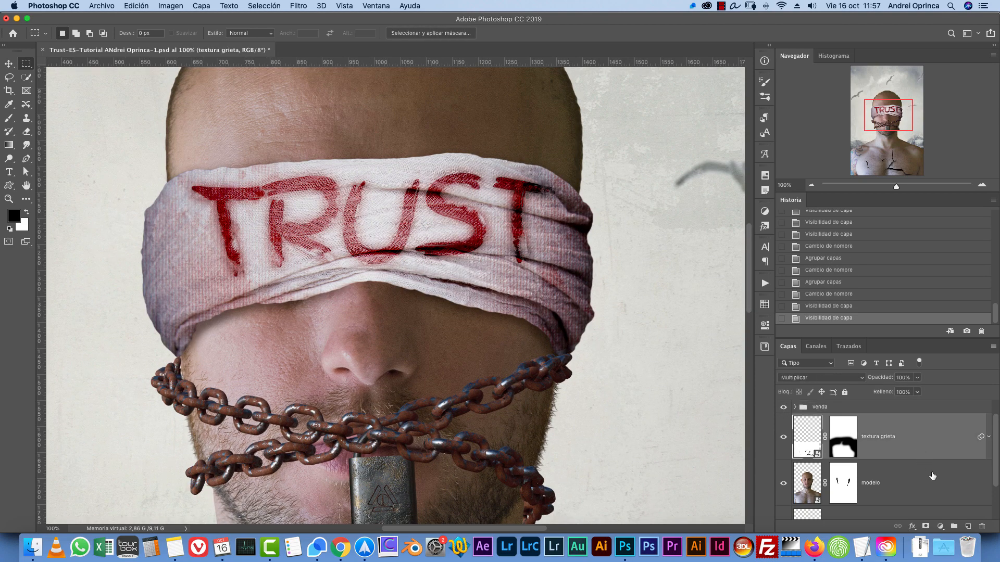
left_click_drag(992, 460, 991, 495)
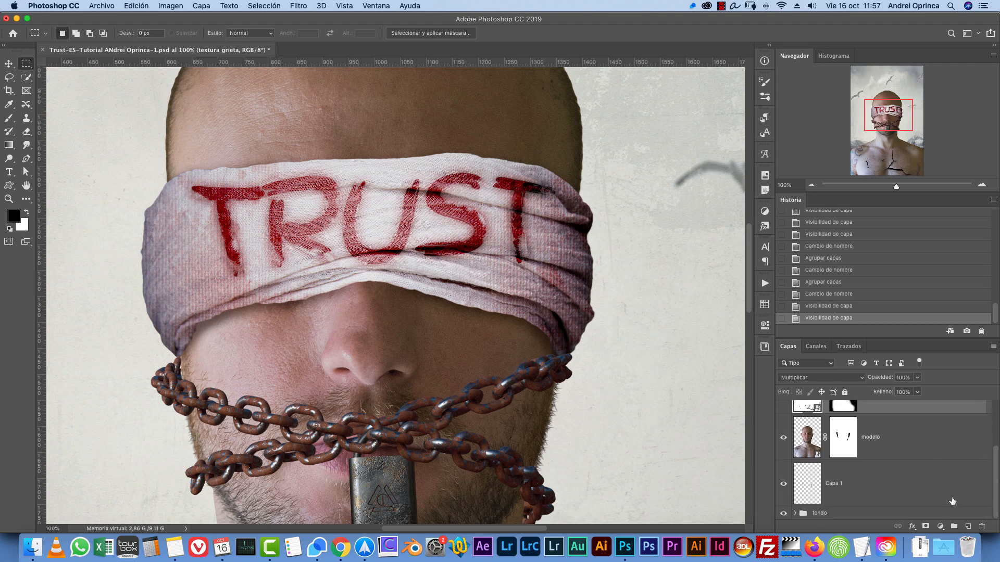
left_click(952, 501, "shift")
key("super+g")
double_click(821, 446)
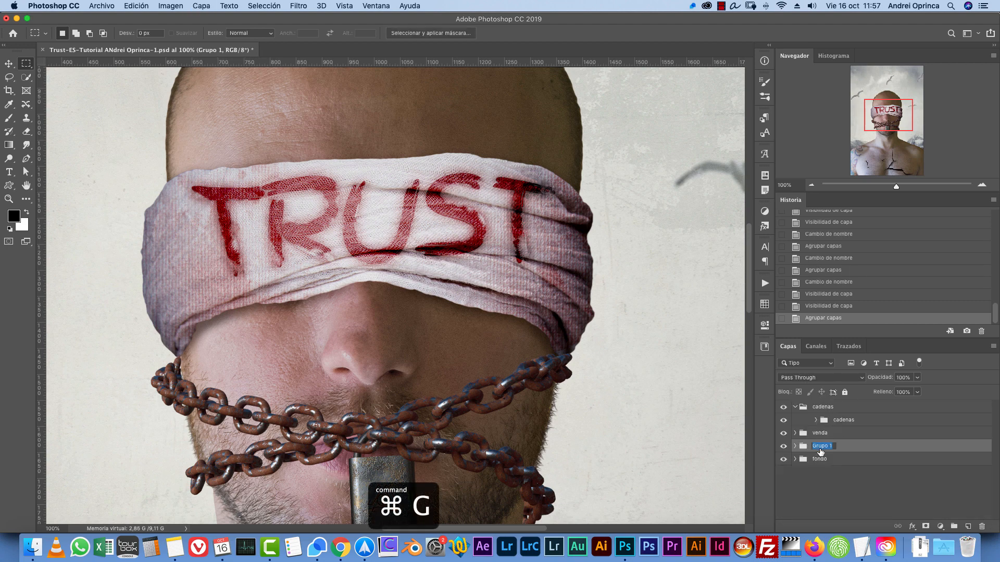
type("modelo")
key("Return")
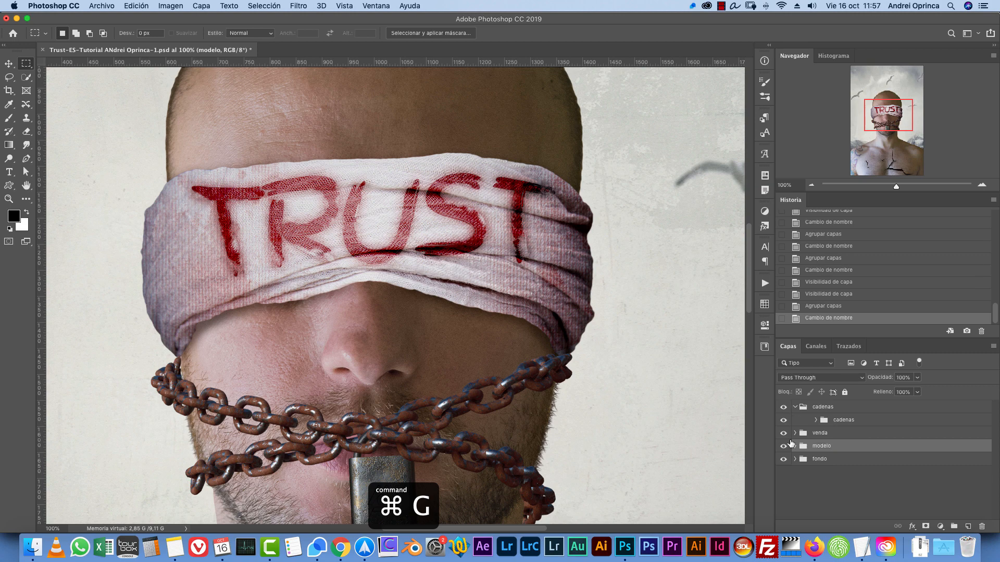
- Check the contents of the modelo and venda groups by hiding and showing each one
left_click(783, 447)
left_click(784, 446)
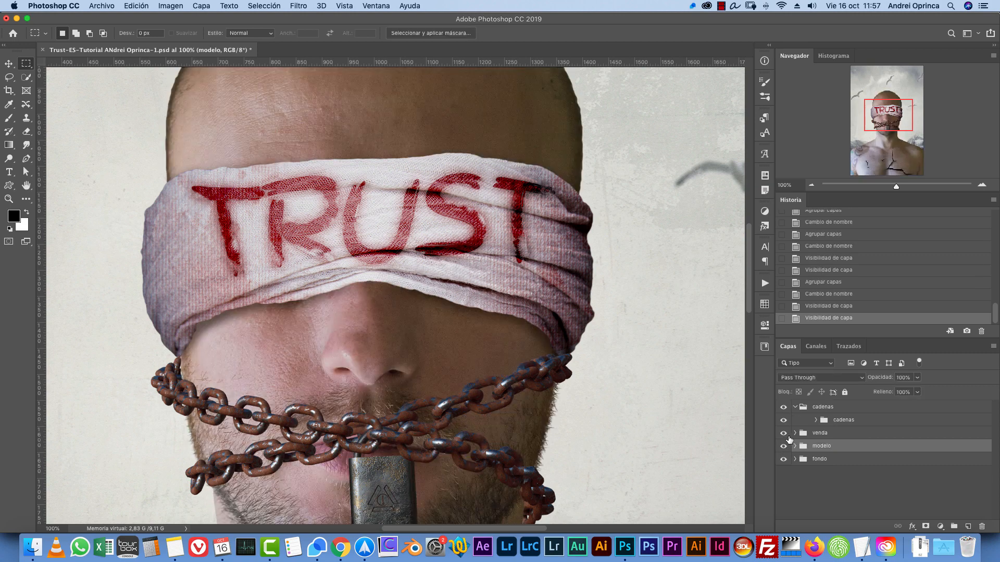
left_click(784, 433)
left_click(784, 433)
- Ungroup the redundant outer cadenas group, and check the remaining cadenas group by hiding and showing it
left_click(860, 421)
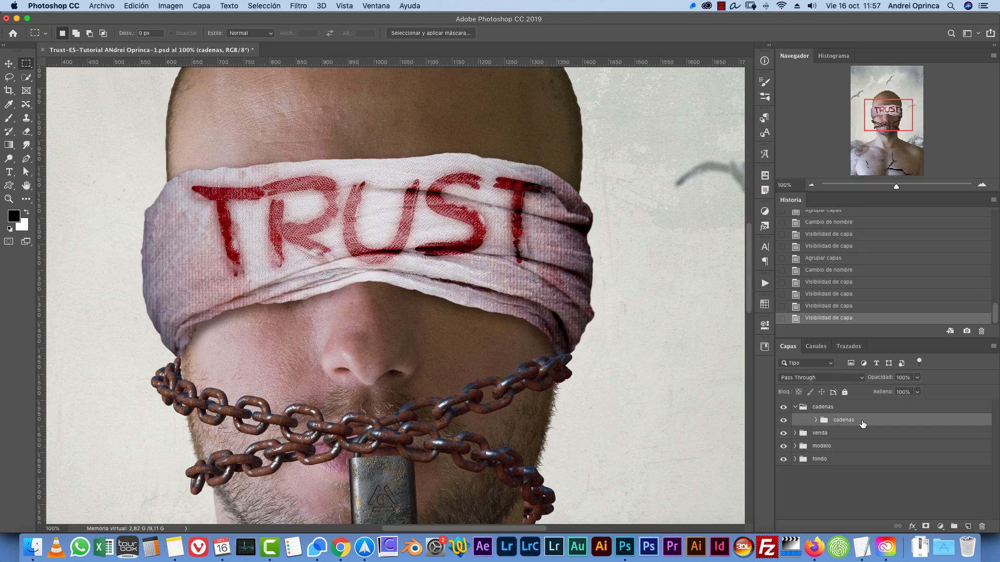
left_click(839, 408)
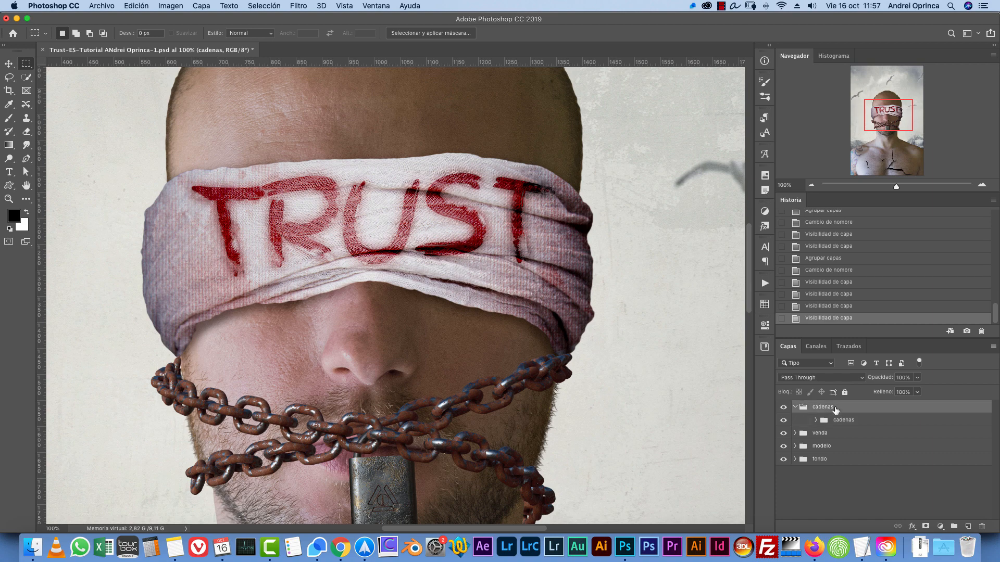
right_click(838, 406)
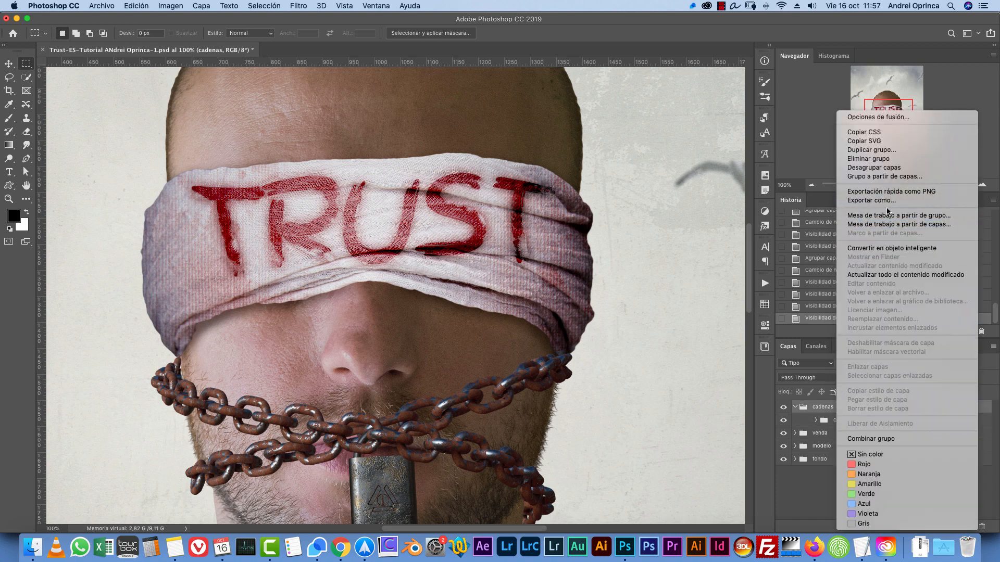
left_click(885, 167)
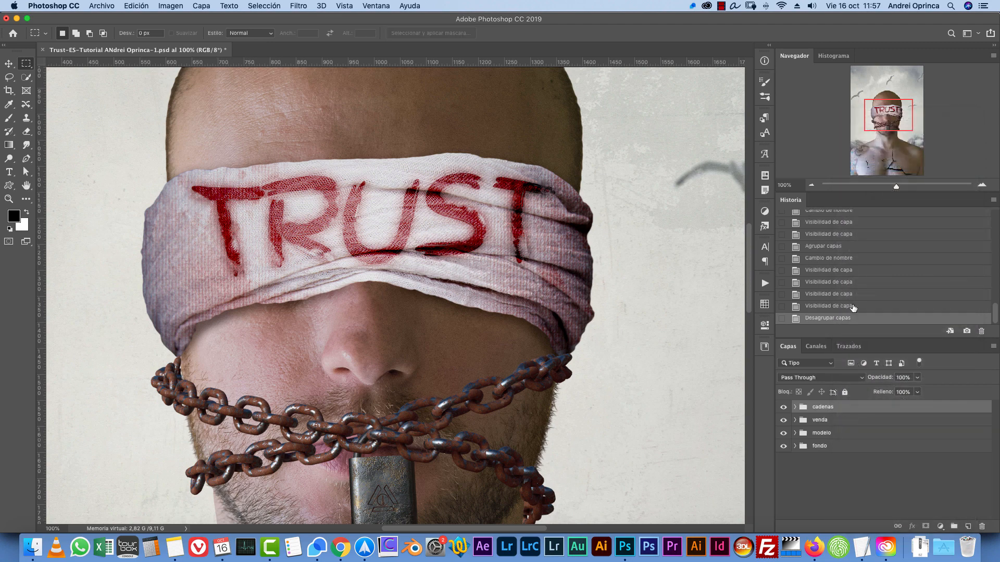
left_click(784, 407)
left_click(784, 408)
- Open the barbed-wire stock image 19241681_m.jpg
scroll(587, 313, "down", 5)
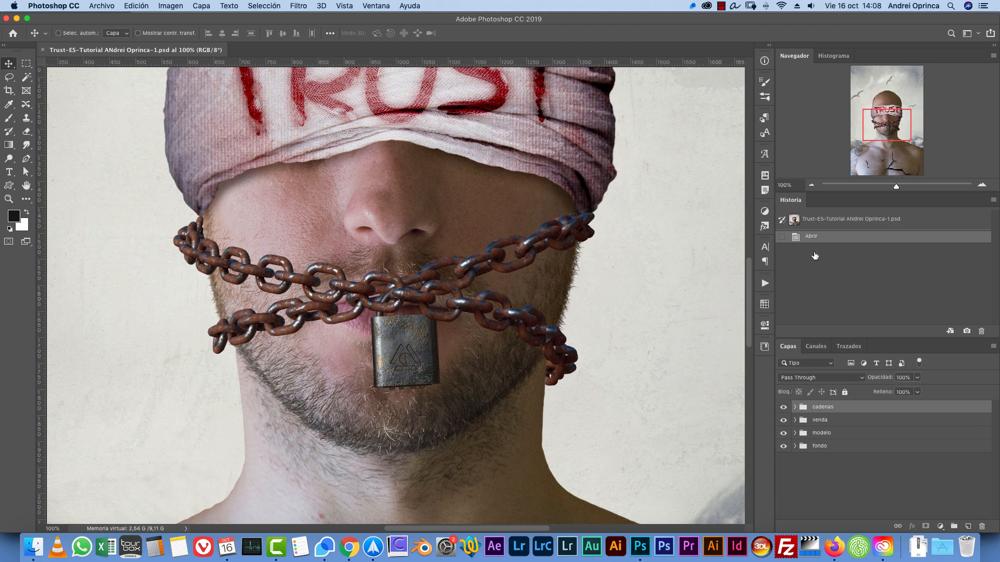
left_click_drag(870, 135, 868, 132)
left_click(811, 185)
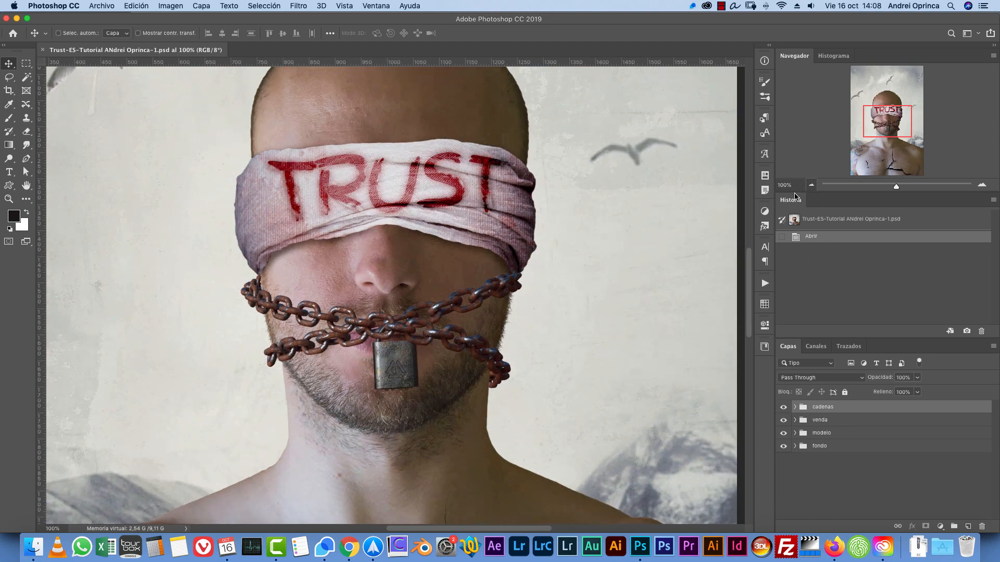
key("super+o")
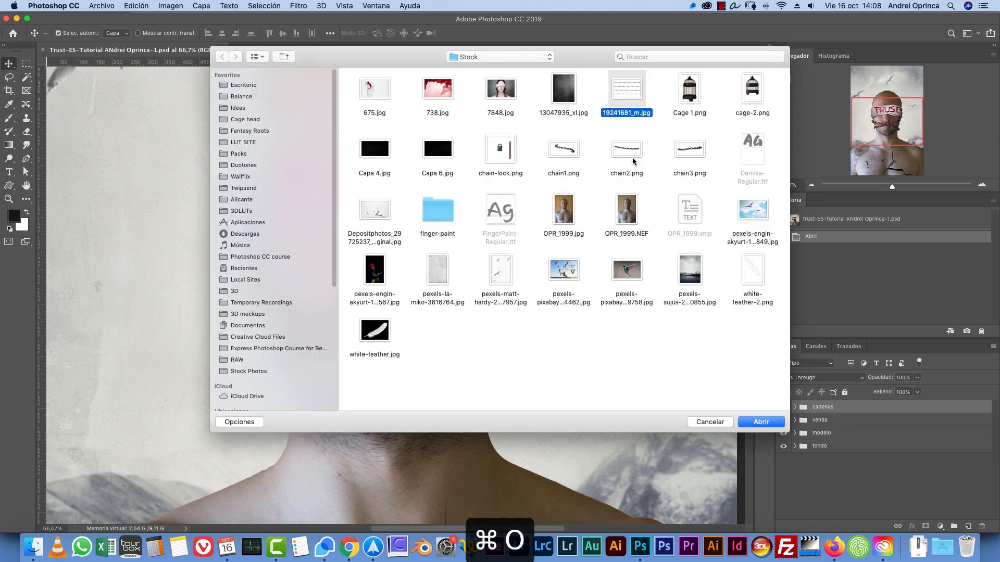
left_click(760, 422)
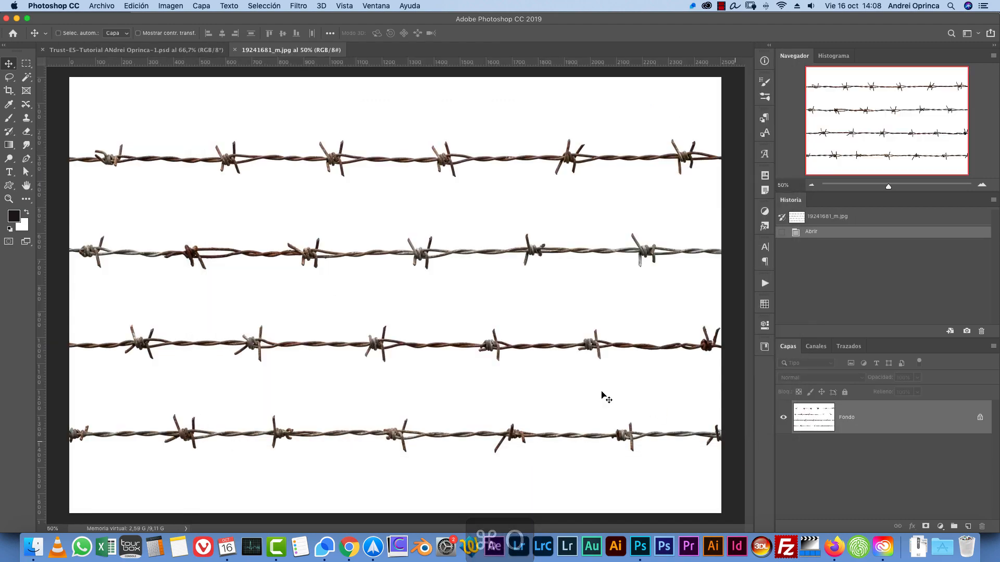
- Remove the white background around the barbed wires using a non-contiguous Magic Wand selection at tolerance 45, an inverted layer mask, and applying the mask
left_click(26, 77)
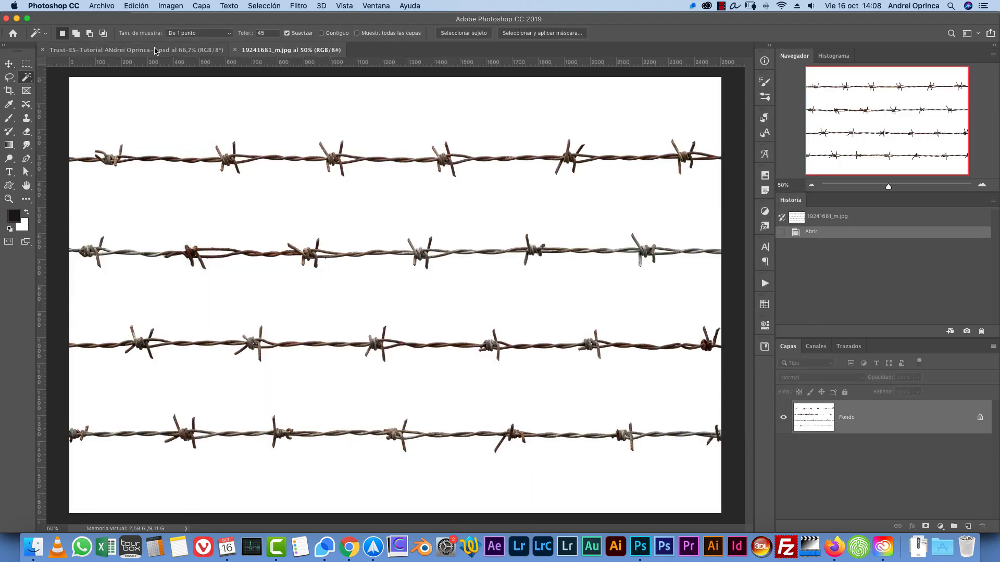
left_click(255, 33)
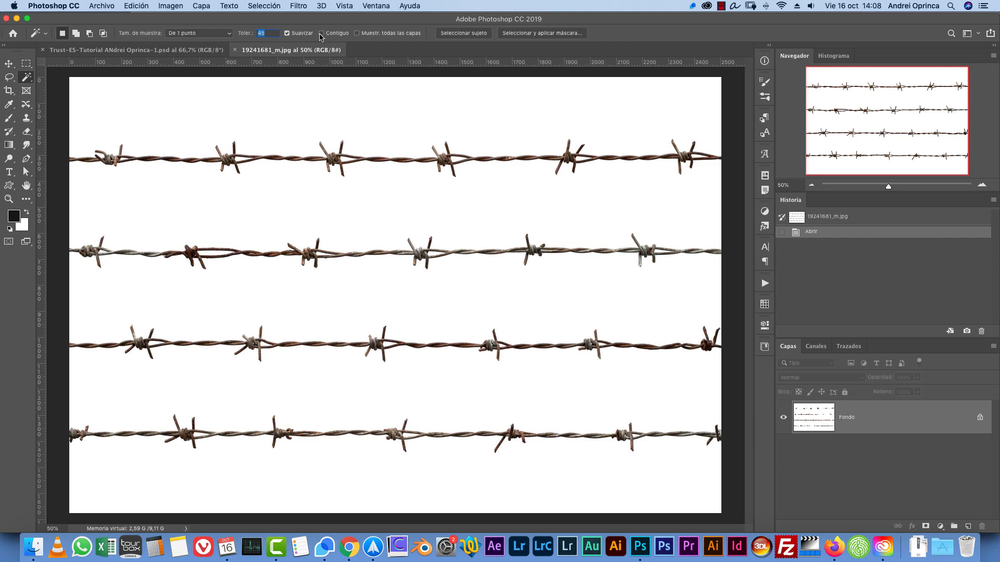
left_click(398, 227)
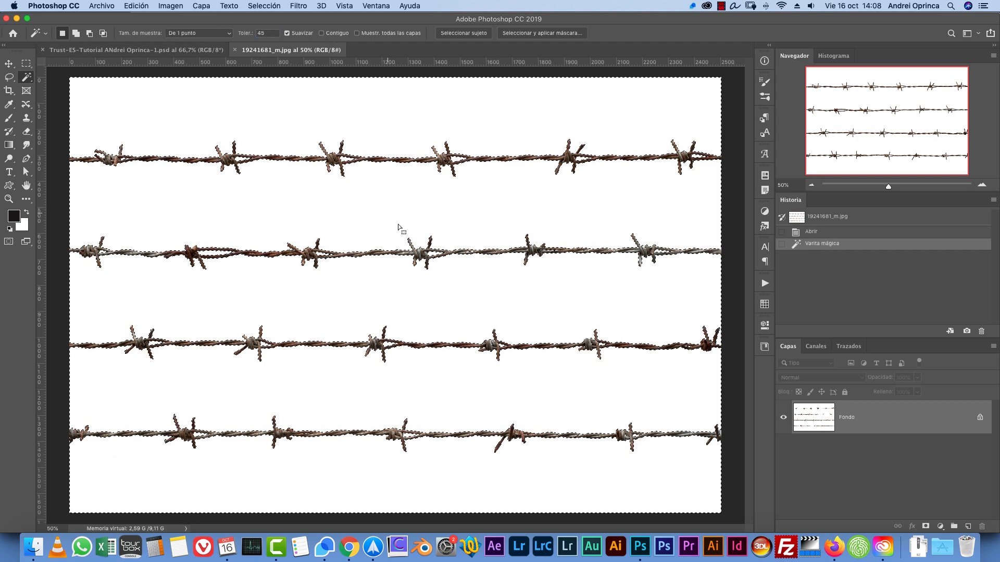
left_click(926, 526, "alt")
right_click(867, 413)
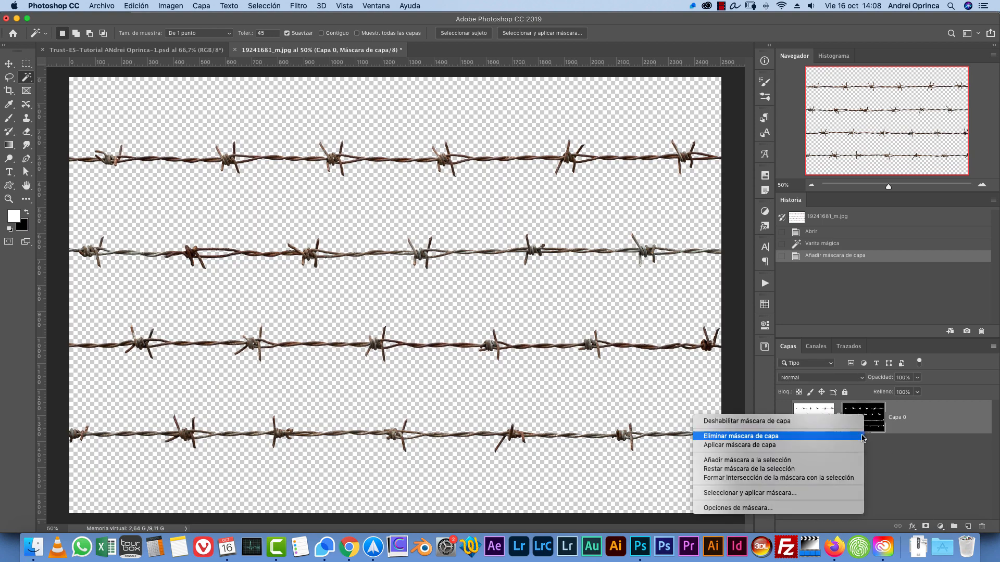
left_click(809, 445)
- Copy the uppermost barbed-wire strand and paste it as a new layer in Trust-ES-Tutorial ANdrei Oprinca-1.psd
key("m")
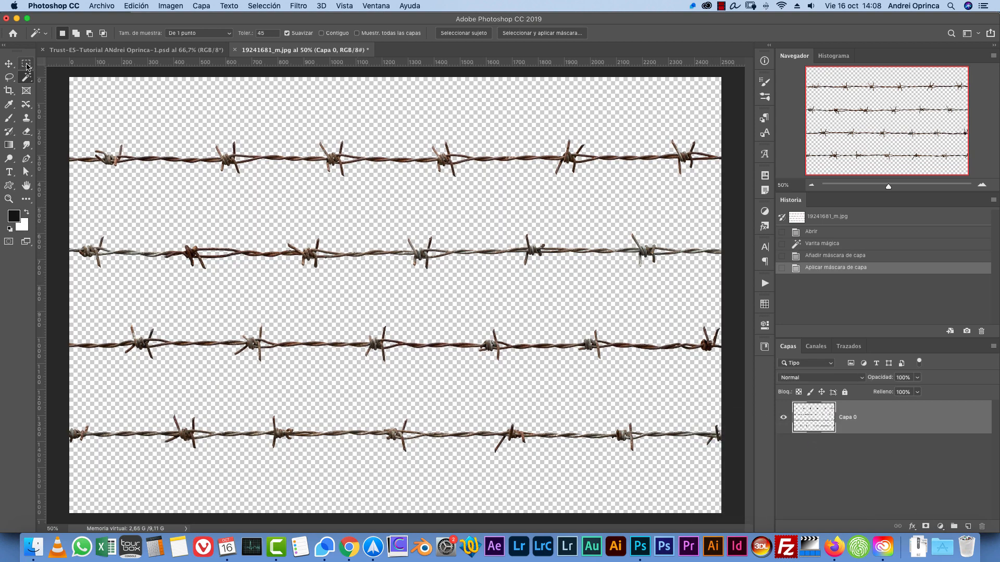
left_click_drag(62, 125, 730, 197)
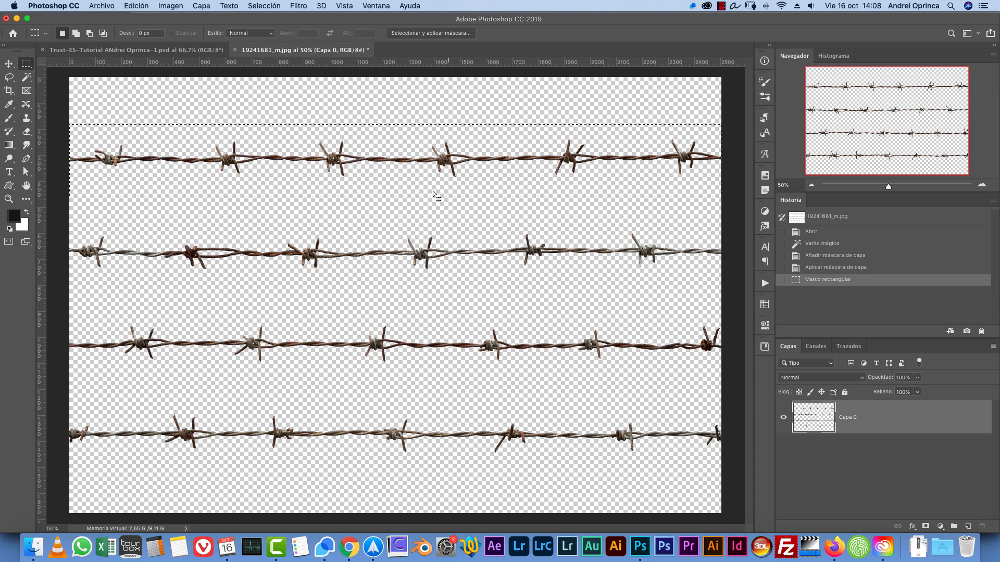
key("super+c")
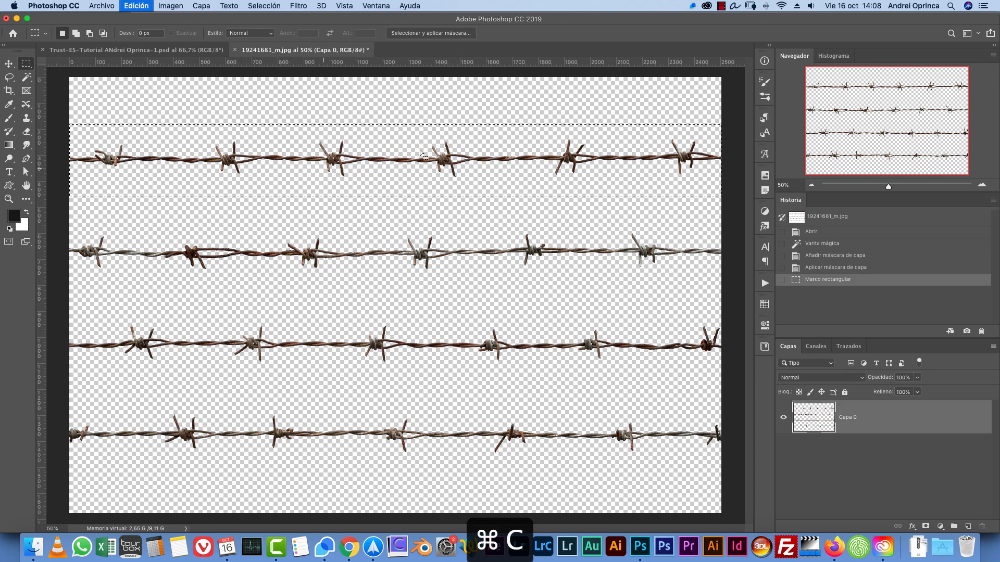
left_click(135, 50)
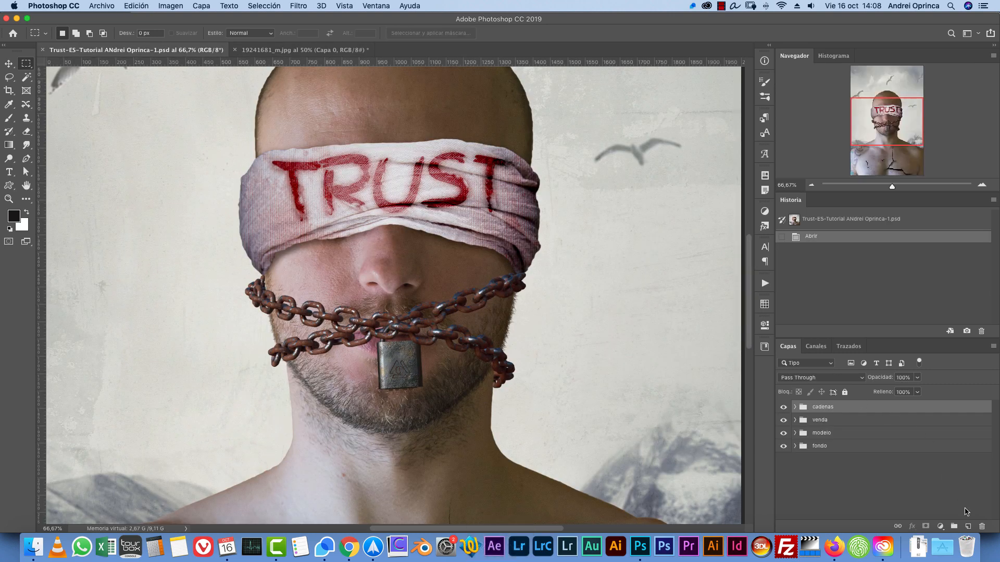
key("super+v")
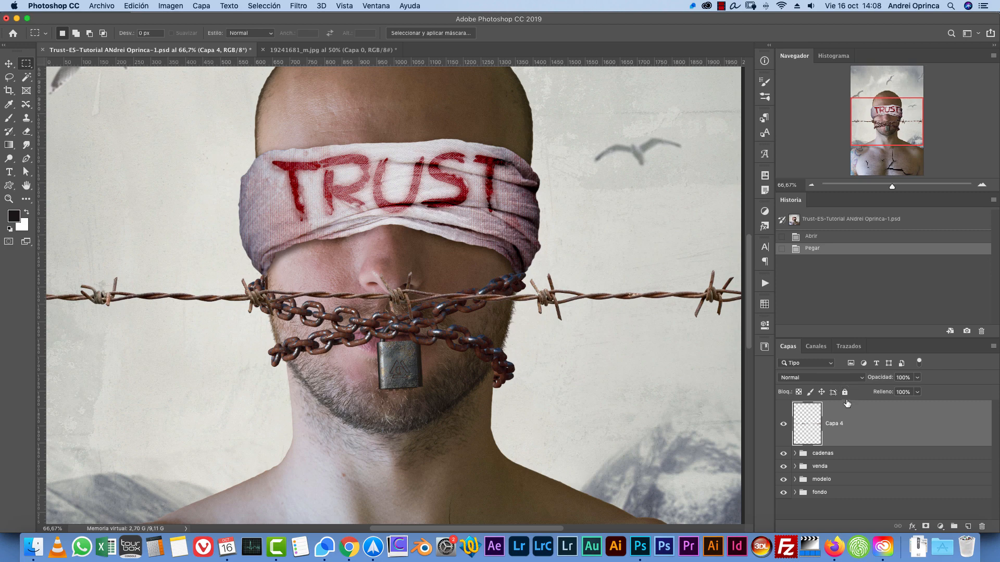
- Free-transform the pasted barbed wire to about 40.55% scale, rotate it about -16.27°, and place it diagonally over the blindfold
left_click(811, 185)
key("super+t")
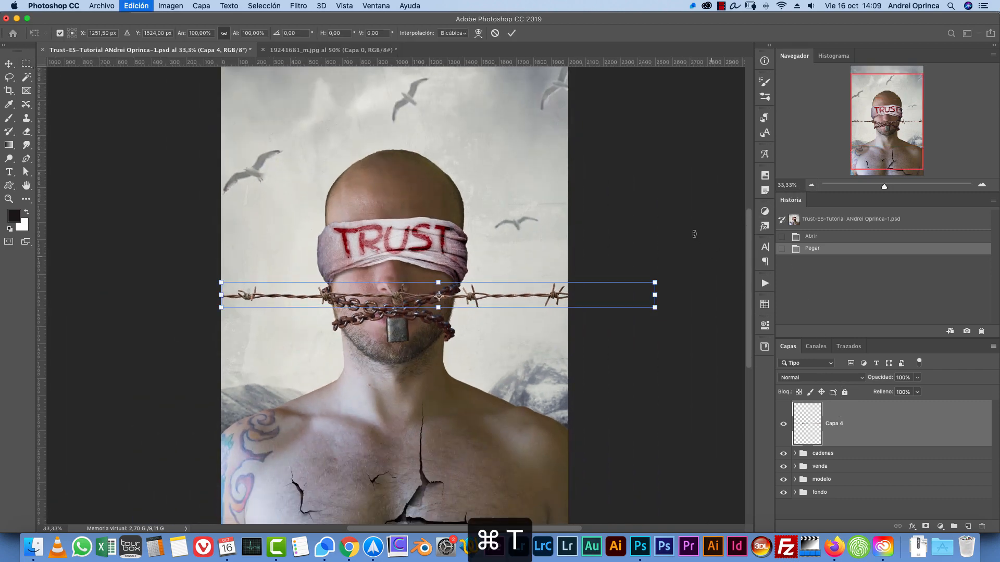
left_click_drag(655, 282, 480, 284)
left_click_drag(488, 276, 491, 237)
left_click_drag(455, 269, 472, 227)
- Enlarge the tilted barbed wire so it extends past both sides of the blindfold, and apply the transformation
left_click(982, 185)
left_click(982, 184)
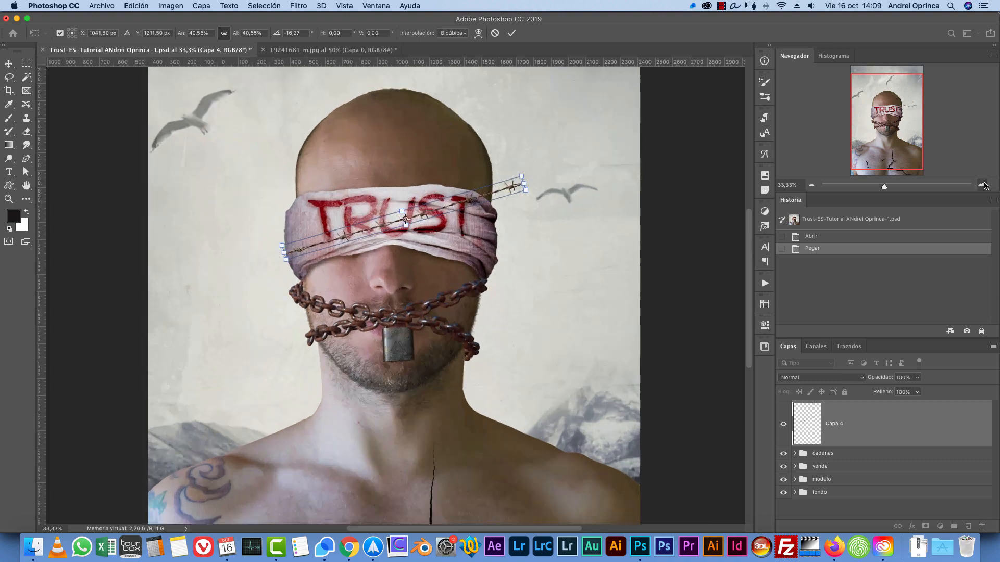
left_click(982, 184)
left_click_drag(619, 169, 620, 187)
key("super+minus")
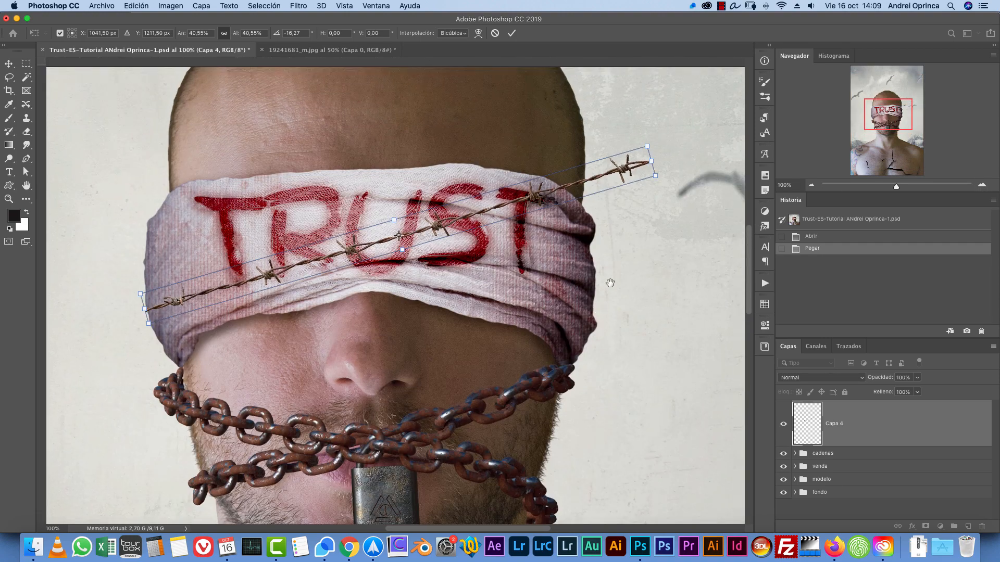
key("super+minus")
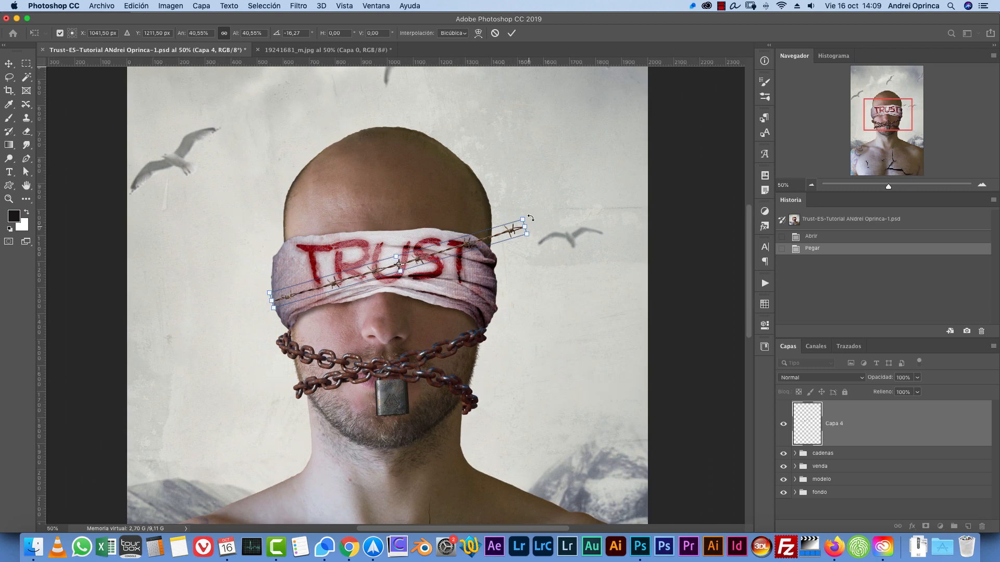
left_click_drag(522, 222, 547, 225)
key("Return")
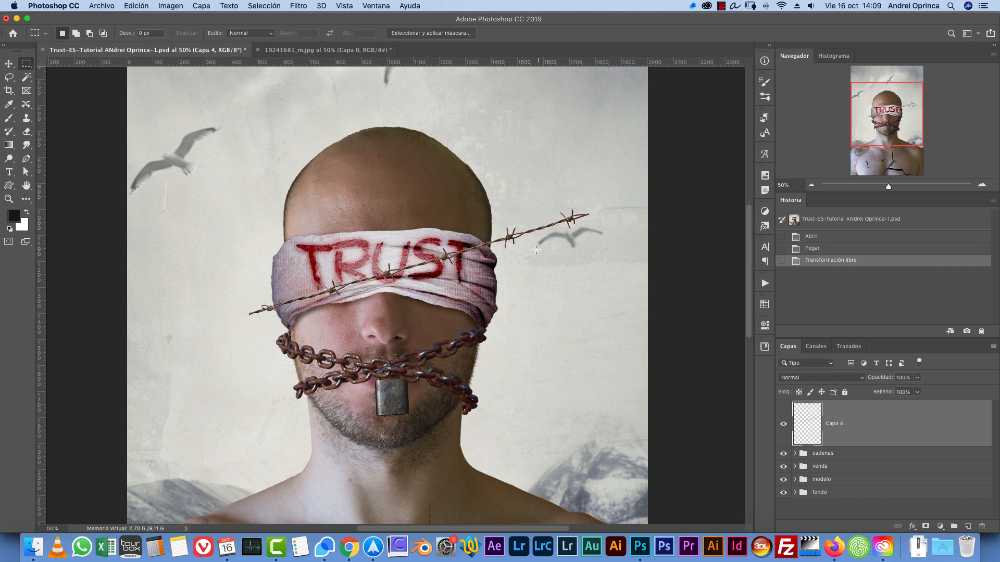
- Start a Puppet Warp on the barbed wire, pin it along the blindfold, and bend its upper end back around the side of the head
left_click(136, 6)
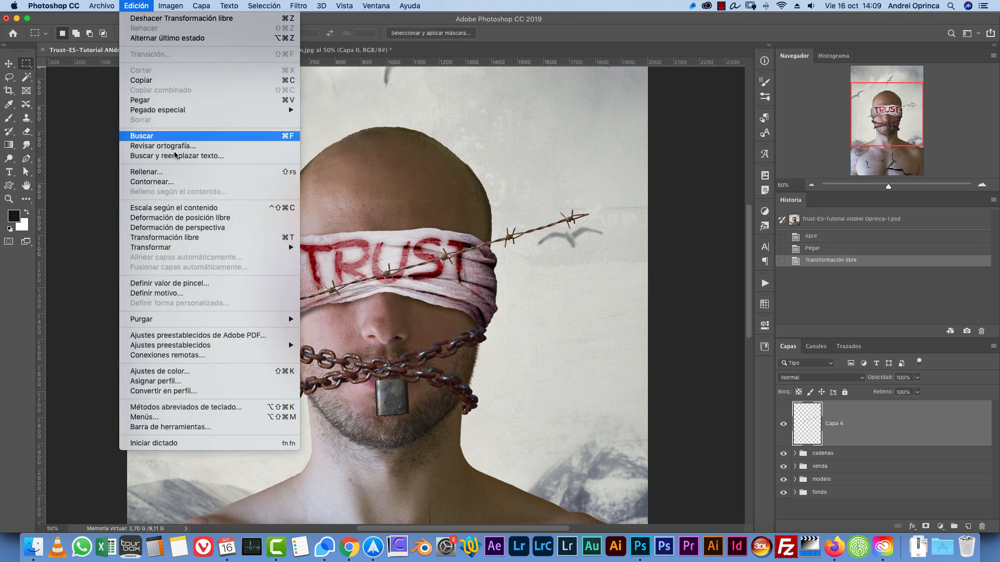
left_click(169, 219)
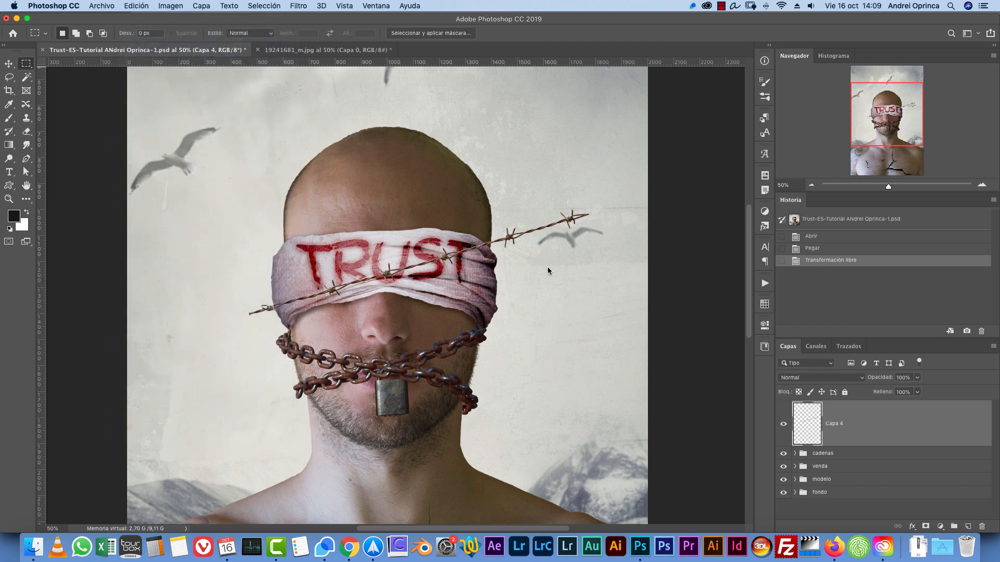
left_click(273, 303)
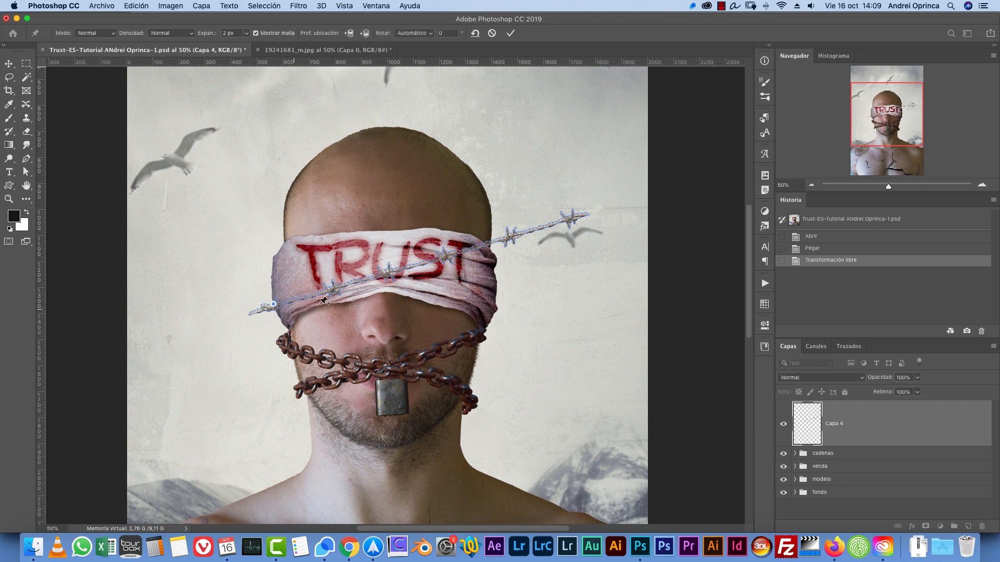
left_click(490, 239)
left_click(438, 256)
left_click_drag(580, 215, 407, 221)
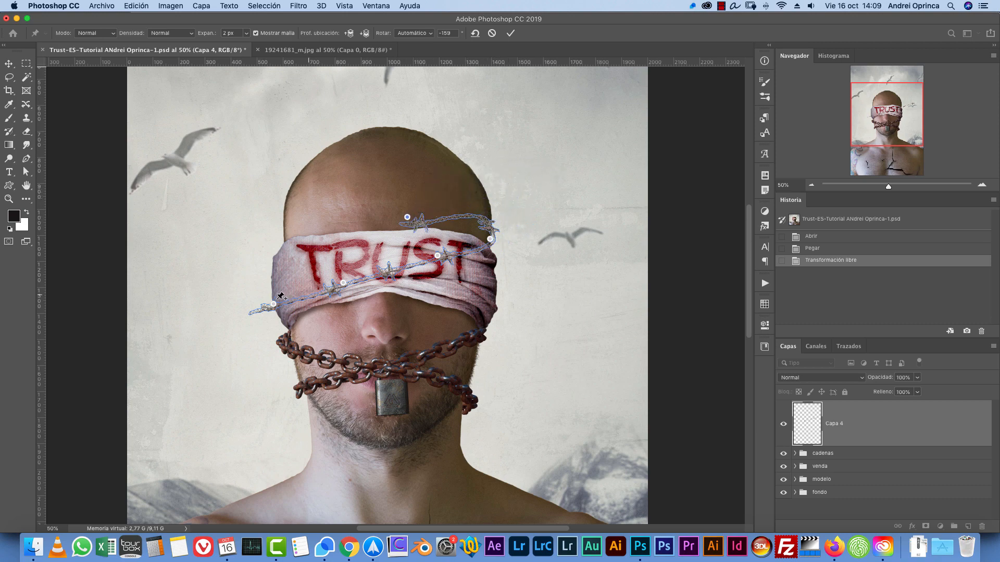
- Puppet-warp the left end of the barbed wire so it curls upward around the blindfold's left edge, and apply the deformation
left_click_drag(255, 310, 269, 283)
left_click_drag(313, 306, 305, 299)
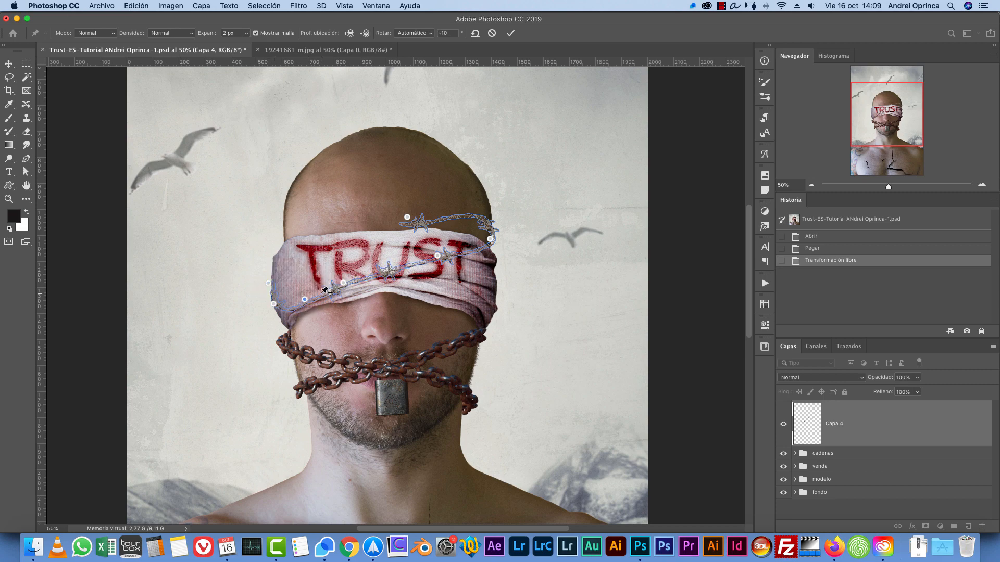
key("Return")
- Nudge the barbed wire slightly into place over the blindfold and add a layer mask to Capa 4
key("super+1")
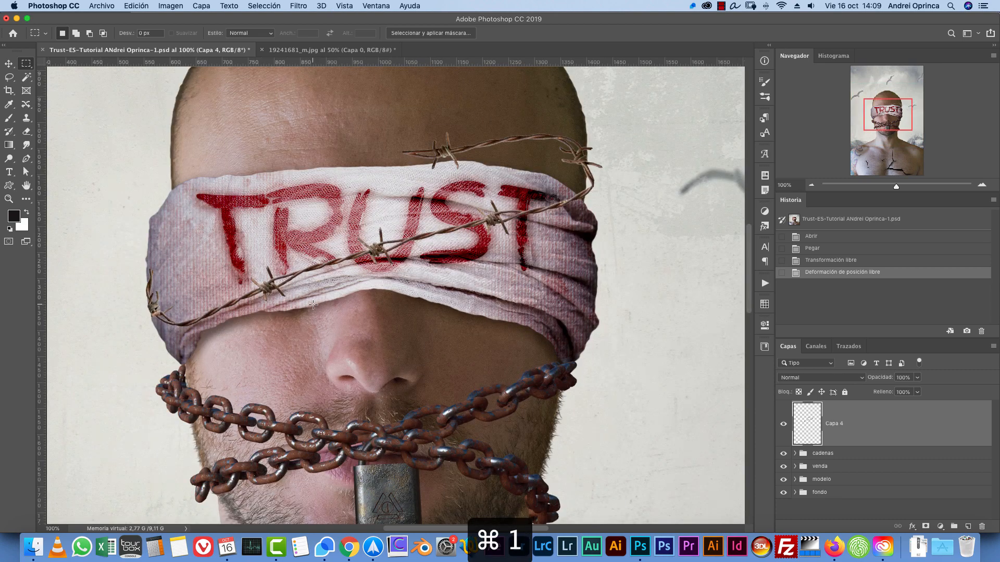
scroll(313, 305, "left", 5)
scroll(313, 305, "down", 1)
key("v")
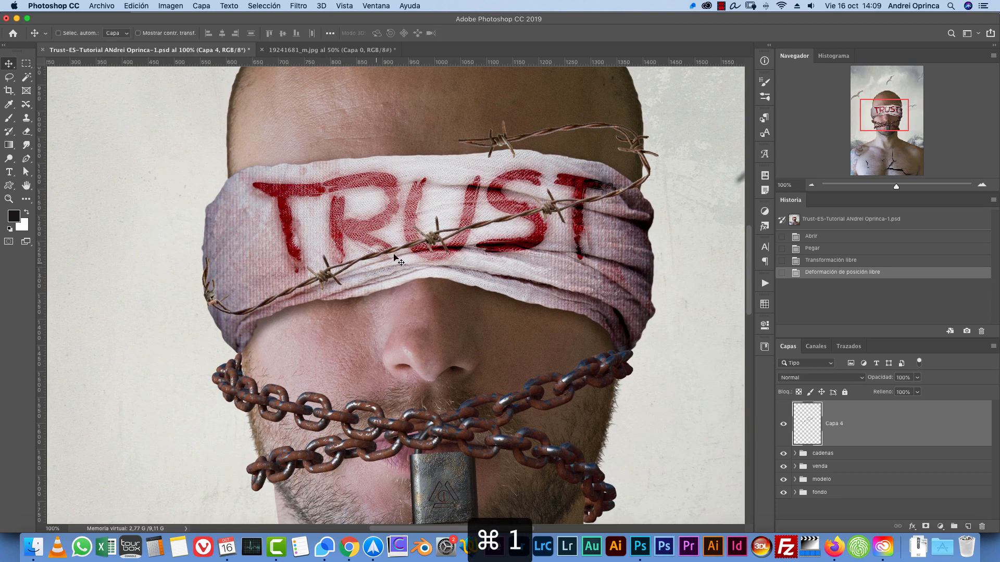
left_click_drag(394, 255, 400, 263)
left_click(926, 526)
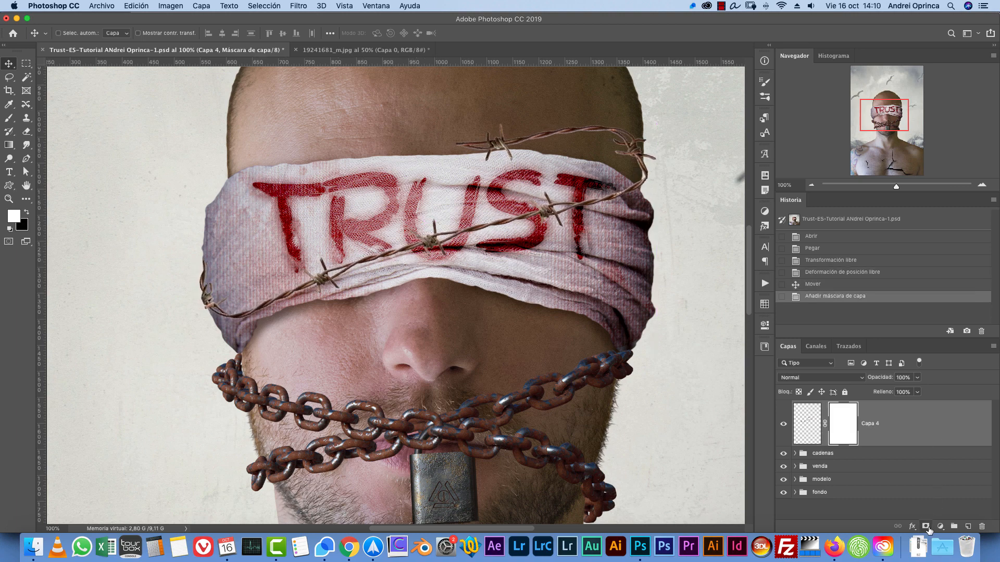
- Paint black on the Capa 4 mask with a 60 px brush to hide the wire strand crossing the forehead above the blindfold
key("b")
key("x")
mouse_move(658, 213)
left_mouse_down()
mouse_move(569, 301)
mouse_move(560, 342)
left_mouse_up()
key("super+r")
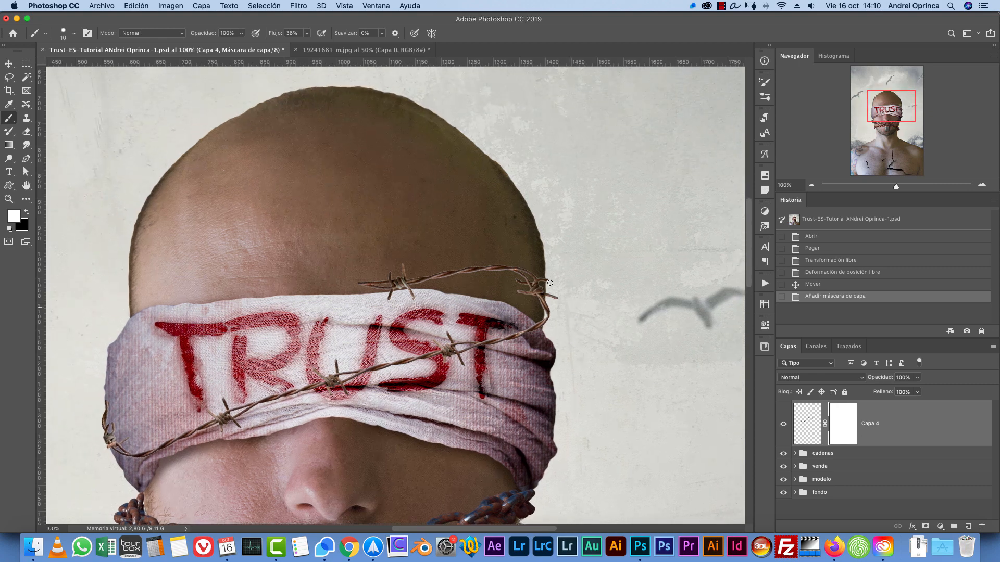
key("c")
key("b")
key("x")
key("bracketright")
key("bracketright")
key("bracketright")
key("bracketright")
key("bracketright")
mouse_move(364, 284)
left_mouse_down()
mouse_move(415, 275)
mouse_move(394, 286)
mouse_move(457, 272)
mouse_move(420, 294)
mouse_move(487, 271)
mouse_move(539, 290)
left_mouse_up()
key("super+1")
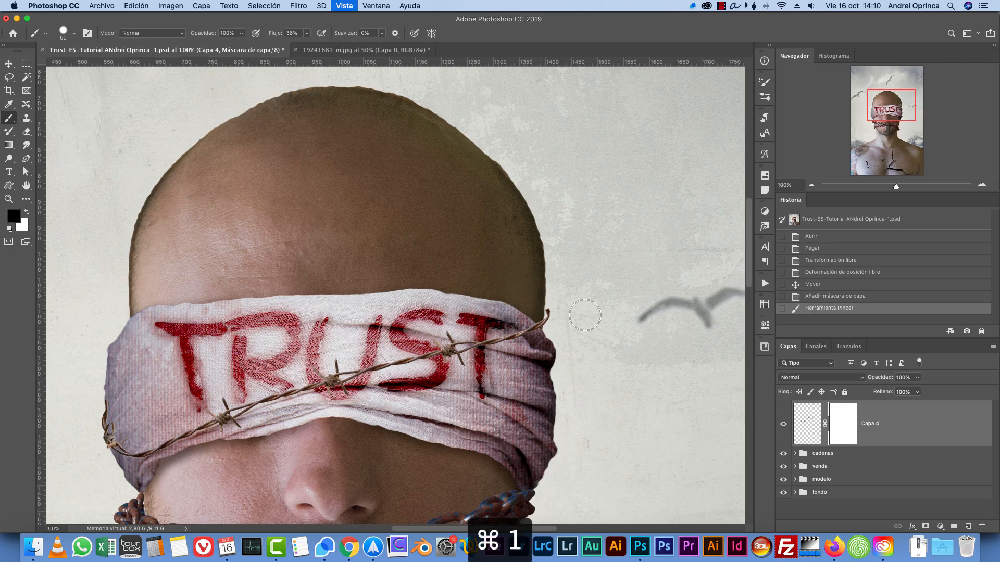
- Refine the Capa 4 mask with a small brush so the wire's right end curves up and disappears behind the edge of the head
left_click(981, 181)
left_click(982, 180)
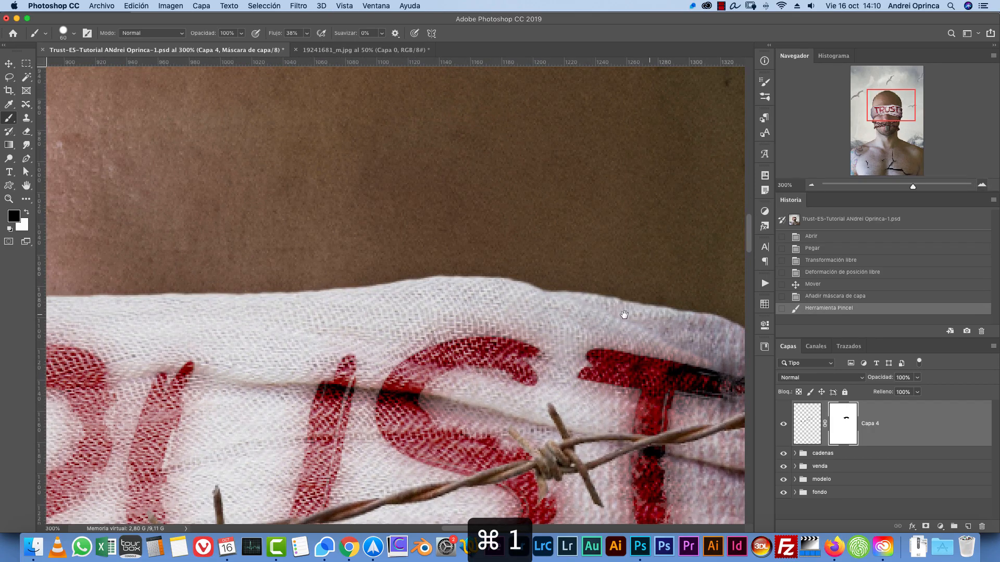
scroll(544, 320, "right", 5)
key("bracketleft")
key("bracketleft")
key("bracketleft")
key("bracketleft")
key("bracketleft")
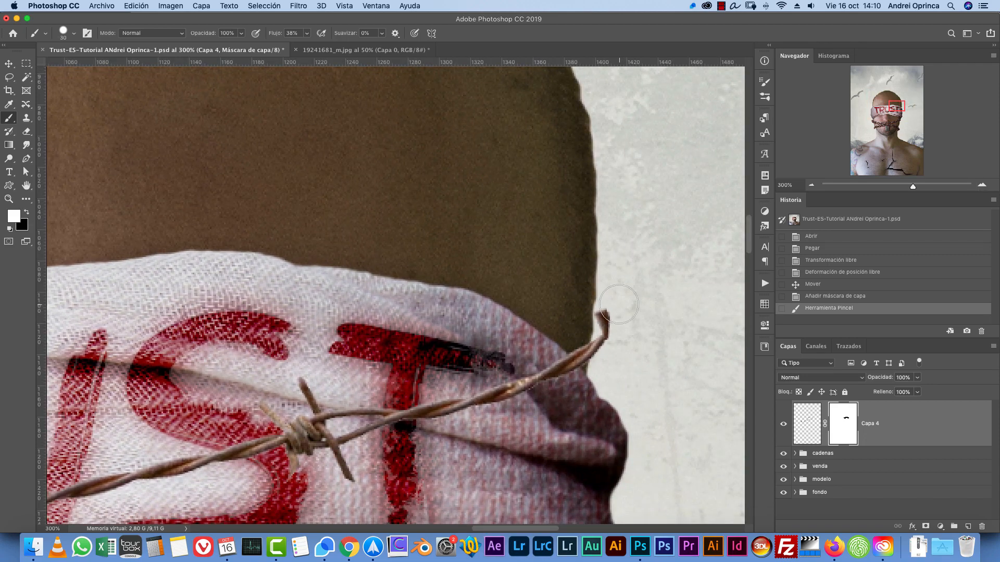
key("x")
mouse_move(604, 317)
left_mouse_down()
mouse_move(598, 295)
mouse_move(602, 313)
left_mouse_up()
mouse_move(600, 303)
left_mouse_down()
mouse_move(600, 321)
mouse_move(604, 290)
left_mouse_up()
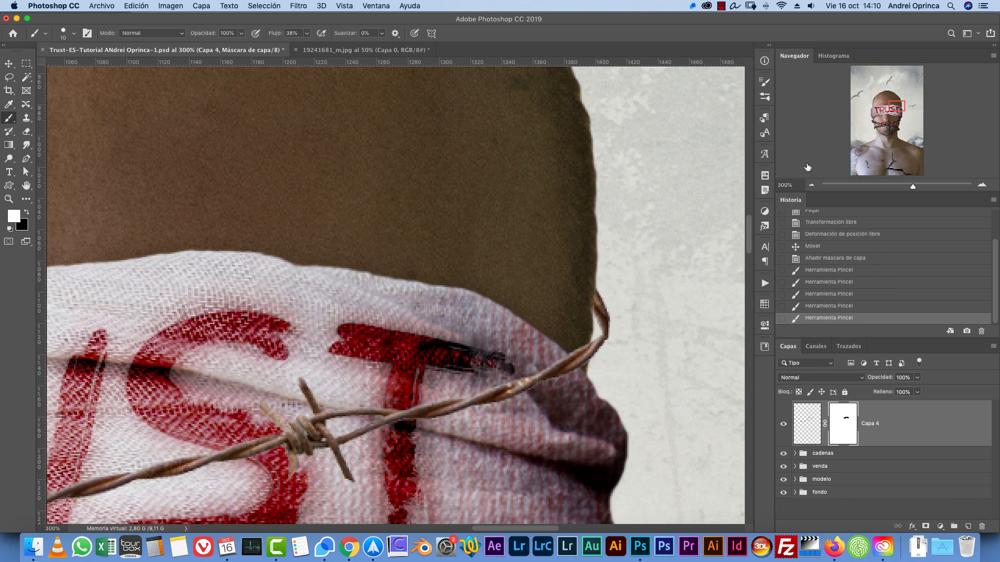
- Trim the wire's left end on the Capa 4 mask where it passes behind the blindfold's left edge
left_click(875, 124)
scroll(514, 286, "up", 10)
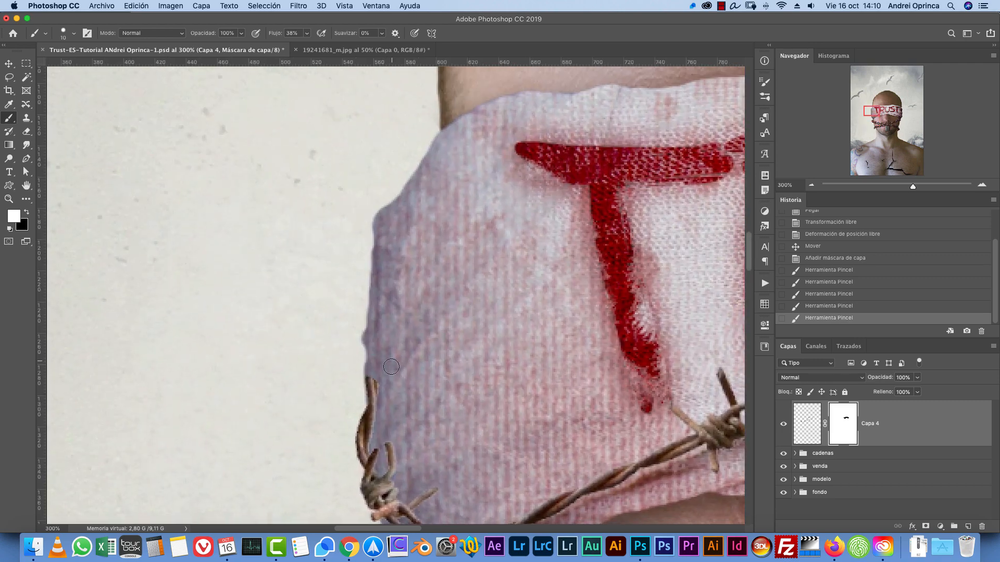
left_click_drag(374, 379, 376, 416)
key("x")
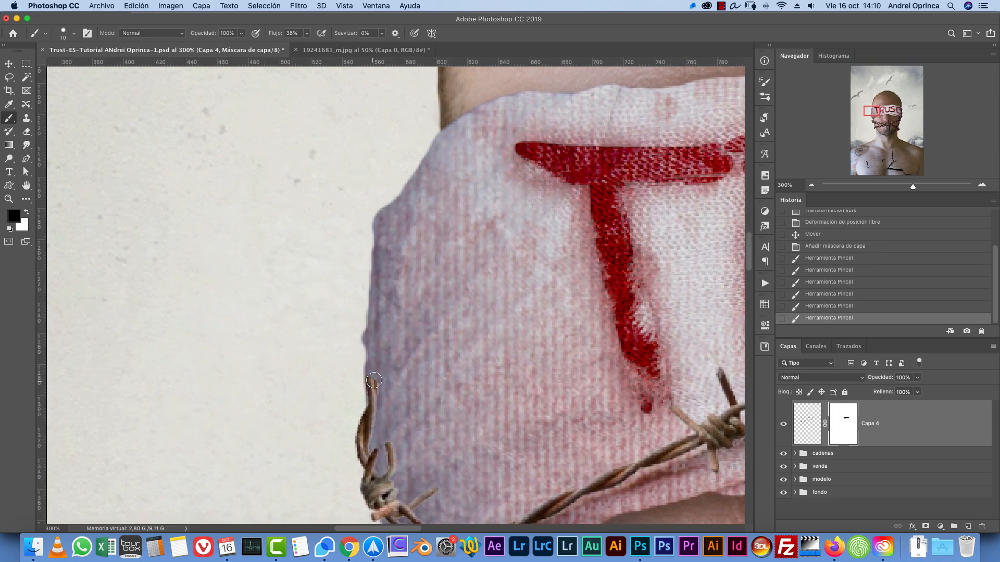
left_click_drag(374, 381, 372, 437)
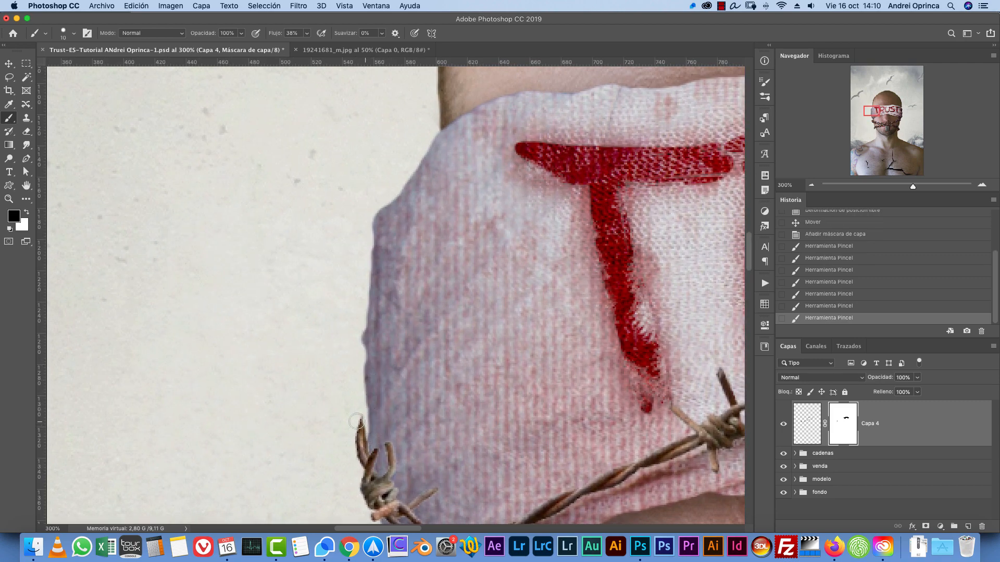
key("x")
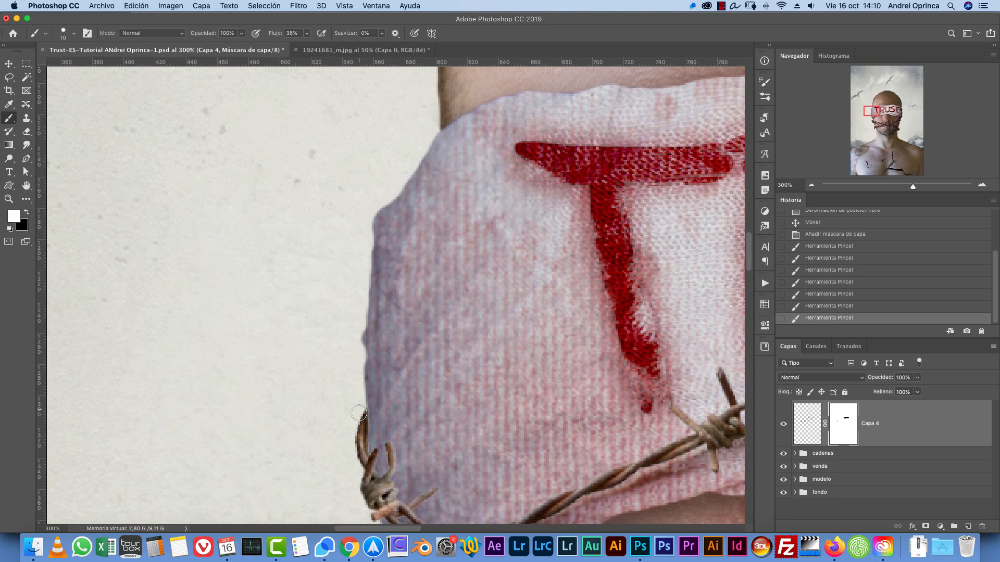
- Copy the second barbed wire row from 19241681_m.jpg and paste it as a new layer into the Trust document
key("super+1")
left_click_drag(566, 365, 326, 384)
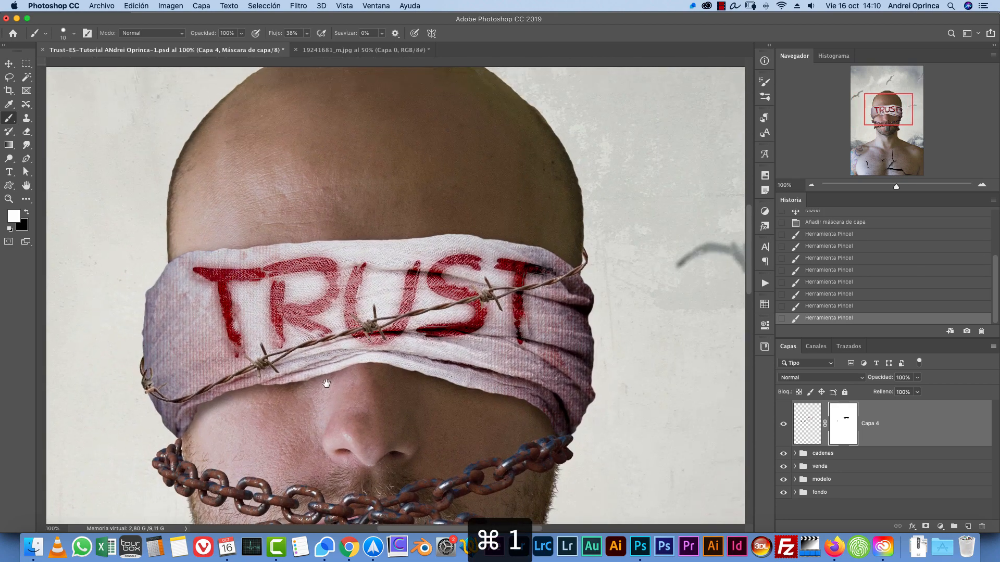
left_click(811, 185)
left_click(368, 50)
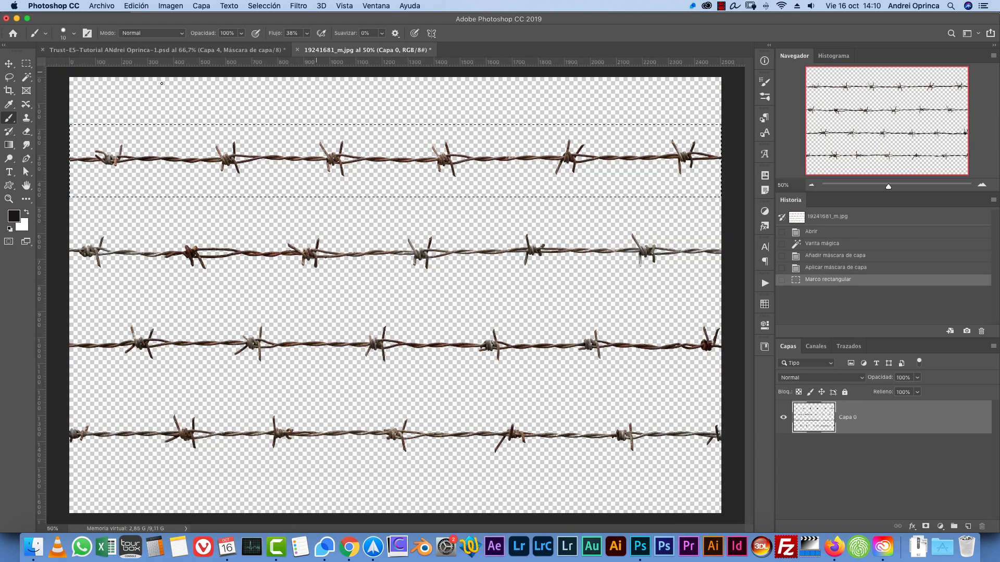
left_click(26, 64)
key("super+d")
mouse_move(64, 229)
left_mouse_down()
mouse_move(367, 270)
mouse_move(728, 277)
left_mouse_up()
key("super+c")
key("super+v")
key("super+z")
left_click(224, 50)
scroll(534, 237, "down", 3)
key("super+v")
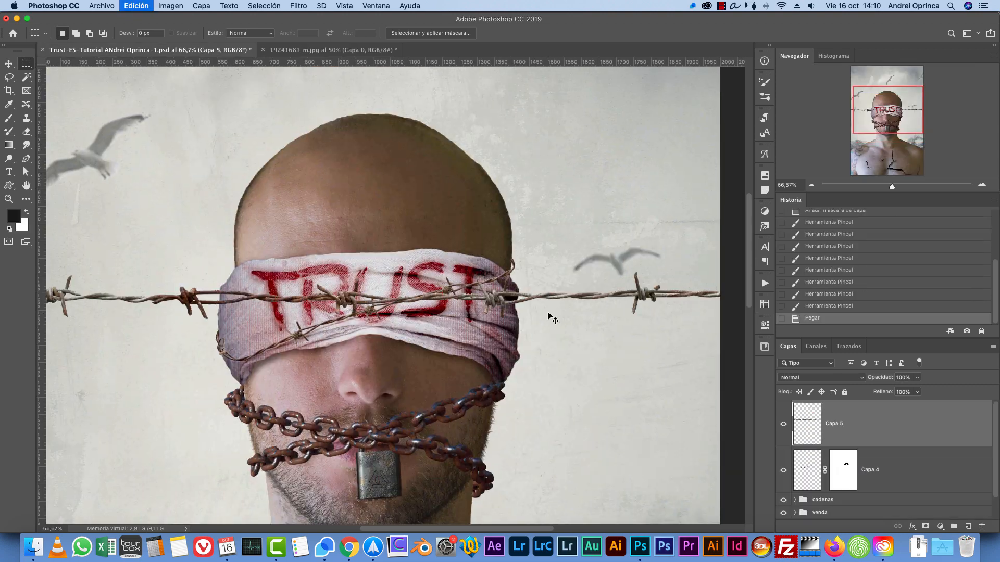
- Scale down and tilt the pasted wire so it slopes down to the right across the blindfold's upper edge
key("super+minus")
key("super+minus")
key("super+t")
left_click_drag(645, 284, 444, 295)
left_click_drag(453, 288, 457, 325)
left_click_drag(432, 322, 475, 271)
mouse_move(462, 280)
left_mouse_down()
mouse_move(471, 307)
mouse_move(460, 280)
left_mouse_up()
left_click_drag(495, 274, 495, 287)
key("Return")
- Puppet-warp the Capa 5 wire with pins along its length, bending both ends back around the sides of the head
key("super+plus")
key("super+plus")
key("super+plus")
left_click(136, 6)
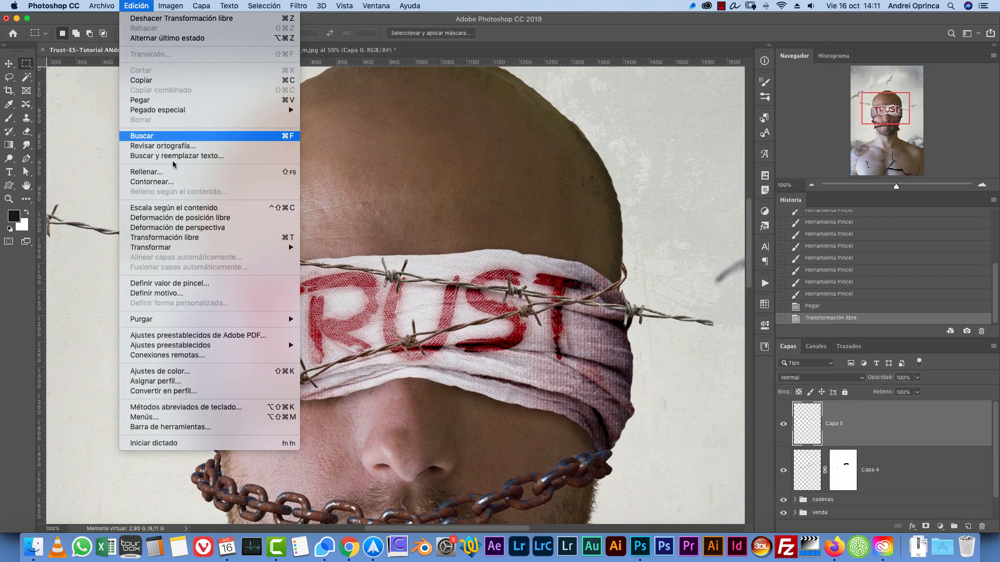
left_click(180, 225)
left_click(619, 305)
left_click_drag(575, 298, 649, 306)
left_click(656, 306)
left_click(538, 290)
left_click(405, 270)
left_click(339, 261)
left_click(277, 250)
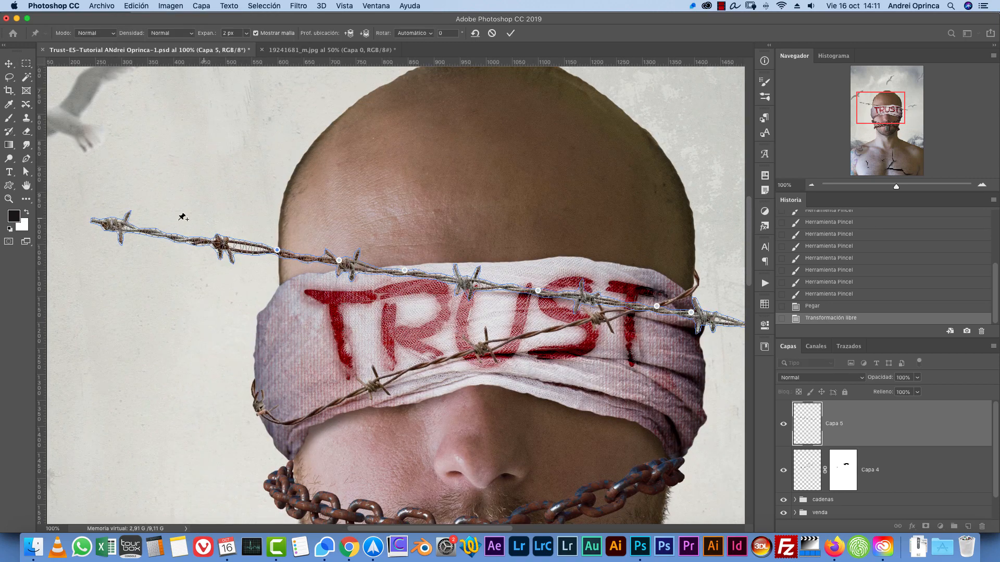
left_click_drag(104, 223, 459, 234)
left_click_drag(582, 345, 330, 296)
left_click_drag(526, 278, 369, 203)
key("Return")
- Add a layer mask to Capa 5 and paint it so the wire's right end wraps behind the blindfold's right edge
left_click(926, 526)
key("super+plus")
key("bracketright")
key("bracketright")
key("bracketright")
key("x")
mouse_move(320, 124)
left_mouse_down()
mouse_move(454, 161)
mouse_move(488, 183)
mouse_move(512, 238)
left_mouse_up()
key("x")
key("bracketleft")
key("bracketleft")
key("bracketleft")
mouse_move(490, 236)
left_mouse_down()
mouse_move(495, 213)
mouse_move(522, 202)
mouse_move(521, 192)
mouse_move(500, 189)
left_mouse_up()
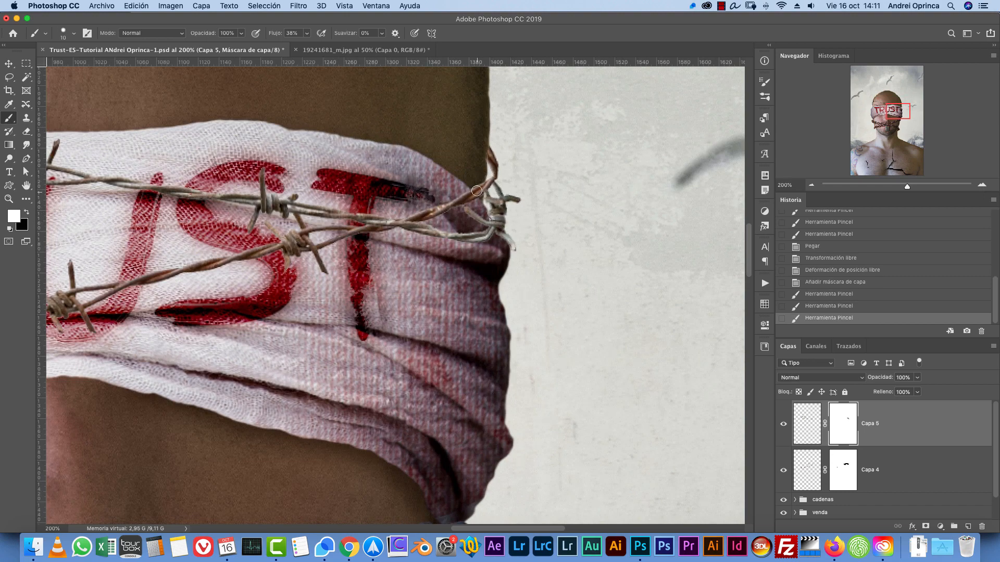
- Paint black on the Capa 5 mask with a 25 px brush to hide the left wire end folded over the forehead
key("x")
left_click_drag(151, 192, 455, 275)
key("bracketright")
key("bracketright")
key("bracketright")
mouse_move(570, 259)
left_mouse_down()
mouse_move(404, 186)
mouse_move(267, 197)
mouse_move(300, 221)
mouse_move(288, 240)
left_mouse_up()
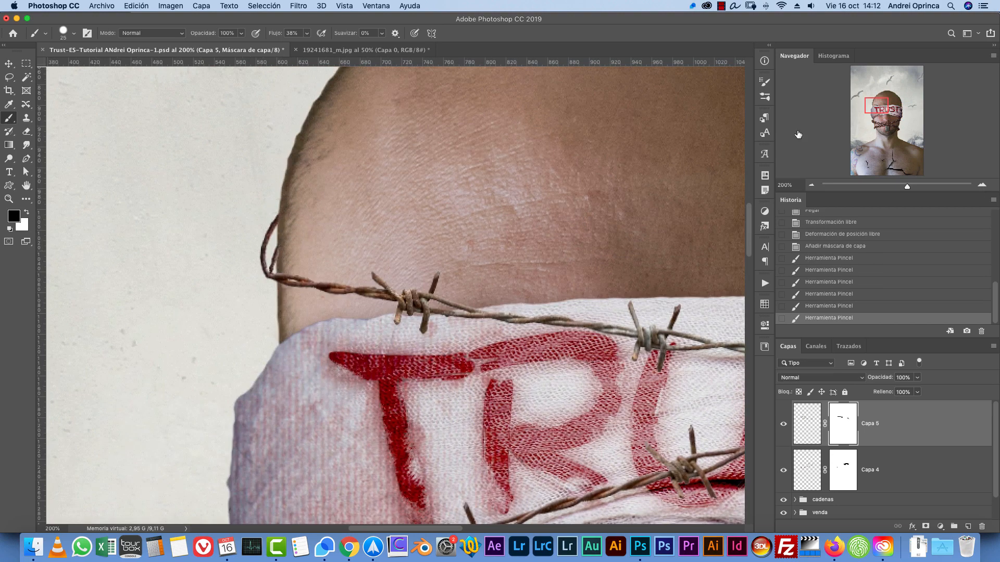
- Examine both barbed wires in the full composition
key("super+minus")
key("super+minus")
key("super+minus")
key("super+minus")
left_click_drag(545, 302, 450, 285)
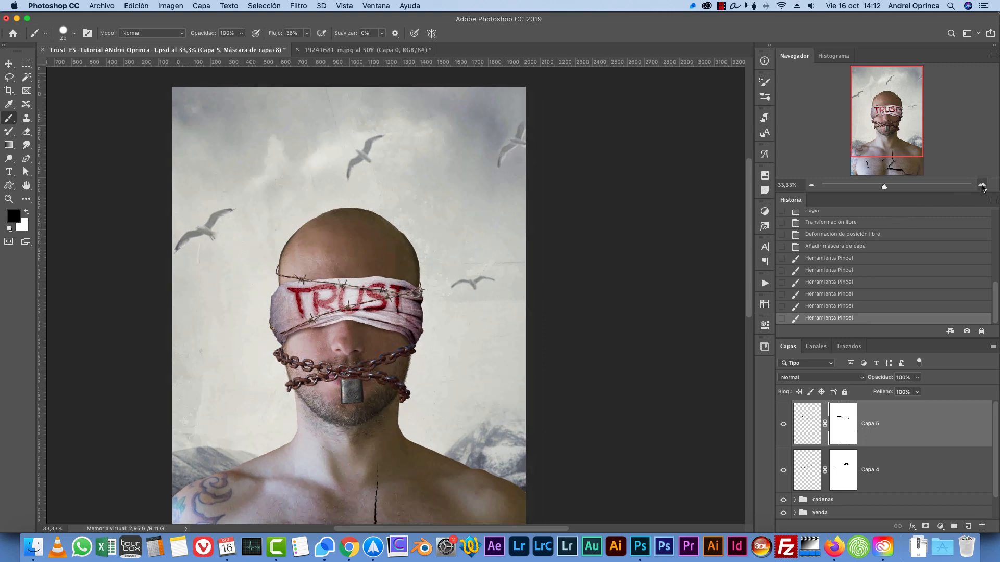
key("super+plus")
scroll(622, 275, "down", 3)
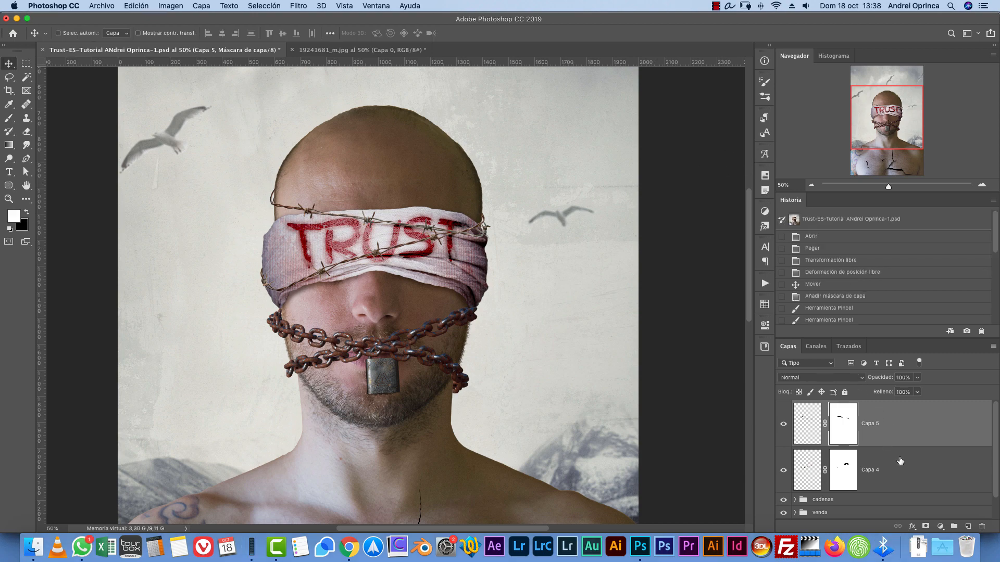
- Expand the cadenas group and open the layer style settings of the cadena 1 layer
left_click(841, 502)
key("super+1")
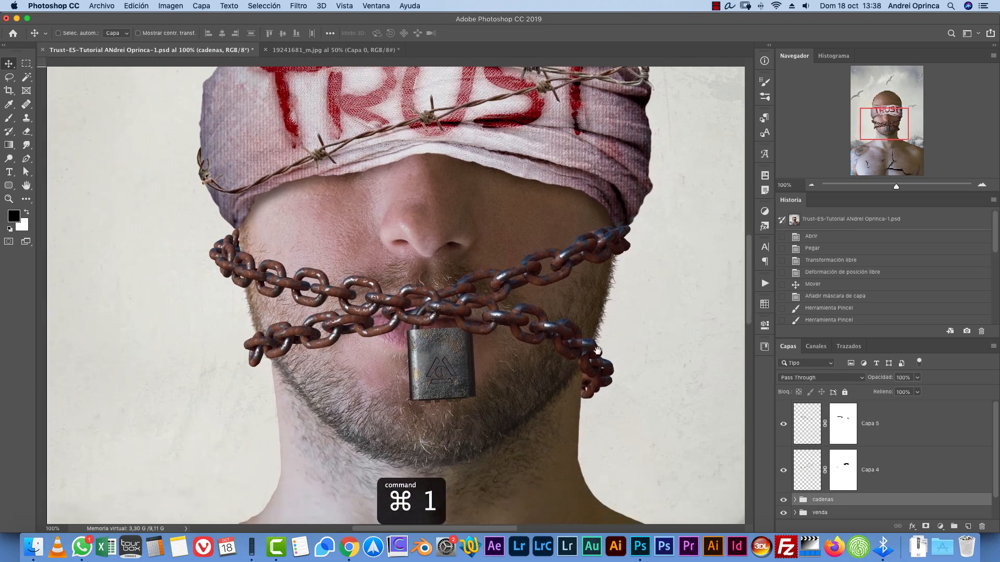
left_click(795, 501)
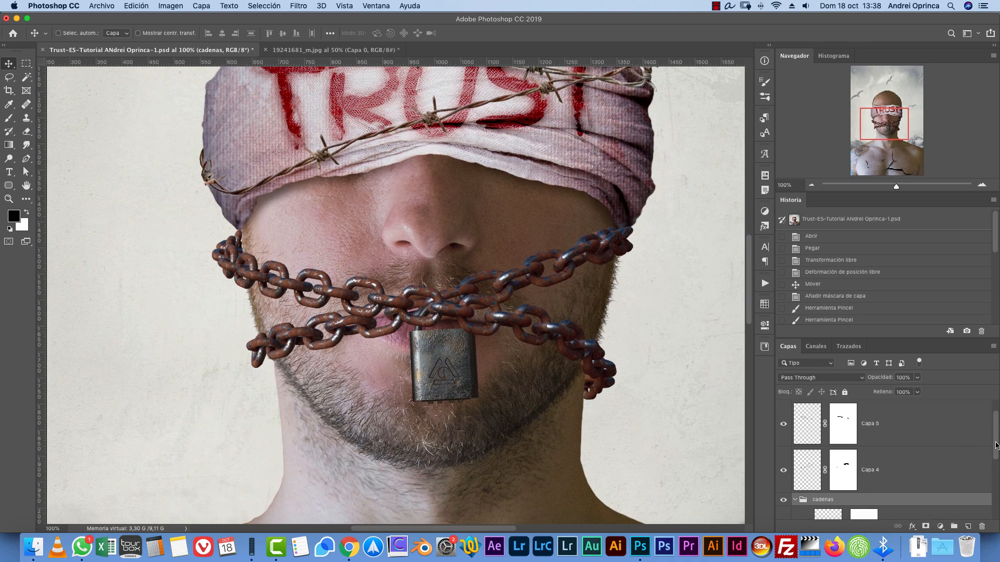
left_click_drag(995, 446, 994, 477)
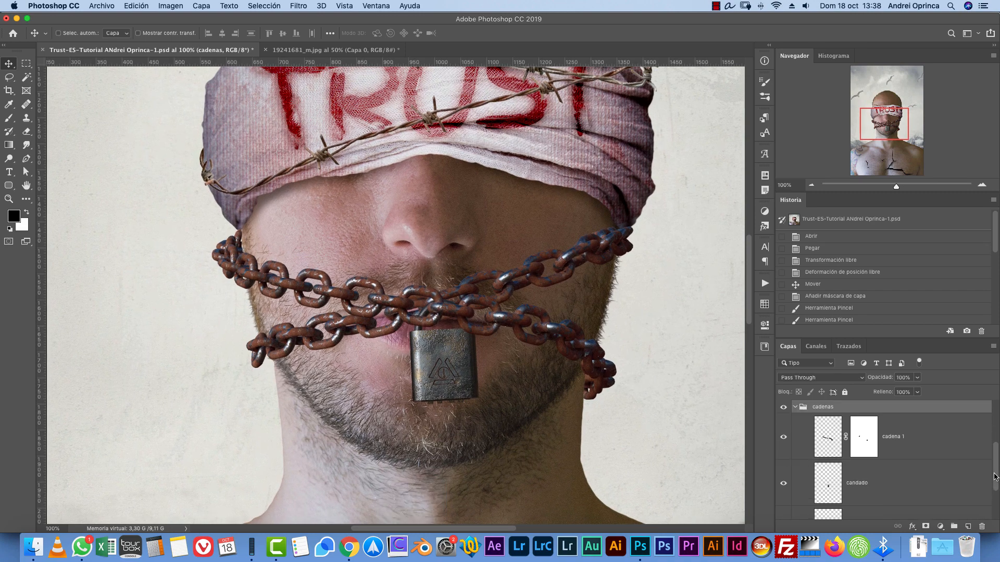
left_click(931, 444)
double_click(938, 437)
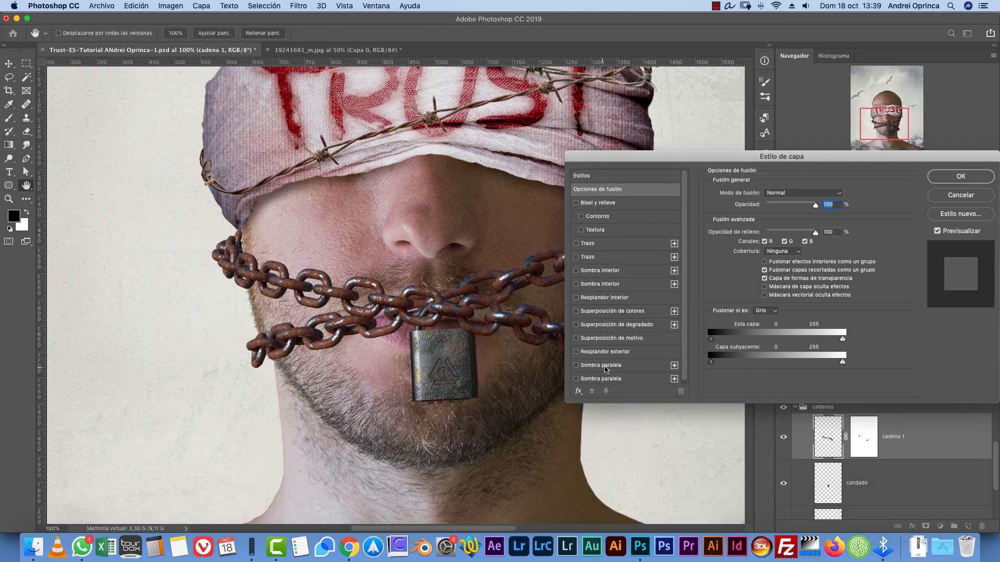
- Add a drop shadow to cadena 1 without global light, at a 61° angle and 12 px distance
left_click(603, 366)
scroll(415, 383, "right", 3)
key("super+r")
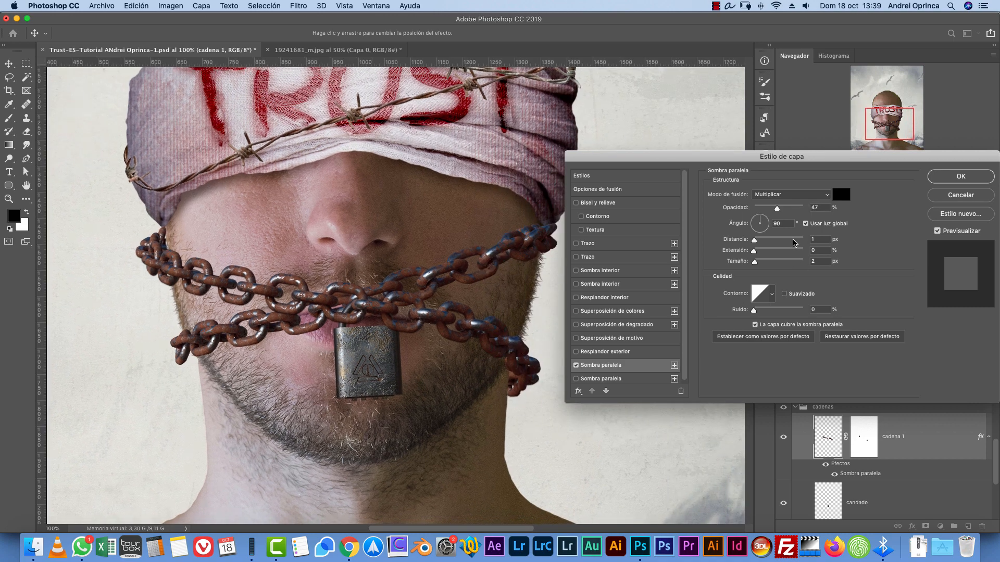
left_click(806, 224)
left_click_drag(769, 217, 760, 240)
- Recolour the drop shadow by sampling a brown from the beard and choosing a slightly darker shade of it
left_click(838, 202)
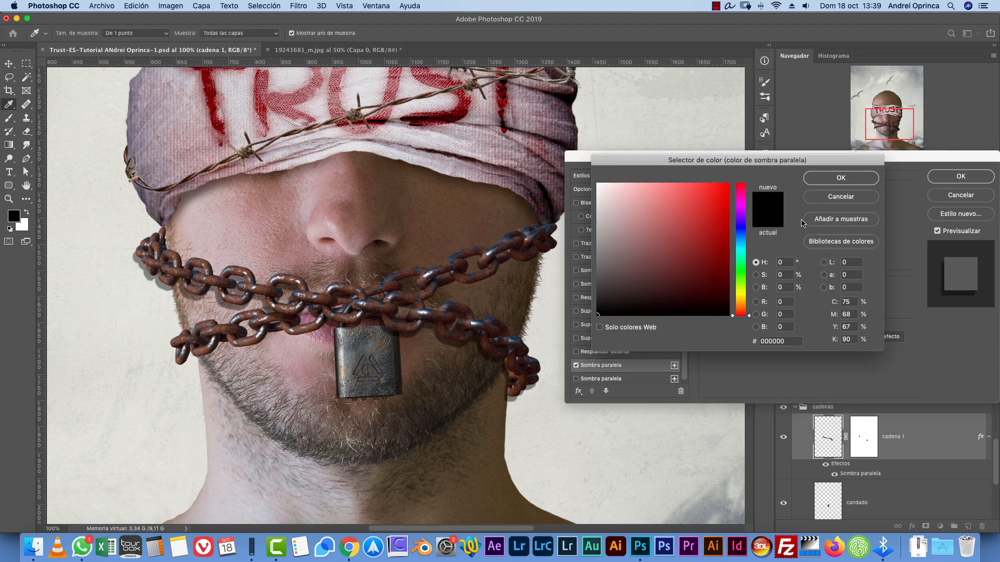
left_click(423, 385)
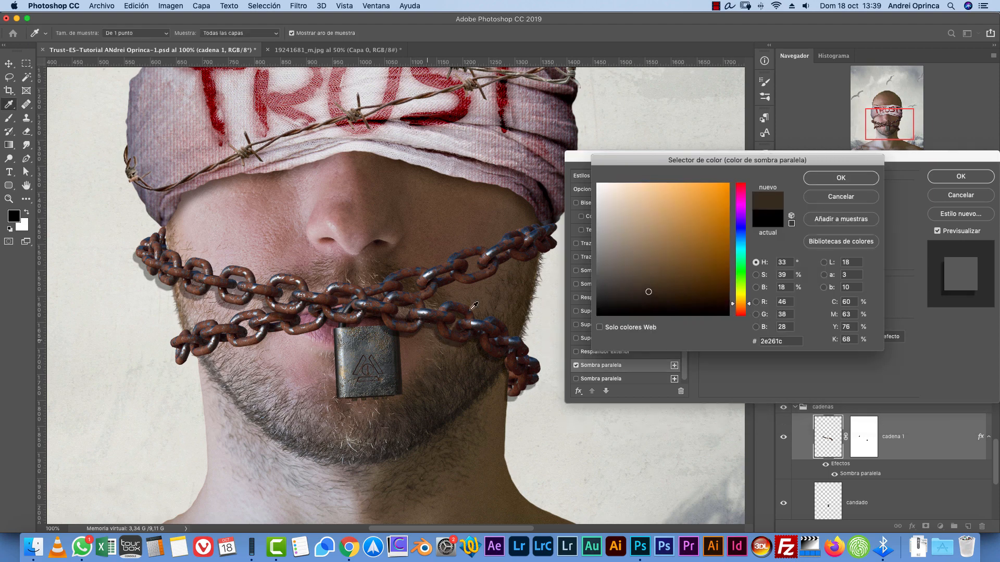
left_click(655, 300)
left_click(656, 300)
left_click(840, 178)
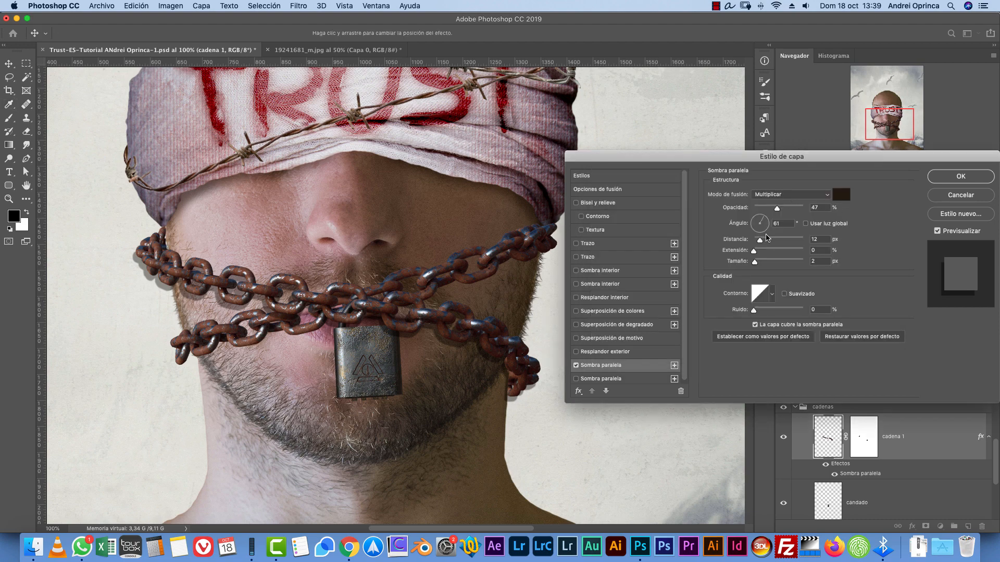
- Set the drop shadow's size to 21 px and its opacity to 90%
left_click_drag(755, 262, 762, 264)
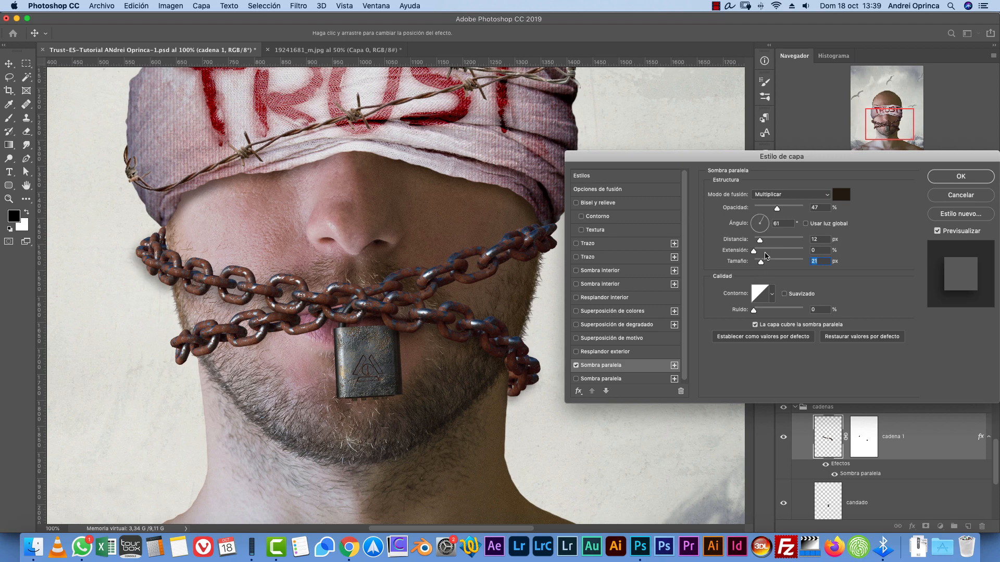
mouse_move(777, 208)
left_mouse_down()
mouse_move(797, 210)
mouse_move(785, 210)
left_mouse_up()
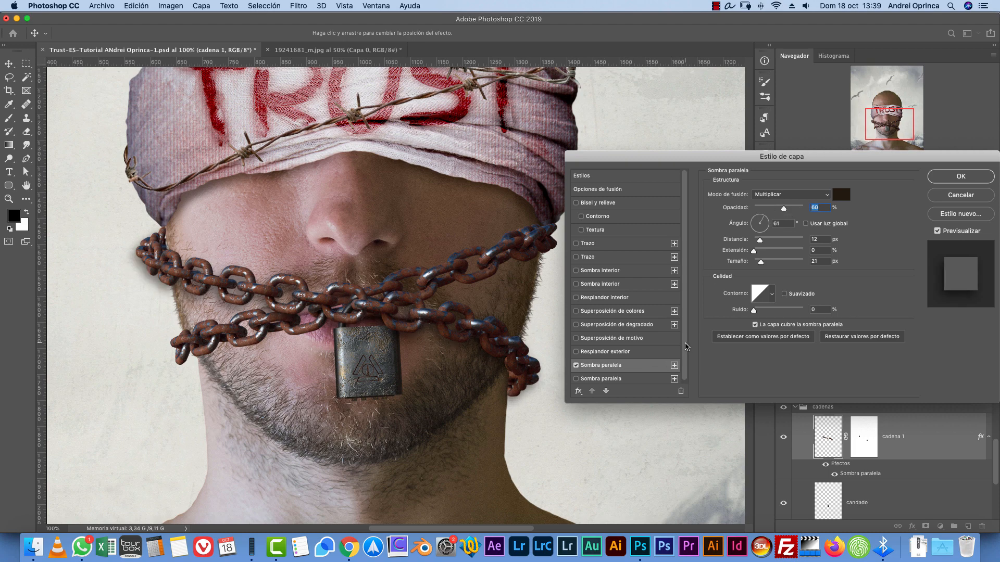
scroll(683, 363, "down", 1)
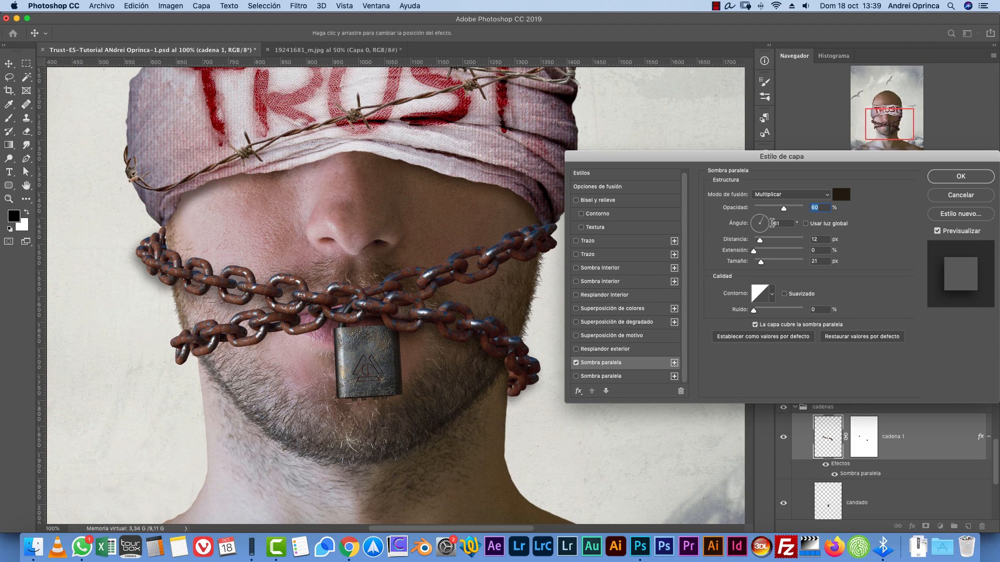
mouse_move(783, 208)
left_mouse_down()
mouse_move(760, 241)
mouse_move(766, 209)
left_mouse_up()
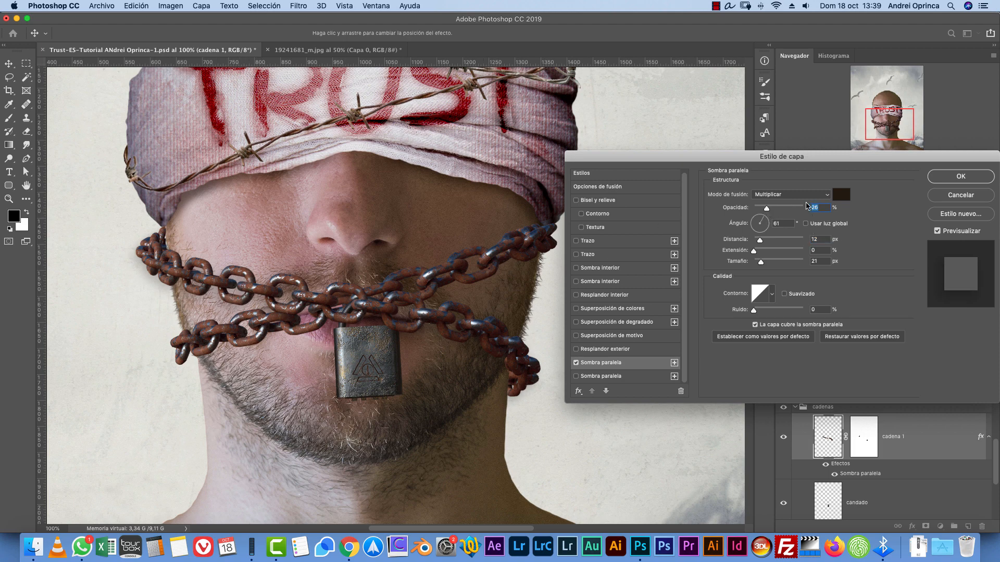
left_click(799, 208)
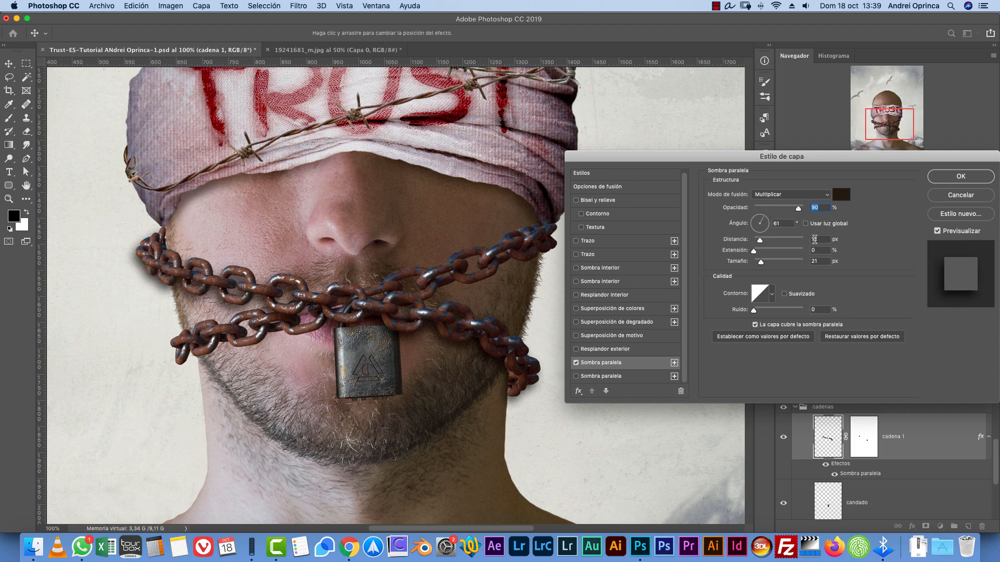
- Set the cadena 1 drop shadow's distance to 5 px and its size to 10 px
left_click(816, 240)
type("5")
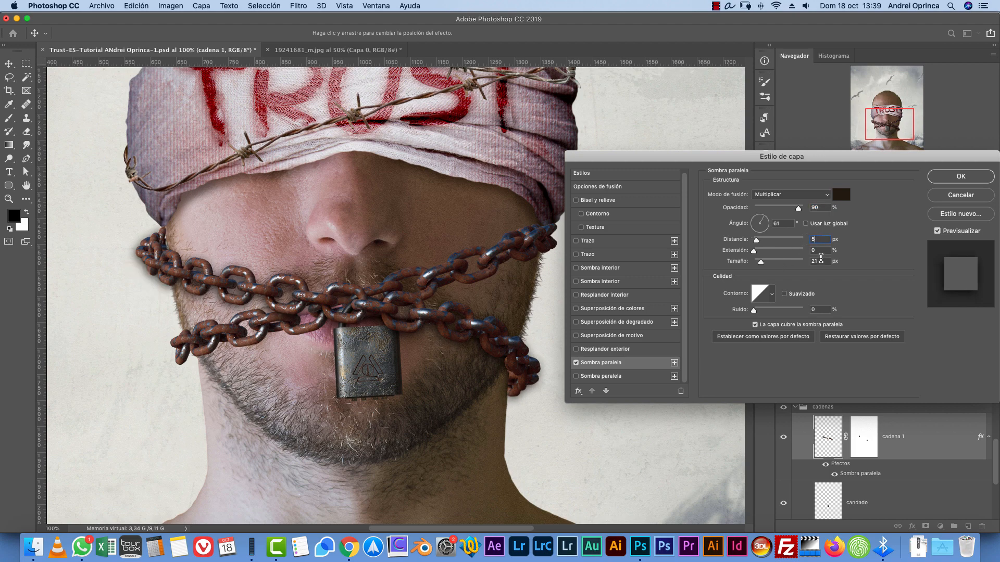
left_click(821, 260)
type("6")
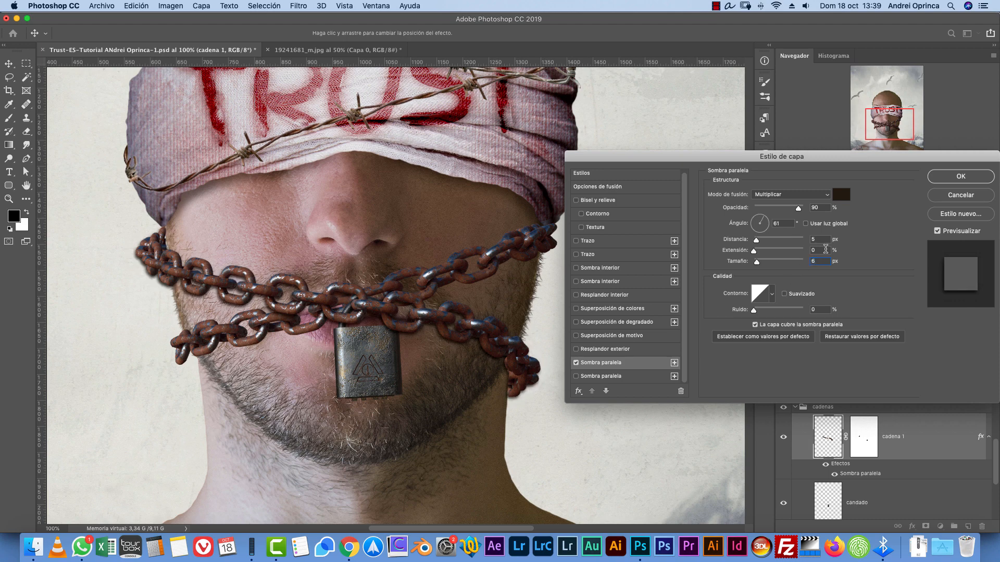
key("BackSpace")
type("15")
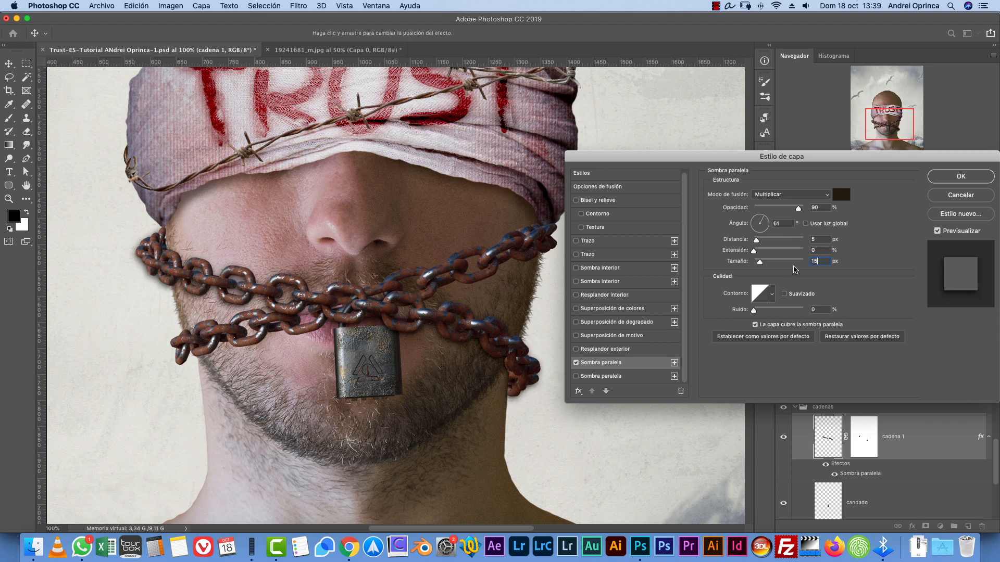
key("BackSpace")
type("0")
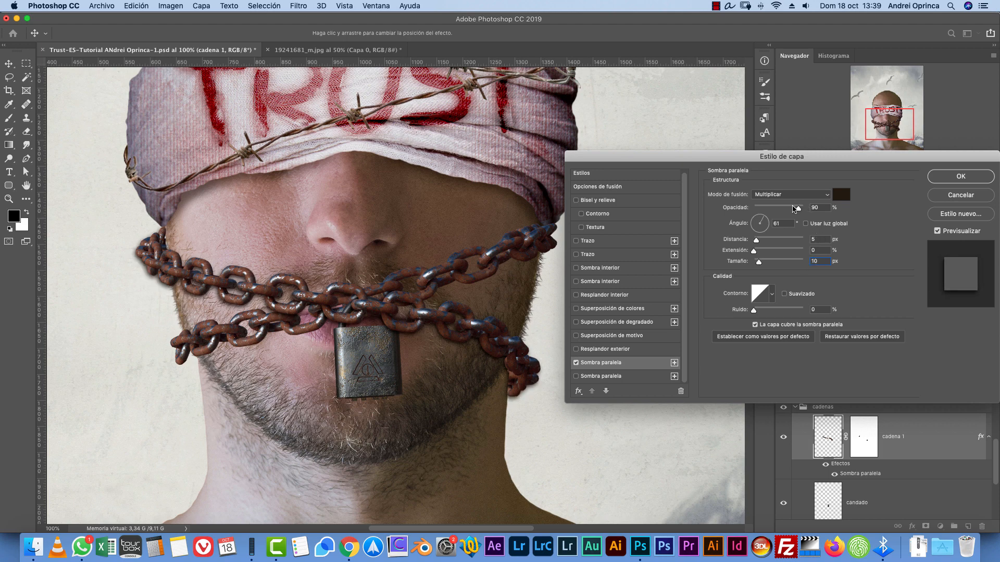
- Reduce the drop shadow's distance to 3 px and its opacity to 72%
left_click_drag(796, 209, 784, 209)
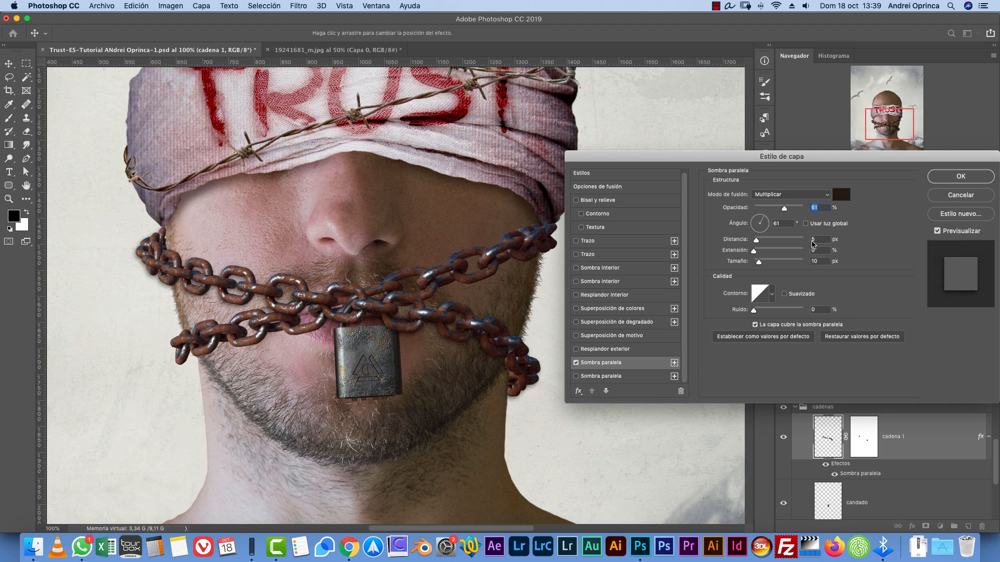
left_click(812, 240)
type("3")
left_click_drag(784, 208, 790, 208)
- Enable a second drop shadow on cadena 1 with 35 px size and 45% opacity, and apply the layer style
left_click(583, 377)
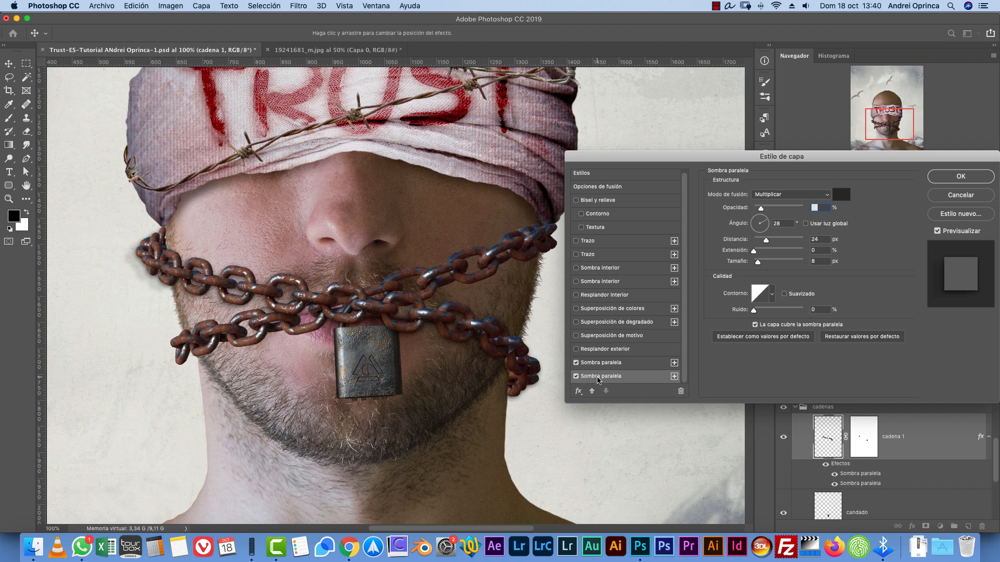
left_click_drag(755, 265, 762, 262)
left_click(775, 208)
key("Return")
- Convert the cadena 1 drop shadow effects into separate layers
left_click_drag(276, 298, 401, 312)
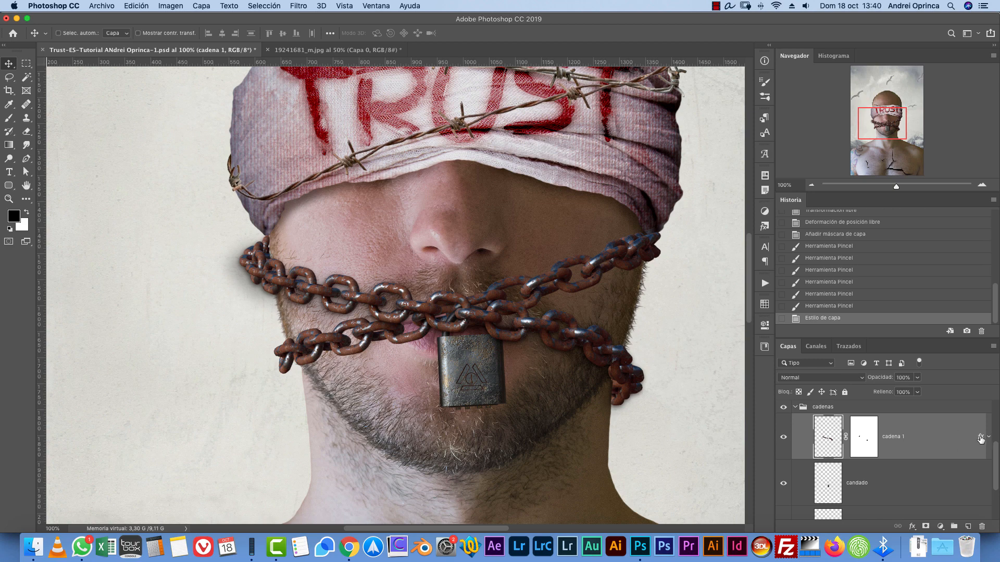
right_click(981, 439)
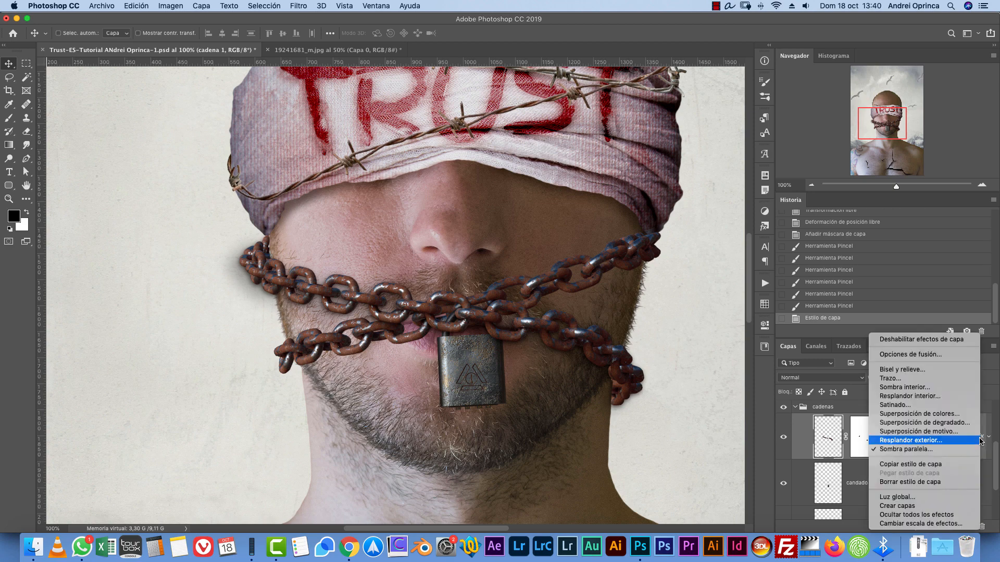
left_click(903, 507)
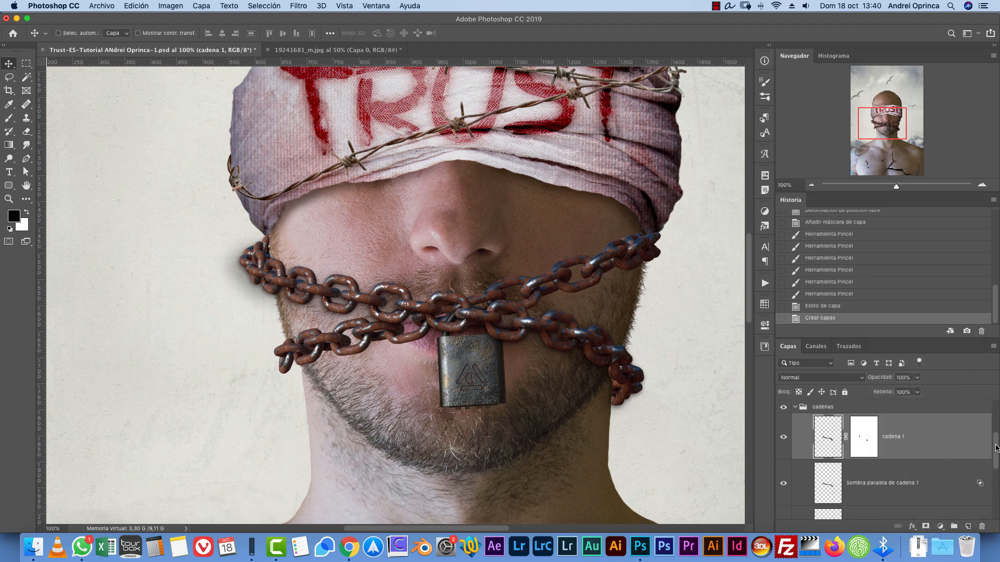
- Erase the stronger cadena 1 shadow where it spills onto the background beside the cheek, reducing the eraser to 60 px
scroll(997, 448, "down", 2)
left_click(893, 444)
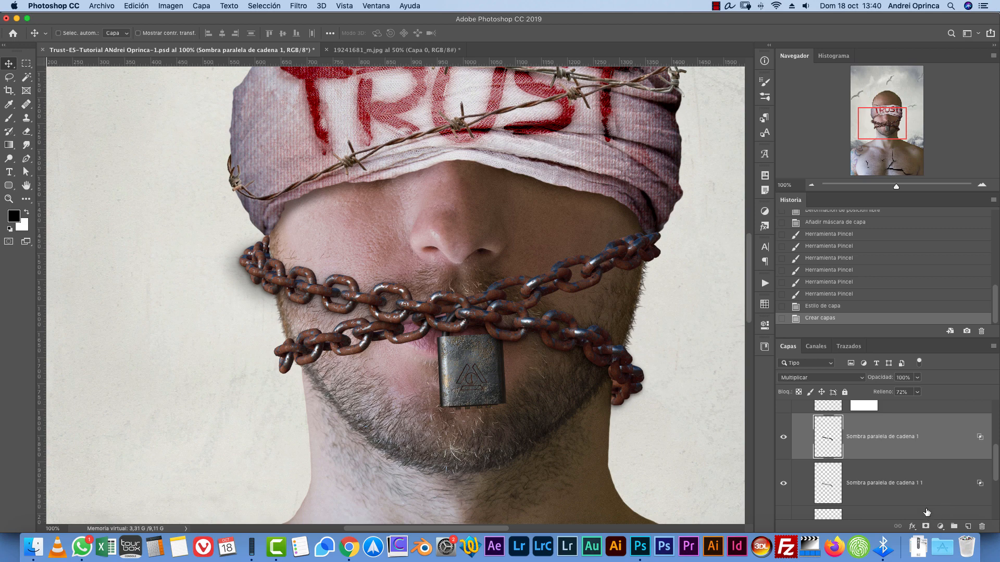
key("e")
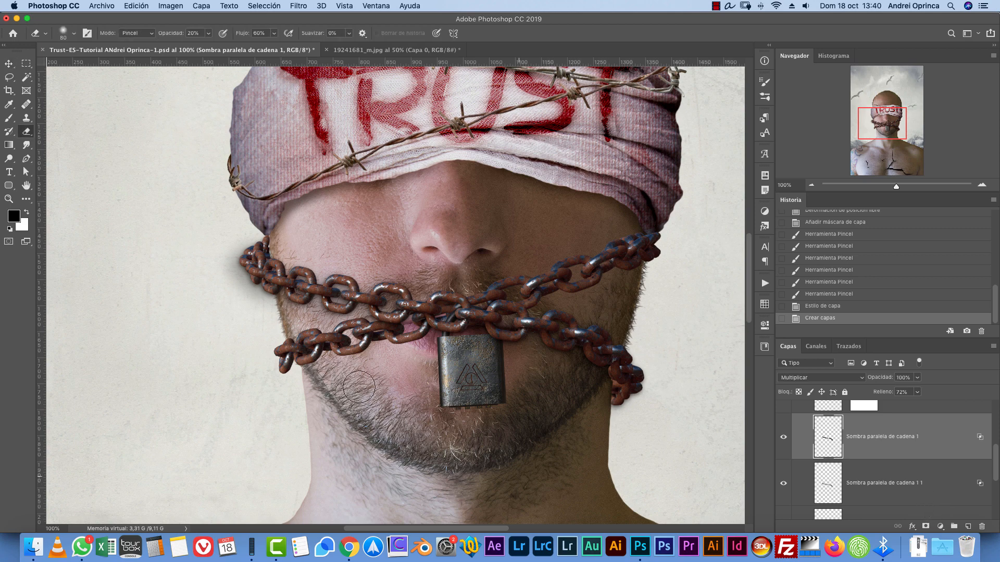
mouse_move(248, 256)
left_mouse_down()
mouse_move(243, 277)
mouse_move(240, 251)
mouse_move(245, 312)
left_mouse_up()
key("bracketleft")
key("bracketleft")
left_click_drag(245, 317, 250, 346)
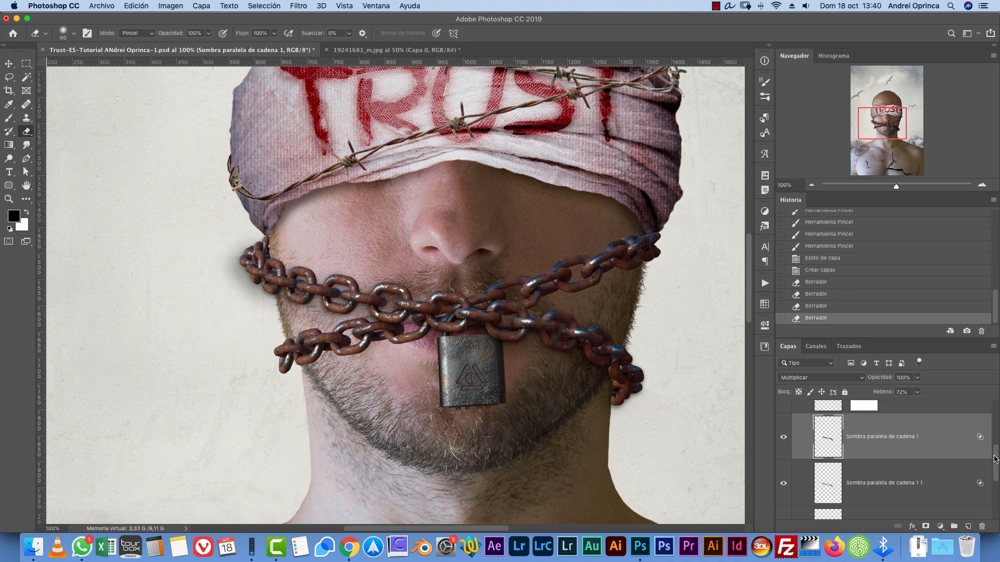
- Expand the modelo group and load the modelo layer's outline as a selection while keeping the cadena 1 shadow layer active
left_click_drag(995, 458, 987, 509)
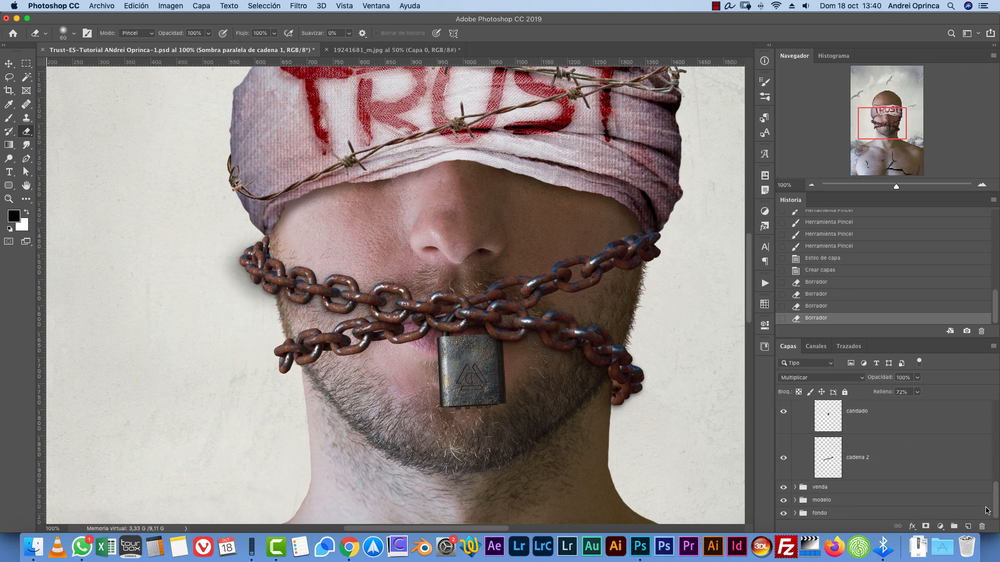
left_click(795, 501)
scroll(986, 480, "down", 3)
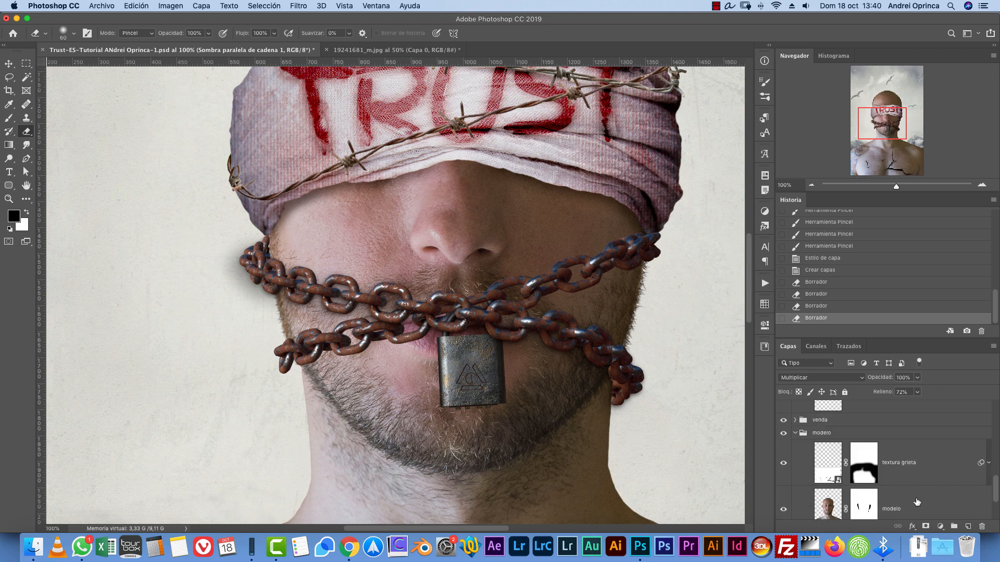
left_click(828, 504, "super")
scroll(997, 438, "up", 3)
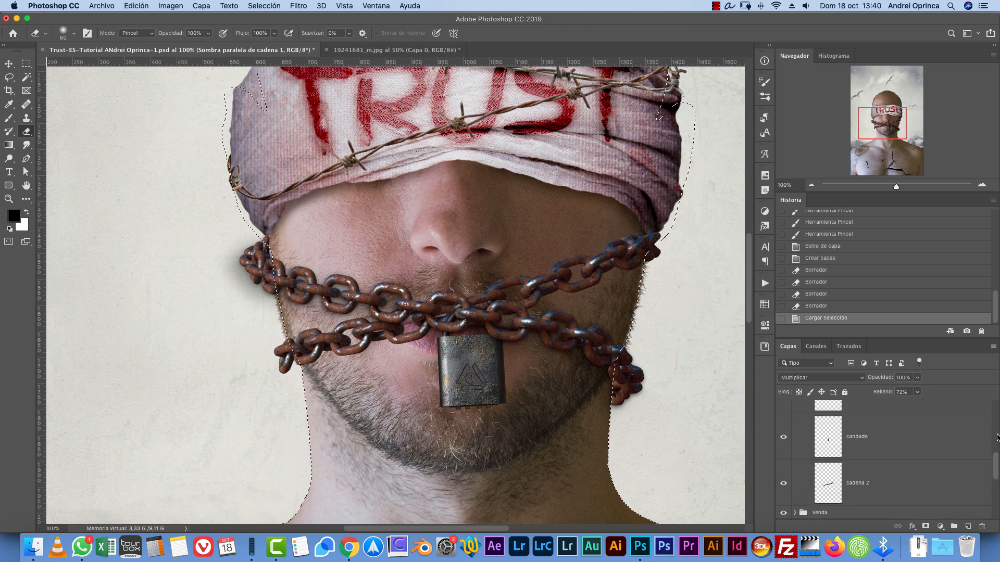
scroll(996, 438, "up", 2)
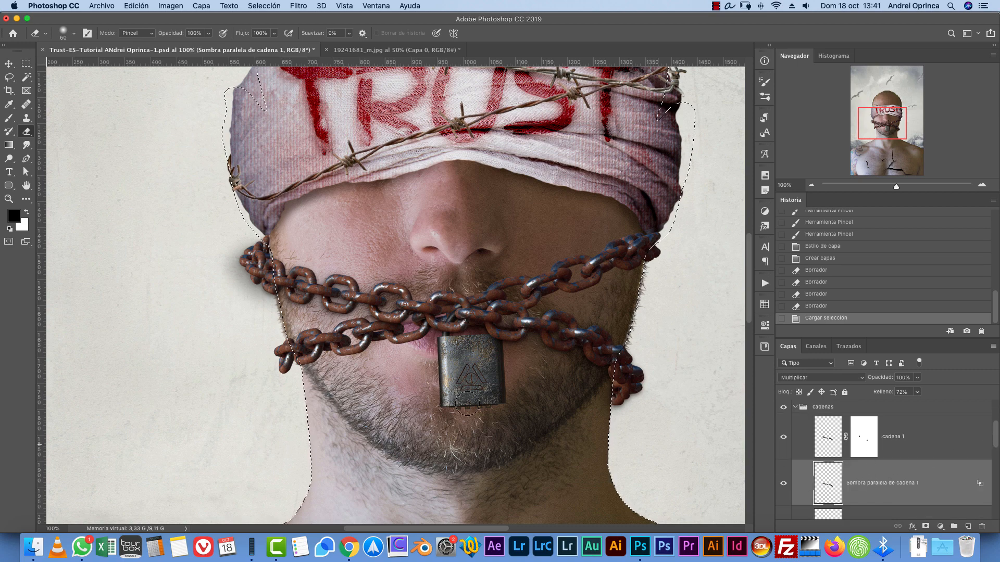
- Invert the selection, erase the spilled shadow outside the face on both cadena 1 shadow layers, and deselect
key("]")
mouse_move(245, 253)
left_mouse_down()
mouse_move(239, 272)
mouse_move(257, 296)
left_mouse_up()
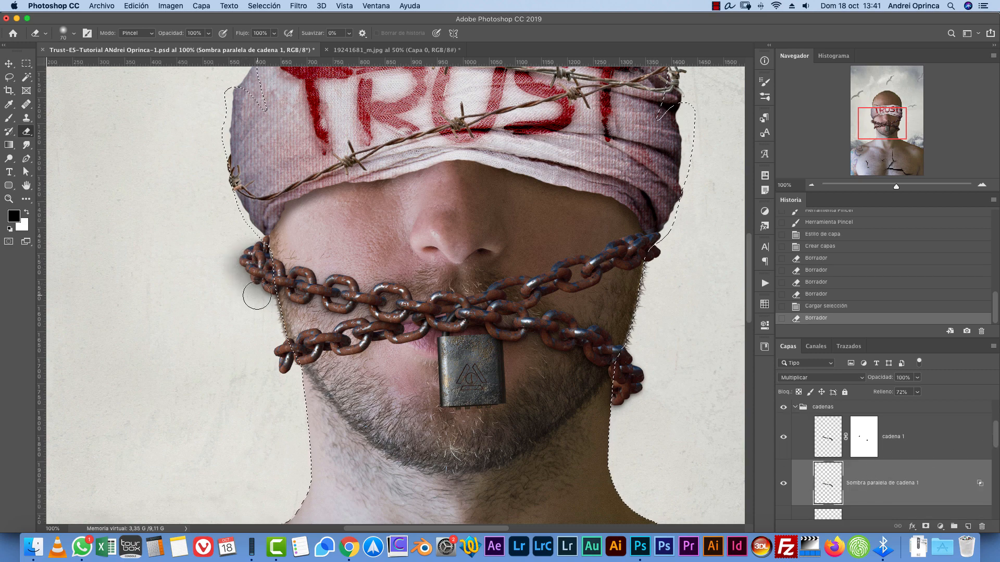
key("shift+super+i")
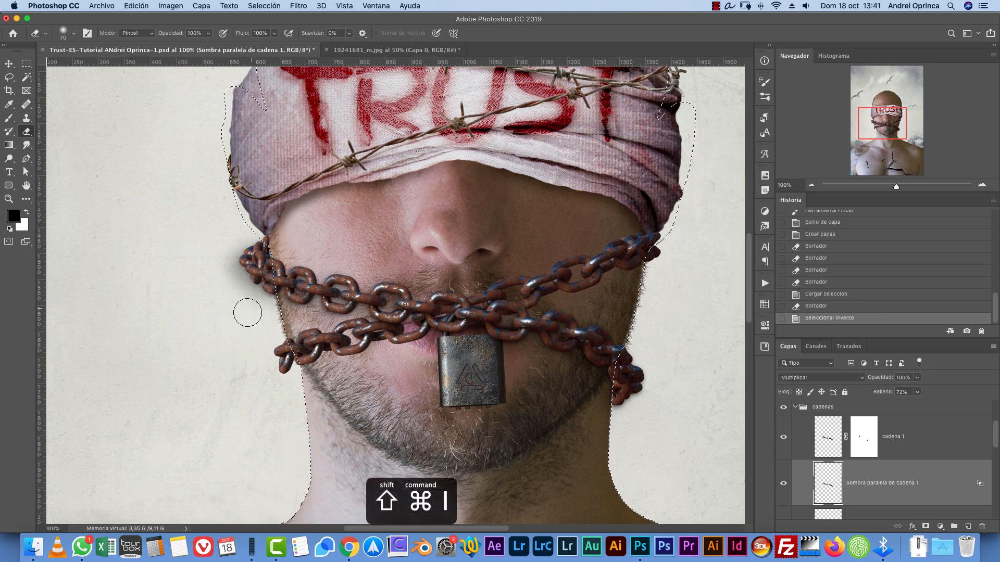
left_click_drag(244, 249, 269, 317)
mouse_move(279, 250)
left_mouse_down()
mouse_move(247, 264)
mouse_move(241, 242)
mouse_move(263, 299)
left_mouse_up()
left_click(876, 512)
key("super+d")
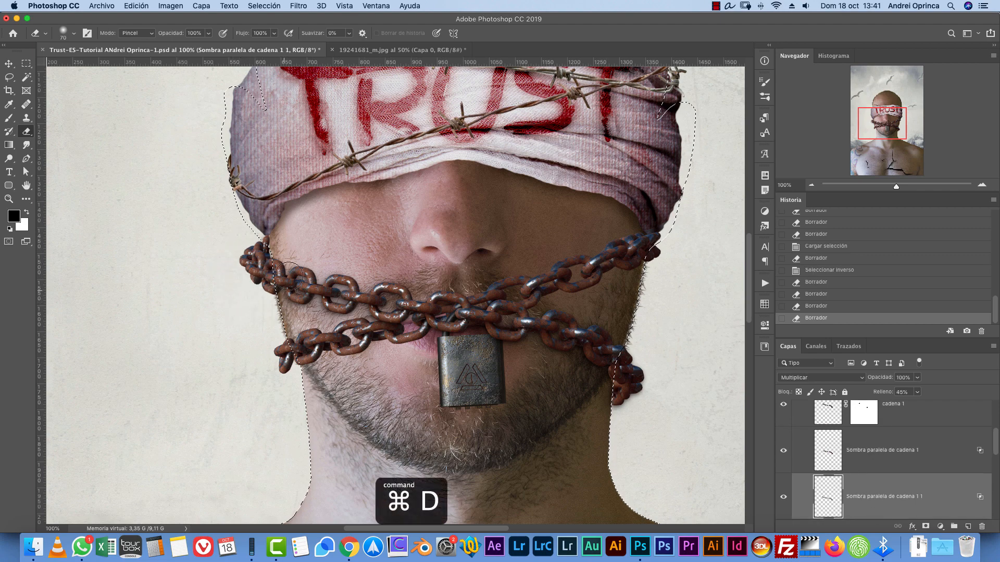
- Clean up the leftover shadow beside the chain ends, using a smaller 30 px eraser on the cadena 2 shadow layer
left_click_drag(252, 232, 259, 239)
left_click(840, 434)
key("bracketleft")
key("bracketleft")
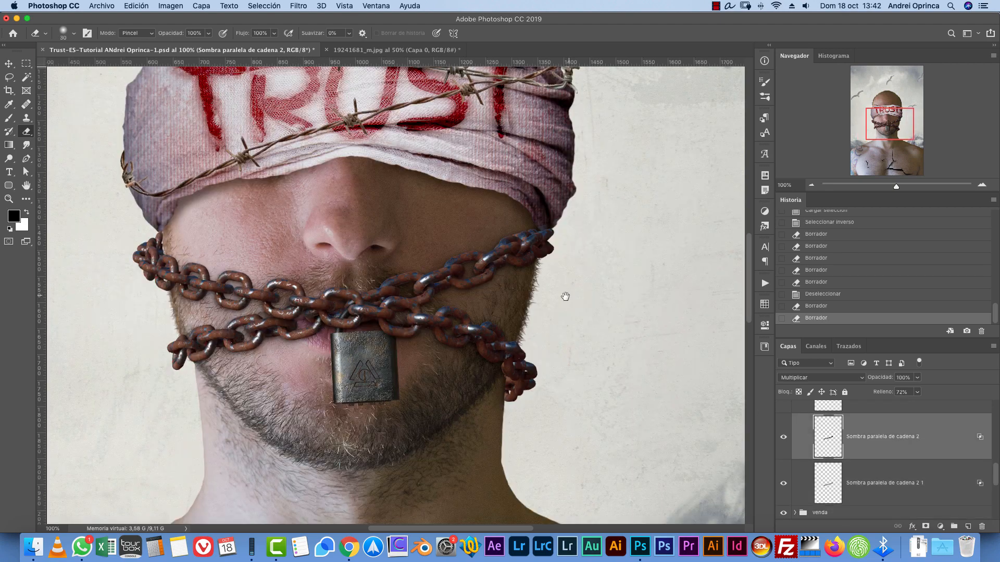
- Select the padlock's candado layer and enable only the second drop shadow in its layer style
mouse_move(565, 293)
left_mouse_down()
mouse_move(579, 362)
mouse_move(597, 377)
left_mouse_up()
key("v")
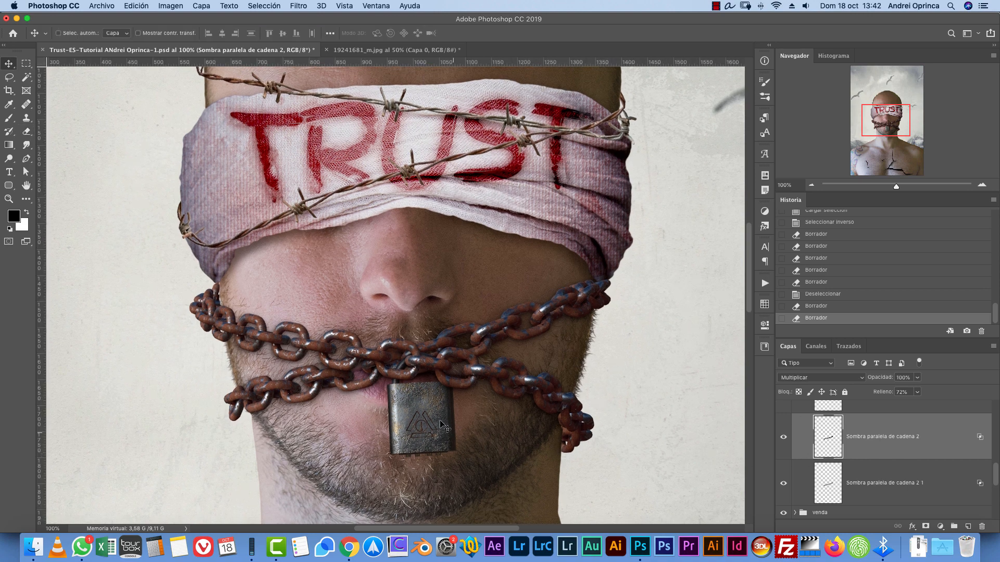
left_click(442, 425, "super")
double_click(921, 424)
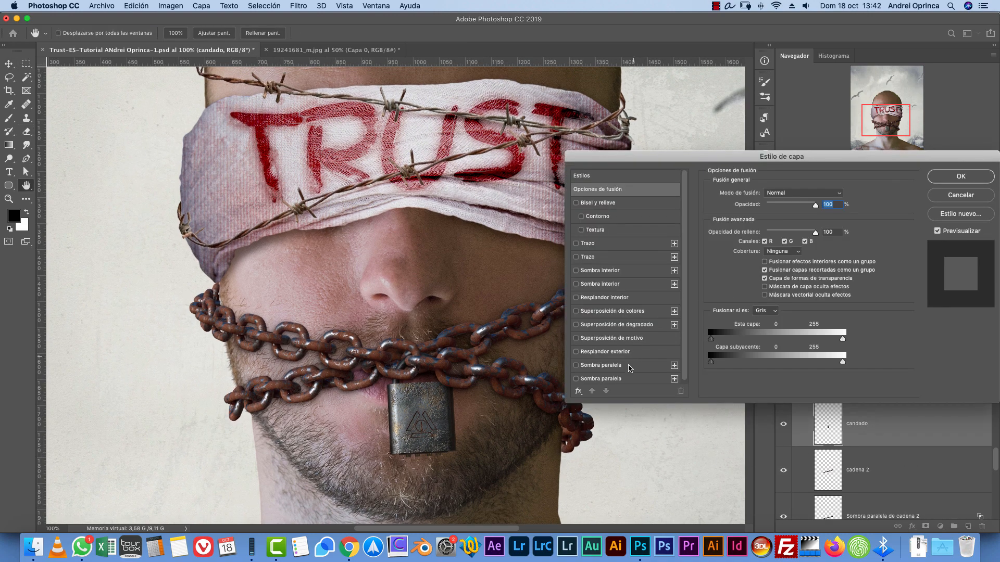
left_click(618, 366)
left_click(576, 365)
left_click(592, 380)
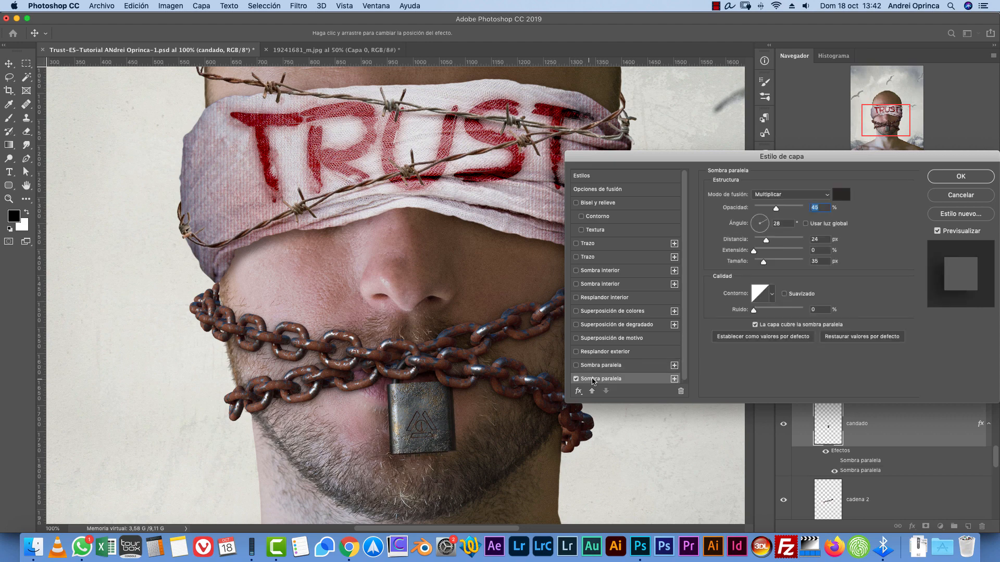
- Set the padlock shadow's distance to 9 px, spread to 5% and size to 46 px, and compare it on and off
scroll(687, 366, "down", 1)
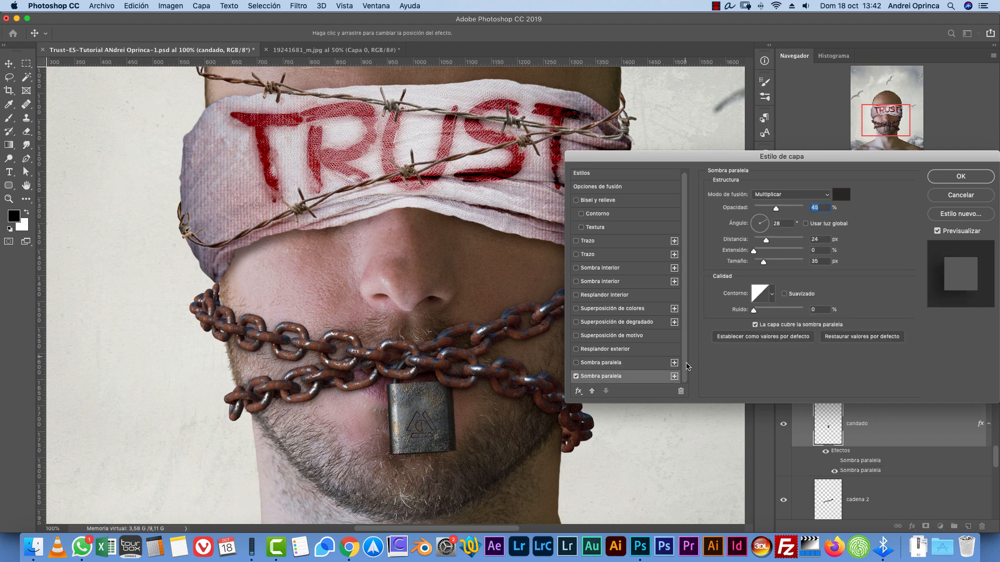
mouse_move(753, 251)
left_mouse_down()
mouse_move(765, 261)
mouse_move(758, 242)
left_mouse_up()
left_click(577, 376)
left_click(576, 376)
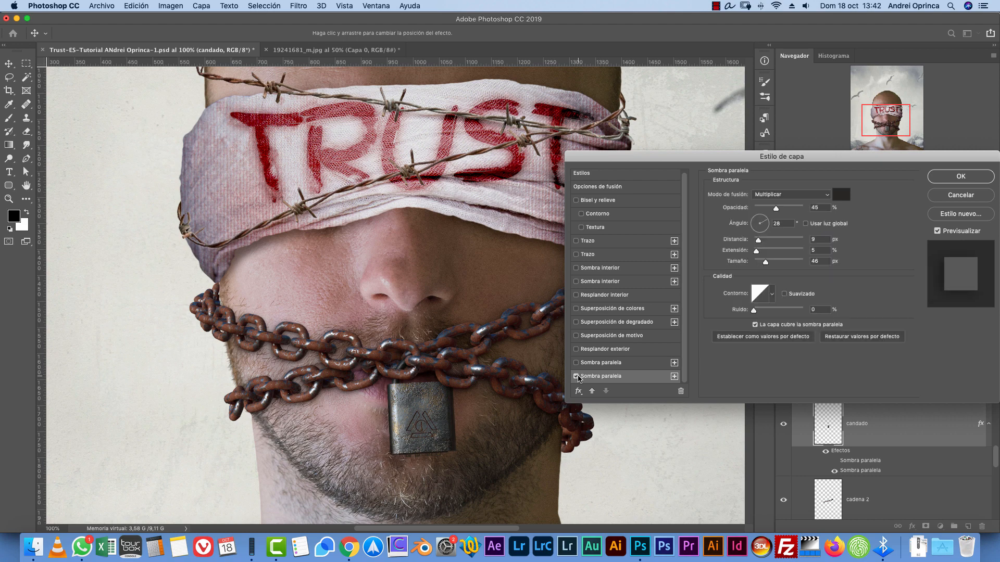
- Add a gradient overlay to the padlock using the Negro, blanco preset at a 165° angle
left_click(630, 321)
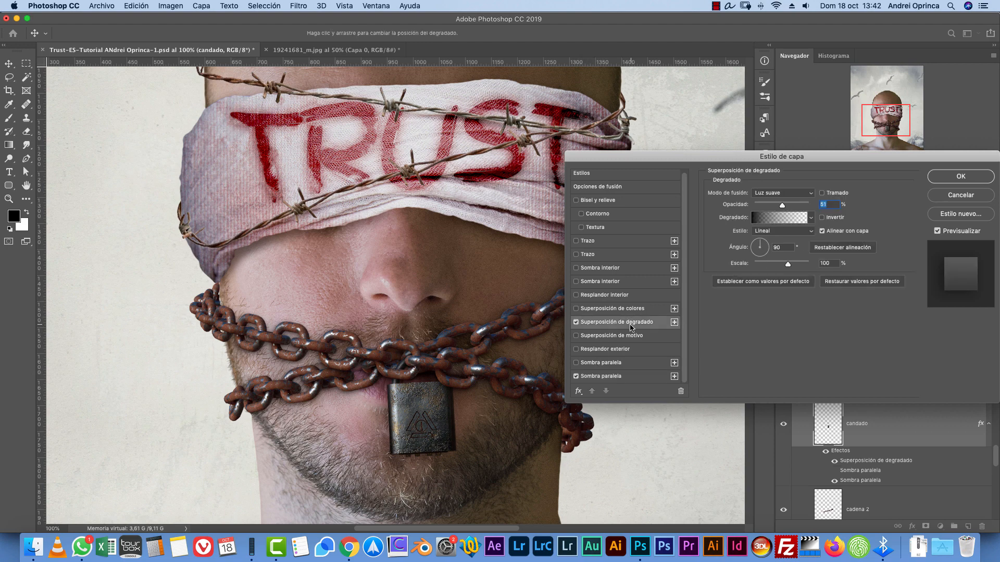
left_click(780, 221)
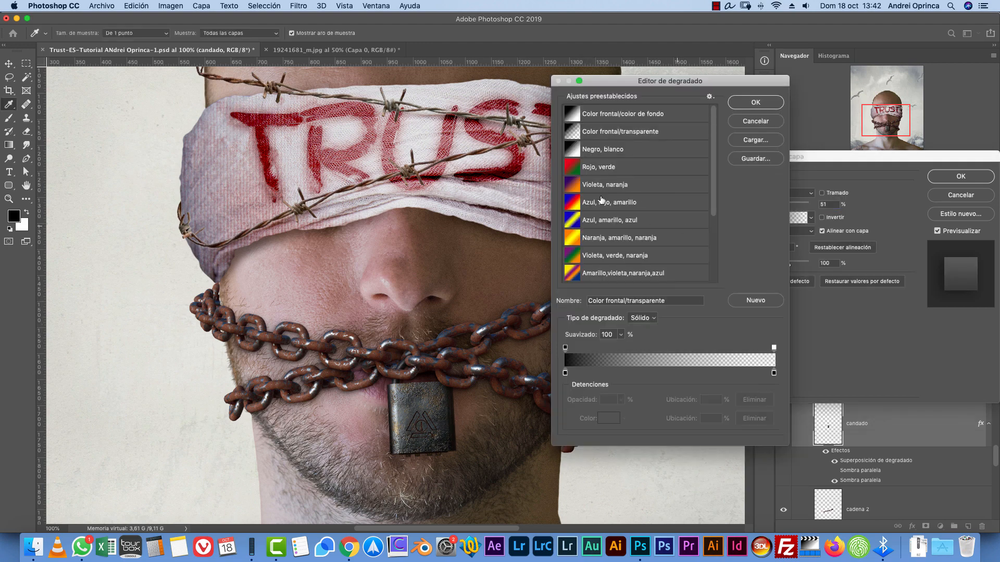
left_click(602, 149)
left_click(756, 104)
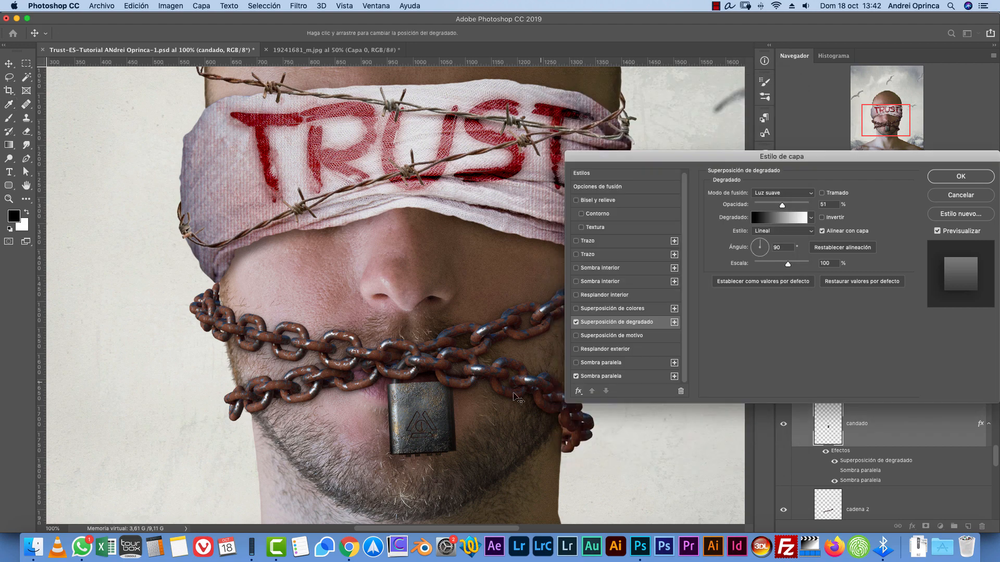
left_click_drag(765, 248, 755, 245)
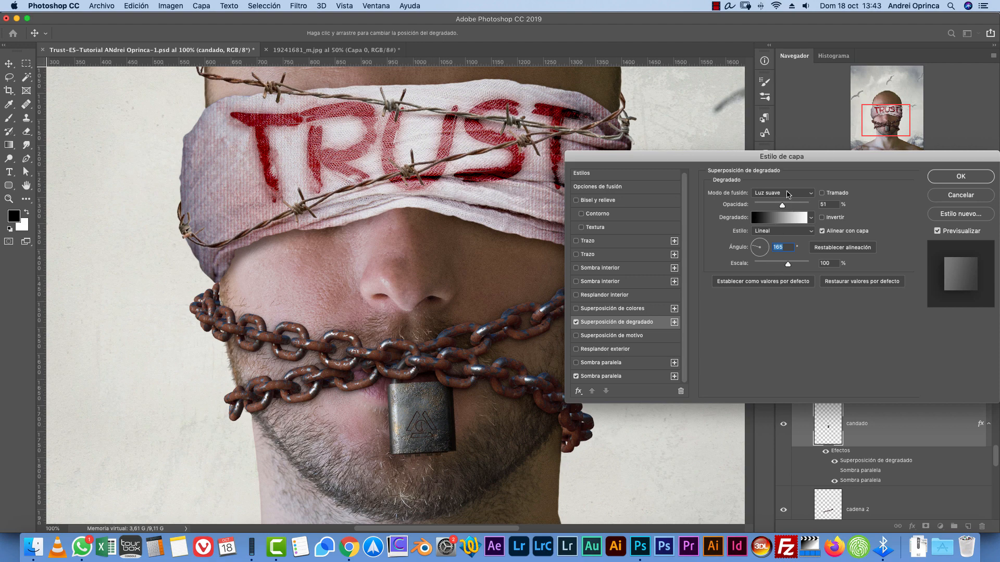
- Set the gradient overlay's blend mode to Multiplicar and opacity to 27%, compare it on and off, and apply the style
left_click(787, 193)
left_click(784, 102)
left_click_drag(782, 205, 769, 205)
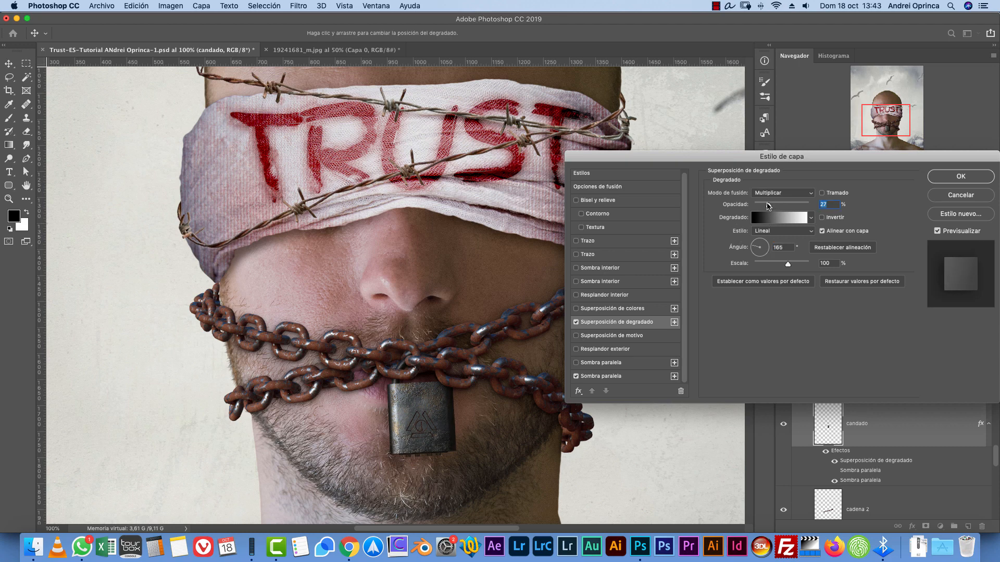
left_click(576, 322)
left_click(576, 322)
left_click(946, 182)
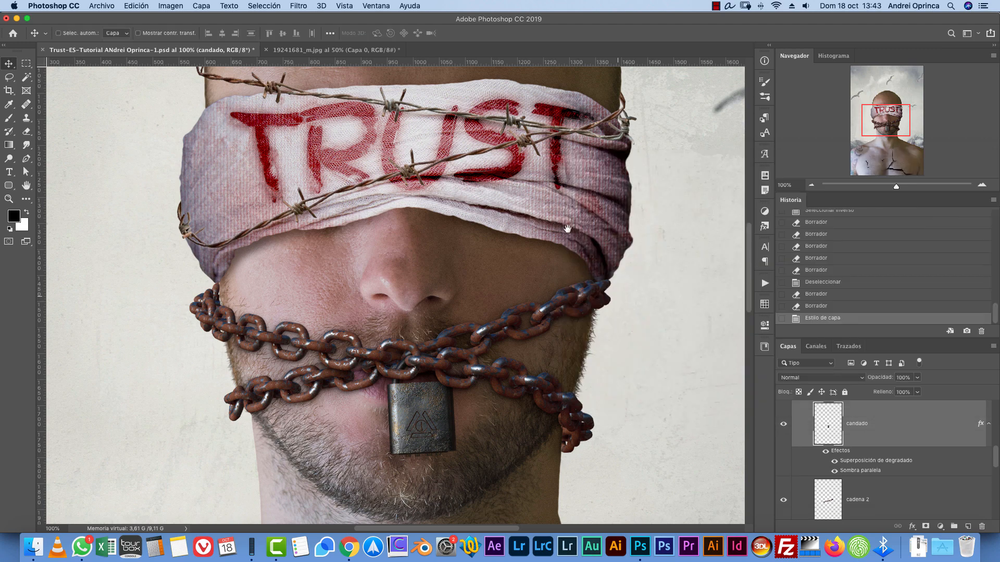
- Add a drop shadow to the barbed wire layer Capa 4 with 77% opacity, a 90° angle and 7 px distance
left_click_drag(566, 226, 553, 373)
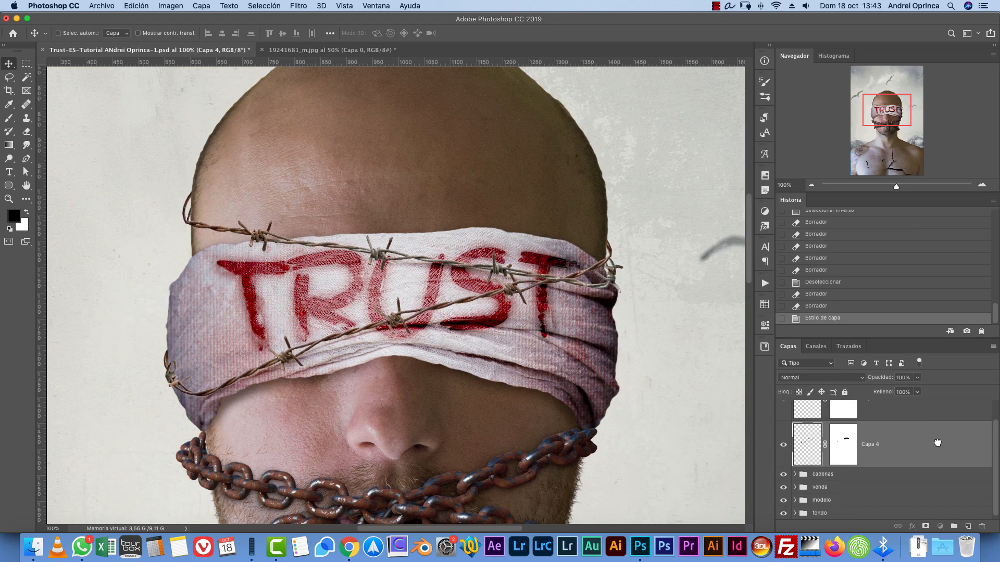
double_click(942, 448)
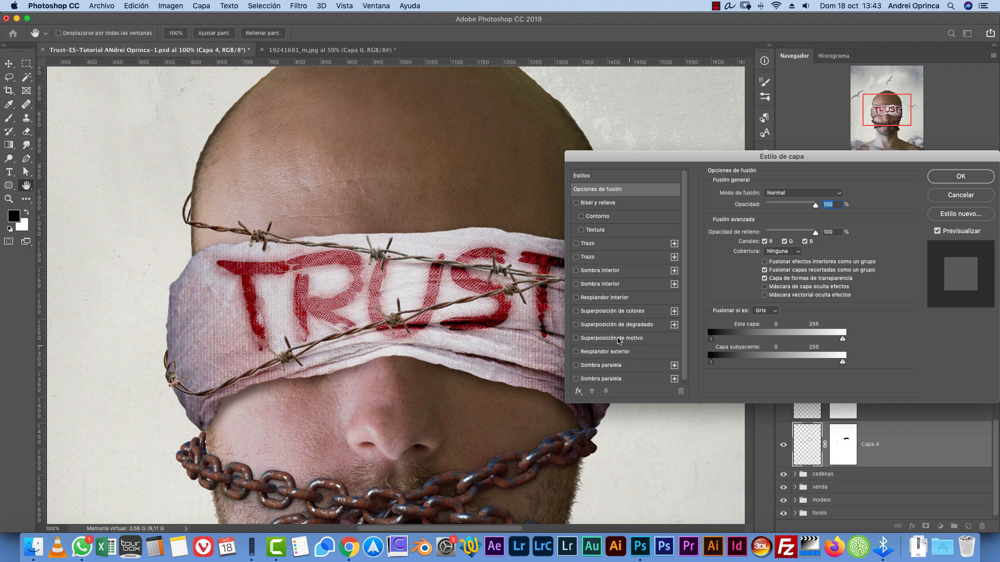
left_click(598, 369)
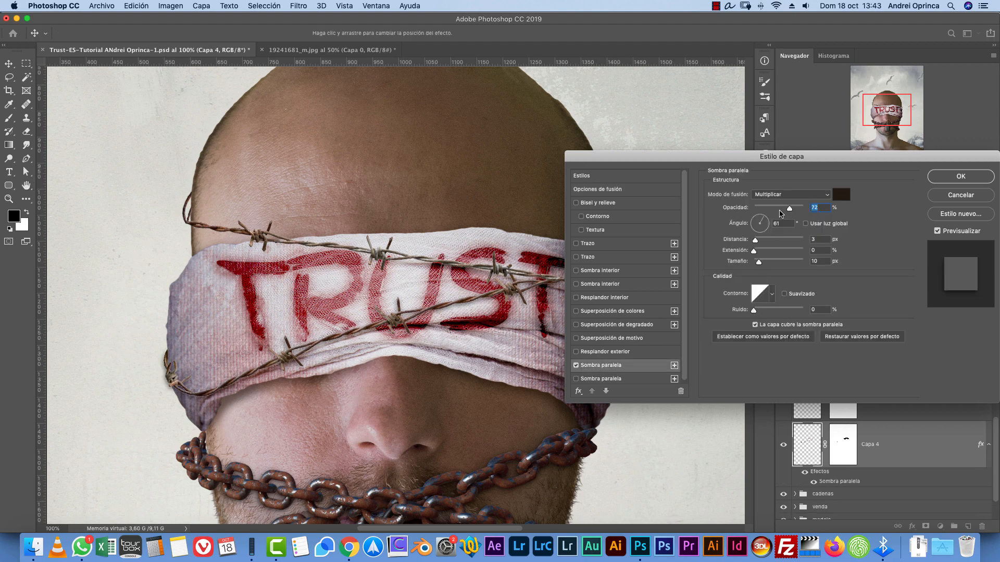
left_click_drag(790, 209, 799, 210)
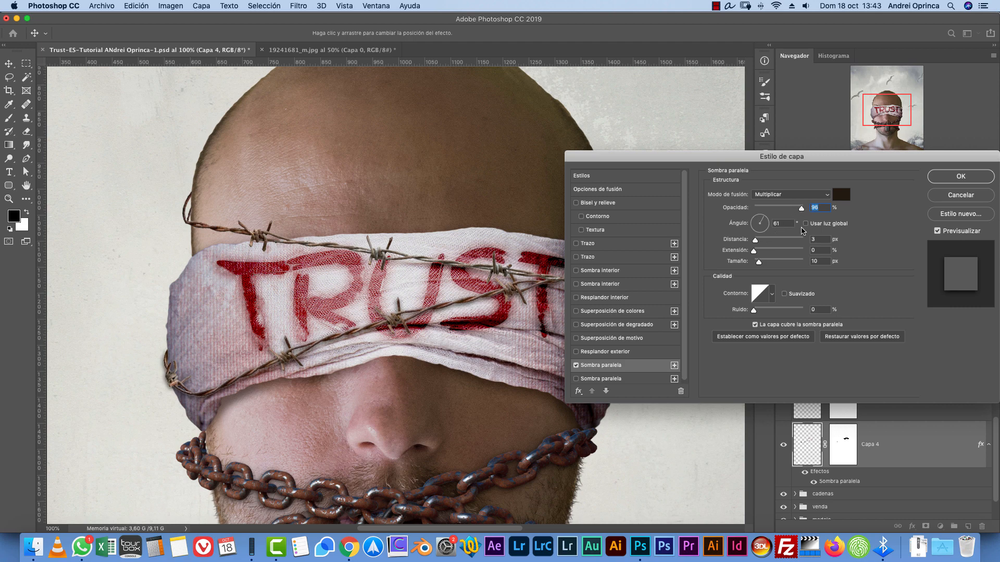
left_click_drag(756, 240, 760, 263)
left_click(792, 209)
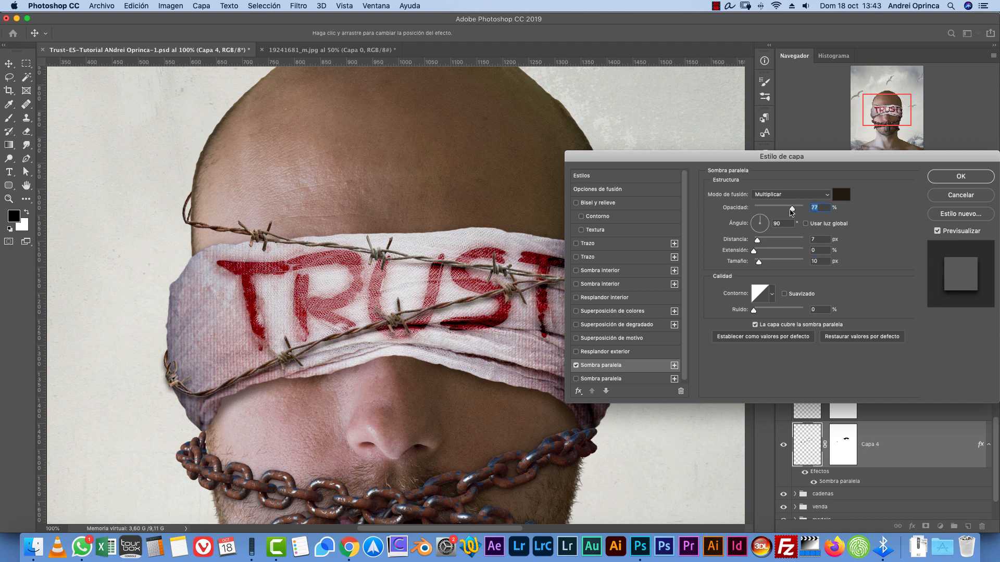
left_click(957, 178)
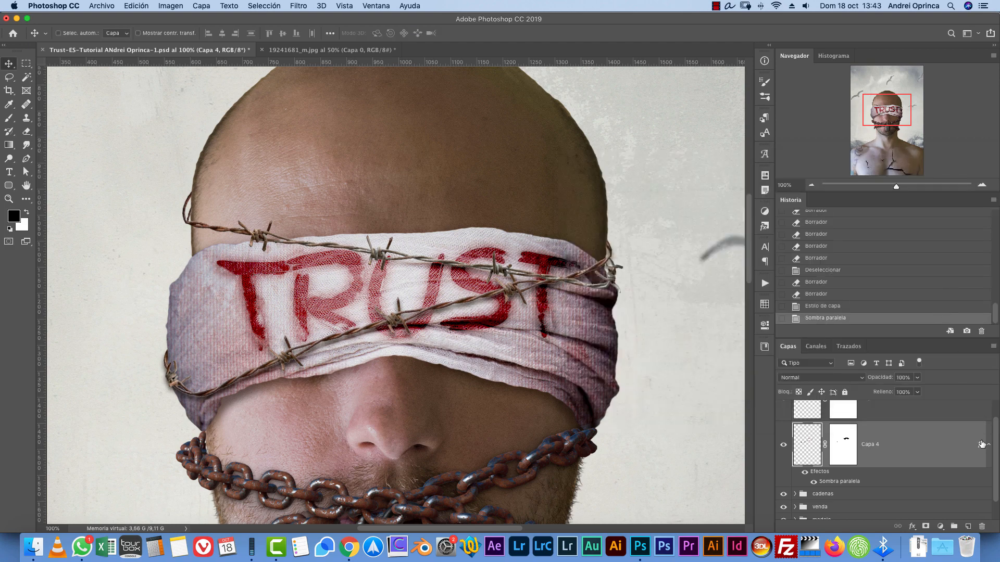
- Duplicate Capa 4's drop shadow effect onto the other barbed wire layer, Capa 5
left_click_drag(978, 414, 978, 414)
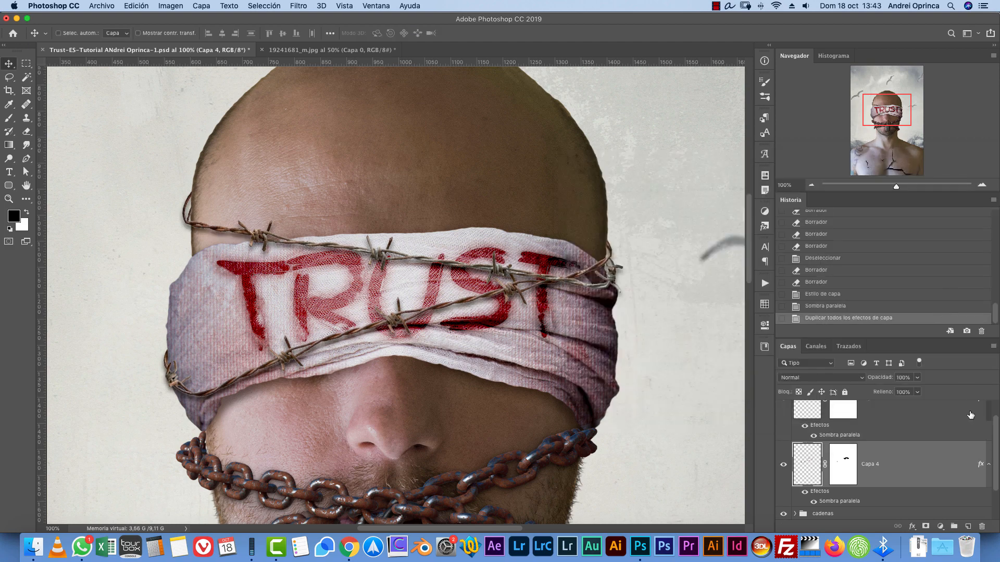
left_click_drag(570, 290, 616, 337)
key("super+r")
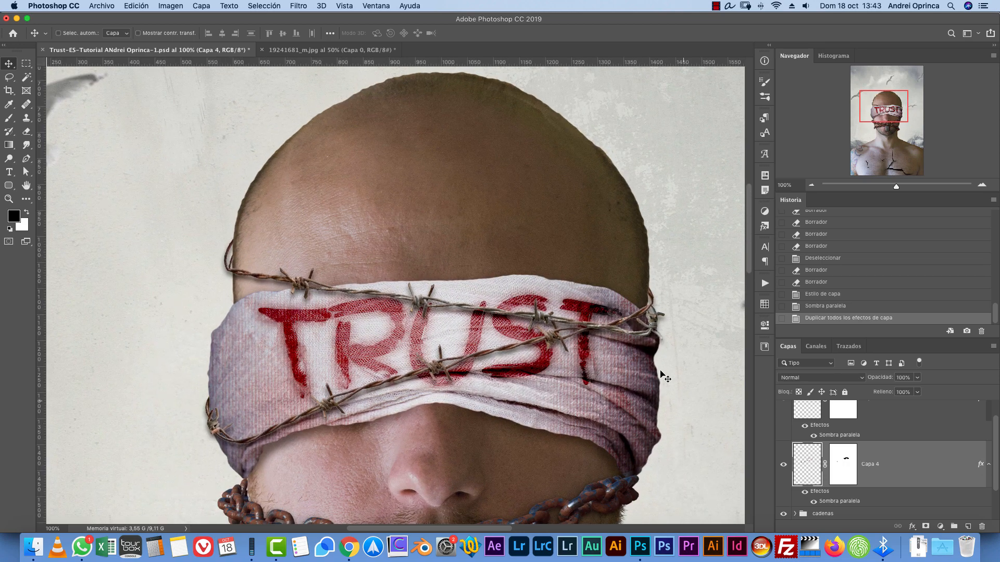
- Split Capa 4's drop shadow into its own layer and select that layer
right_click(980, 466)
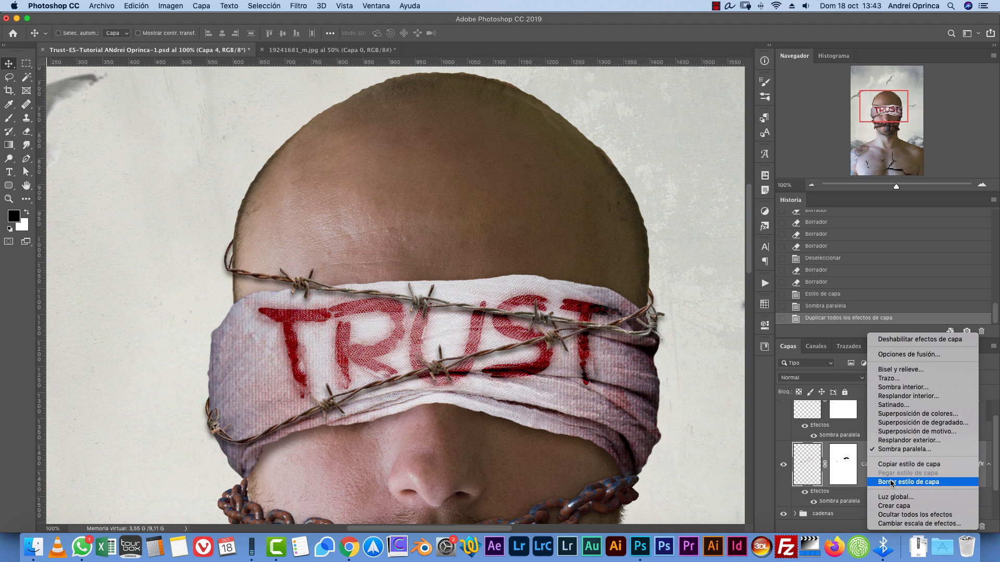
left_click(910, 509)
left_click(938, 494)
- Erase the parts of Capa 4's shadow that fall on the background beside the head and blindfold, comparing the shadow on and off
key("e")
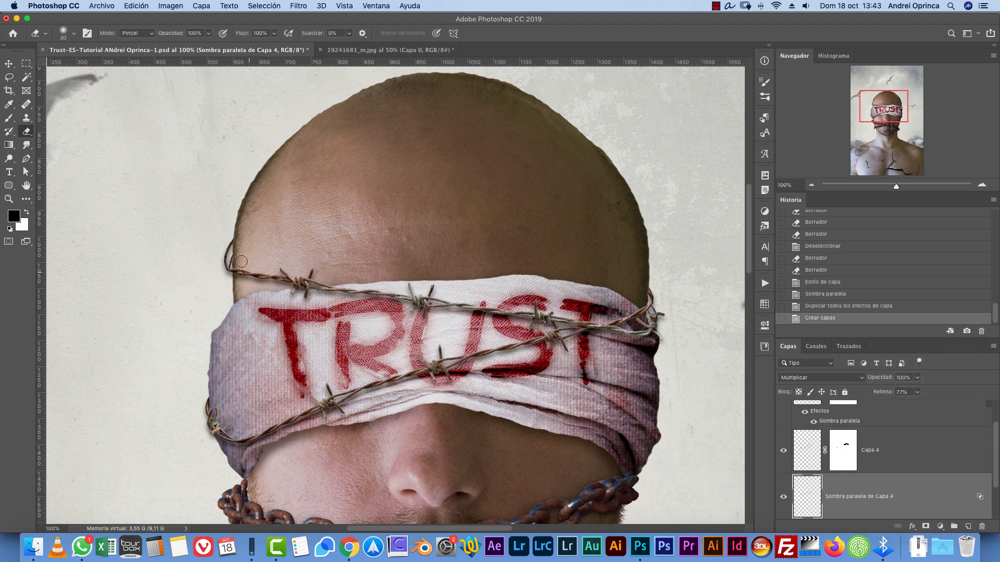
left_click(227, 274)
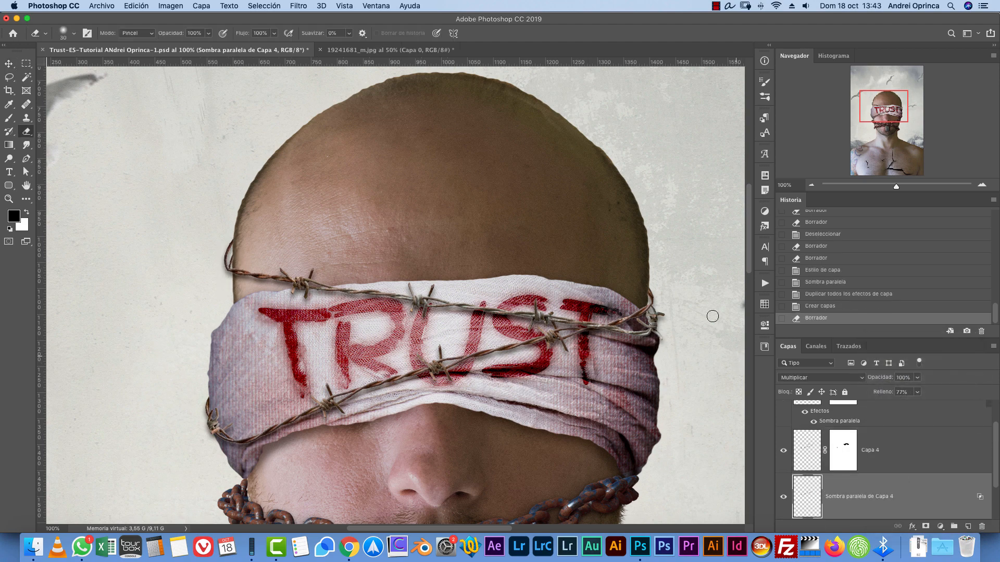
left_click(783, 497)
left_click(783, 497)
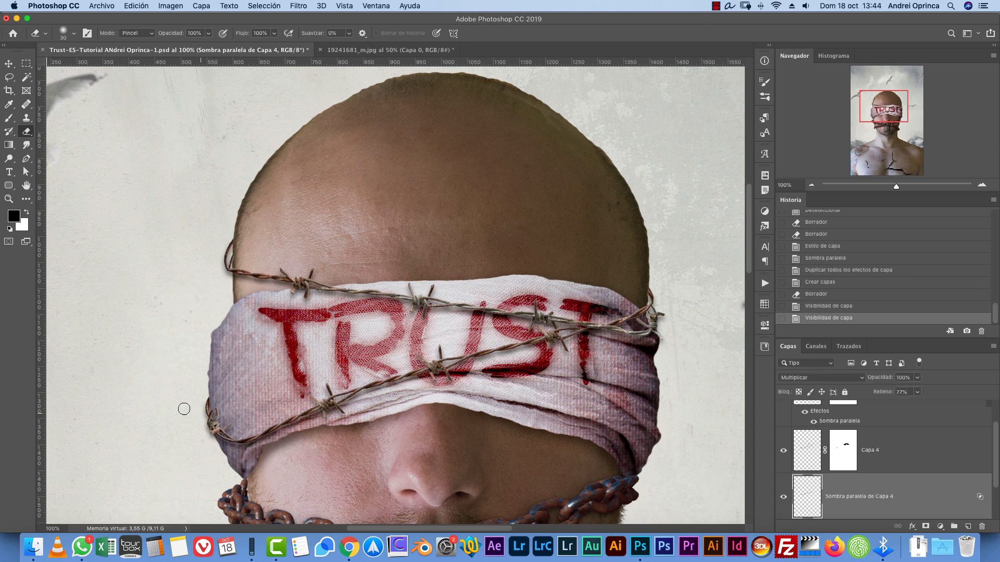
left_click(210, 449)
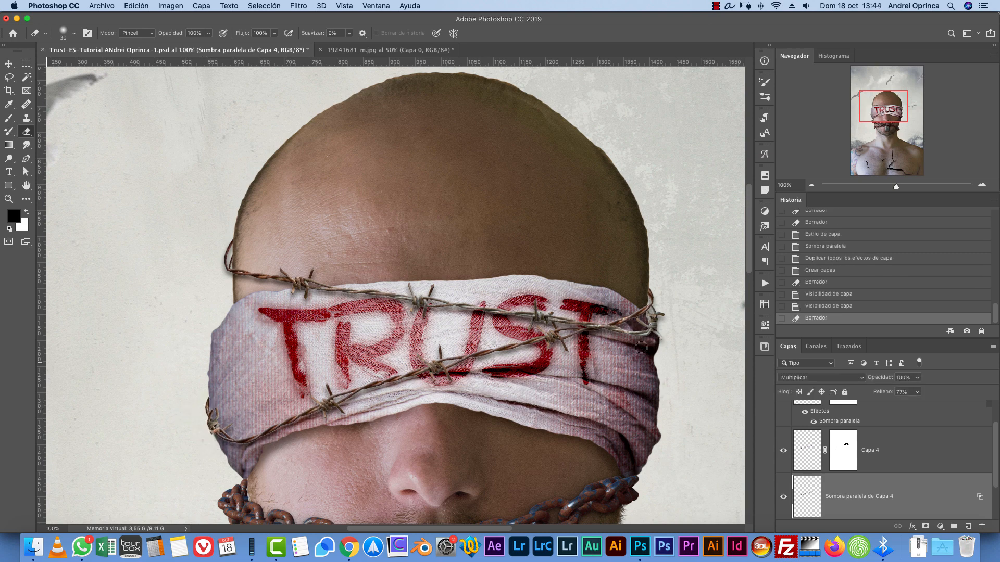
left_click(783, 496)
left_click(783, 497)
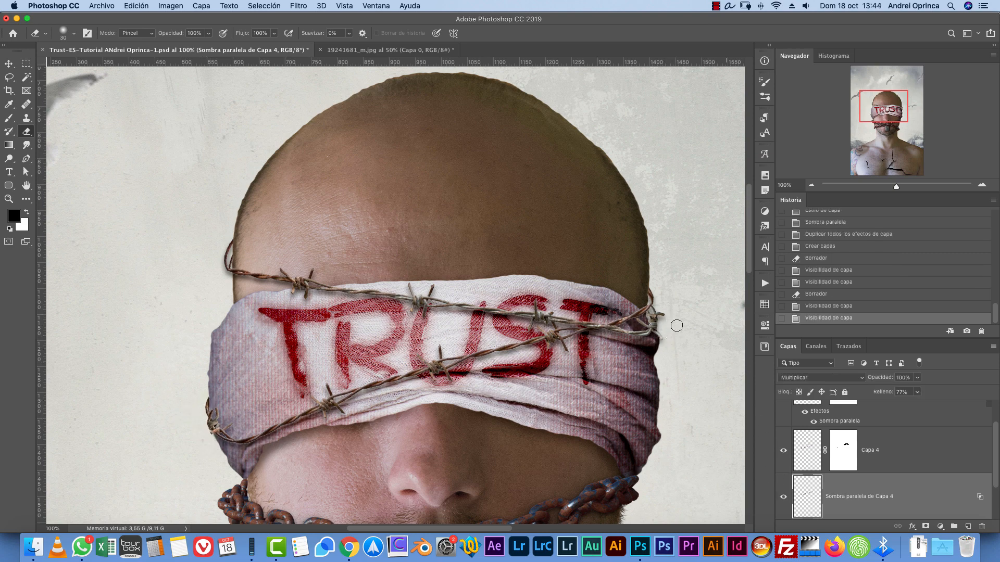
left_click(661, 311)
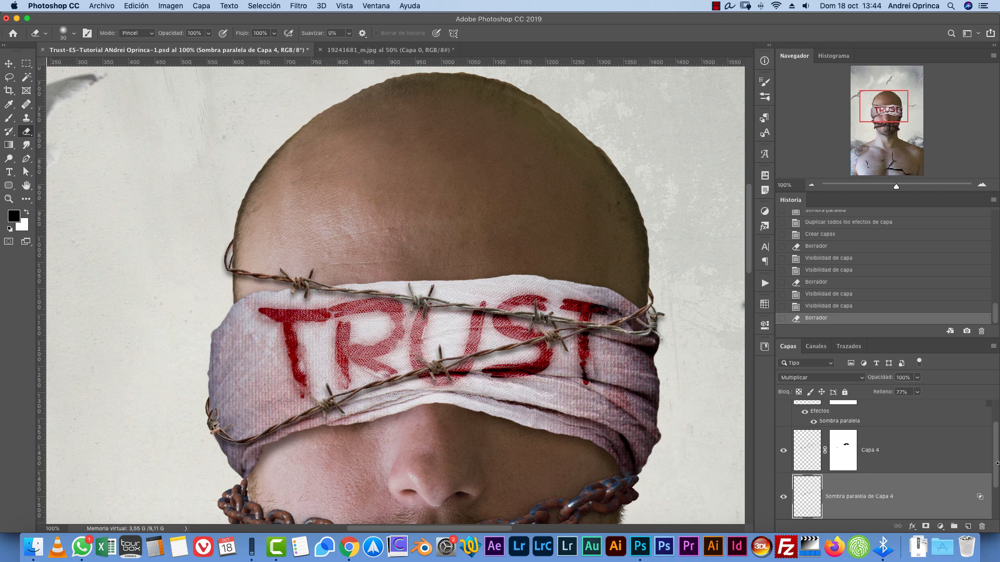
- Postpone the system update reminder until tomorrow
scroll(990, 432, "up", 2)
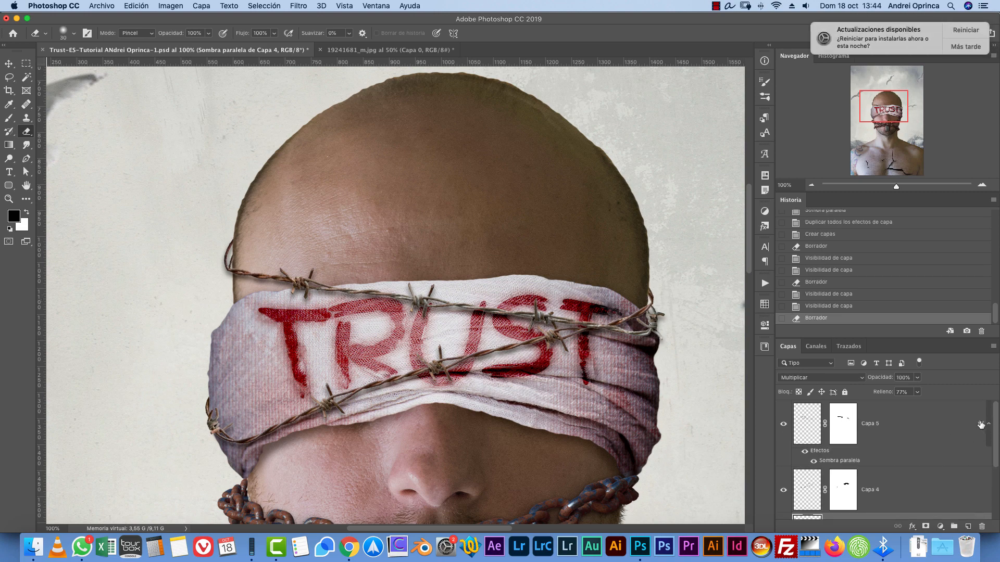
left_click(974, 49)
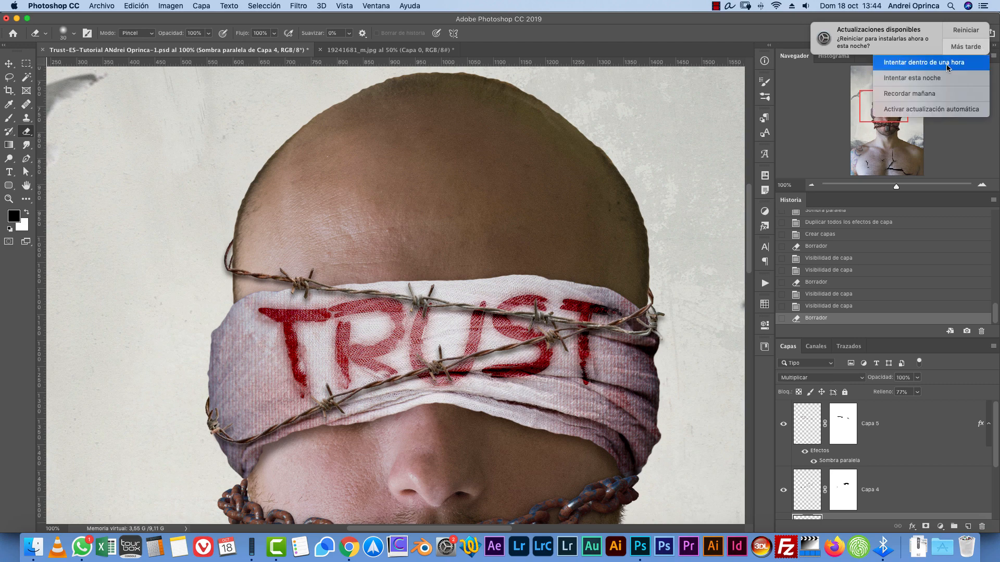
left_click(958, 91)
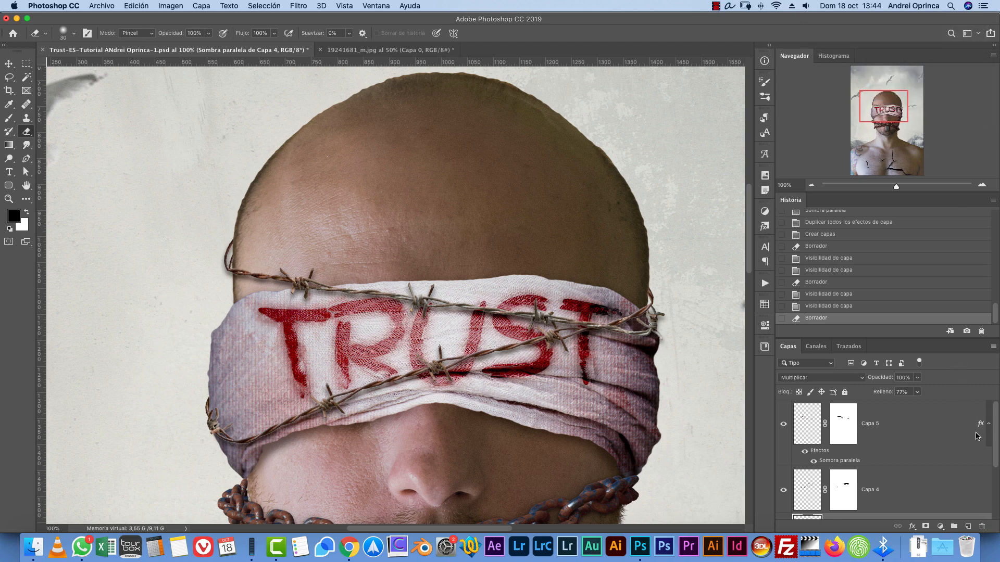
right_click(976, 436)
left_click(885, 470)
right_click(981, 424)
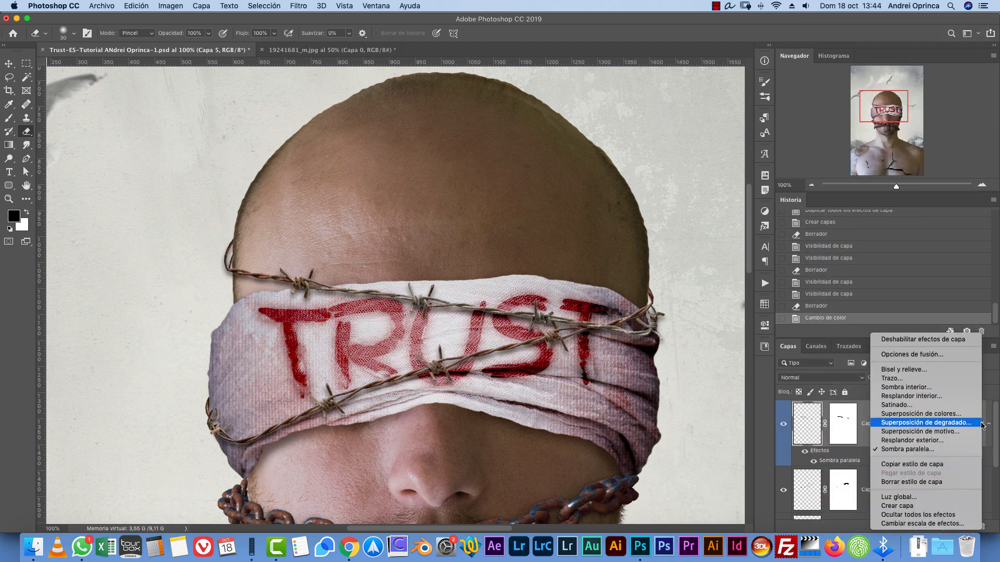
left_click(897, 506)
key("super+z")
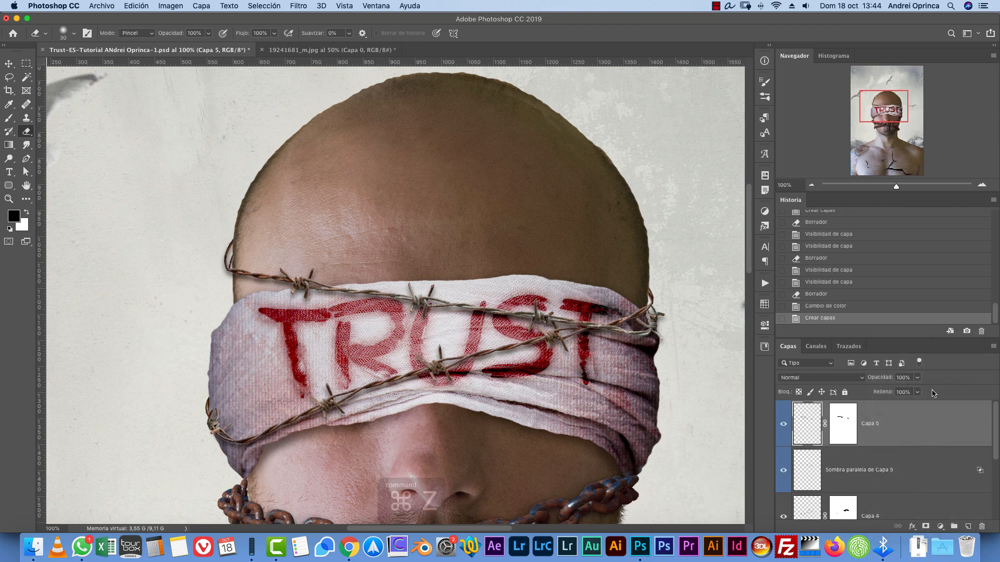
key("super+z")
- Split Capa 5's drop shadow into its own layer and erase the parts spilling onto the background at both ends of the wire
right_click(980, 423)
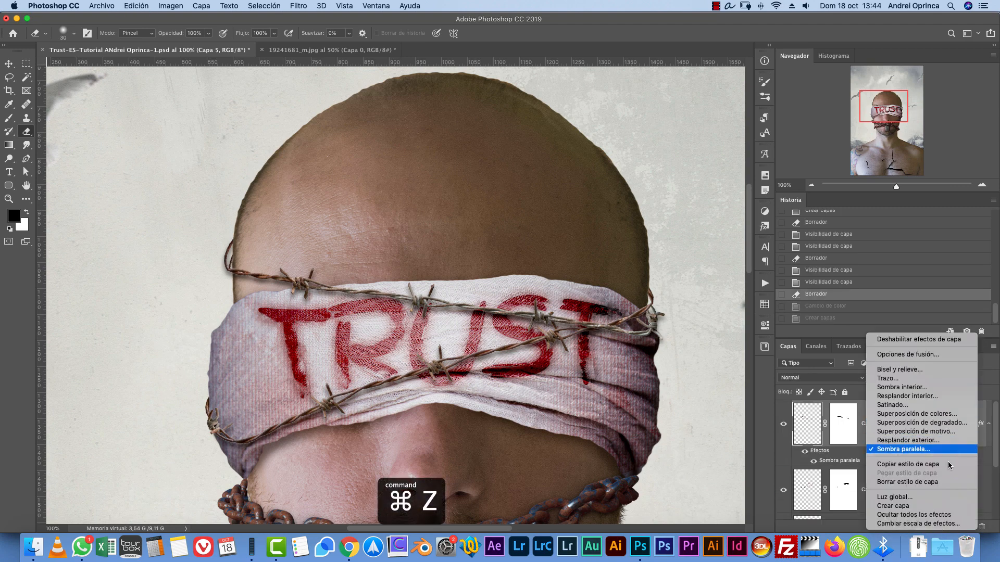
left_click(896, 505)
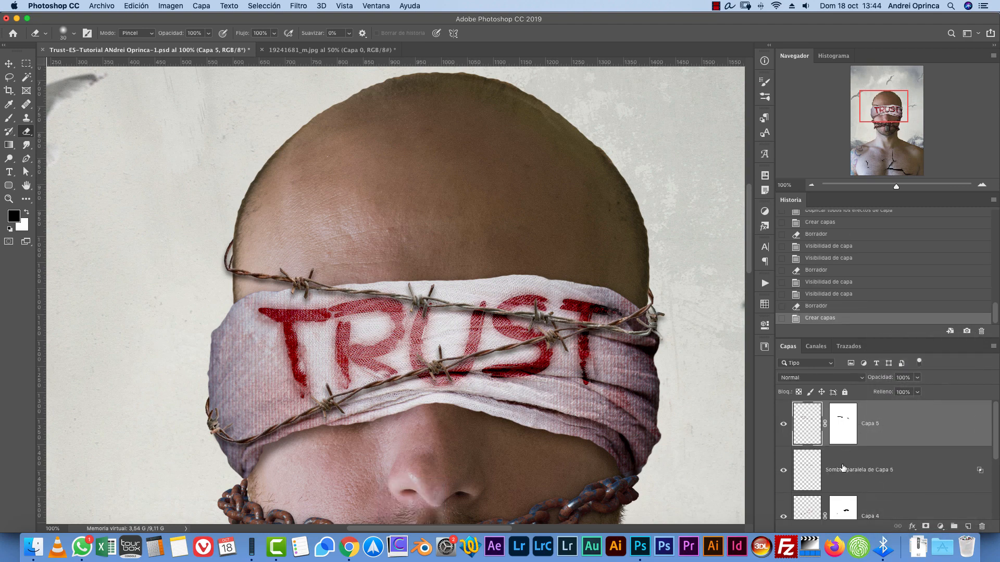
key("alt+bracketleft")
mouse_move(225, 247)
left_mouse_down()
mouse_move(226, 274)
mouse_move(223, 264)
left_mouse_up()
left_click_drag(657, 327, 660, 352)
- Compare the whole montage with the finished reference image Trust-Final-Hi-Res.psd
left_click_drag(628, 404, 636, 317)
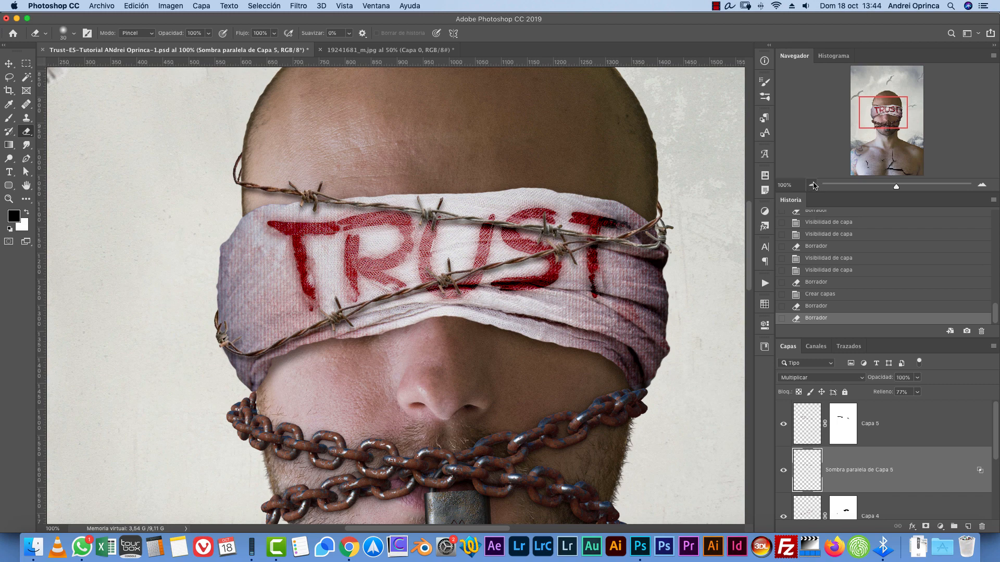
left_click(811, 185)
left_click(811, 184)
left_click(811, 185)
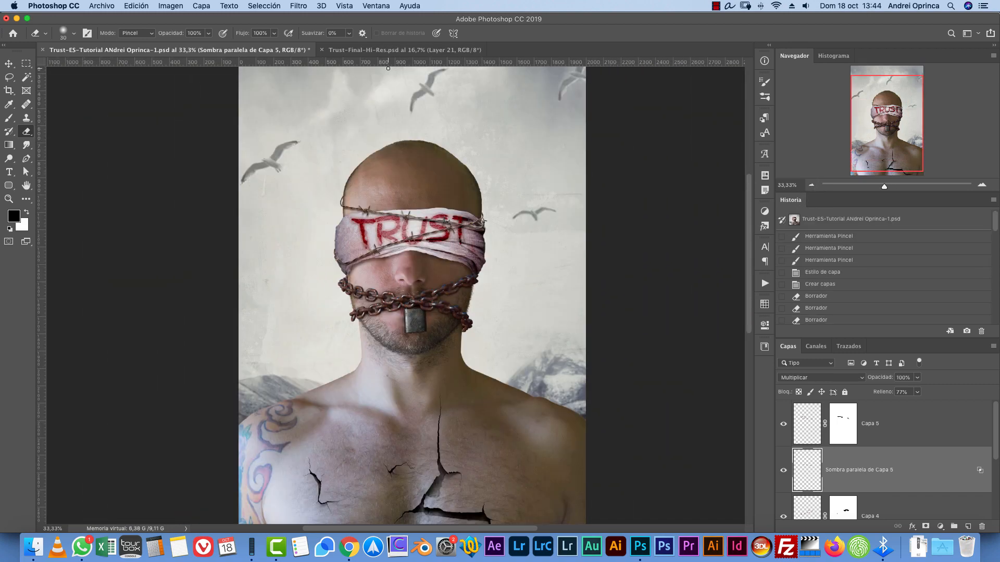
left_click(374, 52)
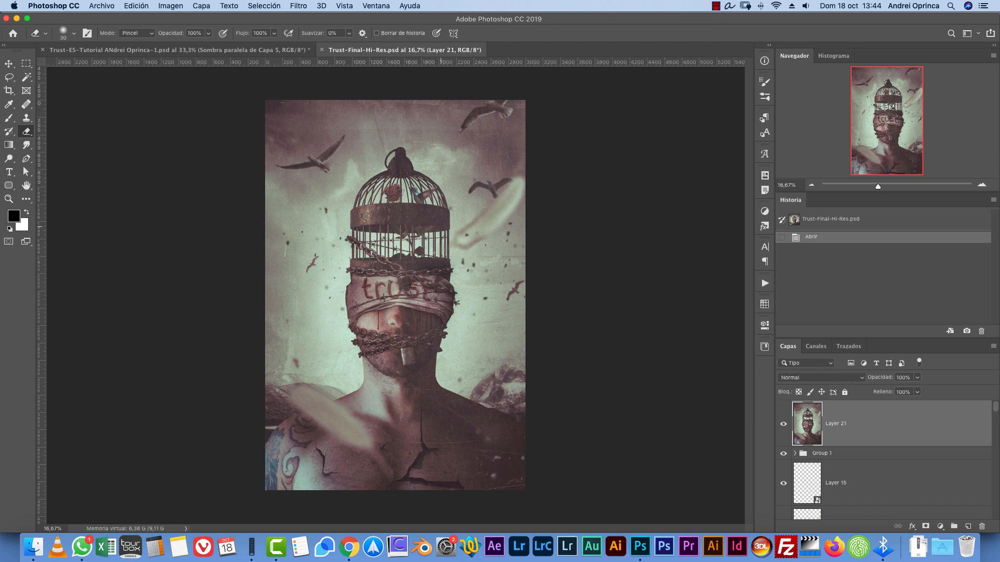
left_click(982, 186)
scroll(458, 279, "up", 3)
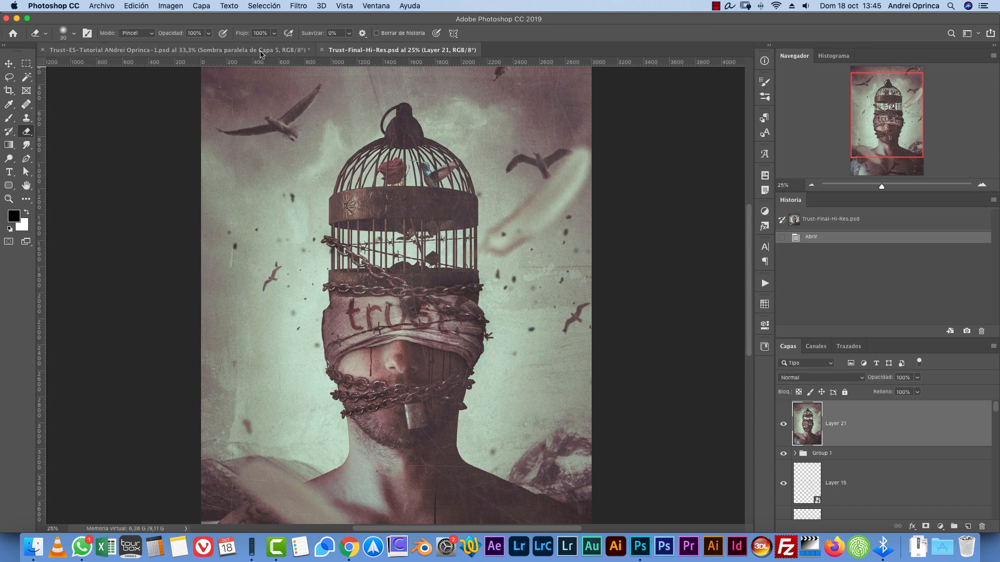
left_click(182, 50)
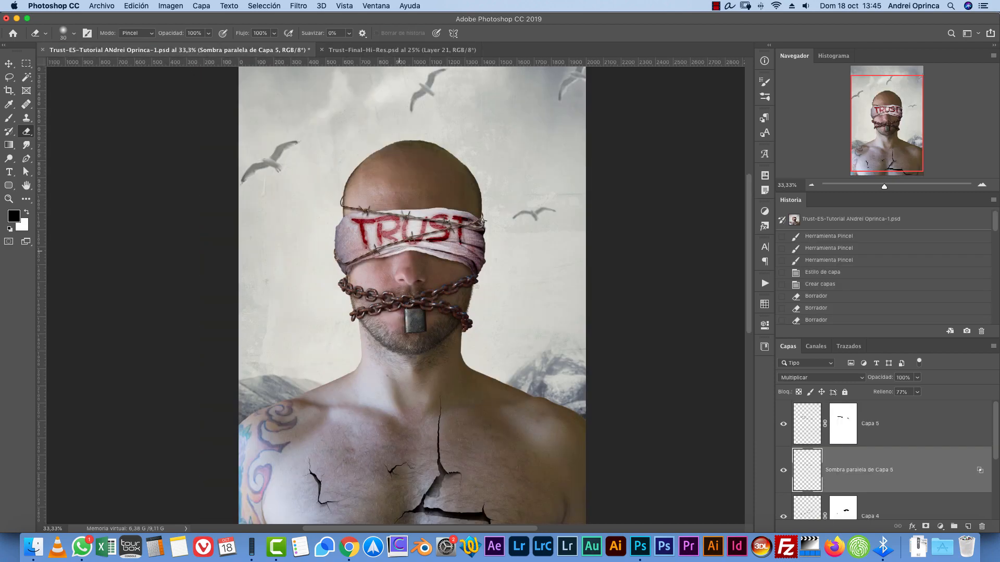
- Create a new empty layer directly above the Sombra paralela de Capa 4 layer
scroll(991, 452, "down", 5)
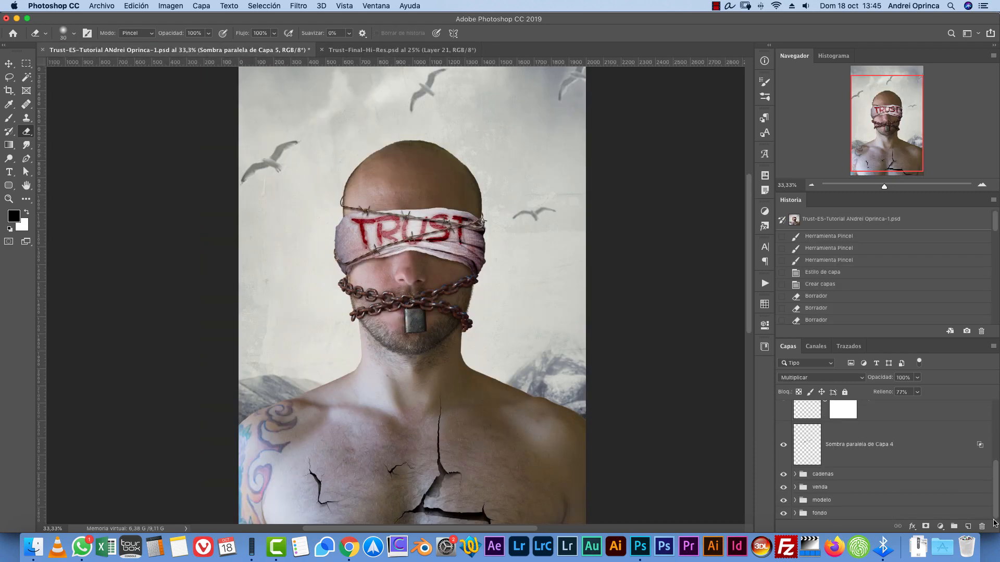
left_click(917, 458)
left_click(968, 526)
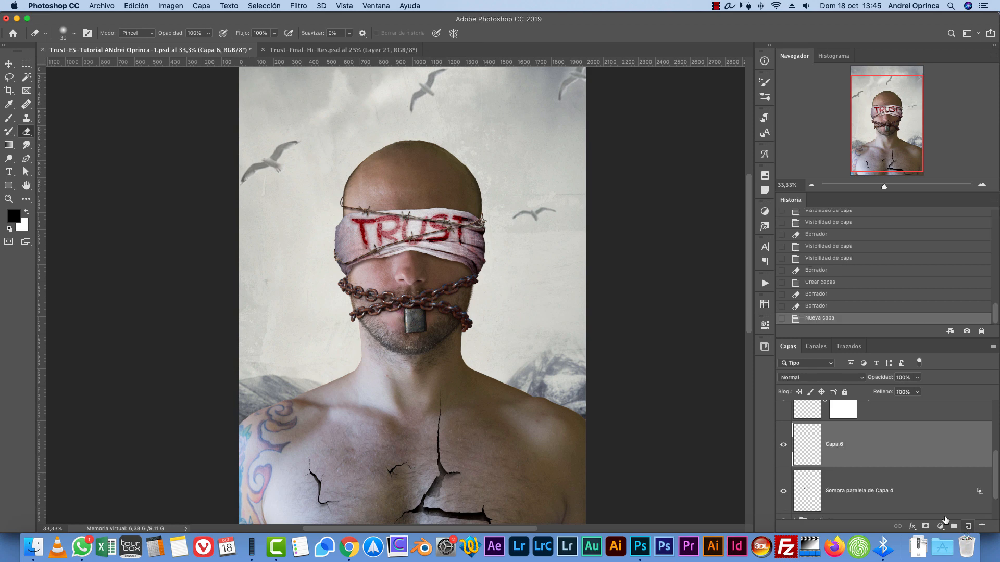
- Select the Brush tool and load the Dust Scattered brush at 700 px
key("b")
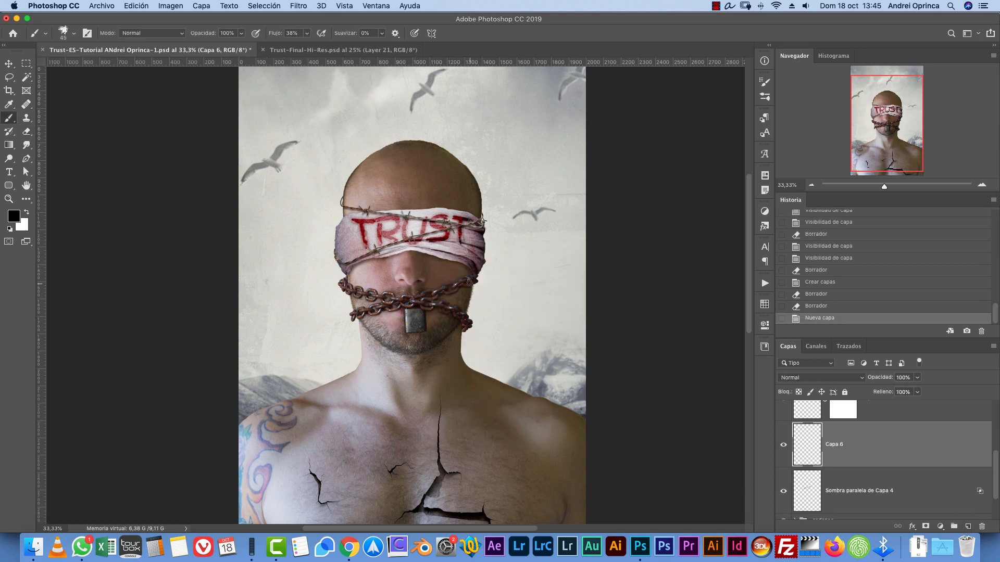
right_click(470, 289)
double_click(507, 376)
right_click(432, 297)
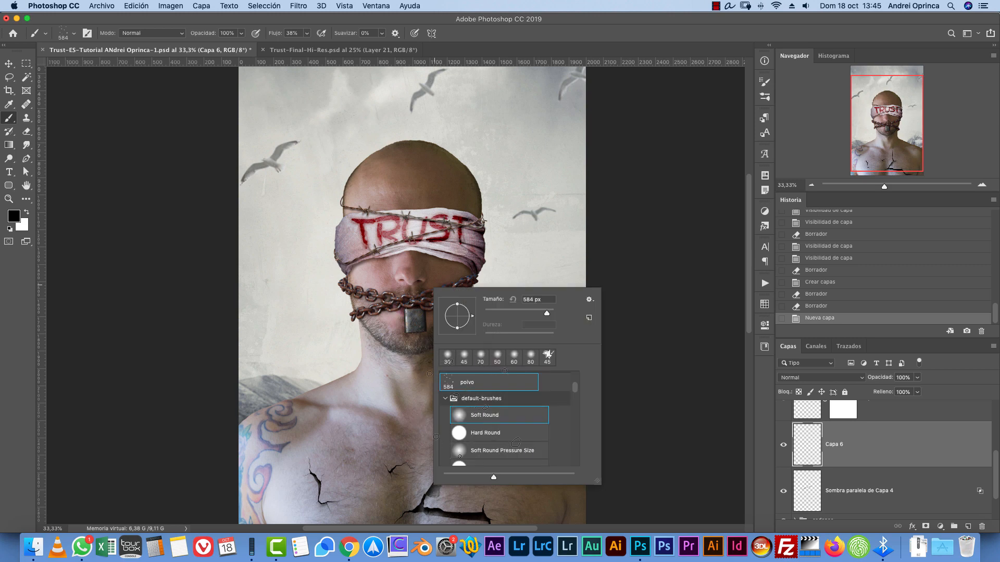
left_click(446, 400)
scroll(577, 401, "down", 5)
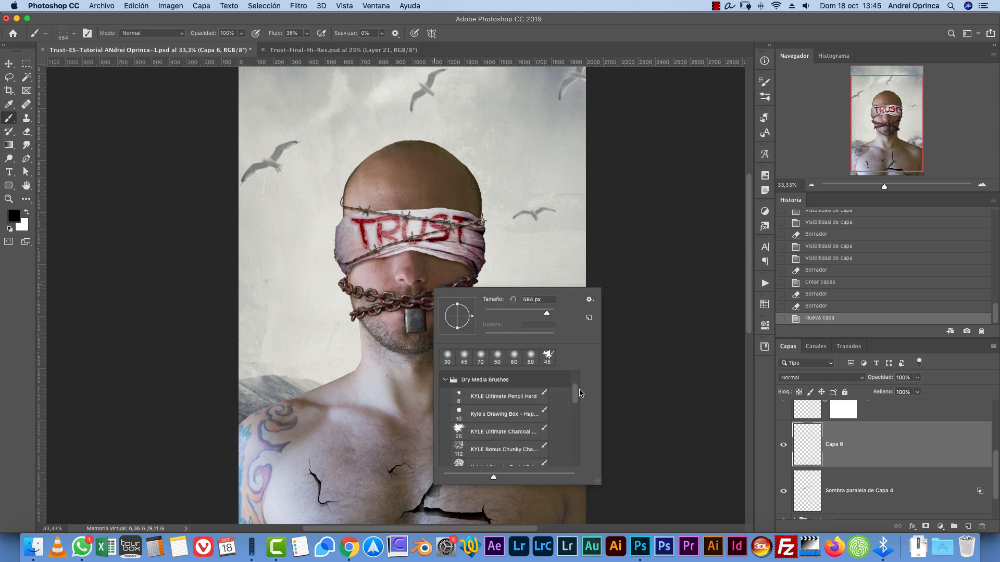
scroll(576, 392, "down", 1)
scroll(572, 400, "up", 3)
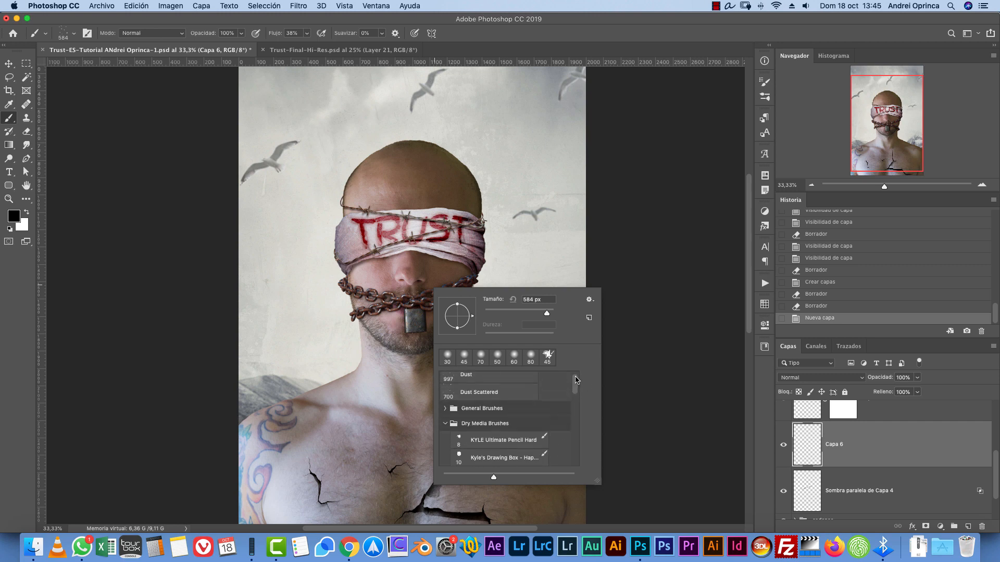
left_click(445, 430)
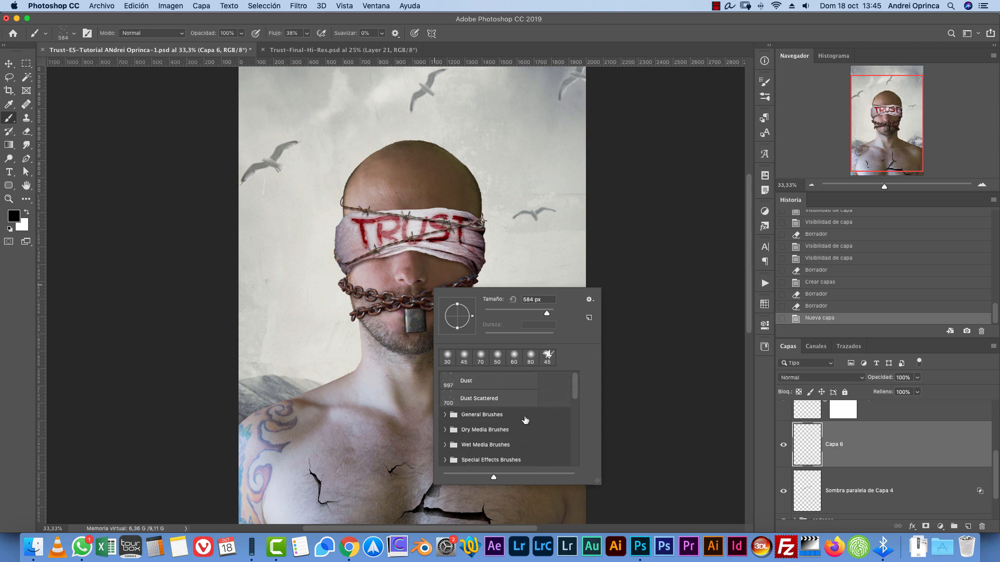
left_click(466, 399)
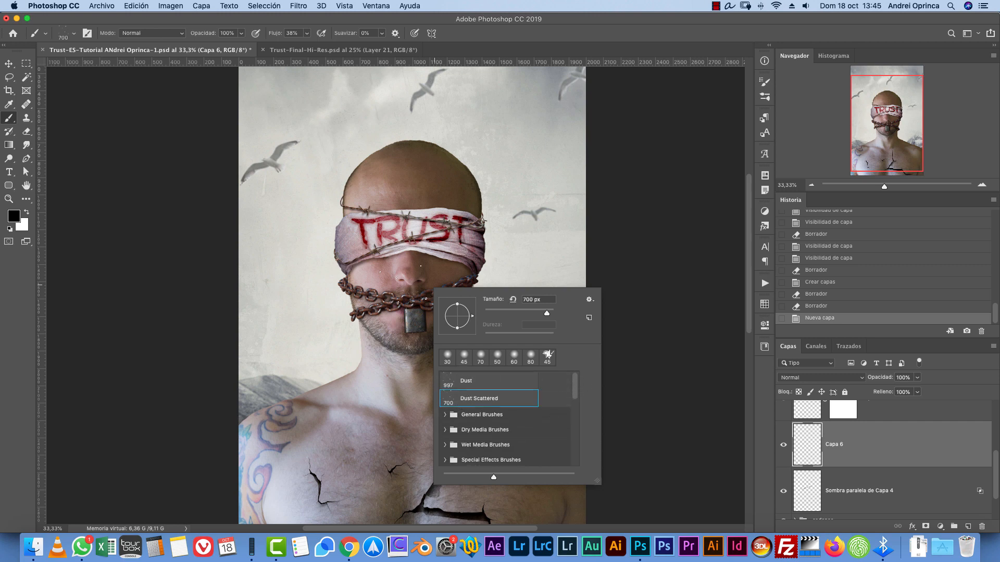
left_click(891, 438)
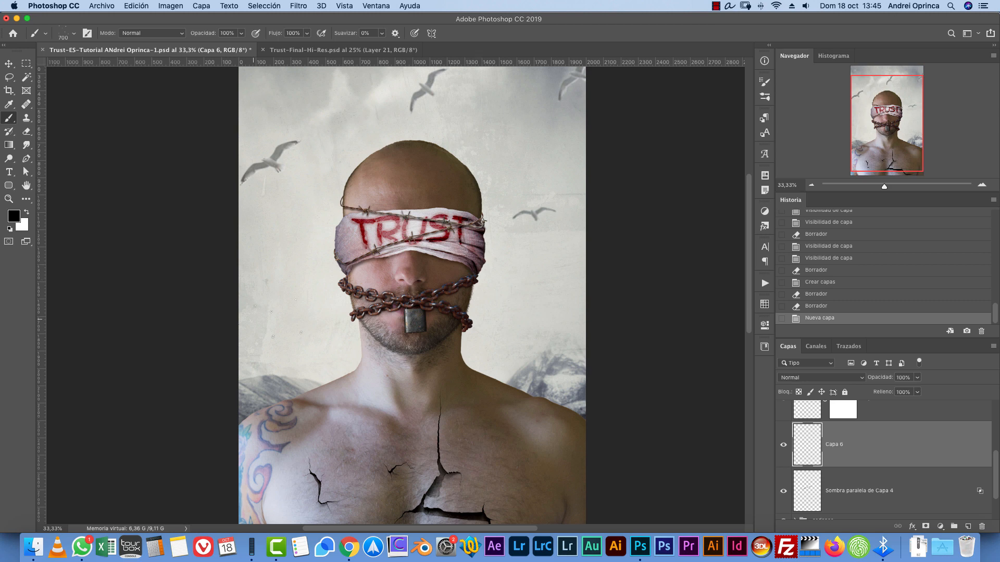
left_click(388, 292)
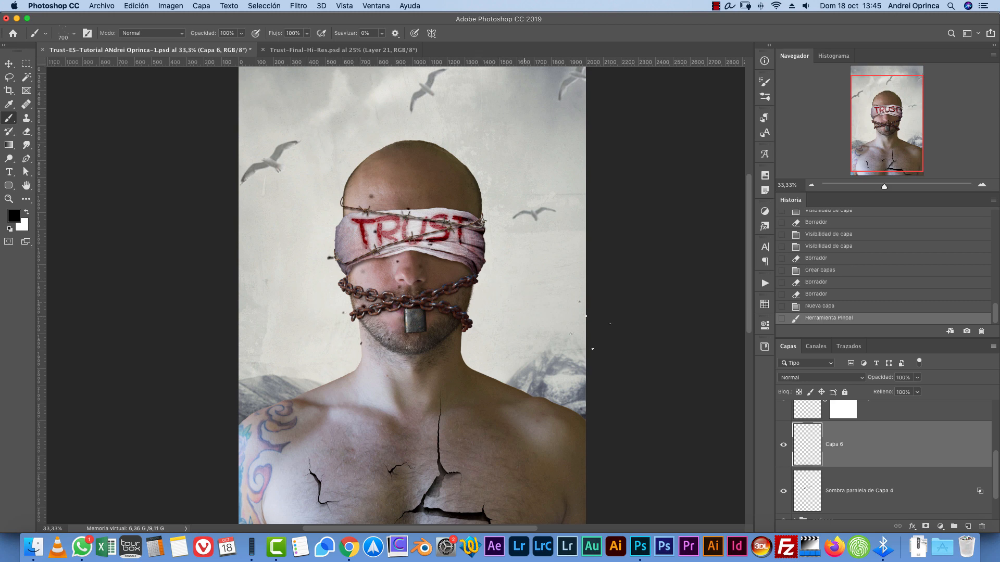
key("cmd+z")
- Delete the empty Capa 6 layer and create a new empty layer between the modelo and fondo groups
key("BackSpace")
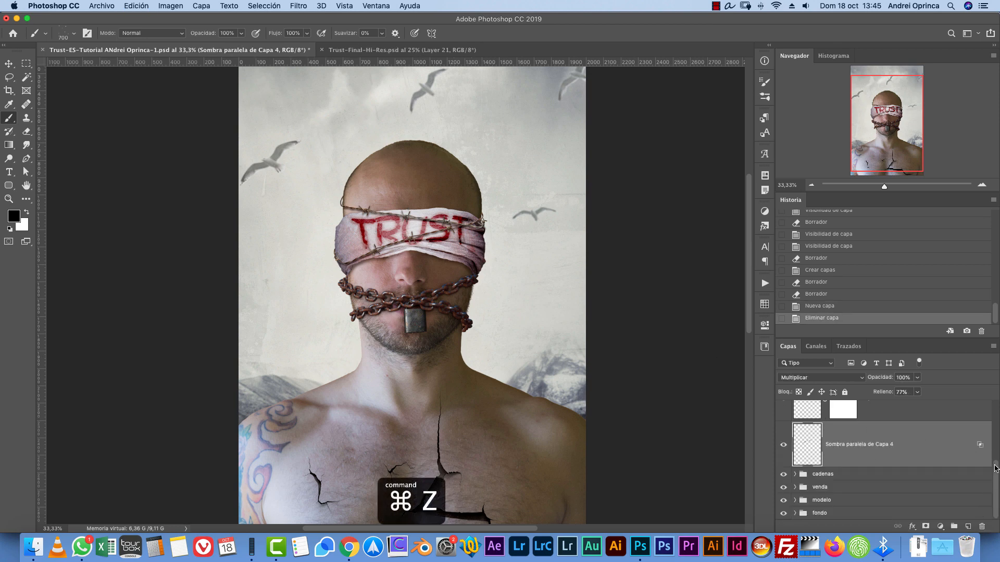
left_click(866, 513)
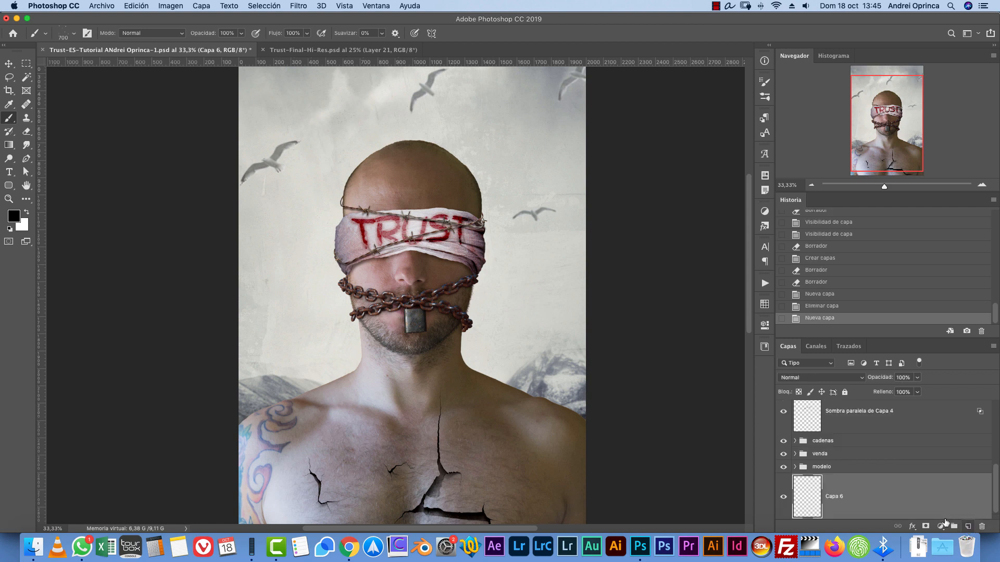
left_click(968, 527)
- Scatter black dust specks over the background around the man's head with the Dust Scattered brush, varying its size between 200 and 1100 px
left_click_drag(466, 280, 388, 272)
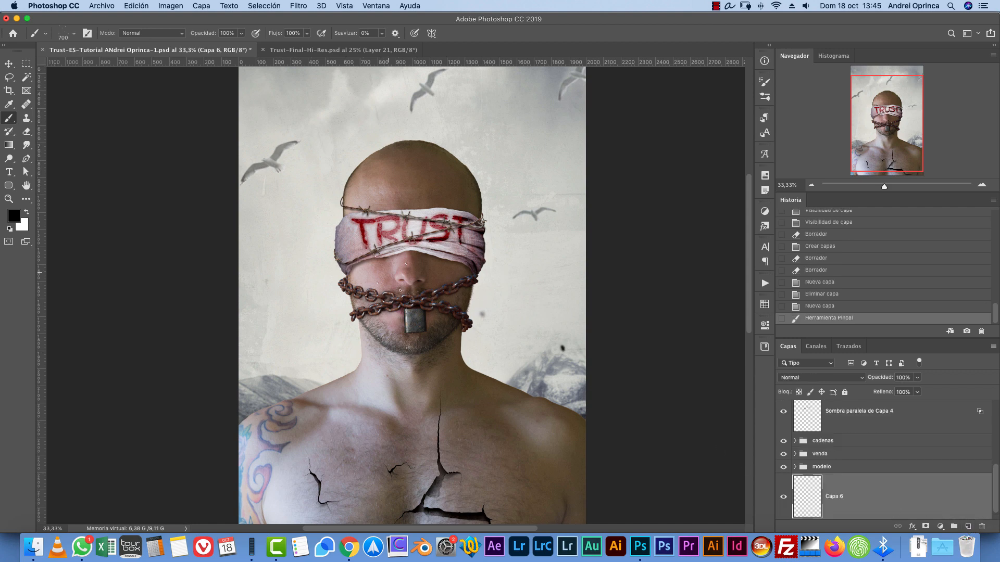
left_click_drag(344, 319, 377, 294)
left_click_drag(438, 289, 484, 263)
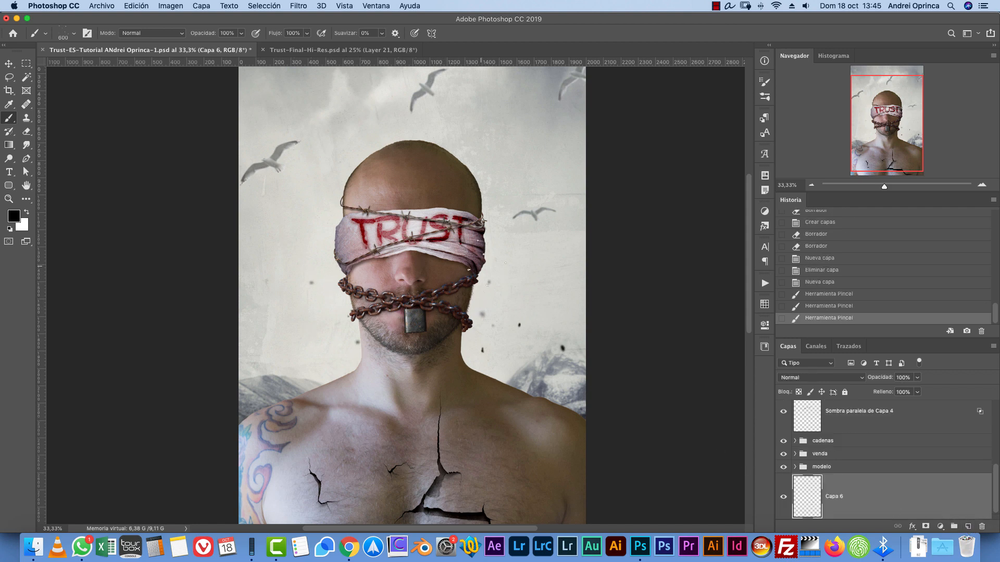
left_click_drag(485, 215, 393, 251)
left_click(307, 230)
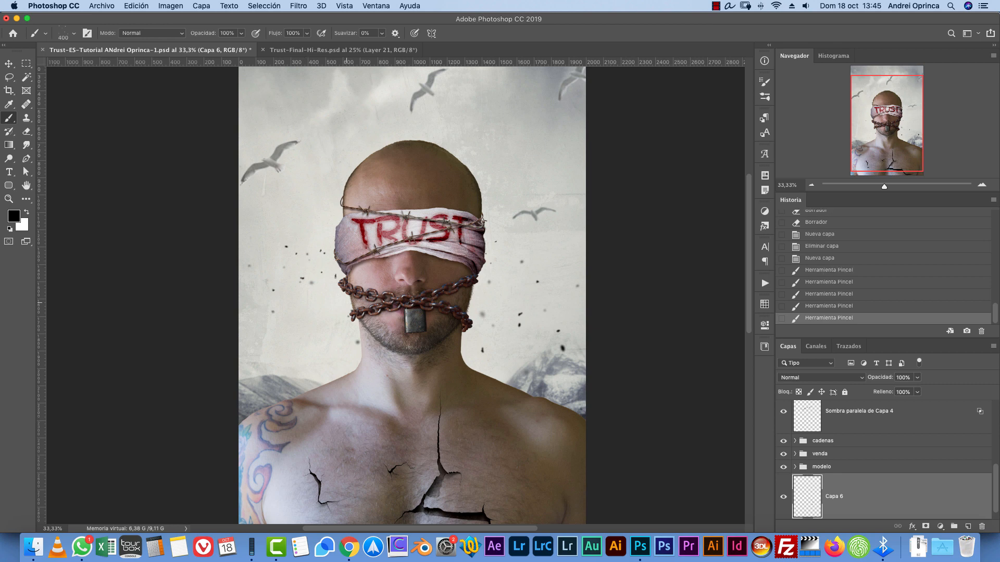
left_click(318, 351)
key("super+z")
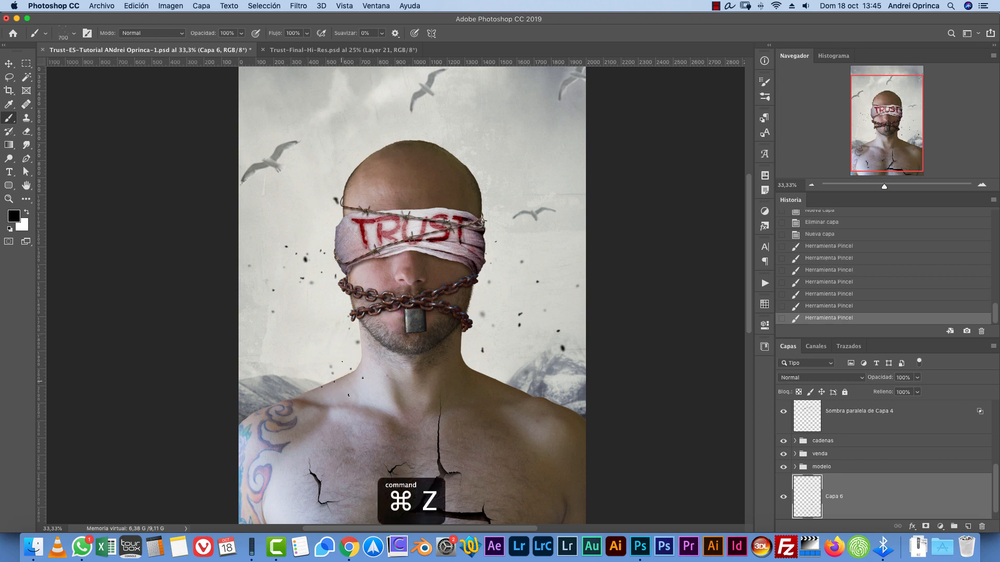
left_click(336, 372)
left_click(487, 266)
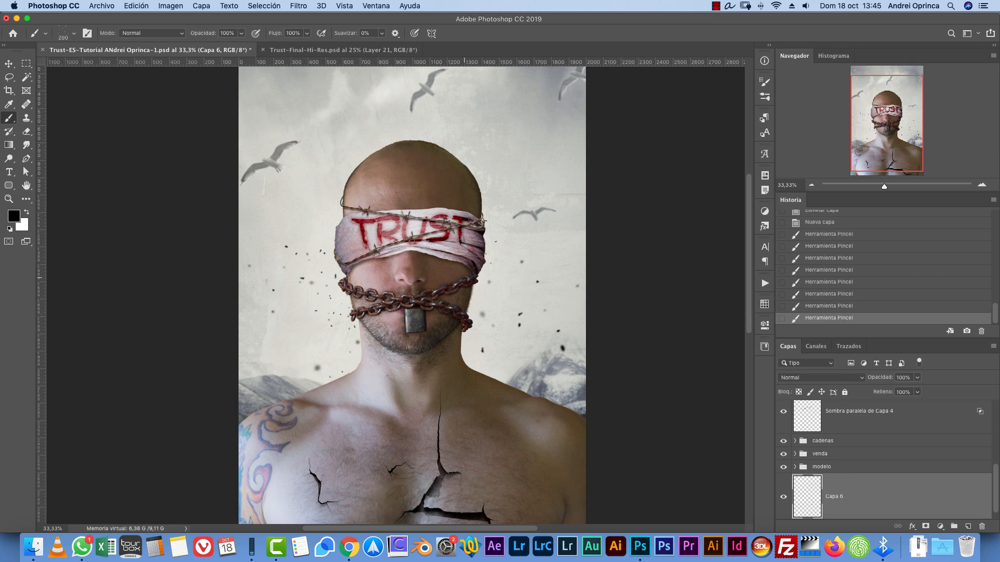
left_click(487, 266)
left_click(474, 230)
left_click(495, 220)
left_click_drag(508, 311, 505, 356)
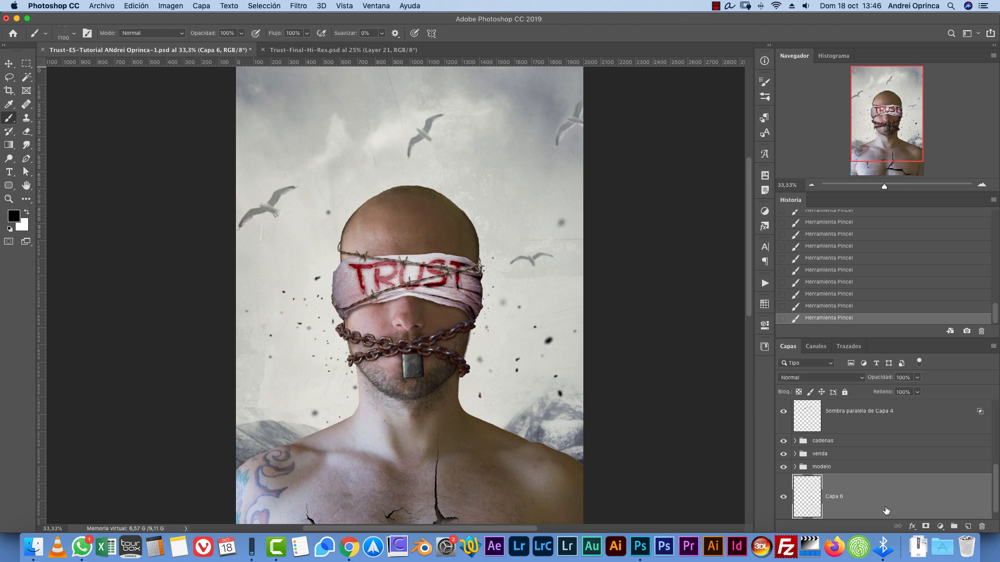
- Open white-feather.jpg from the Stock folder of the Cage head project
key("super+o")
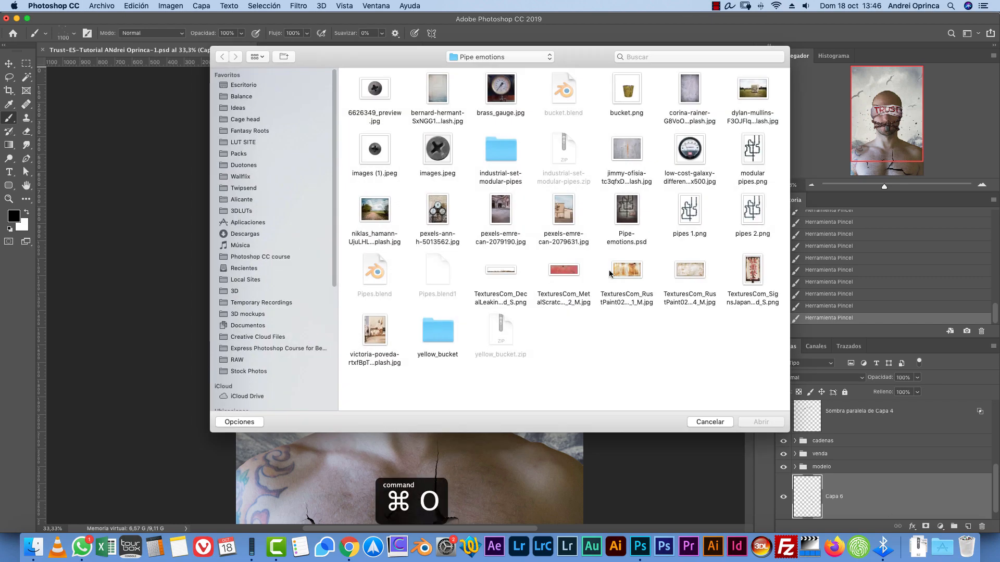
left_click(249, 120)
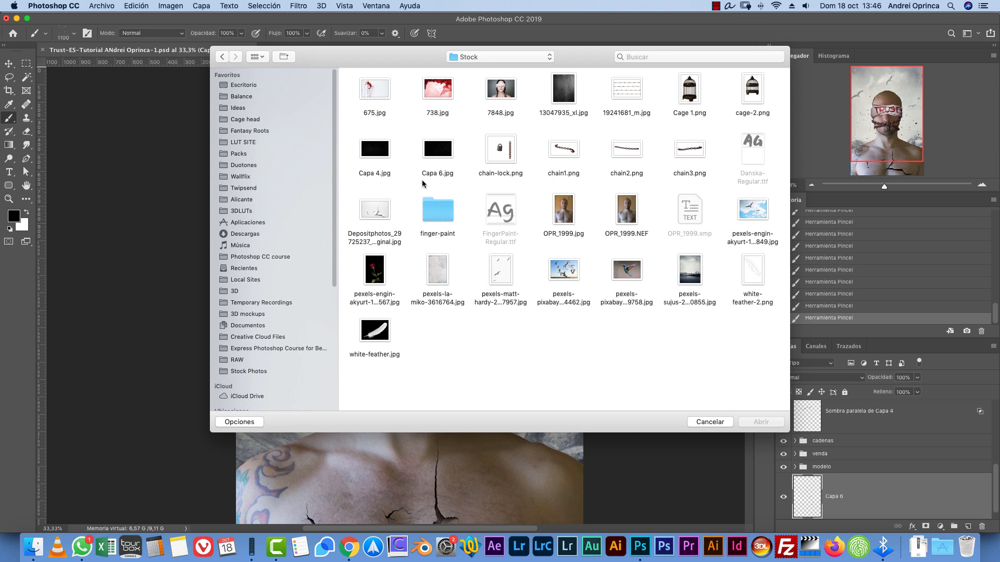
left_click(375, 339)
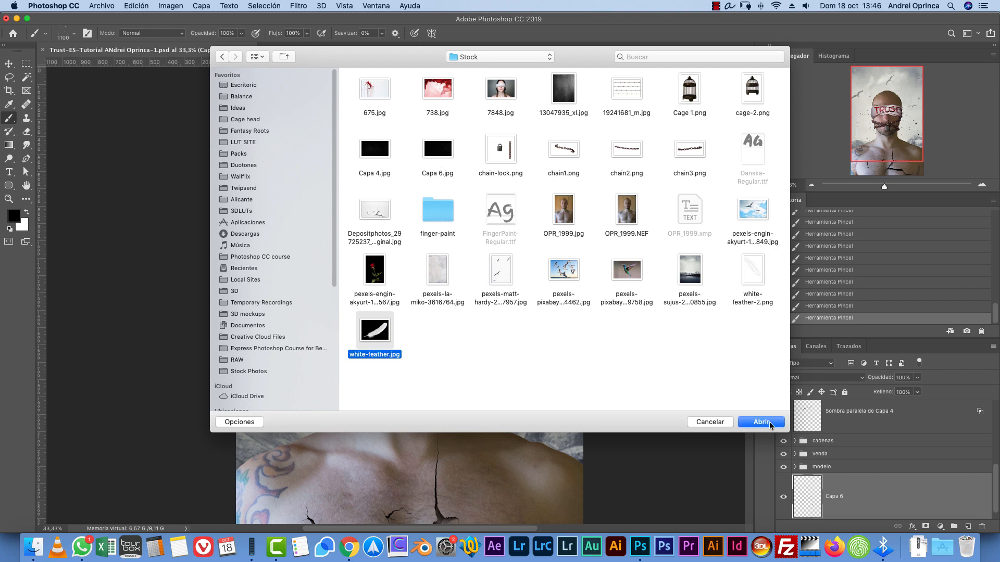
left_click(771, 426)
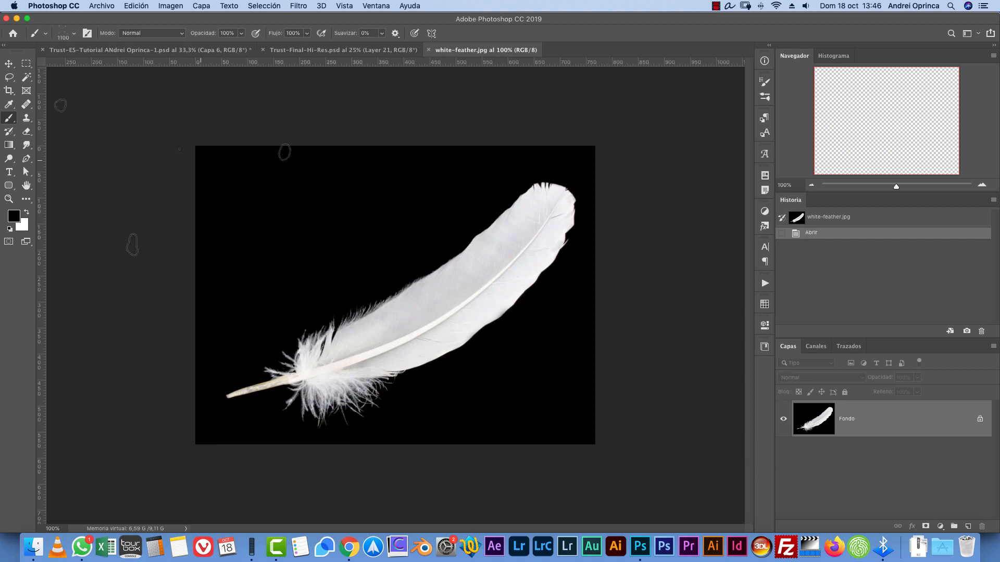
- Select the feather's black background with the Magic Wand at tolerance 27 and hide it with a layer mask
left_click(26, 77)
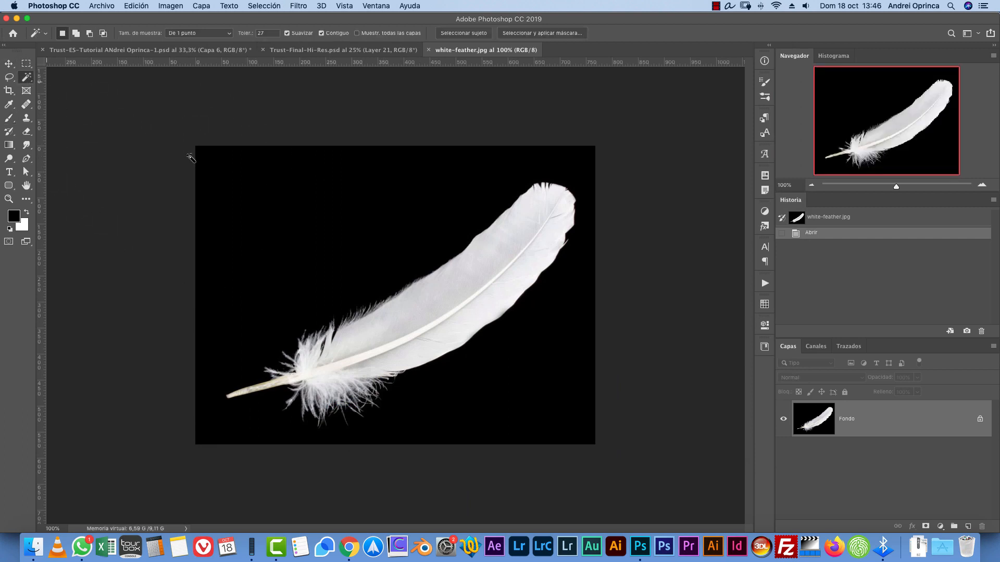
left_click(377, 236)
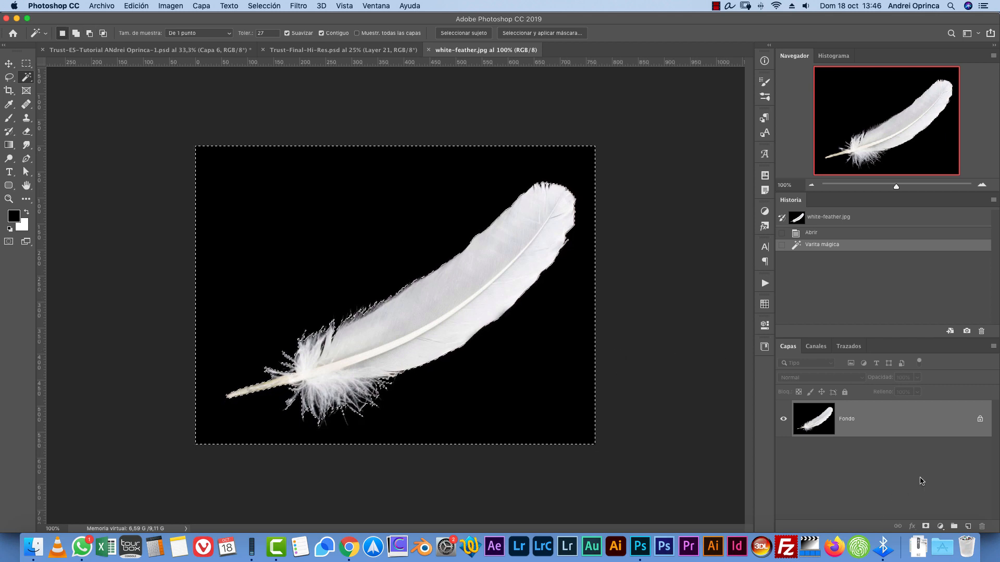
left_click(925, 526, "alt")
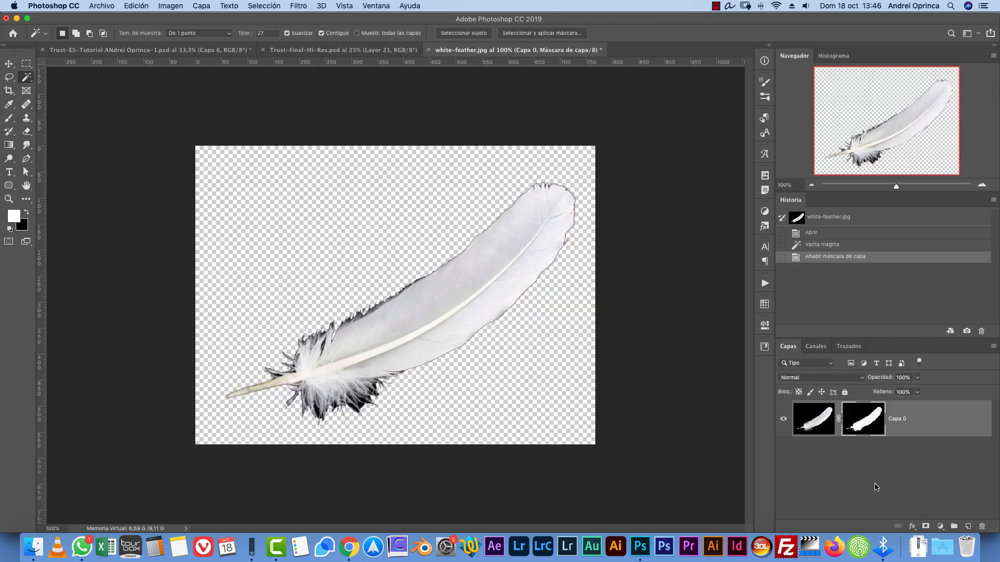
- Refine the feather's mask in Select and Mask with a -20% edge shift, 3.2 px feathering and increased contrast
right_click(864, 415)
left_click(797, 492)
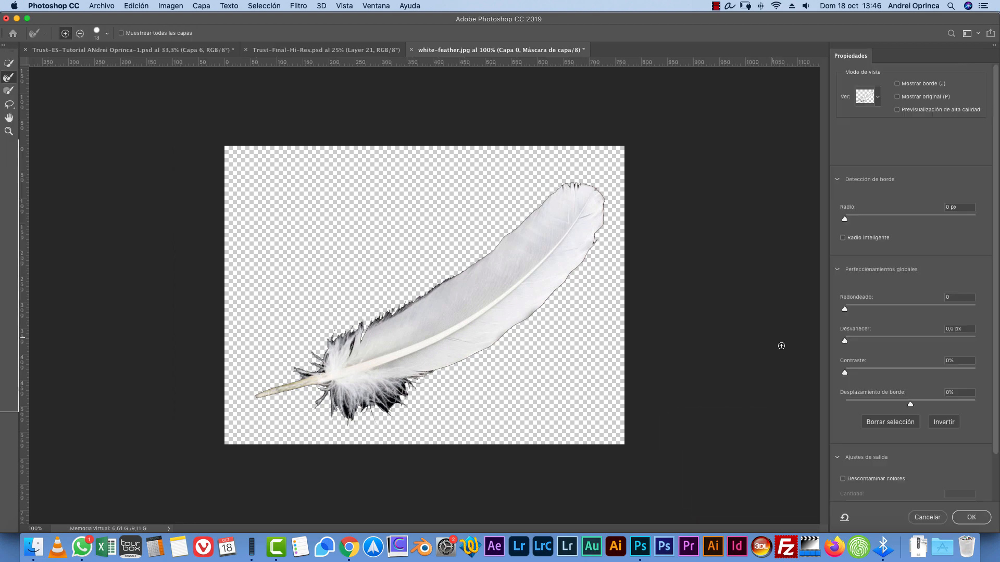
left_click(896, 402)
left_click(867, 337)
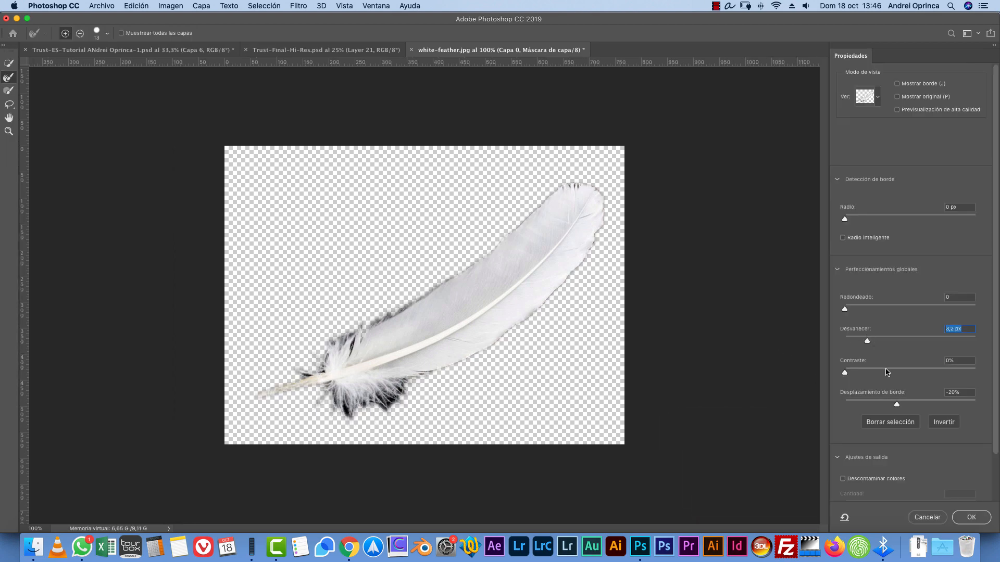
left_click(886, 369)
left_click(972, 517)
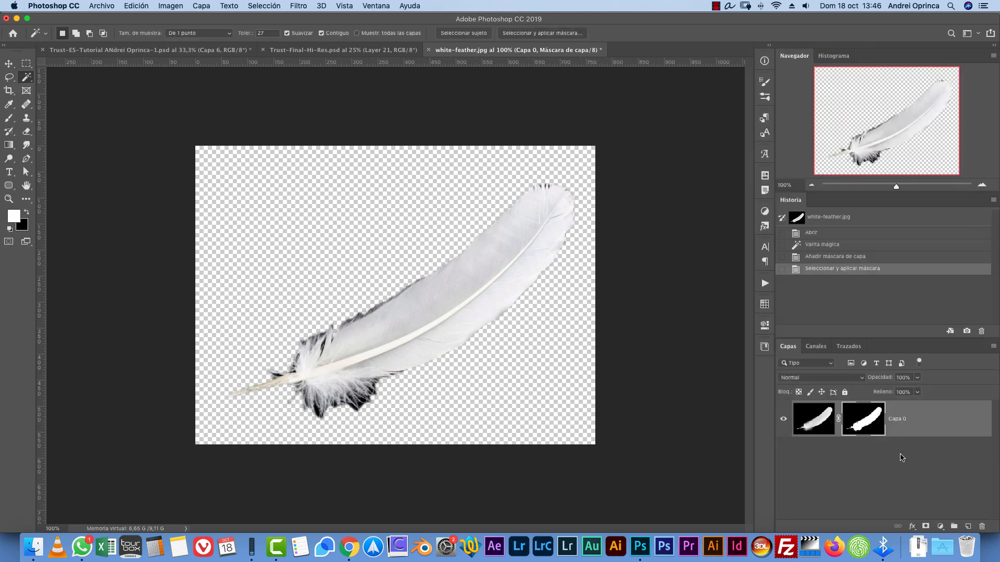
- Apply the feather's layer mask, cut the whole feather to the clipboard and close white-feather.jpg without saving
right_click(878, 420)
left_click(739, 444)
key("super+a")
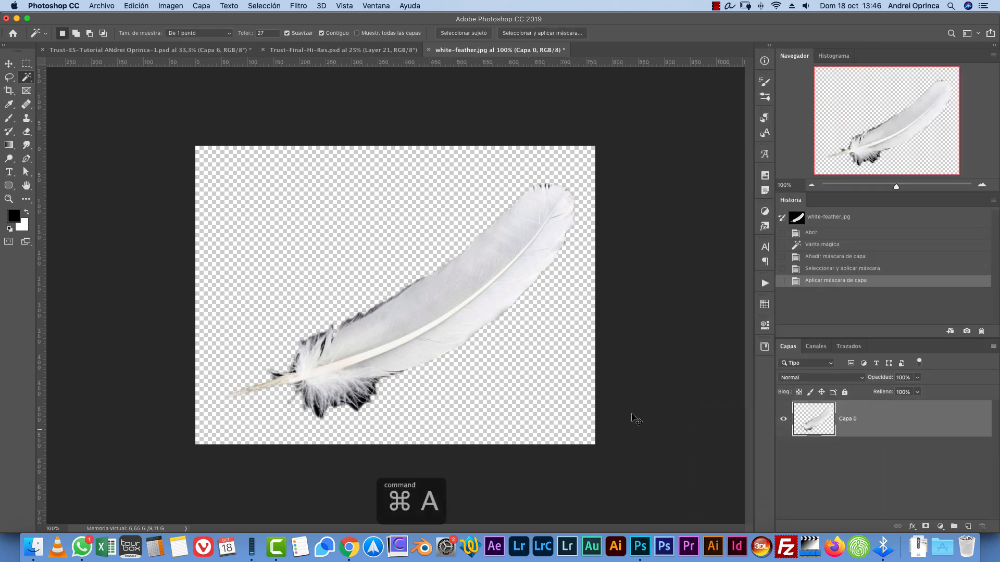
key("super+x")
key("super+w")
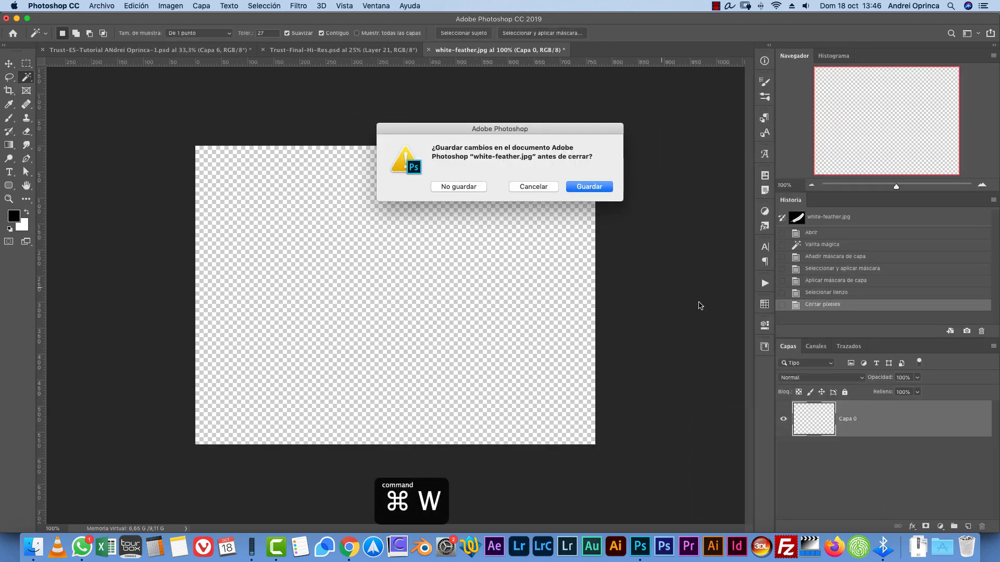
left_click(460, 187)
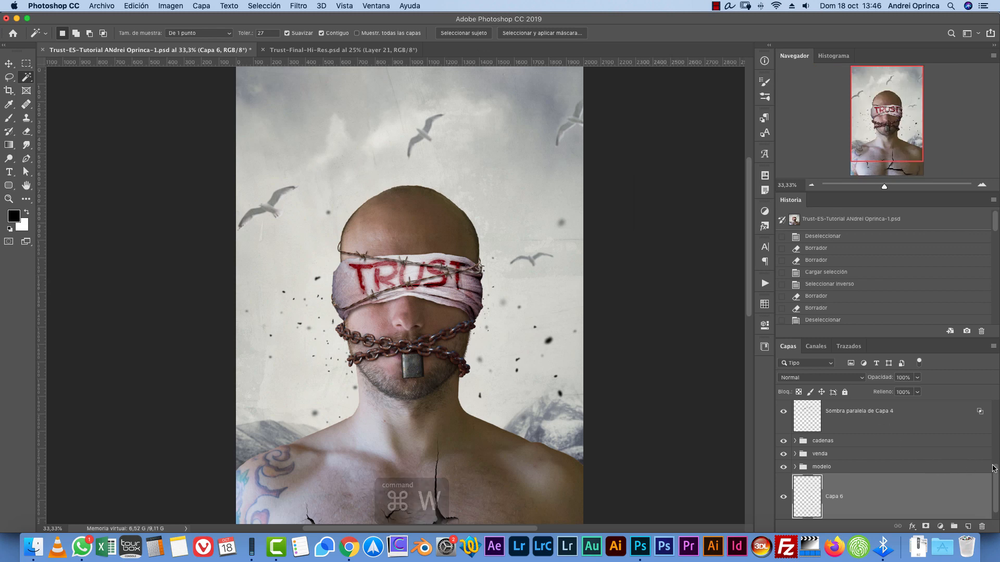
- Paste the feather into the Trust montage as the topmost layer and move it beside the neck, above the tattooed shoulder
scroll(998, 405, "up", 2)
key("super+v")
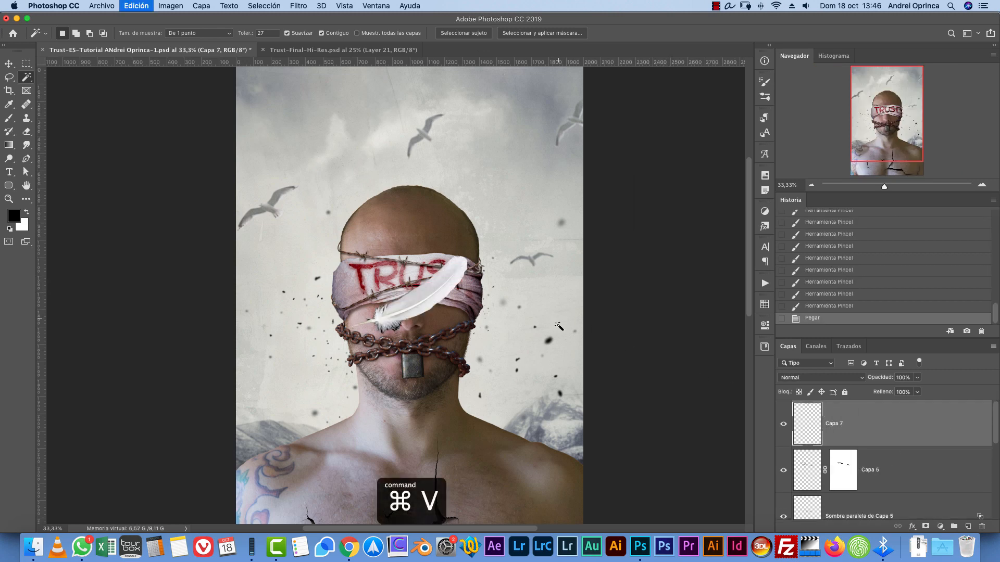
left_click_drag(529, 354, 563, 290)
key("super+r")
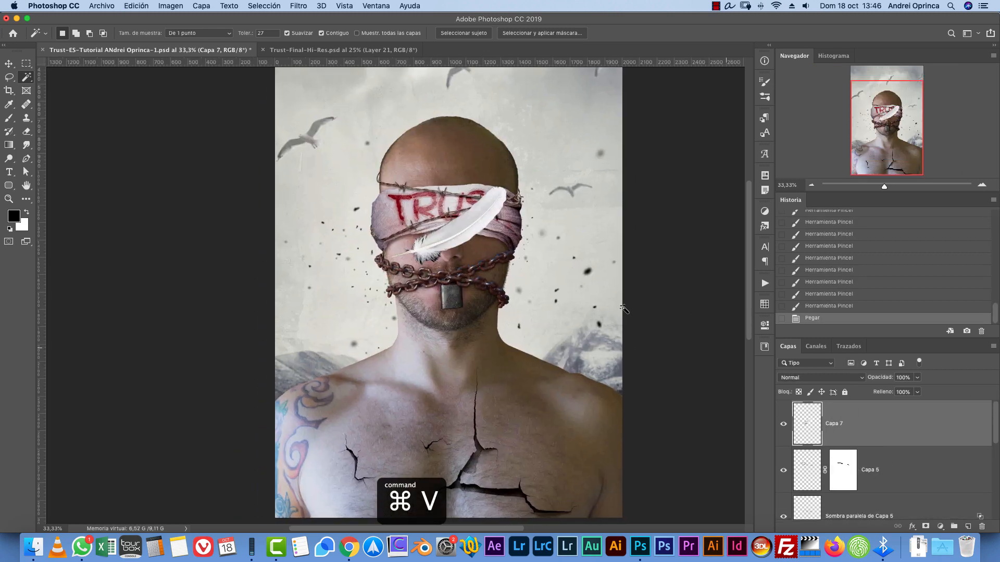
key("v")
left_click_drag(510, 244, 445, 360)
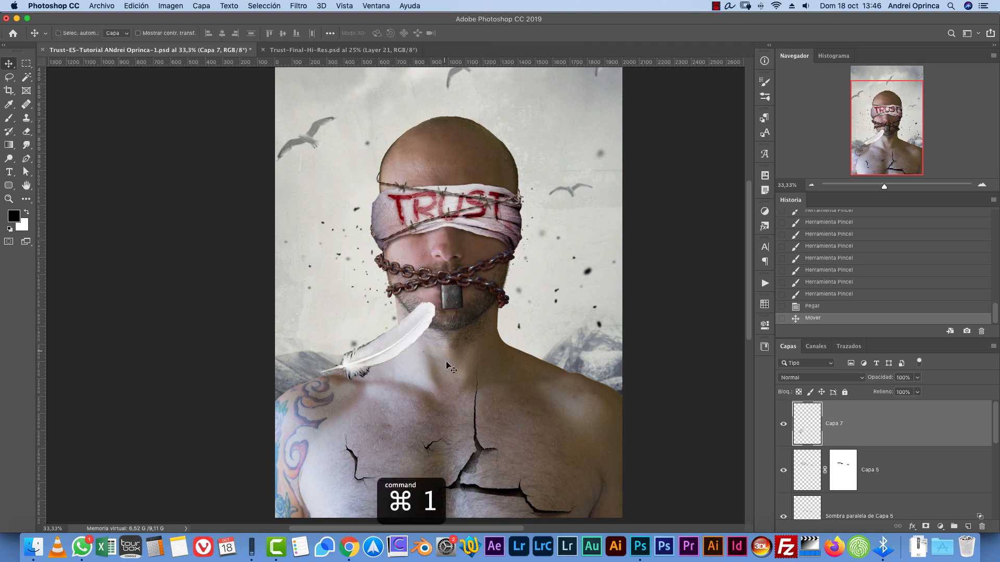
- Hide the feather's dark fringe with Blend If on Capa 7, splitting This Layer's black slider to 96 / 165
key("super+1")
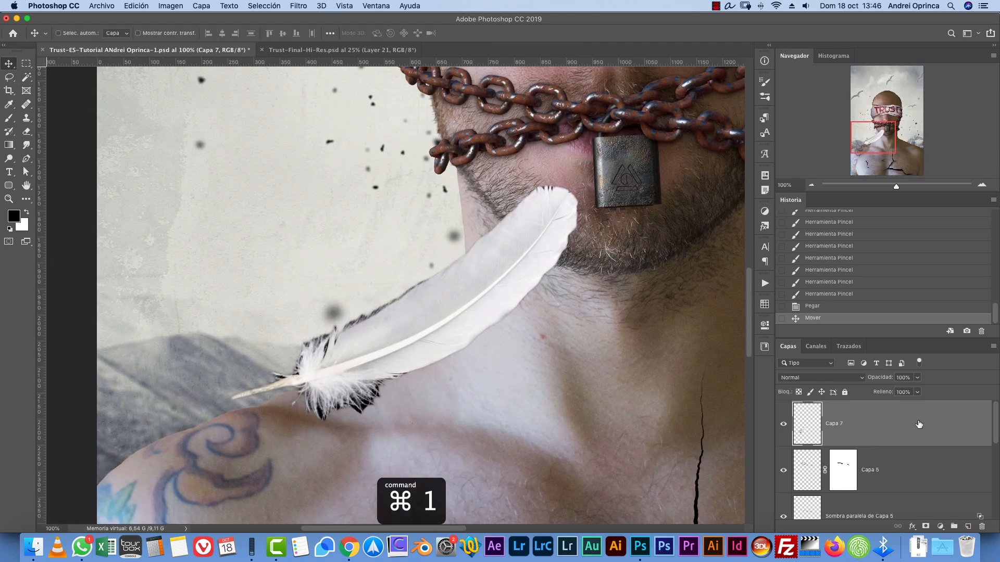
double_click(919, 425)
left_click_drag(724, 171, 714, 133)
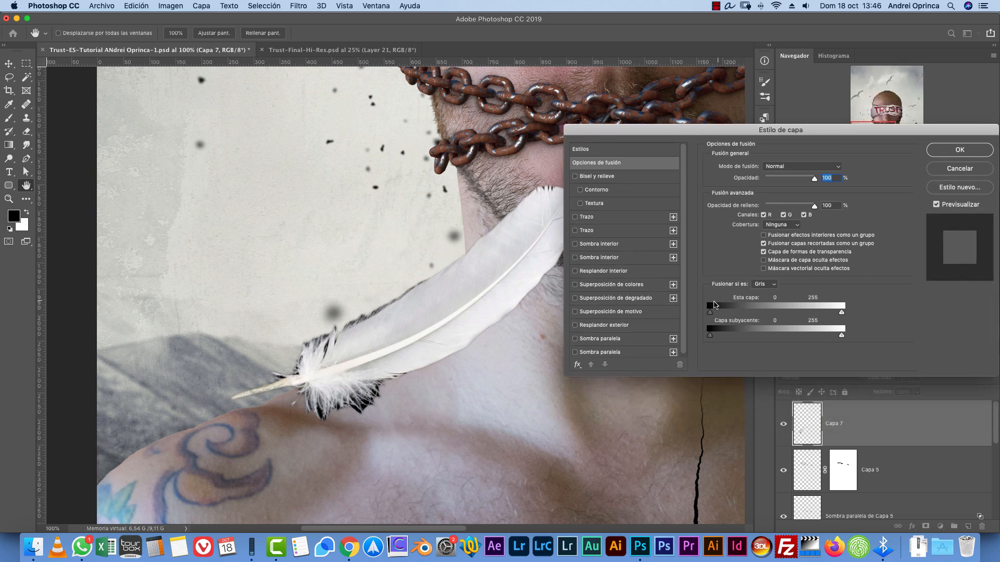
left_click_drag(709, 312, 792, 314)
key("alt")
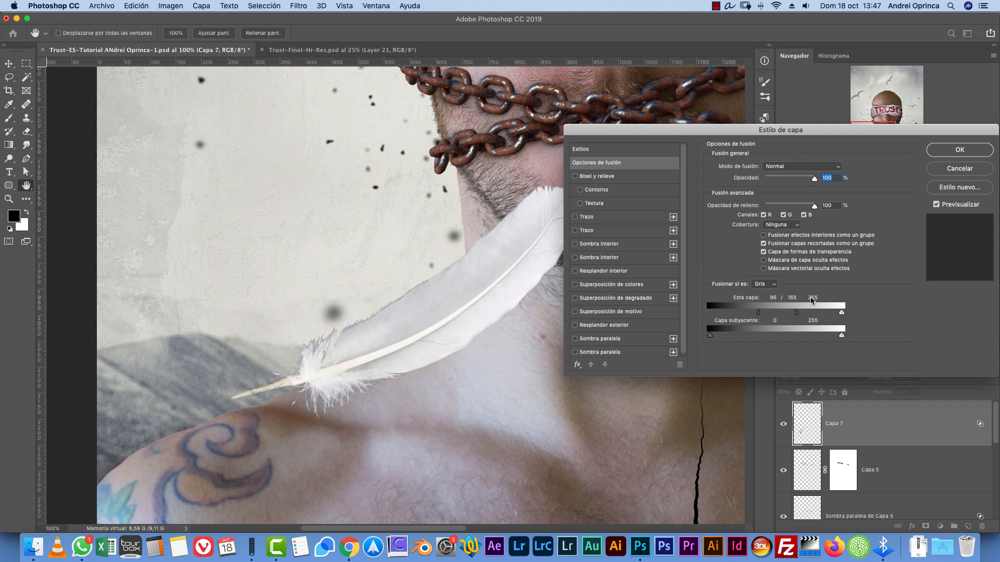
left_click(945, 153)
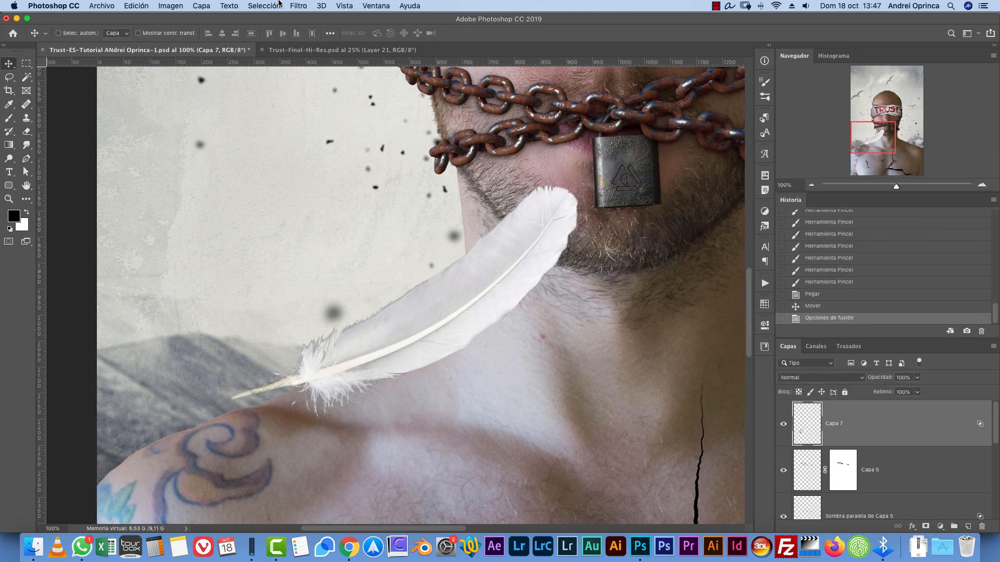
- Apply a 15 px Field Blur to the feather layer
left_click(307, 7)
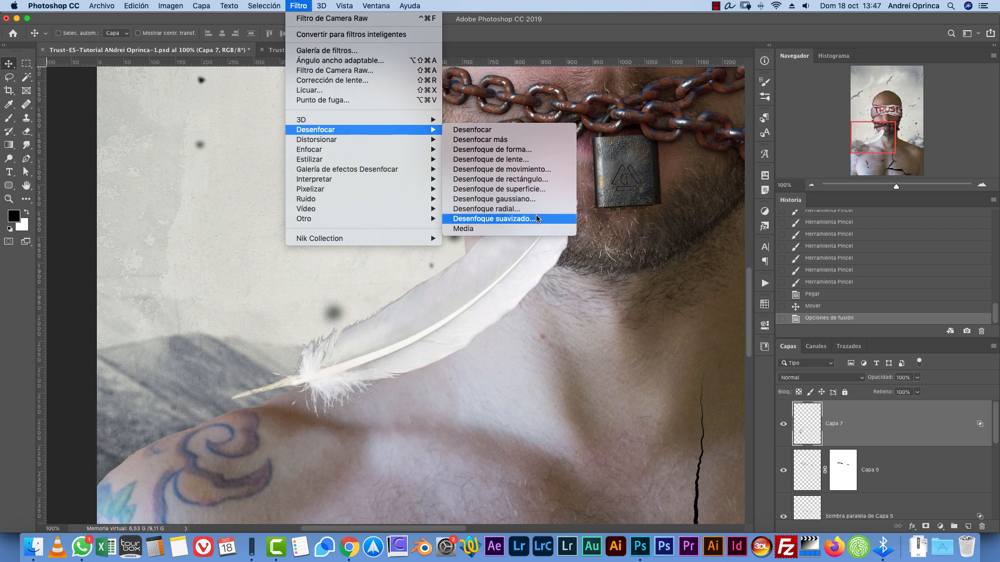
mouse_move(420, 179)
left_click(495, 171)
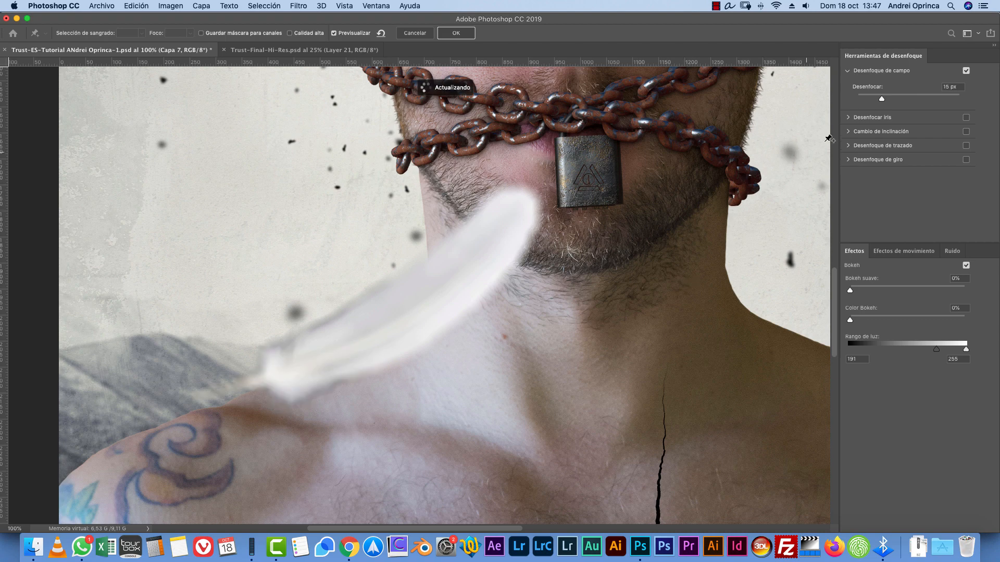
left_click(445, 32)
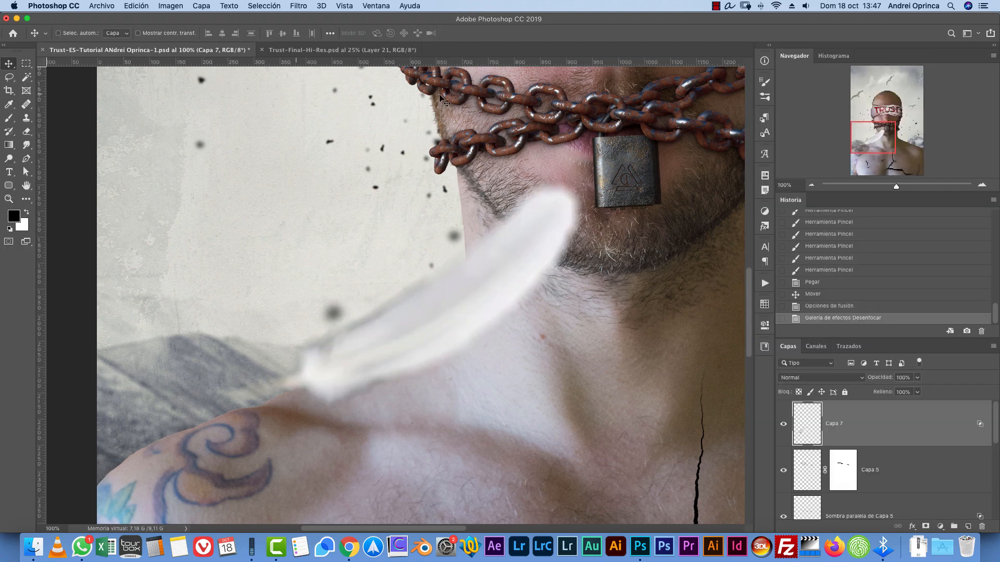
- Move the blurred feather down onto the chest, next to the tattooed shoulder
left_click(813, 185)
left_click(812, 186)
left_click(812, 185)
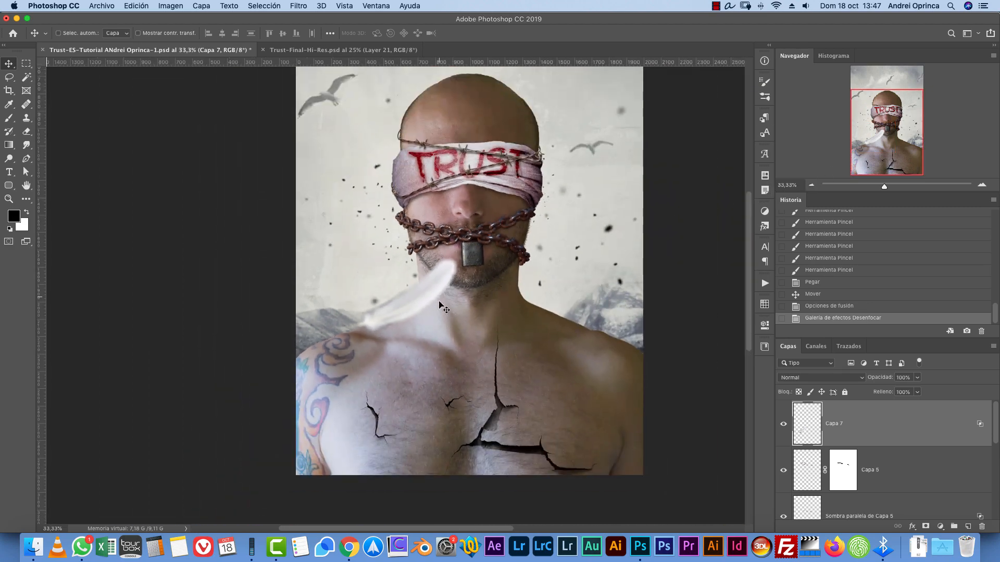
left_click_drag(414, 301, 381, 371)
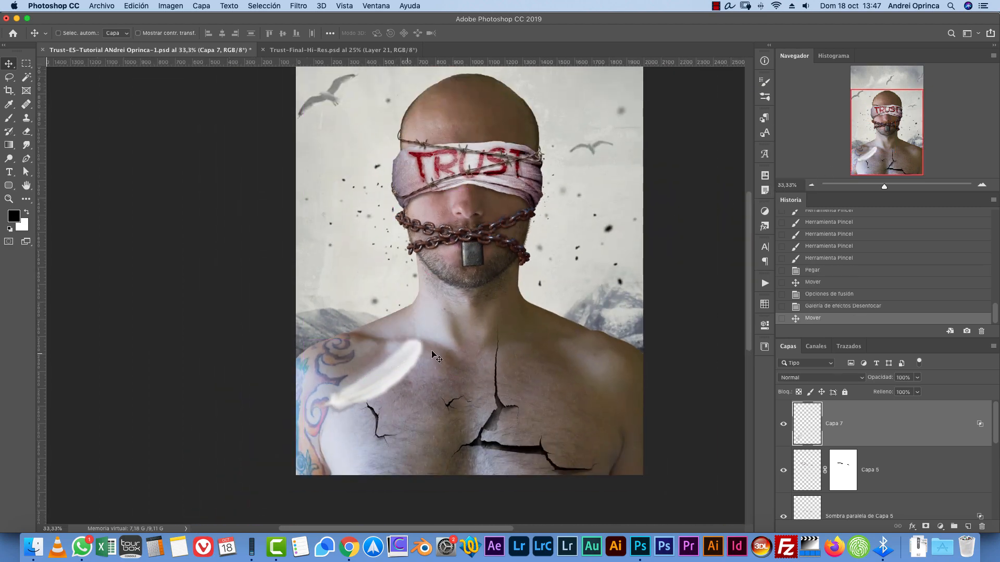
- Enlarge the feather on Capa 7 slightly, keeping it between the tattooed shoulder and the base of the neck
key("super+t")
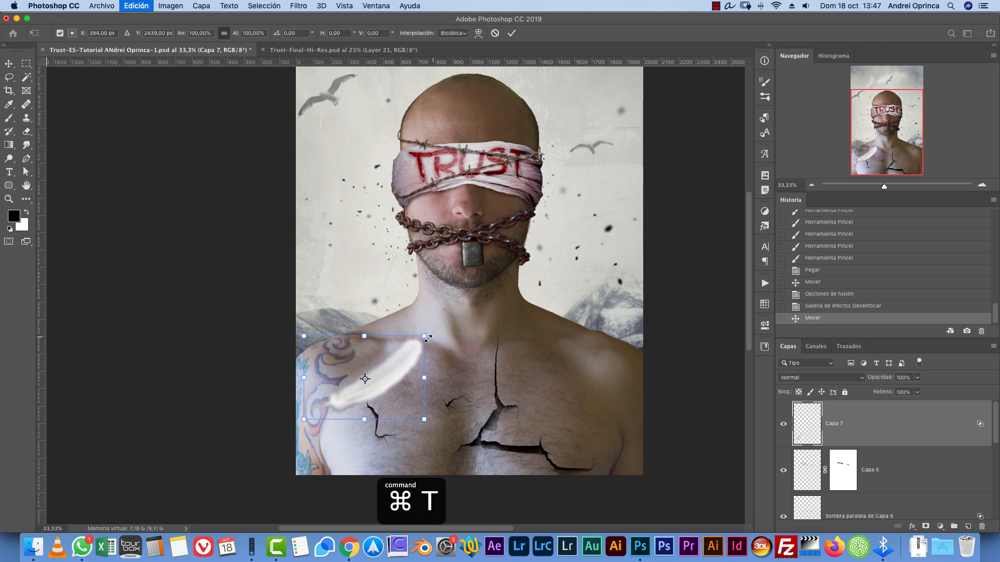
mouse_move(428, 339)
left_mouse_down()
mouse_move(457, 317)
mouse_move(425, 343)
mouse_move(429, 351)
left_mouse_up()
key("Return")
- Duplicate the feather layer, scale the copy to about 57.5%, rotate it and place it over the bird beside the blindfolded head
key("super+j")
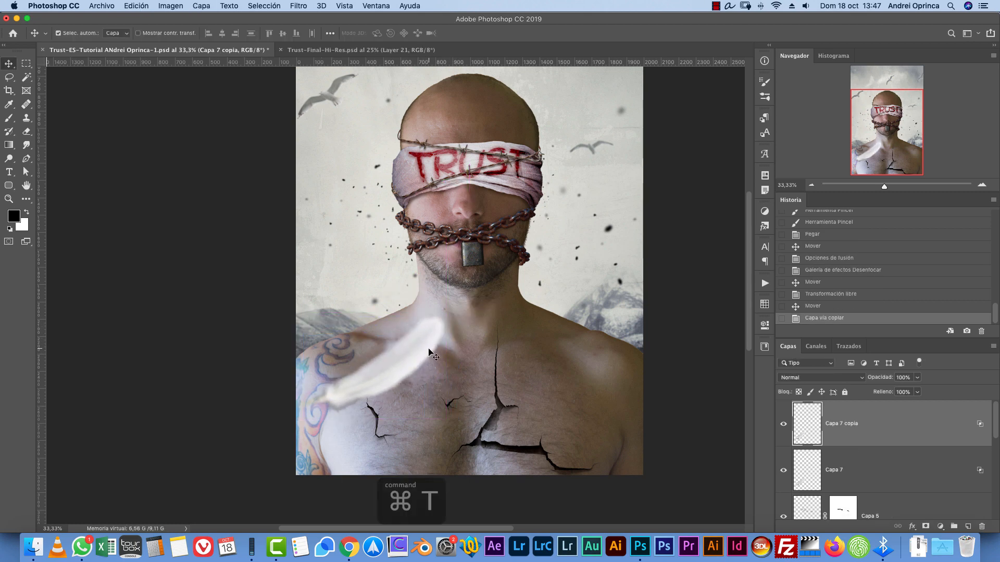
key("super+t")
left_click_drag(442, 312, 381, 359)
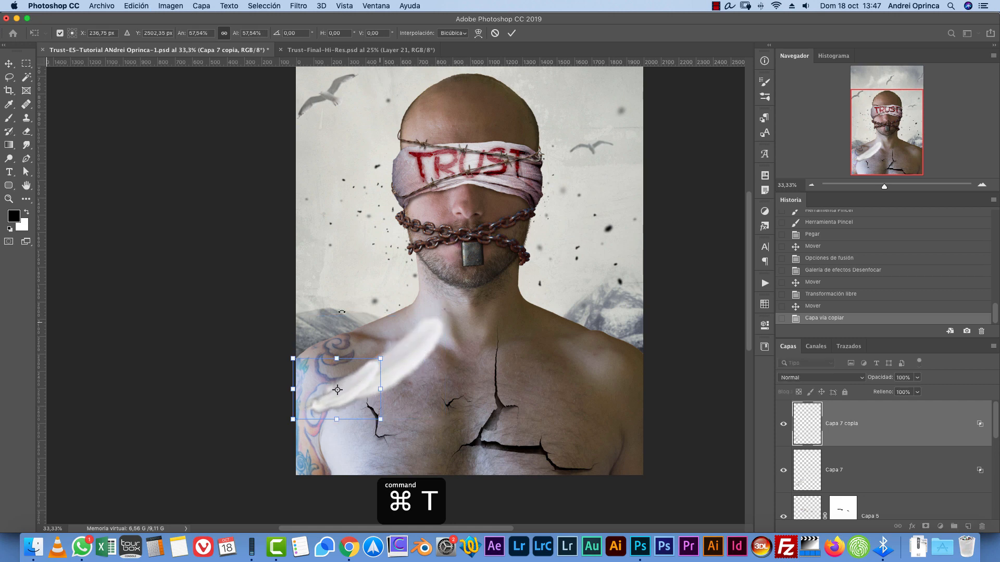
left_click_drag(342, 312, 312, 311)
left_click_drag(363, 376, 600, 183)
left_click_drag(627, 150, 595, 130)
left_click_drag(581, 192, 615, 148)
key("Return")
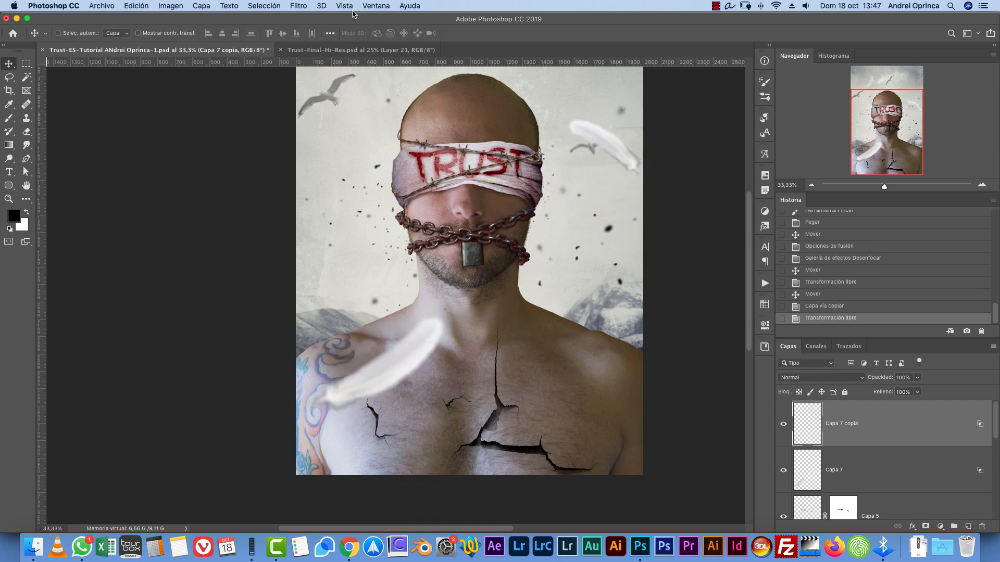
- Apply a 15 px Field Blur to the feather copy beside the head
left_click(299, 5)
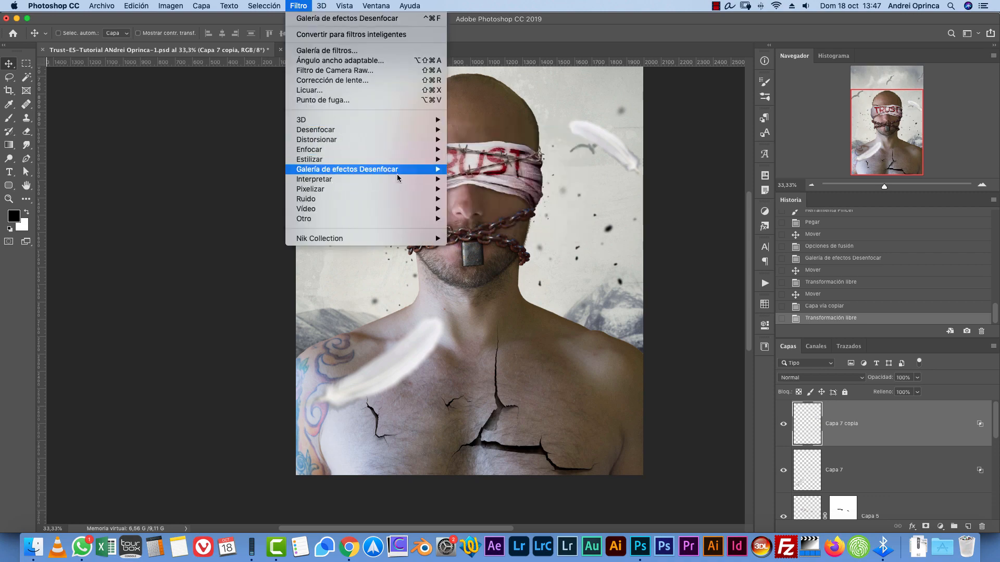
mouse_move(397, 171)
left_click(557, 170)
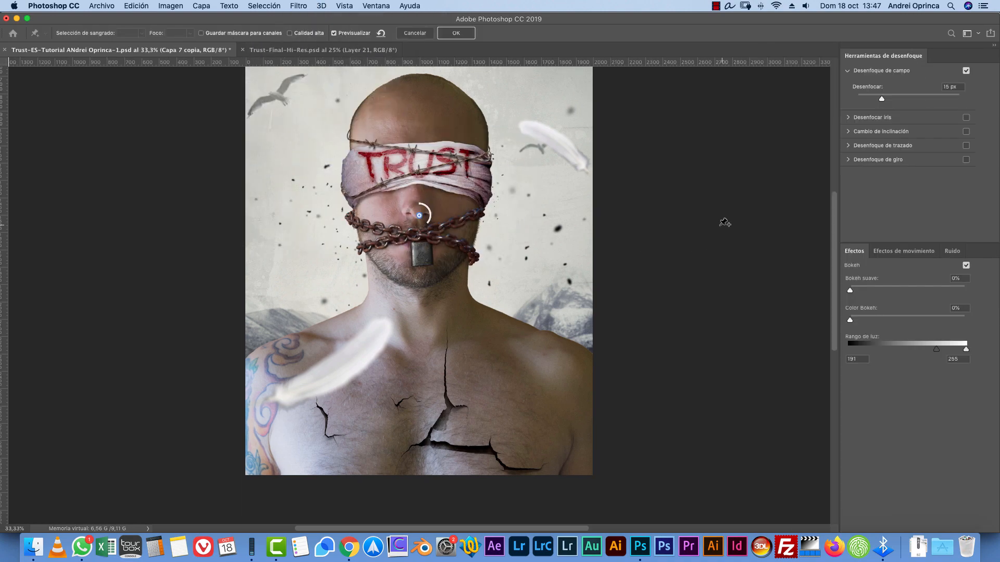
left_click(458, 33)
- Enlarge the blurred feather copy and shift it away from the head so it runs off the canvas edge
key("super+t")
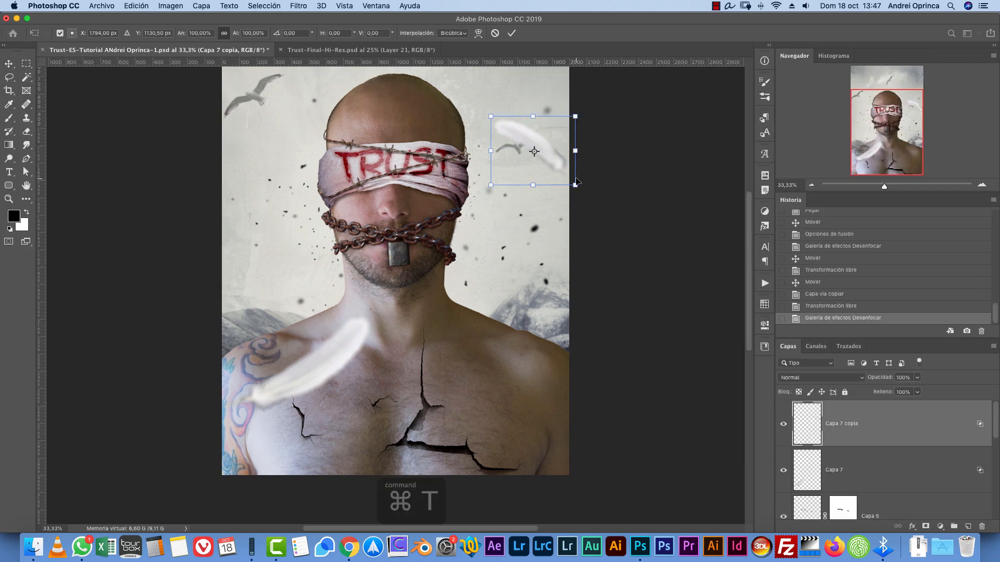
left_click_drag(580, 190, 655, 255)
left_click_drag(611, 194, 559, 165)
key("Return")
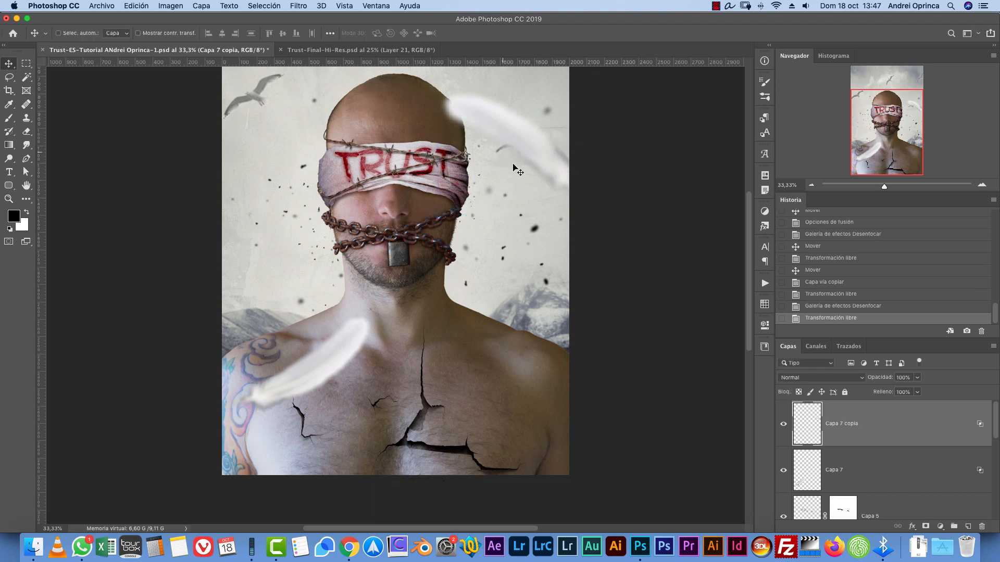
scroll(500, 213, "up", 2)
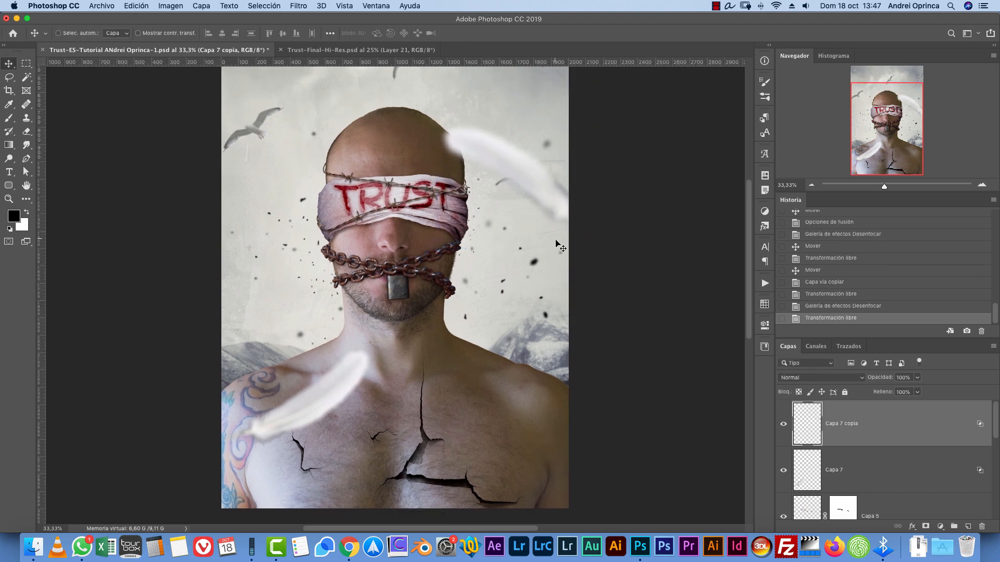
left_click_drag(546, 190, 571, 190)
- Place layer Capa 7 copia directly above the fondo group, below Capa 6, and move its feather down behind the head
scroll(885, 468, "down", 5)
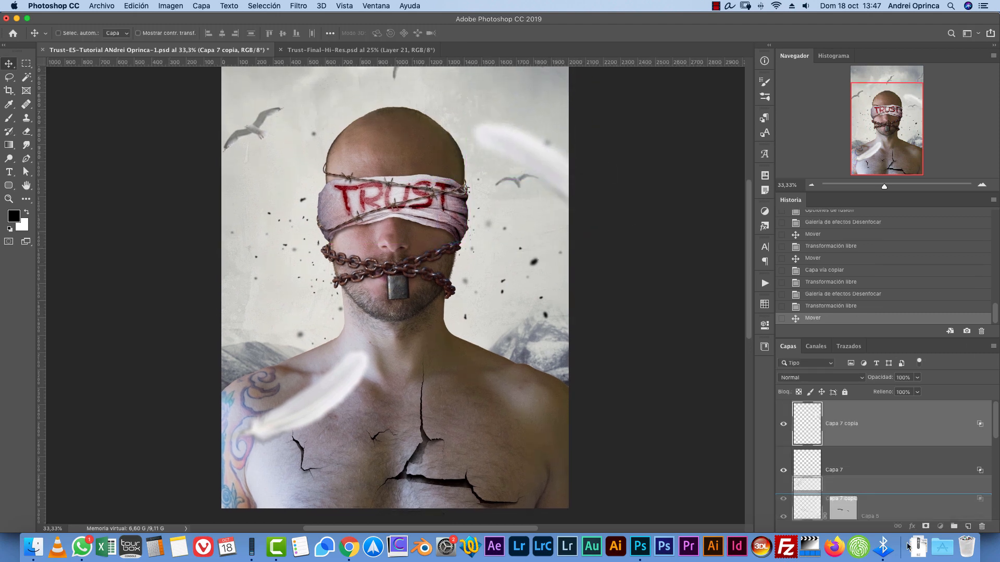
left_click_drag(906, 561, 866, 478)
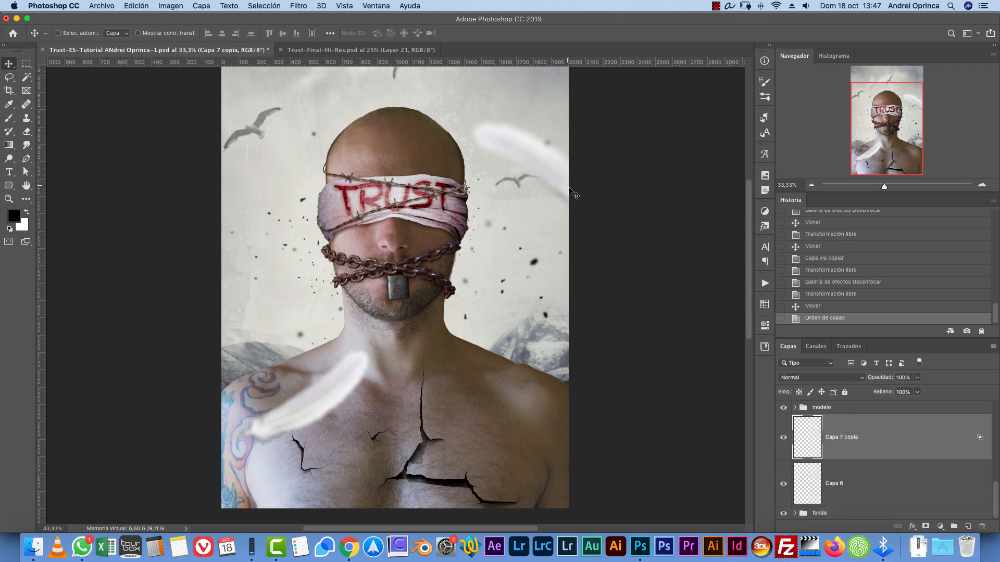
left_click_drag(860, 440, 861, 477)
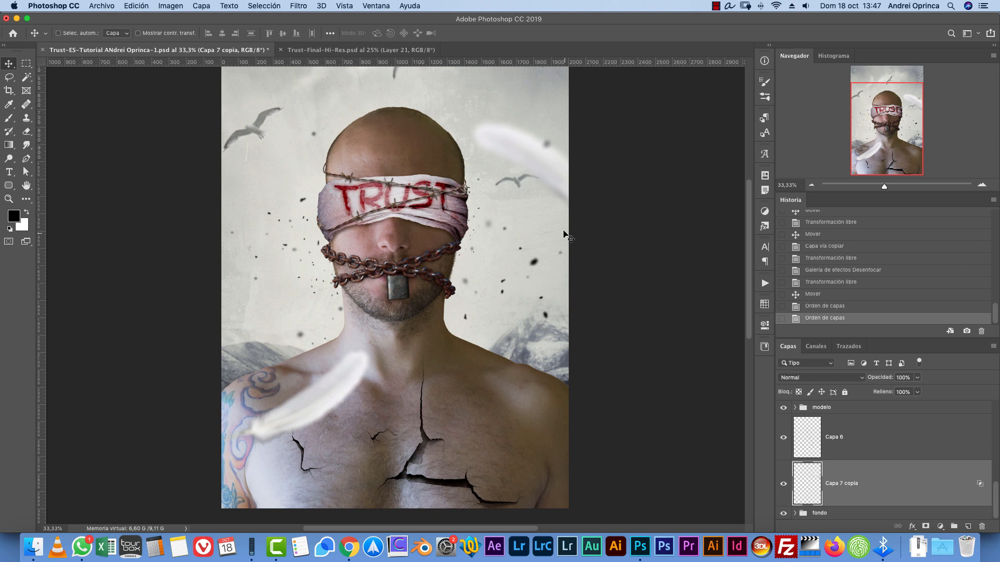
left_click_drag(570, 221, 547, 270)
key("super+u")
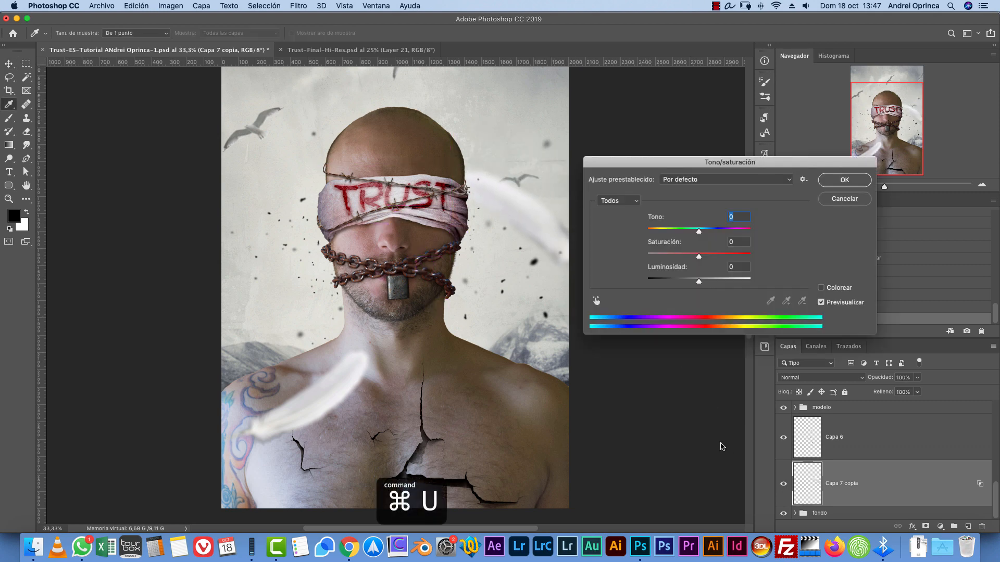
mouse_move(696, 279)
left_mouse_down()
mouse_move(673, 283)
mouse_move(687, 281)
left_mouse_up()
left_click(684, 280)
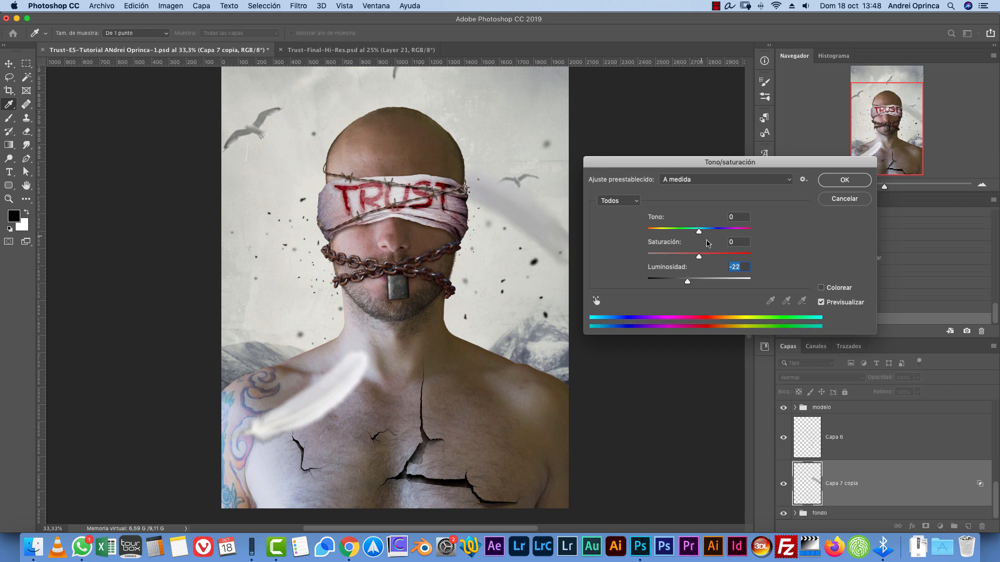
type("0")
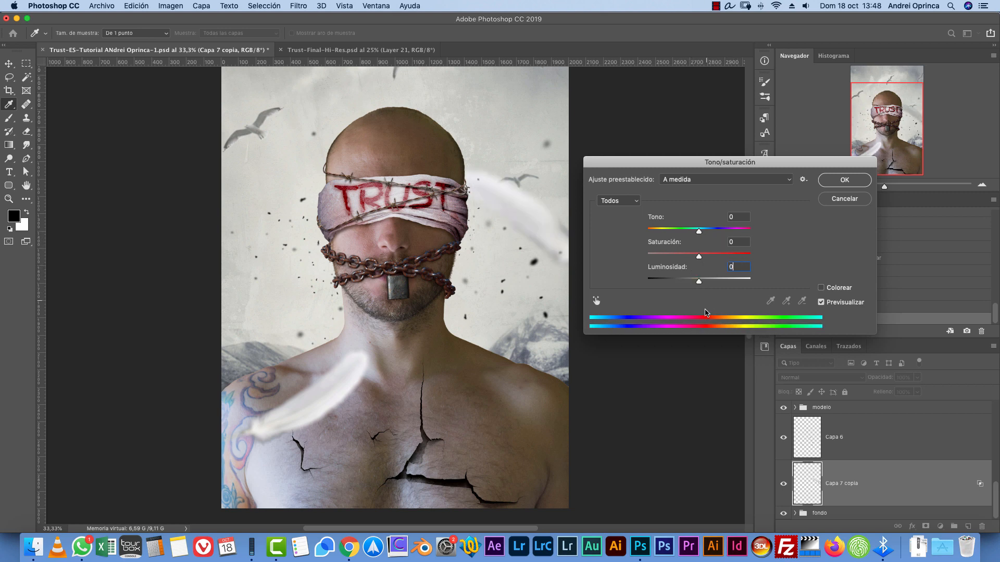
left_click_drag(699, 231, 690, 235)
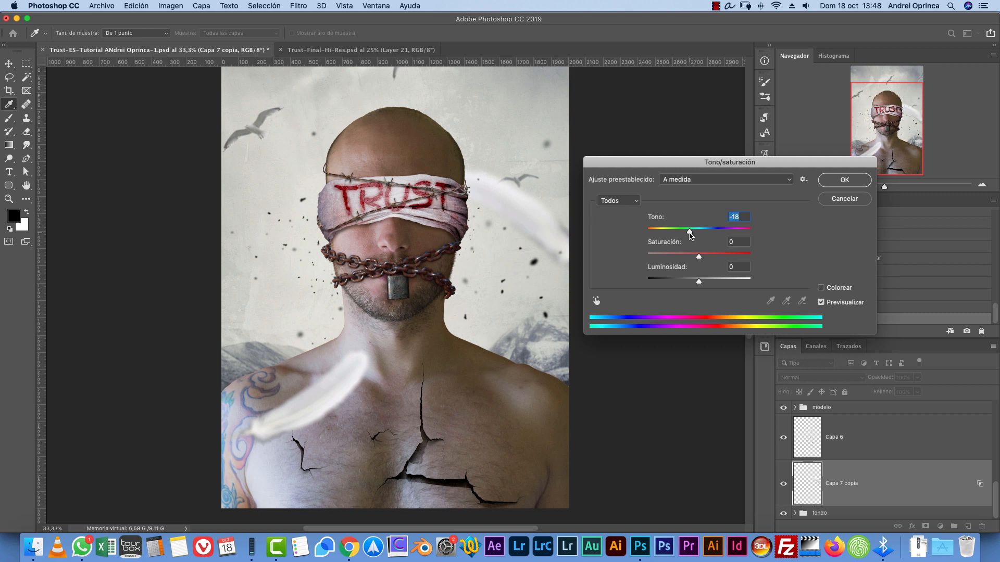
left_click(669, 255)
left_click(669, 231)
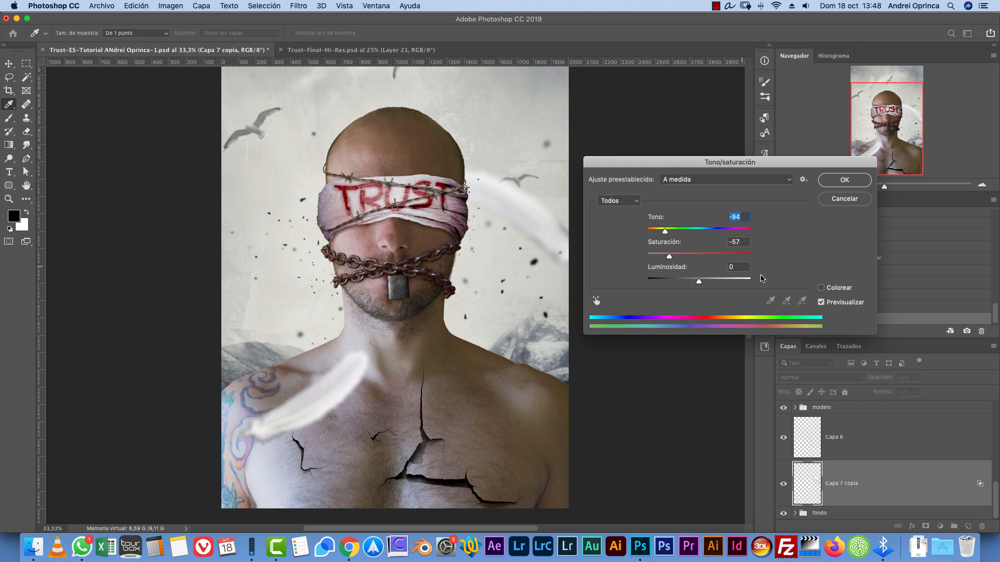
left_click(823, 289)
left_click_drag(654, 231, 660, 232)
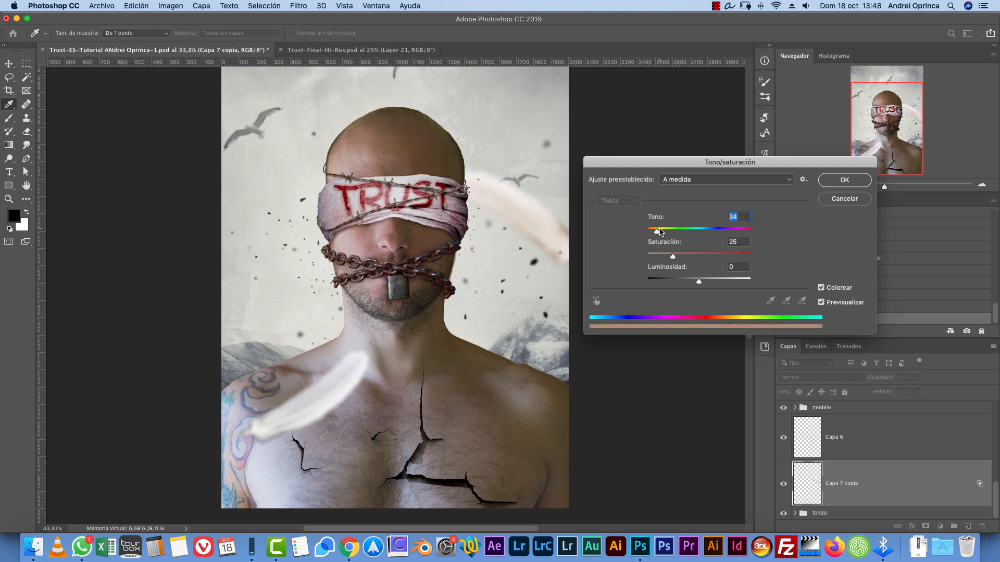
left_click(681, 255)
left_click_drag(699, 277, 699, 286)
left_click(840, 201)
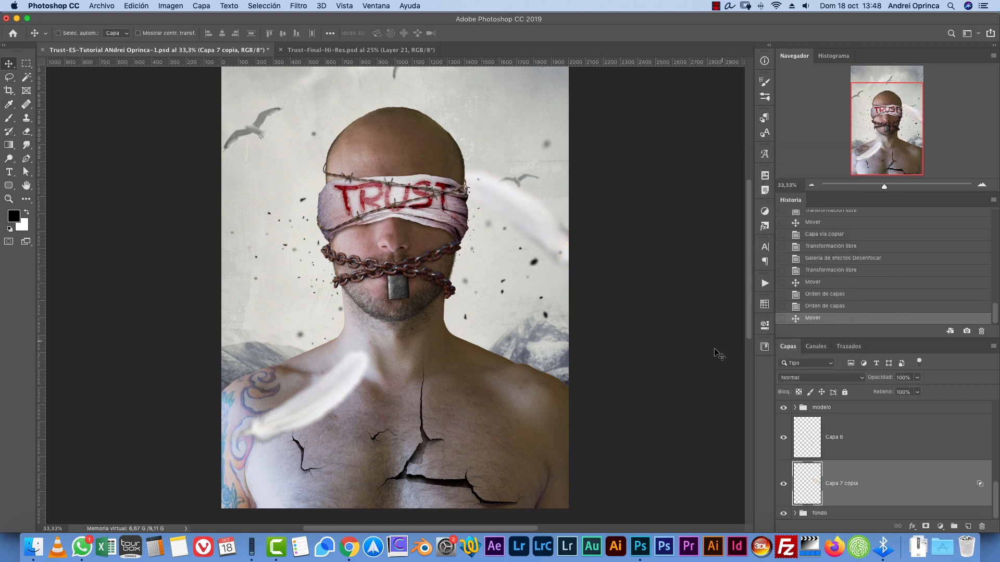
- Add an empty layer at the top of the stack and open the scratch texture 13047935_xl.jpg from the Stock folder
key("super+shift+alt+n")
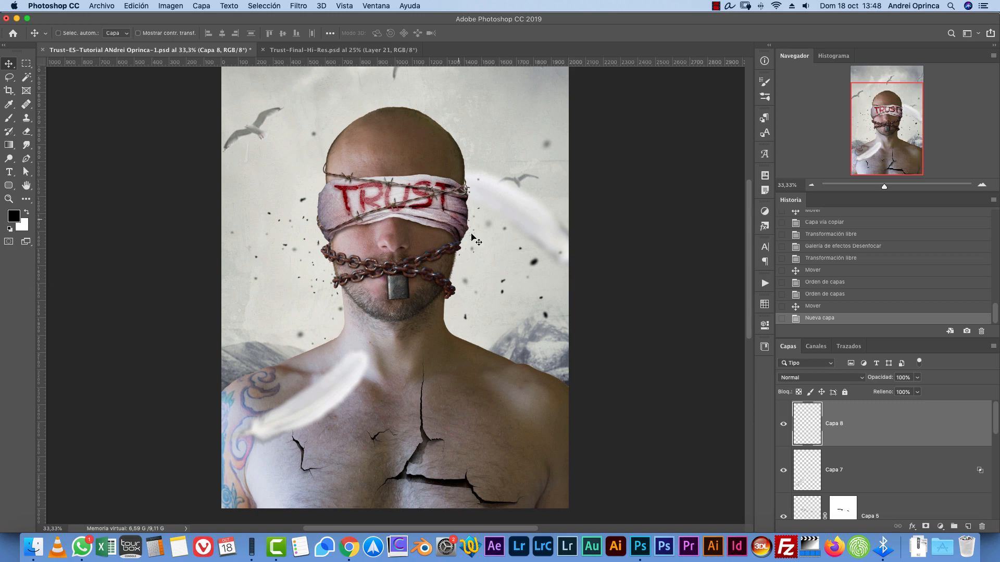
key("super+o")
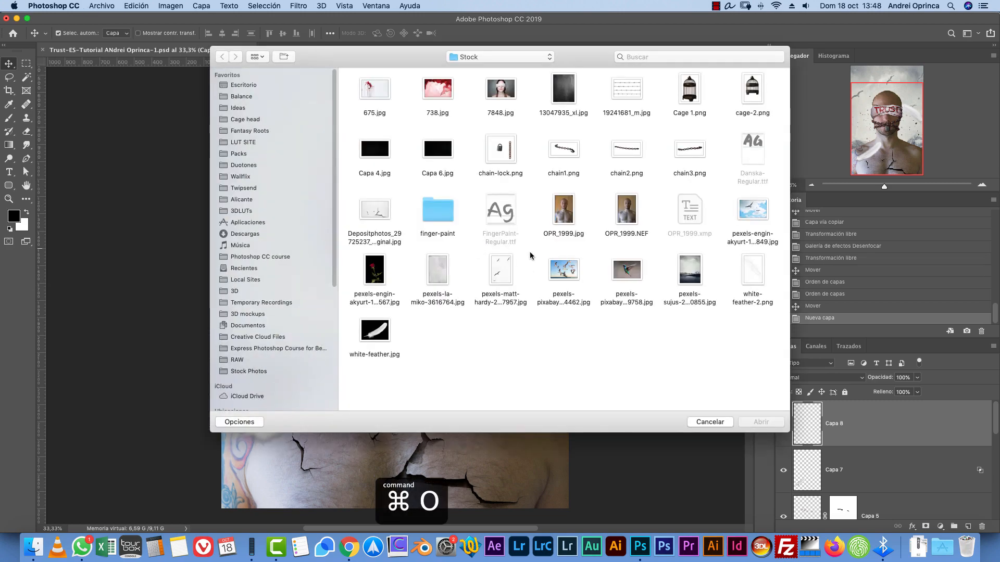
left_click(563, 91)
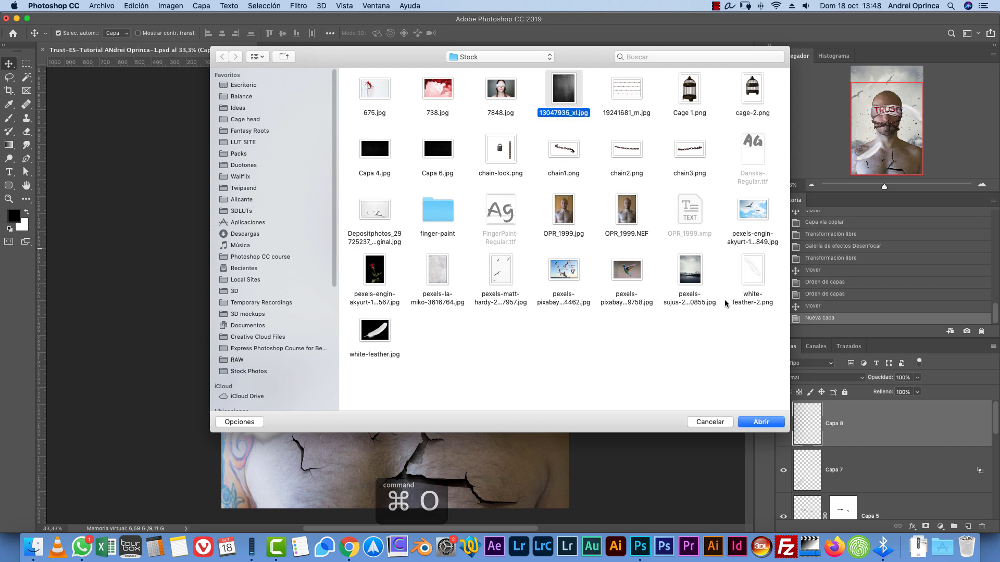
left_click(762, 423)
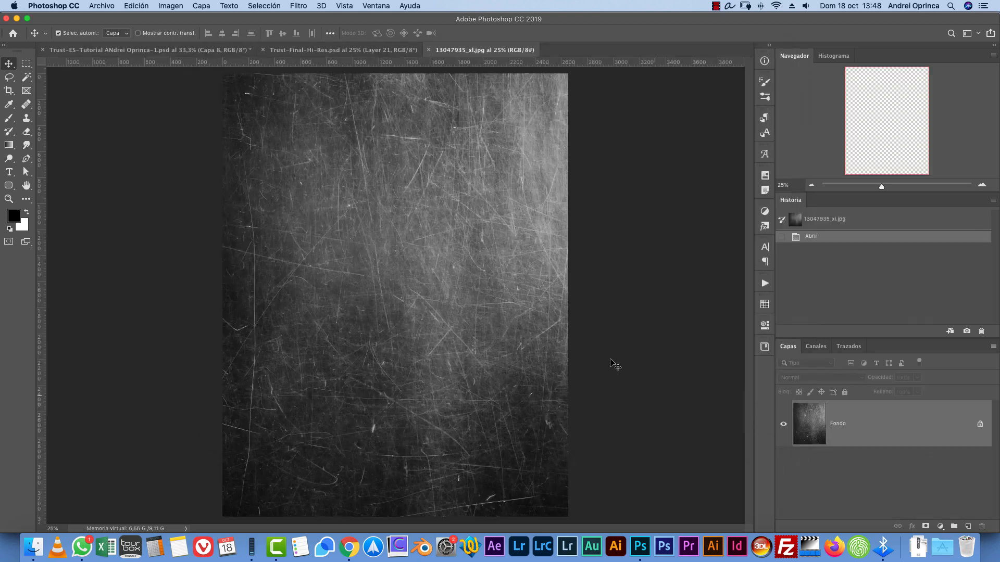
- Cut the entire scratch texture, close its file without saving, and paste the texture into the montage's new top layer
key("super+a")
key("super+x")
key("super+w")
left_click(461, 186)
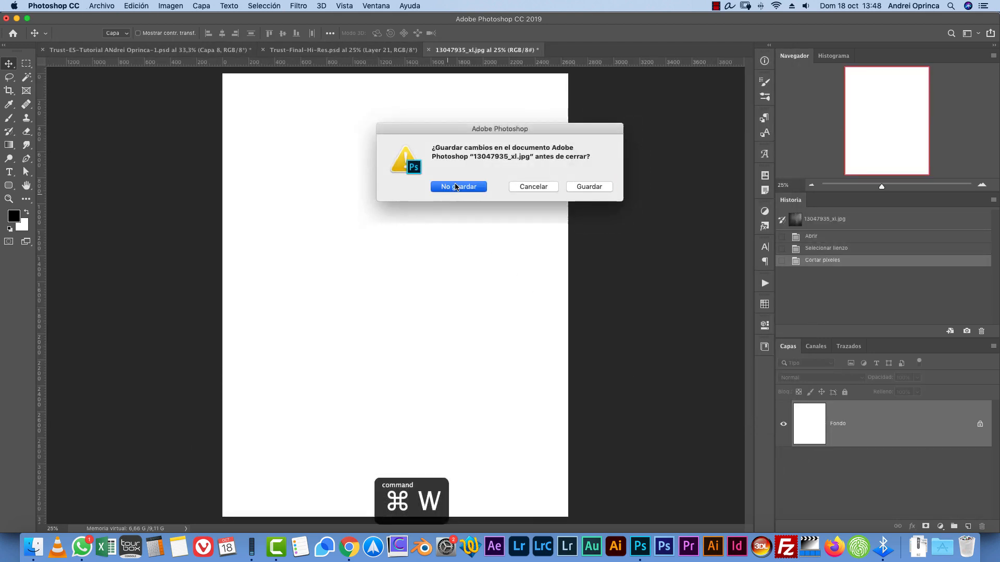
key("super+v")
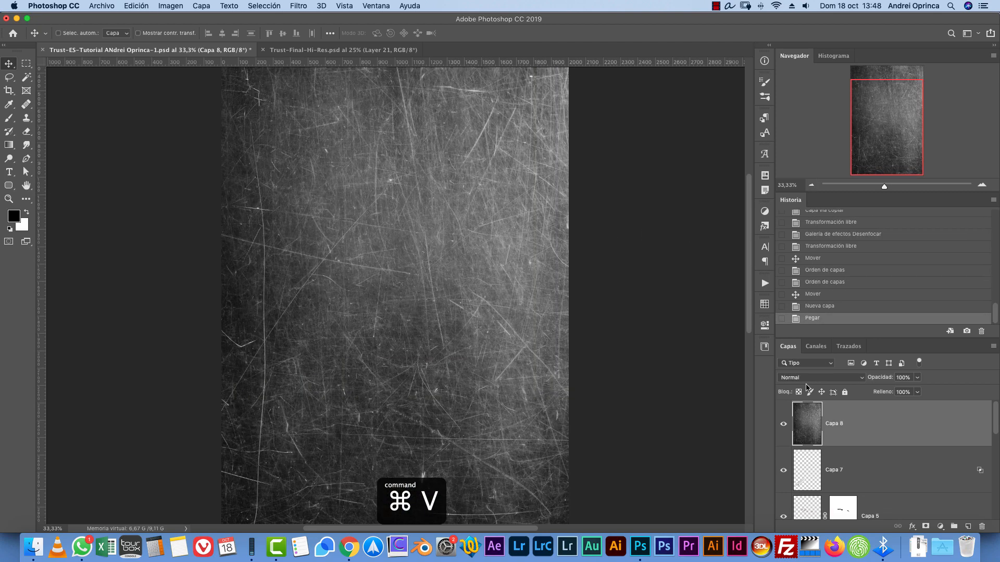
- Set the scratch texture's blend mode to Trama and scale the layer to about 89.5% so it still covers the canvas
left_click(820, 378)
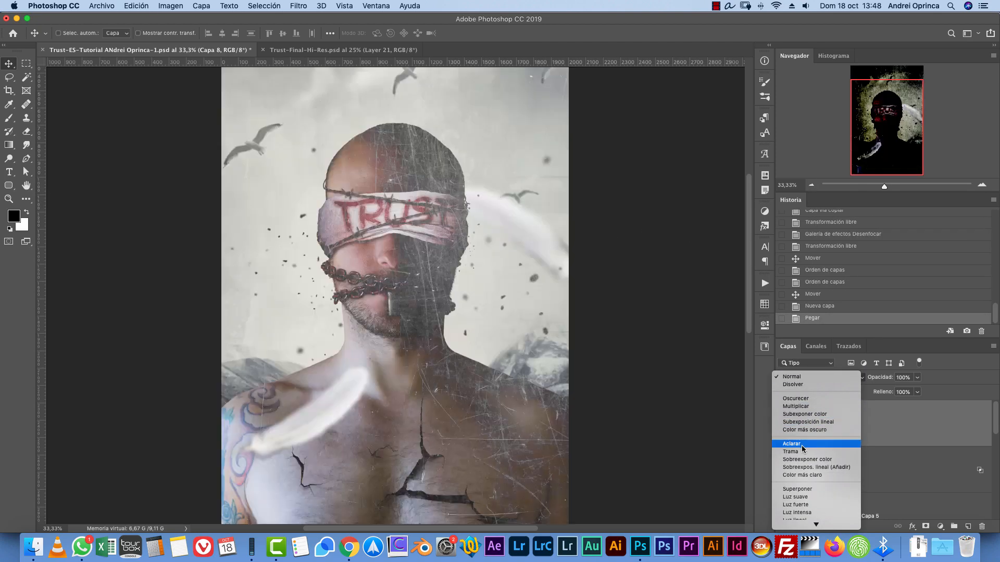
left_click(797, 451)
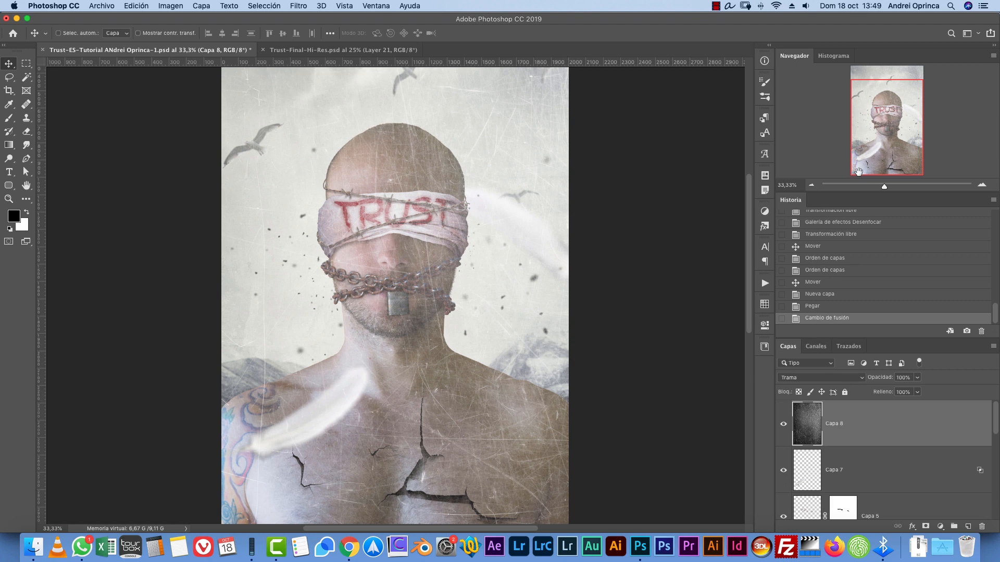
left_click(811, 185)
left_click(811, 185)
key("super+t")
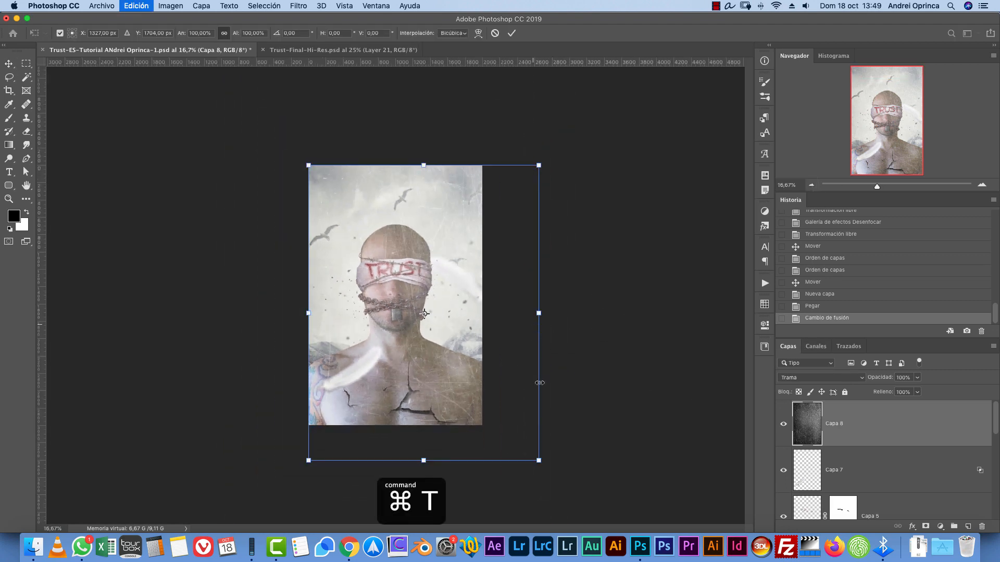
left_click_drag(539, 461, 504, 447)
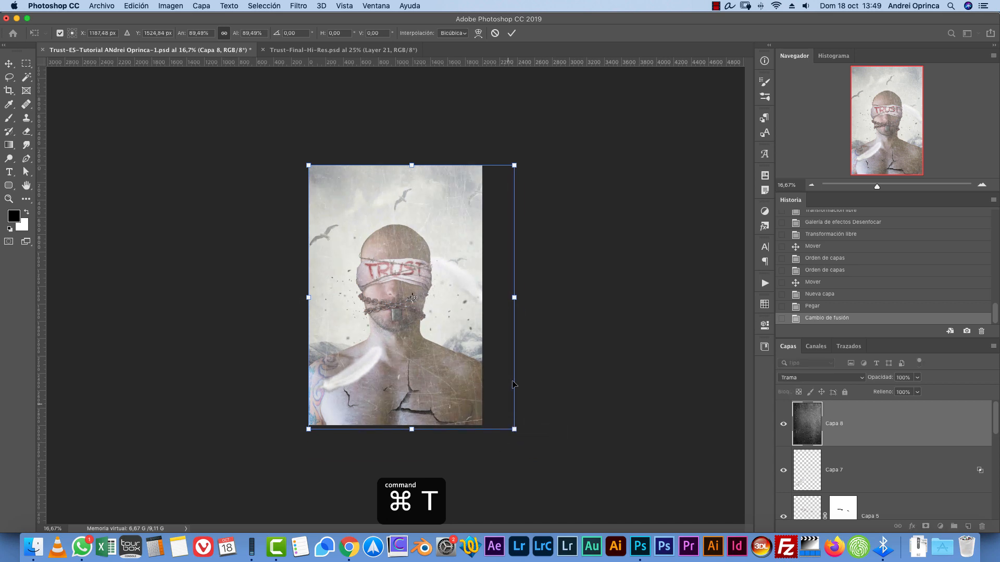
key("Return")
- Try a lower opacity on the scratch texture layer, then restore it to 100%
key("super+1")
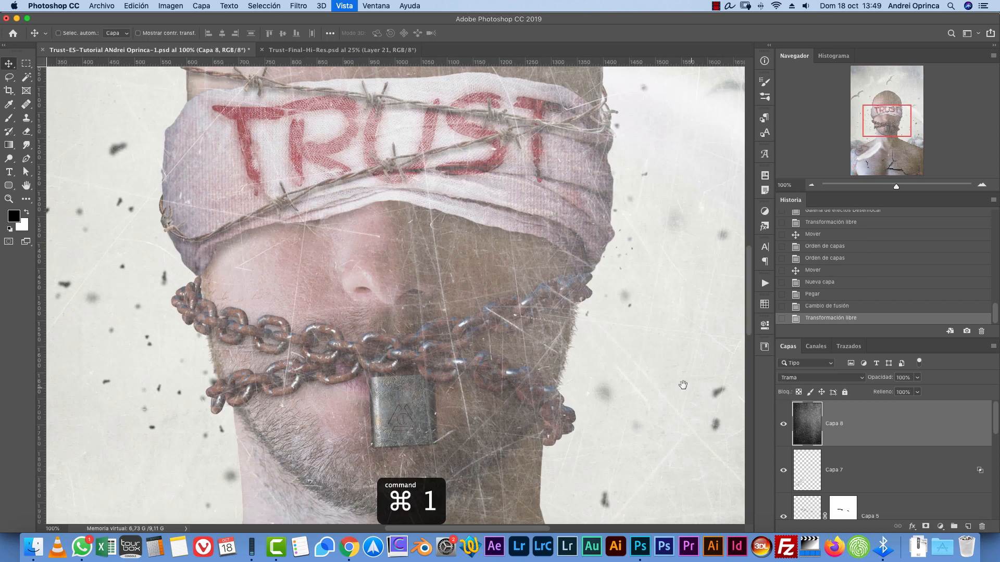
left_click_drag(661, 403, 662, 279)
key("super+r")
left_click(918, 378)
left_click_drag(919, 390, 885, 390)
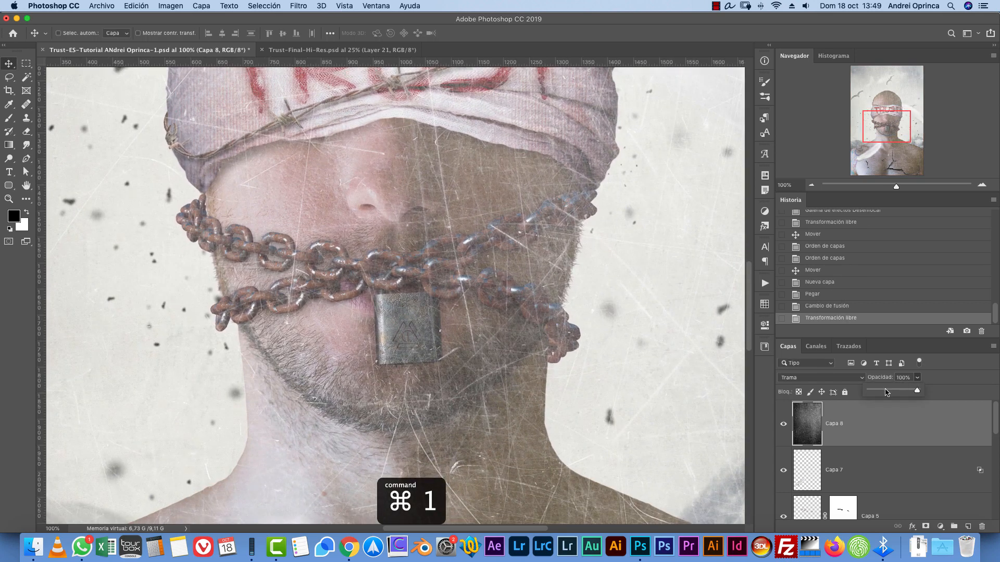
left_click_drag(593, 372, 523, 161)
left_click(918, 379)
left_click_drag(918, 391, 940, 393)
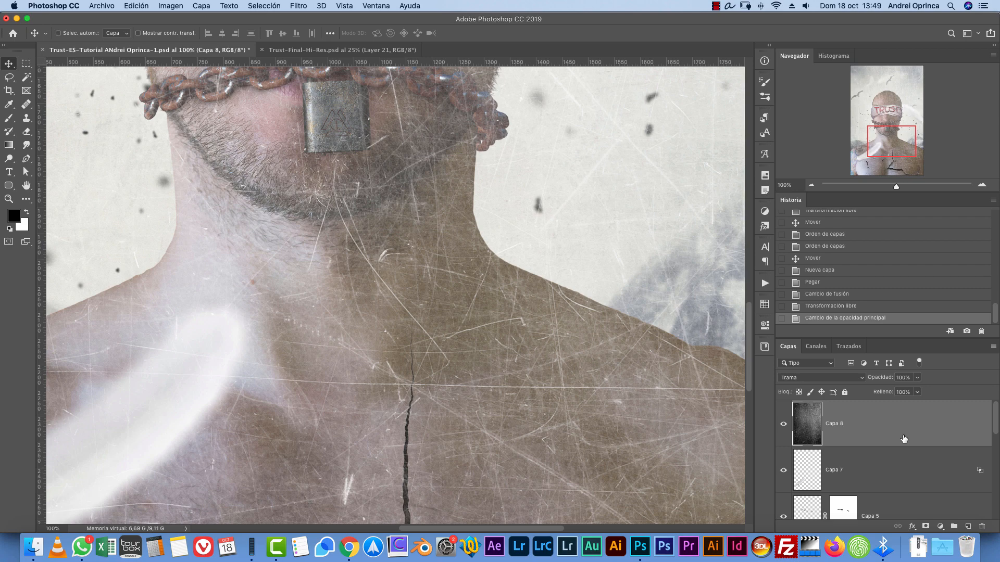
- Darken the scratch texture with Levels, setting the RGB input black point to 38 and the midtones to 0,67
left_click_drag(642, 441, 510, 359)
key("super+l")
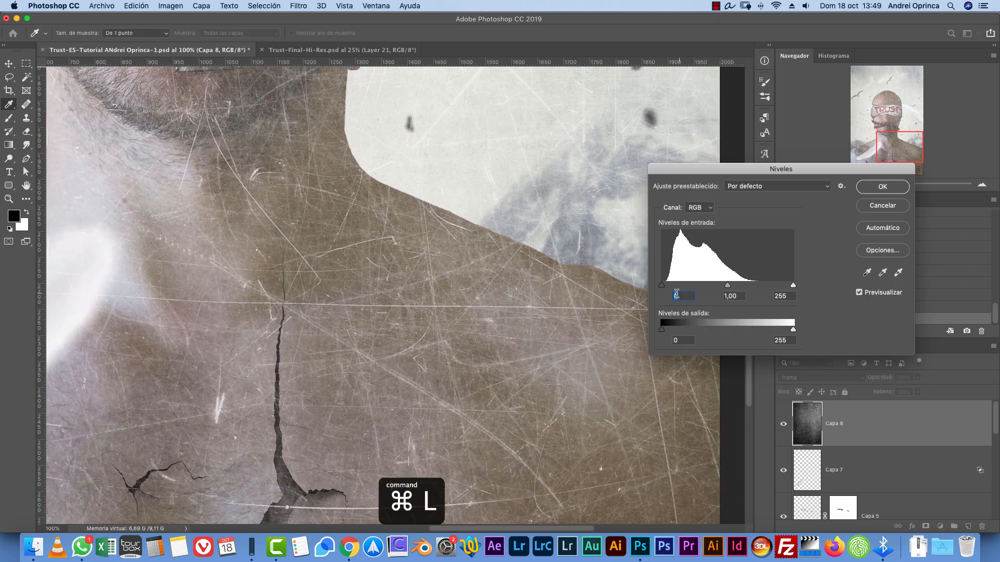
left_click_drag(661, 285, 750, 285)
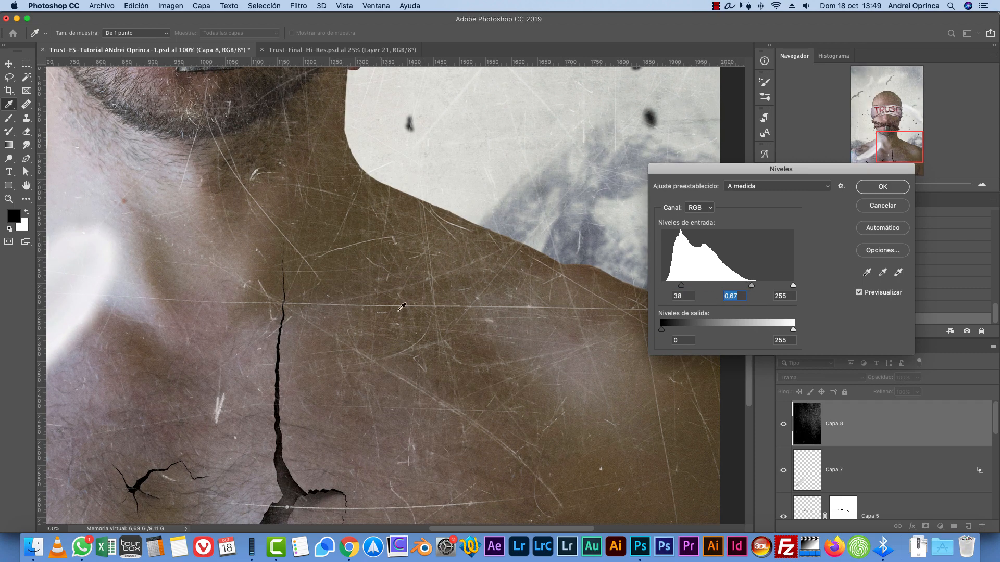
left_click(883, 193)
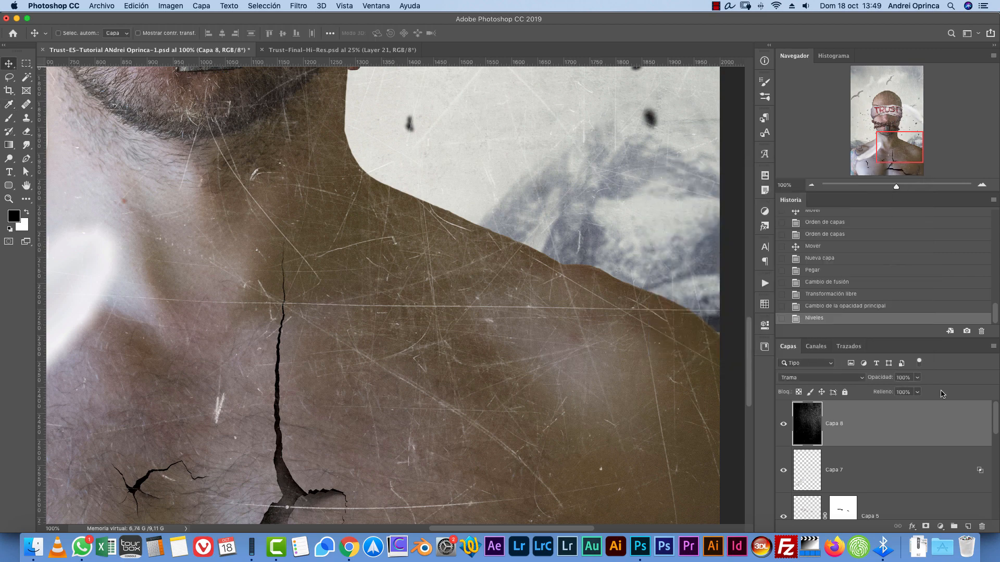
- Lower the scratch texture layer's opacity to 61%
left_click(918, 377)
left_click_drag(908, 391, 900, 392)
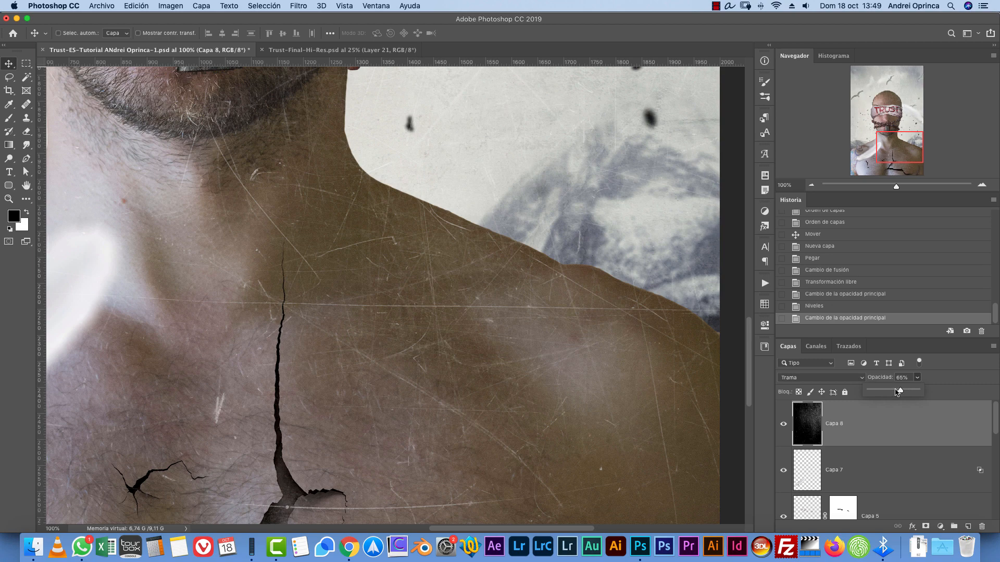
key("super+1")
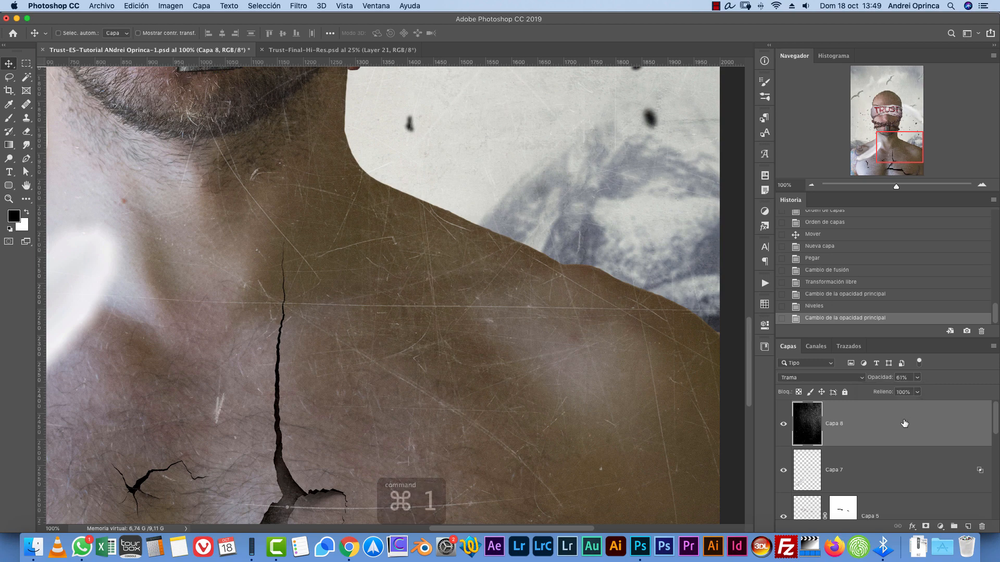
left_click(811, 185)
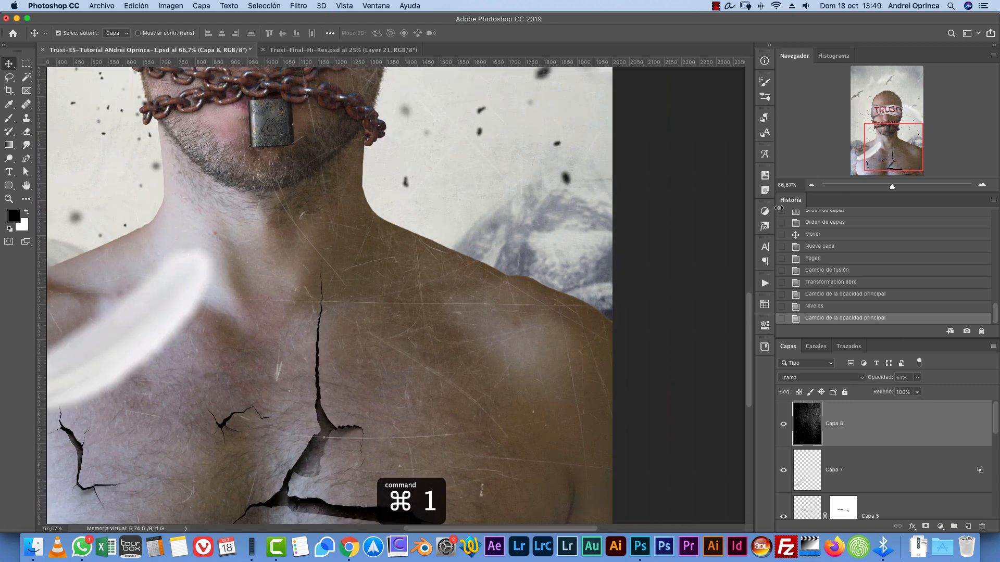
- Open Capa 6.jpg, cut its entire image, close it without saving, and paste the particles as the montage's top layer
key("super+o")
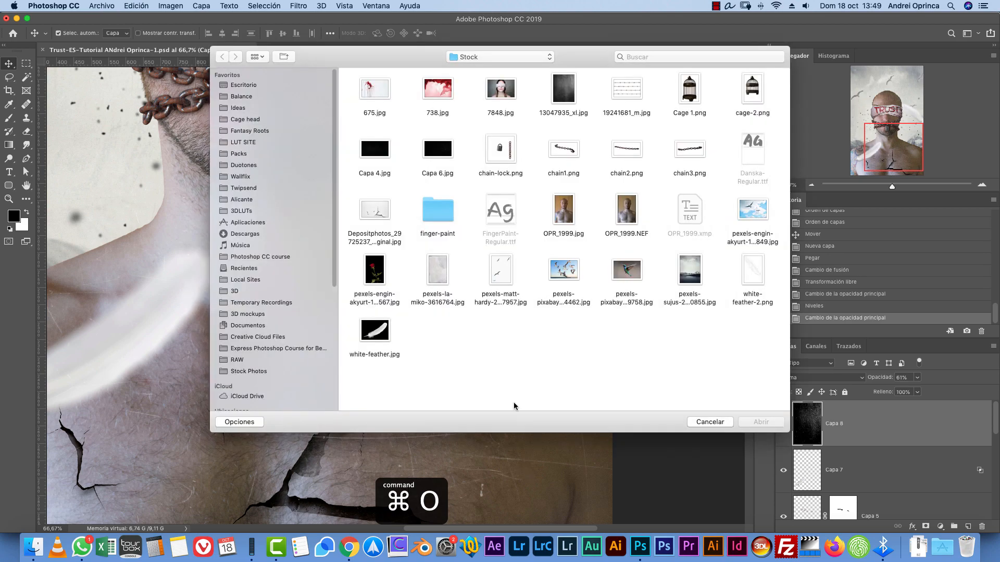
left_click(427, 155)
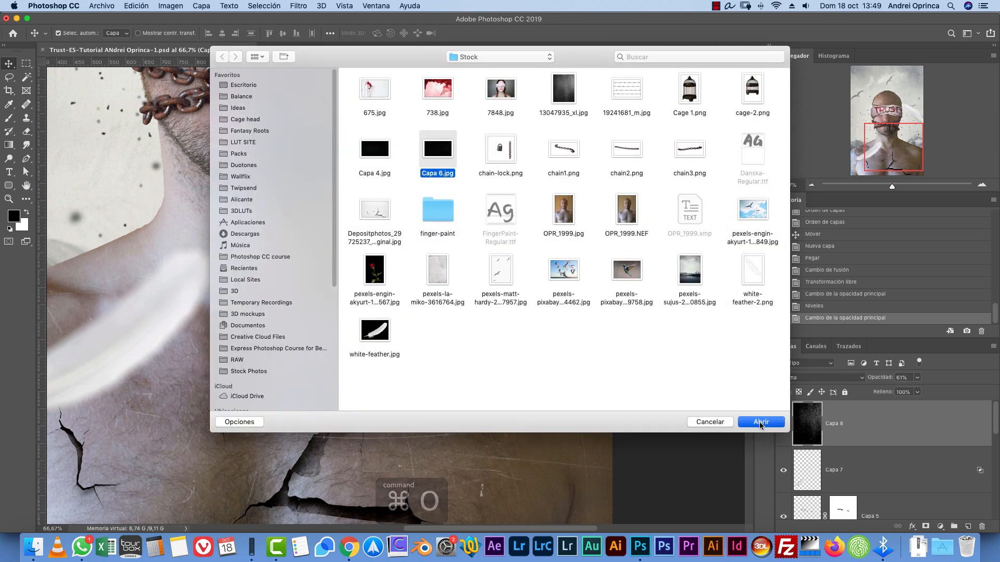
left_click(760, 422)
key("super+a")
key("super+x")
key("super+w")
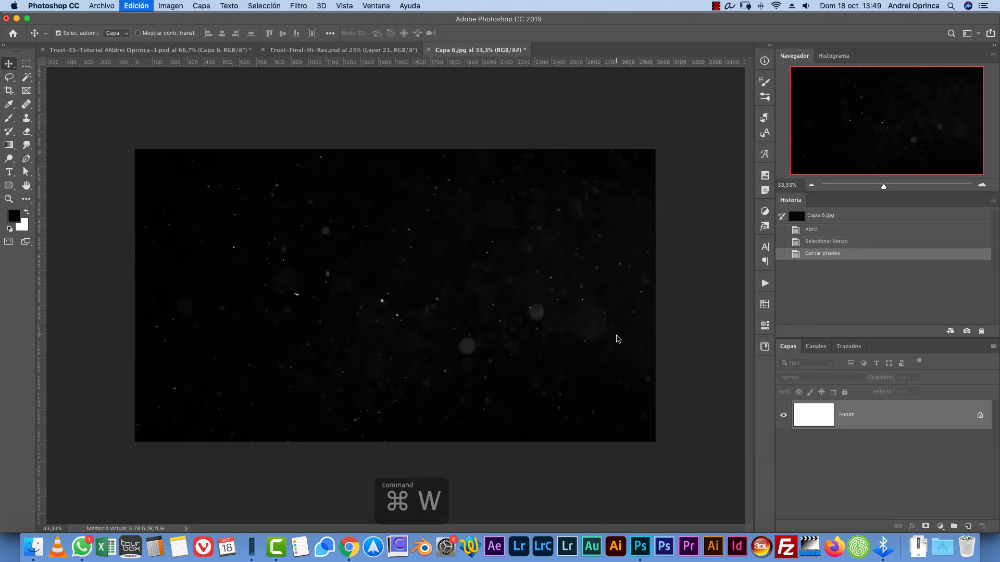
key("Return")
key("super+v")
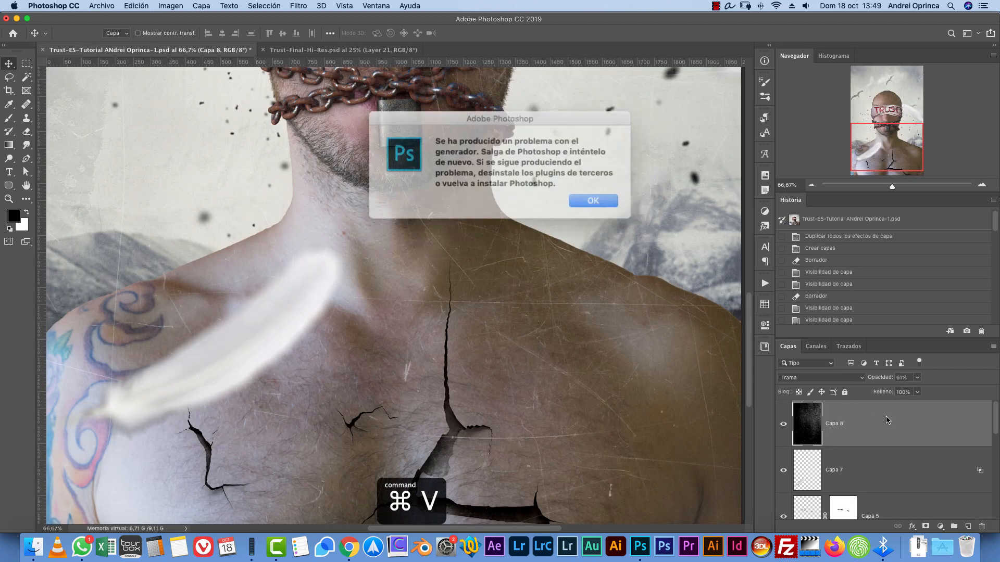
key("Return")
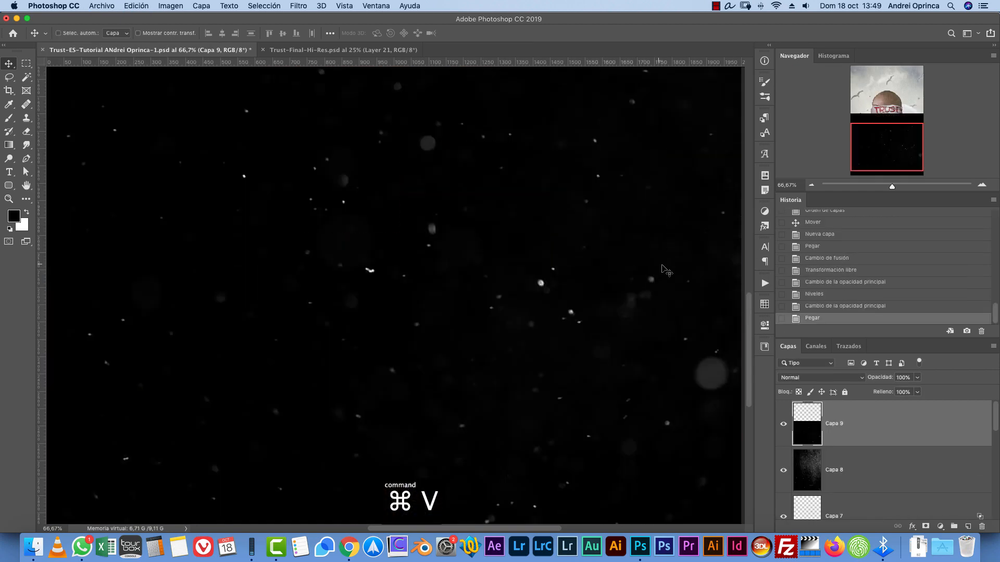
- Set the pasted particle layer's blend mode to Trama
left_click(816, 377)
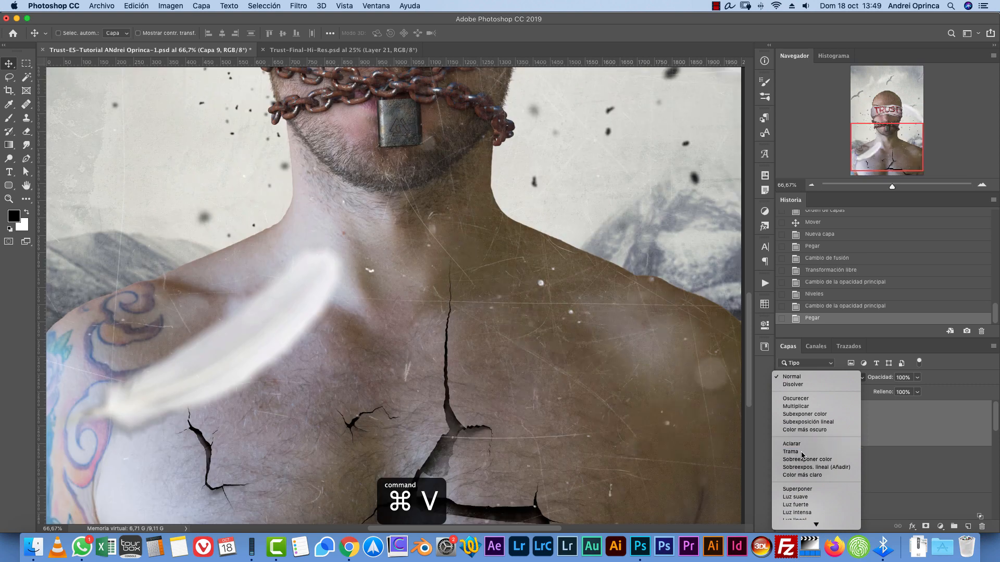
left_click(813, 427)
left_click(812, 185)
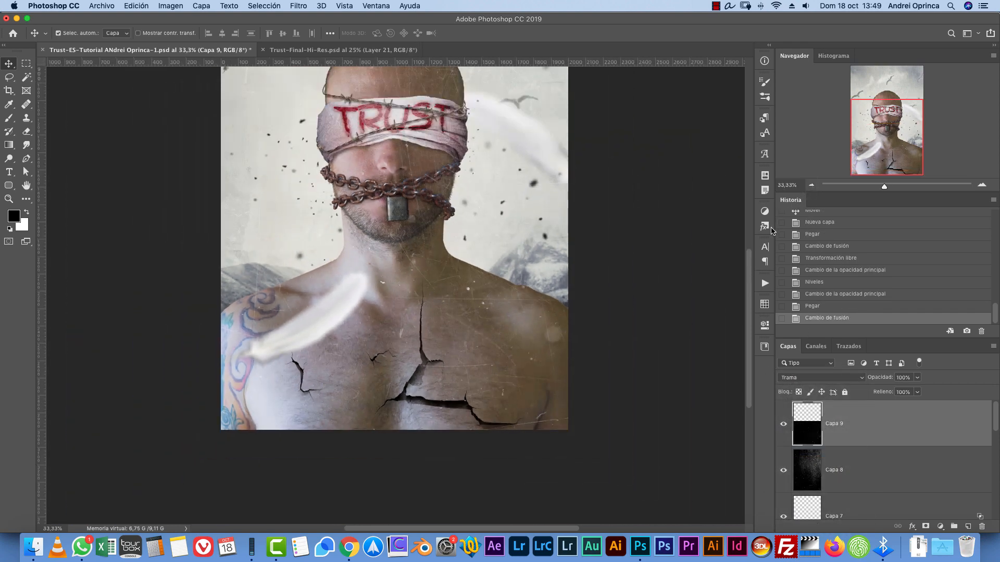
- Rotate the particle layer Capa 9 by -90°, then enlarge and reposition it to cover the whole canvas
key("super+t")
left_click(811, 186)
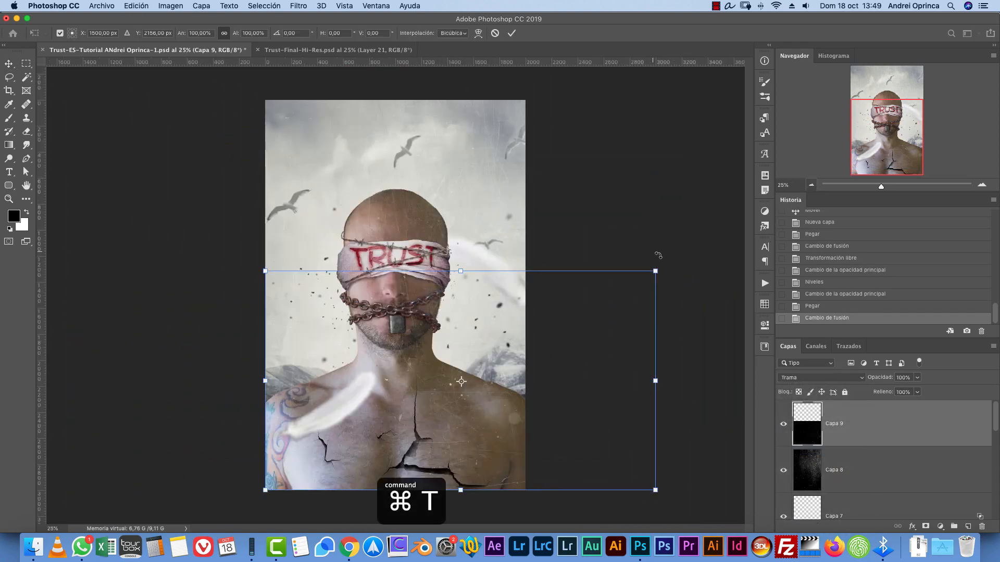
left_click_drag(658, 256, 355, 174)
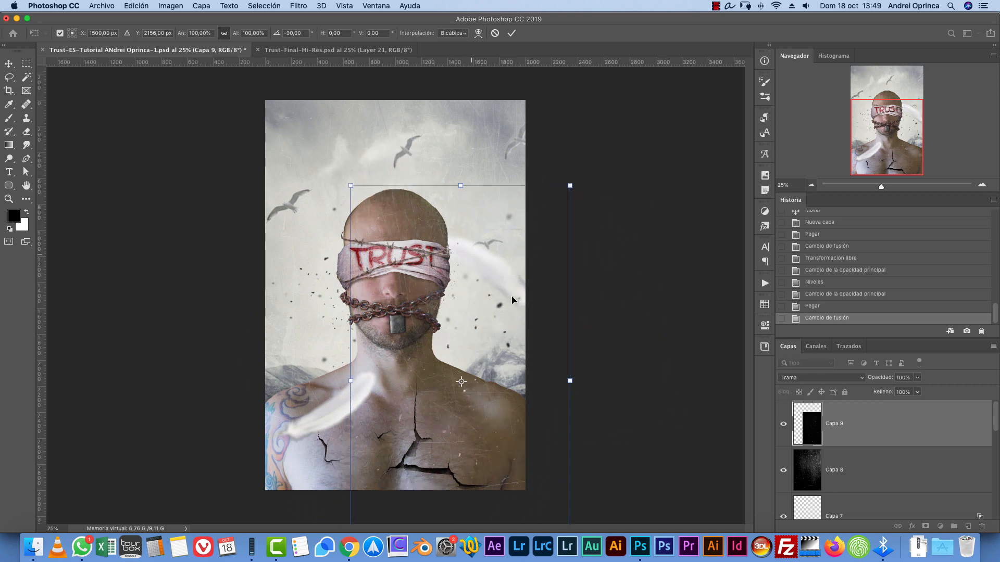
left_click_drag(512, 300, 427, 180)
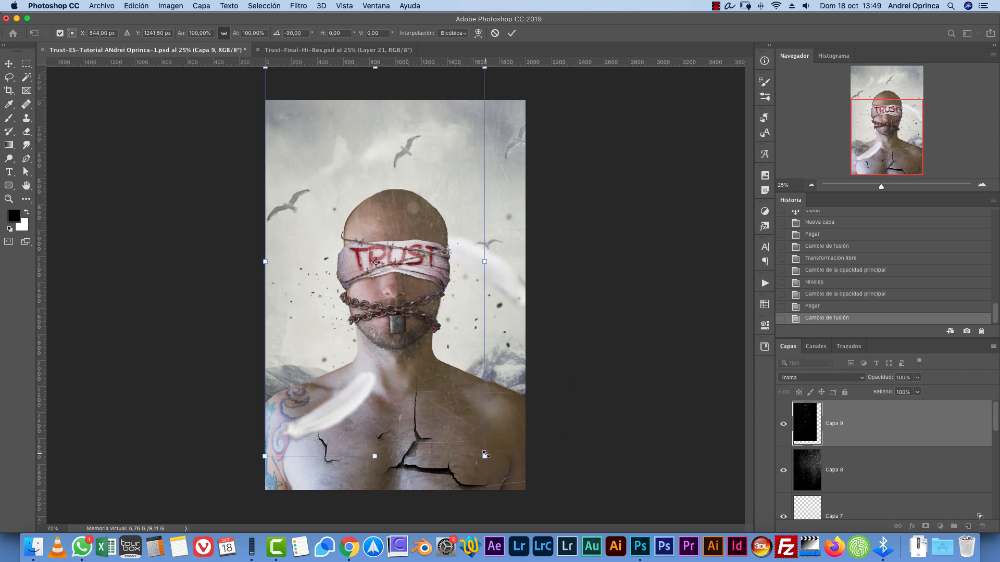
left_click_drag(485, 455, 555, 523)
left_click_drag(467, 330, 458, 324)
- Open Capa 4.jpg, cut its entire image, close it without saving, and paste it as the montage's new top layer
key("super+Tab")
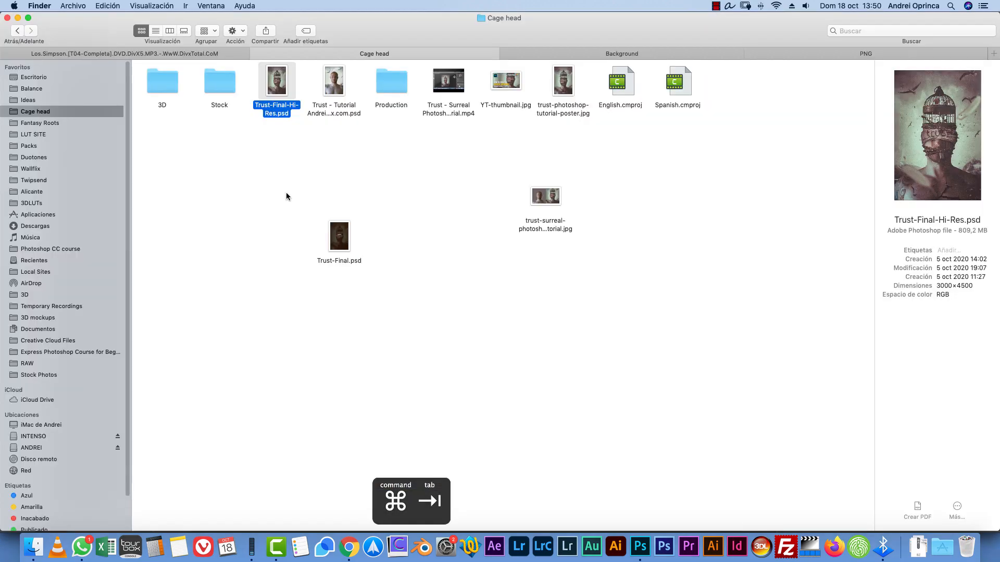
key("super+Tab")
key("super+o")
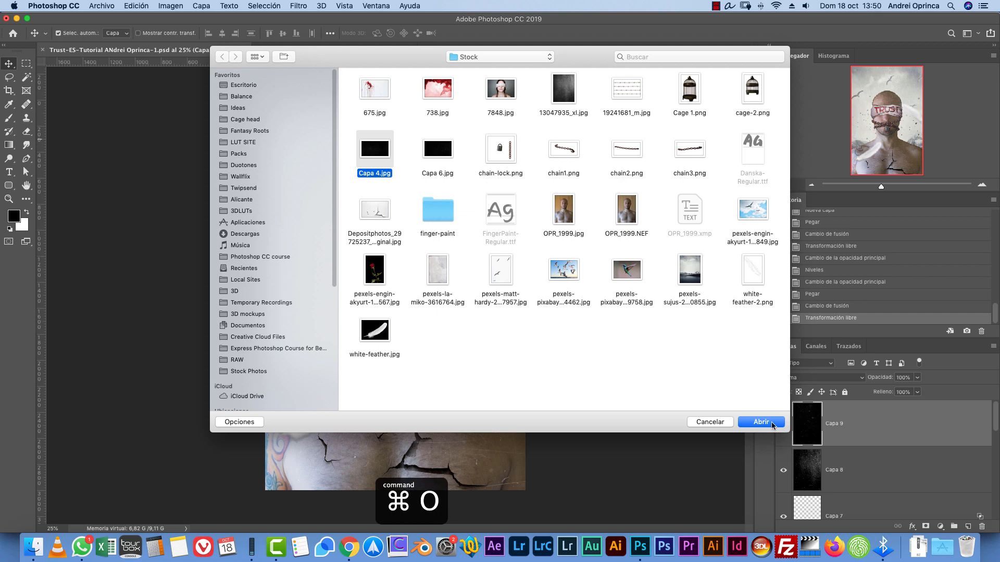
left_click(760, 422)
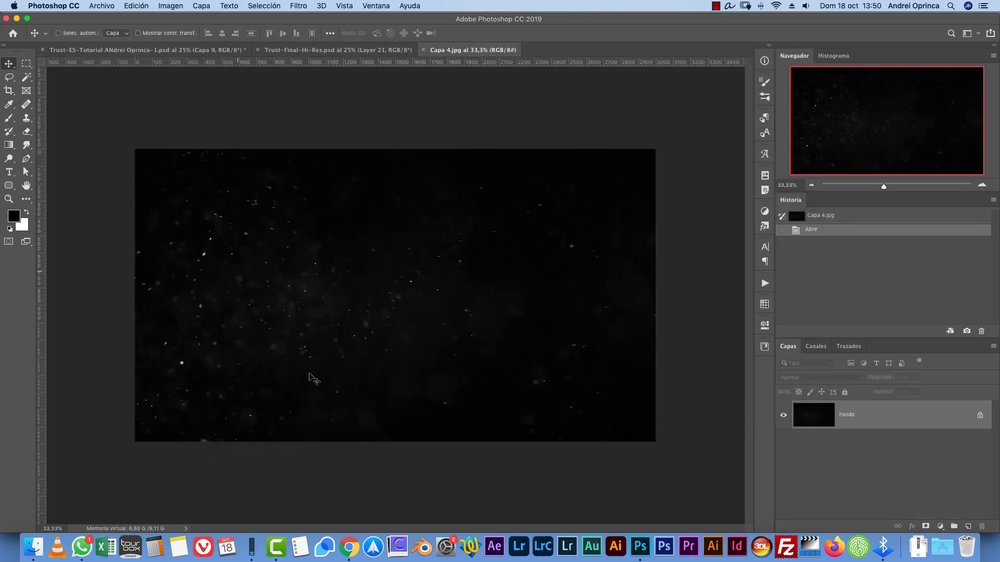
key("super+a")
key("super+x")
key("super+w")
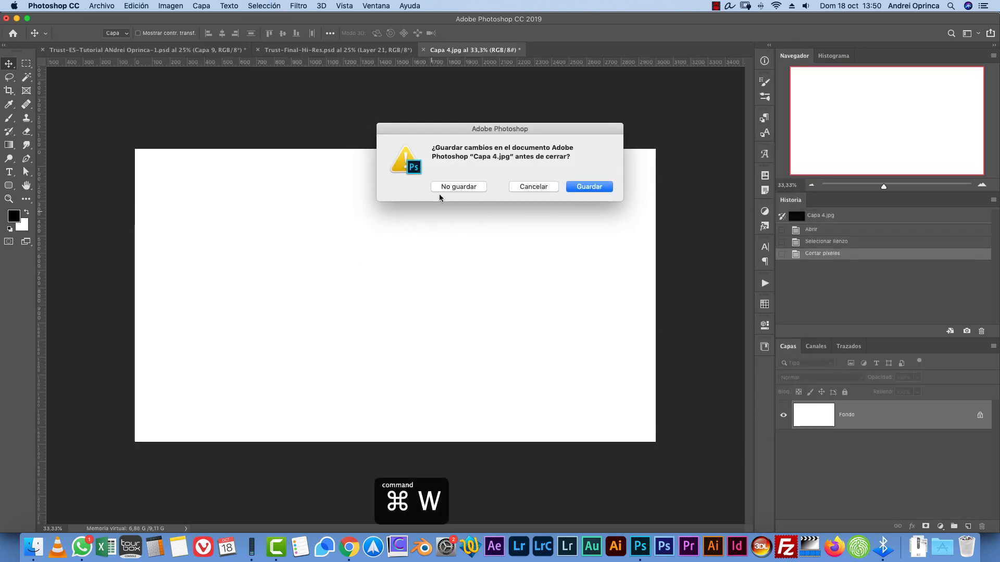
left_click(441, 189)
key("super+v")
- Rotate the new particle layer by -90°, scale it to about 135.4%, and position it to cover the canvas
key("super+t")
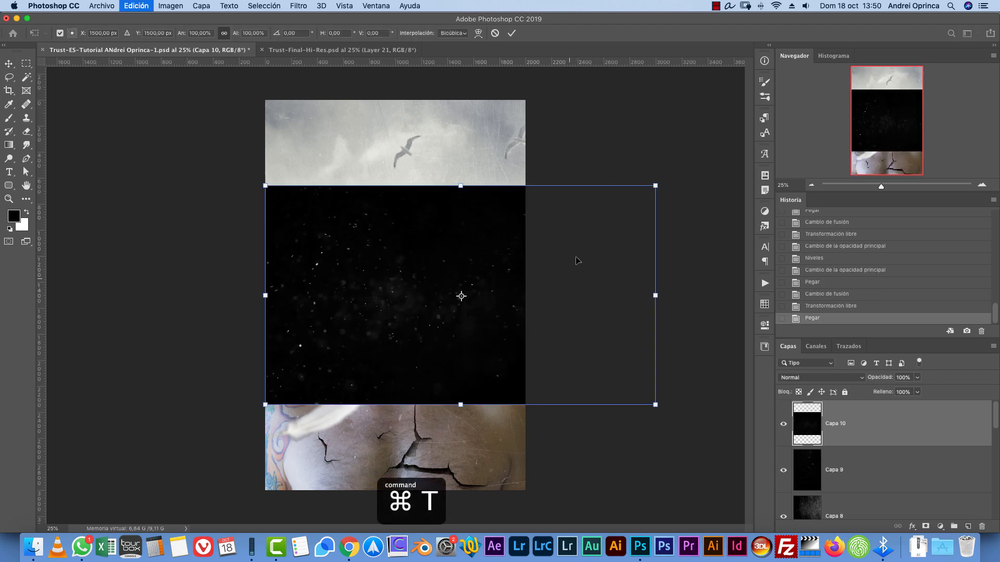
left_click_drag(675, 181, 392, 138)
left_click_drag(560, 111, 770, 31)
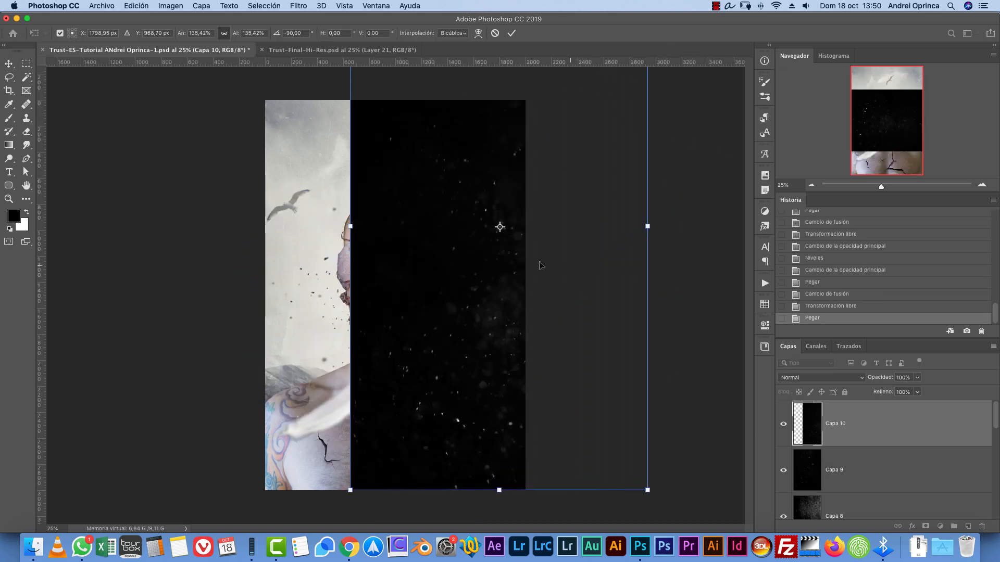
left_click_drag(542, 266, 488, 275)
key("Return")
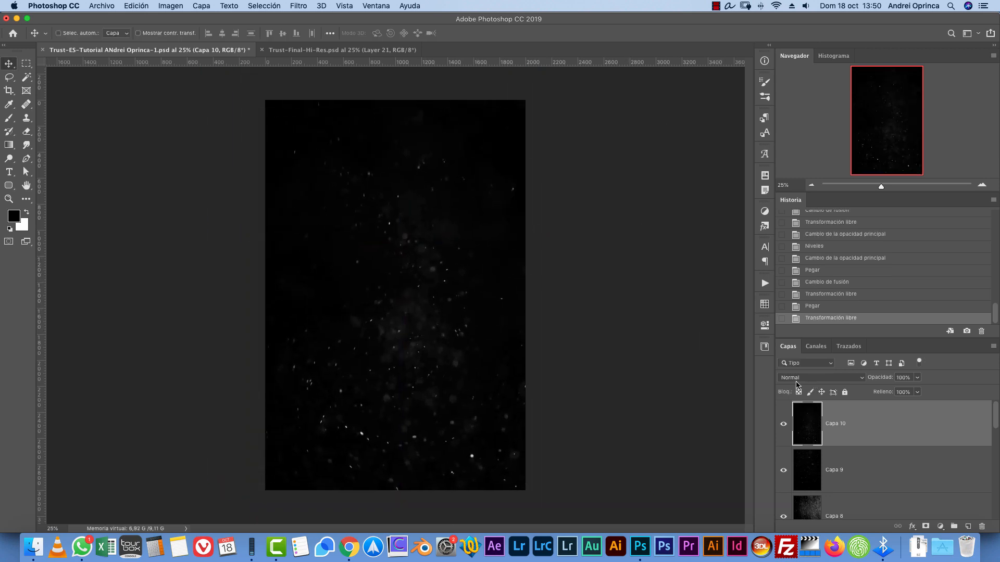
- Invert the particle layer Capa 10 and set its blend mode to Multiplicar to get dark specks
key("super+i")
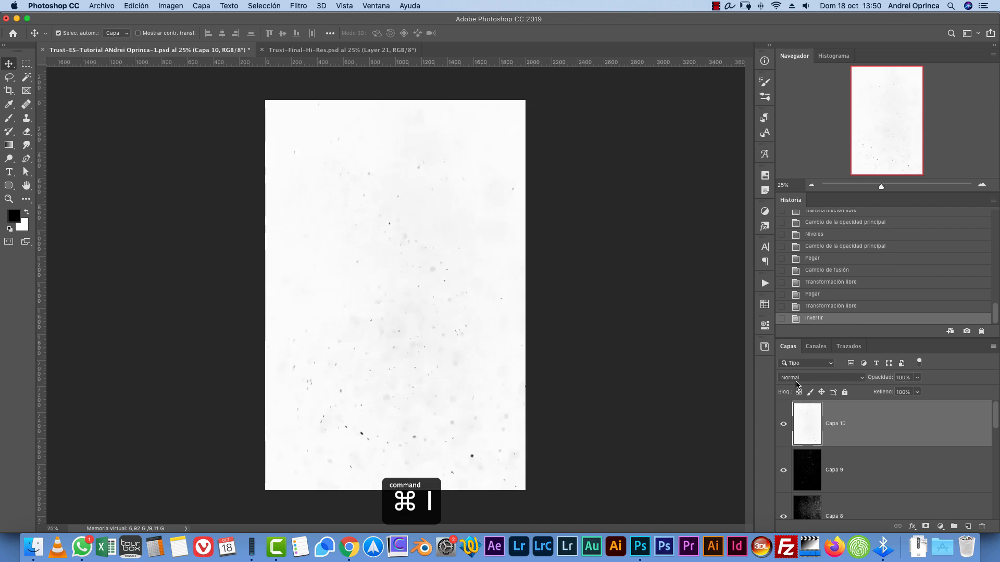
key("super+1")
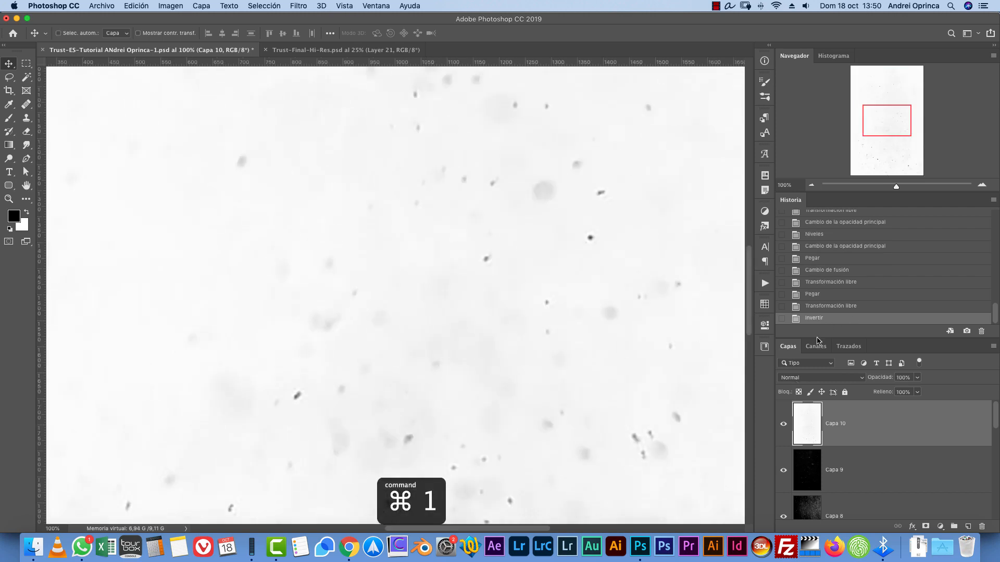
left_click(809, 378)
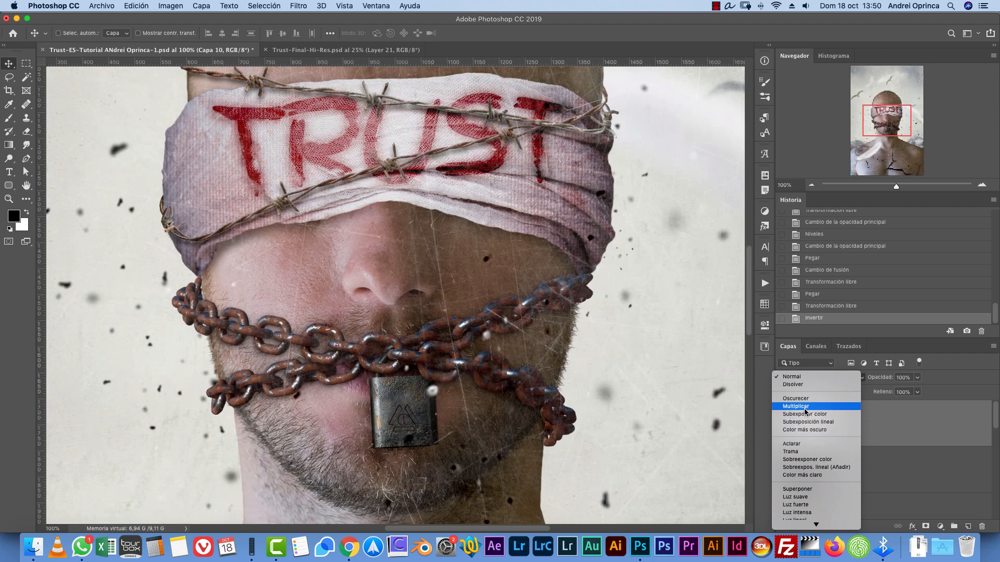
left_click(801, 406)
left_click(812, 185)
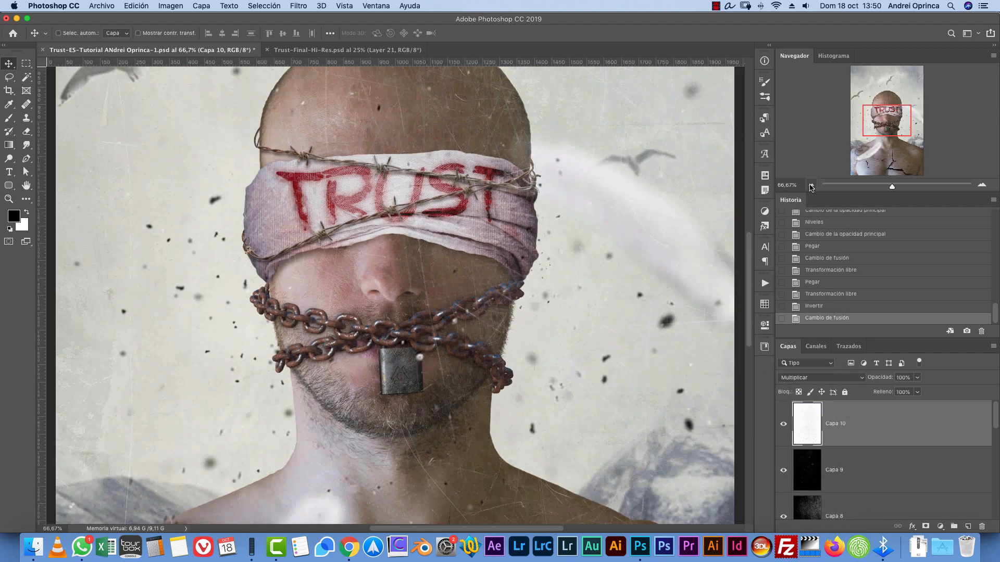
left_click(812, 185)
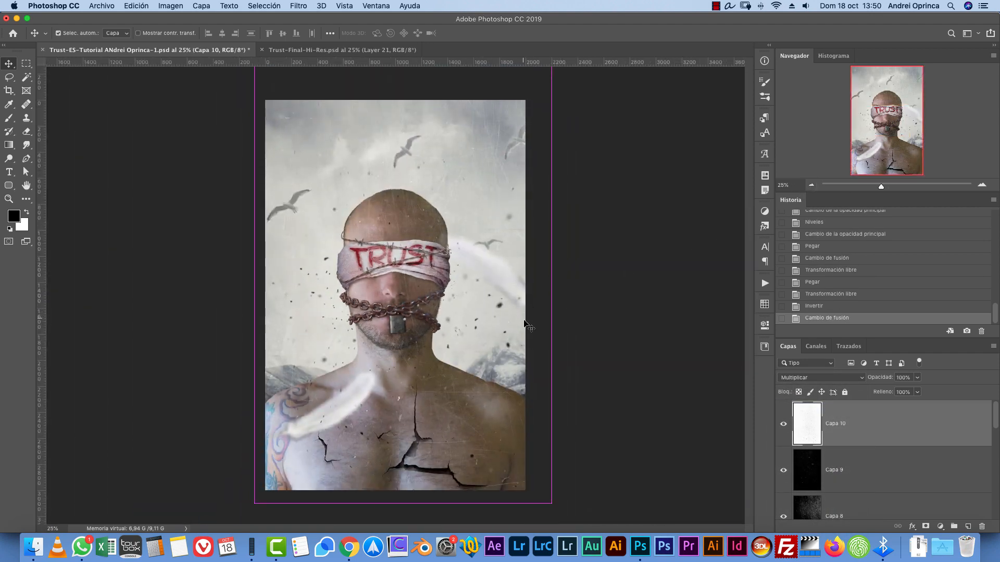
- Enlarge the dark speck layer to about 129.4% and shift it up and to the left over the canvas
key("super+t")
left_click_drag(552, 239, 655, 245)
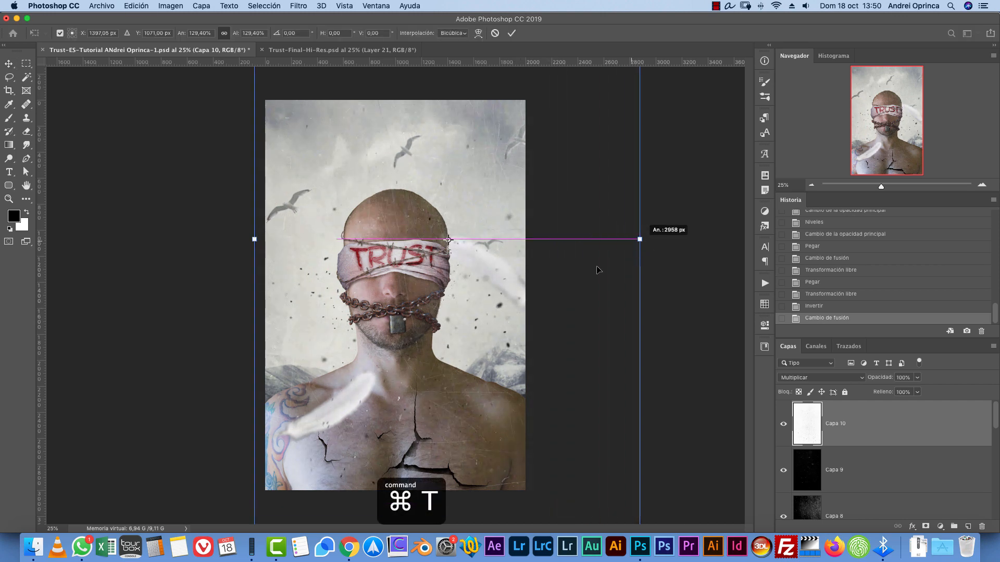
left_click_drag(506, 329, 479, 256)
key("Return")
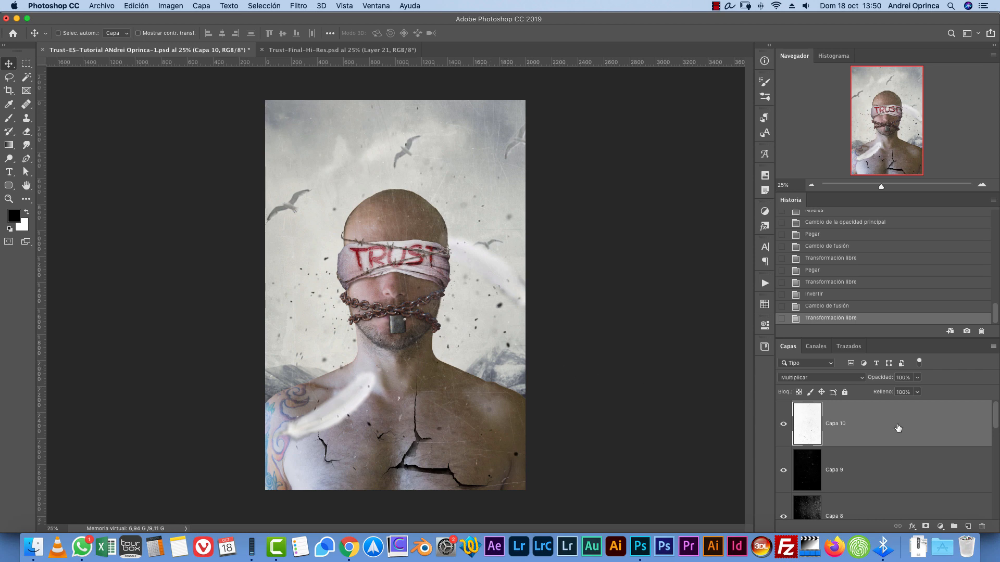
- Move the dark speck layer between Capa 6 and Capa 7 copia, and shift its specks upward behind the man
left_click_drag(898, 428, 869, 453)
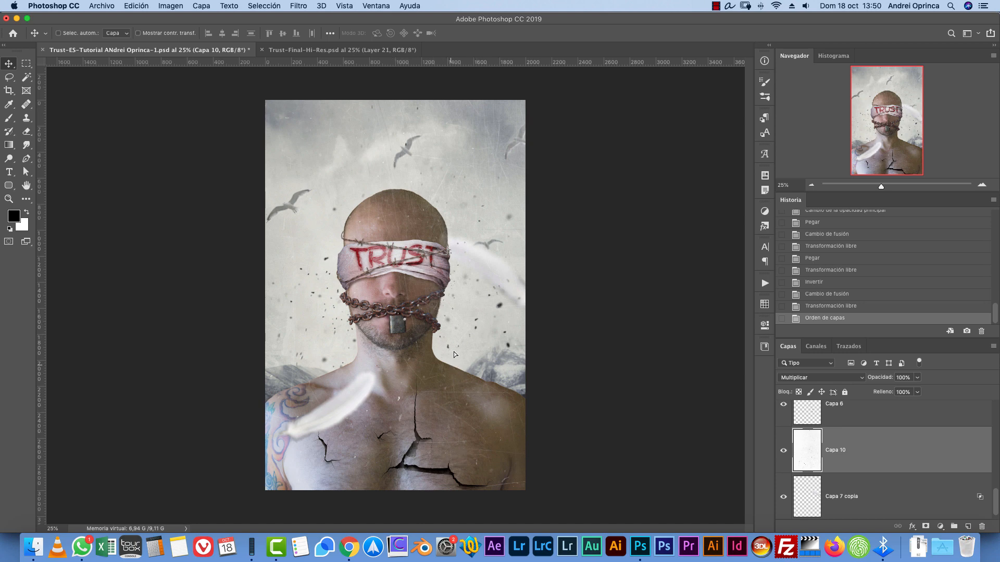
left_click_drag(454, 355, 438, 276)
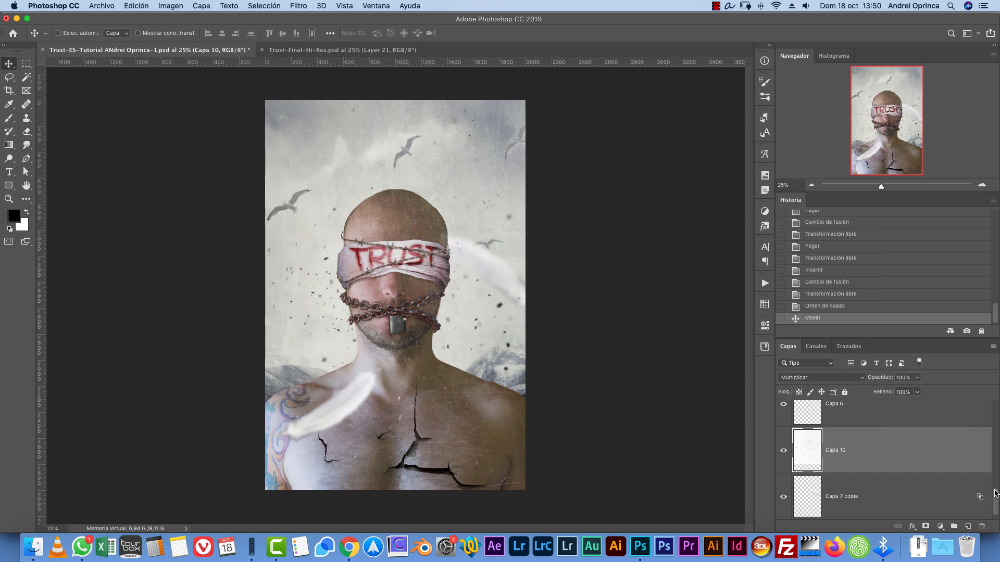
- Stamp all visible layers into a new layer above Capa 9 and convert it into a smart object
left_click_drag(995, 493, 991, 380)
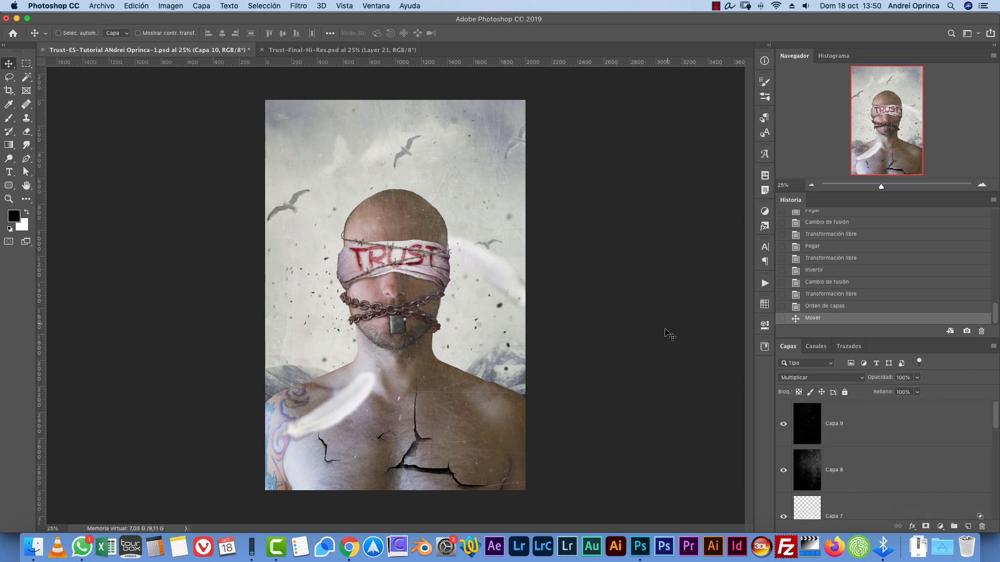
left_click(913, 426)
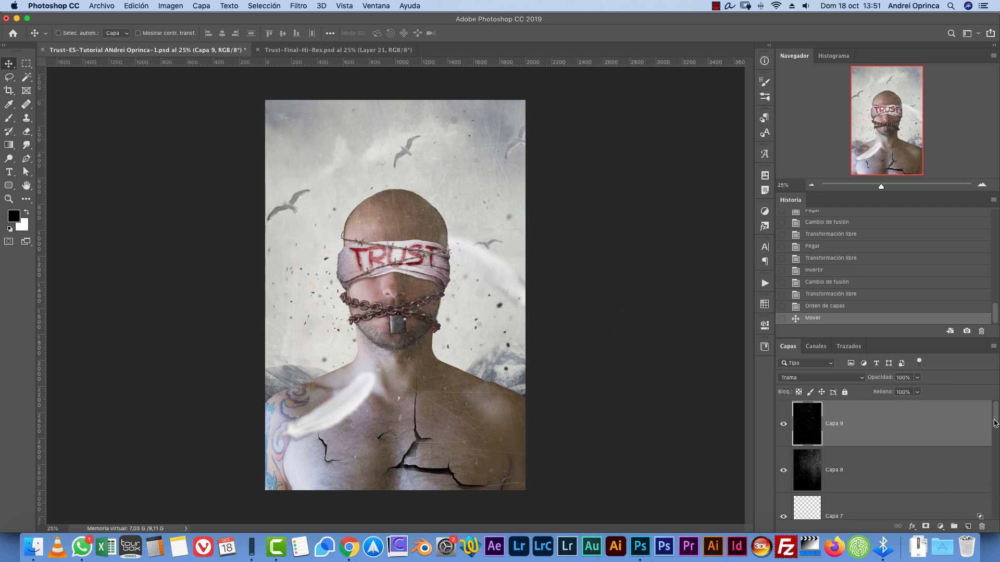
left_click(968, 526)
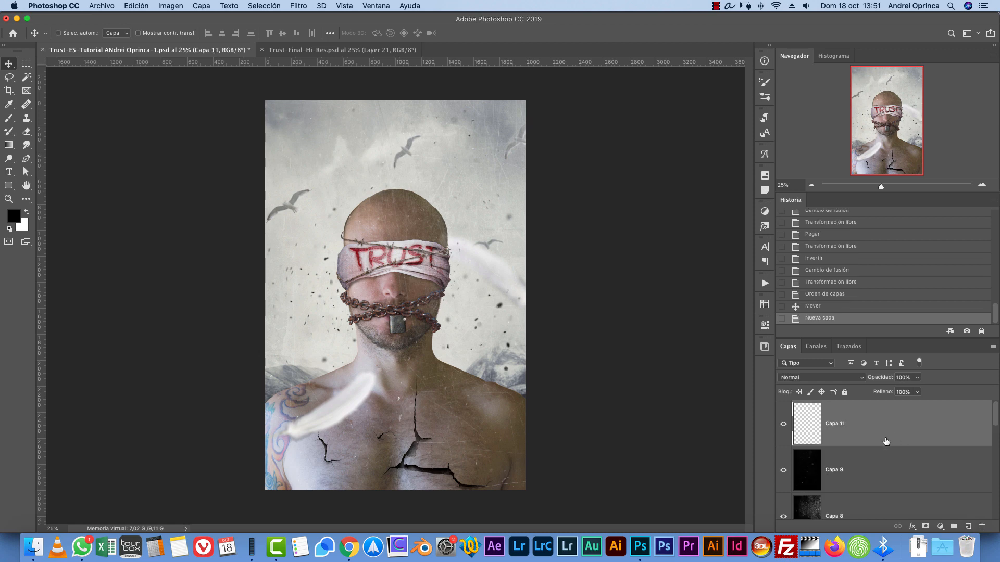
key("alt+shift+super+e")
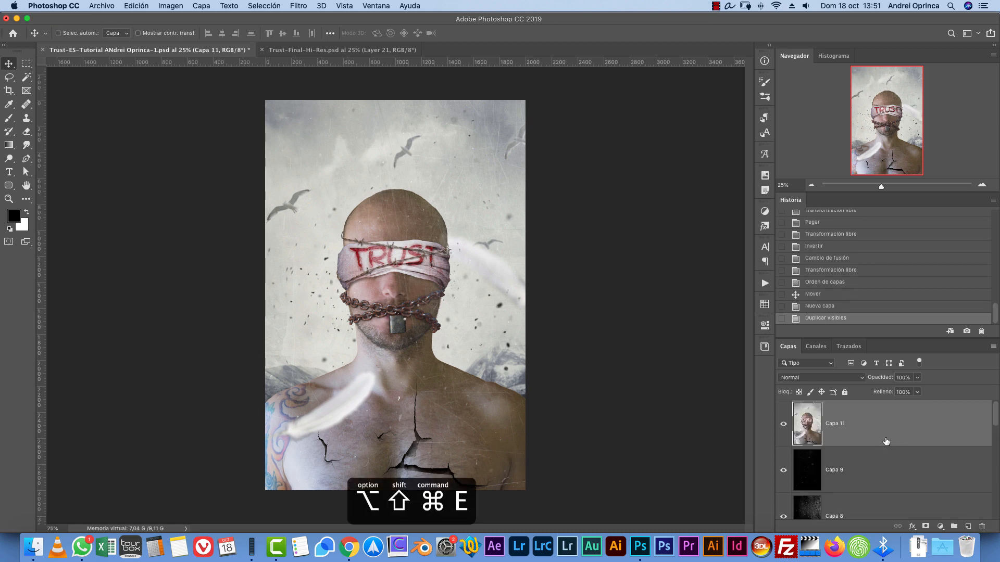
right_click(908, 423)
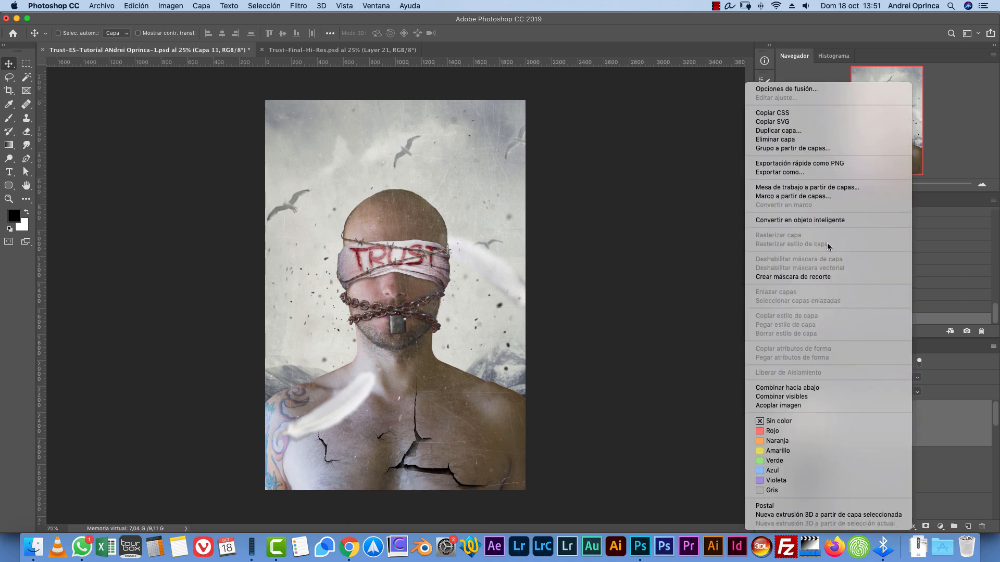
left_click(814, 221)
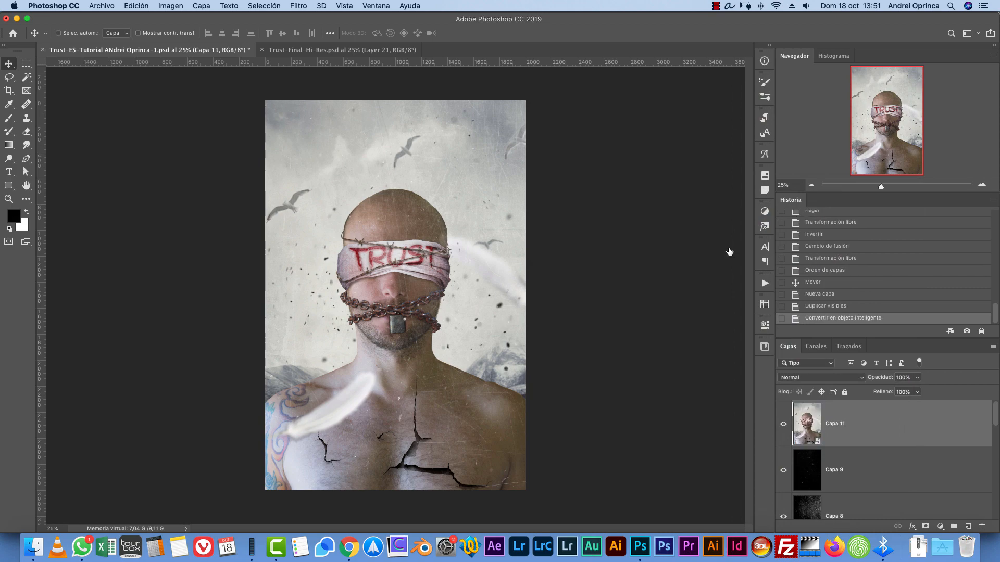
- Apply a Camera Raw filter to the Capa 11 smart object with Claridad +17 and Borrar neblina +4
left_click(294, 8)
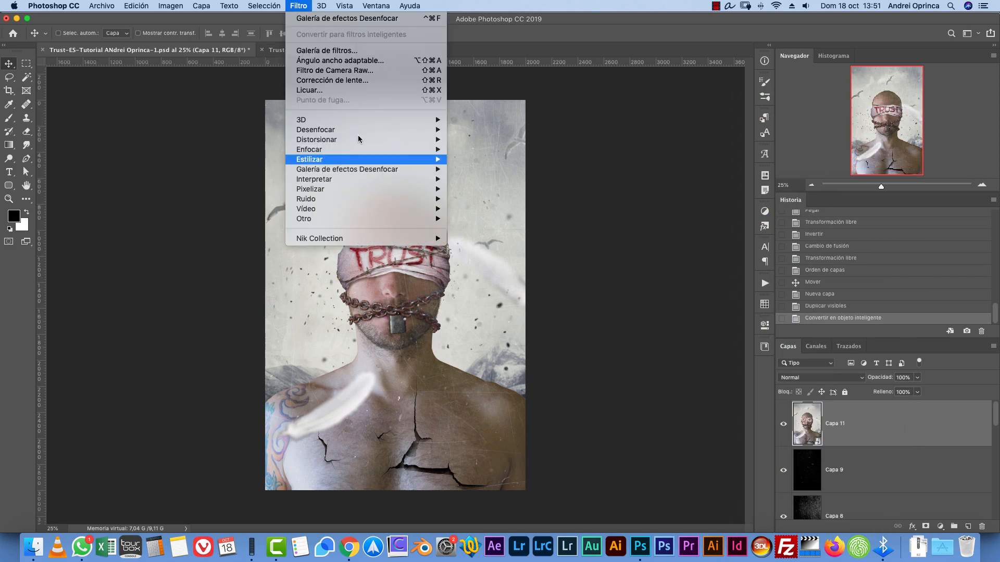
left_click(318, 71)
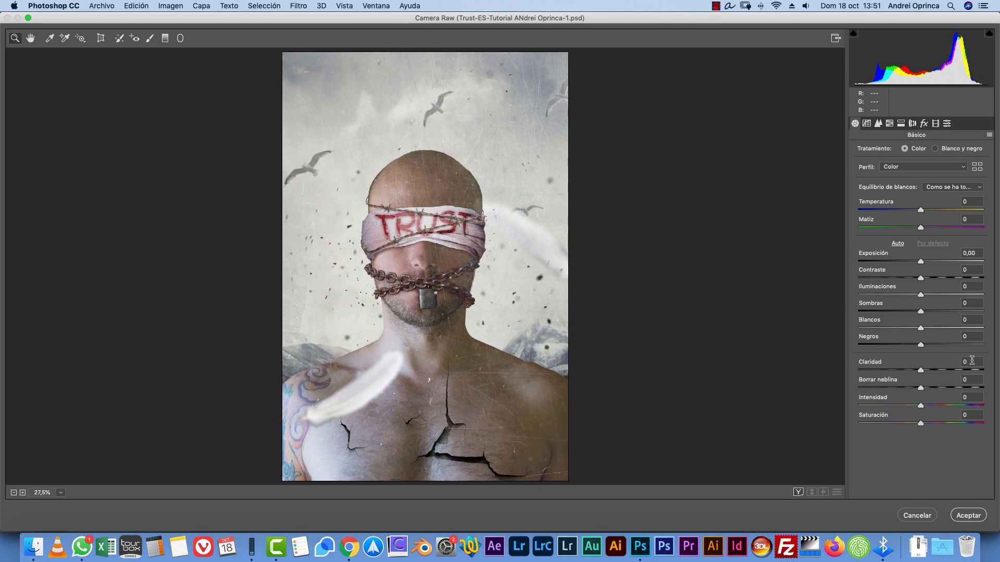
type("17")
key("Tab")
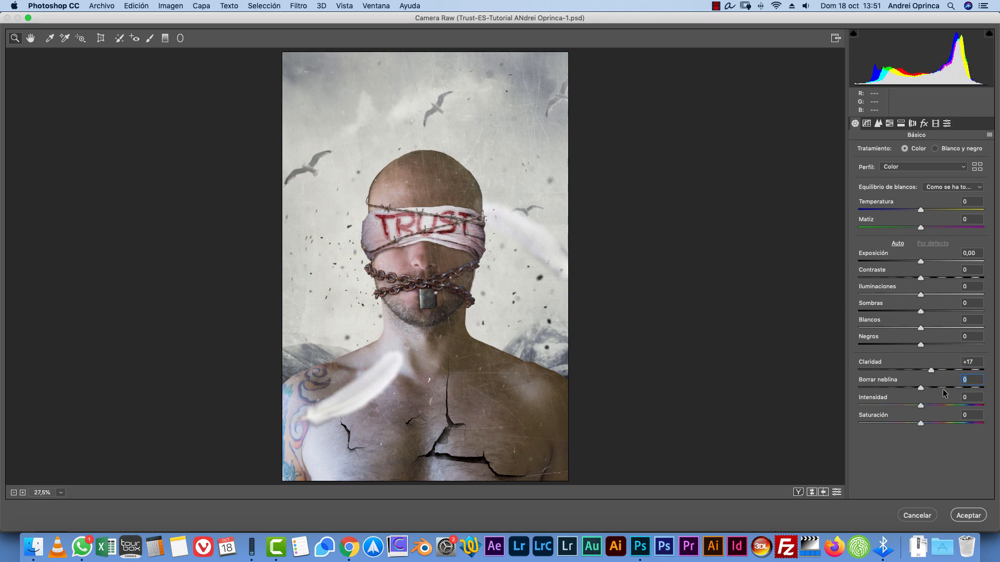
type("4")
left_click(968, 516)
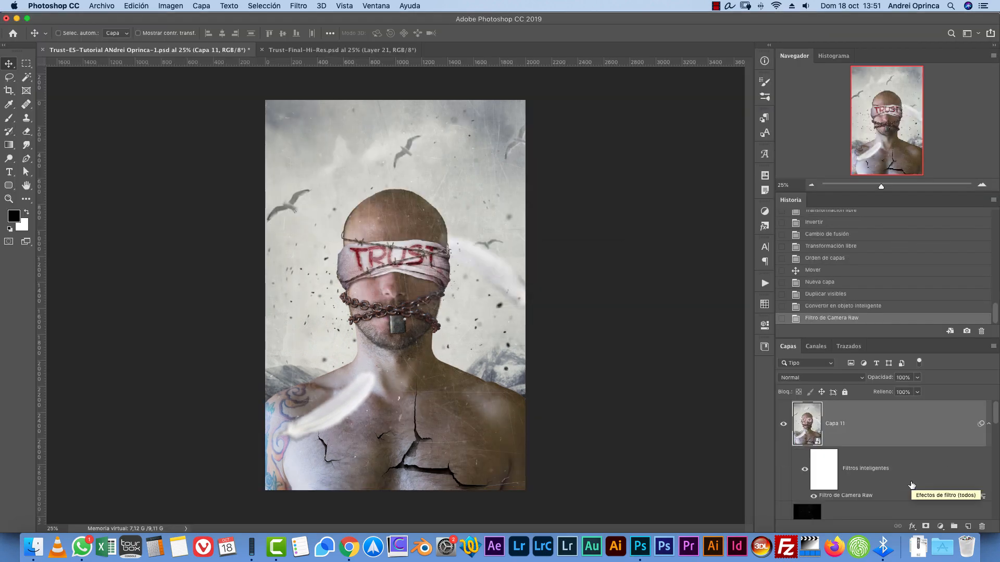
- Add a Consulta de colores adjustment layer above Capa 11 using the Epic-Ivory.cube LUT, and compare the image with and without it
left_click(941, 526)
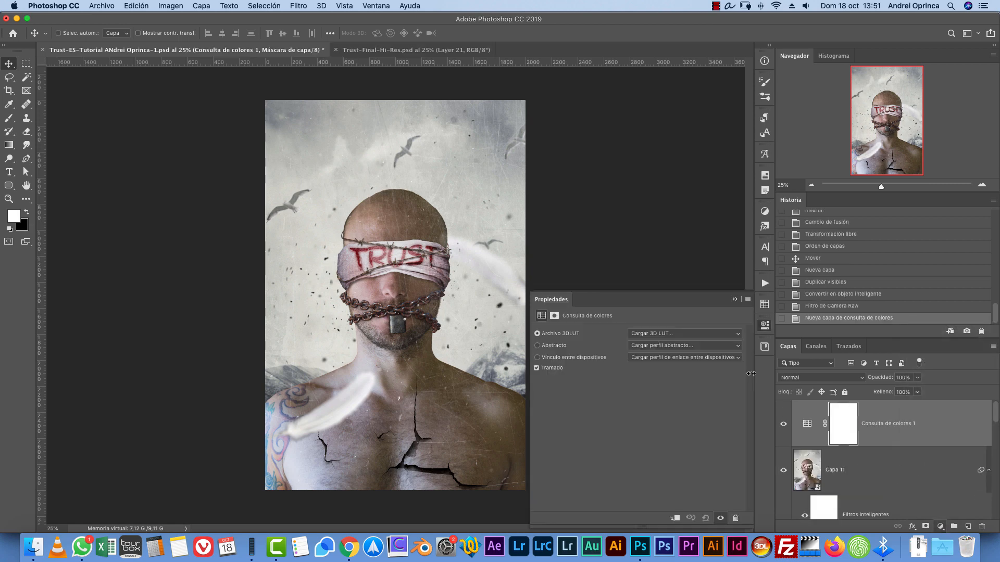
left_click(682, 333)
scroll(719, 523, "down", 10)
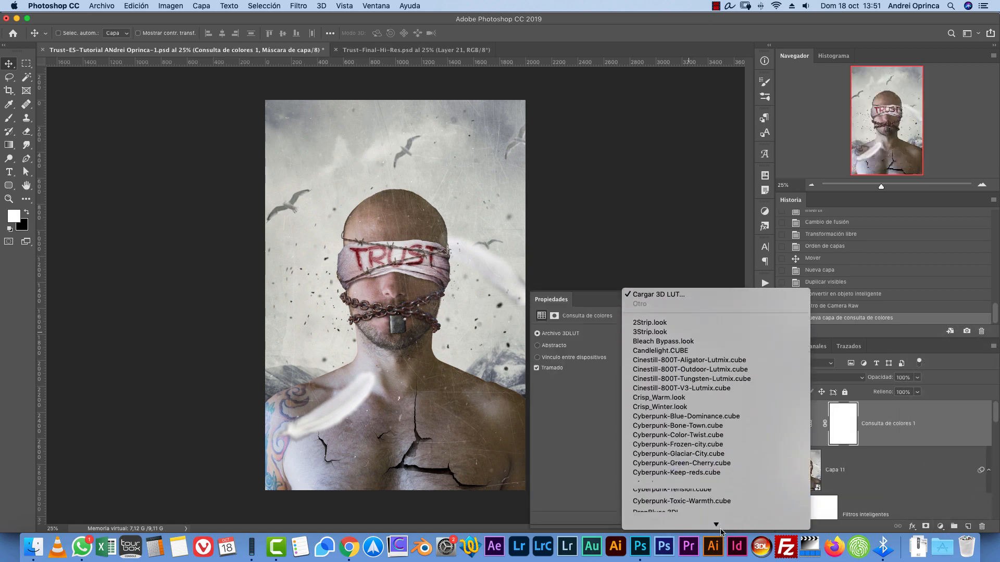
scroll(720, 526, "down", 8)
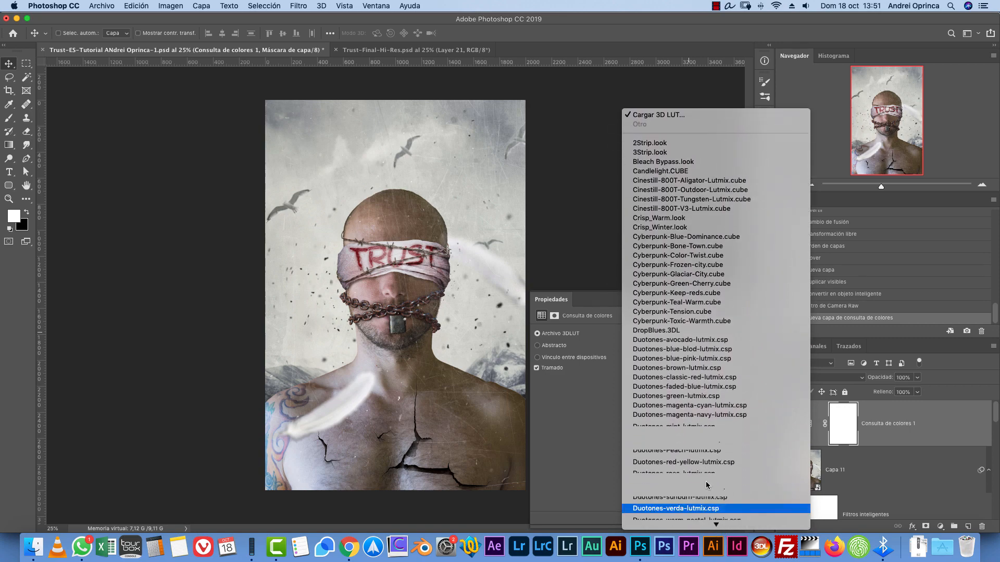
scroll(719, 532, "down", 10)
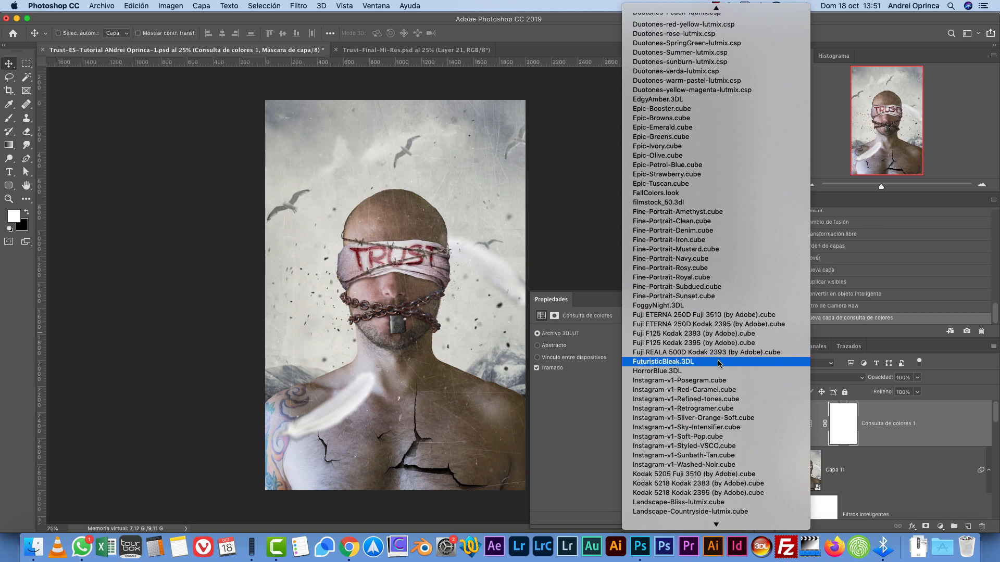
mouse_move(714, 527)
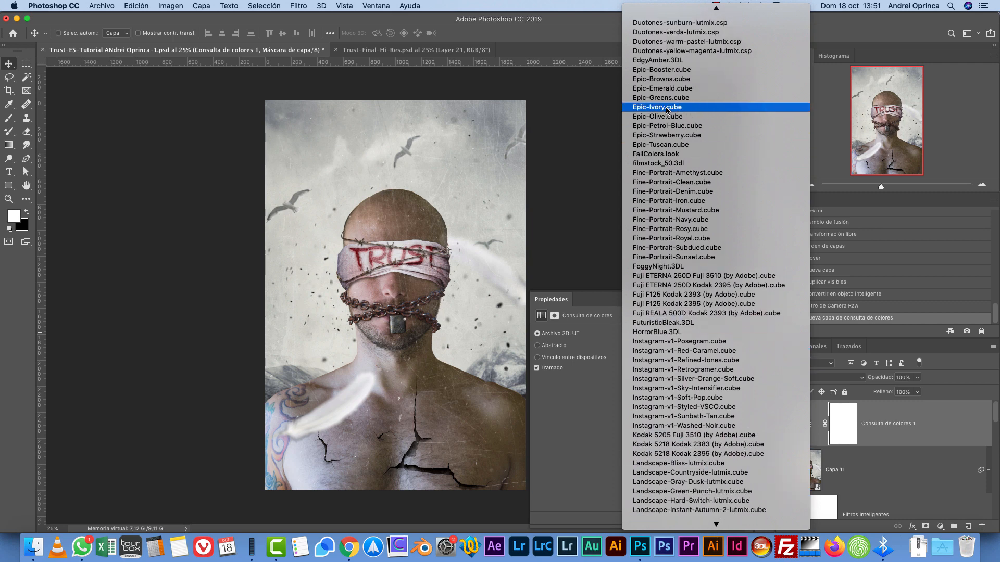
left_click(667, 107)
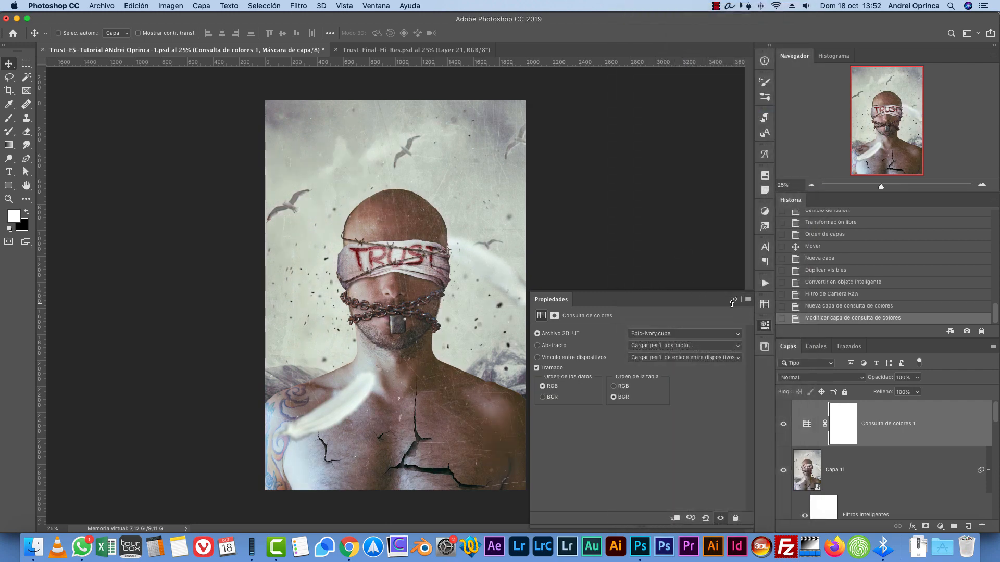
left_click(734, 300)
left_click(784, 424)
left_click(783, 423)
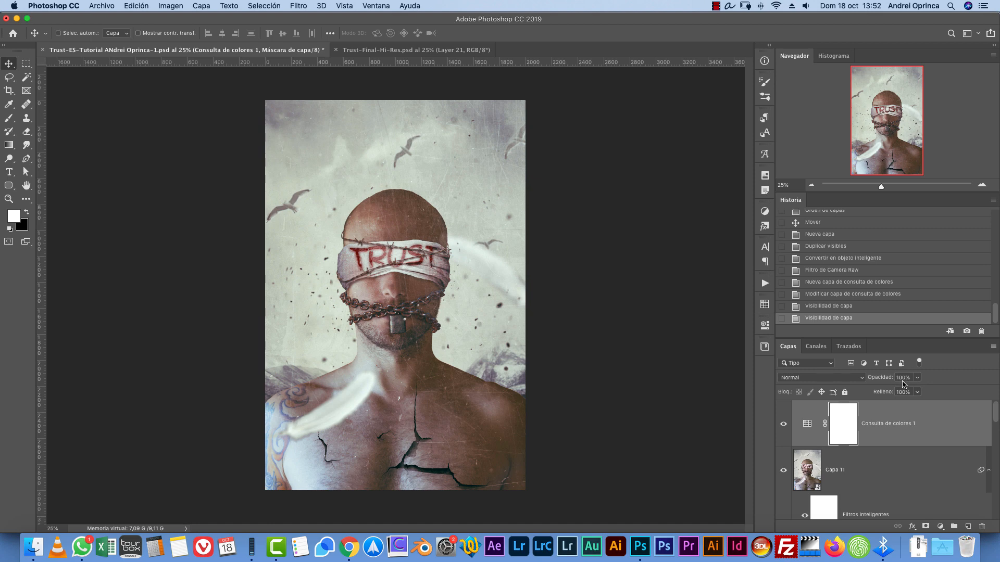
- Add a second Consulta de colores adjustment layer with the Instagram-v1-Styled-VSCO.cube LUT and set its opacity to 60%
left_click(940, 526)
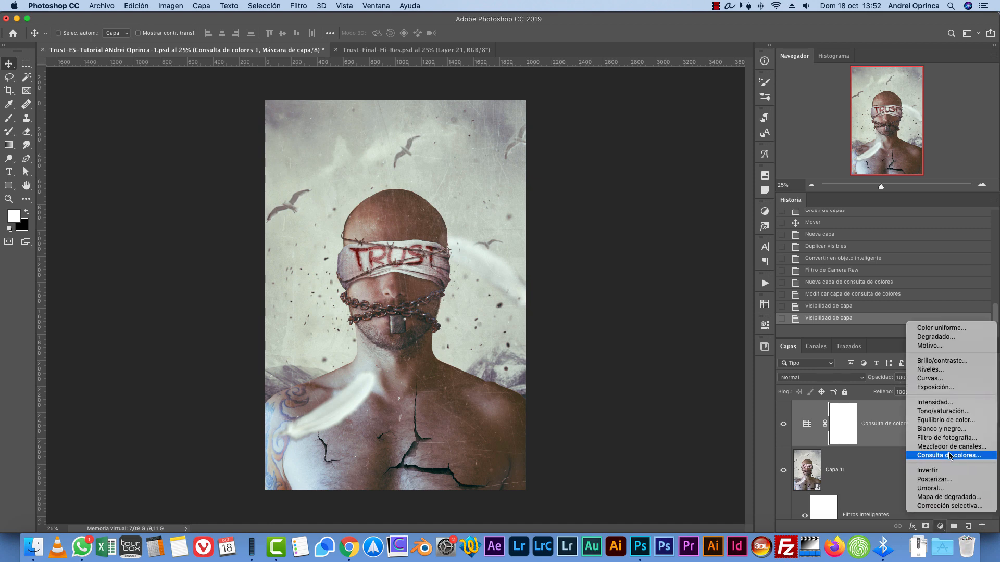
left_click(949, 456)
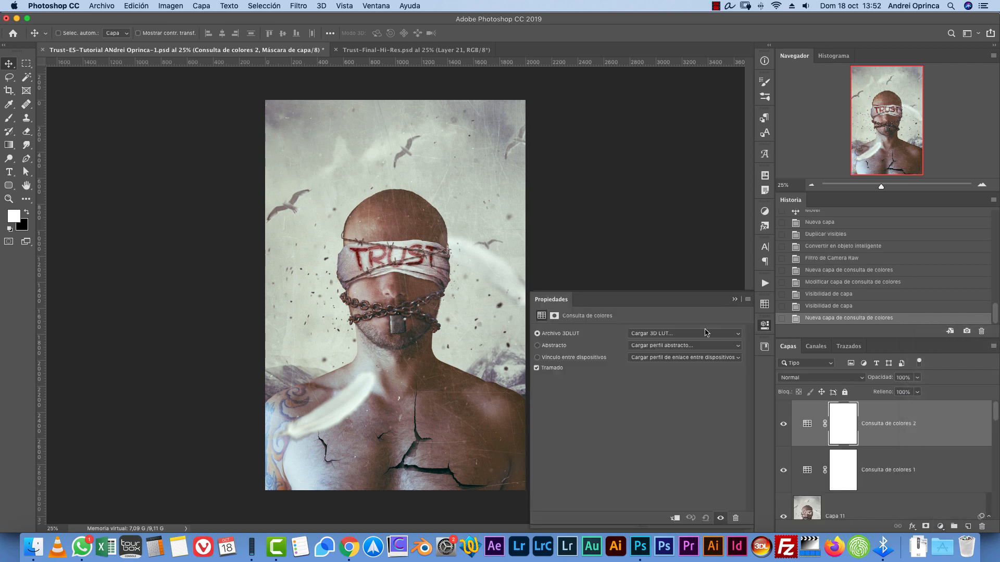
left_click(698, 335)
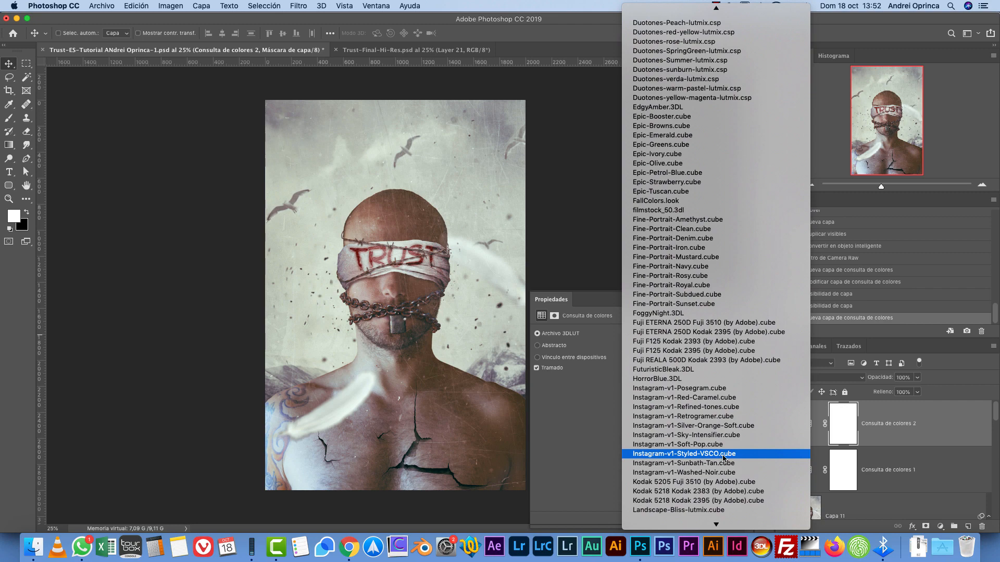
left_click(722, 455)
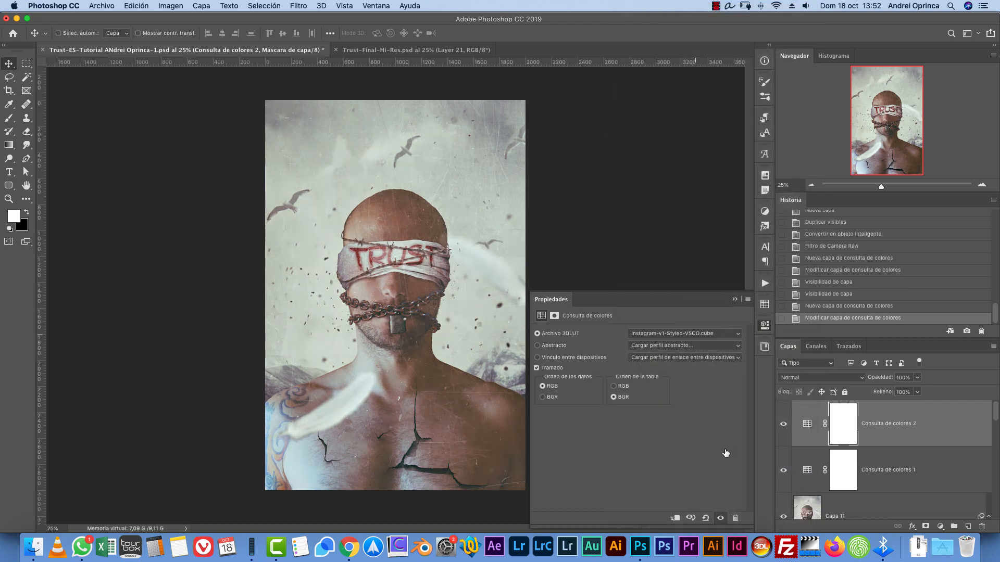
left_click(906, 378)
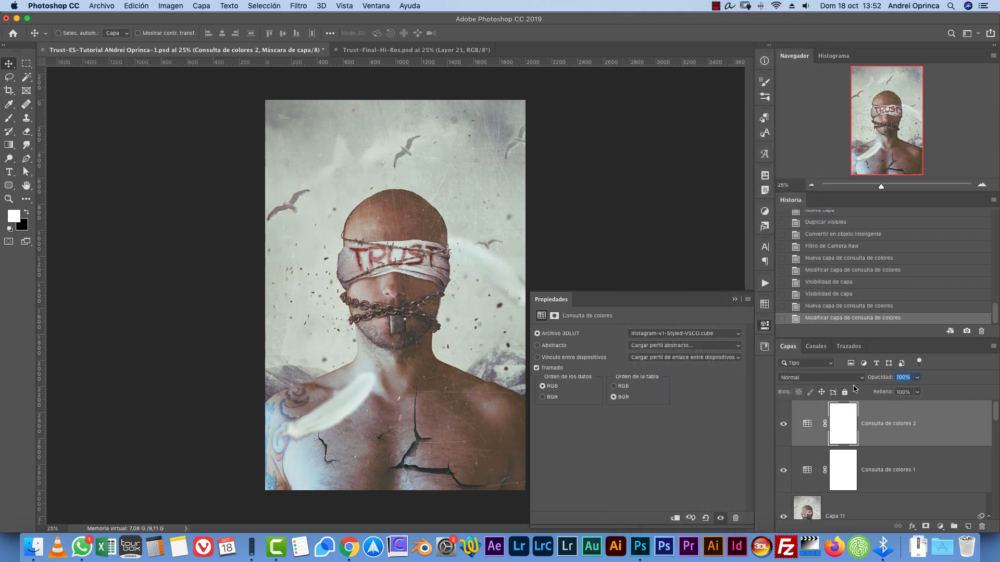
type("60")
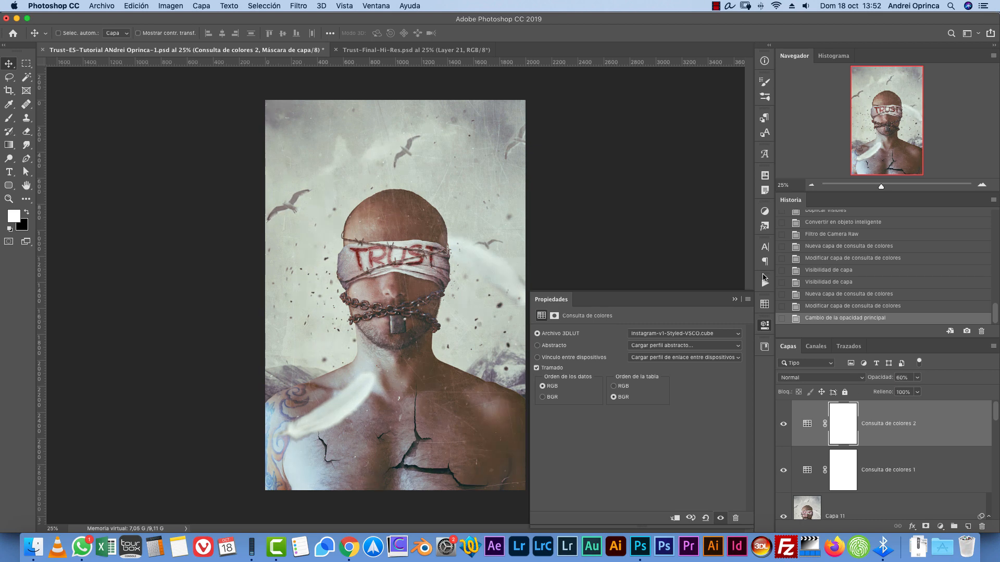
left_click(735, 300)
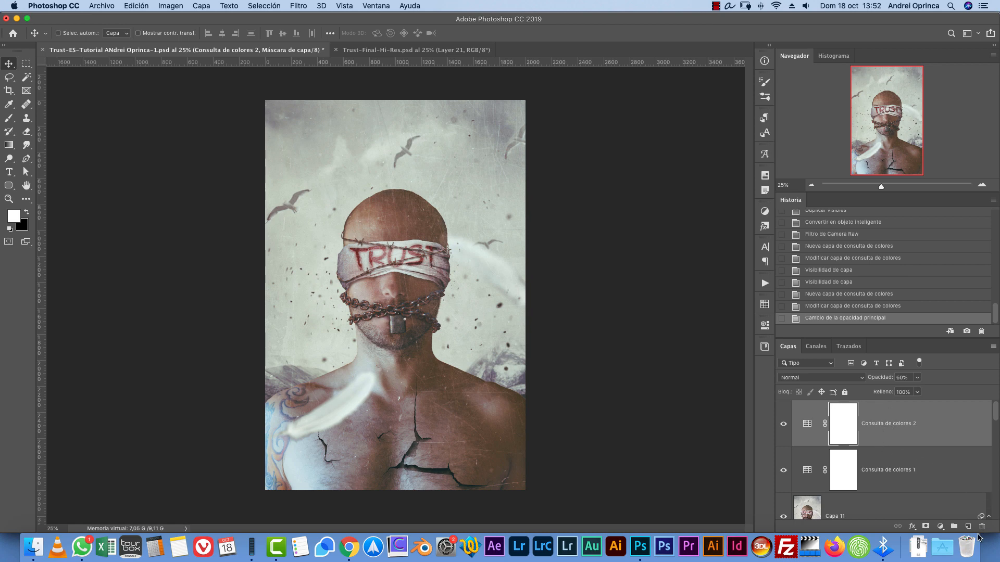
- Add a Color uniforme fill layer in dark red, hex 160003, above the two colour lookup layers
left_click(940, 527)
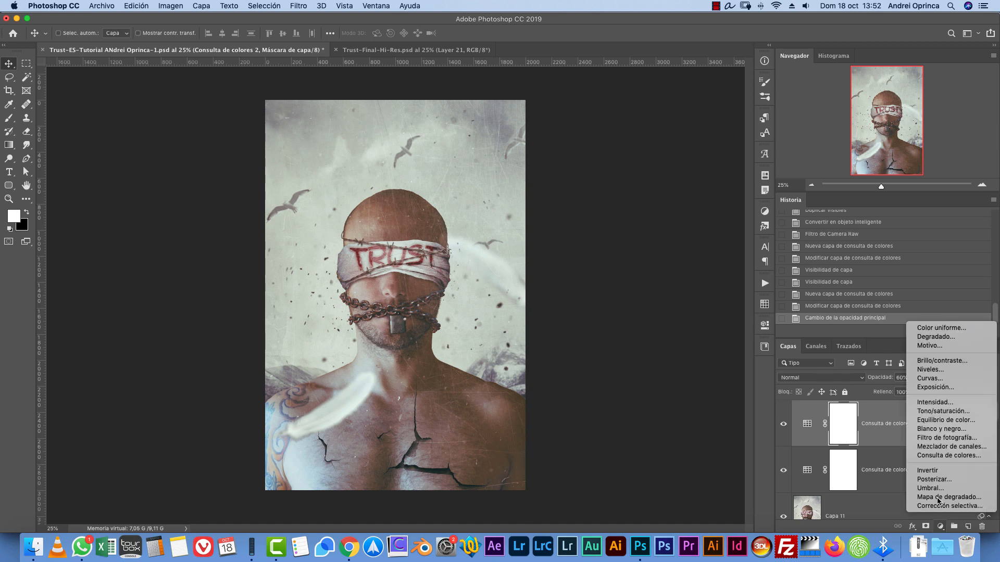
left_click(937, 328)
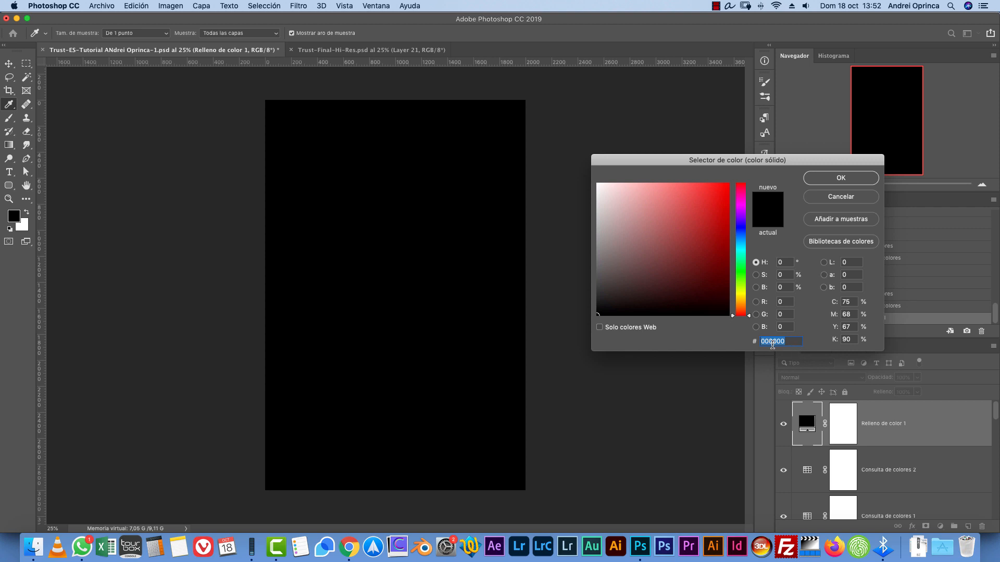
type("016000")
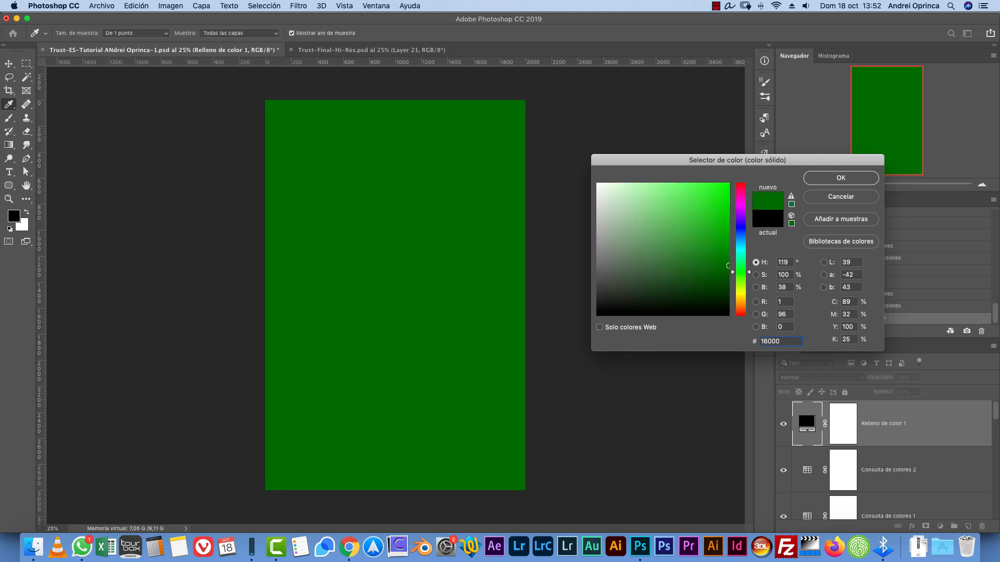
type("3")
left_click(841, 177)
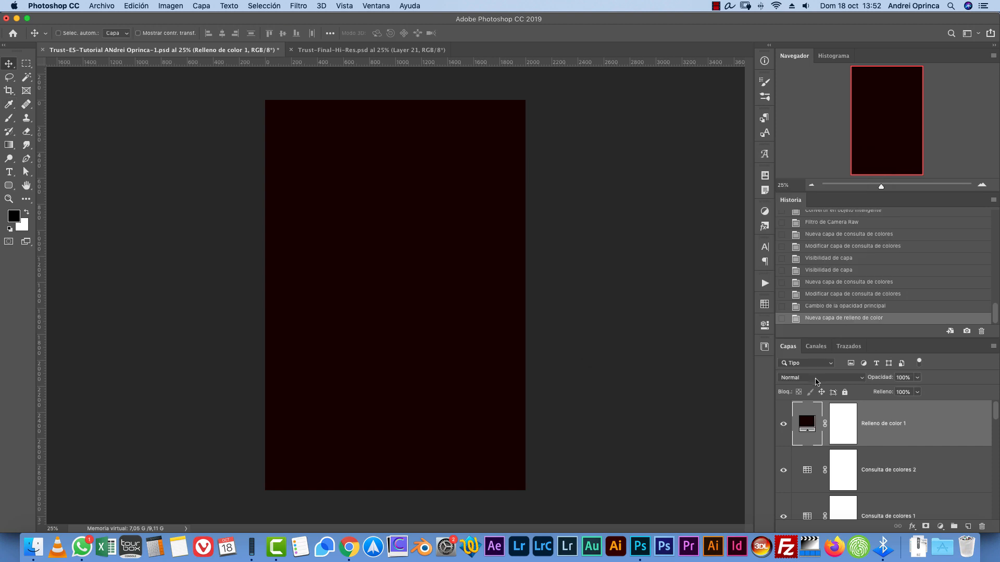
- Set the dark red fill layer's blend mode to Exclusión and compare the image with and without it
left_click(822, 377)
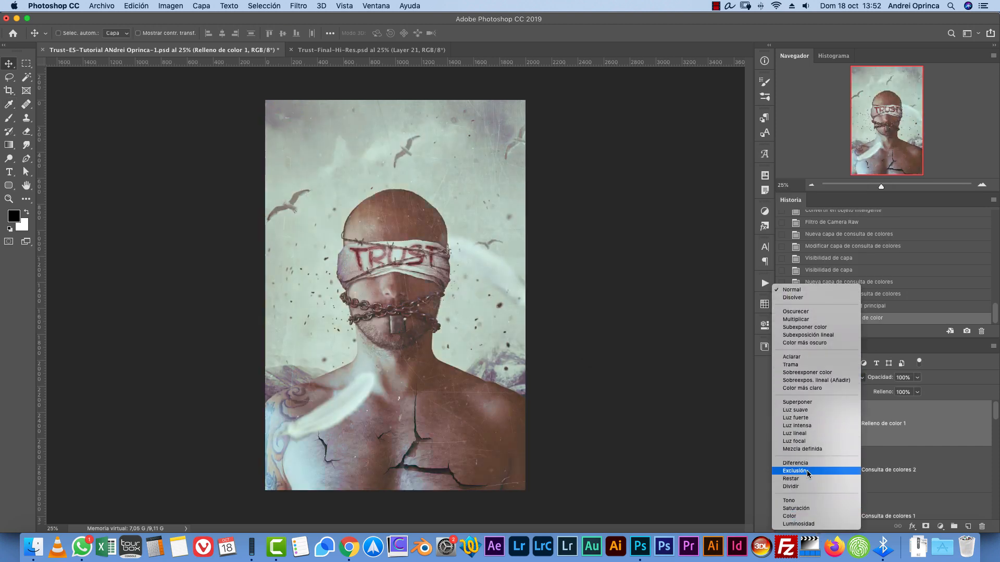
left_click(807, 470)
left_click(783, 425)
left_click(784, 424)
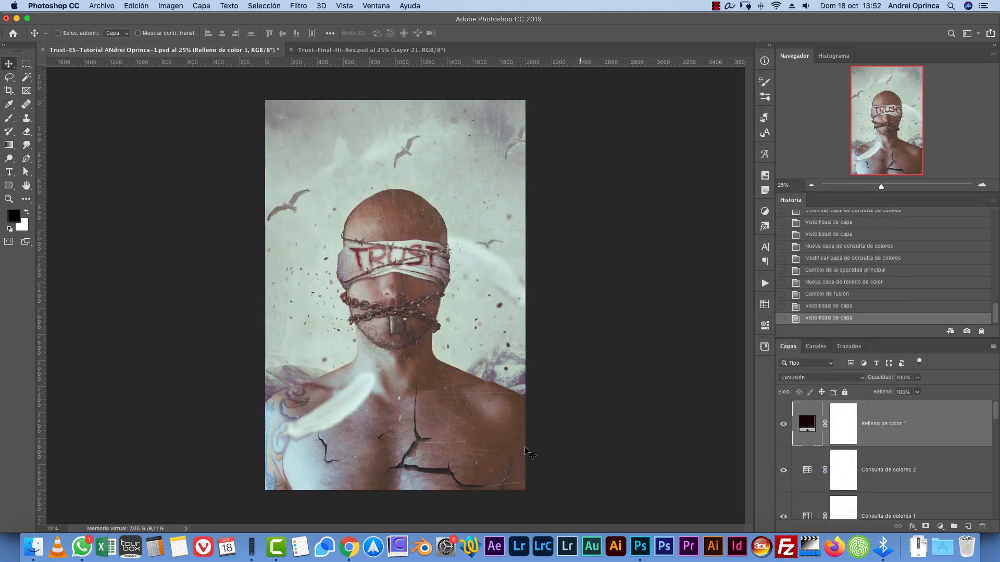
left_click(784, 424)
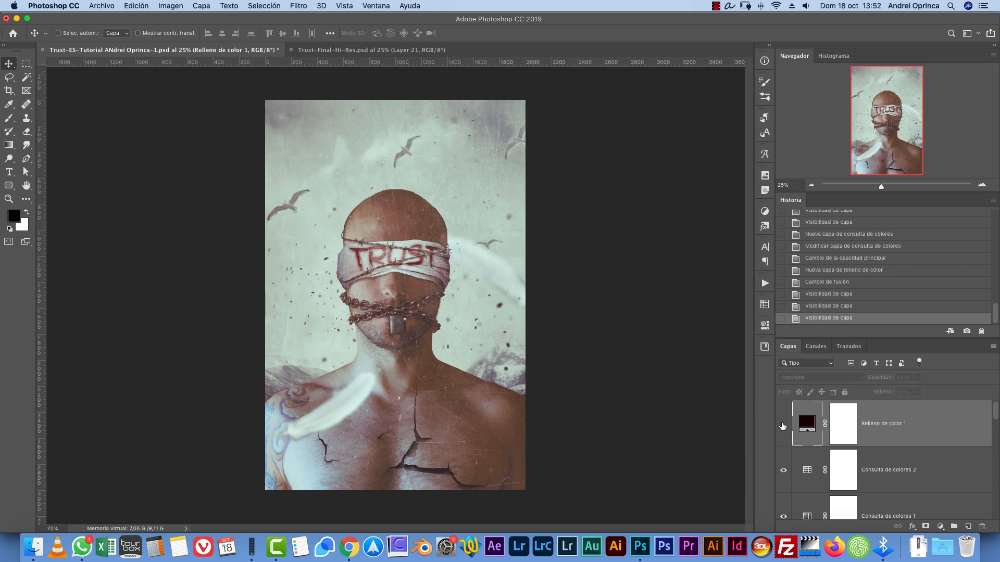
left_click(783, 425)
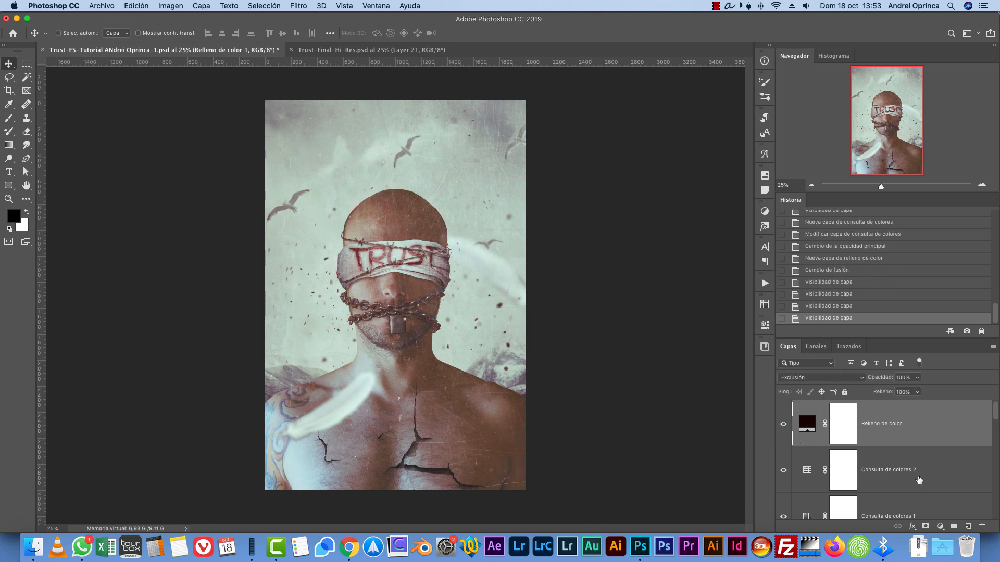
- Add a Curvas adjustment layer above the colour fill and pull its RGB curve slightly below the diagonal with a point in the shadows
left_click(940, 526)
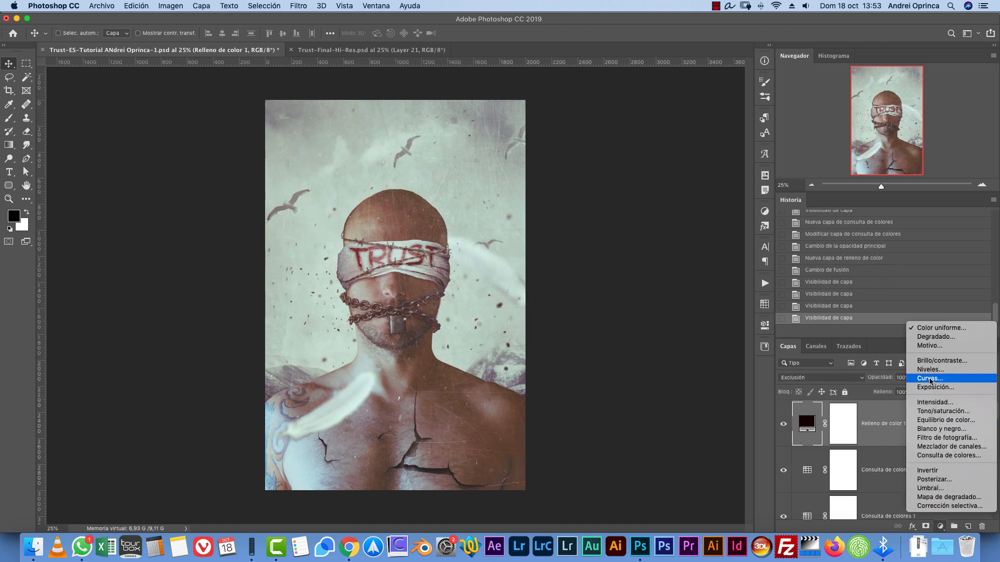
left_click(931, 379)
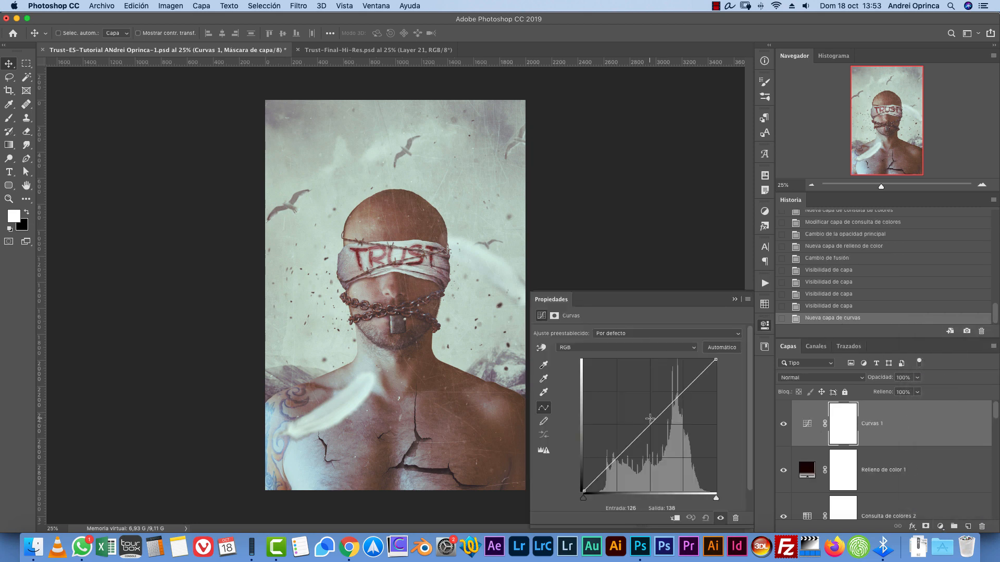
left_click_drag(656, 417, 653, 434)
mouse_move(583, 491)
left_mouse_down()
mouse_move(578, 475)
mouse_move(584, 492)
left_mouse_up()
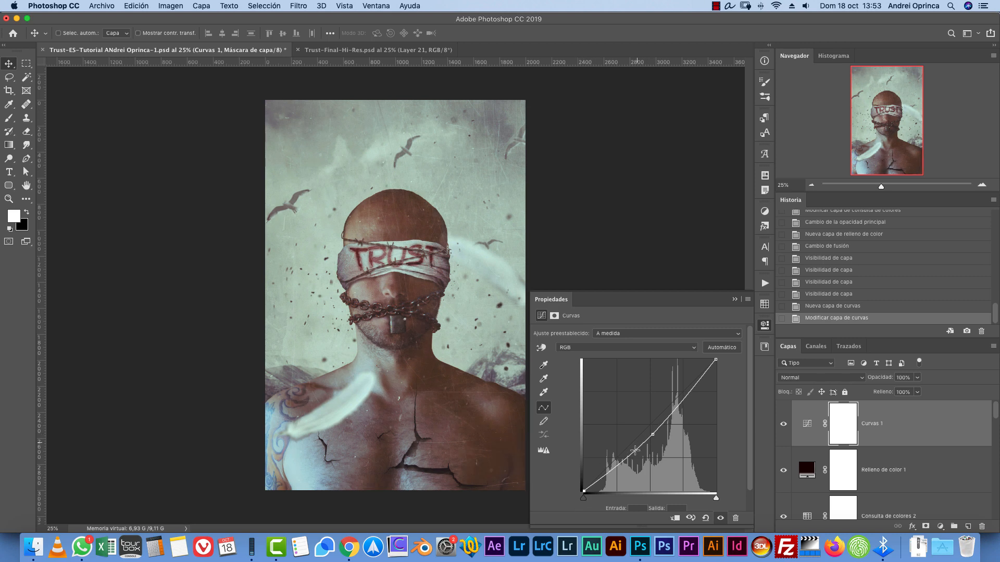
left_click_drag(635, 450, 617, 472)
left_click_drag(653, 434, 620, 462)
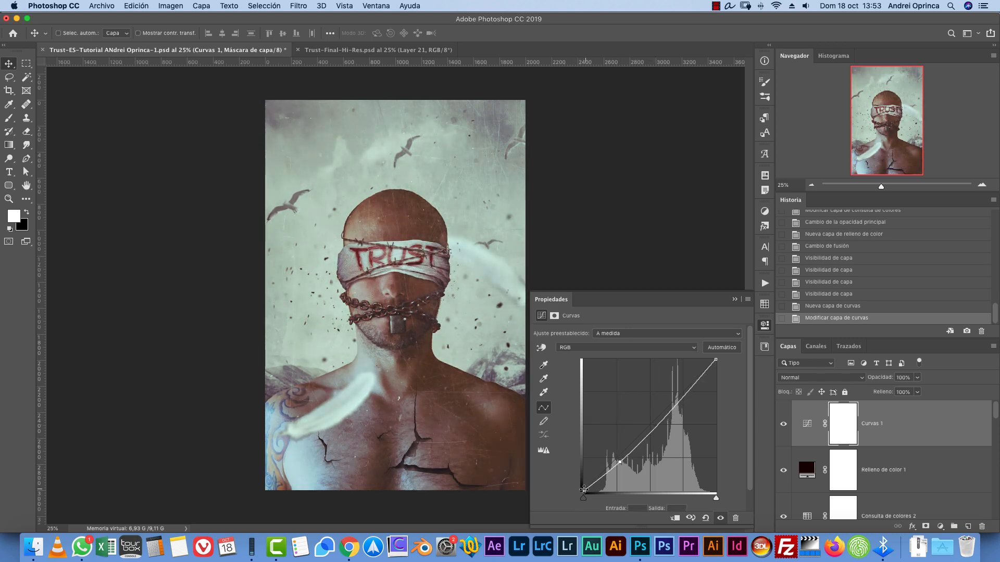
- Lift the curve's black point for faded shadows, shape the remaining points into a soft S, and compare the image with and without the curve
left_click_drag(584, 490, 625, 453)
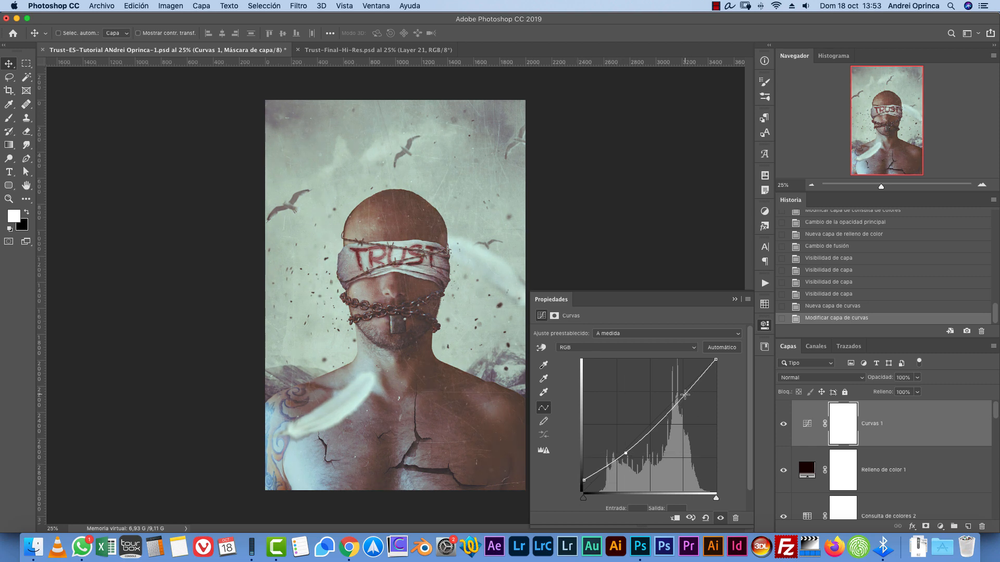
left_click_drag(684, 395, 683, 391)
left_click(625, 454)
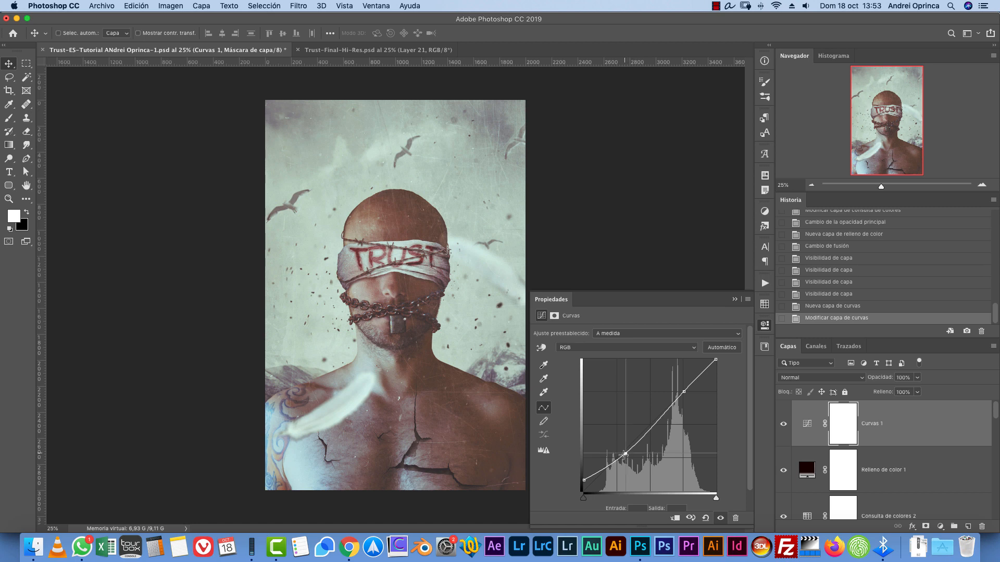
left_click_drag(625, 454, 616, 462)
left_click(656, 422)
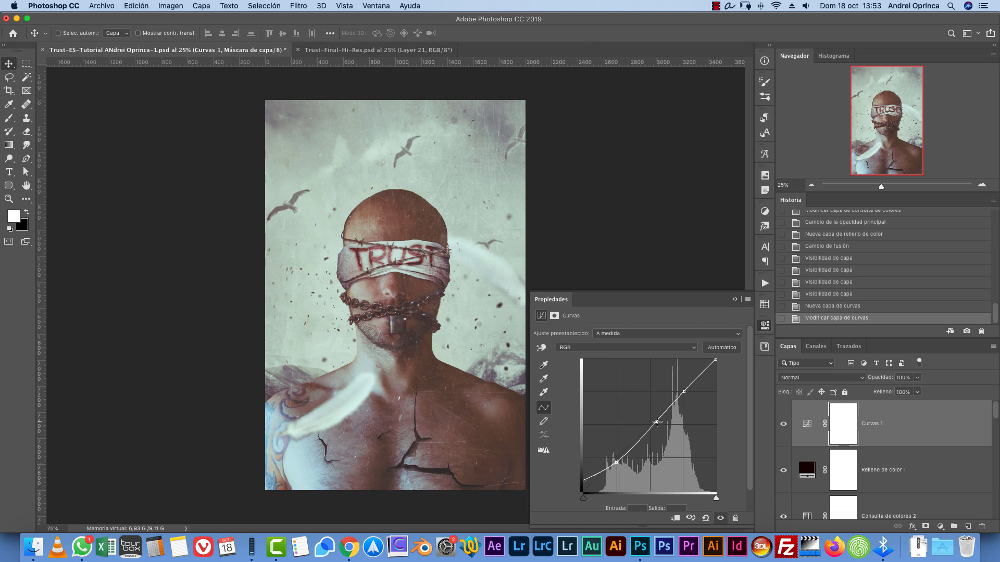
left_click(783, 425)
left_click(783, 425)
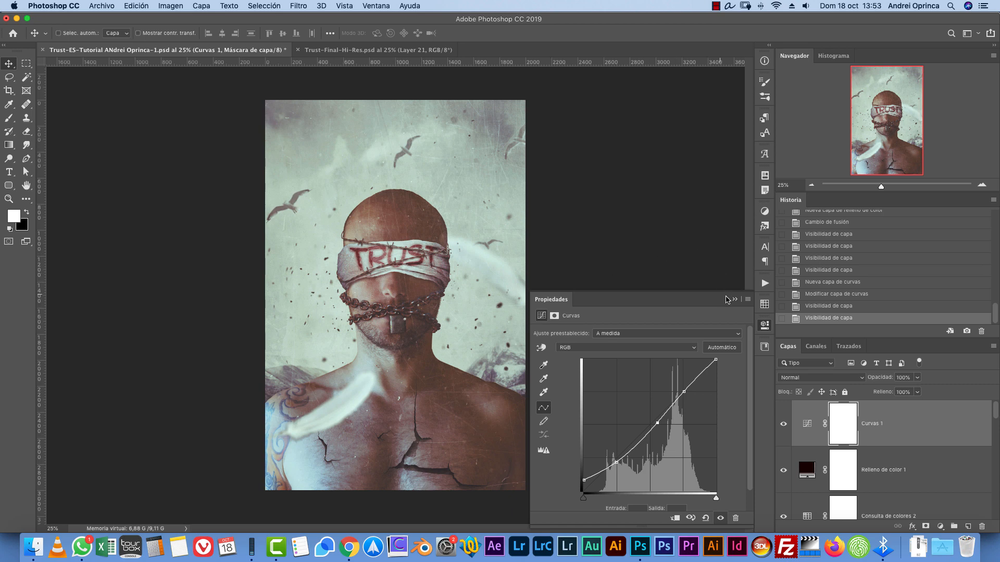
left_click(734, 300)
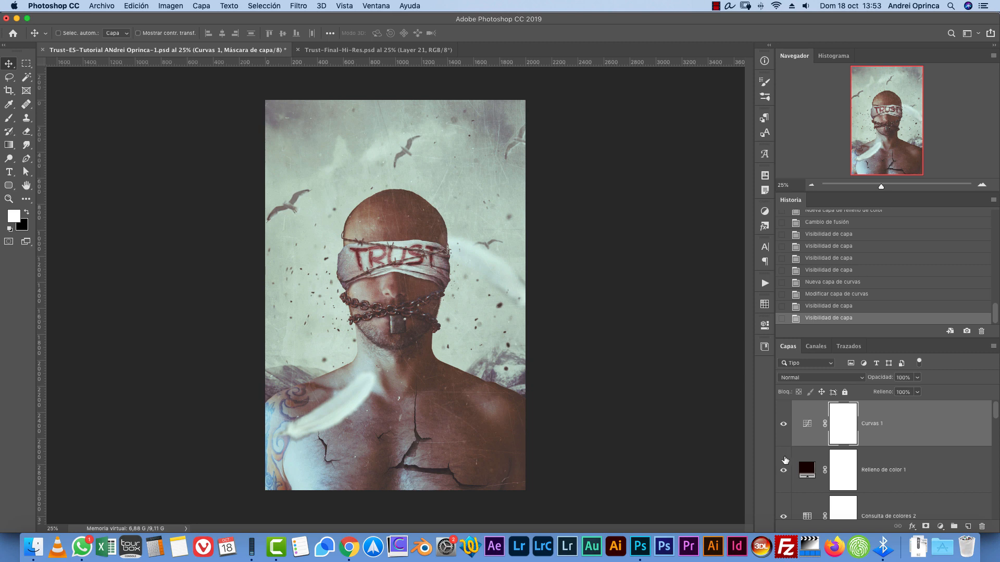
left_click_drag(995, 417, 994, 435)
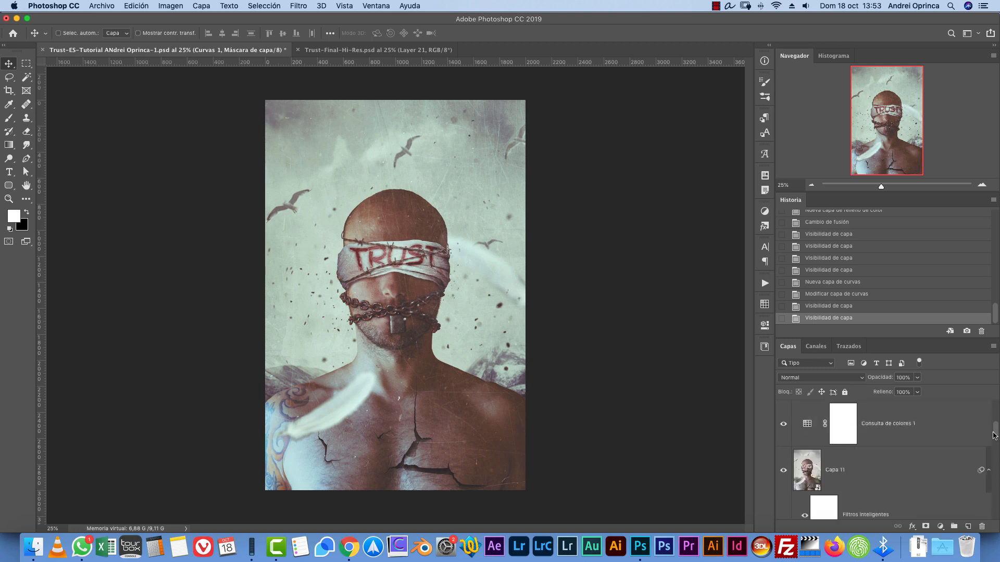
left_click(917, 467)
left_click(171, 6)
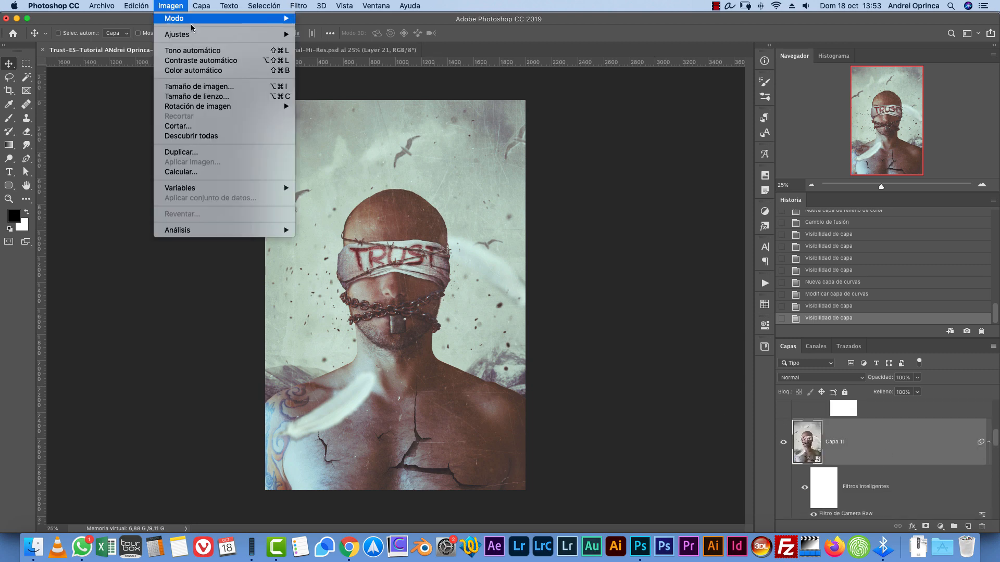
mouse_move(177, 35)
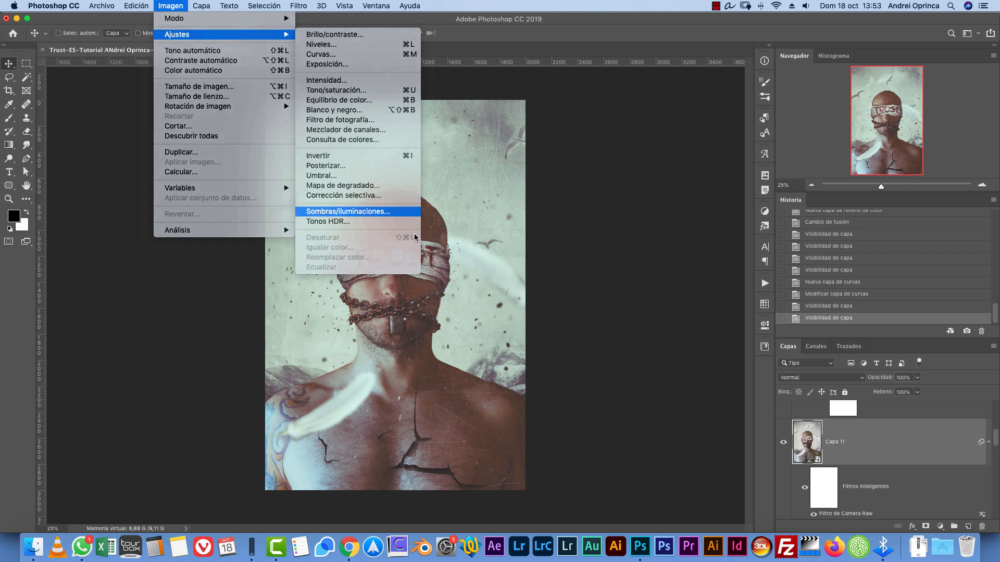
left_click(358, 216)
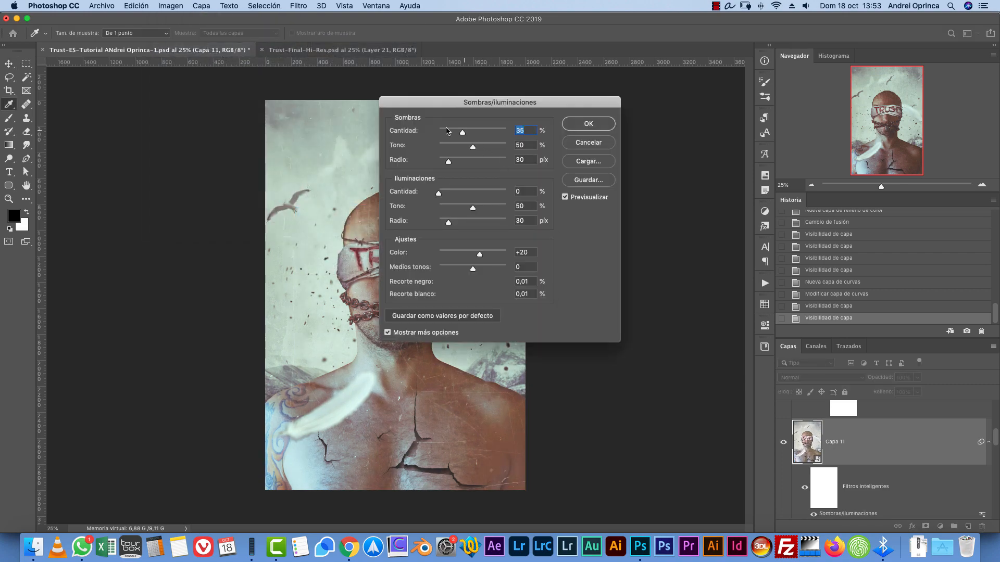
mouse_move(463, 133)
left_mouse_down()
mouse_move(436, 133)
mouse_move(470, 147)
left_mouse_up()
left_click_drag(503, 109, 593, 119)
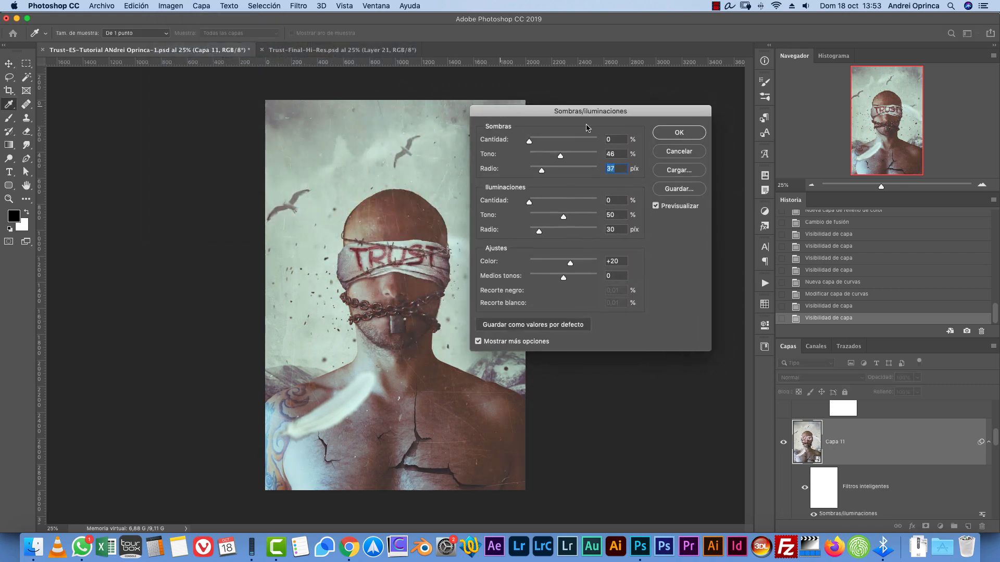
left_click_drag(539, 171, 538, 203)
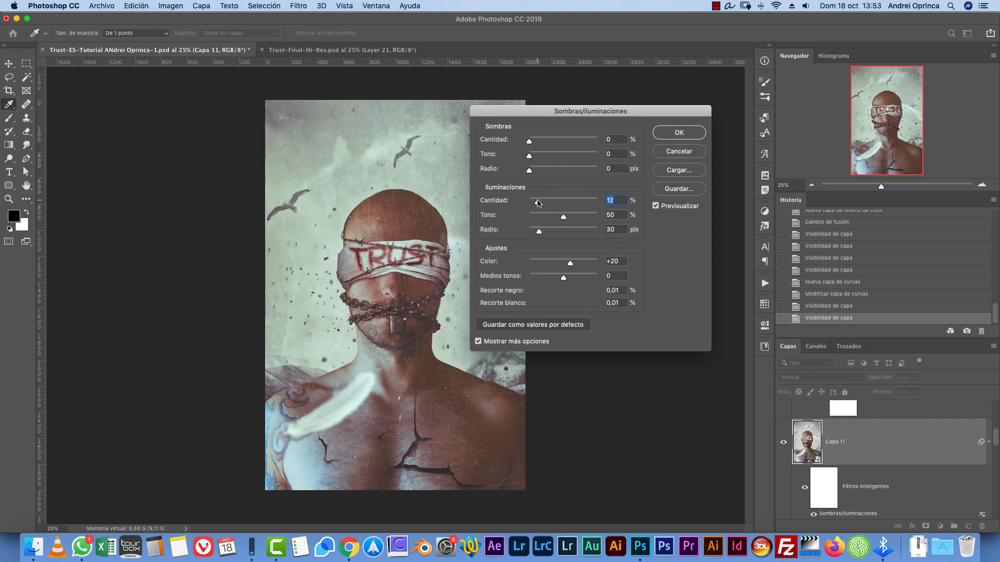
left_click(554, 230)
left_click(554, 202)
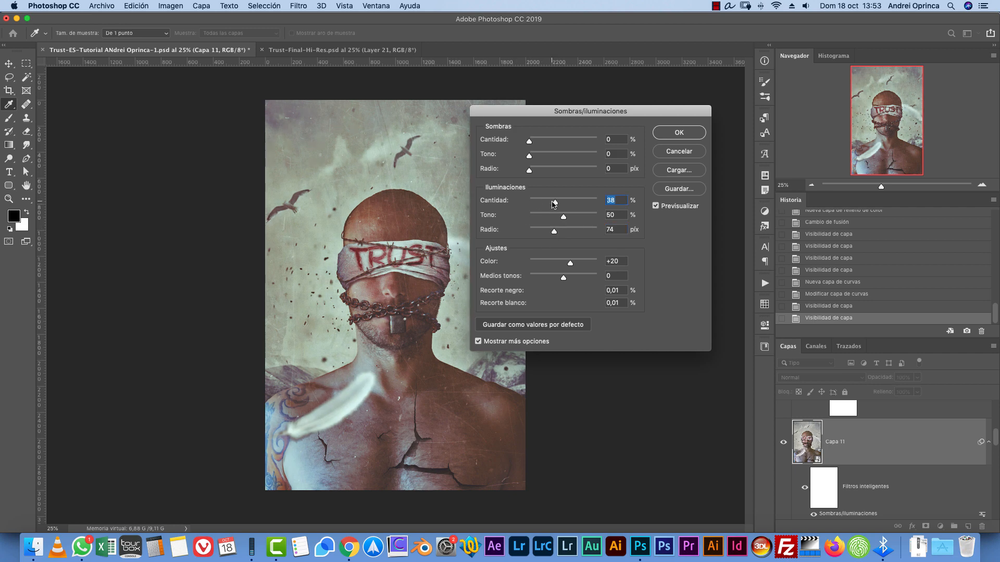
left_click(679, 151)
- Add a Consulta de colores adjustment layer above the curves layer and load the Epic-Petrol-Blue.cube 3D LUT
scroll(936, 447, "up", 1)
left_click(937, 440)
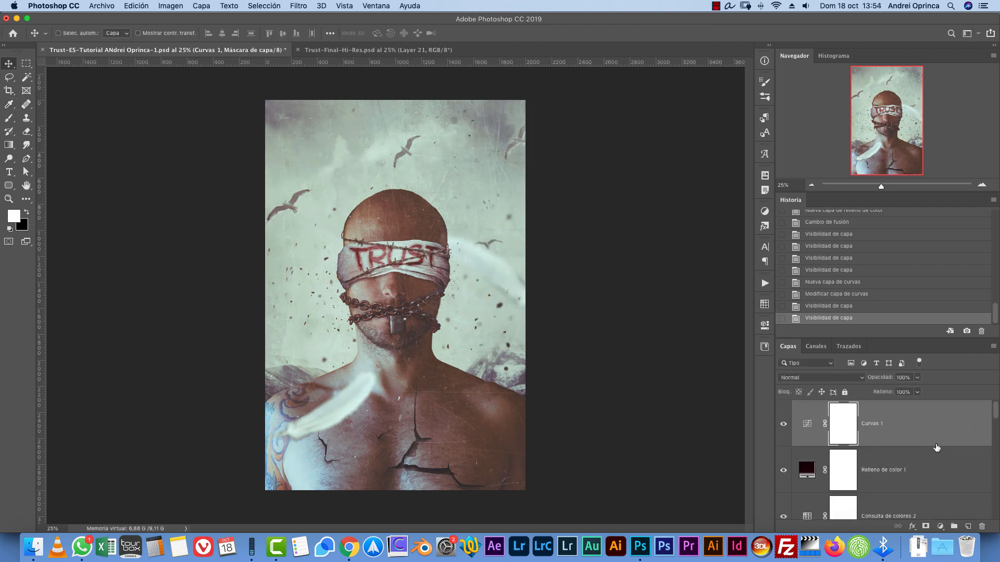
left_click(941, 527)
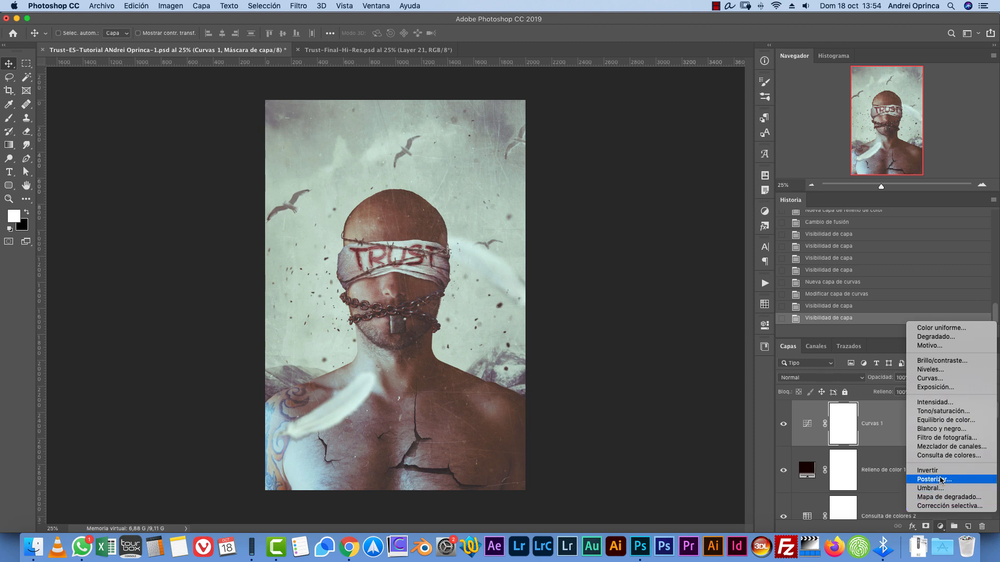
left_click(951, 456)
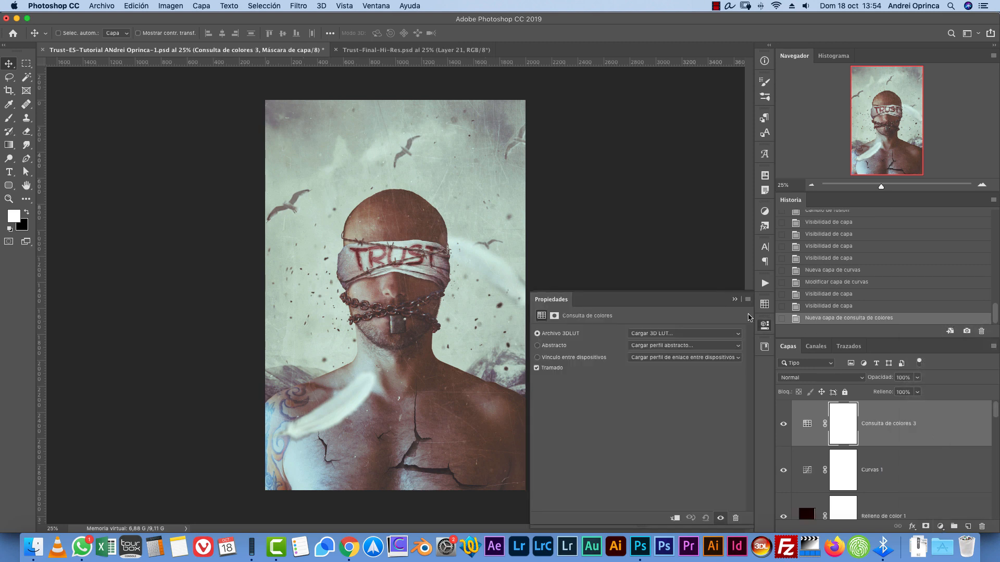
left_click(726, 334)
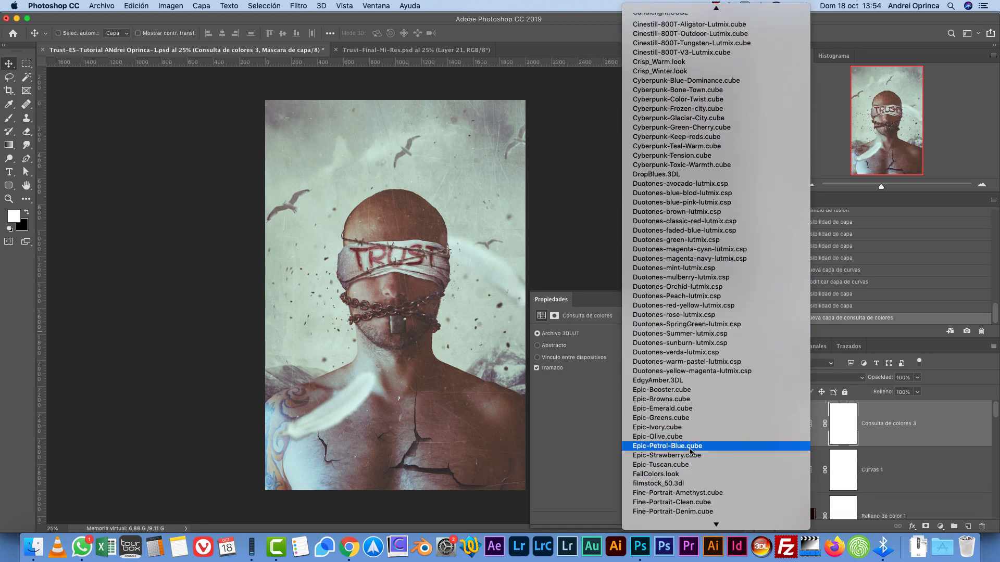
left_click(690, 448)
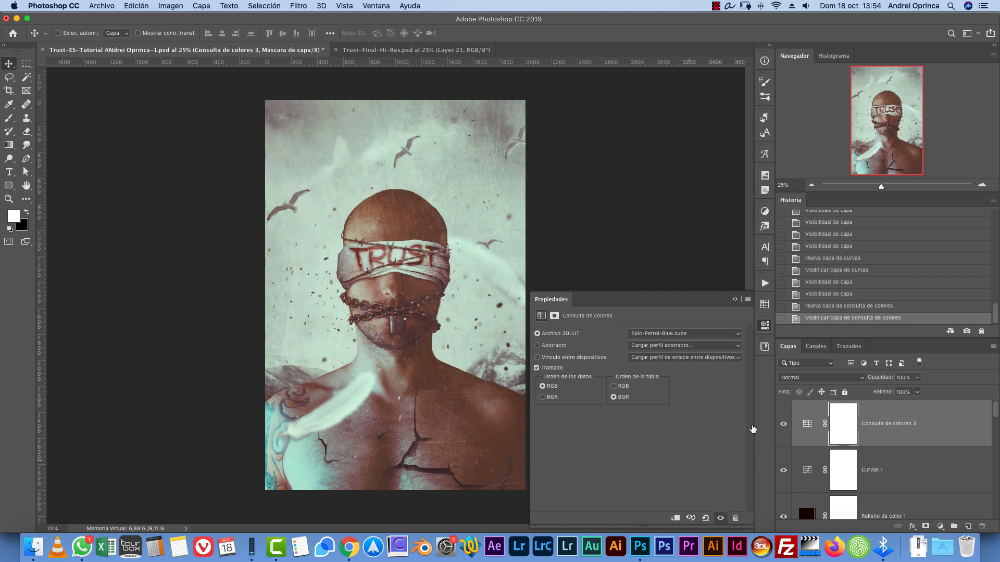
- Reduce the opacity of the Epic-Petrol-Blue colour lookup layer to 30%
left_click(904, 377)
type("30")
key("Return")
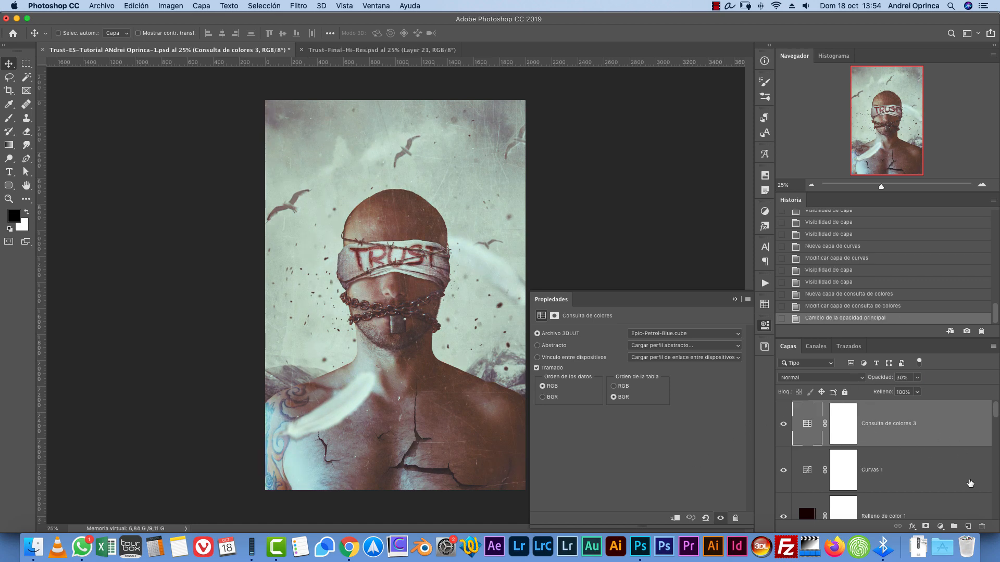
- Stamp all visible layers onto a new layer at the top of the stack and convert it into a smart object
left_click(968, 527)
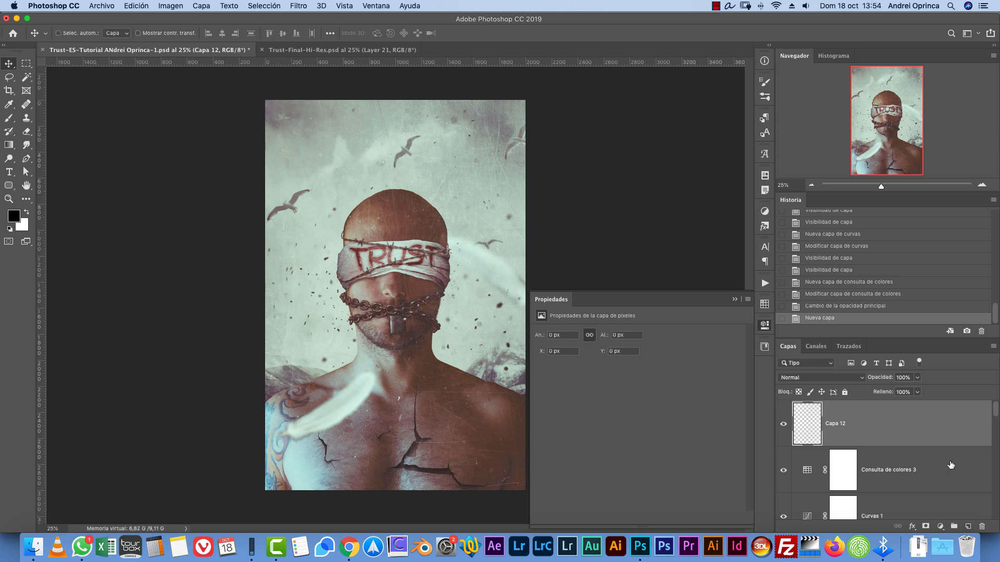
key("alt+shift+super+e")
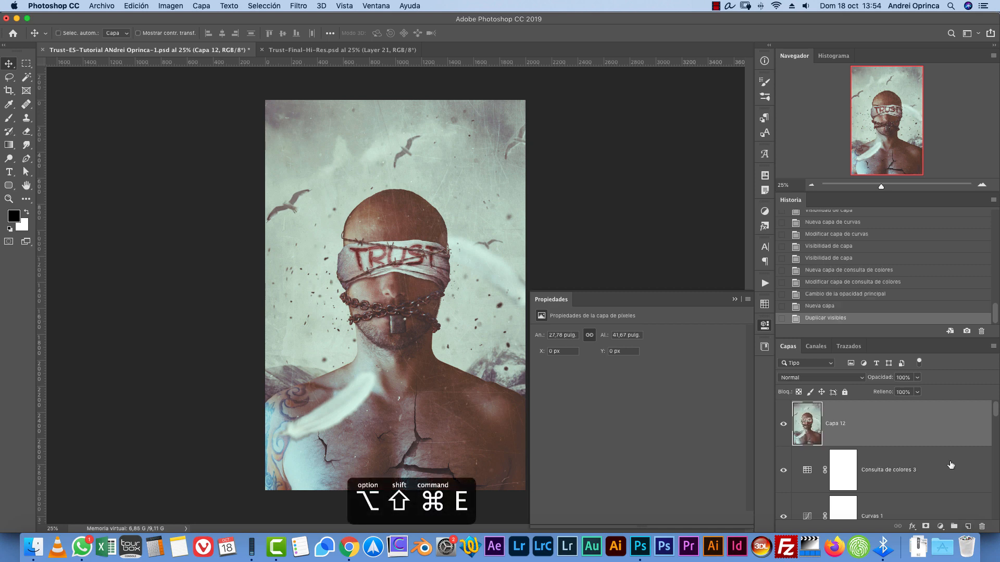
right_click(890, 416)
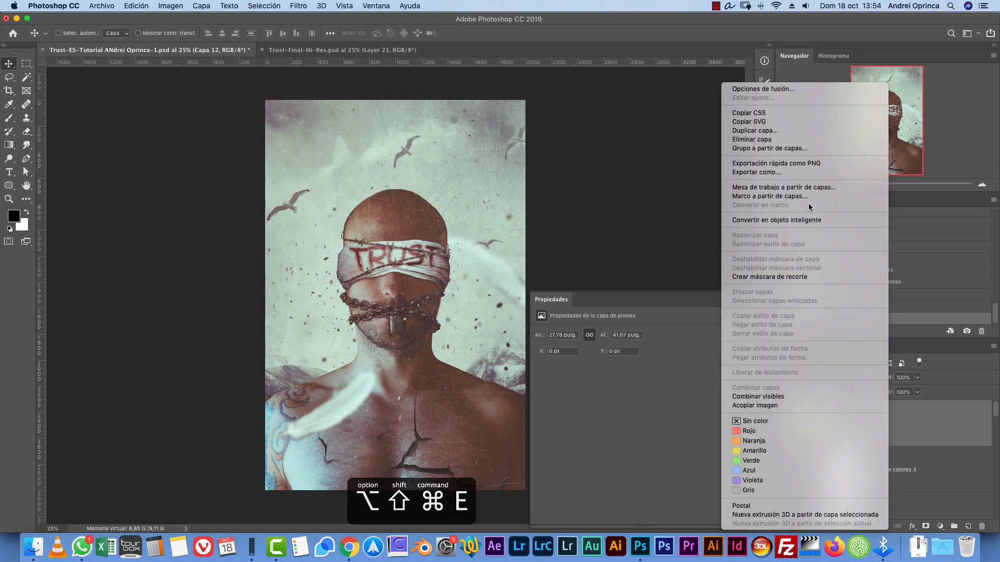
left_click(805, 220)
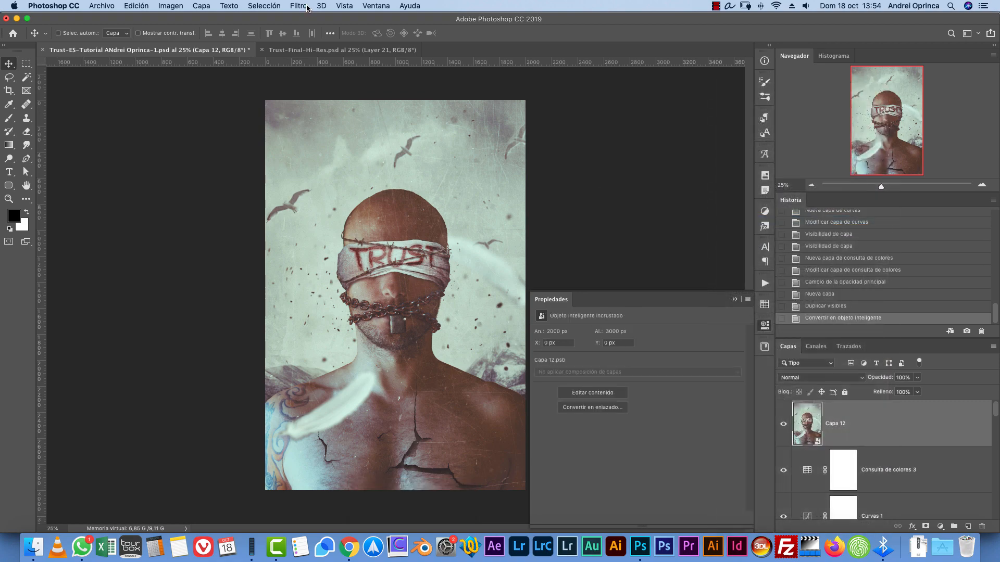
- Add a Camera Raw vignette to the new smart object with Cantidad -28, Punto medio 10, Suavizar 89 and Iluminaciones 98
left_click(307, 9)
left_click(354, 67)
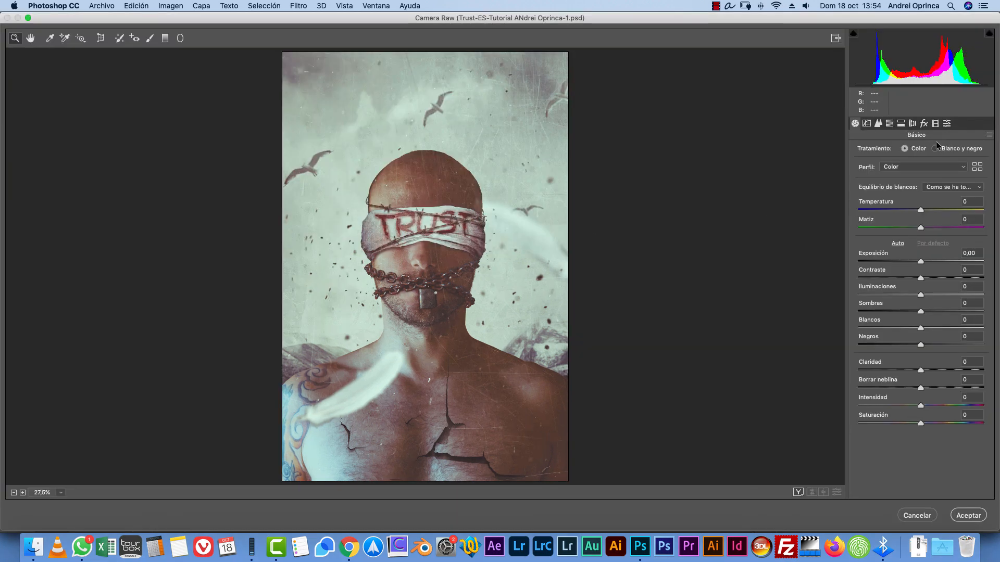
left_click(924, 124)
left_click_drag(910, 262, 903, 262)
left_click(871, 280)
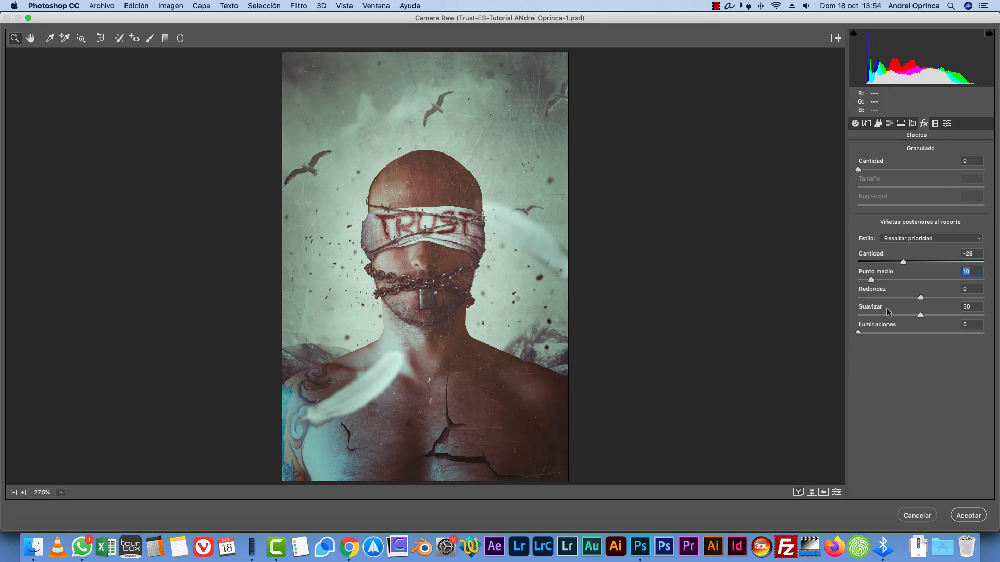
left_click_drag(940, 315, 985, 342)
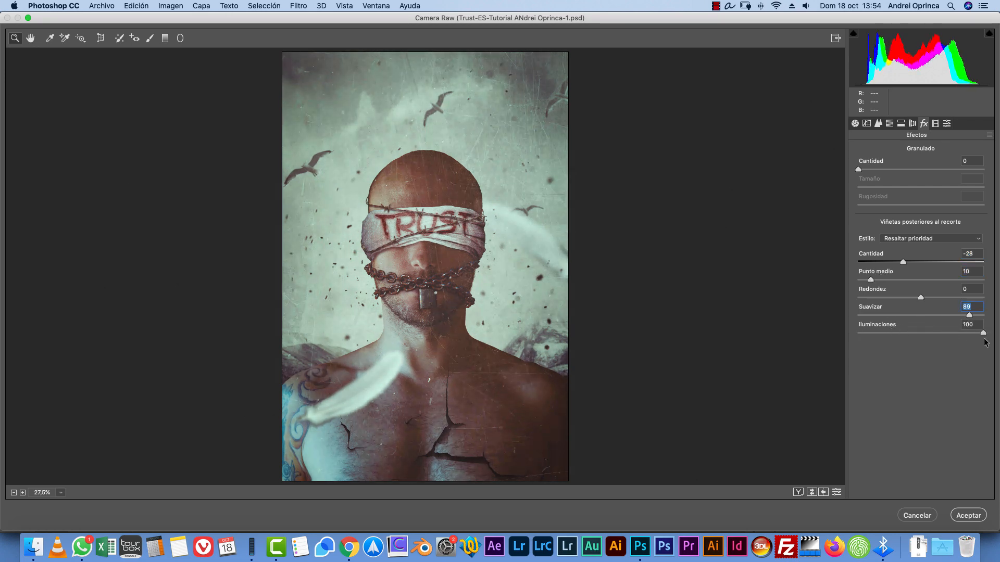
left_click(911, 124)
left_click(874, 167)
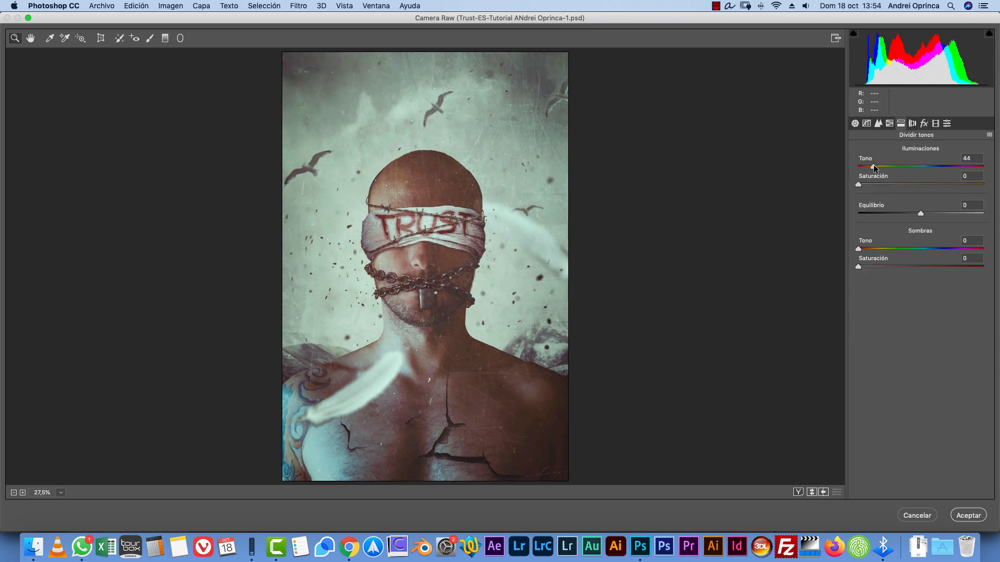
left_click_drag(872, 167, 859, 185)
- Add film grain in Camera Raw with Cantidad 24, Tamaño 38 and Rugosidad 83, judging it at 100% on the blindfold
left_click(924, 124)
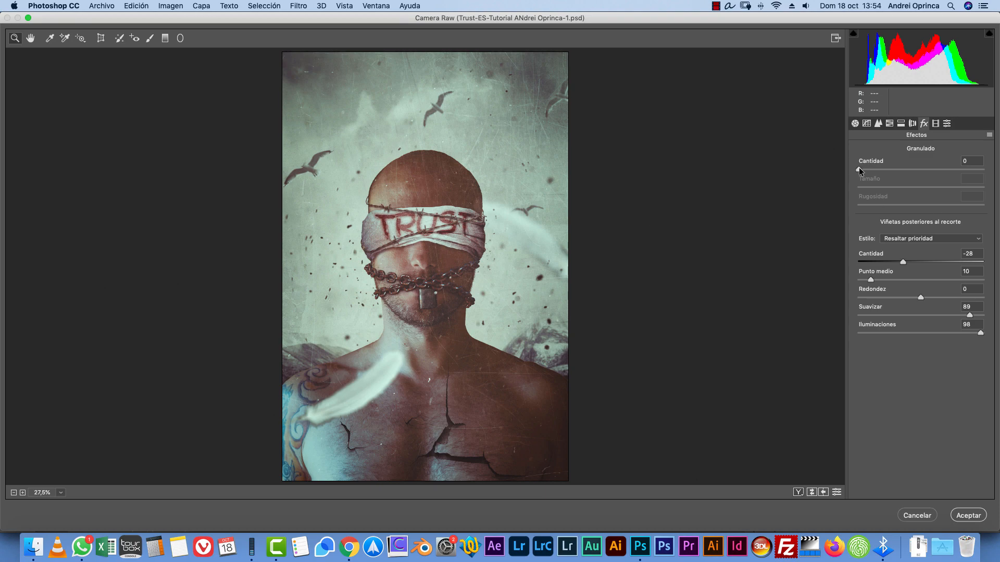
left_click_drag(858, 168, 873, 168)
left_click(61, 493)
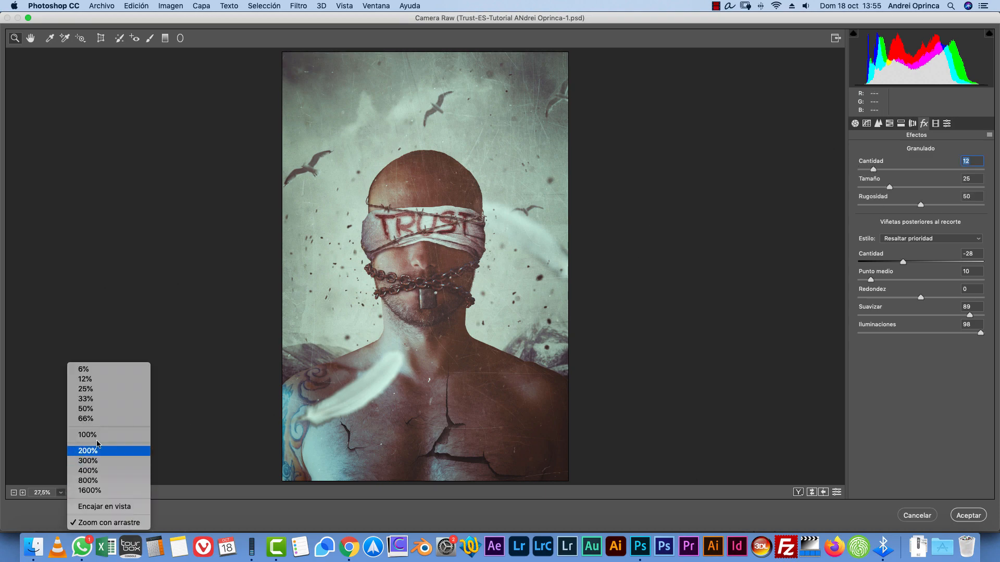
left_click(97, 435)
left_click_drag(473, 205, 462, 304)
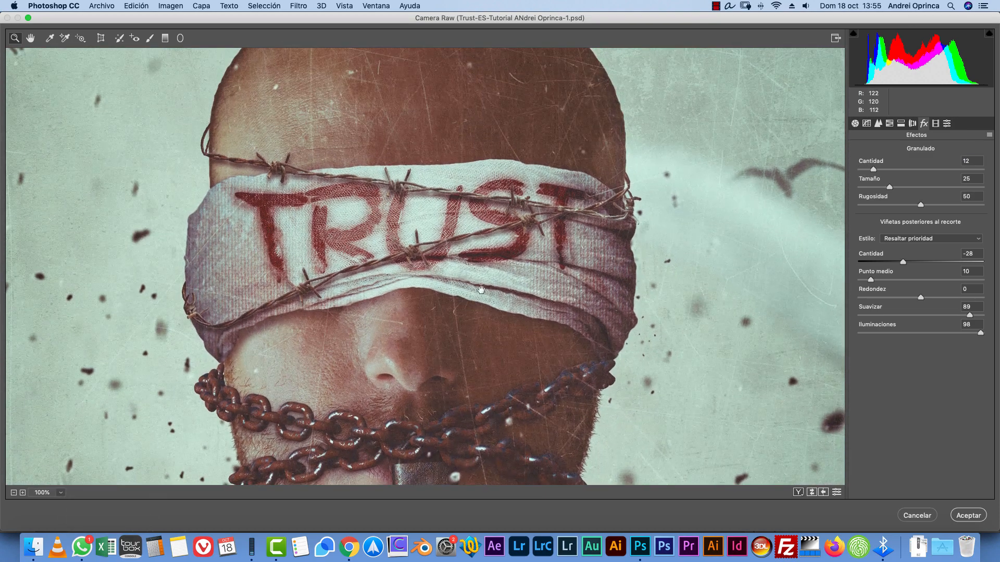
mouse_move(884, 170)
left_mouse_down()
mouse_move(917, 169)
mouse_move(897, 169)
left_mouse_up()
left_click_drag(960, 205, 962, 205)
left_click_drag(876, 169, 889, 171)
scroll(622, 237, "left", 5)
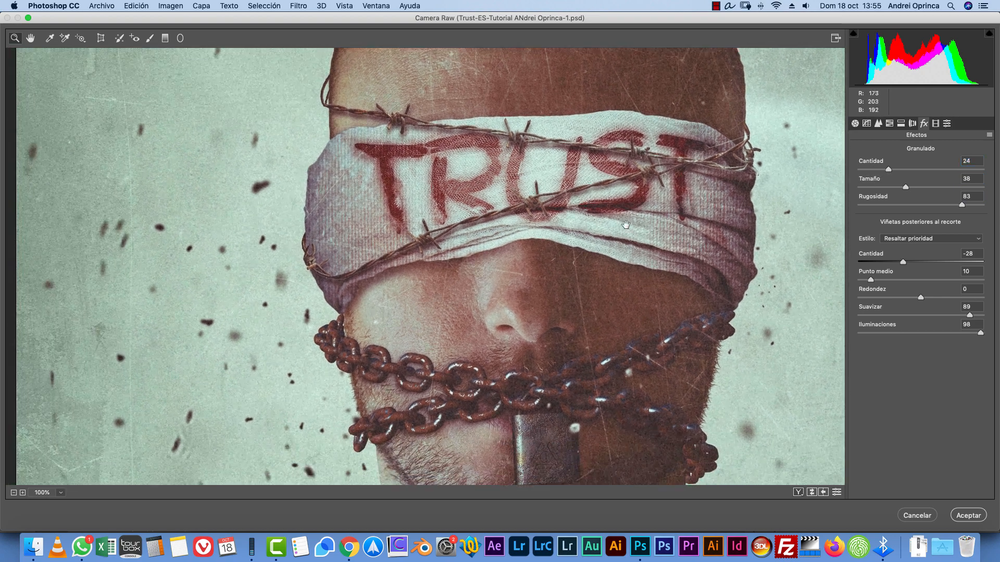
left_click_drag(630, 236, 539, 292)
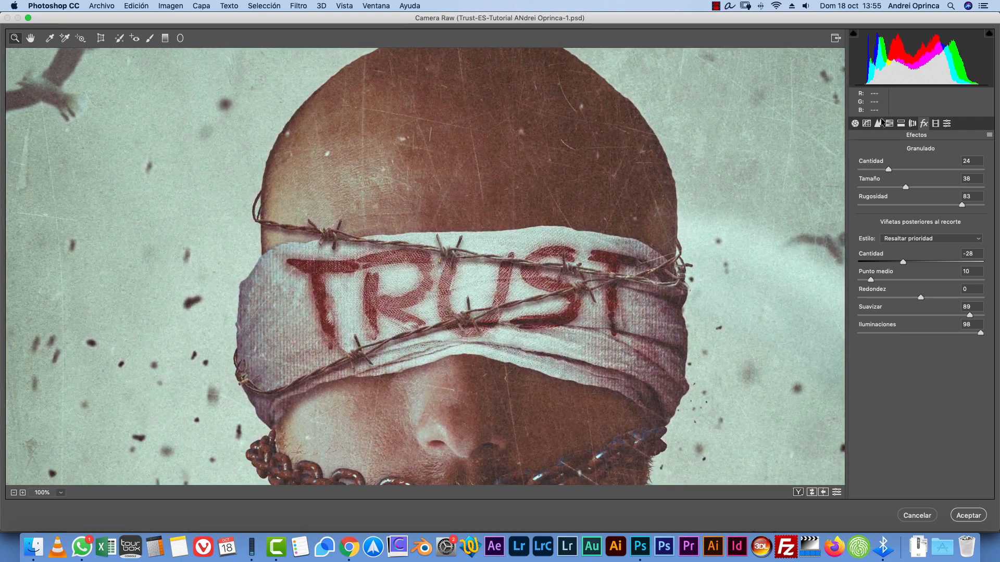
- Set Claridad to +16 and Iluminaciones to -100 in the basic Camera Raw adjustments
left_click(857, 124)
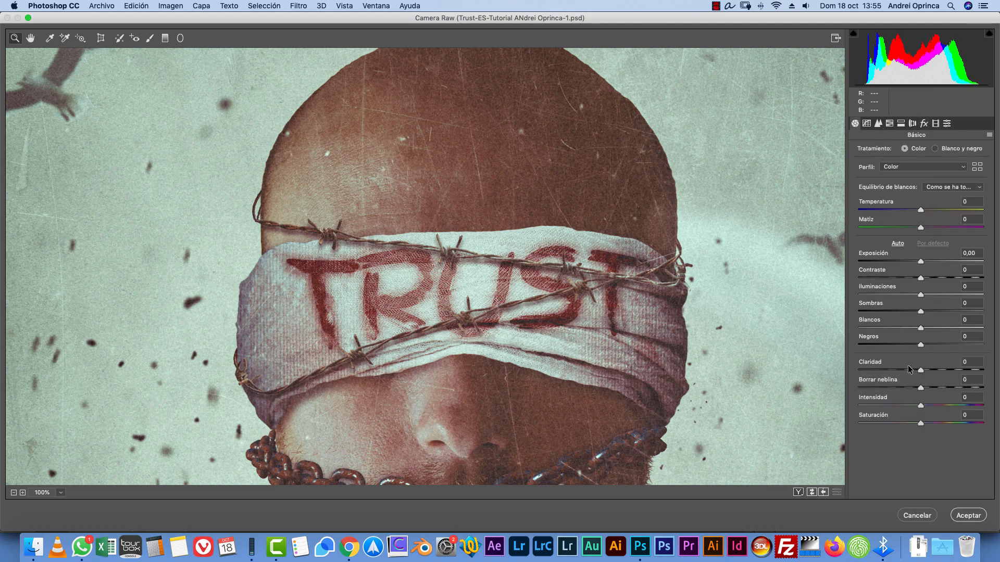
left_click_drag(922, 372, 931, 370)
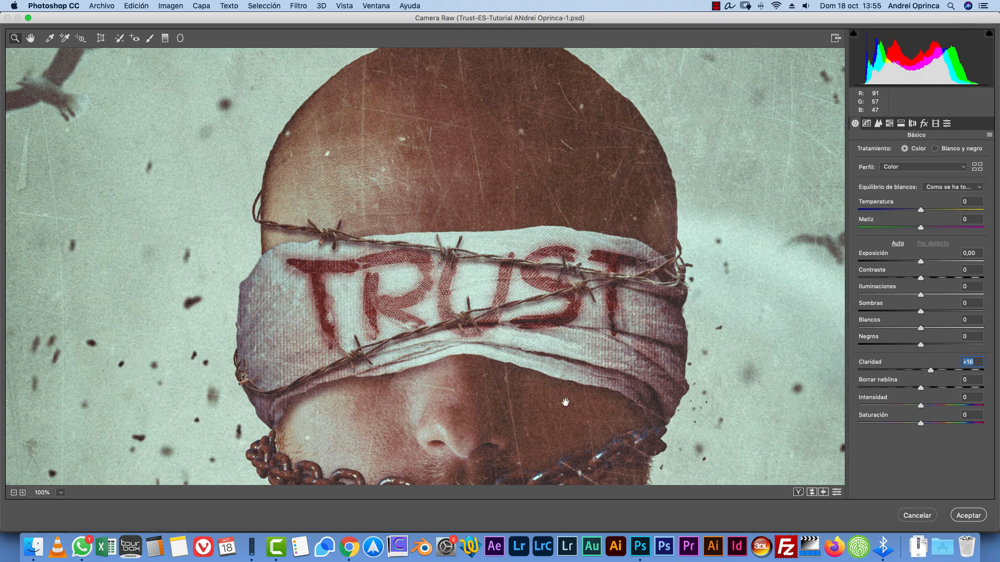
scroll(429, 269, "down", 5)
left_click(15, 493)
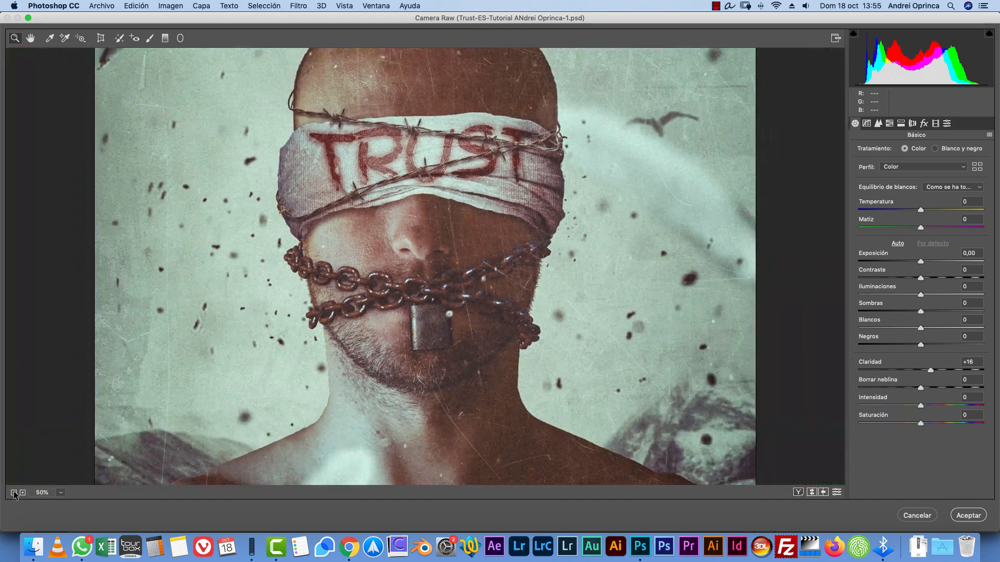
left_click(14, 493)
left_click(14, 492)
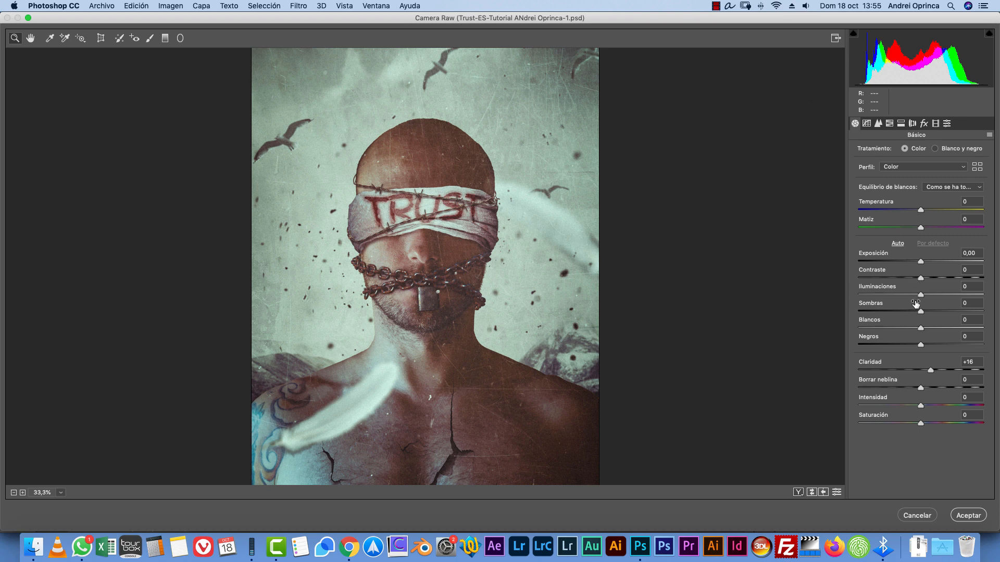
left_click_drag(911, 296, 737, 292)
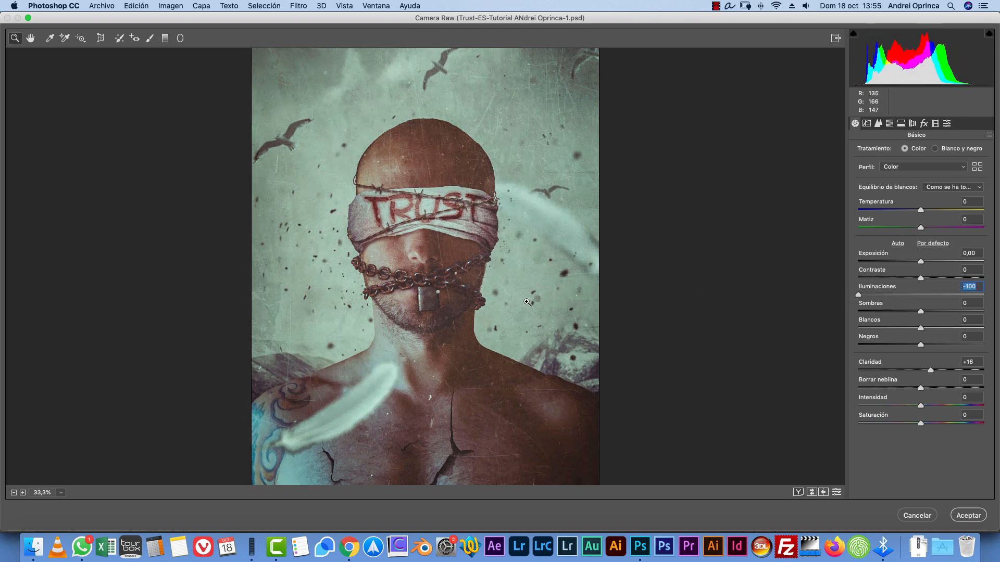
mouse_move(921, 407)
left_mouse_down()
mouse_move(940, 406)
mouse_move(910, 403)
mouse_move(921, 406)
left_mouse_up()
double_click(921, 405)
- Calibrate the primaries with red Tono +9, green Tono +5 and Saturación -27, and blue Tono +3, and apply the Camera Raw filter
left_click(925, 124)
left_click(936, 124)
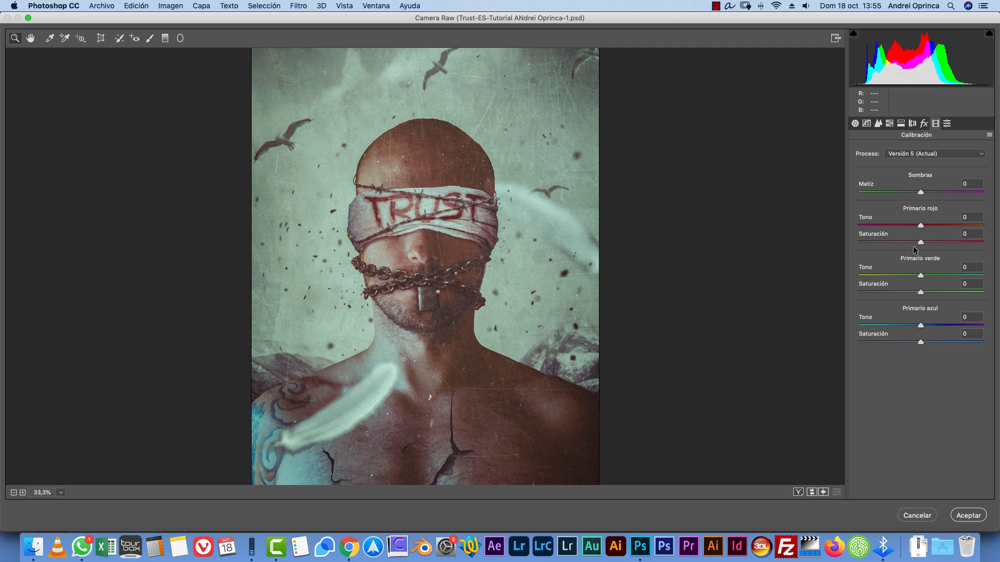
mouse_move(922, 275)
left_mouse_down()
mouse_move(888, 276)
mouse_move(948, 276)
mouse_move(930, 274)
left_mouse_up()
mouse_move(921, 325)
left_mouse_down()
mouse_move(883, 326)
mouse_move(950, 324)
mouse_move(929, 325)
left_mouse_up()
mouse_move(922, 226)
left_mouse_down()
mouse_move(862, 226)
mouse_move(945, 226)
mouse_move(928, 230)
left_mouse_up()
left_click_drag(929, 326, 923, 326)
left_click_drag(930, 276, 904, 293)
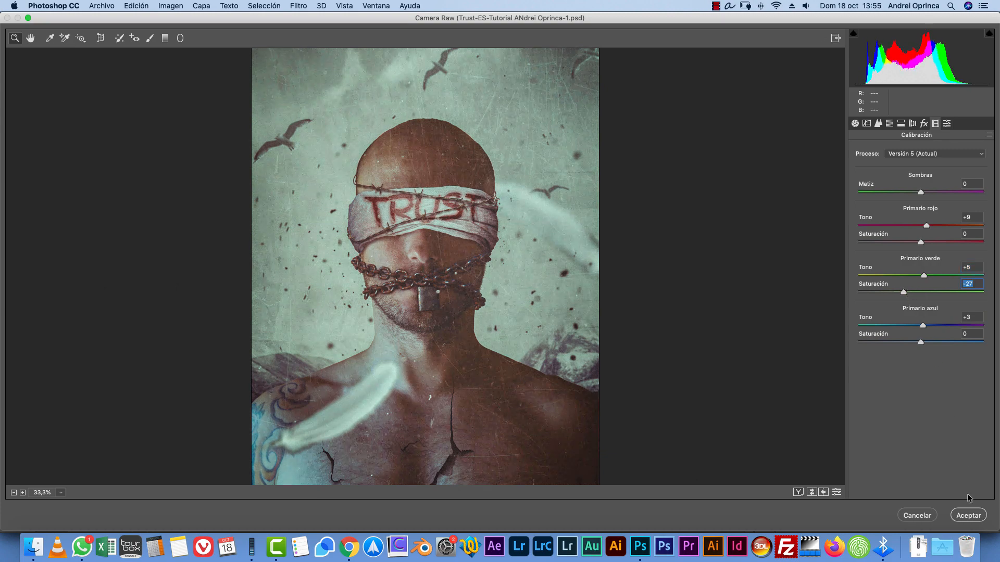
left_click(969, 515)
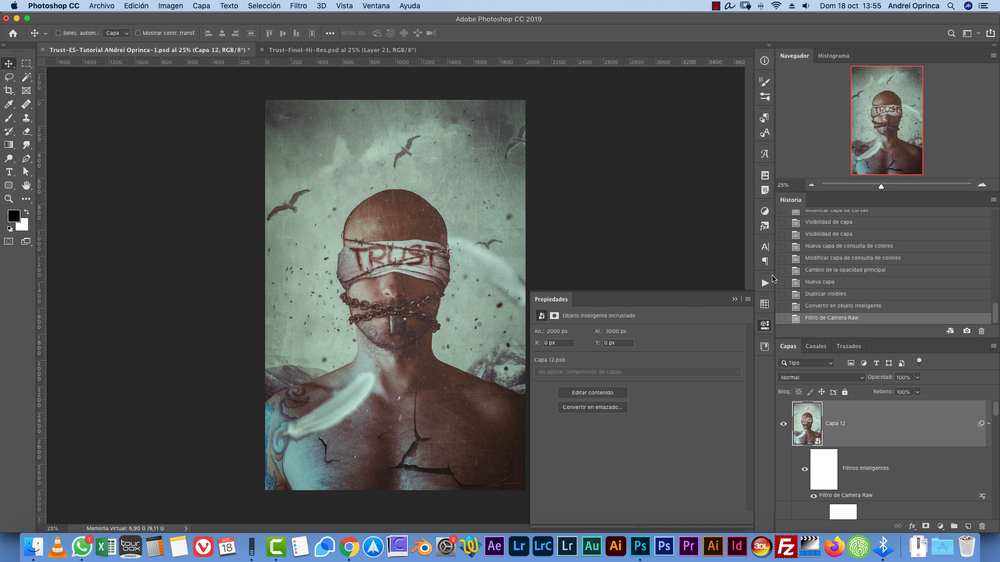
- Compare the graded photomontage with the Trust-Final-Hi-Res.psd reference document, ending back on the tutorial document
left_click(735, 299)
left_click(981, 185)
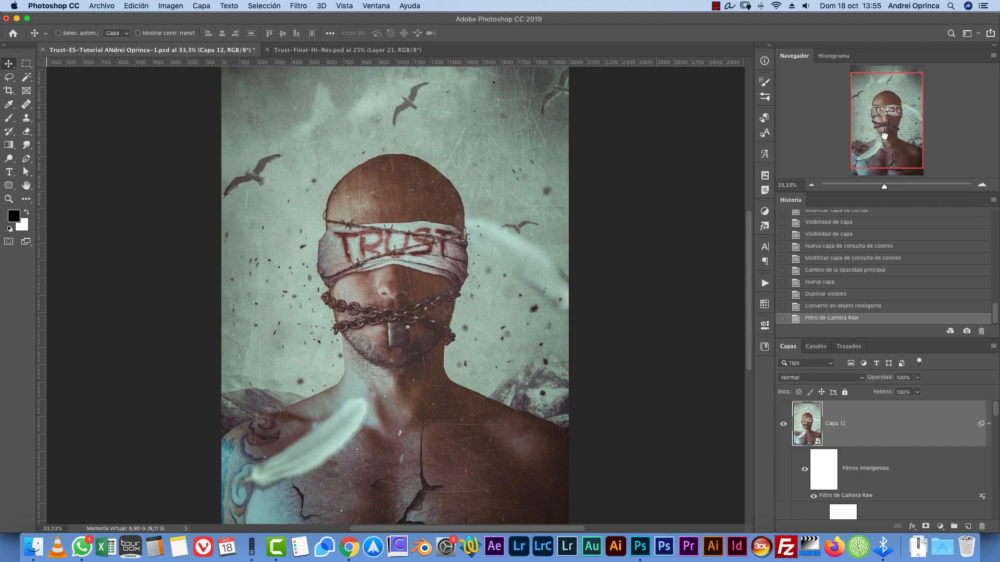
left_click_drag(884, 135, 883, 149)
left_click(343, 50)
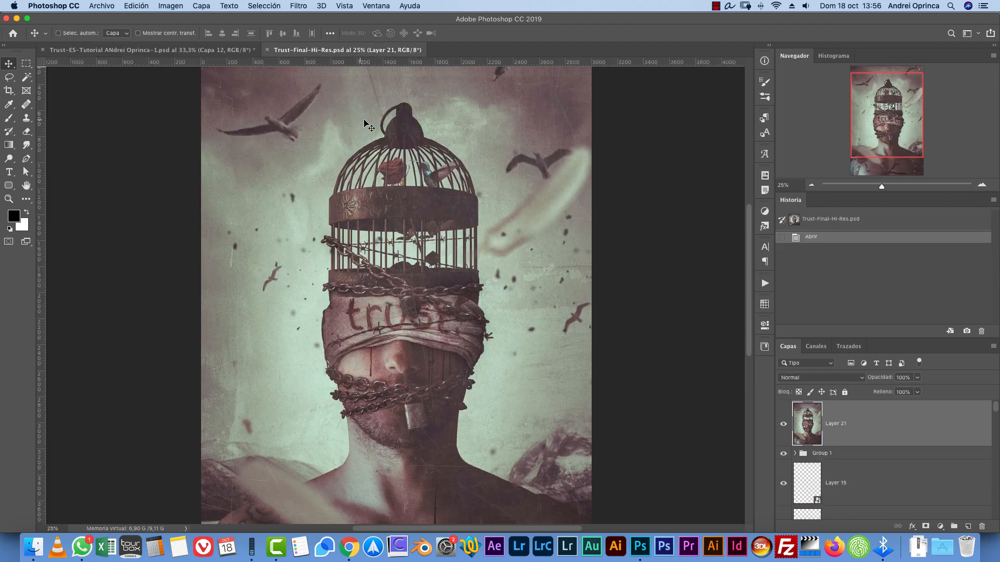
left_click_drag(900, 107, 873, 110)
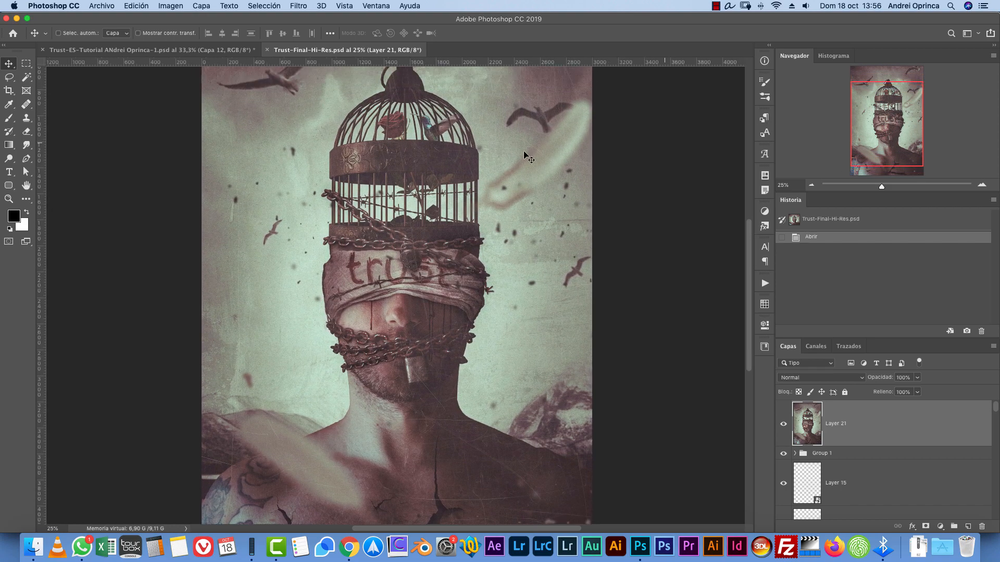
key("ctrl+Tab")
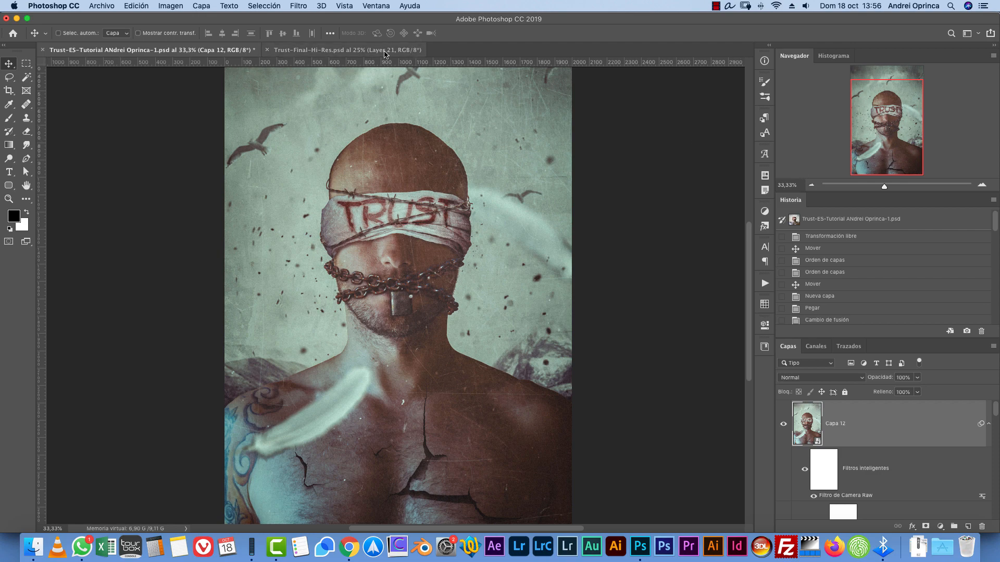
left_click(380, 52)
key("ctrl+Tab")
left_click(334, 51)
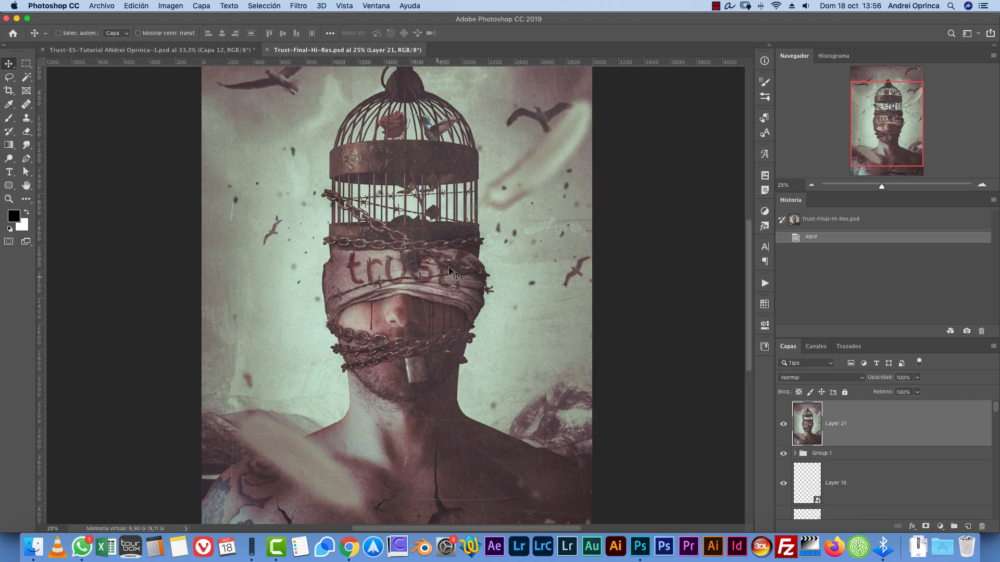
left_click(234, 50)
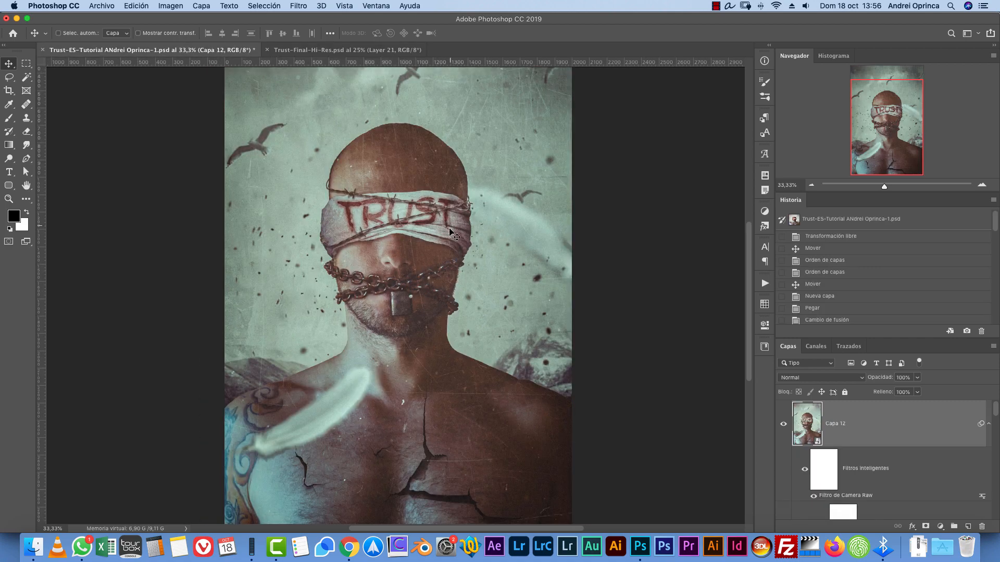